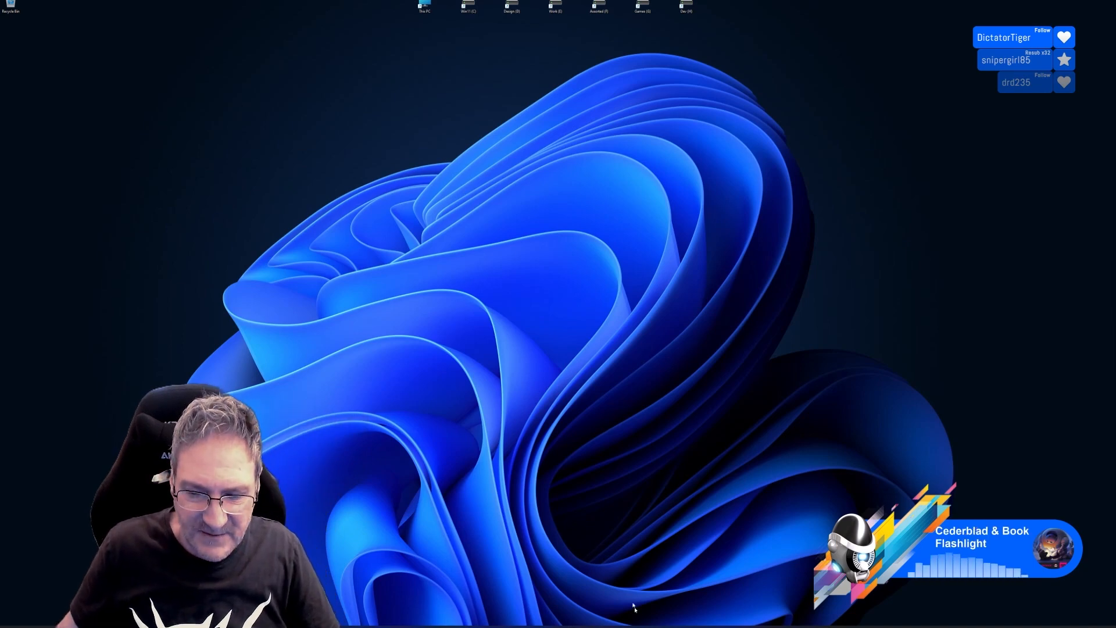
- Switch to 3ds Max and maximise the Perspective viewport showing the gate scene
{"action": "left_click", "coordinate": [634, 626]}
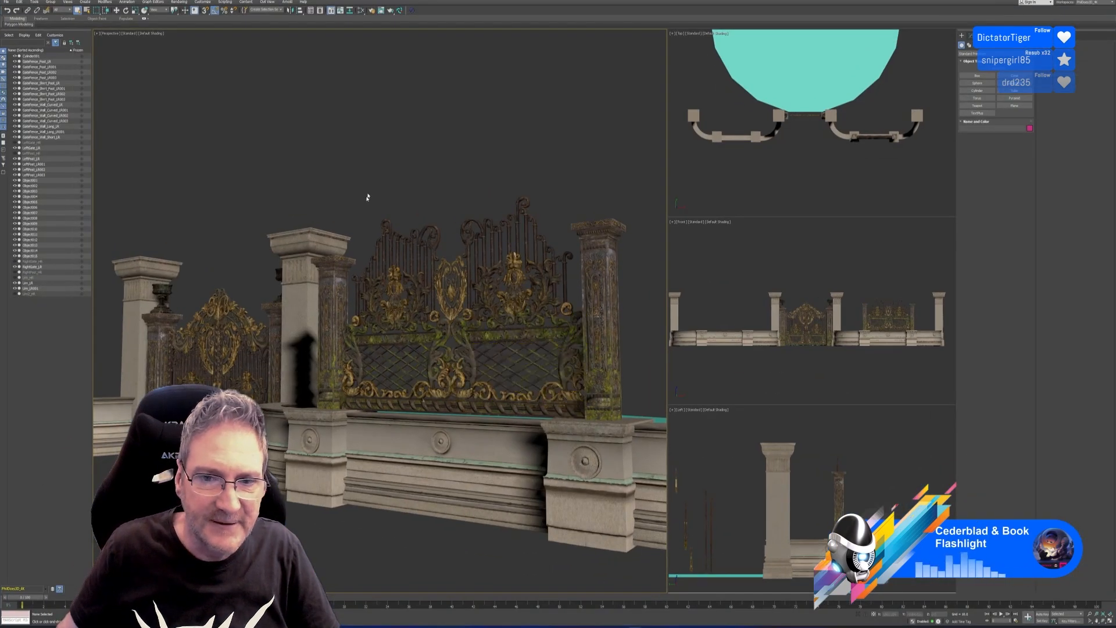
{"action": "middle_click_drag", "start_coordinate": [356, 187], "coordinate": [374, 185]}
{"action": "left_click", "coordinate": [1109, 620]}
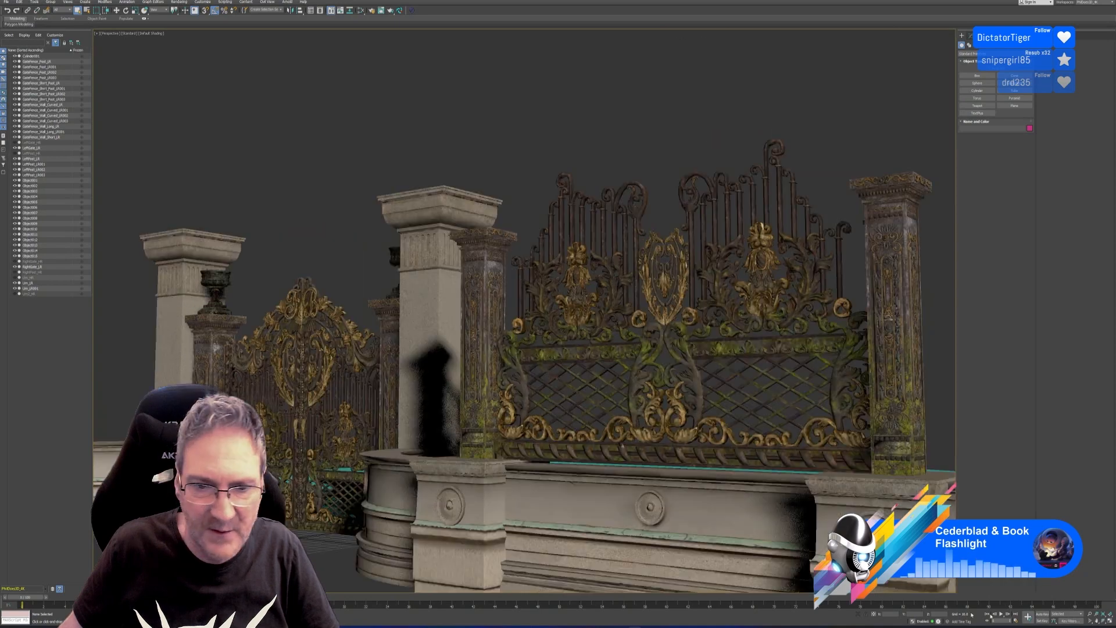
- Show the modifier settings and inspect the curved and long straight sections of the low wall beside the gate, selecting them in turn
{"action": "scroll", "coordinate": [575, 435], "scroll_direction": "up", "scroll_amount": 3}
{"action": "middle_click_drag", "start_coordinate": [575, 435], "coordinate": [615, 391]}
{"action": "scroll", "coordinate": [534, 432], "scroll_direction": "down", "scroll_amount": 4}
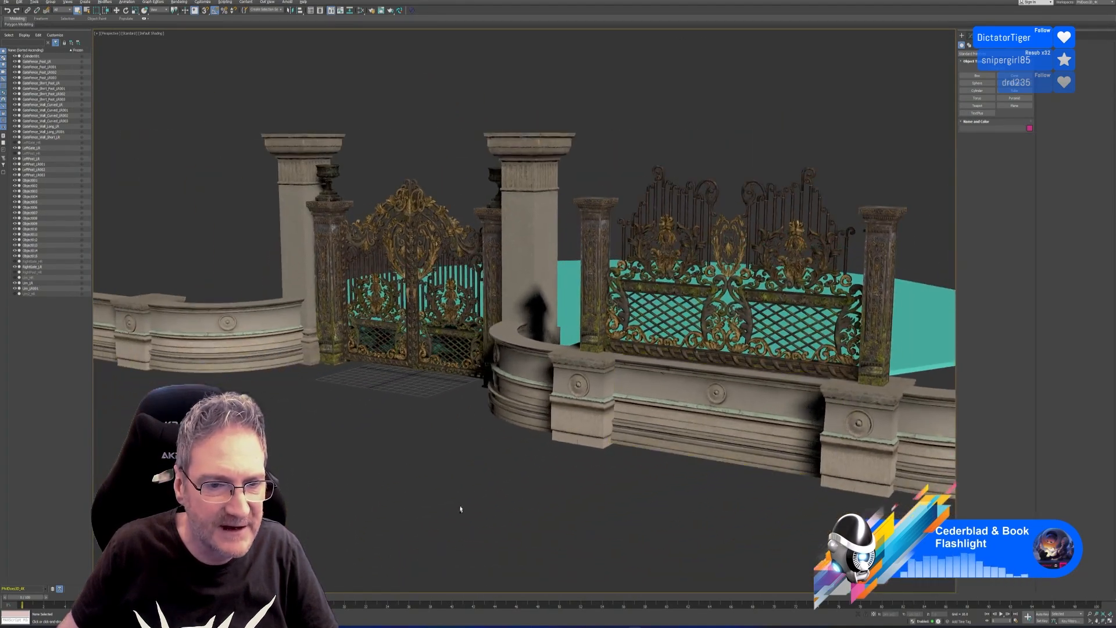
{"action": "middle_click_drag", "start_coordinate": [460, 509], "coordinate": [622, 317], "text": "alt"}
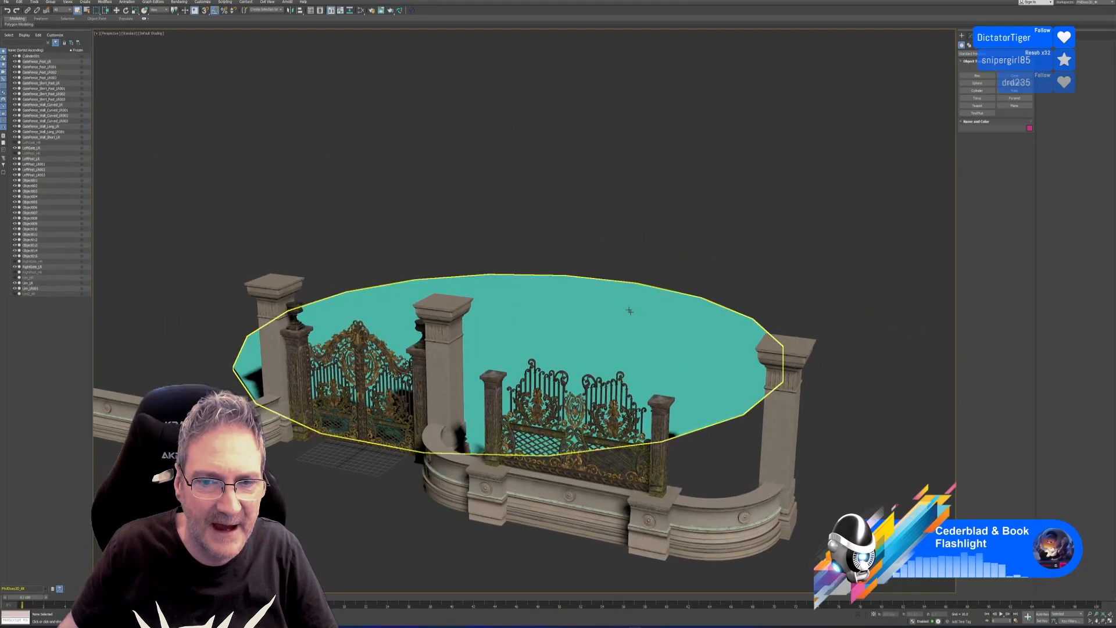
{"action": "middle_click_drag", "start_coordinate": [537, 395], "coordinate": [394, 439], "text": "alt"}
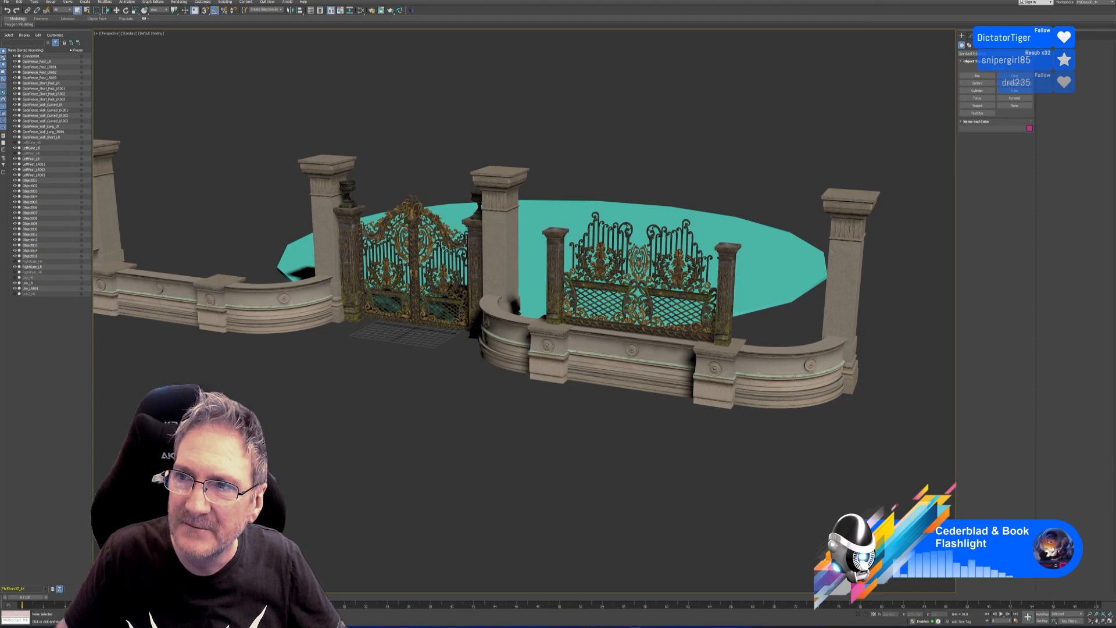
{"action": "left_click", "coordinate": [970, 35]}
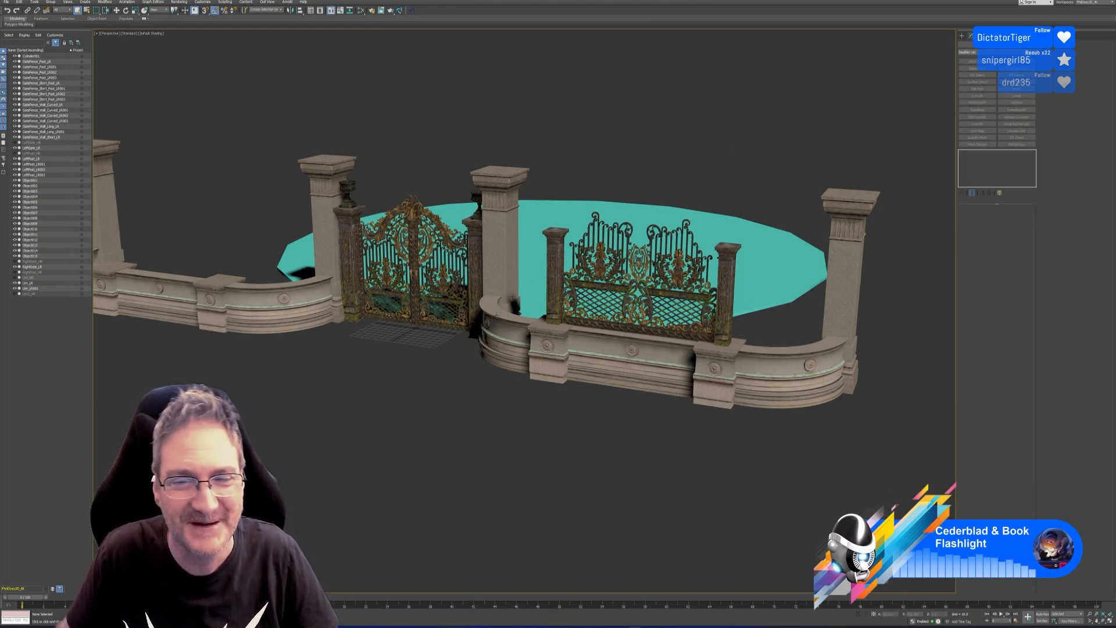
{"action": "middle_click_drag", "start_coordinate": [538, 424], "coordinate": [537, 449]}
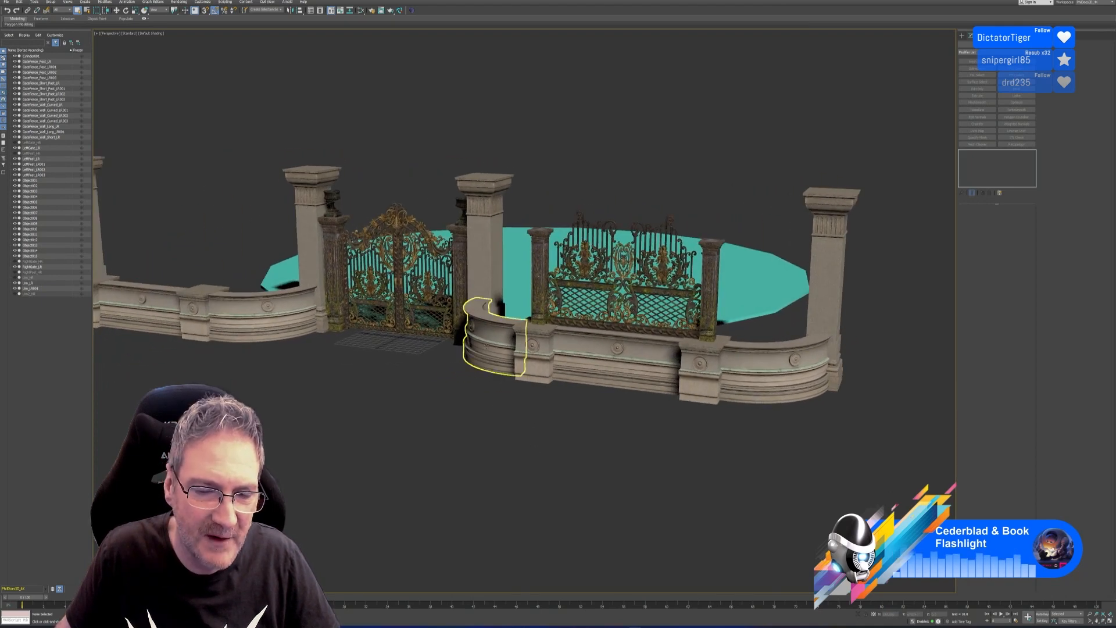
{"action": "left_click", "coordinate": [486, 345]}
{"action": "left_click", "coordinate": [592, 359]}
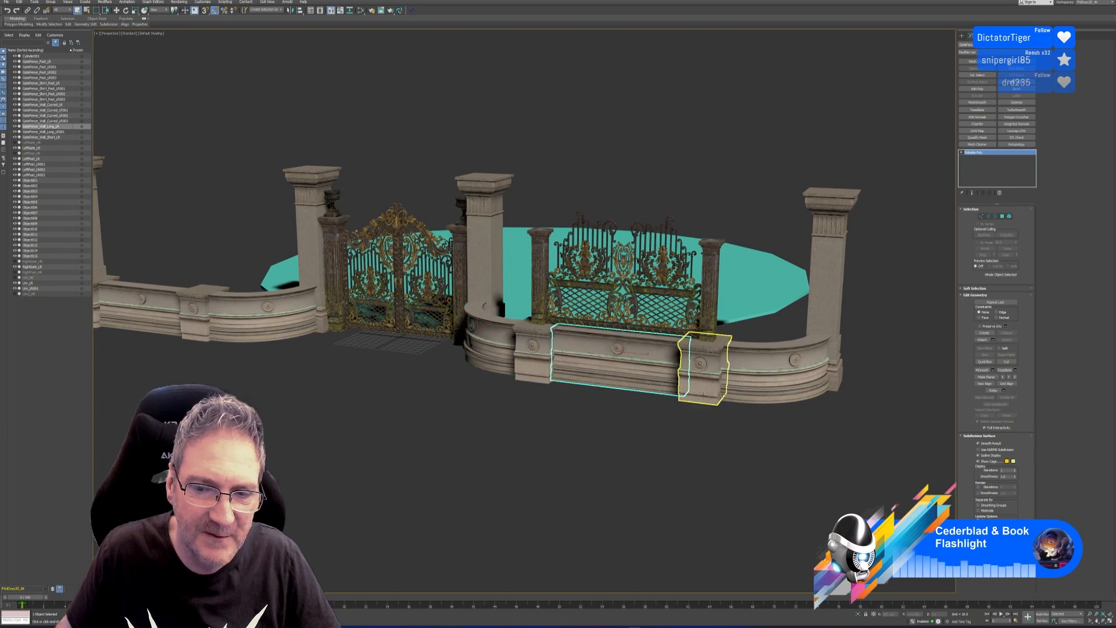
{"action": "left_click", "coordinate": [762, 371]}
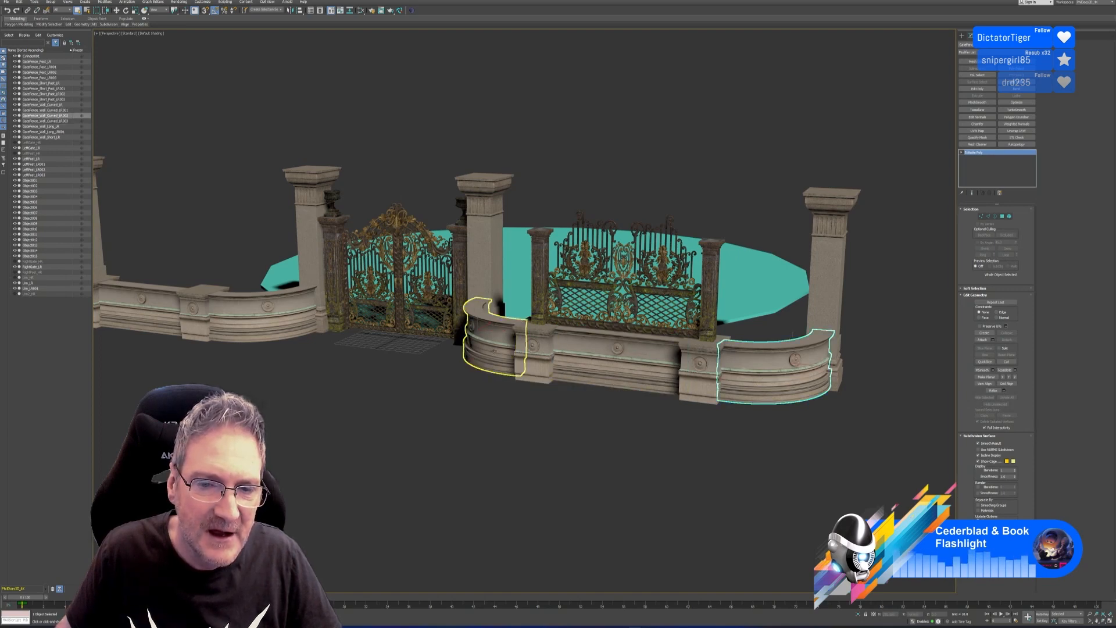
{"action": "left_click", "coordinate": [515, 349]}
{"action": "left_click", "coordinate": [767, 369]}
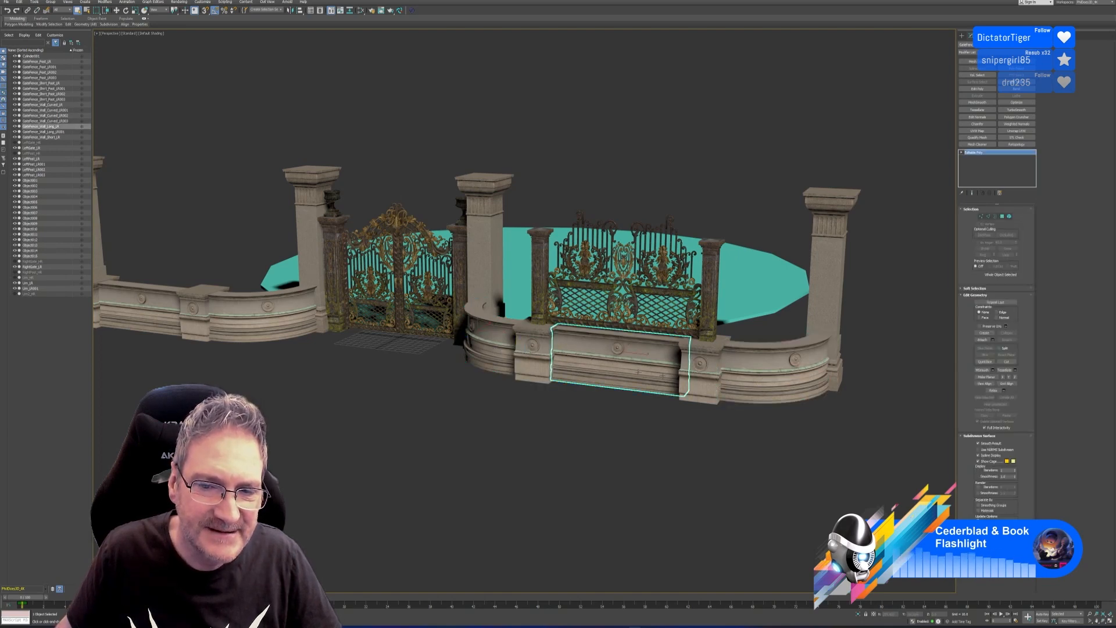
{"action": "left_click", "coordinate": [488, 354]}
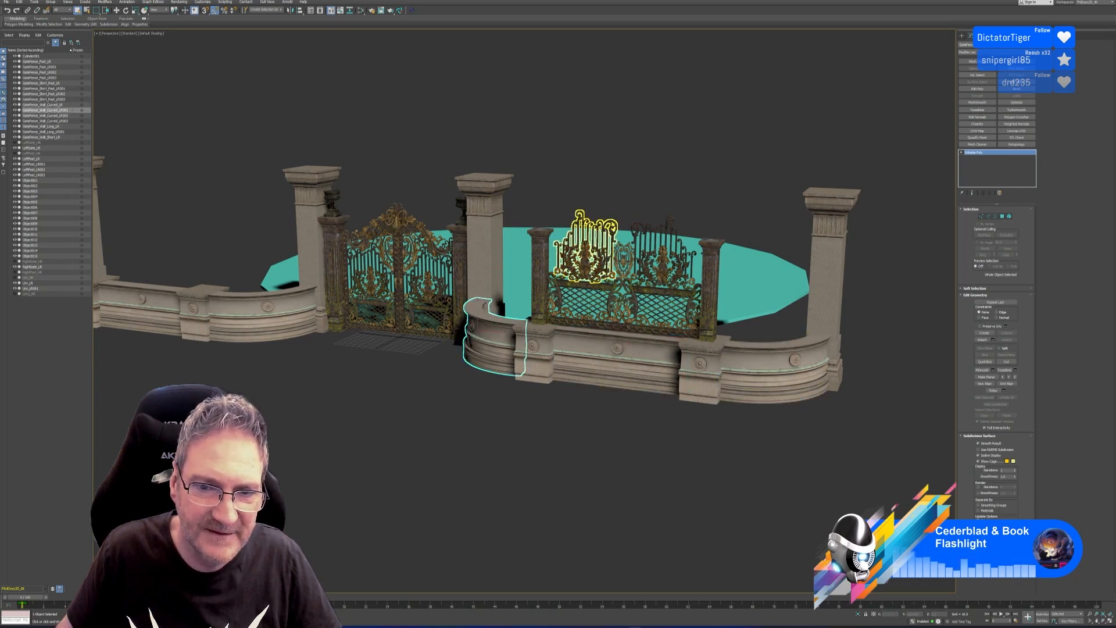
- Inspect the fence post, the short wall piers beneath the fence panel and the tall pillar beside the gate, selecting each in turn
{"action": "left_click", "coordinate": [541, 257]}
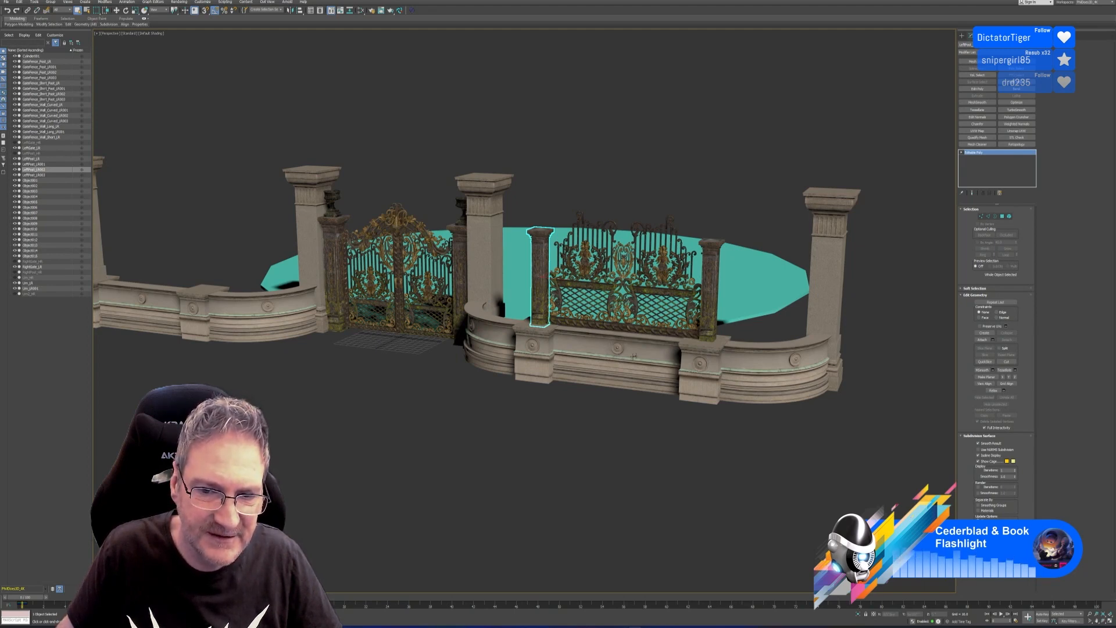
{"action": "left_click", "coordinate": [637, 348]}
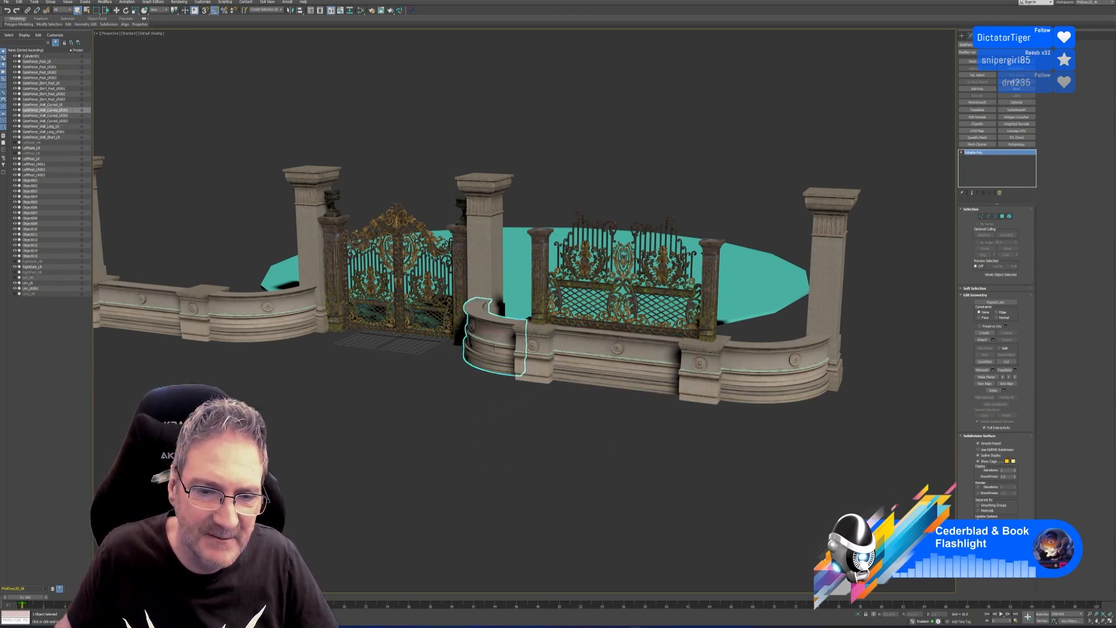
{"action": "left_click", "coordinate": [734, 366]}
{"action": "left_click", "coordinate": [702, 365]}
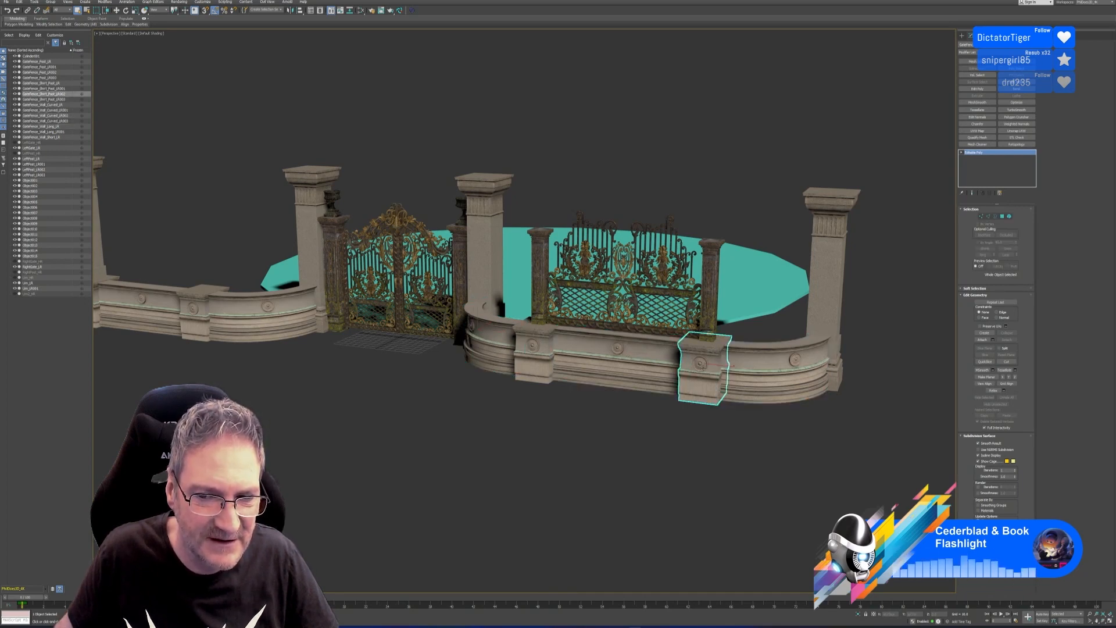
{"action": "left_click", "coordinate": [533, 352]}
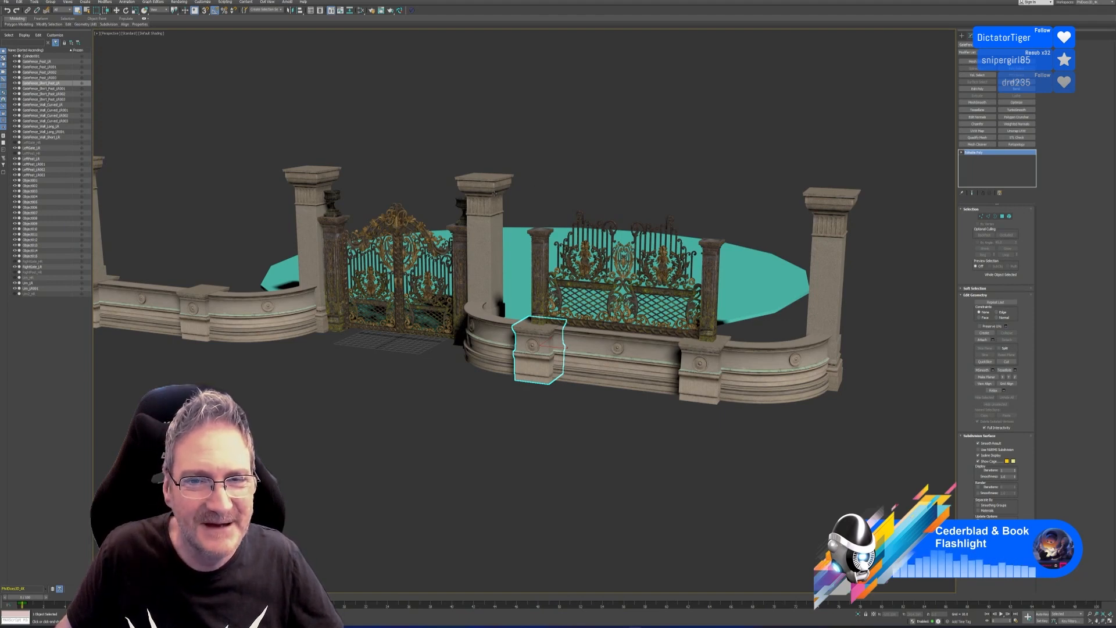
{"action": "left_click", "coordinate": [493, 192]}
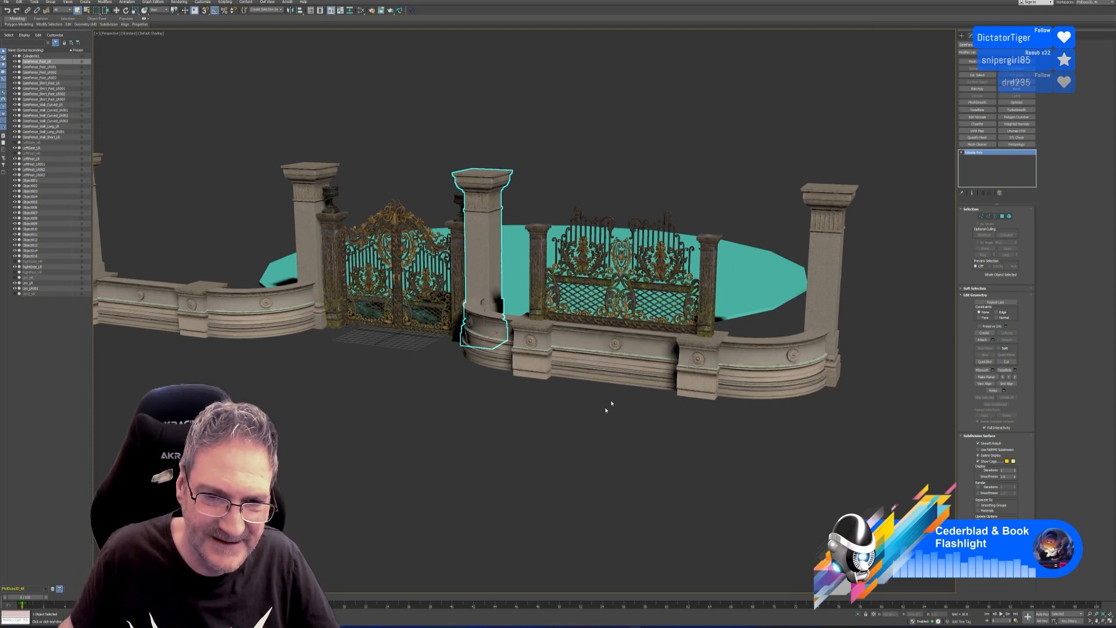
- Compare the gate's side post with the posts flanking the fence panel from the front, and clear the selection
{"action": "mouse_move", "coordinate": [593, 449]}
{"action": "middle_mouse_down", "text": "alt"}
{"action": "mouse_move", "coordinate": [618, 438]}
{"action": "mouse_move", "coordinate": [601, 444]}
{"action": "mouse_move", "coordinate": [590, 428]}
{"action": "middle_mouse_up", "text": "alt"}
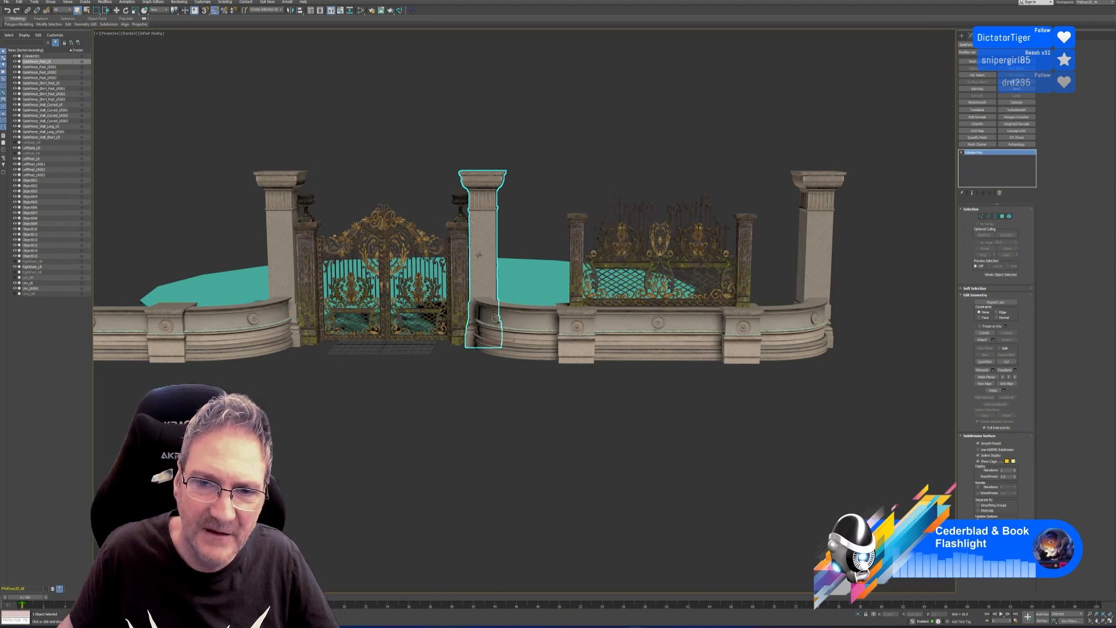
{"action": "scroll", "coordinate": [515, 245], "scroll_direction": "up", "scroll_amount": 2}
{"action": "left_click", "coordinate": [593, 241]}
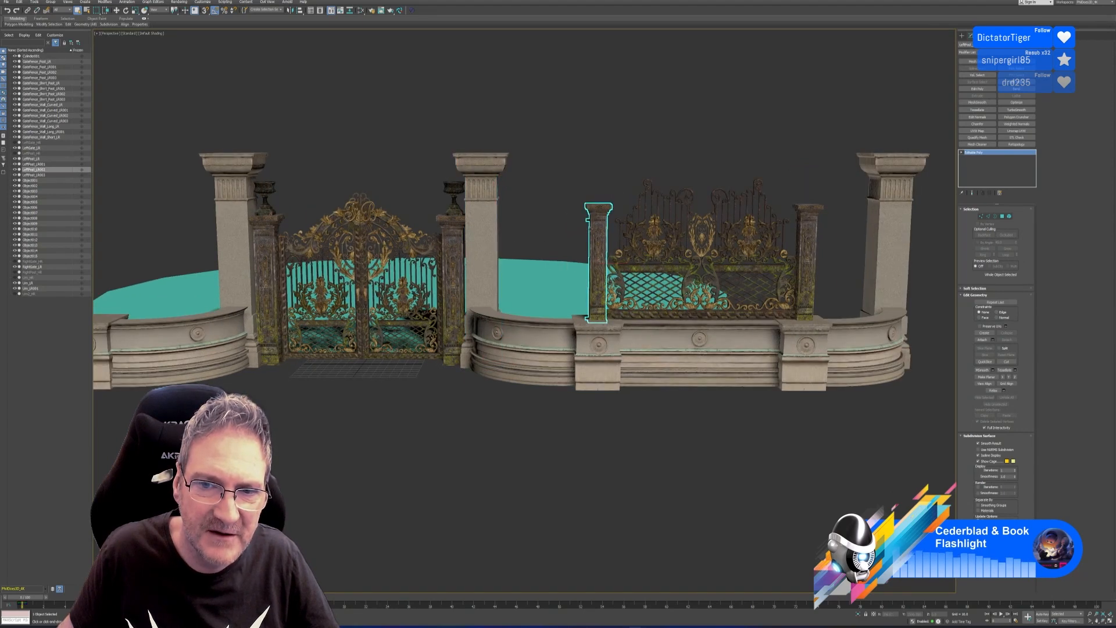
{"action": "left_click", "coordinate": [457, 287]}
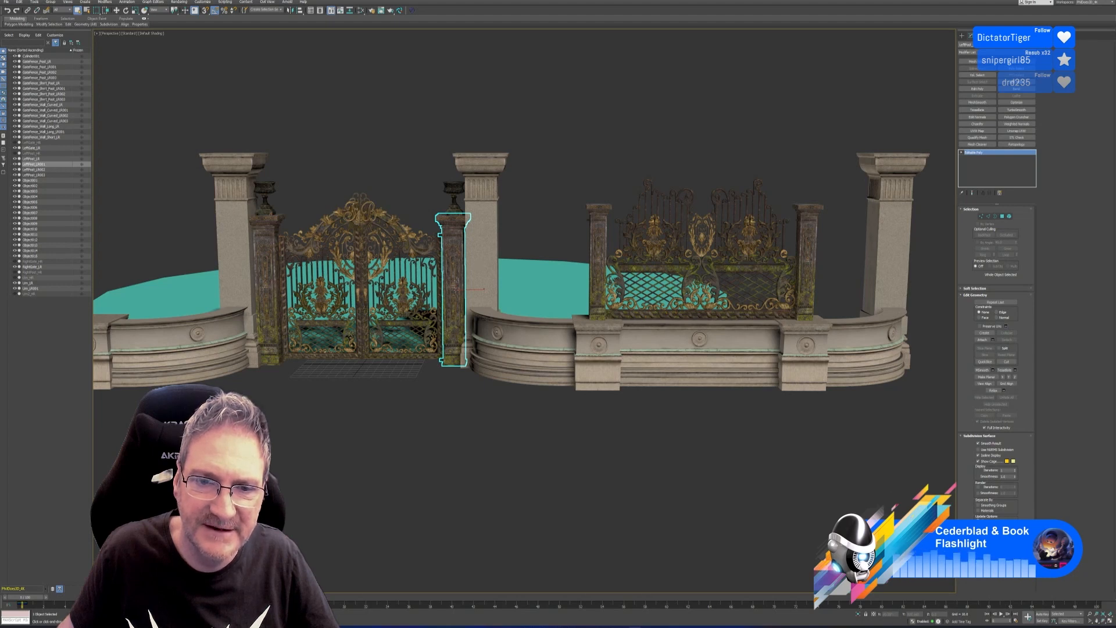
{"action": "left_click", "coordinate": [599, 221]}
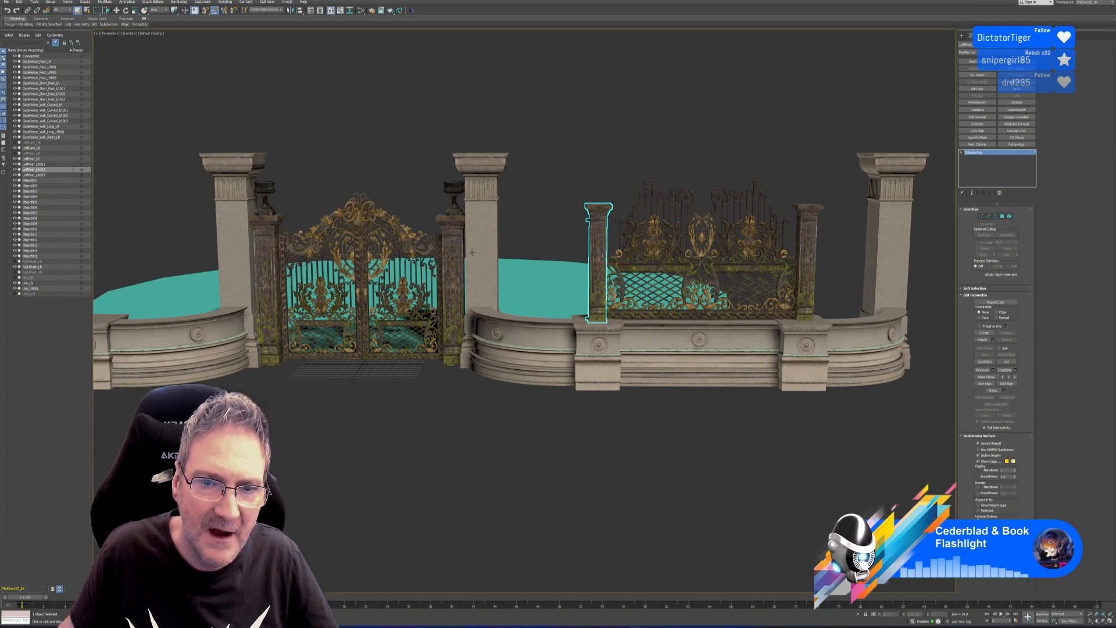
{"action": "left_click", "coordinate": [458, 228]}
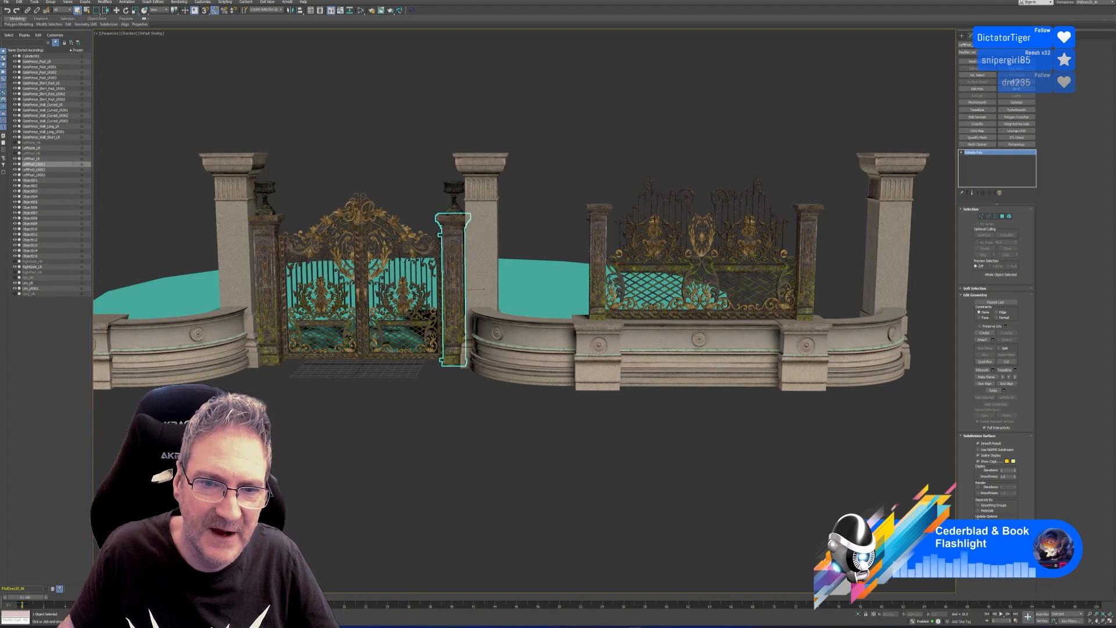
{"action": "left_click", "coordinate": [598, 230]}
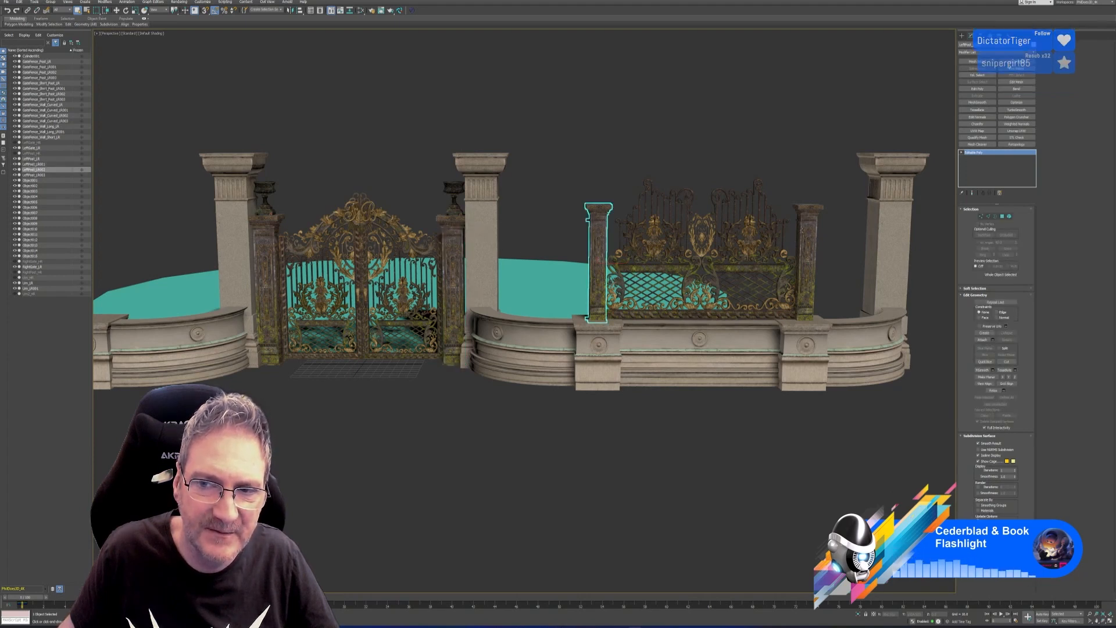
{"action": "left_click", "coordinate": [796, 238]}
{"action": "left_click", "coordinate": [455, 233]}
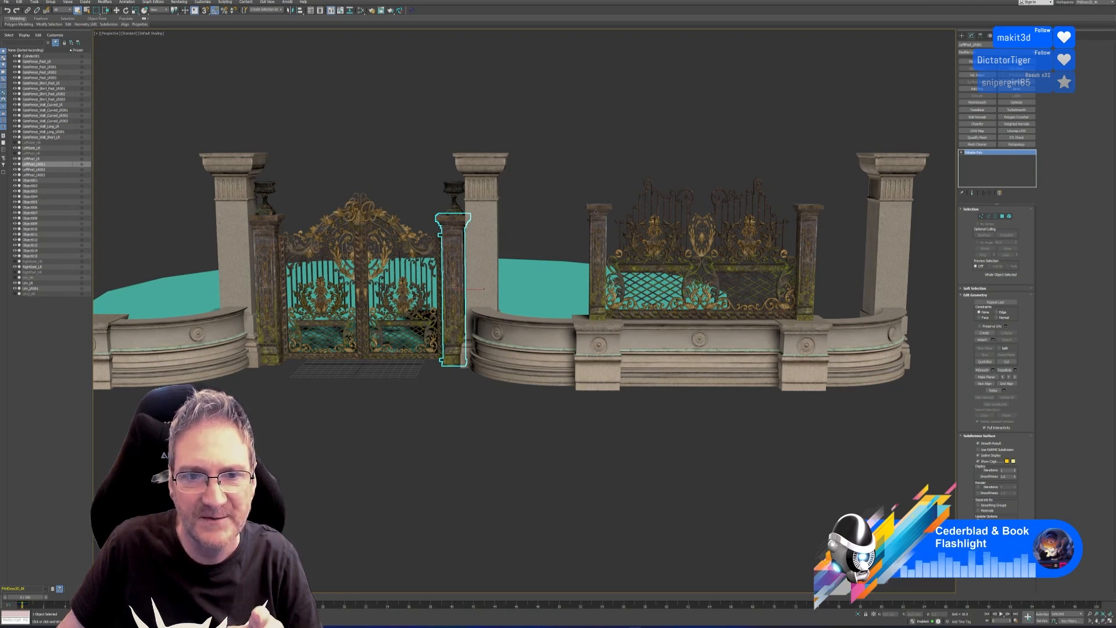
{"action": "left_click", "coordinate": [577, 177]}
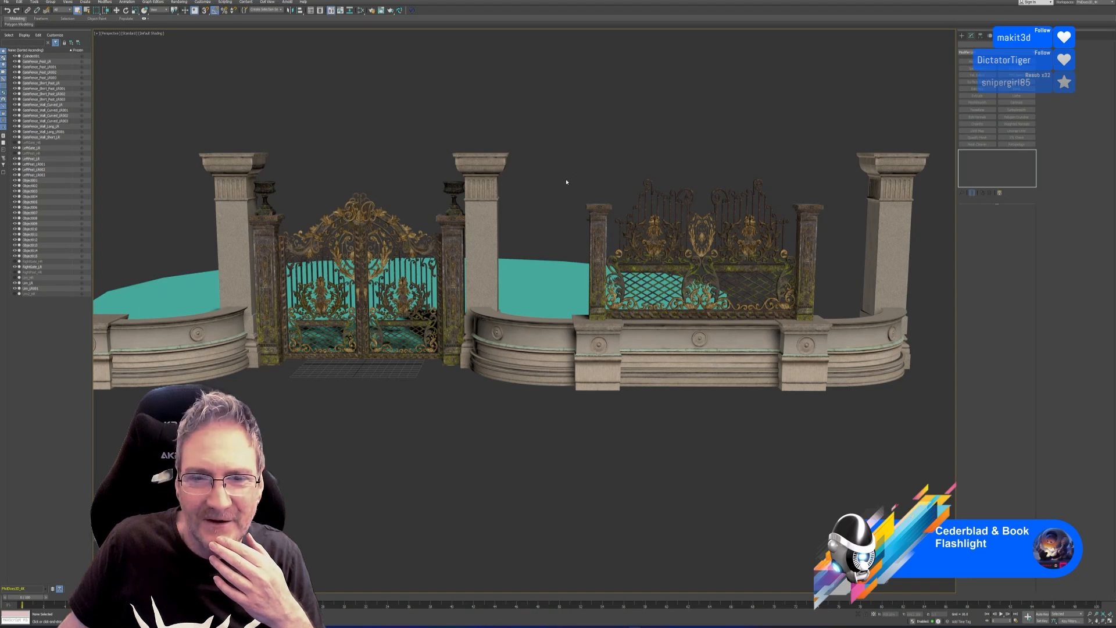
- Recheck the gate's side post against both fence posts by selecting them alternately, leaving nothing selected
{"action": "middle_click_drag", "start_coordinate": [566, 182], "coordinate": [568, 169]}
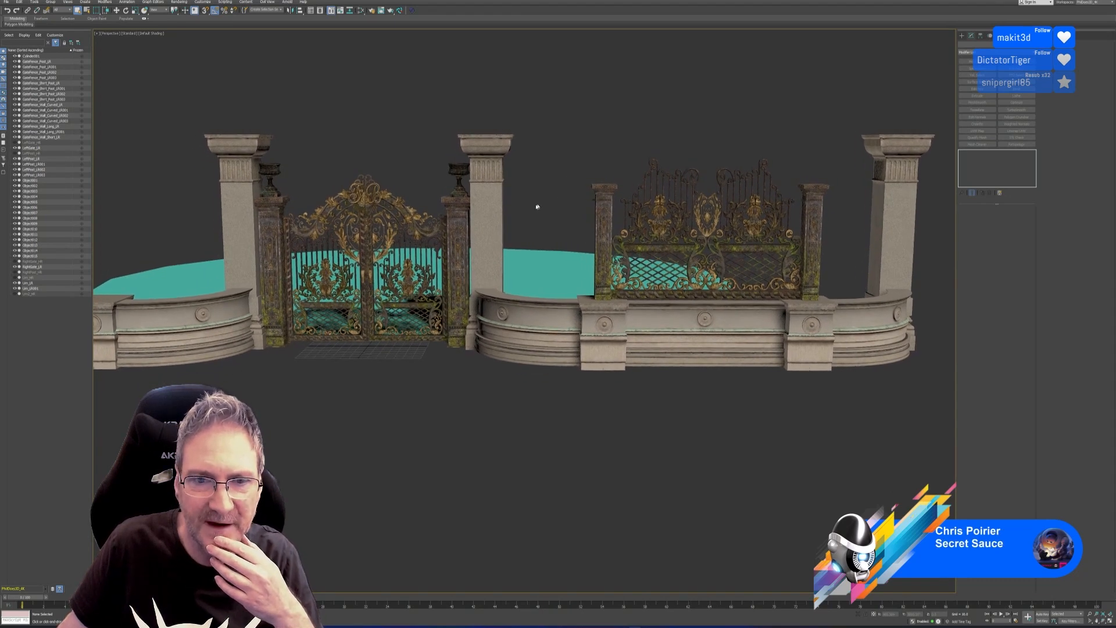
{"action": "left_click", "coordinate": [459, 262]}
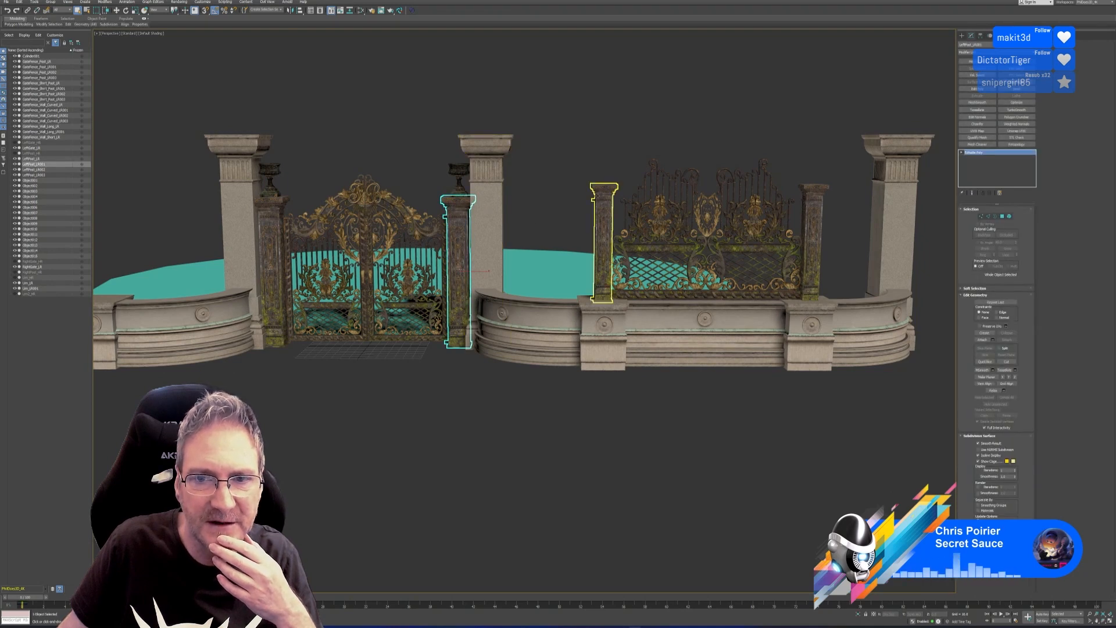
{"action": "left_click", "coordinate": [604, 244]}
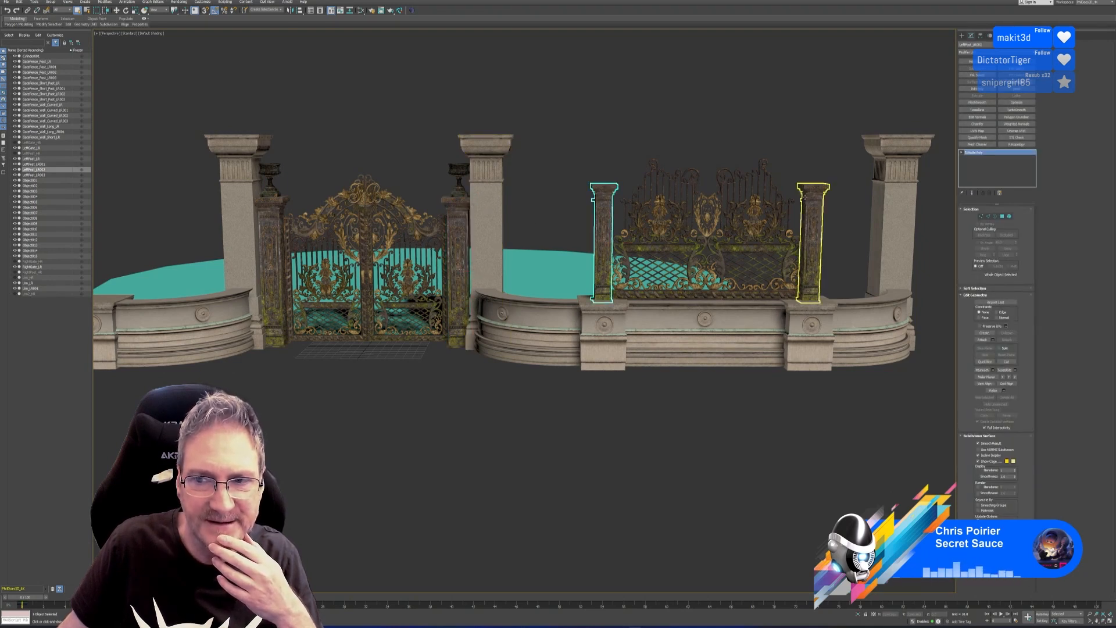
{"action": "left_click", "coordinate": [813, 244]}
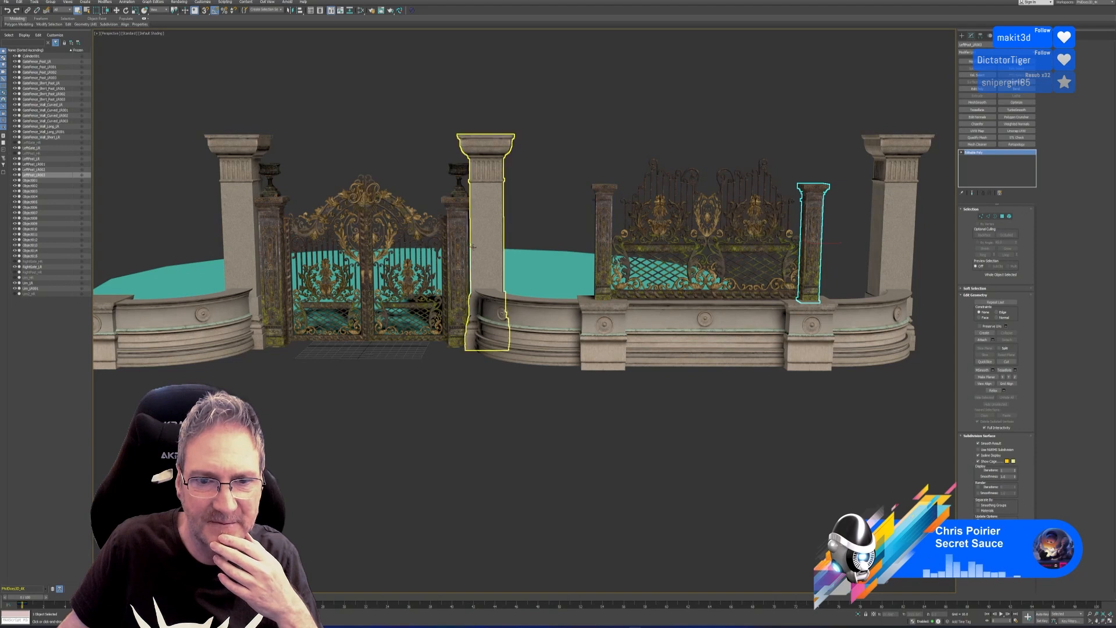
{"action": "left_click", "coordinate": [465, 237]}
{"action": "left_click", "coordinate": [605, 233]}
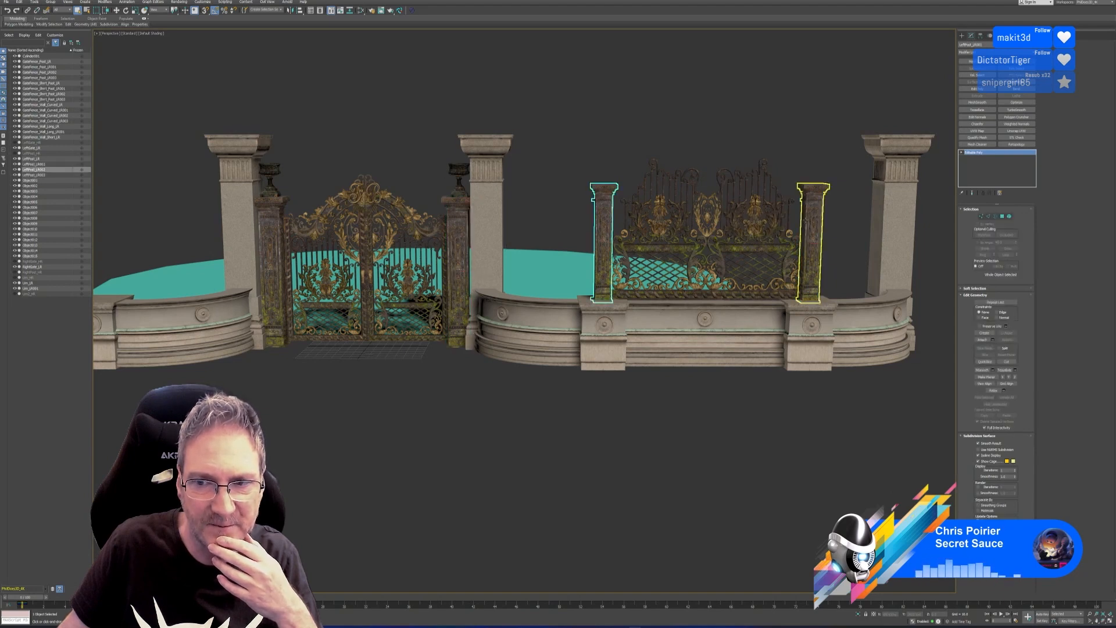
{"action": "left_click", "coordinate": [807, 224]}
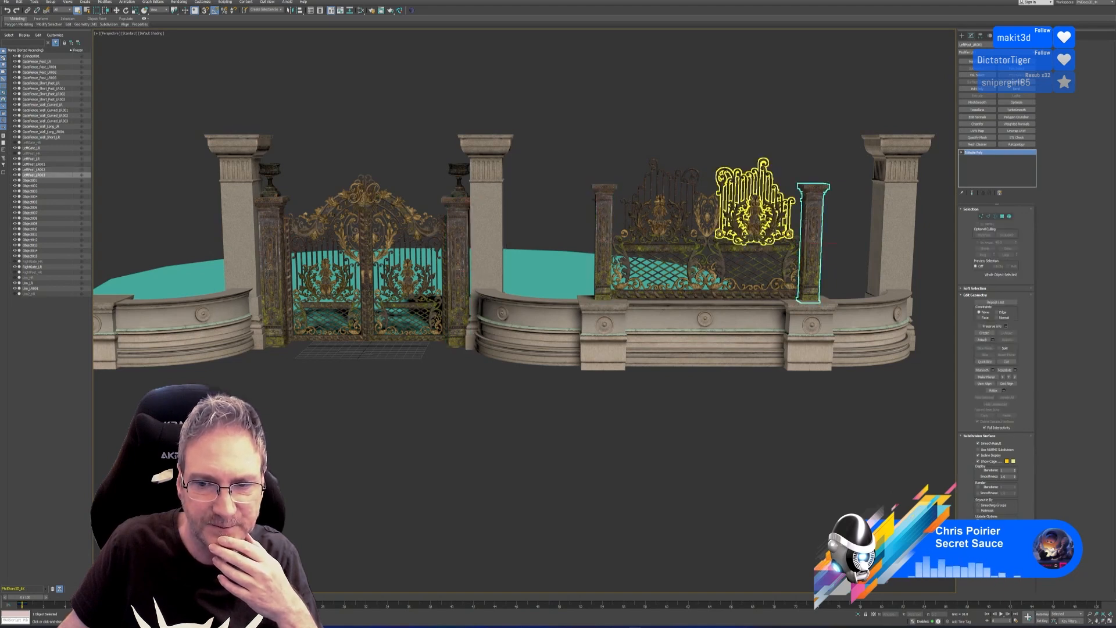
{"action": "left_click", "coordinate": [566, 156]}
{"action": "middle_click_drag", "start_coordinate": [595, 154], "coordinate": [582, 168]}
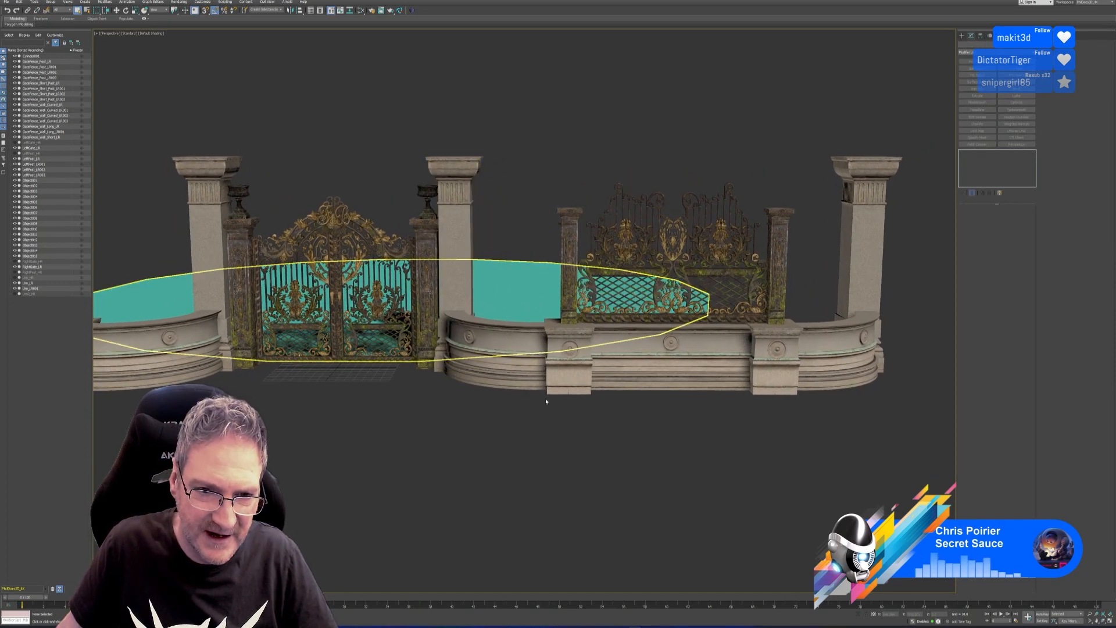
{"action": "middle_click_drag", "start_coordinate": [624, 485], "coordinate": [558, 453], "text": "alt"}
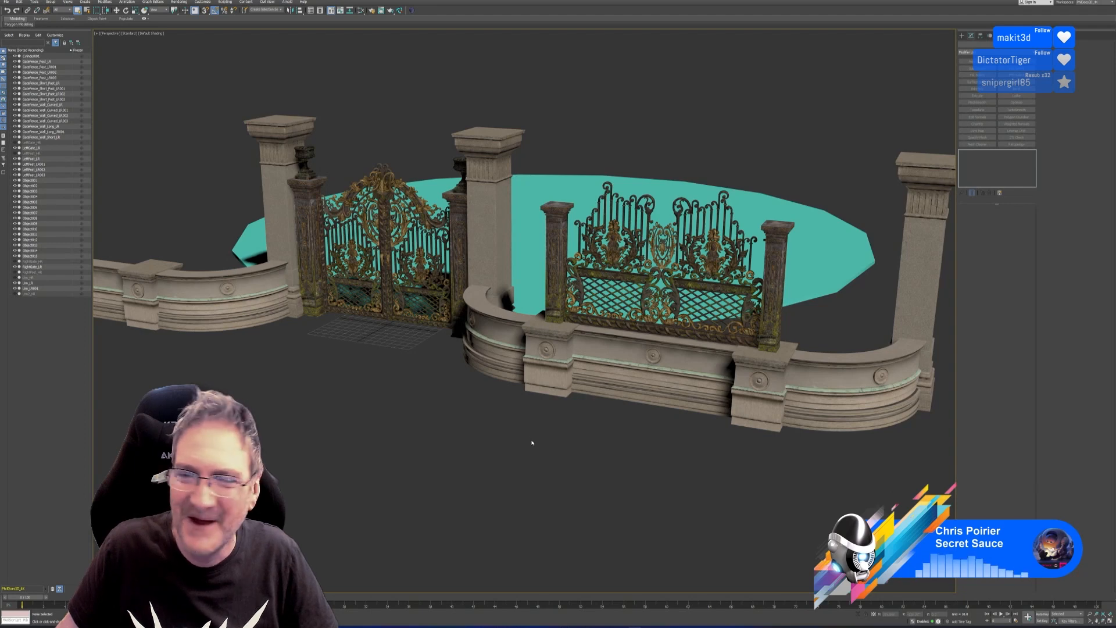
{"action": "middle_click_drag", "start_coordinate": [531, 442], "coordinate": [531, 428]}
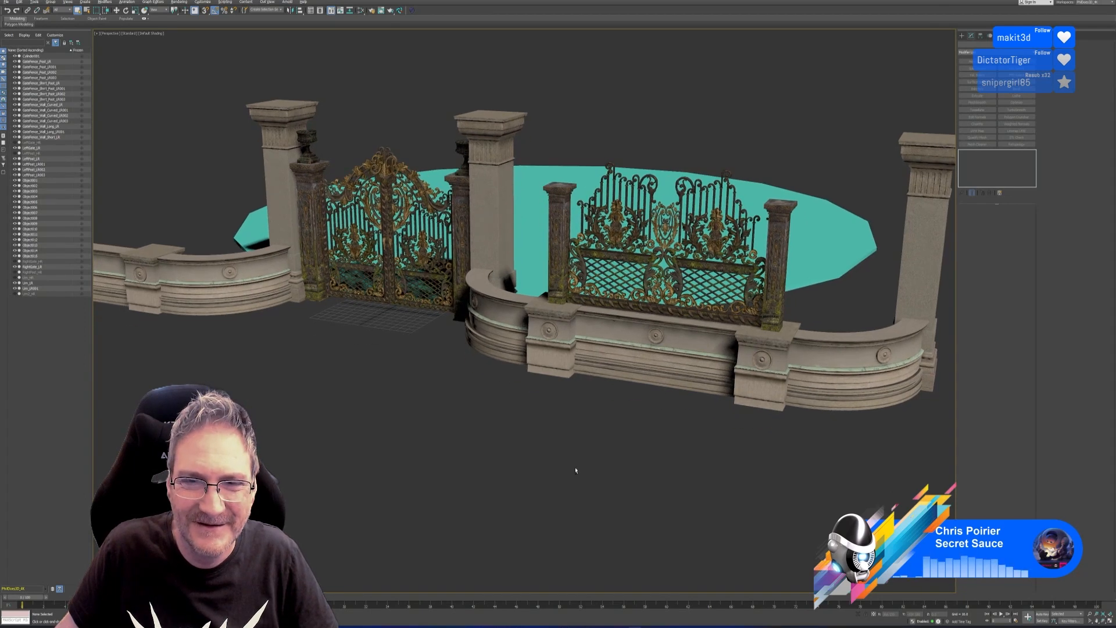
{"action": "middle_click_drag", "start_coordinate": [581, 456], "coordinate": [581, 451], "text": "alt"}
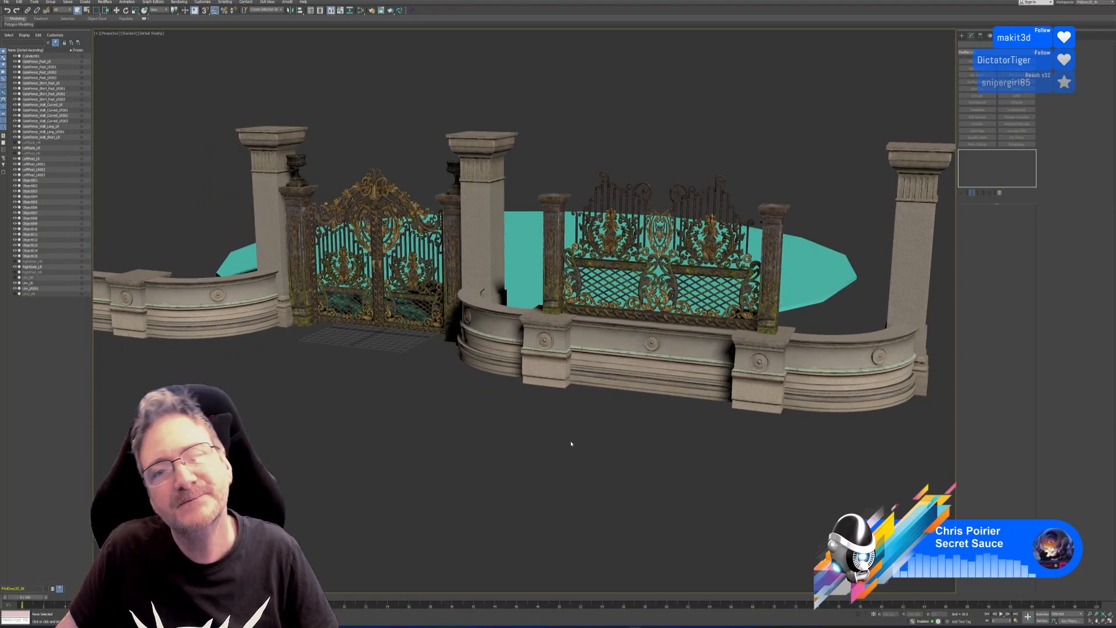
{"action": "middle_click_drag", "start_coordinate": [545, 414], "coordinate": [538, 423]}
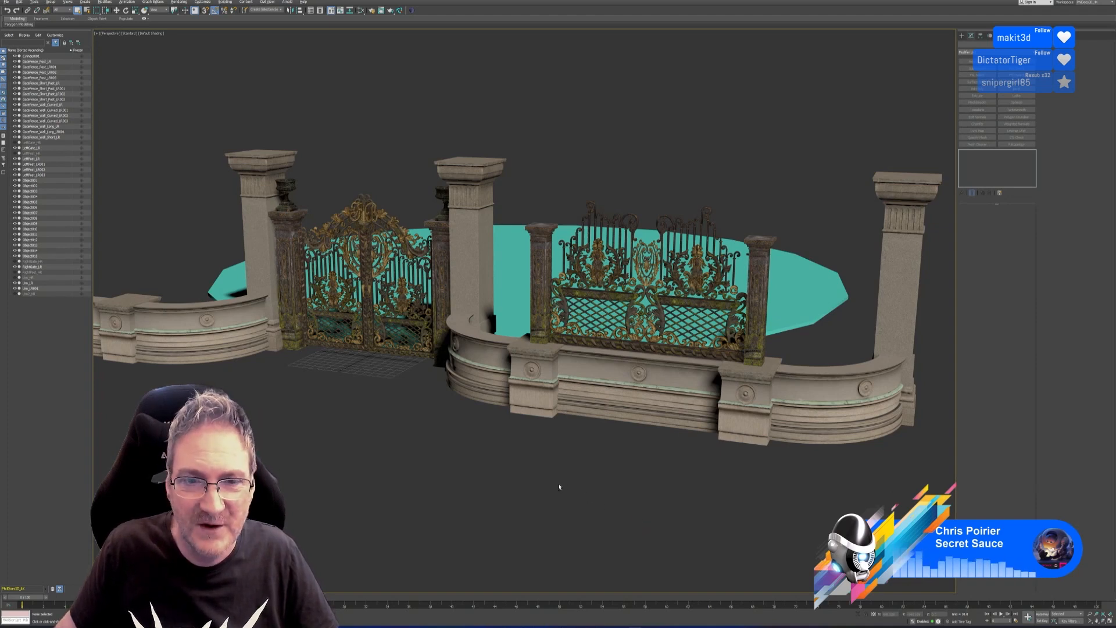
- Compare the gate's side post with the post at the near end of the fence panel once more, leaving the fence post selected
{"action": "middle_click_drag", "start_coordinate": [561, 486], "coordinate": [555, 459], "text": "alt"}
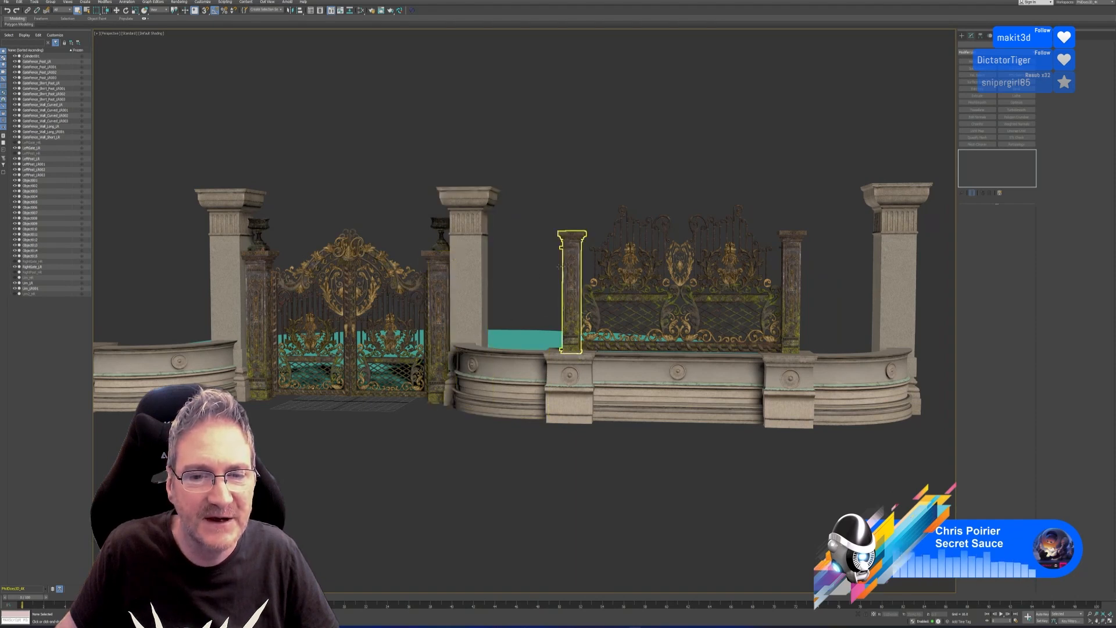
{"action": "left_click", "coordinate": [441, 314]}
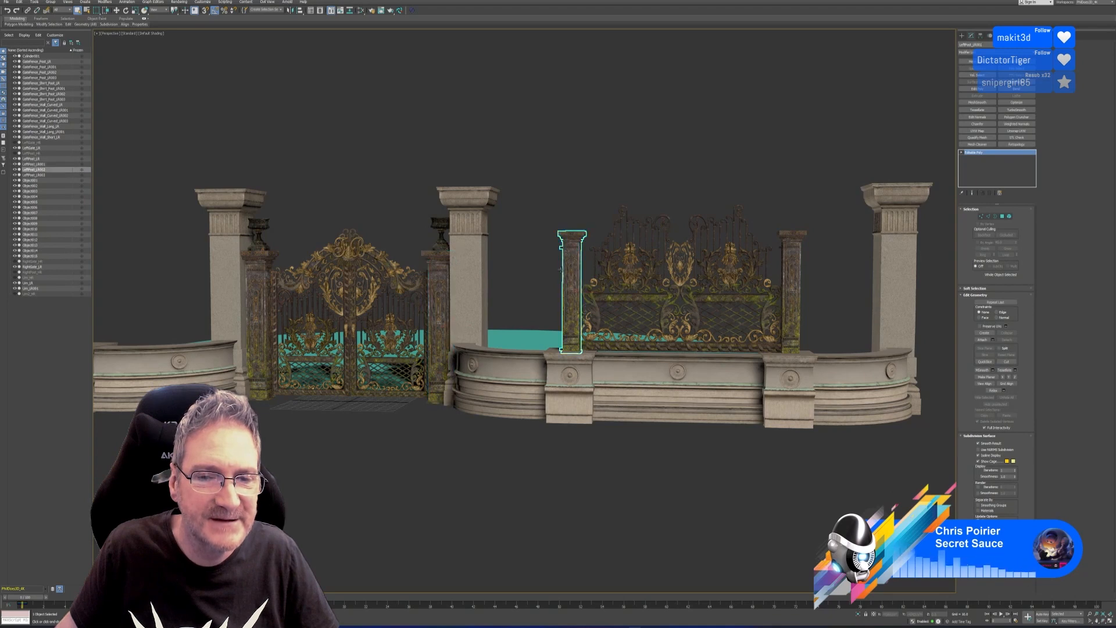
{"action": "left_click", "coordinate": [571, 290]}
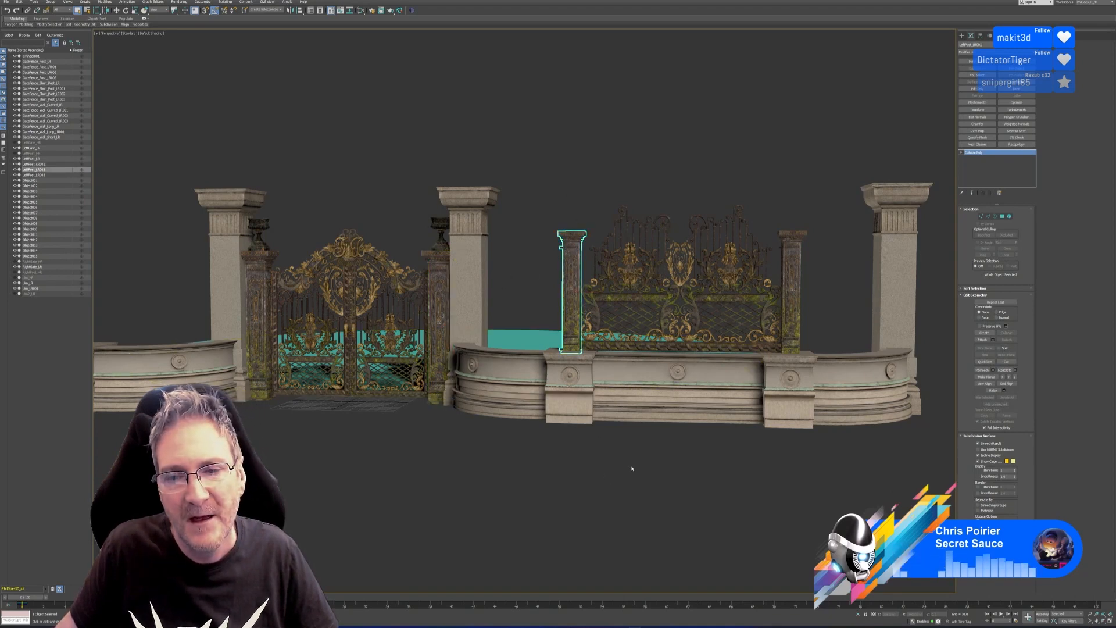
{"action": "middle_click_drag", "start_coordinate": [630, 466], "coordinate": [582, 463]}
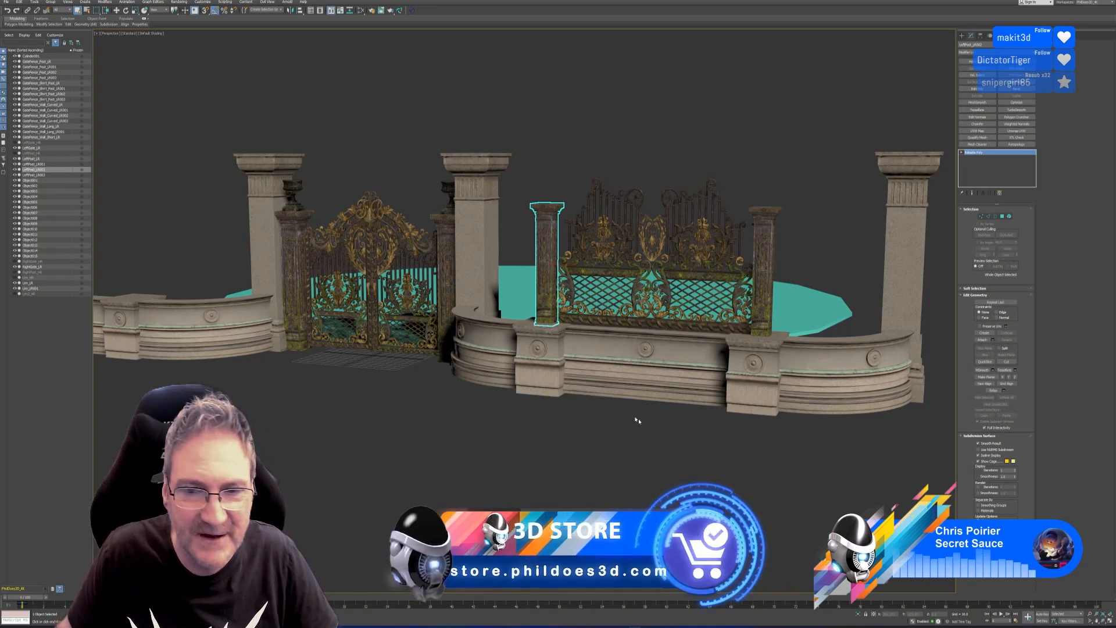
{"action": "middle_click_drag", "start_coordinate": [665, 448], "coordinate": [606, 494]}
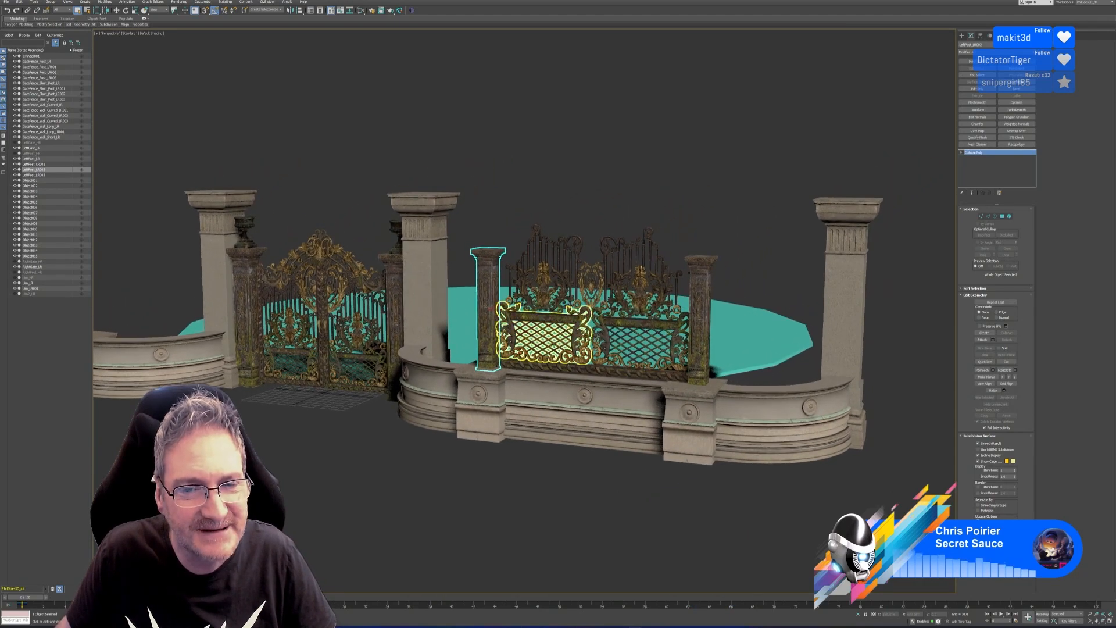
- Select the fence panel's two upper railings, centre medallion, lower lattice sections and base rail together
{"action": "scroll", "coordinate": [542, 340], "scroll_direction": "up", "scroll_amount": 4}
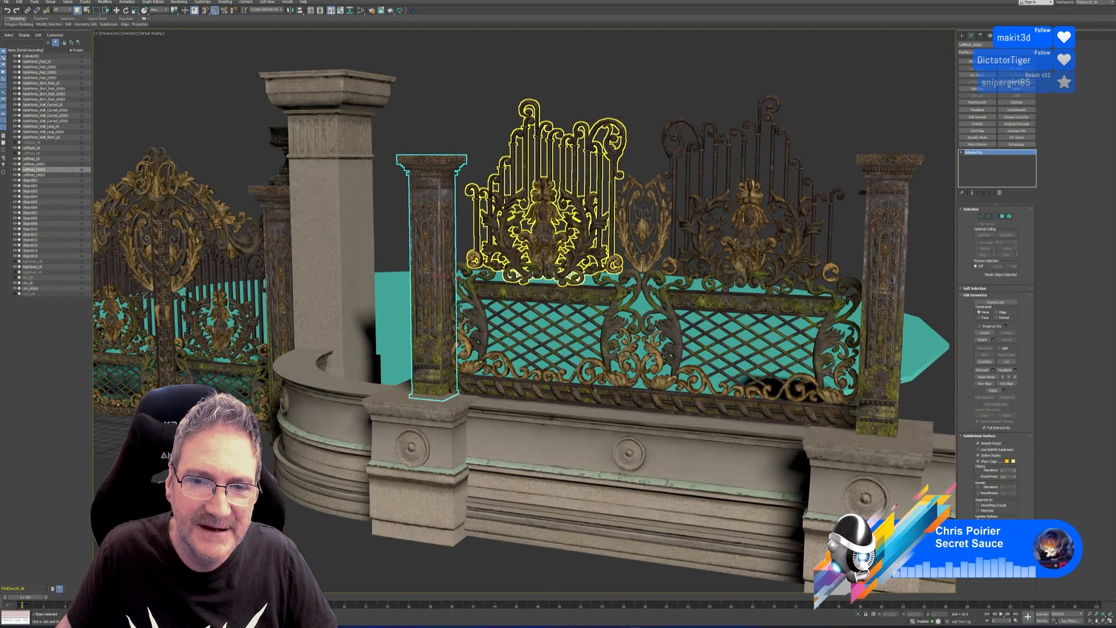
{"action": "left_click", "coordinate": [579, 204]}
{"action": "left_click", "coordinate": [629, 219], "text": "ctrl"}
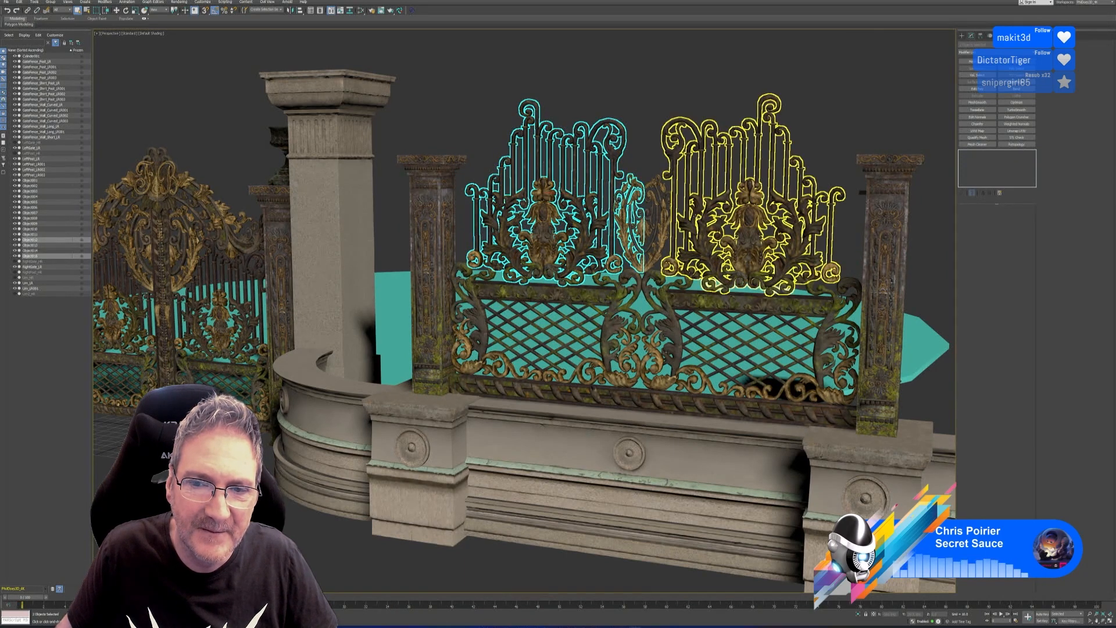
{"action": "left_click", "coordinate": [720, 218], "text": "ctrl"}
{"action": "left_click", "coordinate": [690, 380], "text": "ctrl"}
{"action": "left_click", "coordinate": [624, 320], "text": "ctrl"}
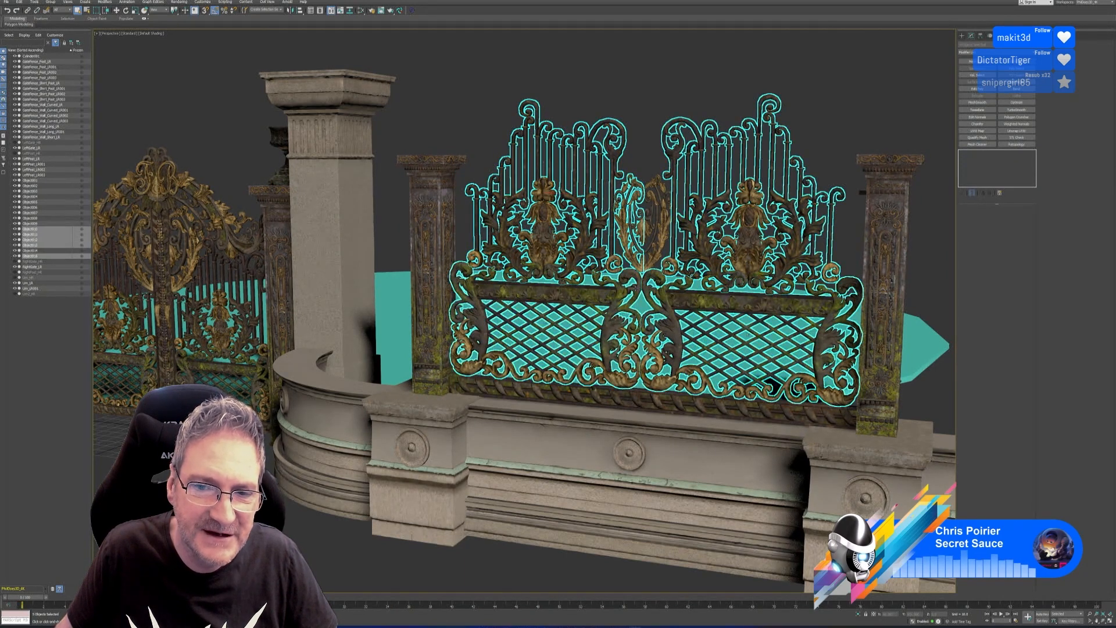
{"action": "left_click", "coordinate": [604, 396], "text": "ctrl"}
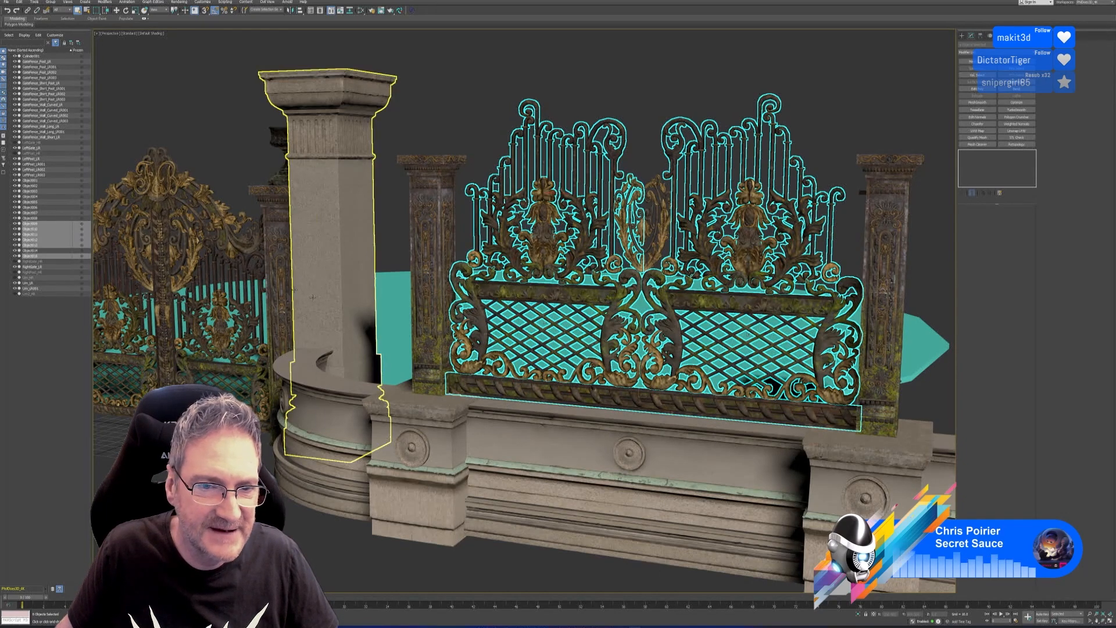
- Switch to the four-viewport layout, frame the fence panel in the top view and activate the Move tool
{"action": "scroll", "coordinate": [366, 297], "scroll_direction": "down", "scroll_amount": 8}
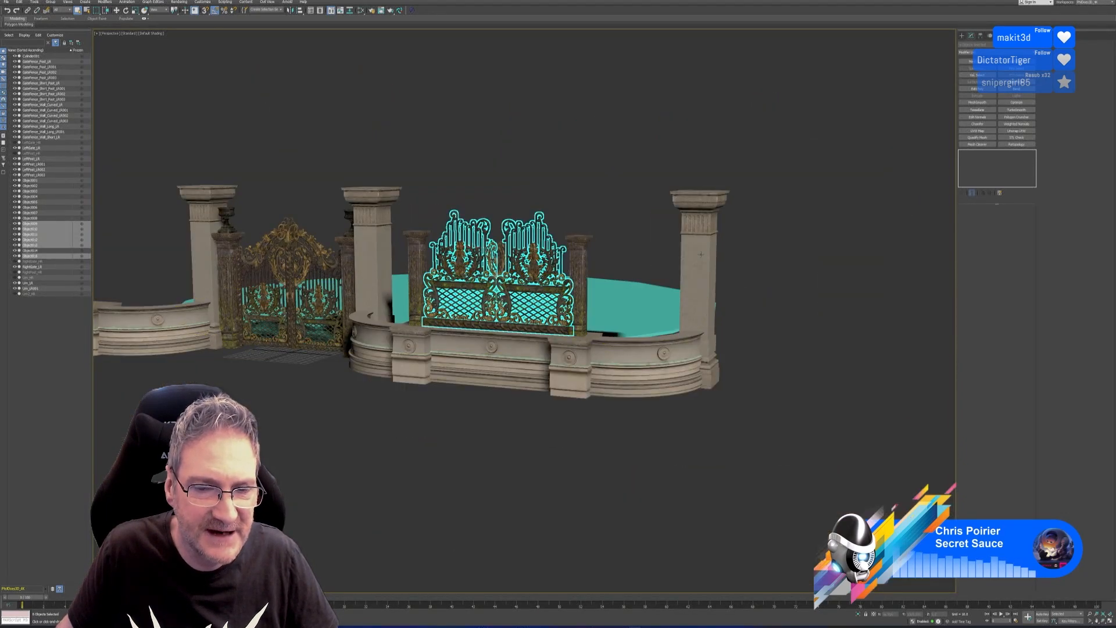
{"action": "middle_click_drag", "start_coordinate": [813, 272], "coordinate": [812, 282]}
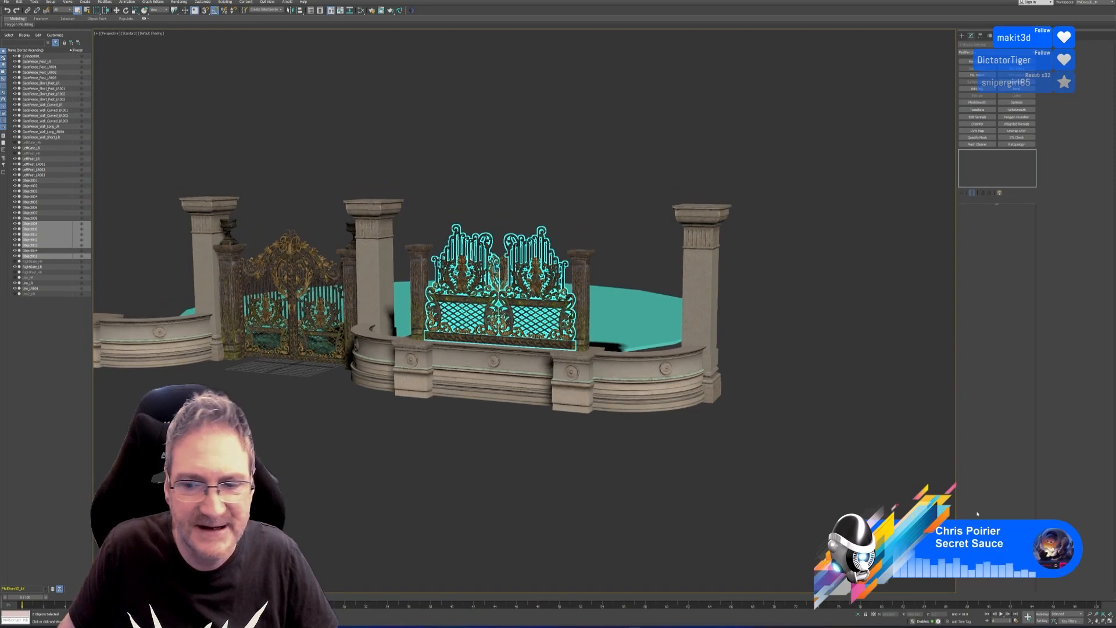
{"action": "left_click", "coordinate": [1109, 621]}
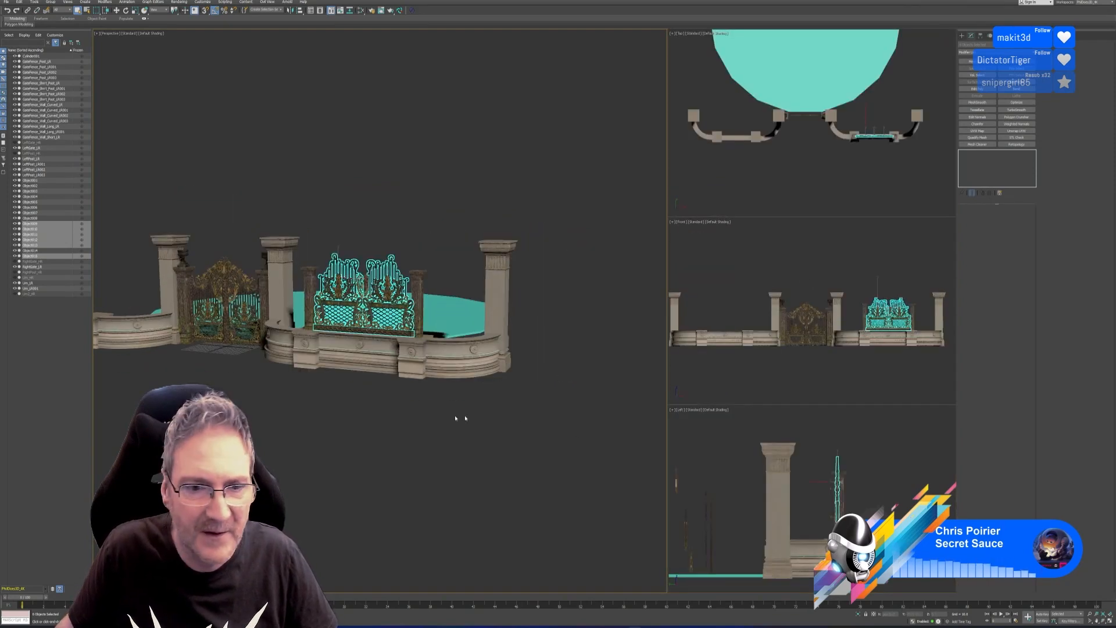
{"action": "middle_click_drag", "start_coordinate": [770, 171], "coordinate": [756, 166]}
{"action": "key", "text": "w"}
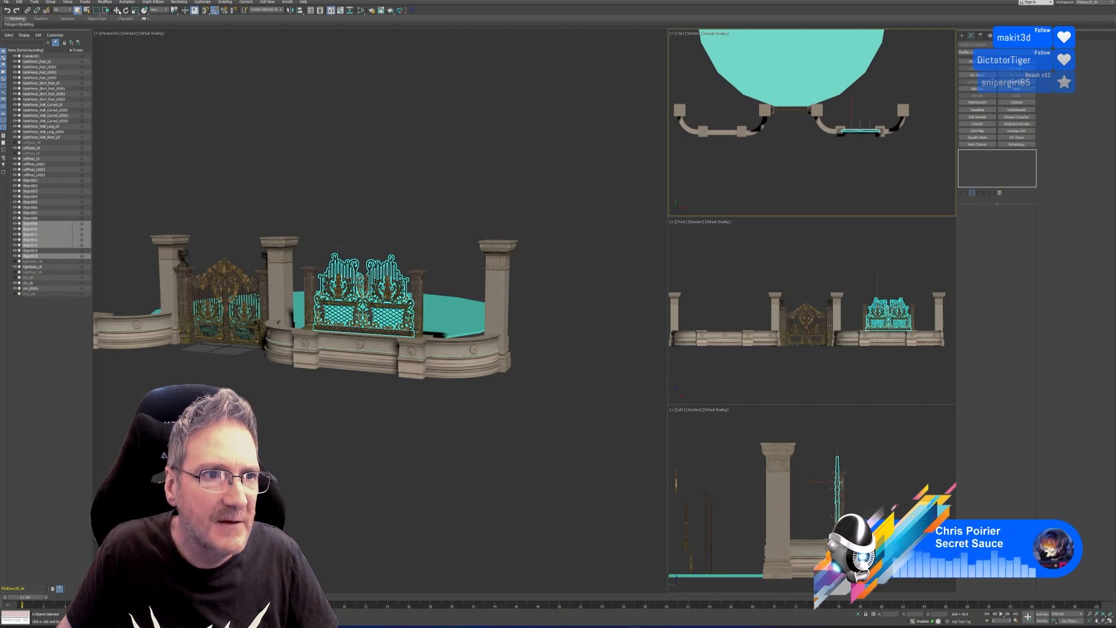
{"action": "mouse_move", "coordinate": [861, 175]}
{"action": "middle_mouse_down"}
{"action": "mouse_move", "coordinate": [844, 168]}
{"action": "mouse_move", "coordinate": [855, 184]}
{"action": "middle_mouse_up"}
{"action": "scroll", "coordinate": [845, 168], "scroll_direction": "up", "scroll_amount": 1}
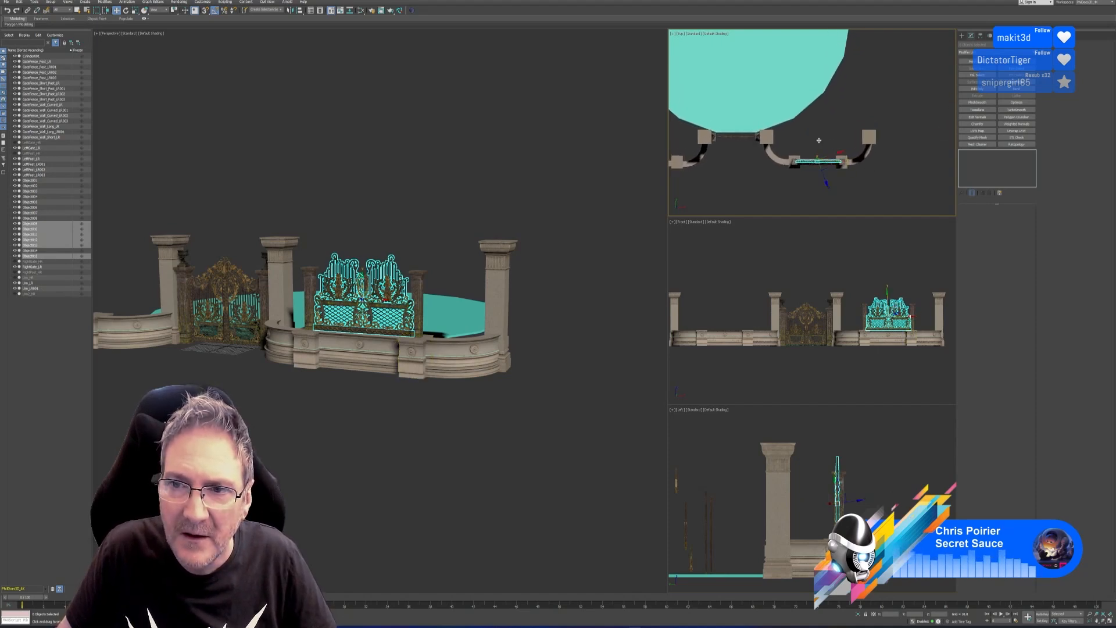
- Discard a trial clone of the panel and add the missing half of the centre medallion to the selection
{"action": "left_click_drag", "start_coordinate": [818, 140], "coordinate": [816, 186]}
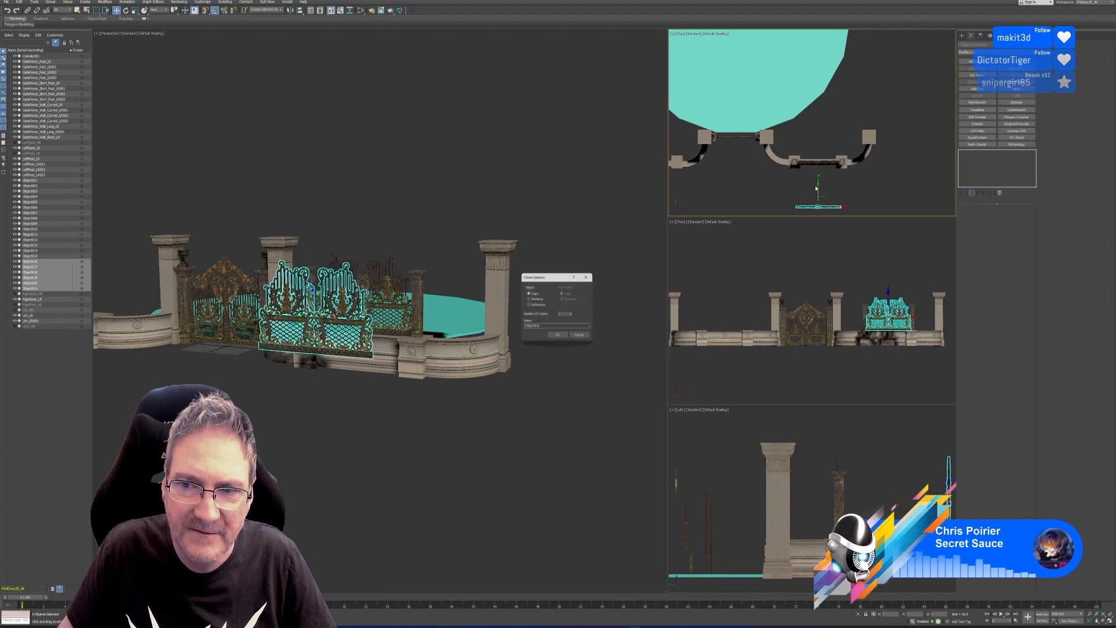
{"action": "left_click", "coordinate": [582, 337]}
{"action": "scroll", "coordinate": [372, 296], "scroll_direction": "up", "scroll_amount": 3}
{"action": "left_click", "coordinate": [352, 274], "text": "ctrl"}
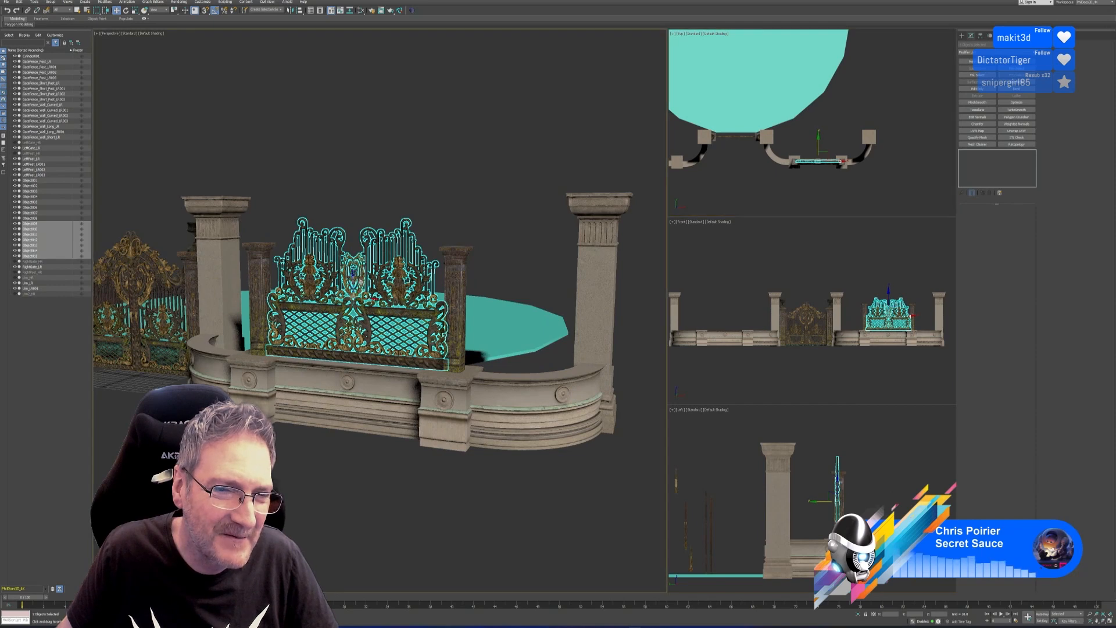
- Clone the complete fence panel as a copy placed in front of the low wall, and clear the selection
{"action": "scroll", "coordinate": [841, 179], "scroll_direction": "down", "scroll_amount": 2}
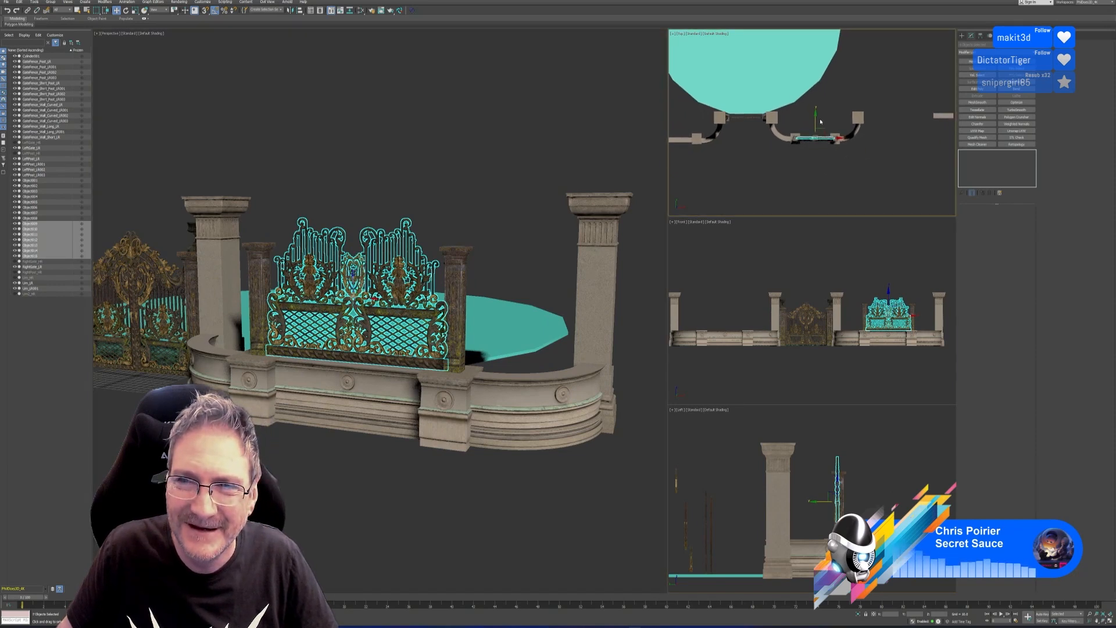
{"action": "left_click_drag", "start_coordinate": [816, 117], "coordinate": [814, 173]}
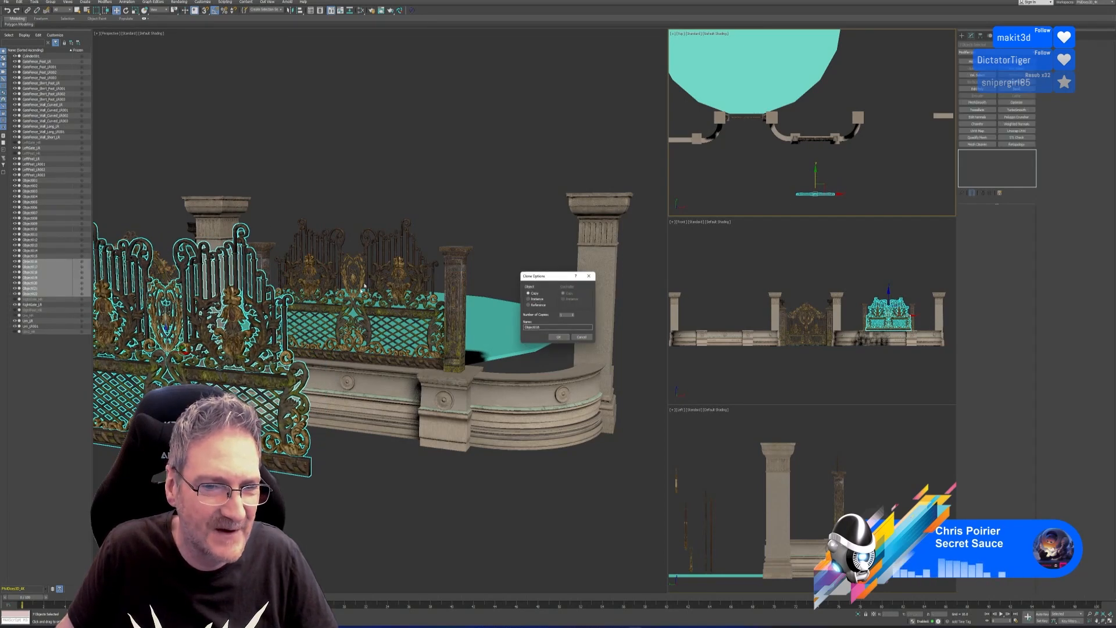
{"action": "left_click", "coordinate": [556, 337]}
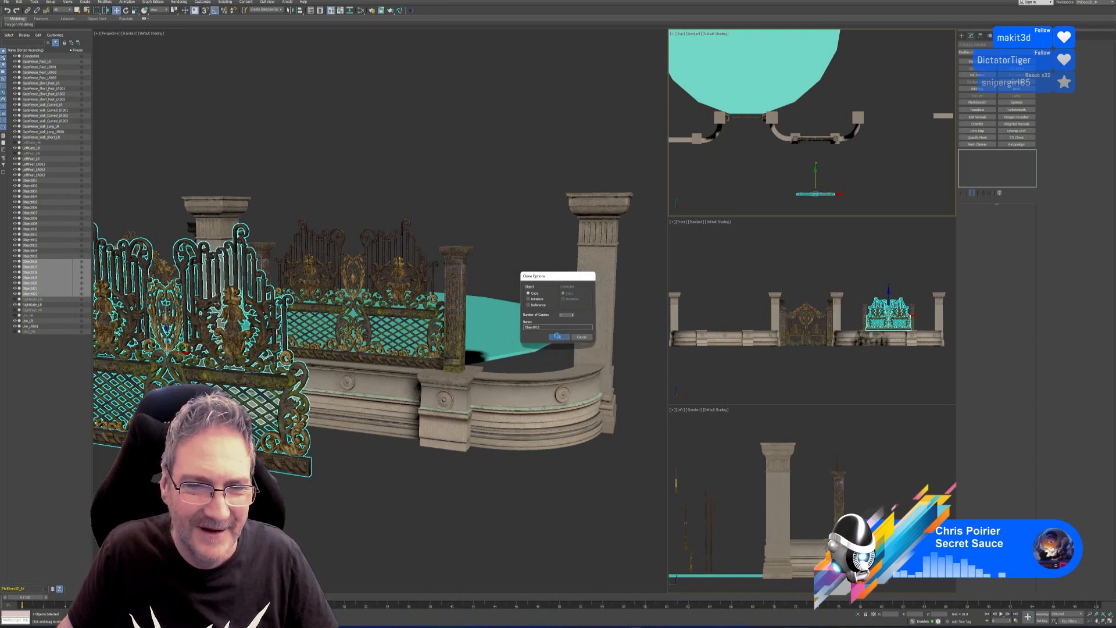
{"action": "middle_click_drag", "start_coordinate": [407, 203], "coordinate": [461, 201]}
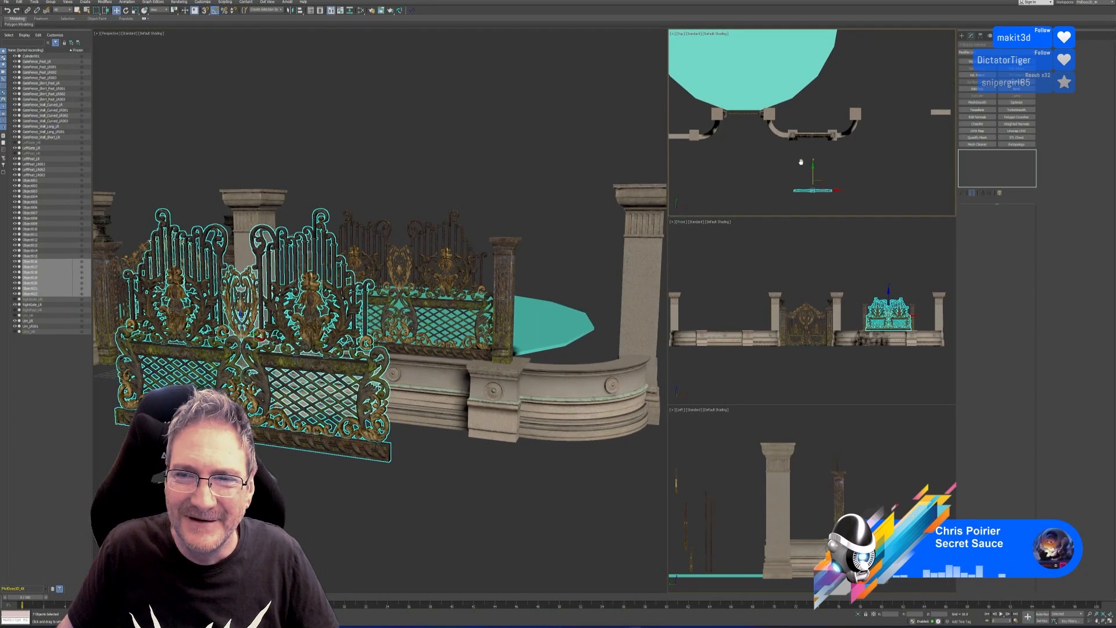
{"action": "middle_click_drag", "start_coordinate": [802, 199], "coordinate": [797, 168]}
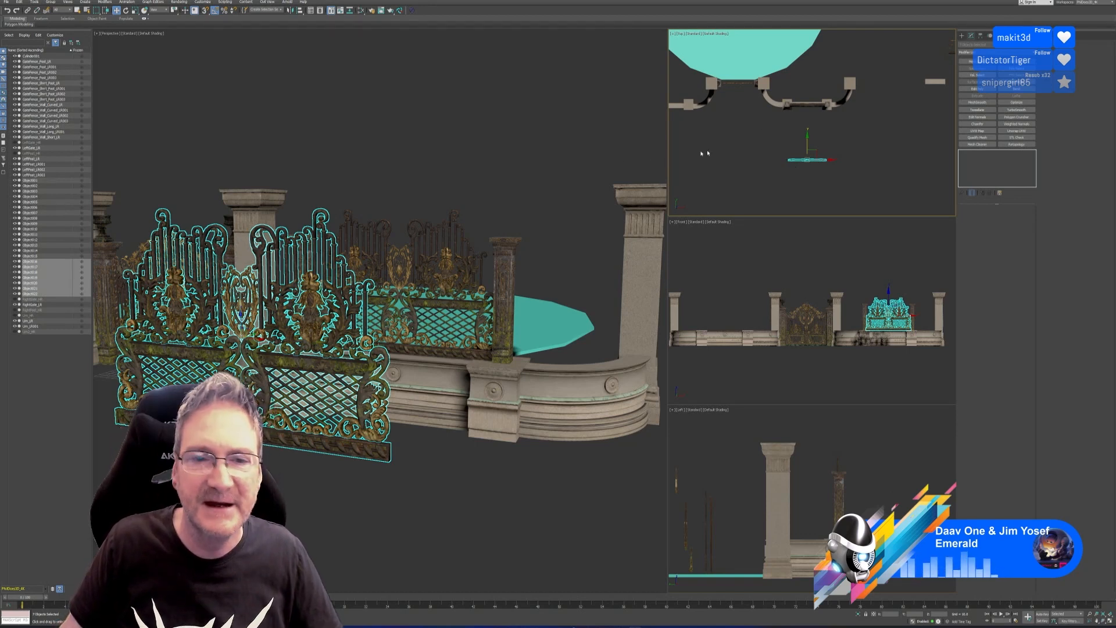
{"action": "middle_click_drag", "start_coordinate": [441, 162], "coordinate": [442, 220], "text": "alt"}
{"action": "scroll", "coordinate": [808, 160], "scroll_direction": "up", "scroll_amount": 3}
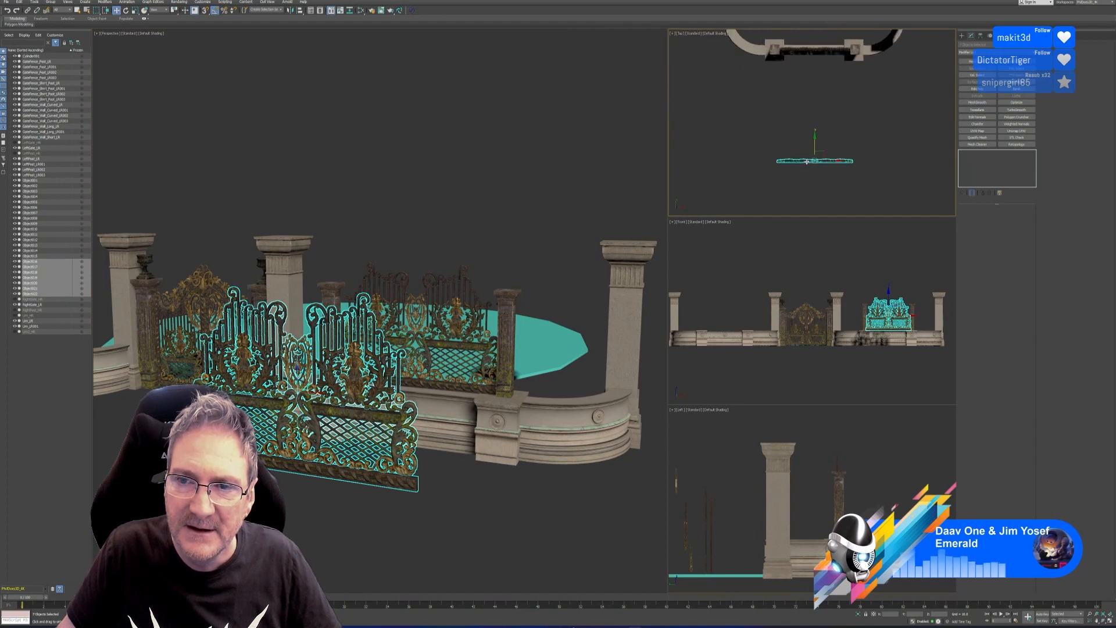
{"action": "middle_click_drag", "start_coordinate": [824, 179], "coordinate": [807, 168]}
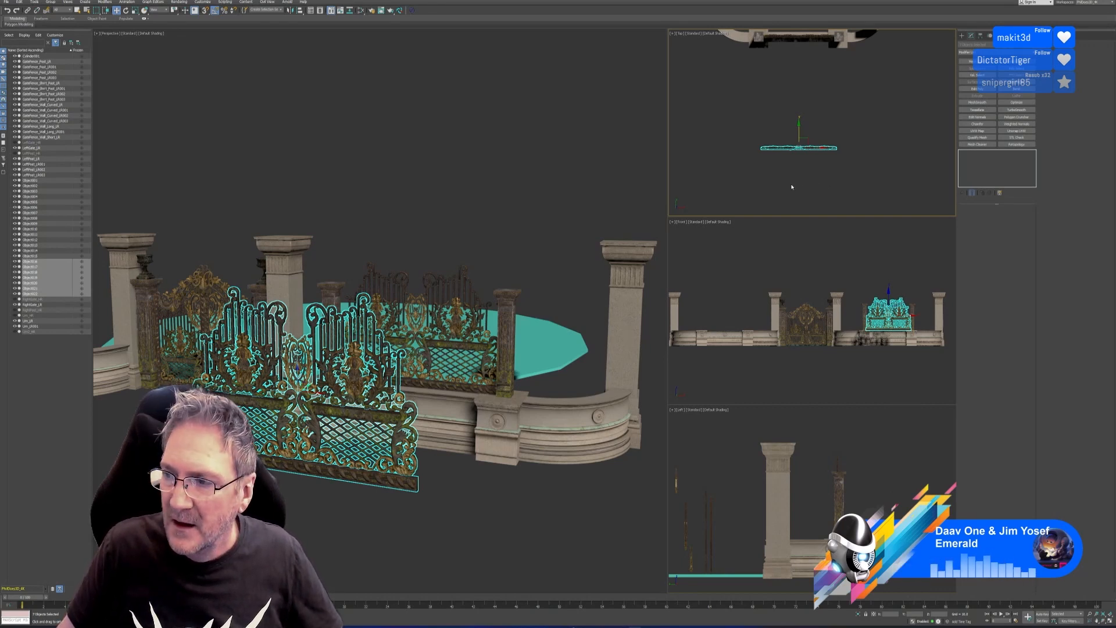
{"action": "left_click", "coordinate": [792, 187]}
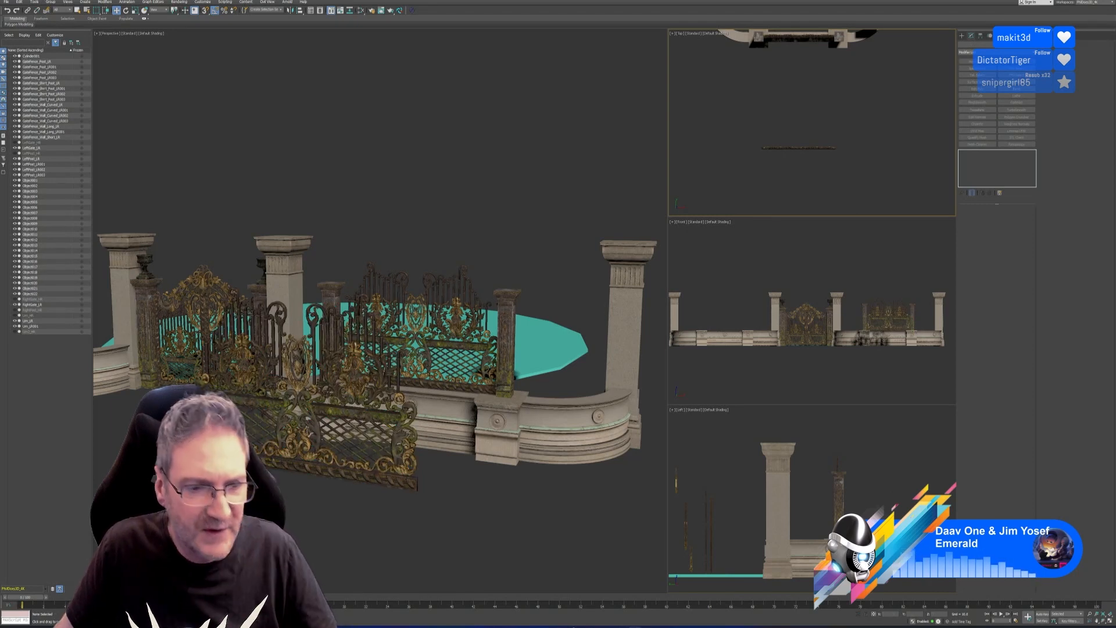
- Apply a Bend modifier with a small angle to the copied panel's base rail and try the X and Y bend axes
{"action": "middle_click_drag", "start_coordinate": [354, 360], "coordinate": [378, 379]}
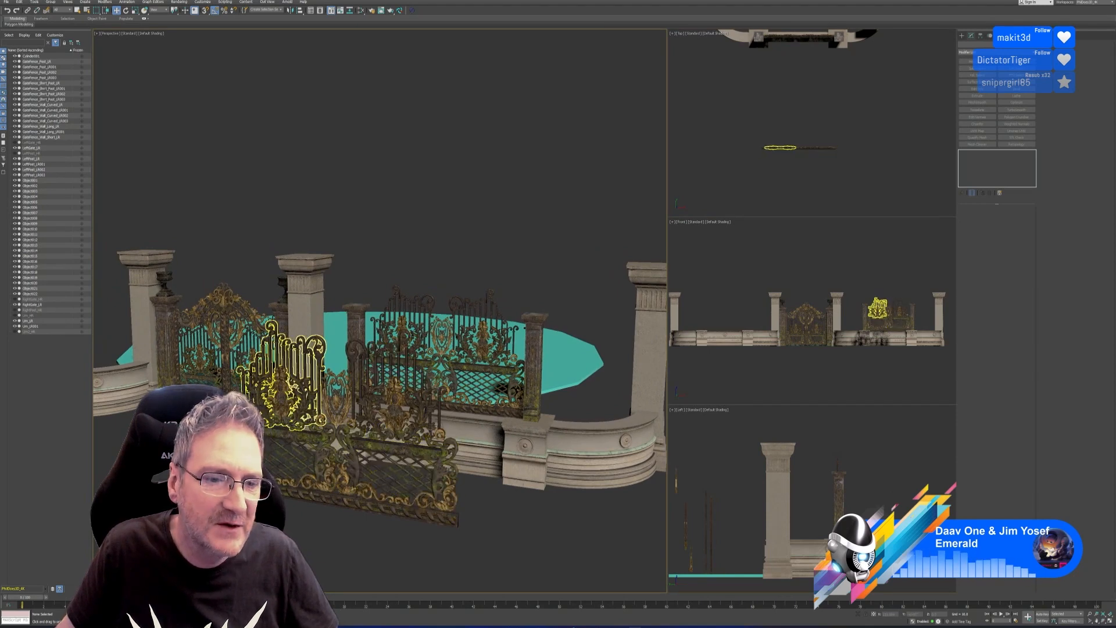
{"action": "scroll", "coordinate": [308, 340], "scroll_direction": "up", "scroll_amount": 5}
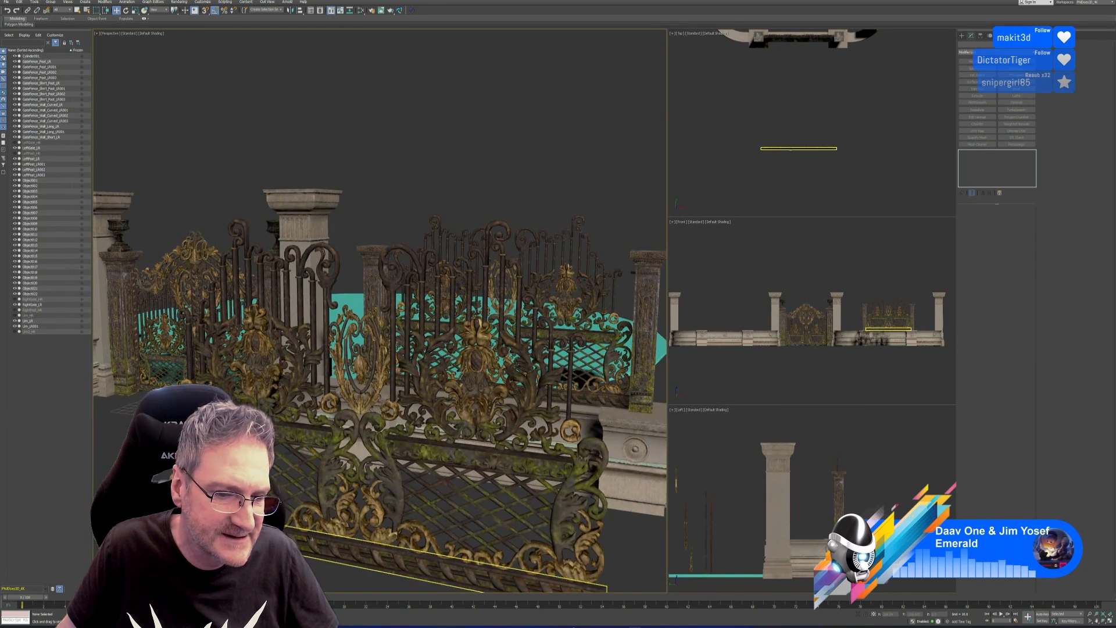
{"action": "middle_click_drag", "start_coordinate": [397, 552], "coordinate": [349, 296]}
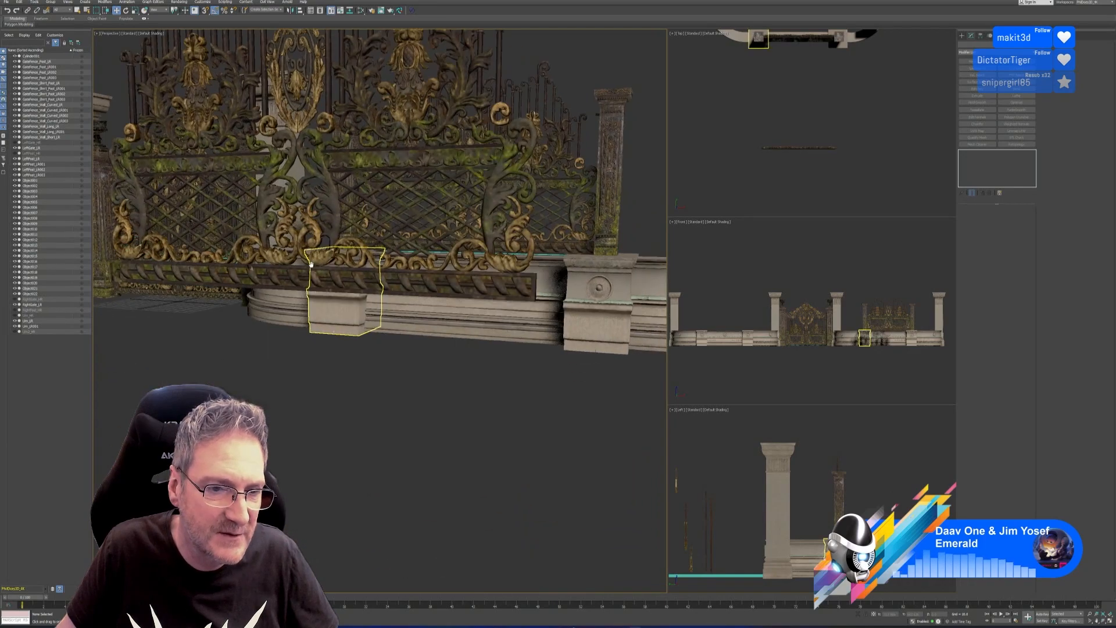
{"action": "scroll", "coordinate": [360, 355], "scroll_direction": "down", "scroll_amount": 5}
{"action": "middle_click_drag", "start_coordinate": [384, 363], "coordinate": [326, 434], "text": "alt"}
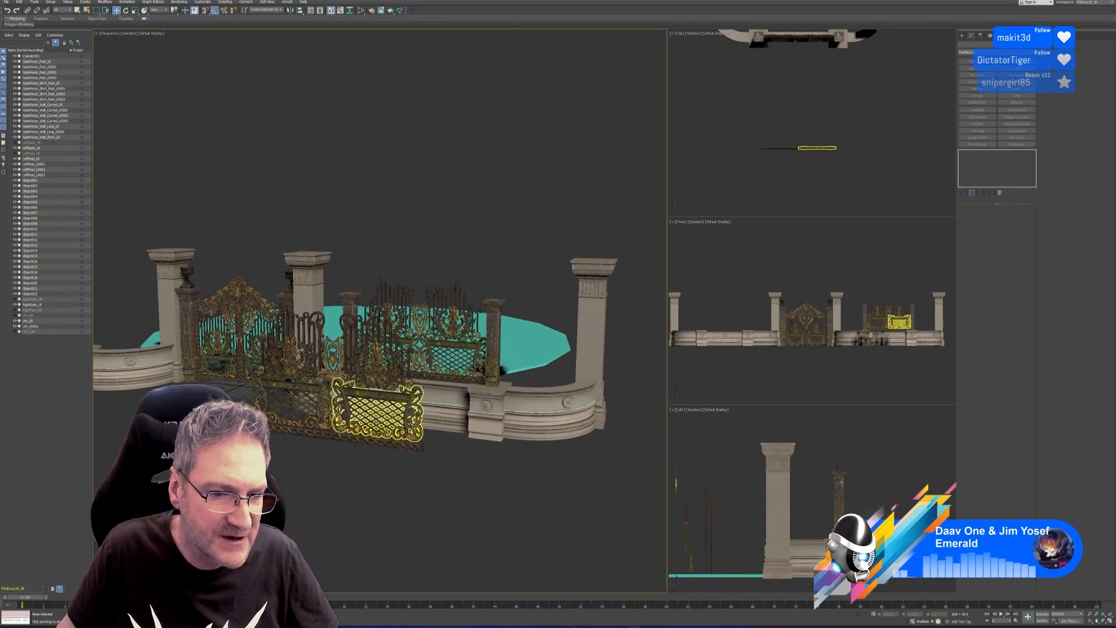
{"action": "left_click", "coordinate": [325, 436]}
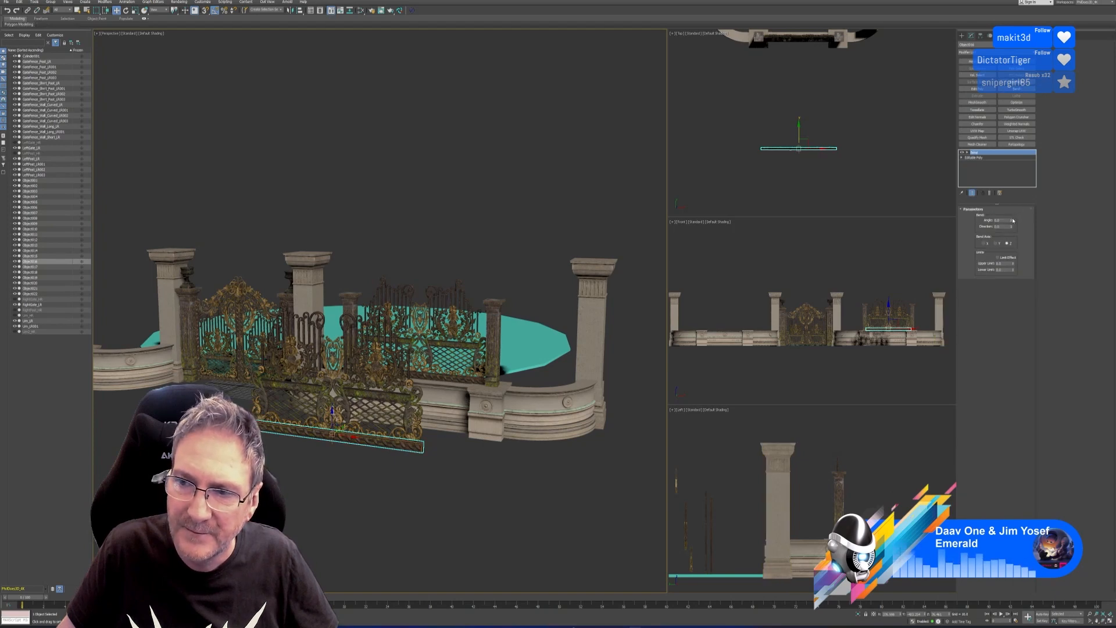
{"action": "left_click_drag", "start_coordinate": [1011, 220], "coordinate": [1011, 204]}
{"action": "left_click", "coordinate": [995, 243]}
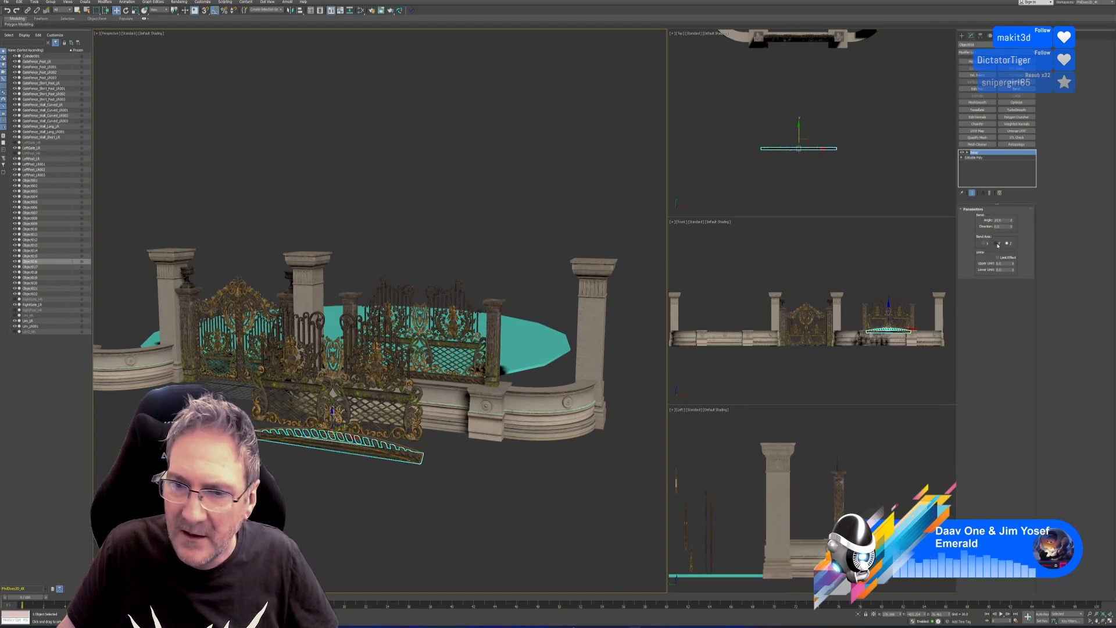
{"action": "left_click", "coordinate": [984, 243]}
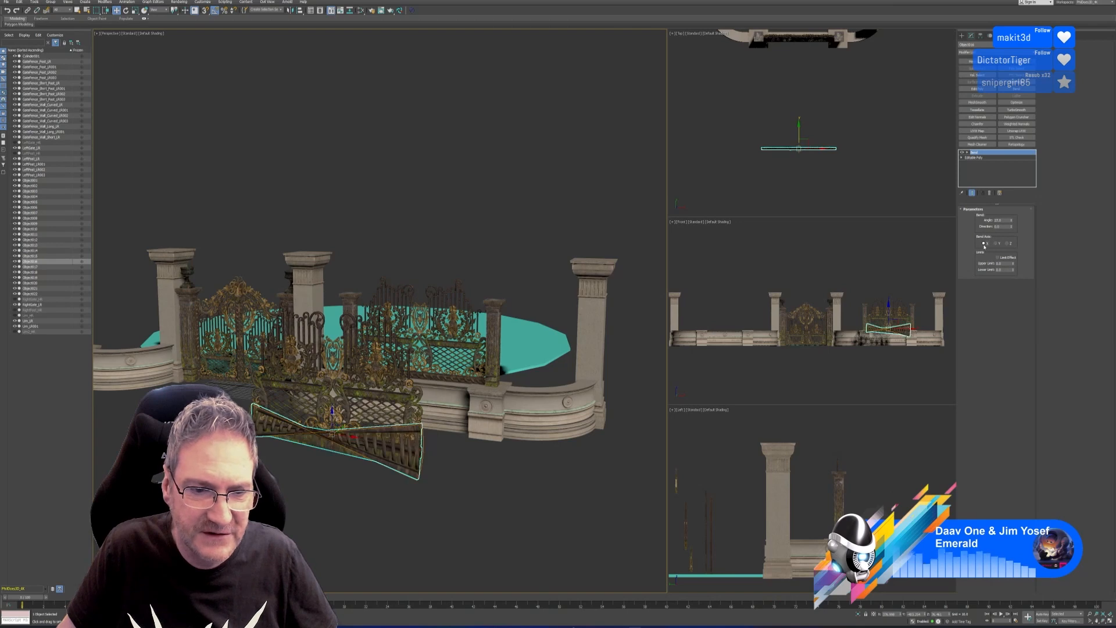
{"action": "left_click", "coordinate": [996, 244]}
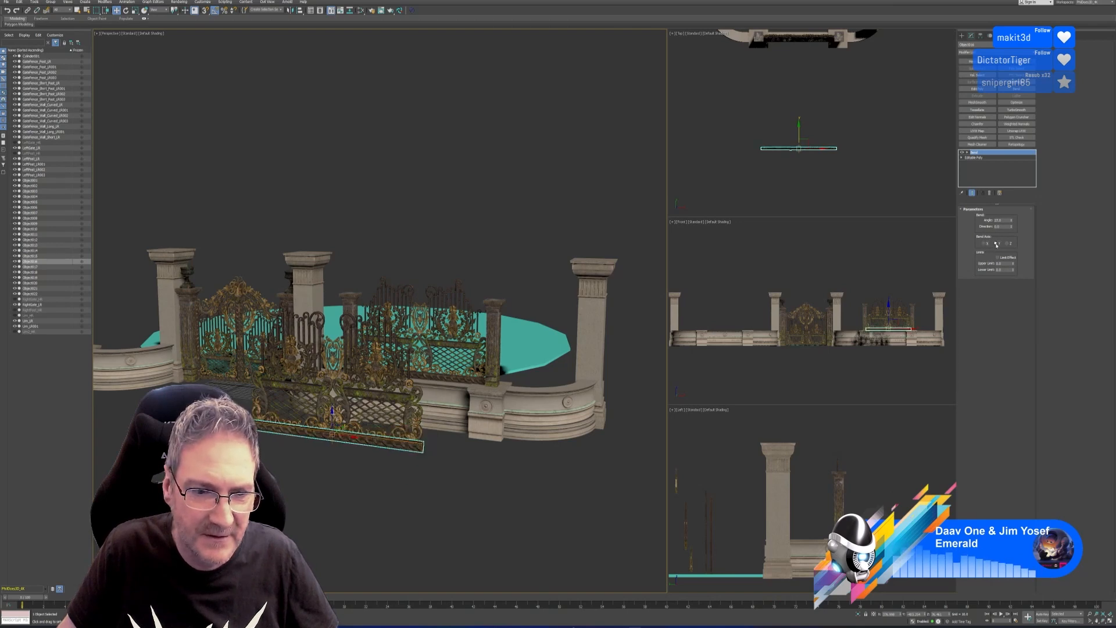
- Increase the base rail's bend angle strongly and try the X axis before setting the bend axis to Z
{"action": "left_click_drag", "start_coordinate": [1012, 221], "coordinate": [1013, 178]}
{"action": "left_click", "coordinate": [988, 244]}
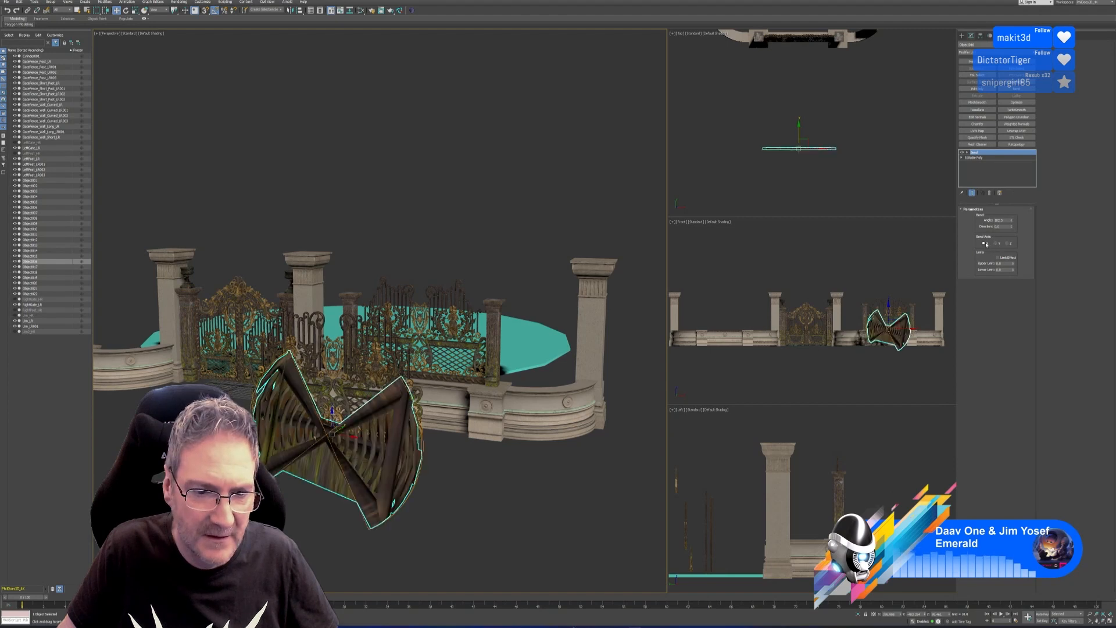
{"action": "left_click", "coordinate": [1008, 244]}
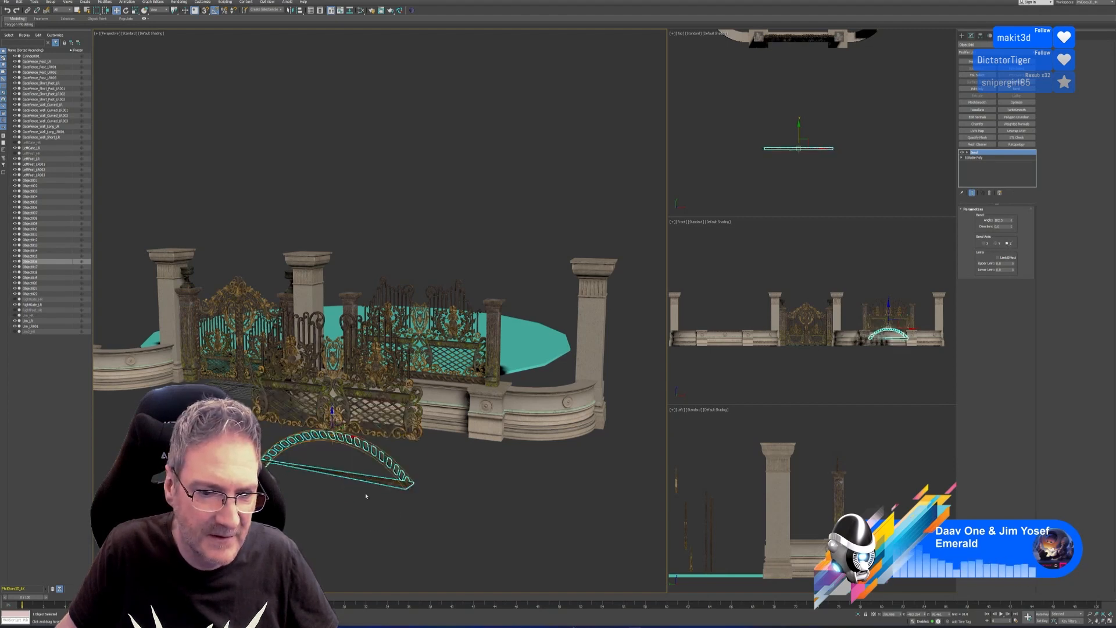
{"action": "scroll", "coordinate": [328, 463], "scroll_direction": "up", "scroll_amount": 5}
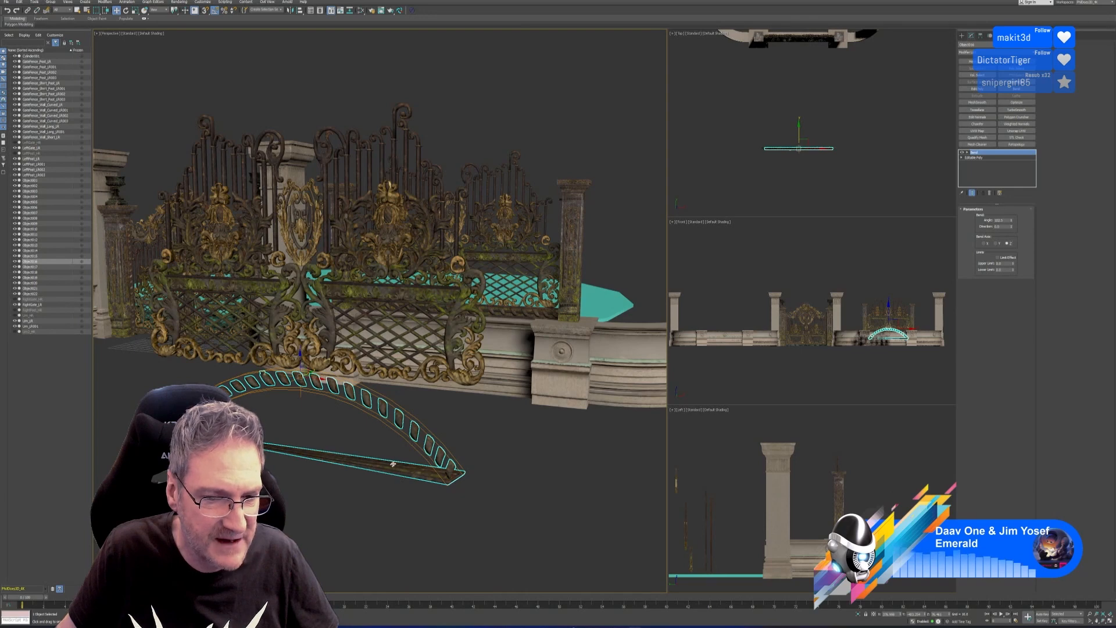
- Vary the base rail's bend angle further and remove the Bend modifier from the rail
{"action": "left_click_drag", "start_coordinate": [1010, 223], "coordinate": [1035, 225]}
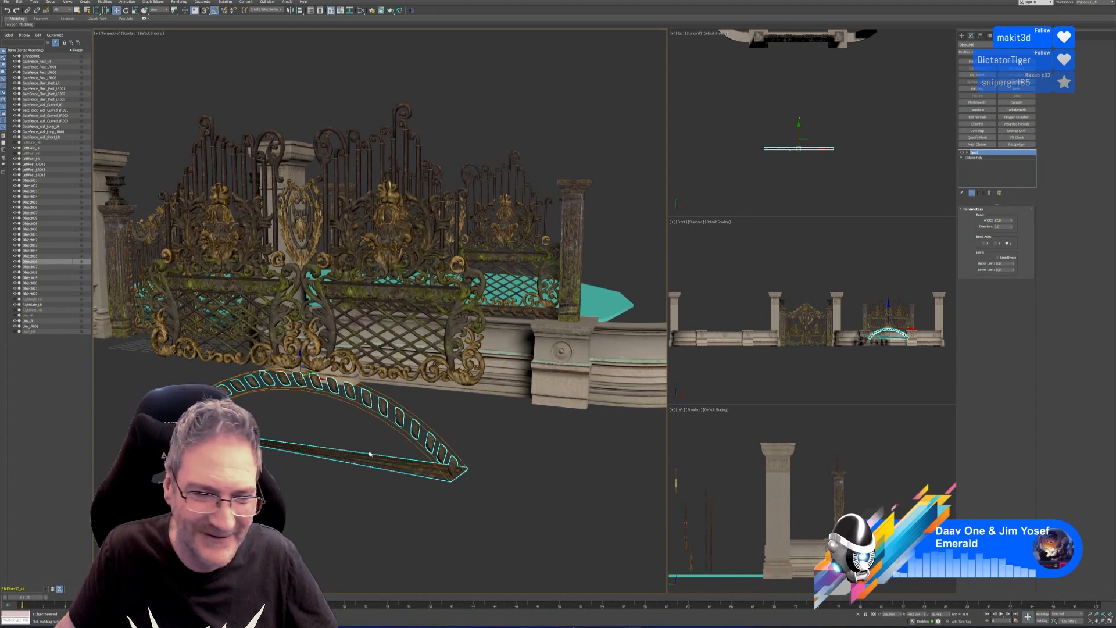
{"action": "middle_click_drag", "start_coordinate": [536, 466], "coordinate": [532, 463]}
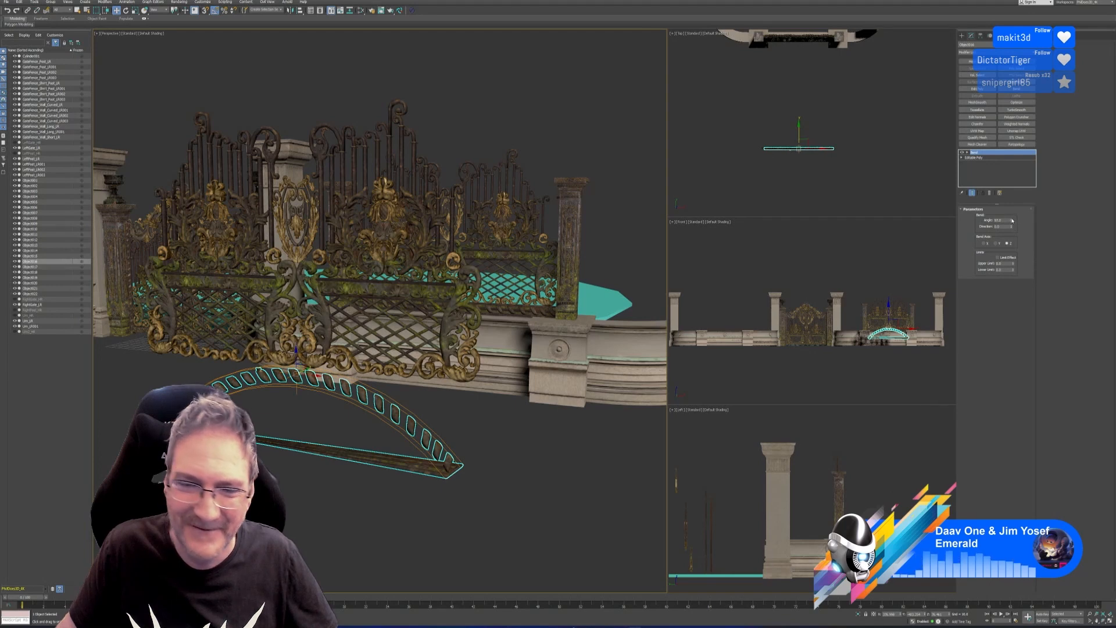
{"action": "mouse_move", "coordinate": [1012, 220]}
{"action": "left_mouse_down"}
{"action": "mouse_move", "coordinate": [1023, 285]}
{"action": "mouse_move", "coordinate": [1009, 272]}
{"action": "mouse_move", "coordinate": [999, 215]}
{"action": "mouse_move", "coordinate": [1007, 254]}
{"action": "left_mouse_up"}
{"action": "left_click", "coordinate": [991, 194]}
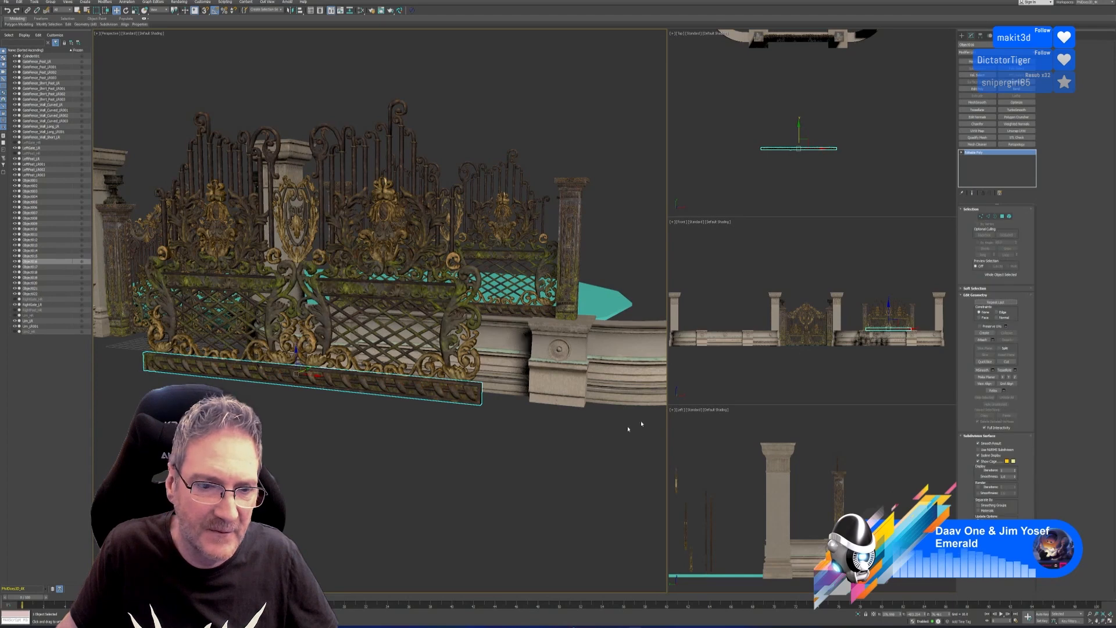
- Select all elements of the copied panel's right-hand lattice section and remove its front side scrolls from the selection
{"action": "middle_click_drag", "start_coordinate": [531, 422], "coordinate": [541, 443]}
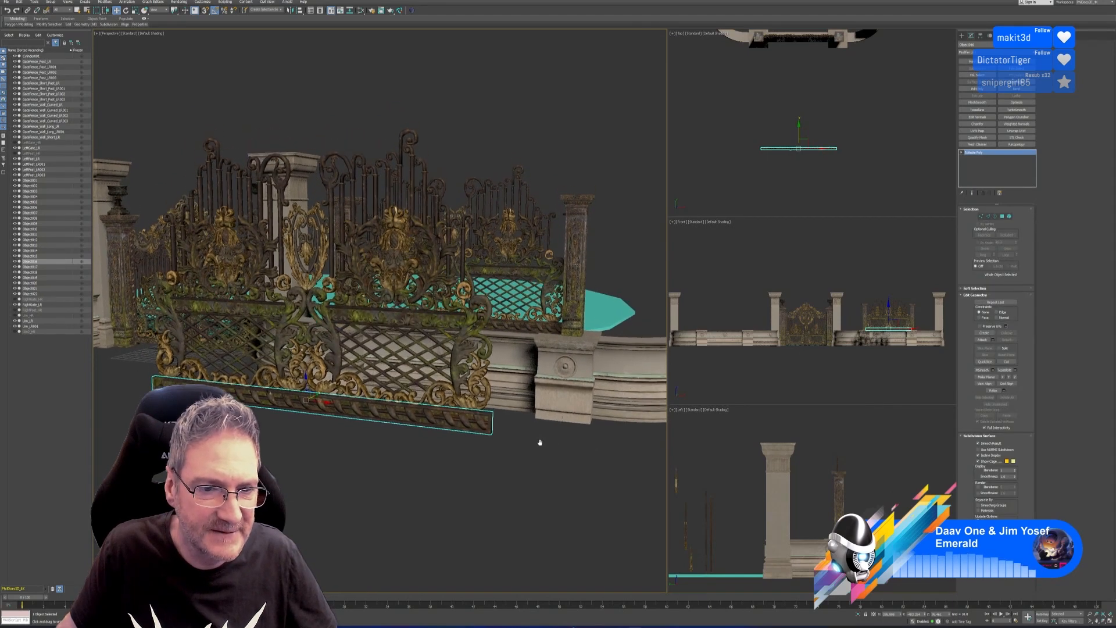
{"action": "left_click", "coordinate": [407, 320]}
{"action": "left_click", "coordinate": [1009, 216]}
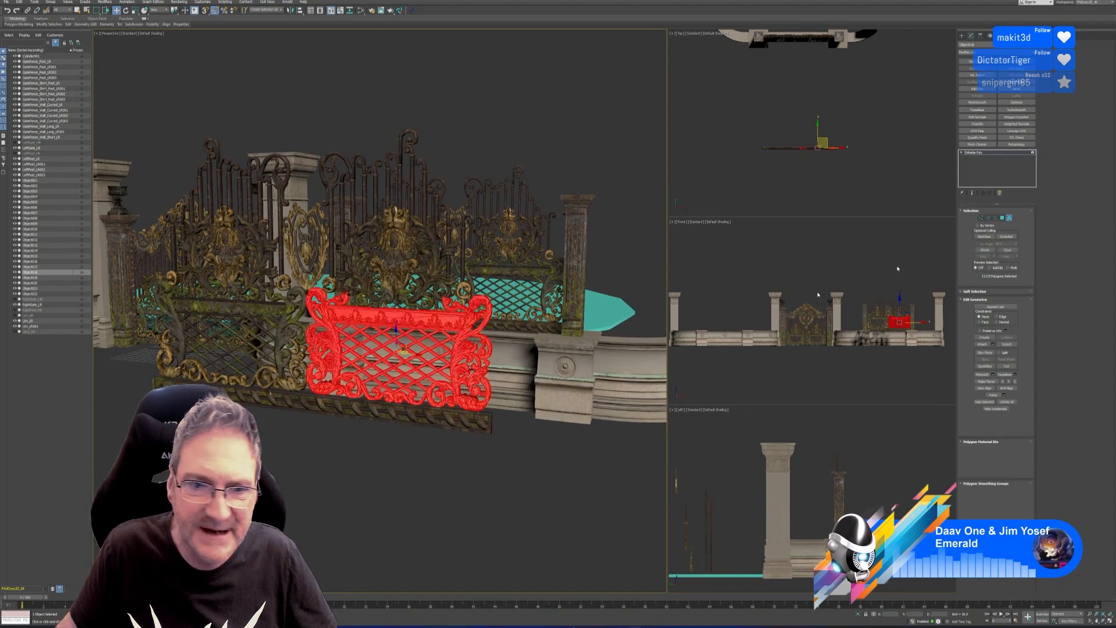
{"action": "scroll", "coordinate": [324, 341], "scroll_direction": "up", "scroll_amount": 2}
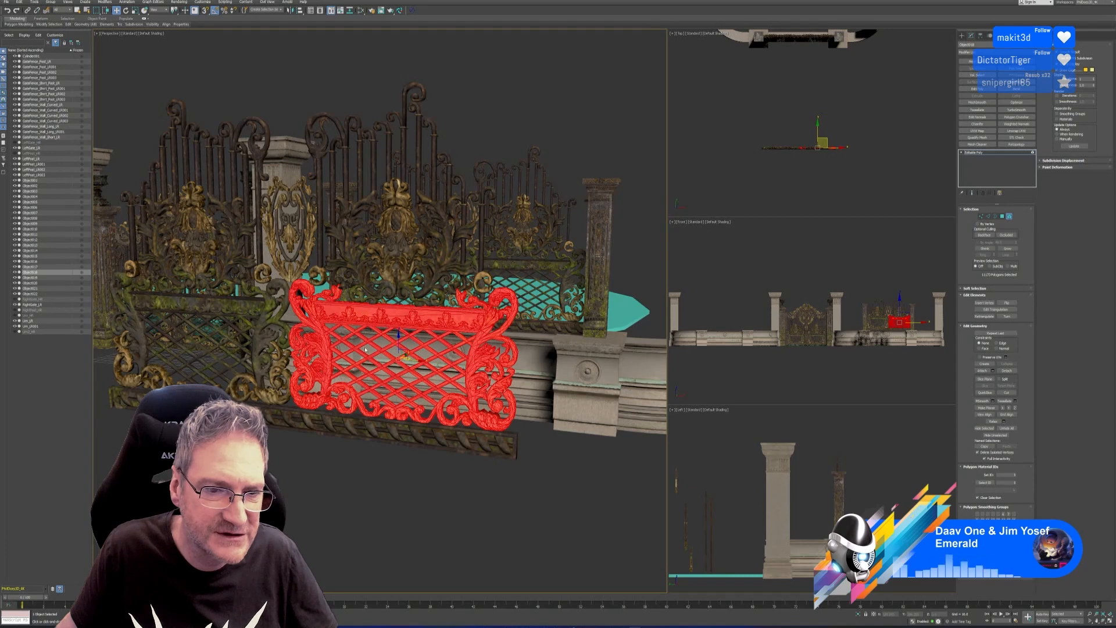
{"action": "left_click", "coordinate": [324, 340], "text": "alt"}
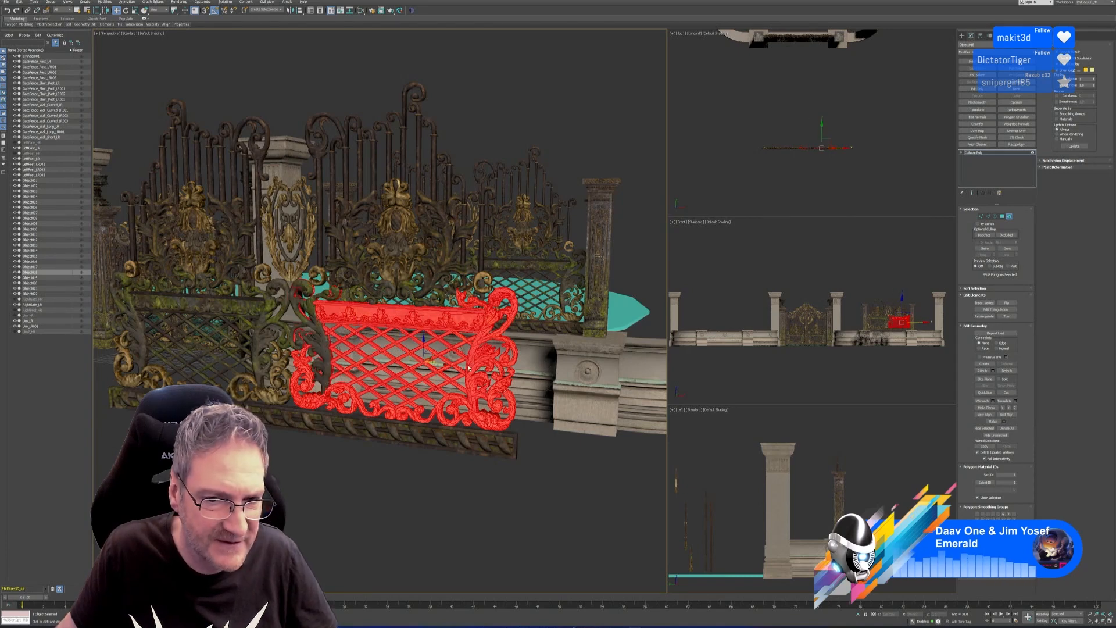
{"action": "left_click", "coordinate": [487, 356], "text": "alt"}
{"action": "left_click", "coordinate": [502, 383], "text": "alt"}
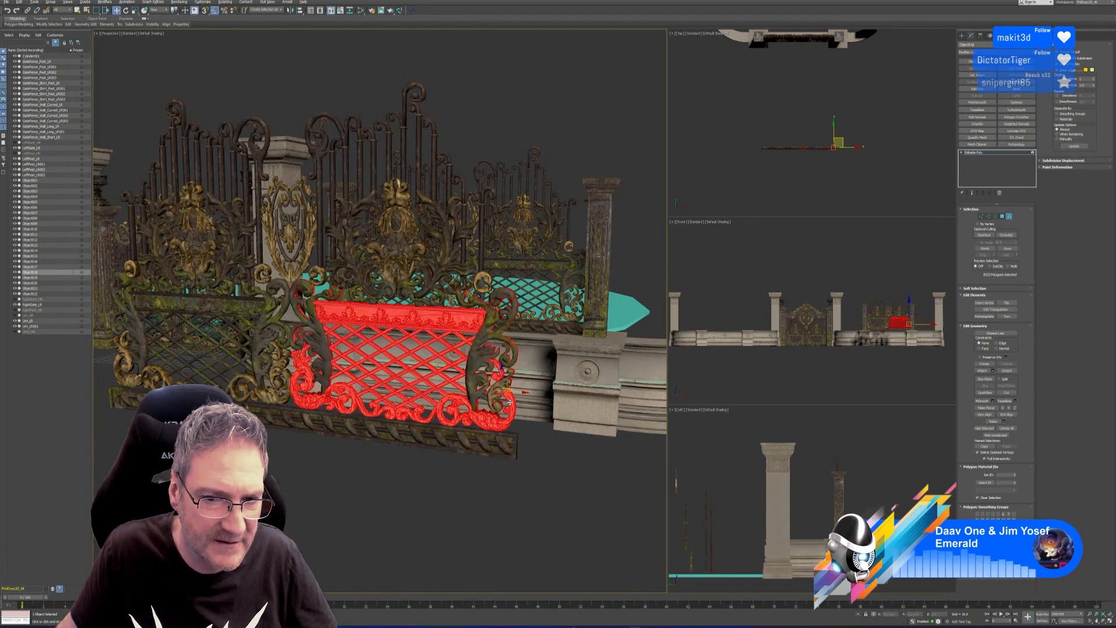
- Remove the front corner leaves, remaining gold ornaments and bottom scrollwork of the right-hand lattice section from the element selection
{"action": "left_click", "coordinate": [507, 406], "text": "alt"}
{"action": "left_click", "coordinate": [449, 409], "text": "alt"}
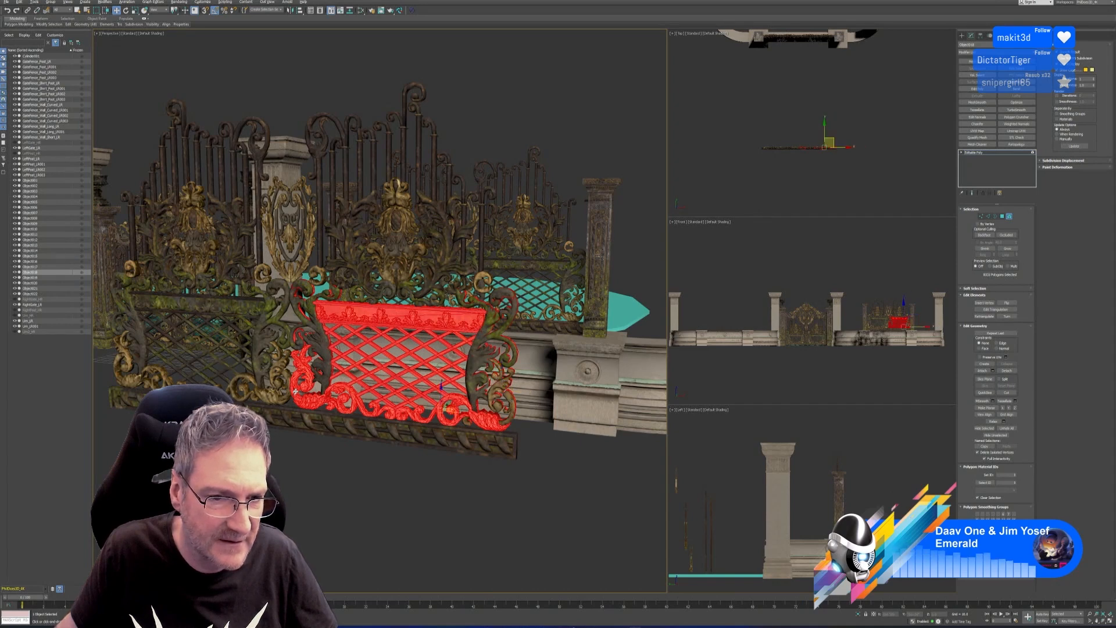
{"action": "left_click", "coordinate": [303, 362], "text": "alt"}
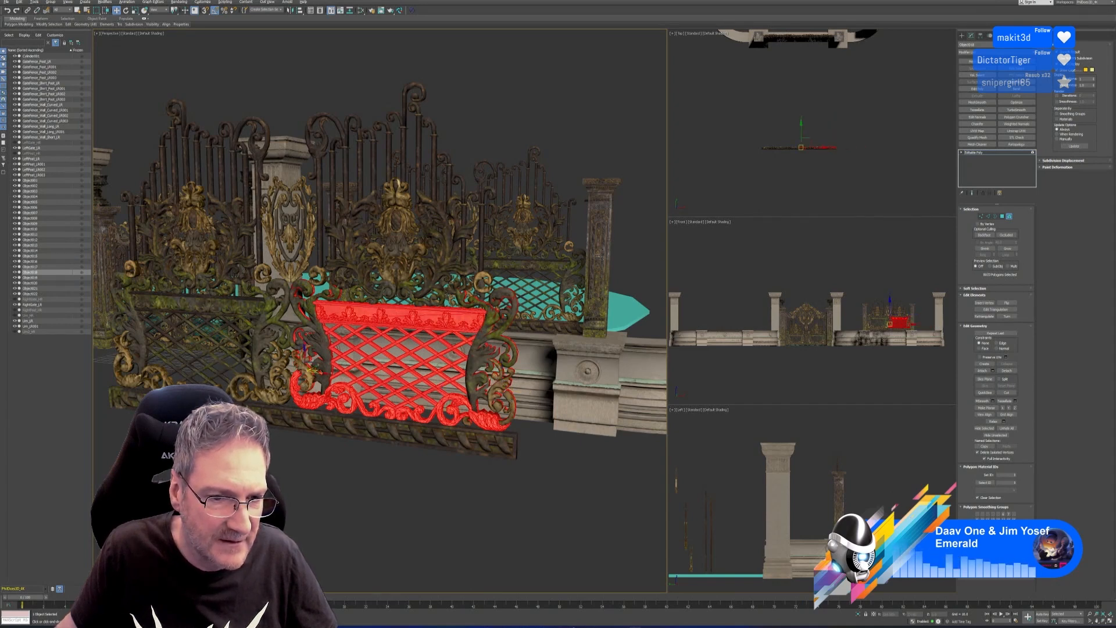
{"action": "left_click", "coordinate": [311, 403], "text": "alt"}
{"action": "left_click", "coordinate": [338, 403], "text": "alt"}
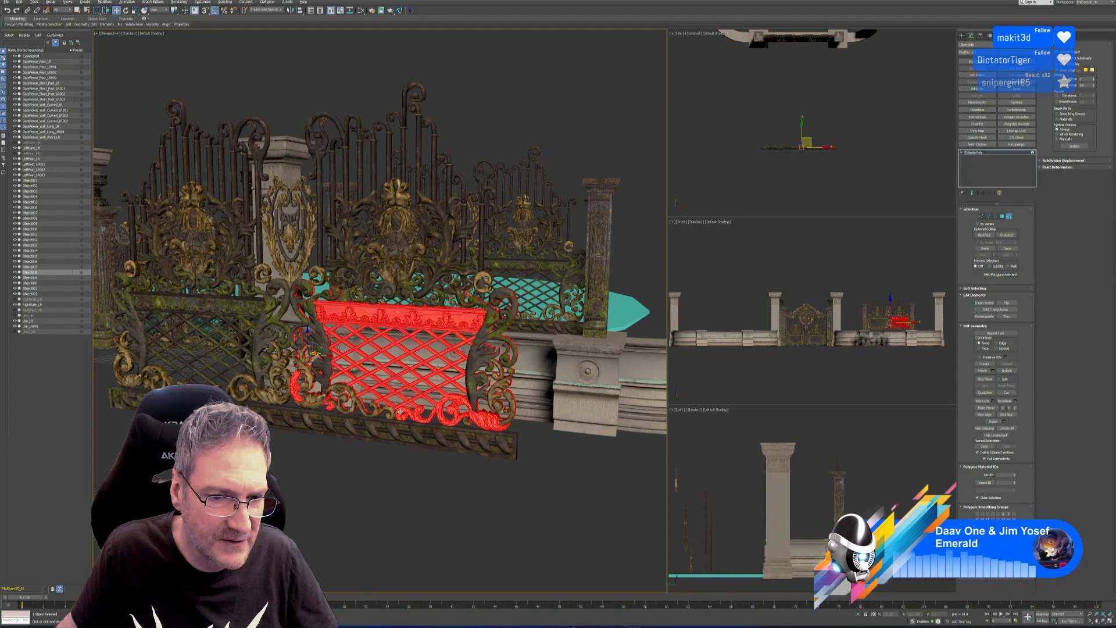
{"action": "left_click", "coordinate": [439, 425], "text": "alt"}
{"action": "left_click", "coordinate": [481, 421], "text": "alt"}
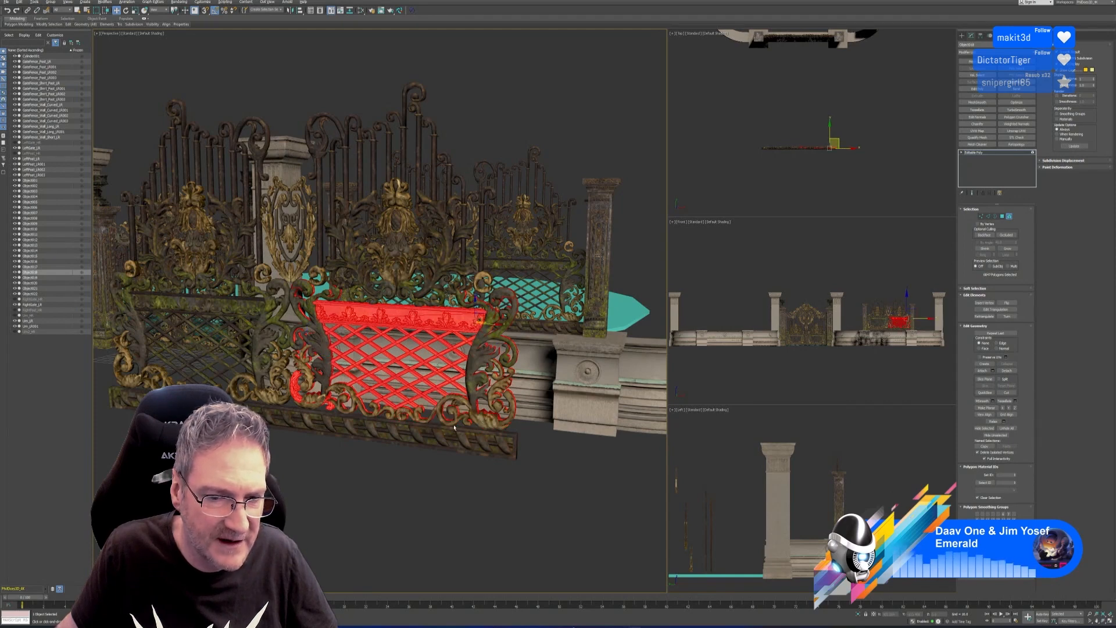
{"action": "left_click", "coordinate": [295, 395], "text": "alt"}
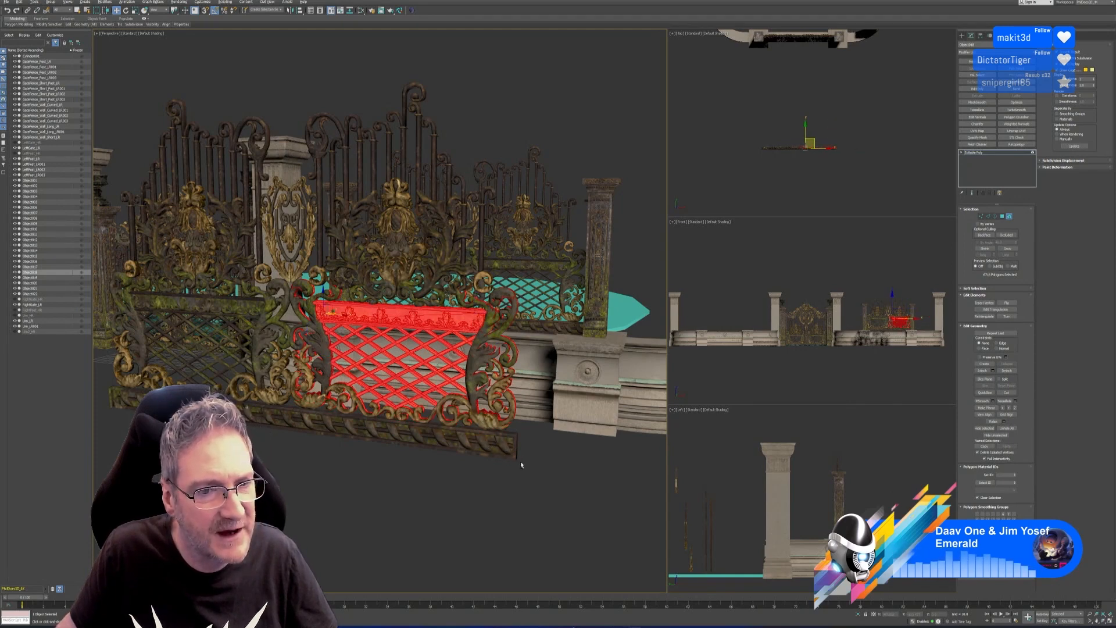
- Deselect the side scrolls, corner ornaments and bottom scrollwork on the section's back, keeping only the top rail and lattice selected
{"action": "middle_click_drag", "start_coordinate": [521, 470], "coordinate": [438, 478], "text": "alt"}
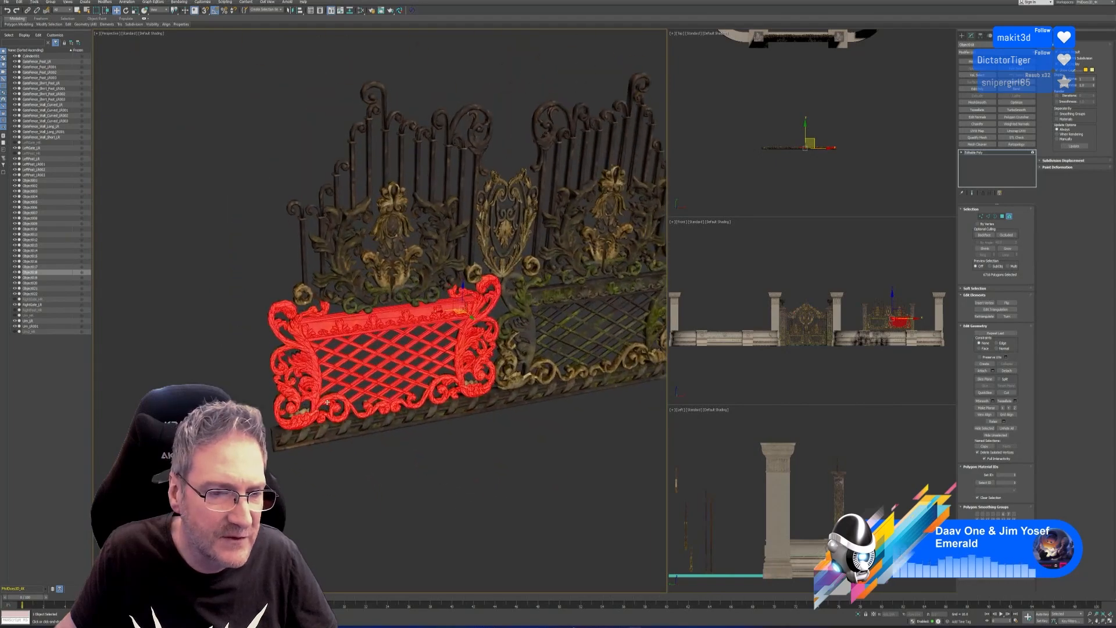
{"action": "left_click", "coordinate": [291, 322], "text": "alt"}
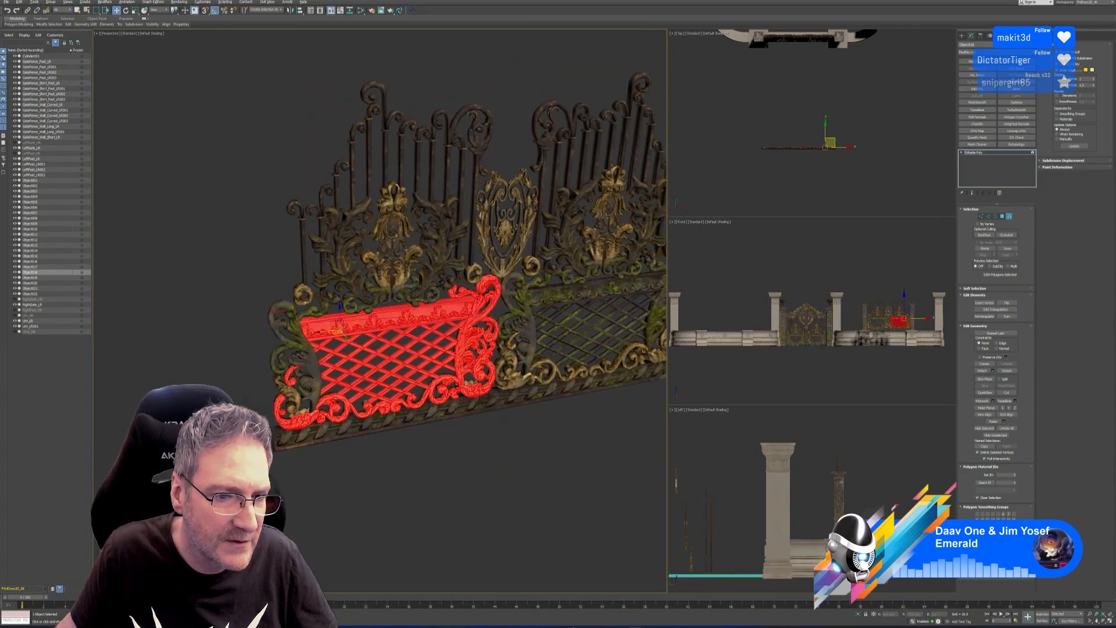
{"action": "left_click", "coordinate": [278, 403], "text": "alt"}
{"action": "left_click", "coordinate": [289, 379], "text": "alt"}
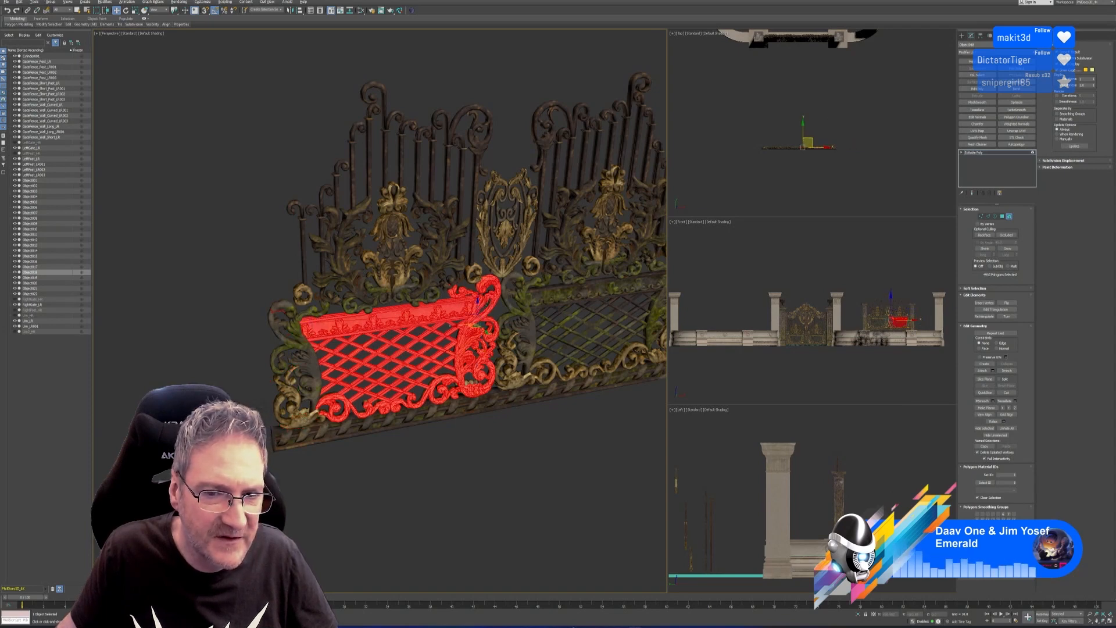
{"action": "left_click", "coordinate": [490, 300], "text": "alt"}
{"action": "left_click", "coordinate": [491, 350], "text": "alt"}
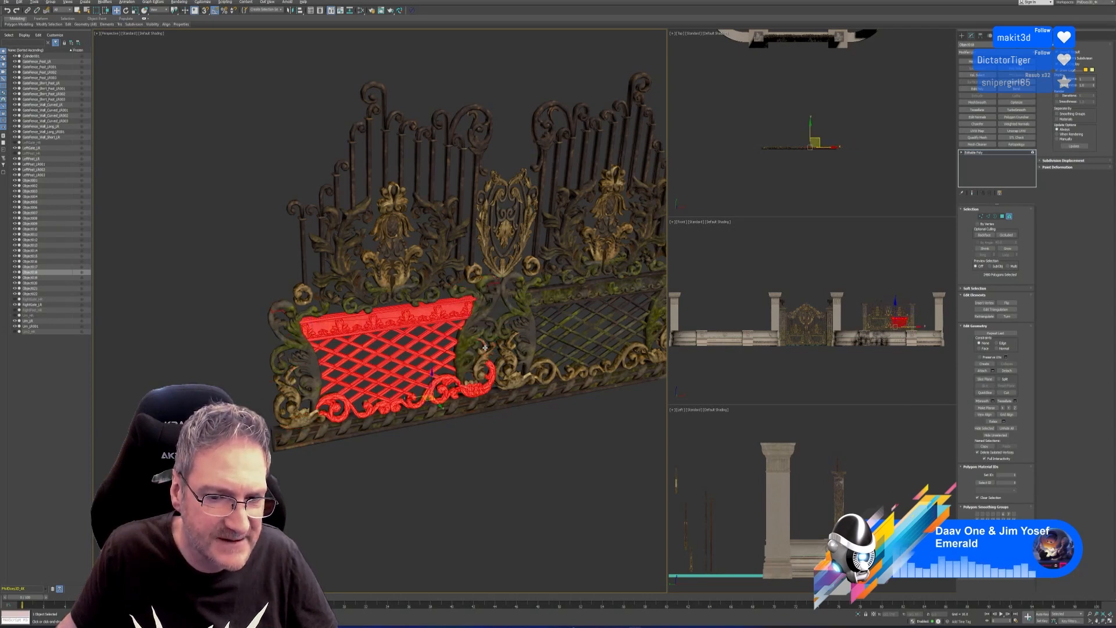
{"action": "left_click", "coordinate": [492, 372], "text": "alt"}
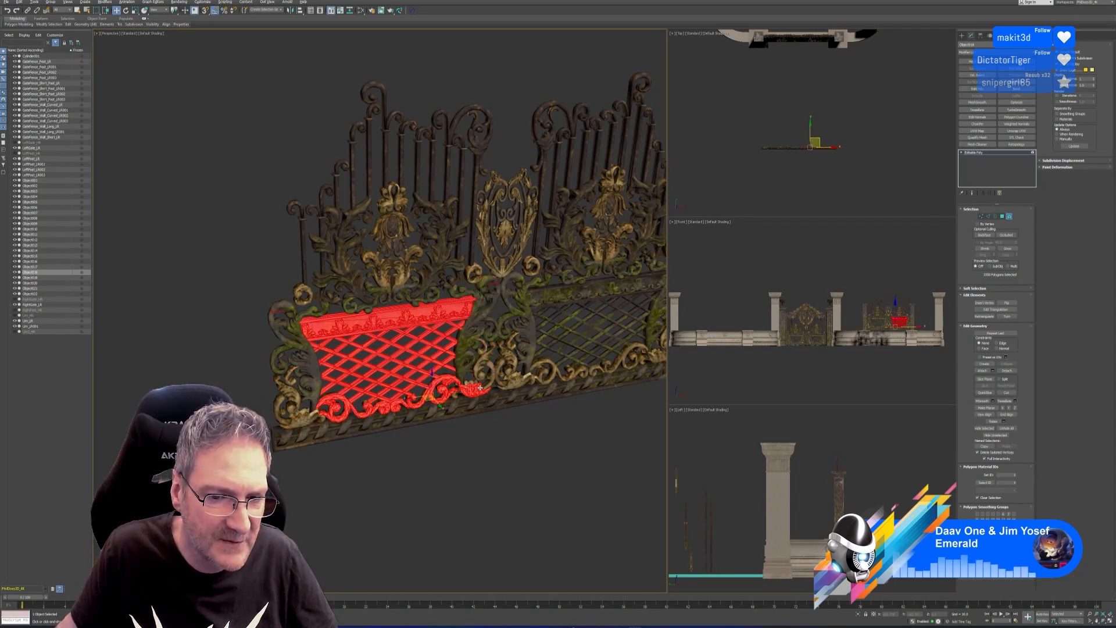
{"action": "left_click", "coordinate": [442, 389], "text": "alt"}
{"action": "left_click", "coordinate": [381, 406], "text": "alt"}
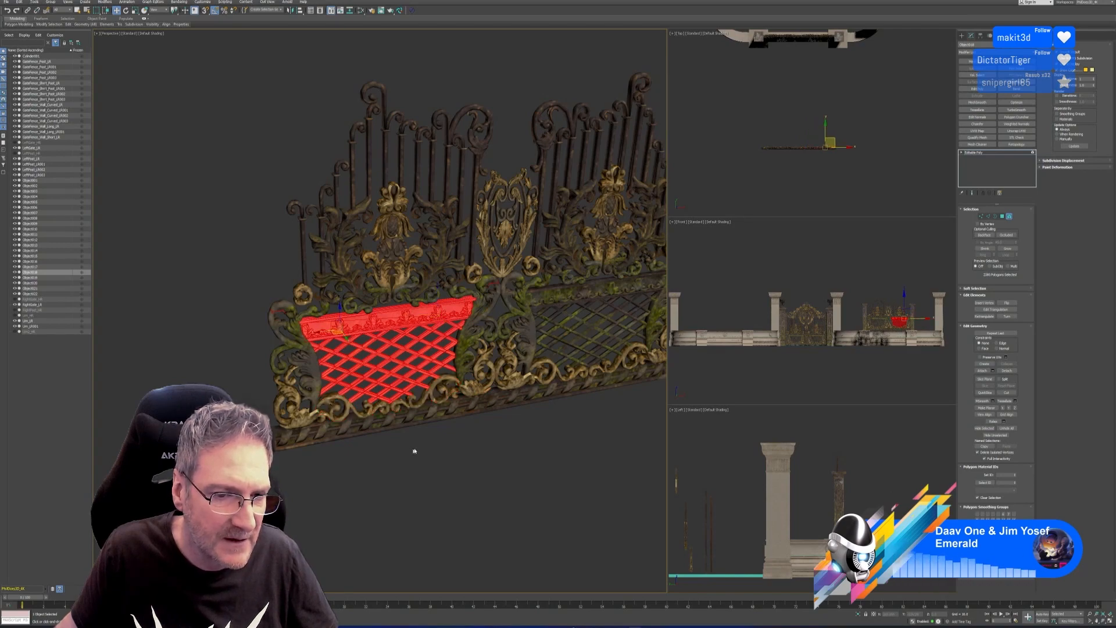
- Detach the selected top rail and lattice as a separate object and leave element editing
{"action": "middle_click_drag", "start_coordinate": [410, 480], "coordinate": [486, 461], "text": "alt"}
{"action": "scroll", "coordinate": [401, 375], "scroll_direction": "up", "scroll_amount": 7}
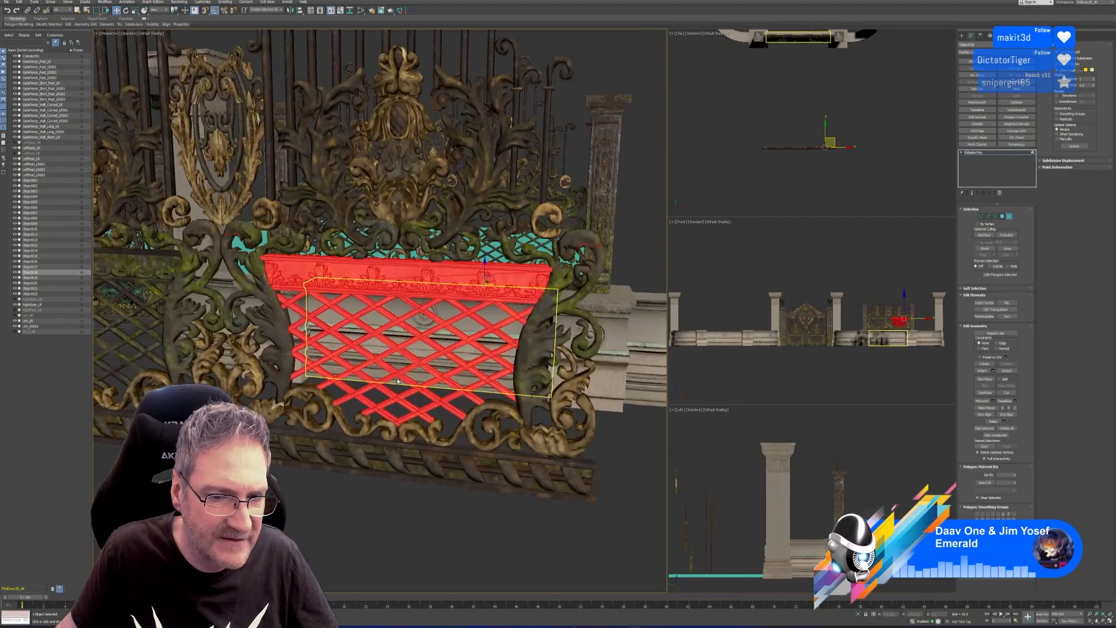
{"action": "scroll", "coordinate": [367, 353], "scroll_direction": "down", "scroll_amount": 10}
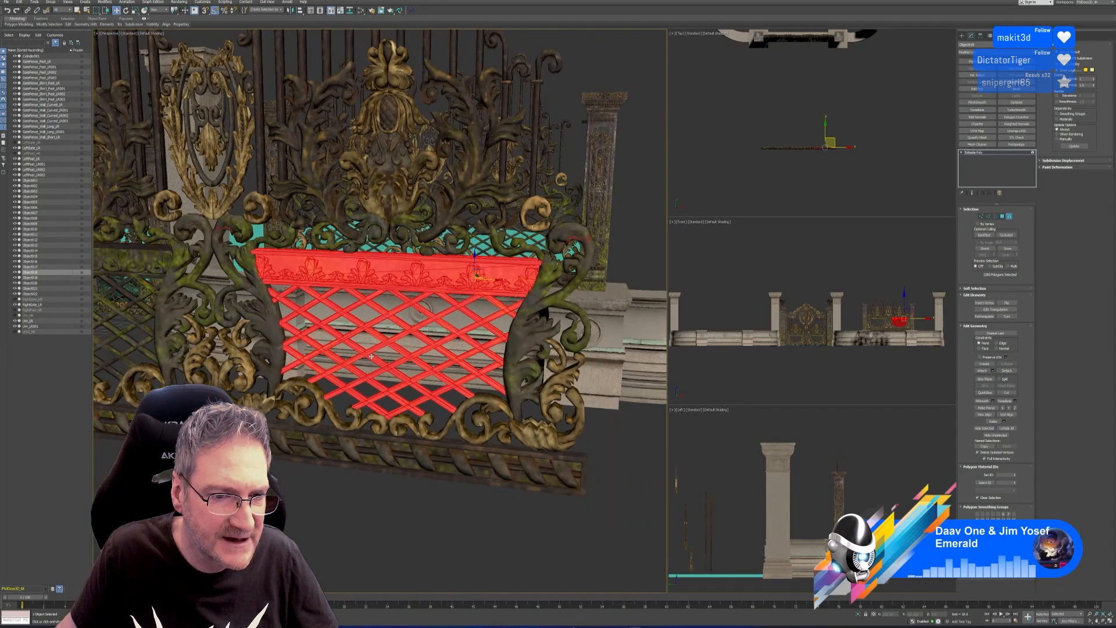
{"action": "middle_click_drag", "start_coordinate": [570, 430], "coordinate": [574, 439], "text": "alt"}
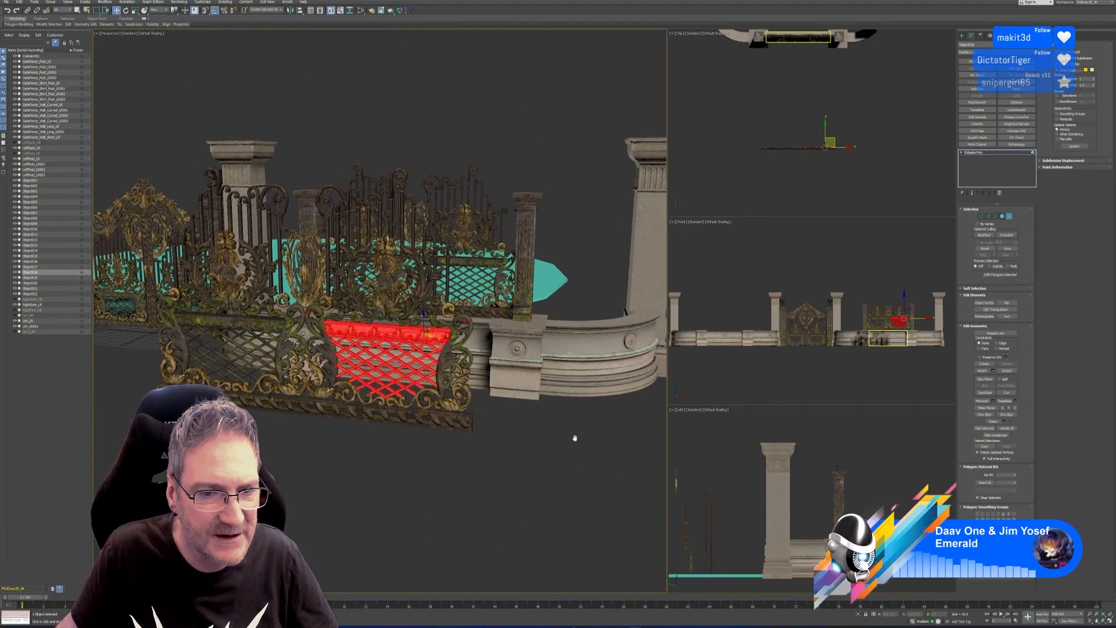
{"action": "left_click", "coordinate": [1006, 370]}
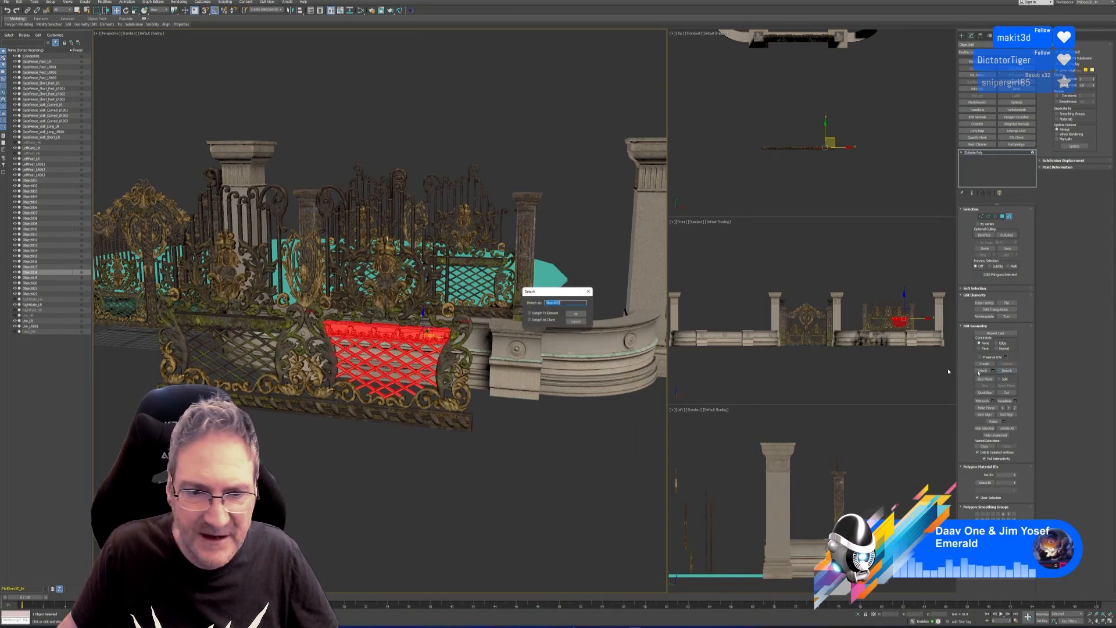
{"action": "left_click", "coordinate": [579, 314]}
{"action": "middle_click_drag", "start_coordinate": [320, 407], "coordinate": [408, 404], "text": "alt"}
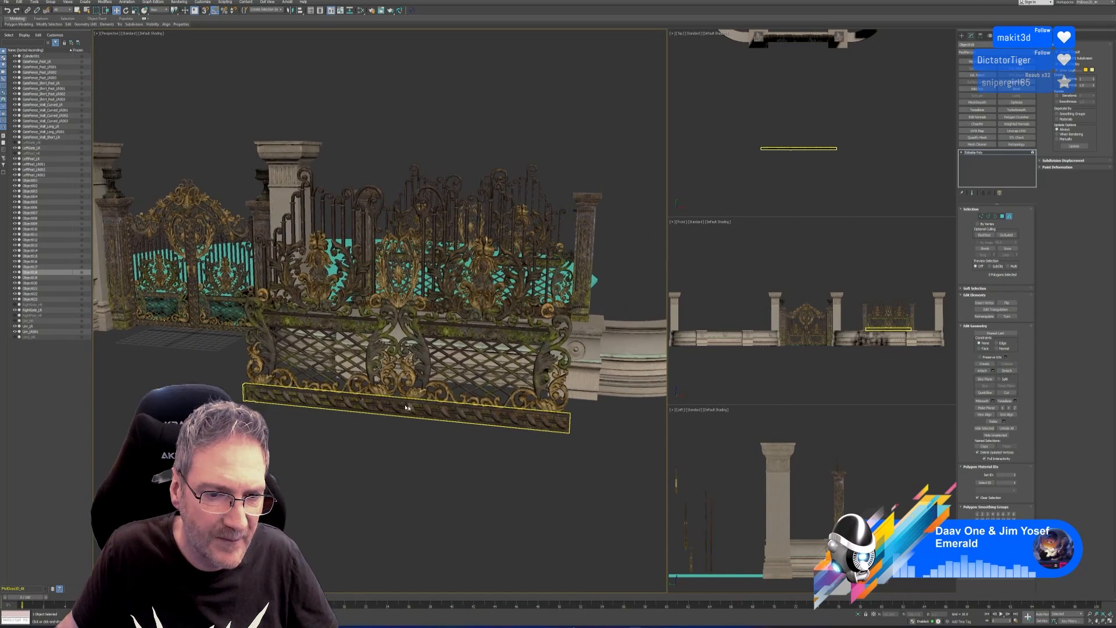
{"action": "scroll", "coordinate": [368, 382], "scroll_direction": "up", "scroll_amount": 4}
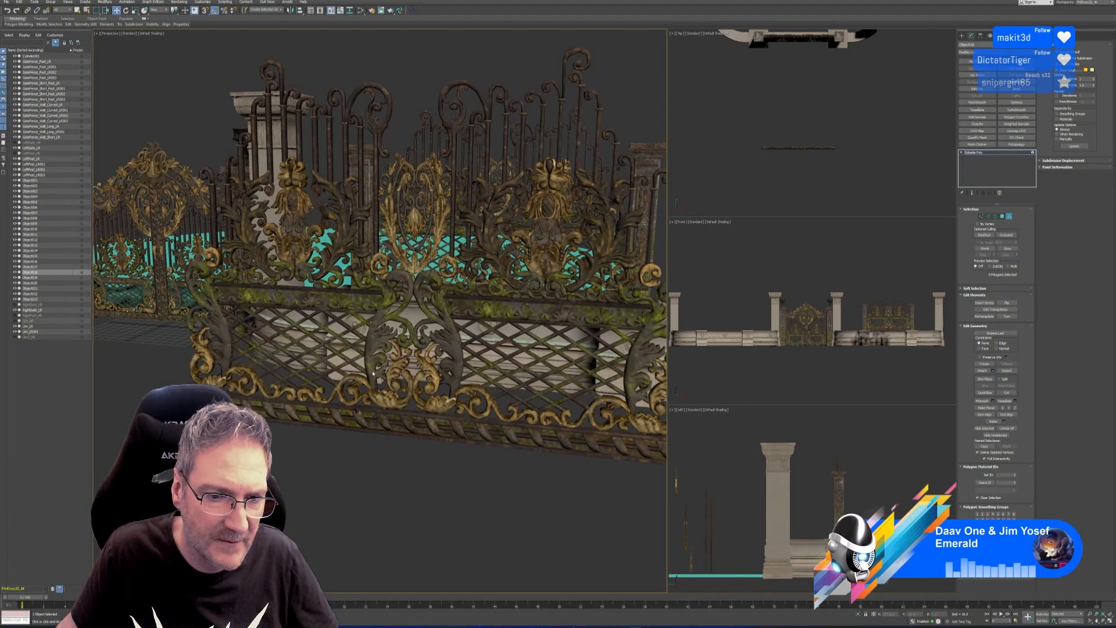
{"action": "left_click", "coordinate": [1009, 216]}
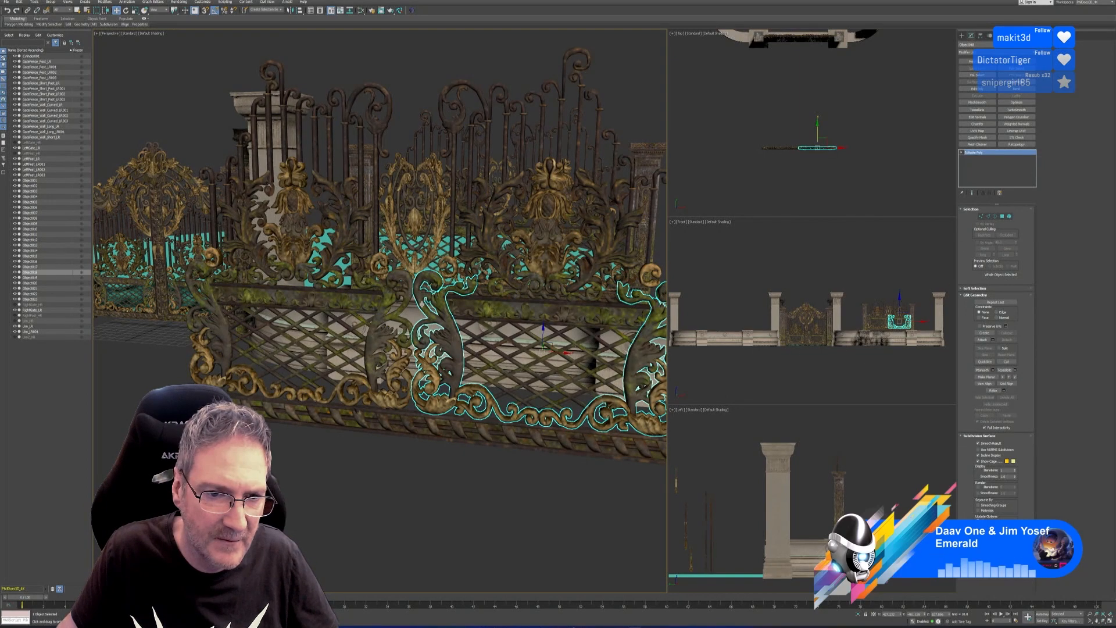
- In the copied panel's left-hand lattice section, select the elements of the outer side scroll and the front bottom scrollwork
{"action": "left_click", "coordinate": [387, 321]}
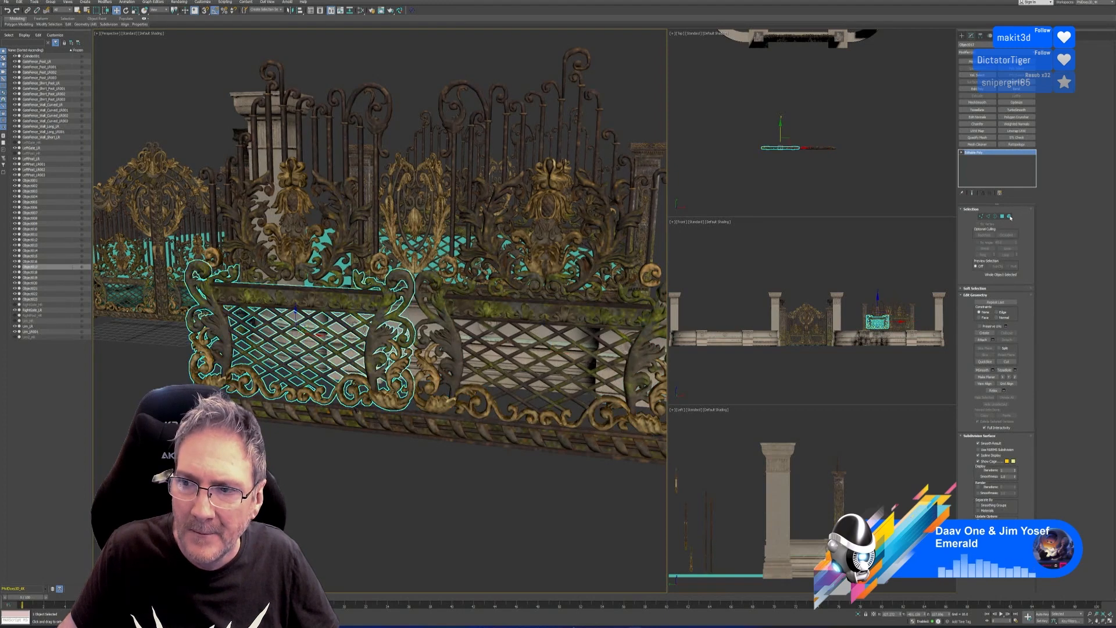
{"action": "left_click", "coordinate": [1010, 216]}
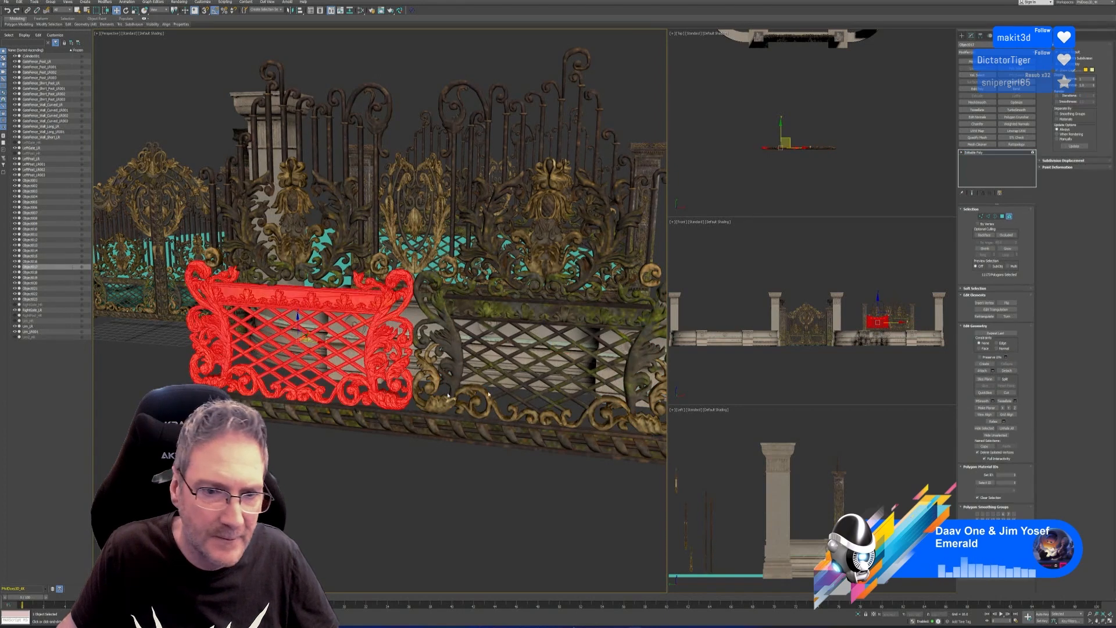
{"action": "left_click", "coordinate": [197, 294]}
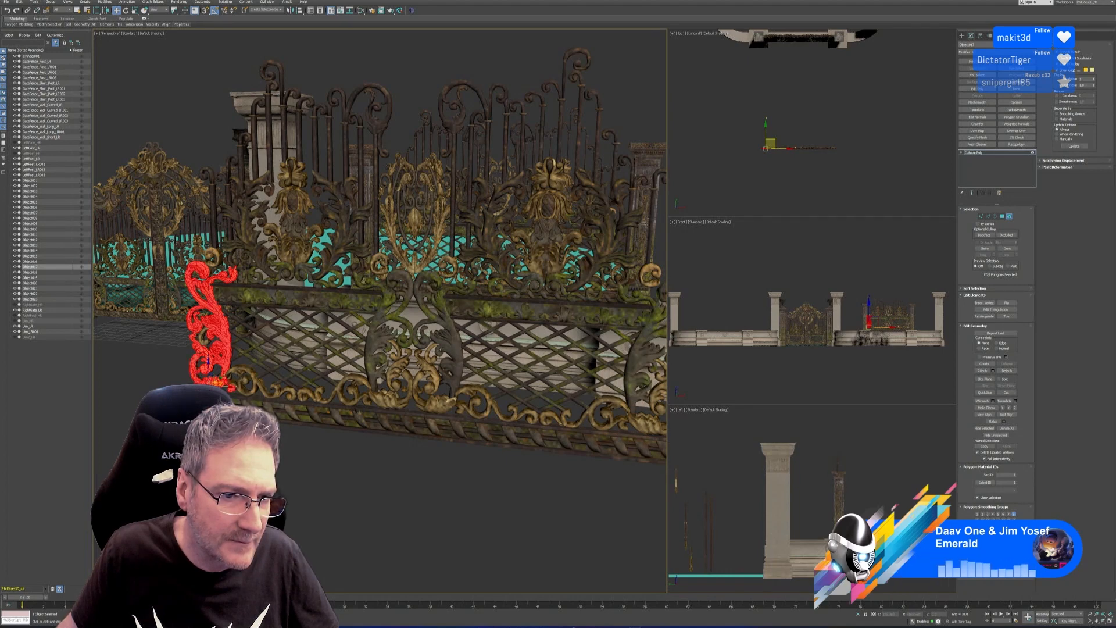
{"action": "left_click", "coordinate": [289, 395], "text": "ctrl"}
{"action": "left_click", "coordinate": [357, 395], "text": "ctrl"}
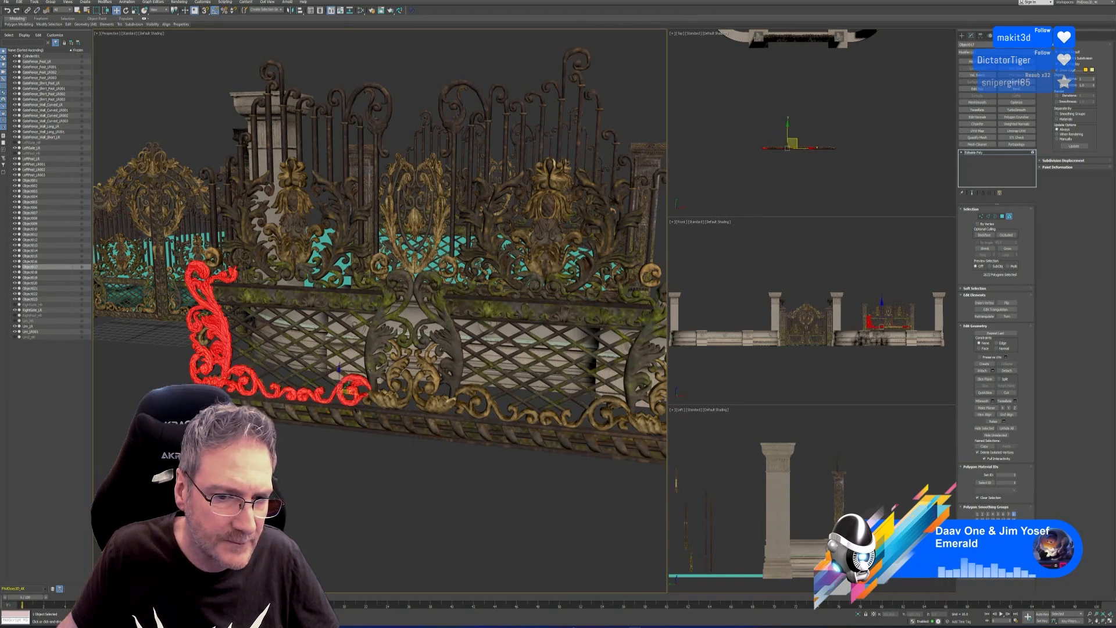
- Add the inner side scroll, its corner and gold leaf ornaments, and the outer scroll's gold ornament to the element selection
{"action": "left_click", "coordinate": [369, 370], "text": "ctrl"}
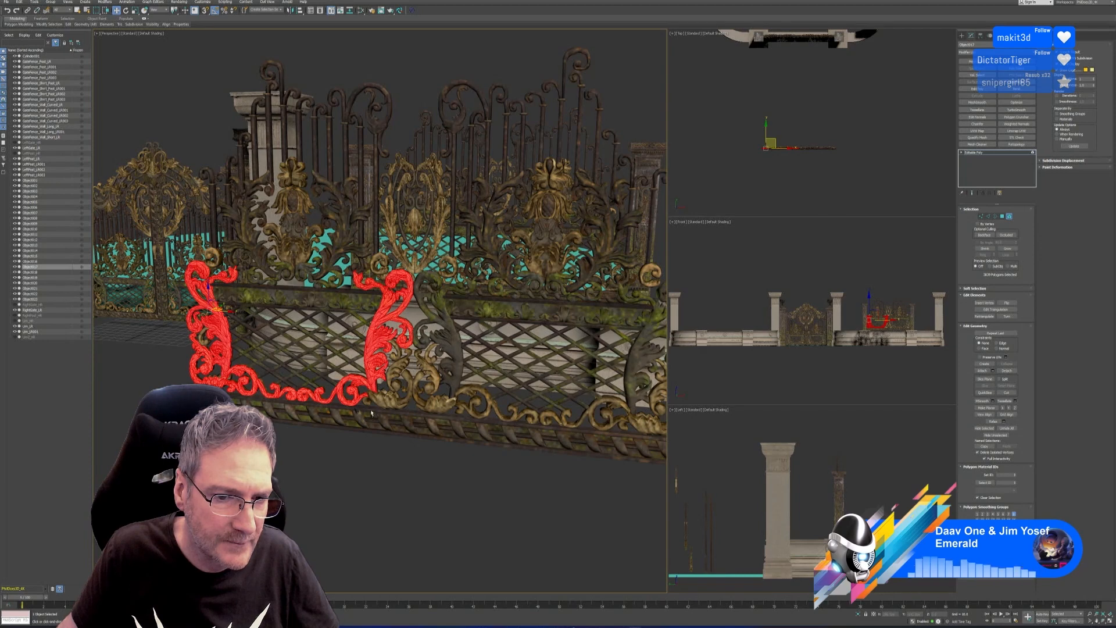
{"action": "left_click", "coordinate": [385, 400], "text": "ctrl"}
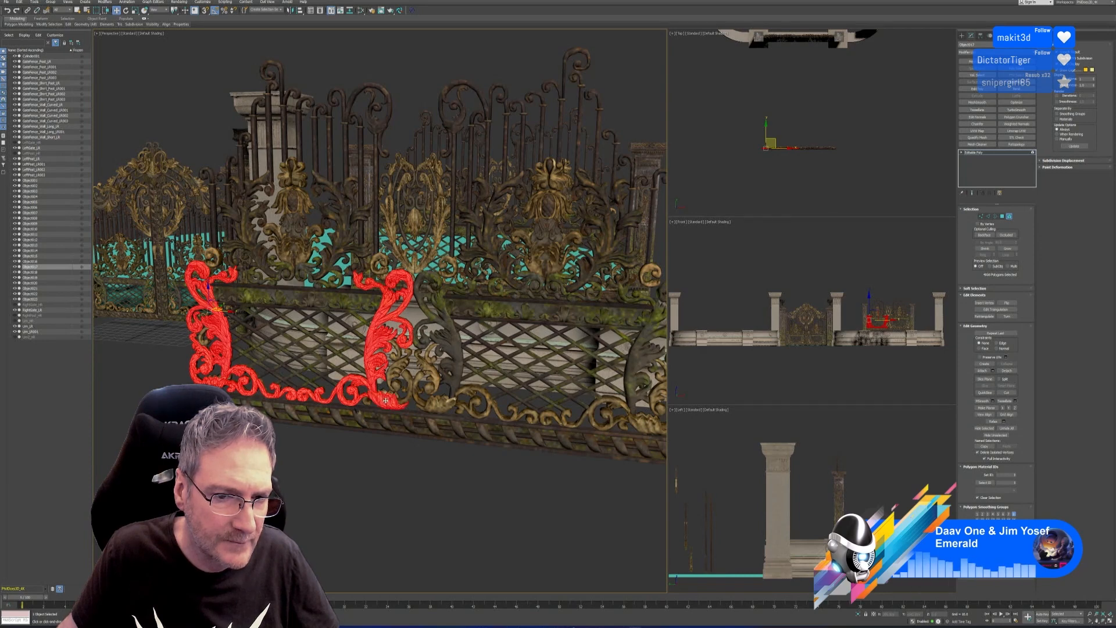
{"action": "left_click", "coordinate": [401, 357], "text": "ctrl"}
{"action": "left_click", "coordinate": [393, 355], "text": "ctrl"}
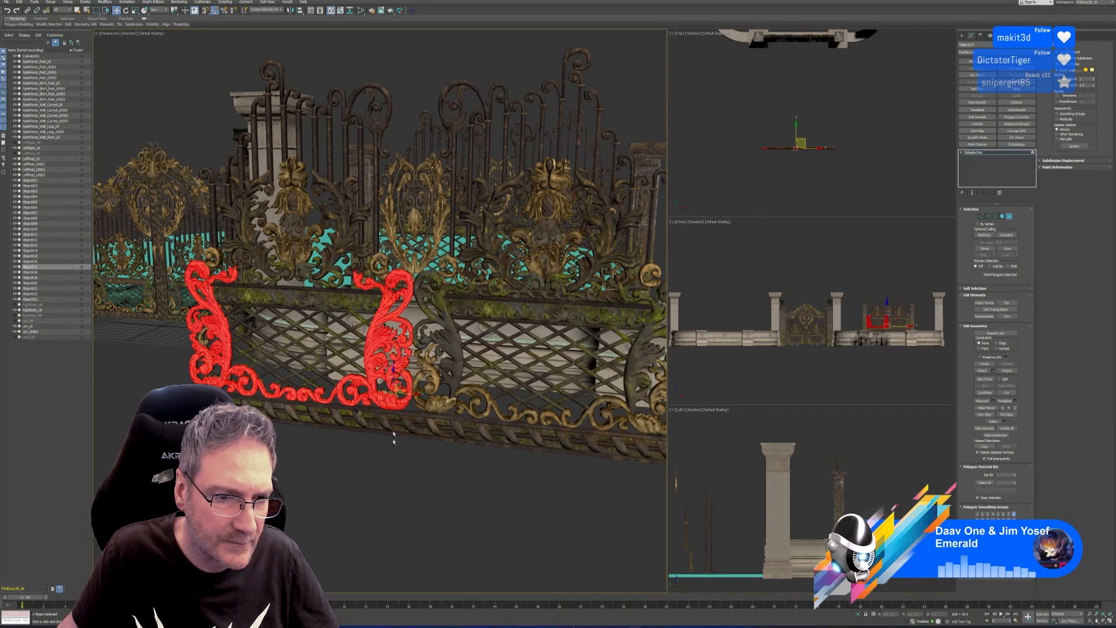
{"action": "left_click", "coordinate": [203, 334], "text": "ctrl"}
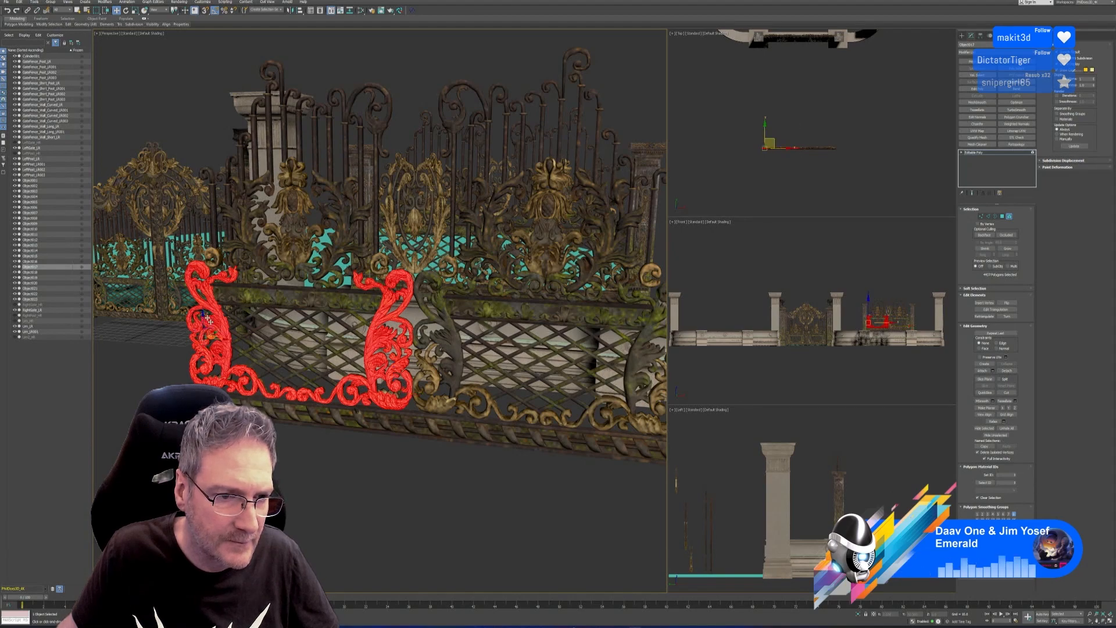
- On the back of the left-hand section, add the inner side scroll, its gold ornament and the bottom scrollwork to the element selection
{"action": "middle_click_drag", "start_coordinate": [244, 442], "coordinate": [244, 349], "text": "alt"}
{"action": "left_click", "coordinate": [205, 289], "text": "ctrl"}
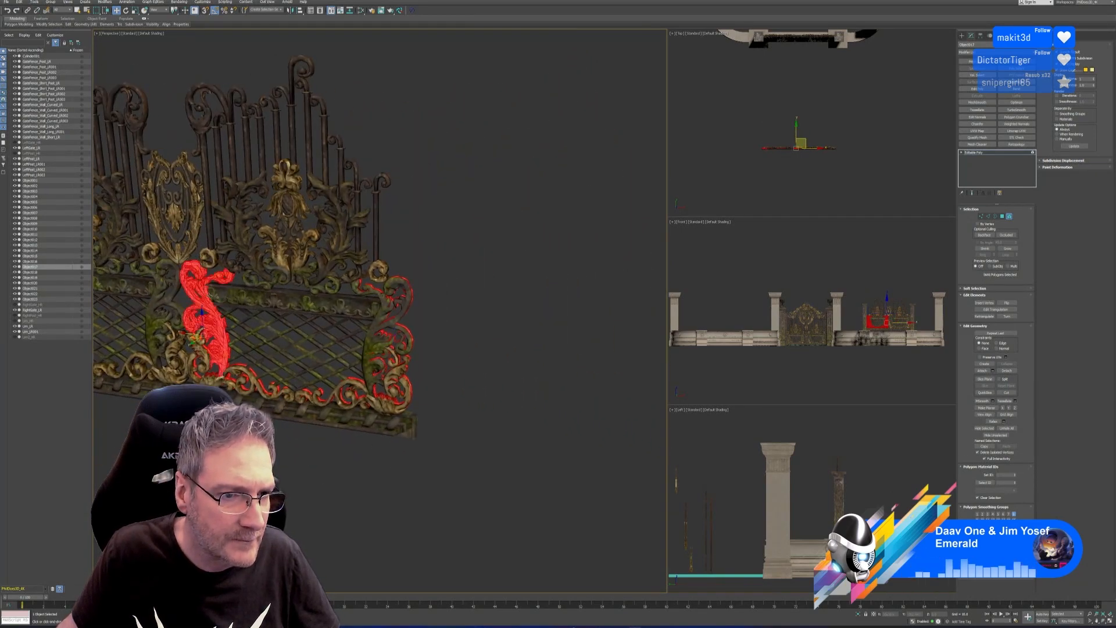
{"action": "left_click", "coordinate": [206, 356], "text": "ctrl"}
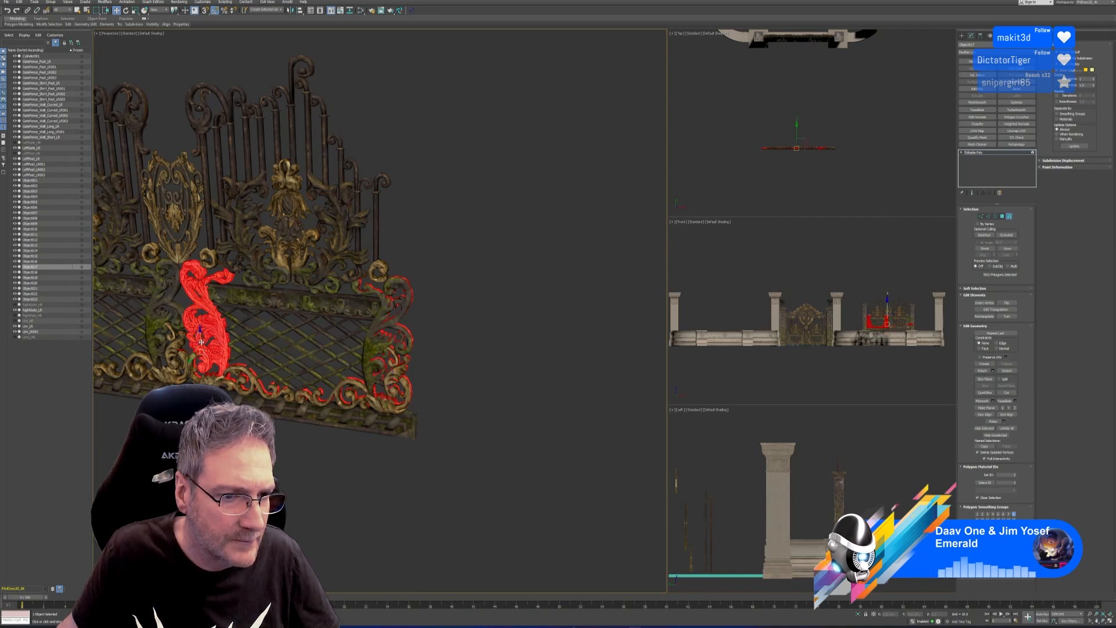
{"action": "left_click", "coordinate": [237, 387], "text": "ctrl"}
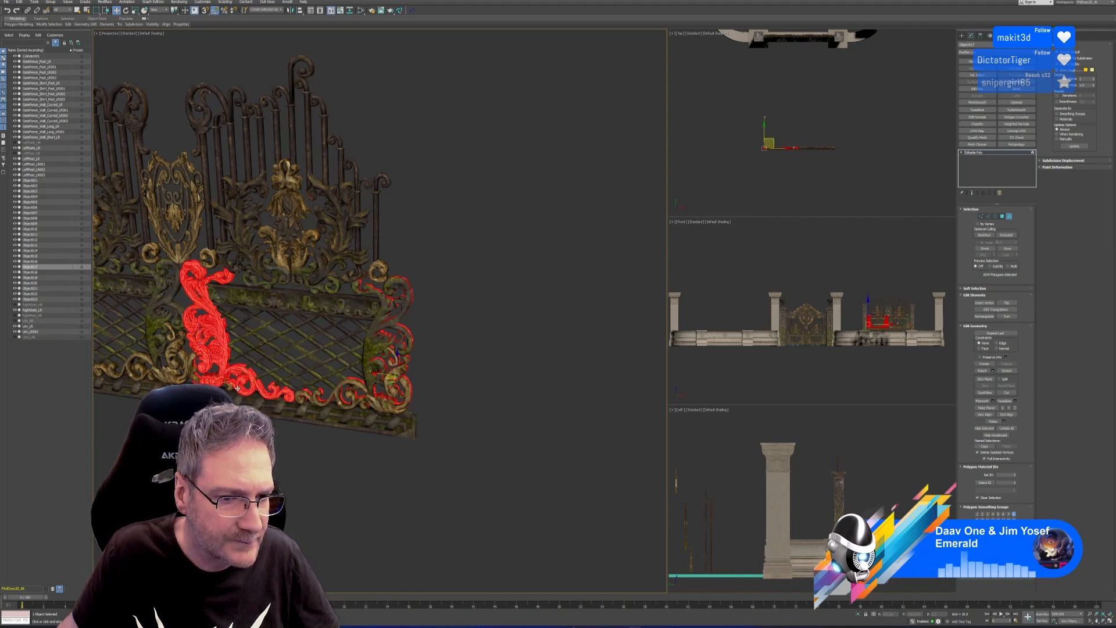
{"action": "left_click", "coordinate": [372, 407], "text": "ctrl"}
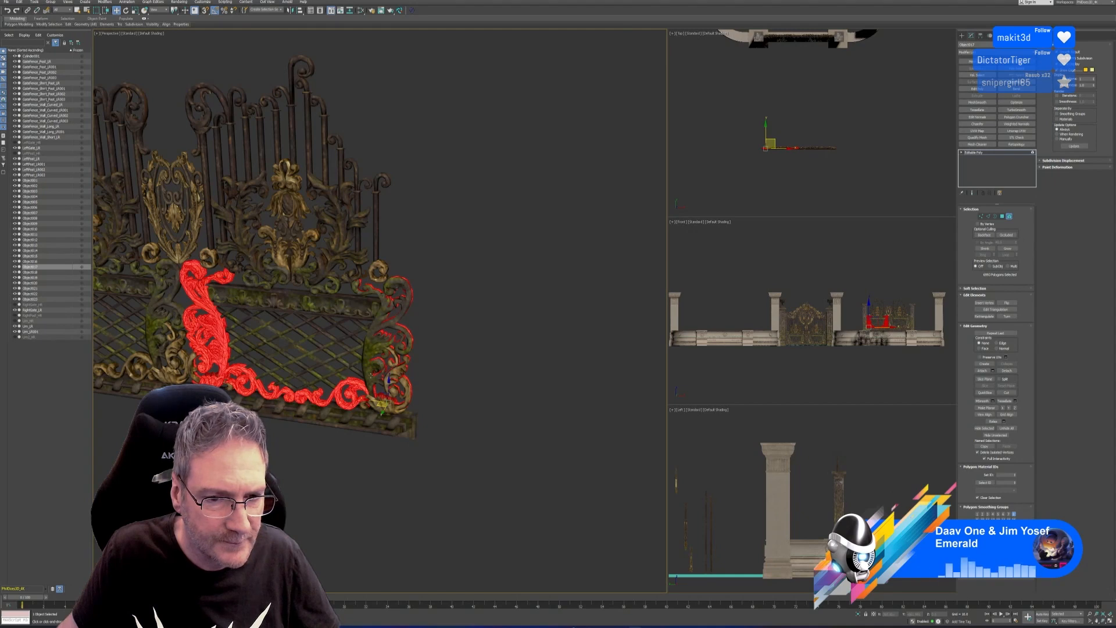
- Add the back's outer side scroll, its gold leaf ornaments and the remaining bottom corner ornaments to the element selection
{"action": "left_click", "coordinate": [371, 375], "text": "ctrl"}
{"action": "left_click", "coordinate": [397, 377], "text": "ctrl"}
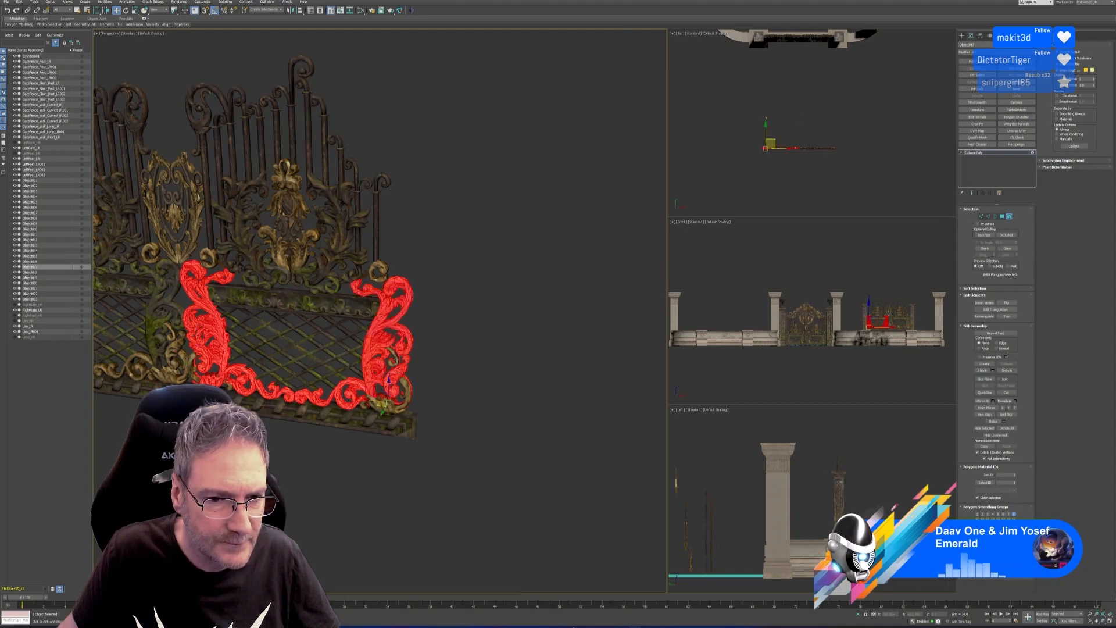
{"action": "left_click", "coordinate": [407, 406], "text": "ctrl"}
{"action": "left_click", "coordinate": [393, 413], "text": "ctrl"}
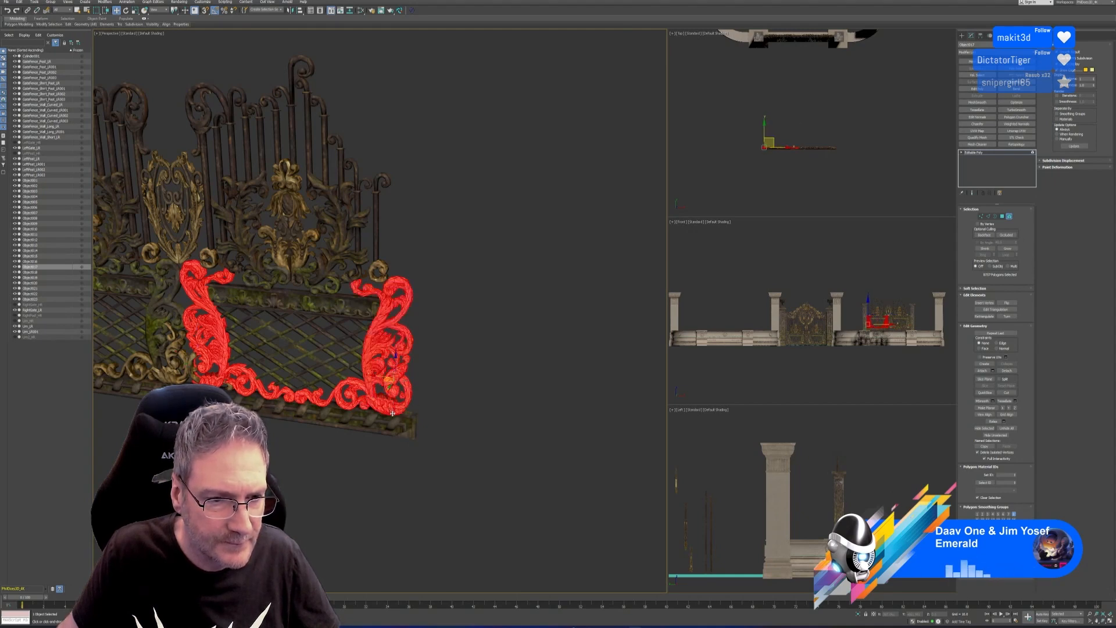
{"action": "left_click", "coordinate": [195, 373], "text": "ctrl"}
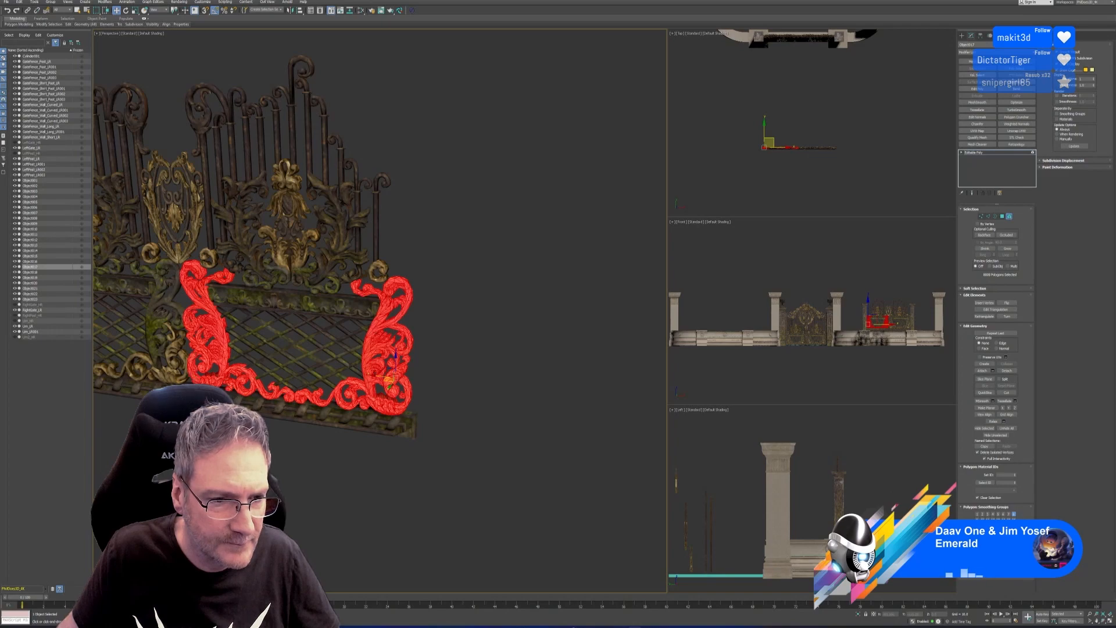
- Detach the selected scroll ornaments of the left-hand section as a separate object and leave element editing
{"action": "mouse_move", "coordinate": [273, 474]}
{"action": "middle_mouse_down", "text": "alt"}
{"action": "mouse_move", "coordinate": [291, 458]}
{"action": "mouse_move", "coordinate": [145, 462]}
{"action": "mouse_move", "coordinate": [253, 477]}
{"action": "middle_mouse_up", "text": "alt"}
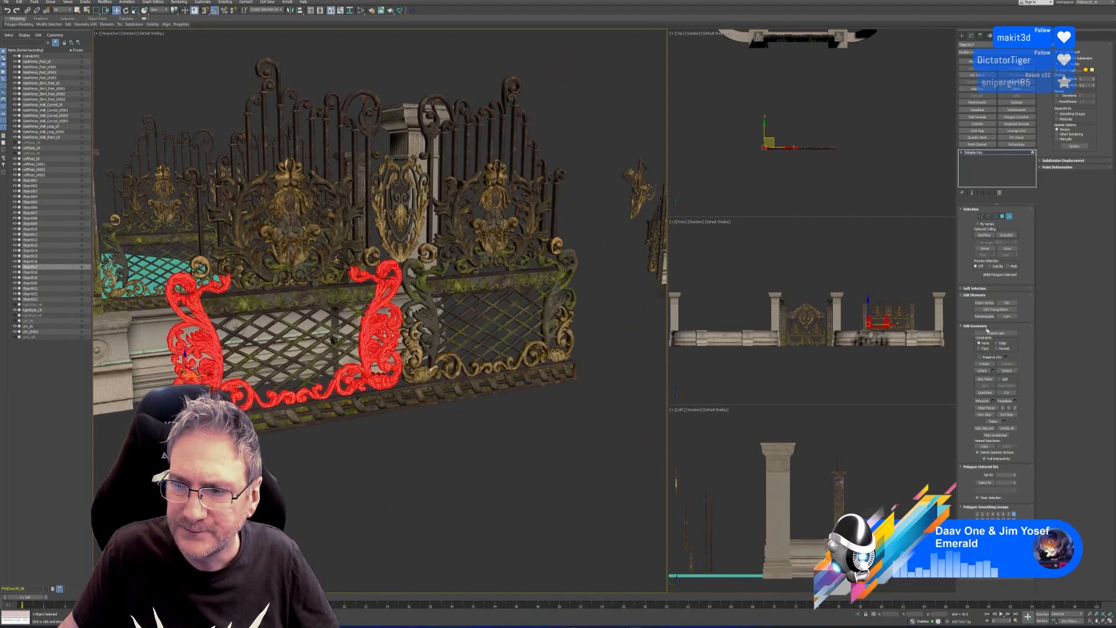
{"action": "left_click", "coordinate": [1006, 371]}
{"action": "left_click", "coordinate": [576, 315]}
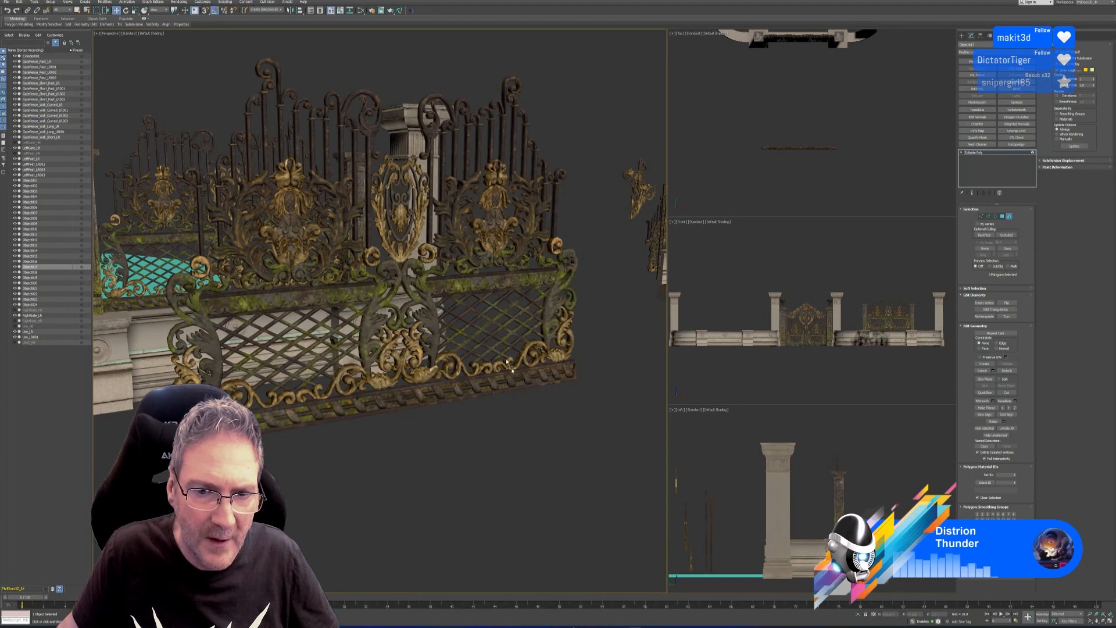
{"action": "left_click", "coordinate": [1009, 216]}
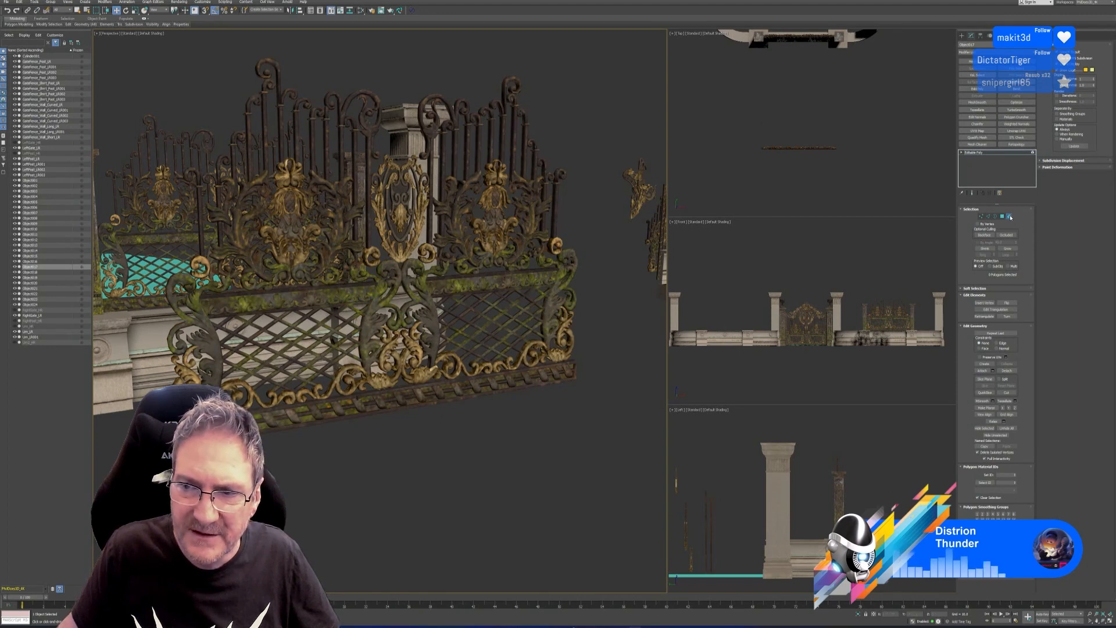
- Detach the stray scroll pieces above the right-hand lattice's top rail from the lattice object, then leave element editing and deselect everything
{"action": "middle_click_drag", "start_coordinate": [561, 494], "coordinate": [551, 441], "text": "alt"}
{"action": "left_click", "coordinate": [538, 301]}
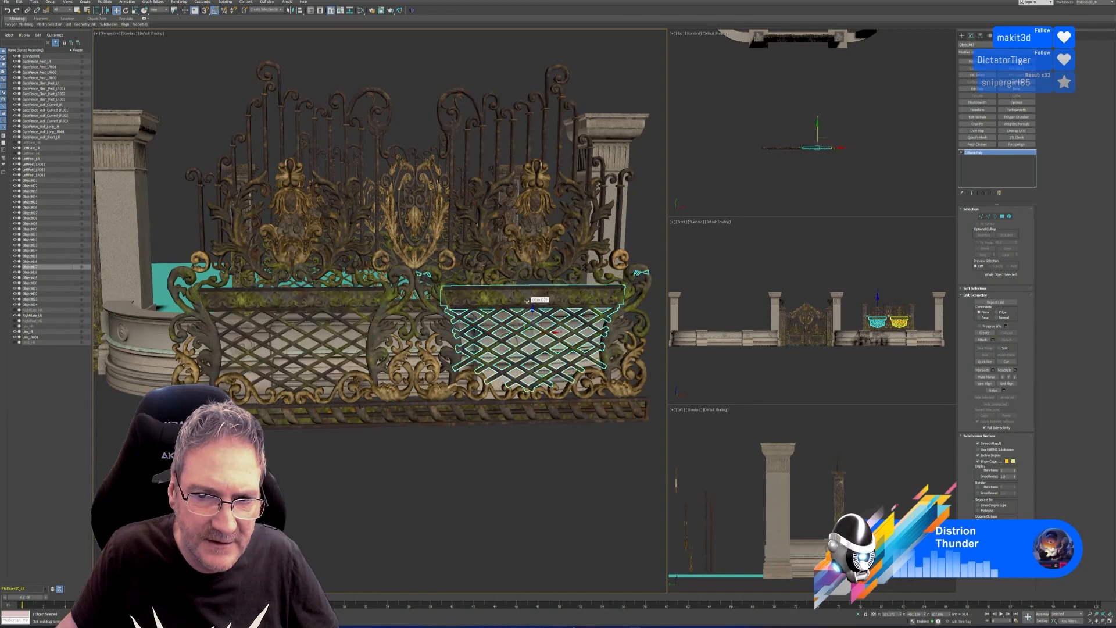
{"action": "middle_click_drag", "start_coordinate": [605, 488], "coordinate": [621, 486], "text": "alt"}
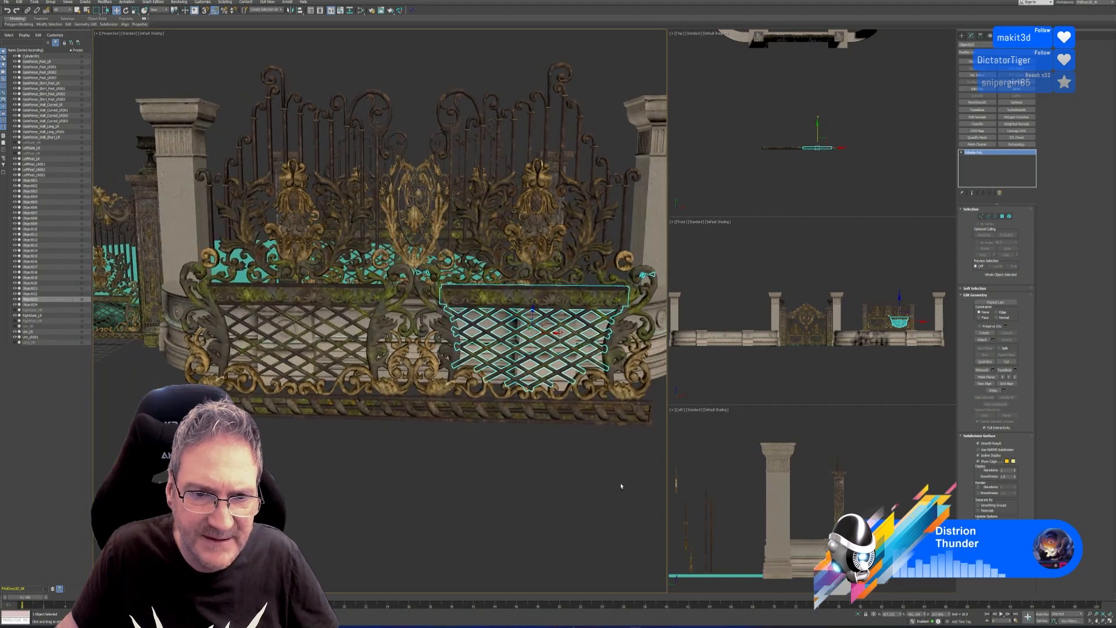
{"action": "left_click", "coordinate": [1009, 216]}
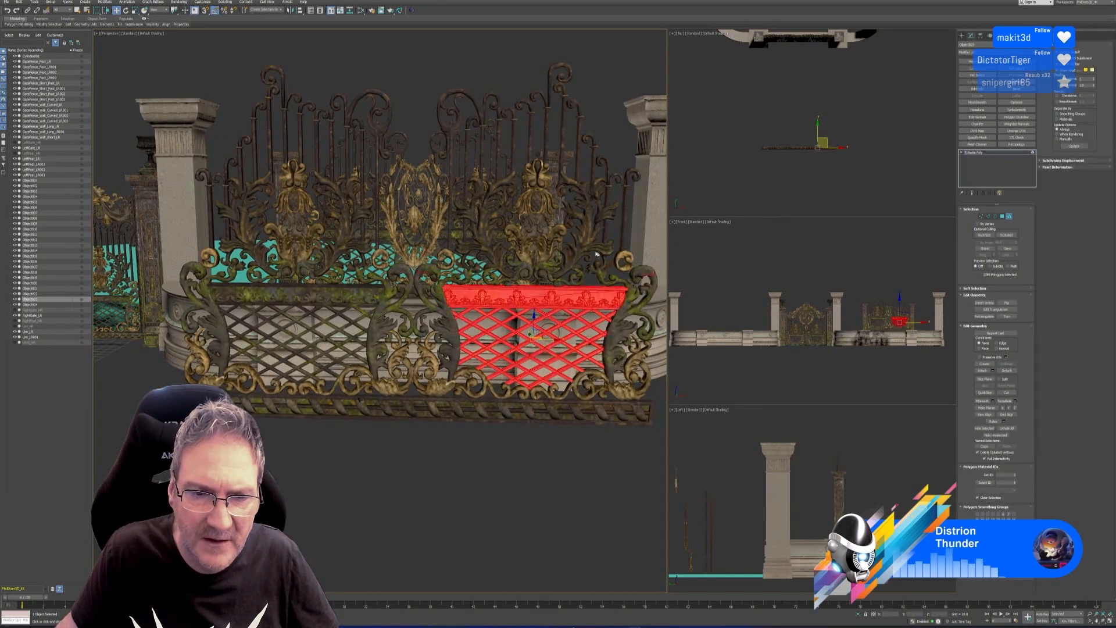
{"action": "middle_click_drag", "start_coordinate": [589, 244], "coordinate": [568, 232]}
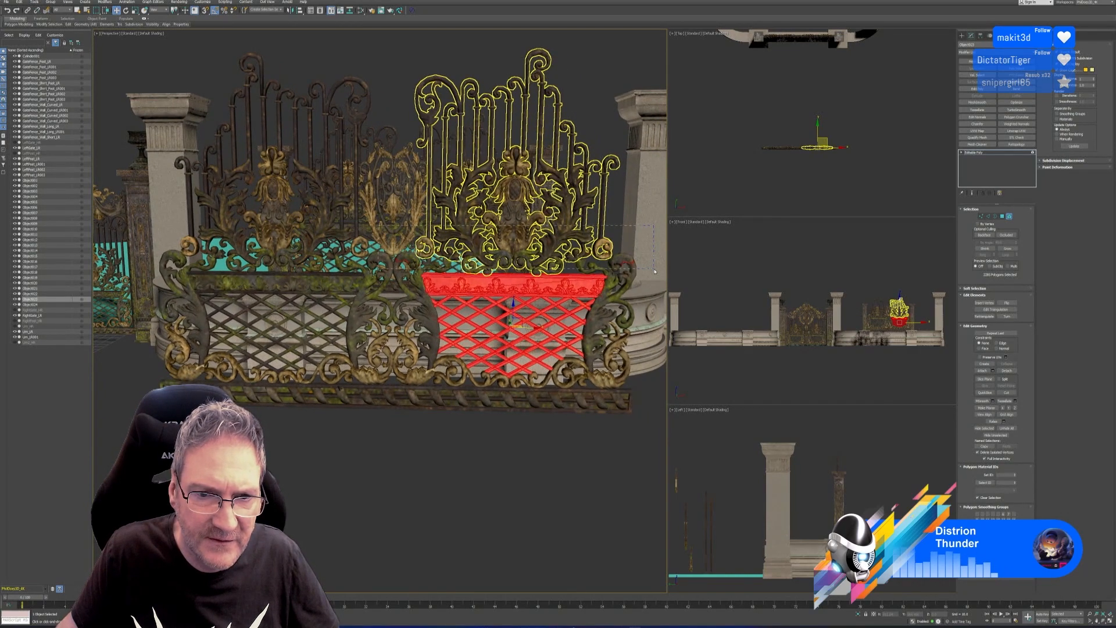
{"action": "left_click_drag", "start_coordinate": [655, 272], "coordinate": [655, 271]}
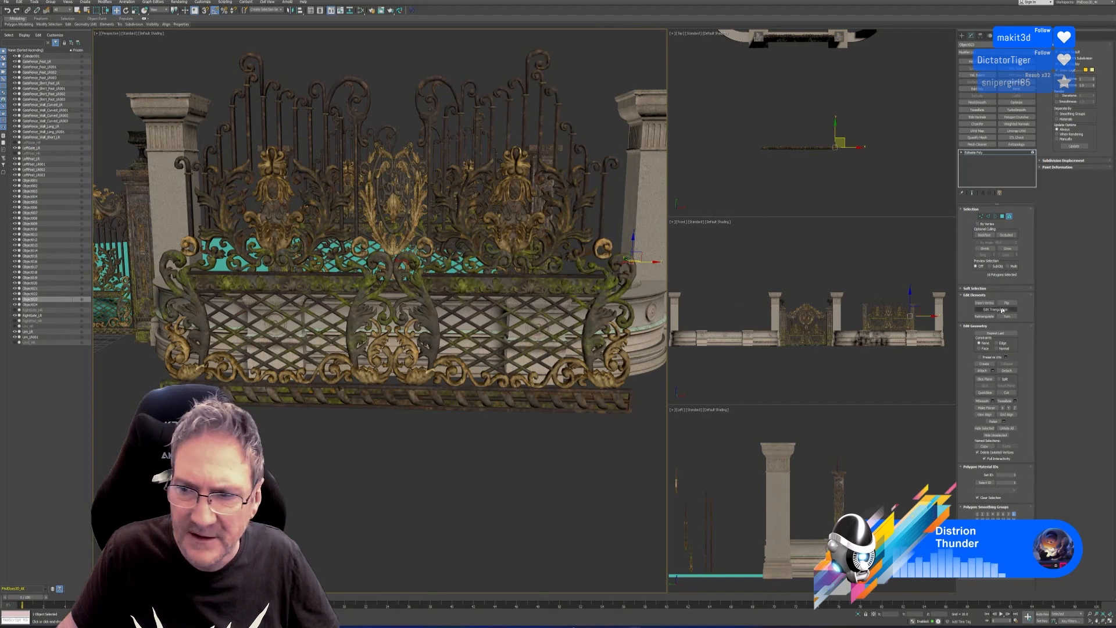
{"action": "left_click", "coordinate": [1008, 372]}
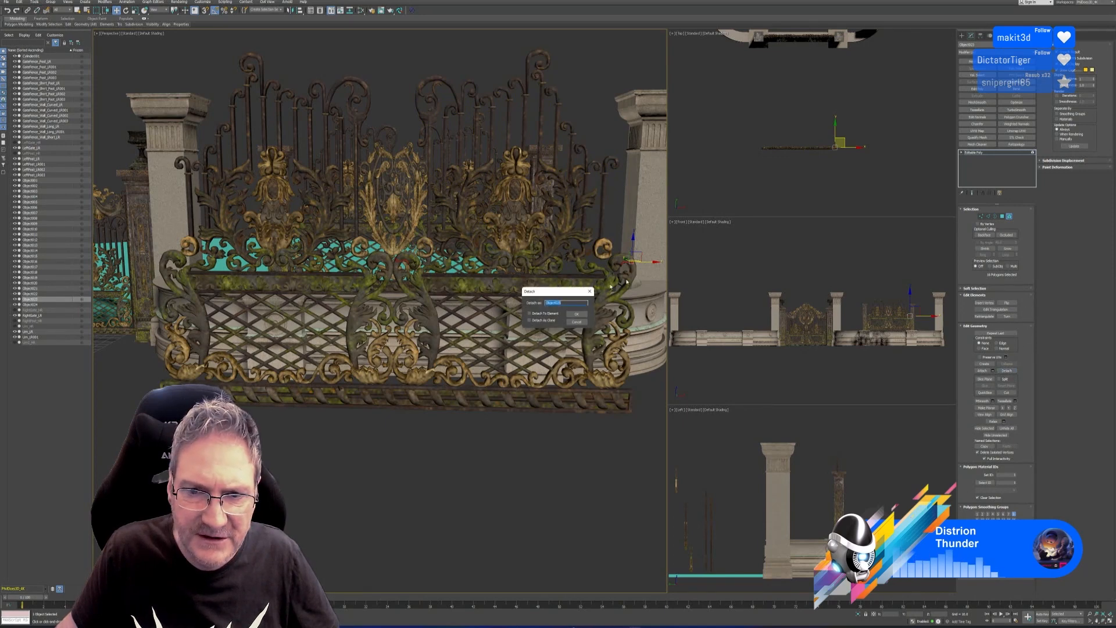
{"action": "left_click", "coordinate": [532, 333]}
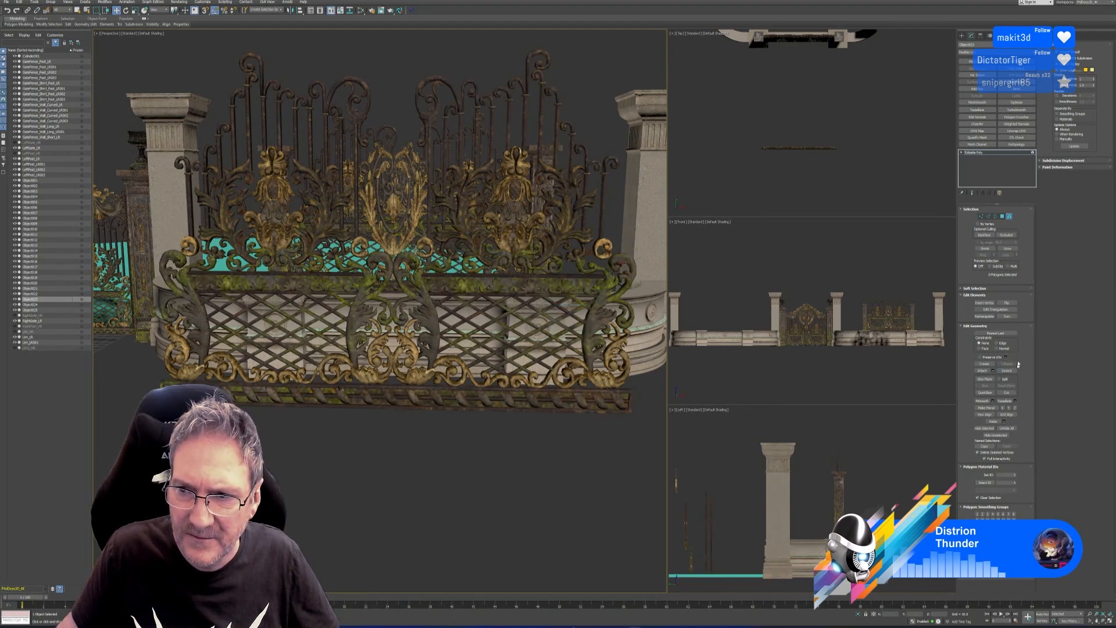
{"action": "left_click", "coordinate": [1009, 217]}
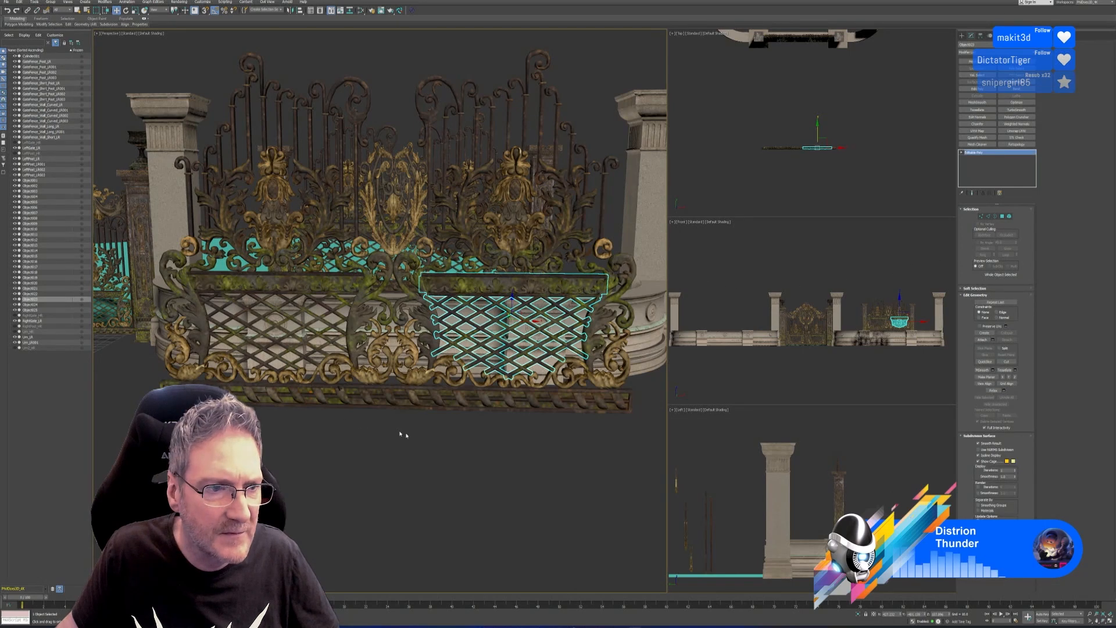
{"action": "left_click", "coordinate": [558, 460]}
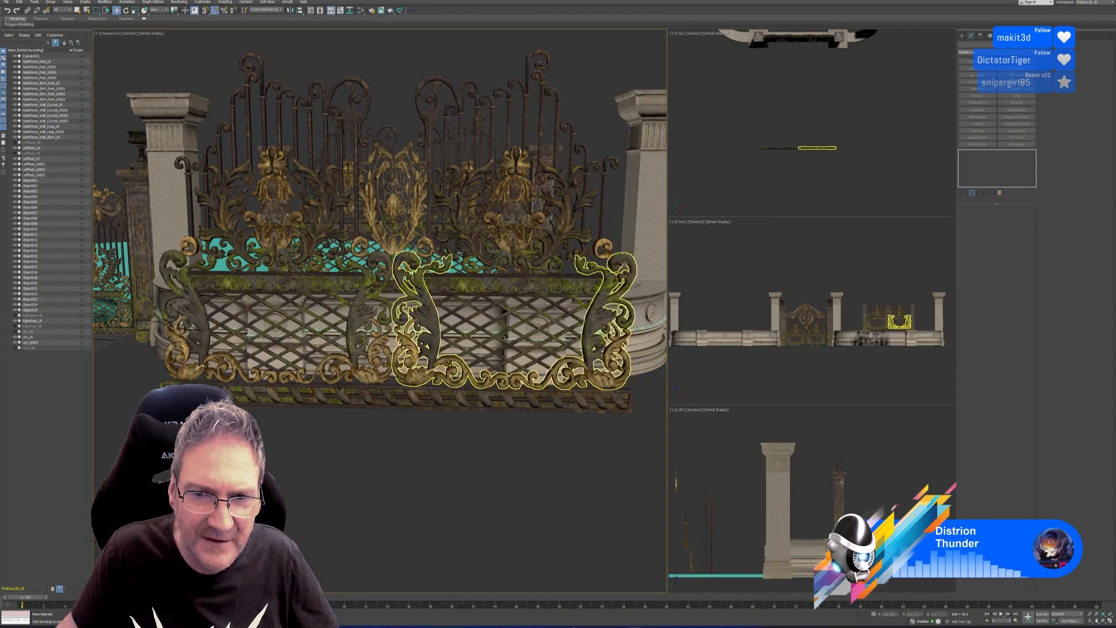
- Select the right-hand scroll ornament object together with the detached stray pieces and isolate them
{"action": "scroll", "coordinate": [627, 259], "scroll_direction": "up", "scroll_amount": 5}
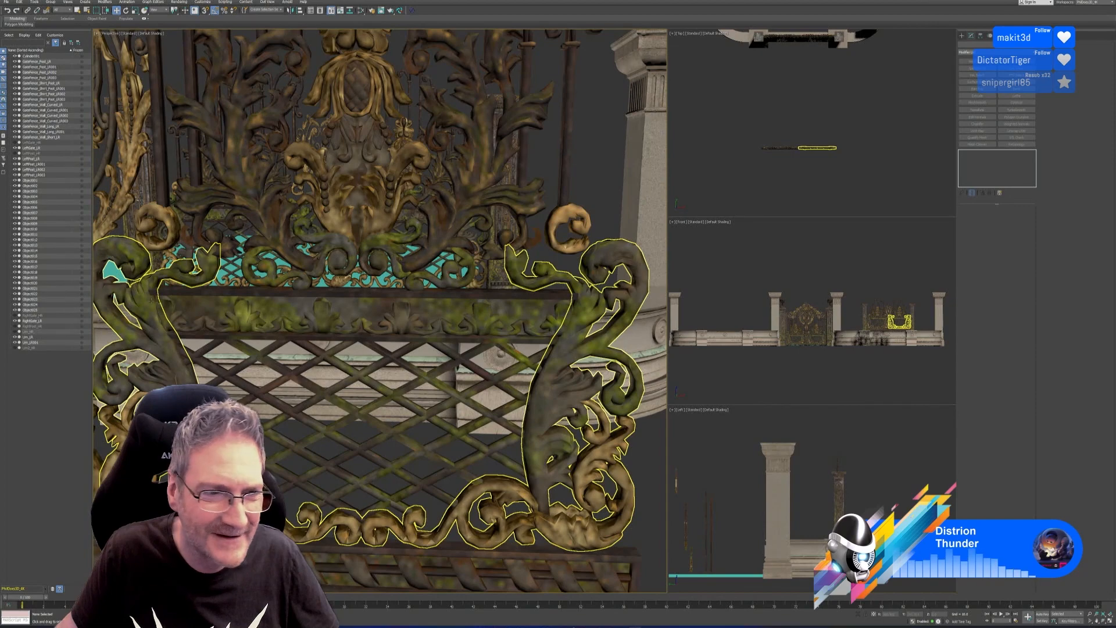
{"action": "left_click", "coordinate": [131, 271]}
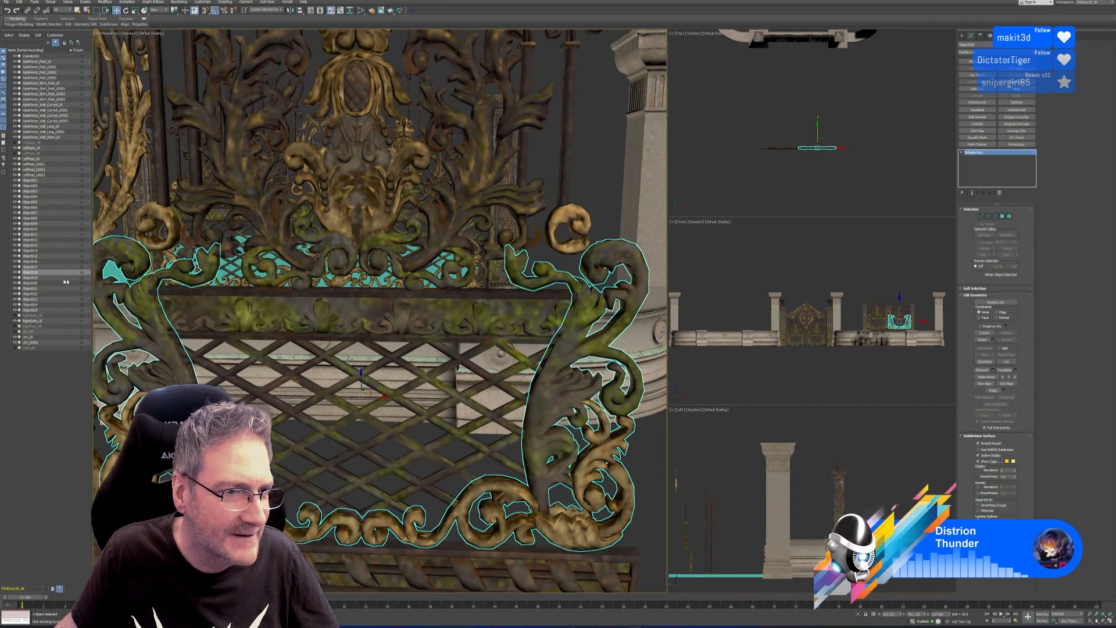
{"action": "left_click", "coordinate": [33, 310]}
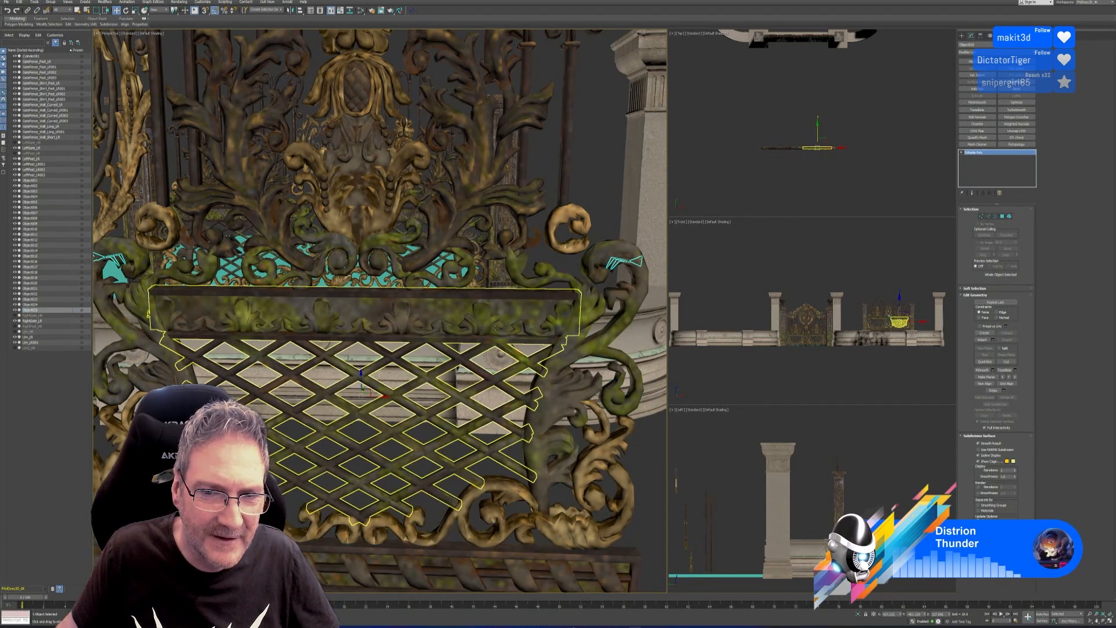
{"action": "key", "text": "z"}
{"action": "left_click", "coordinate": [581, 337], "text": "ctrl"}
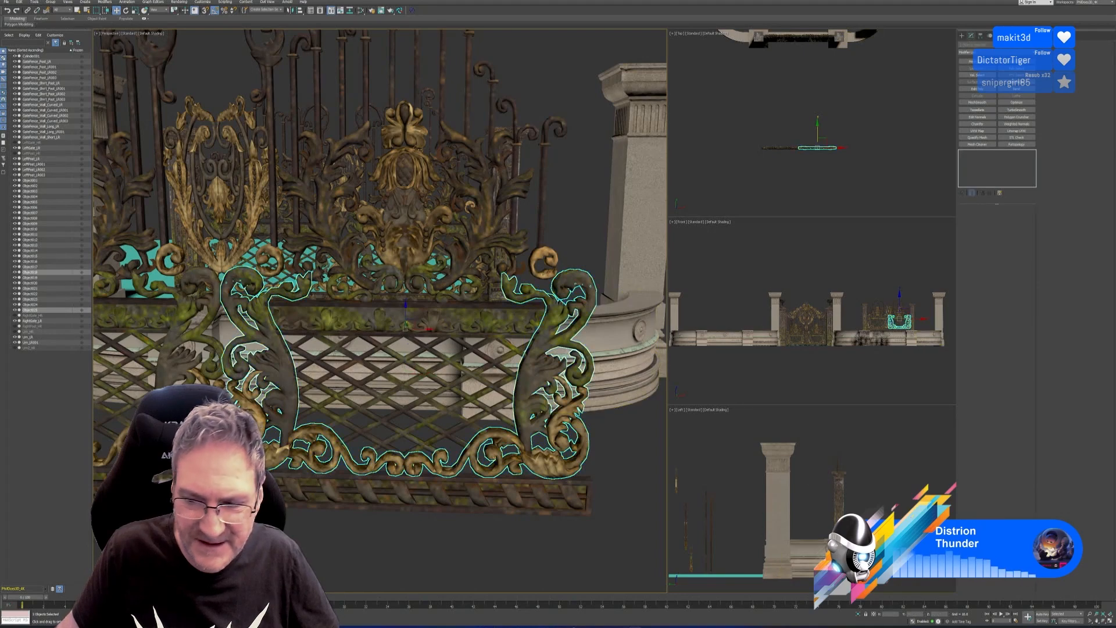
{"action": "left_click", "coordinate": [858, 614]}
{"action": "left_click", "coordinate": [518, 495]}
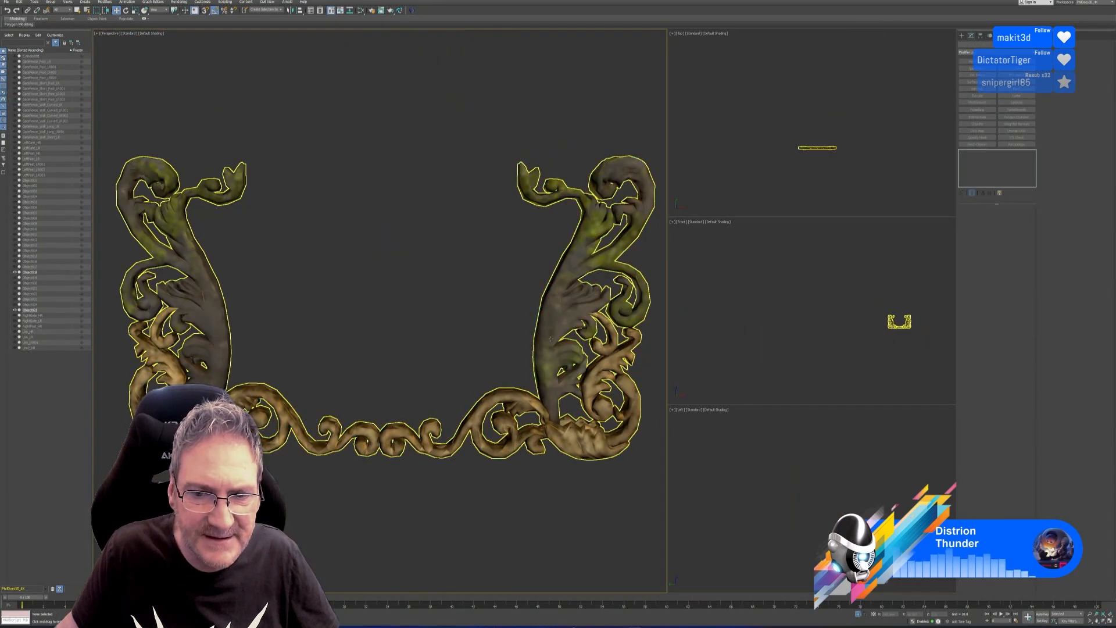
- Attach the stray pieces to the scroll ornament object using the attach list and exit isolation
{"action": "left_click", "coordinate": [566, 439]}
{"action": "left_click", "coordinate": [985, 341]}
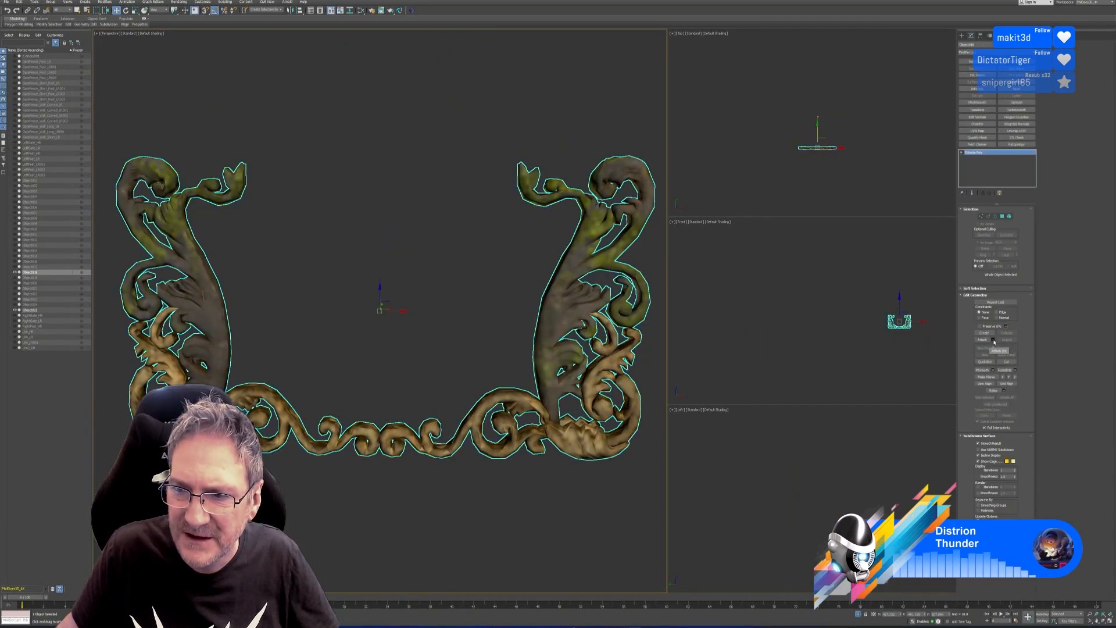
{"action": "left_click", "coordinate": [992, 339]}
{"action": "left_click", "coordinate": [25, 34]}
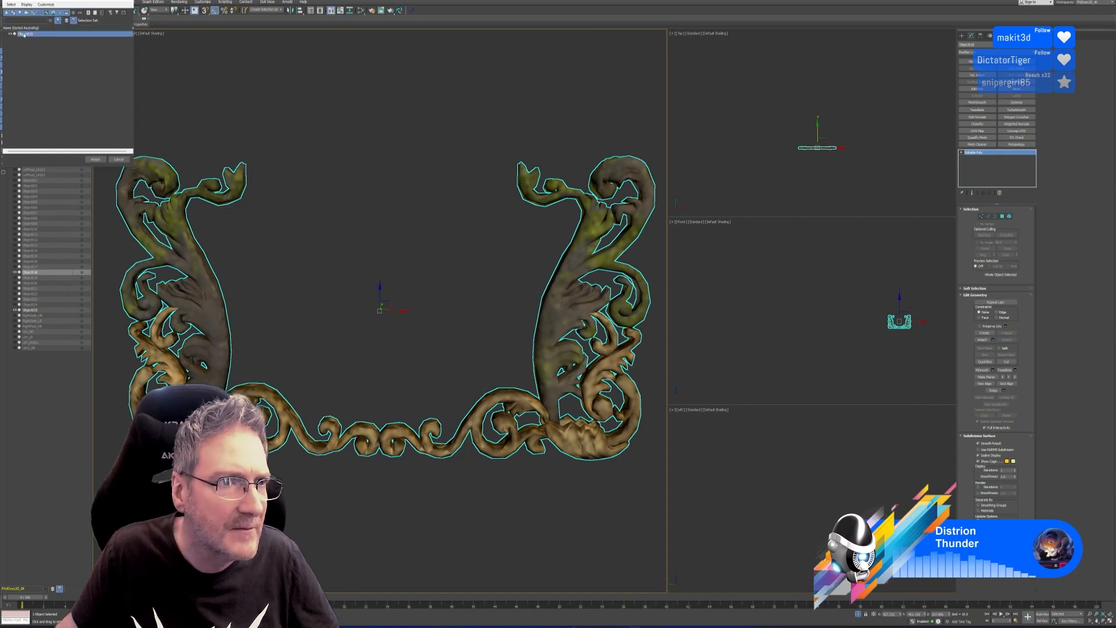
{"action": "left_click", "coordinate": [95, 159]}
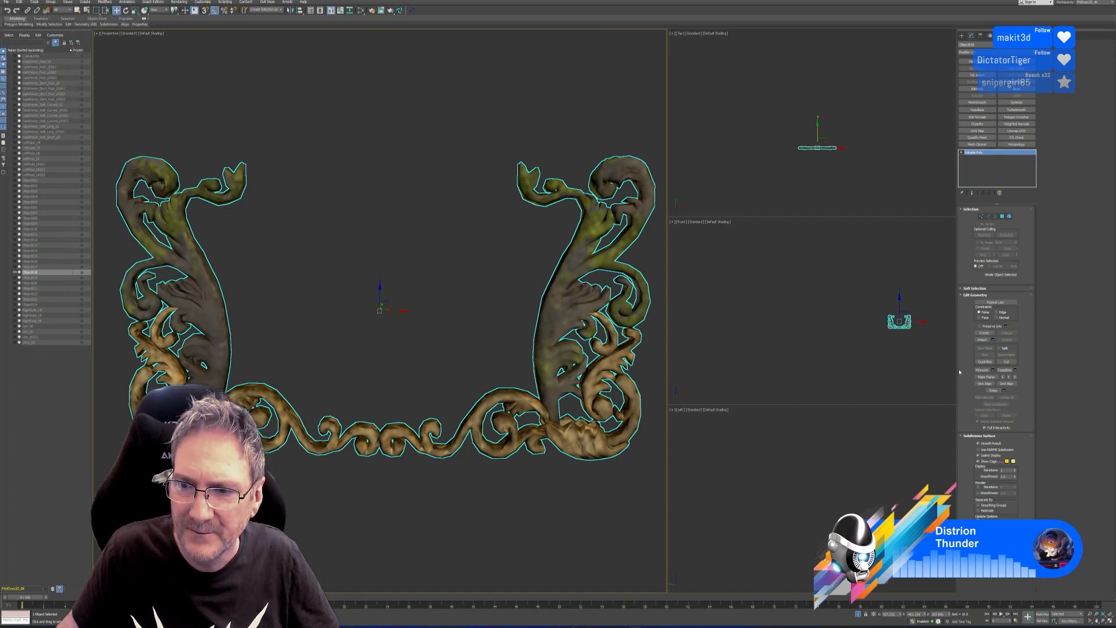
{"action": "left_click", "coordinate": [858, 614]}
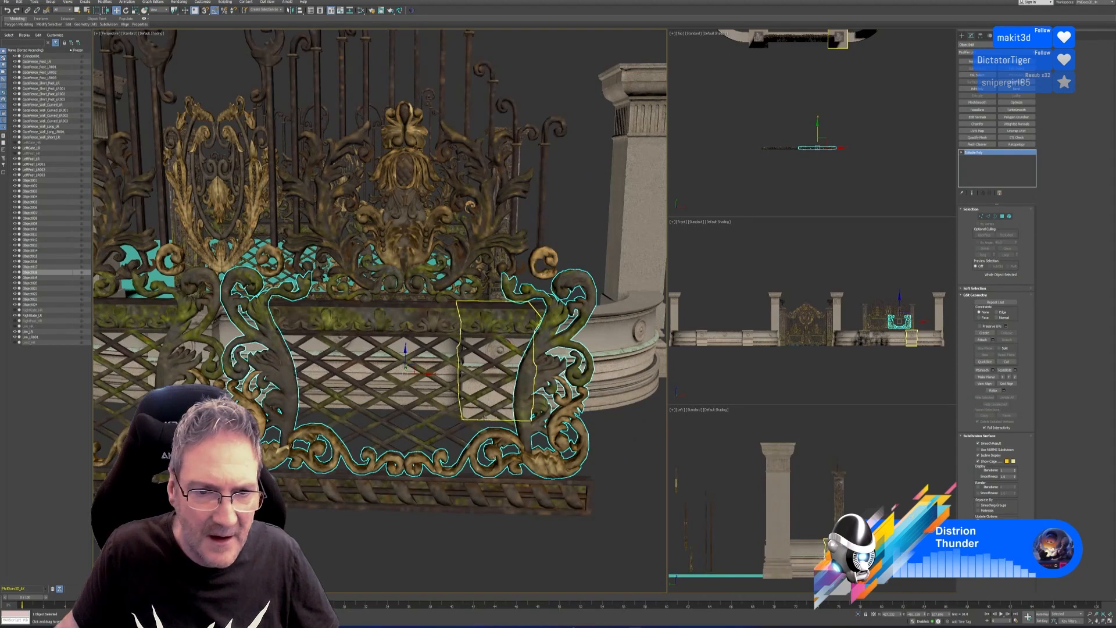
- Check the panel's separated parts by selecting the bottom rail and the right-hand lattice individually
{"action": "scroll", "coordinate": [457, 358], "scroll_direction": "down", "scroll_amount": 5}
{"action": "middle_click_drag", "start_coordinate": [456, 327], "coordinate": [461, 306]}
{"action": "middle_click_drag", "start_coordinate": [560, 448], "coordinate": [529, 469], "text": "alt"}
{"action": "scroll", "coordinate": [440, 408], "scroll_direction": "up", "scroll_amount": 2}
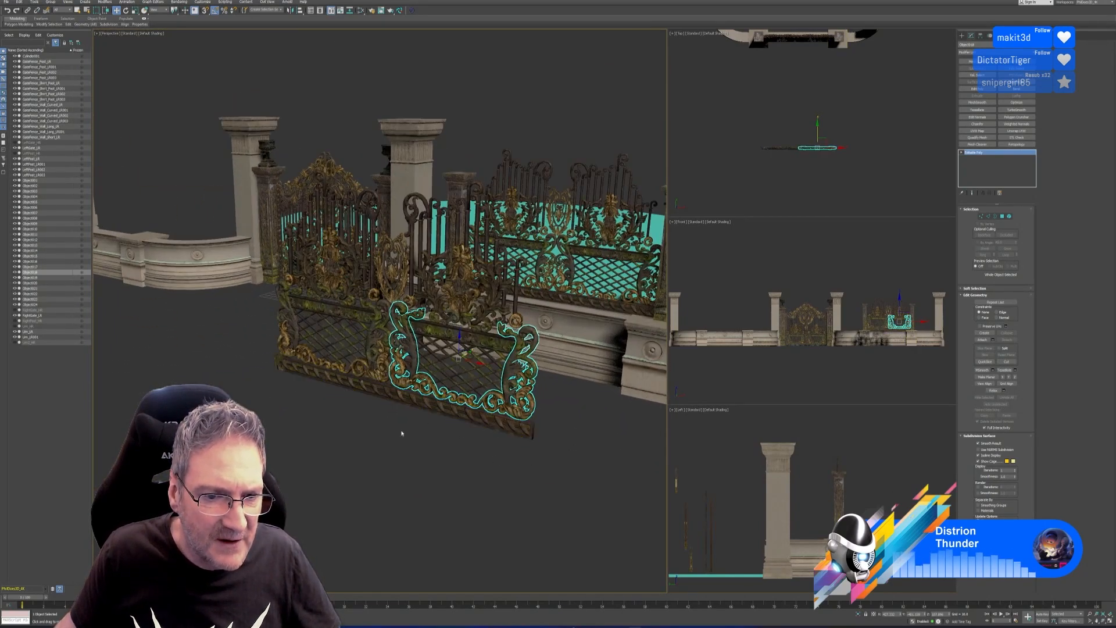
{"action": "middle_click_drag", "start_coordinate": [401, 433], "coordinate": [396, 433], "text": "alt"}
{"action": "scroll", "coordinate": [391, 423], "scroll_direction": "up", "scroll_amount": 2}
{"action": "left_click", "coordinate": [377, 388]}
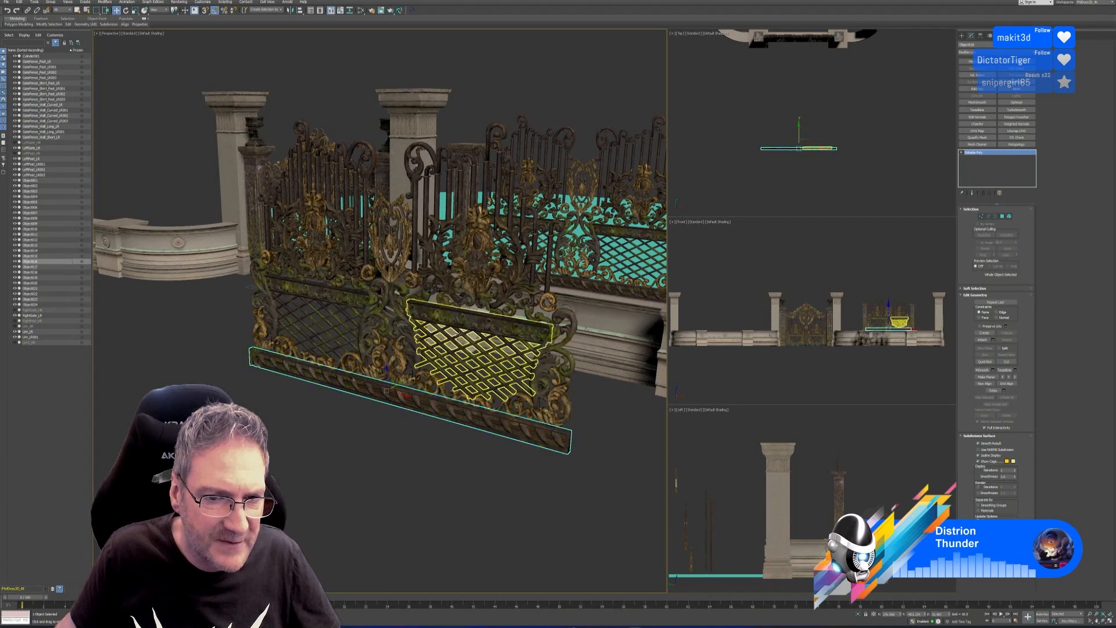
{"action": "left_click", "coordinate": [461, 318]}
- Detach the stray scroll pieces above the left-hand lattice's top rail from the lattice object as a separate object
{"action": "left_click", "coordinate": [336, 299]}
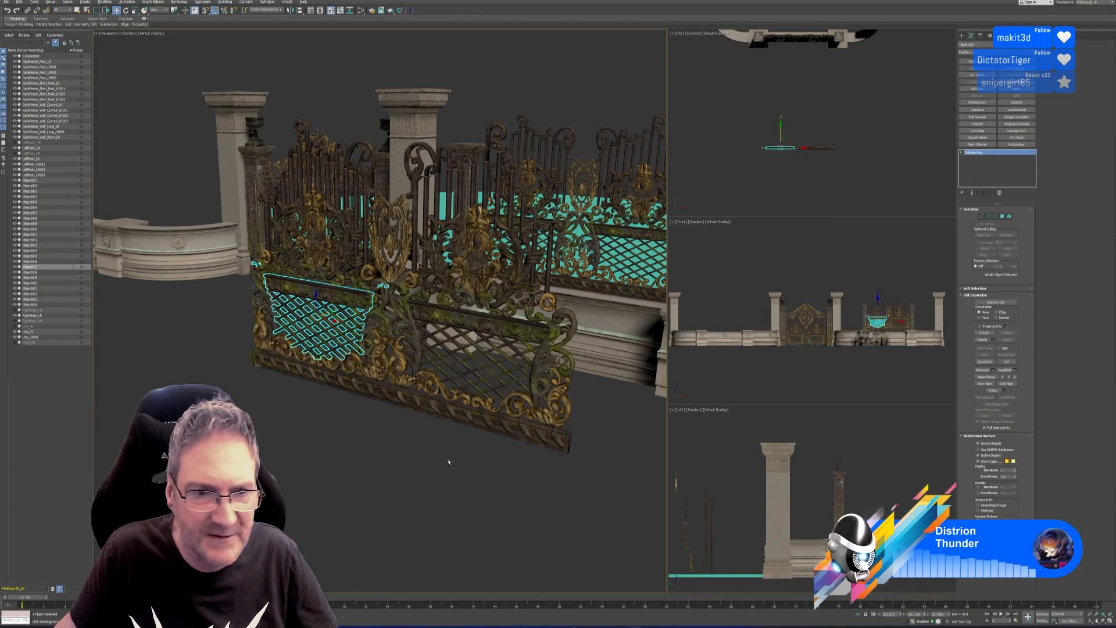
{"action": "mouse_move", "coordinate": [449, 462]}
{"action": "middle_mouse_down", "text": "alt"}
{"action": "mouse_move", "coordinate": [473, 455]}
{"action": "mouse_move", "coordinate": [451, 464]}
{"action": "middle_mouse_up", "text": "alt"}
{"action": "scroll", "coordinate": [385, 376], "scroll_direction": "up", "scroll_amount": 3}
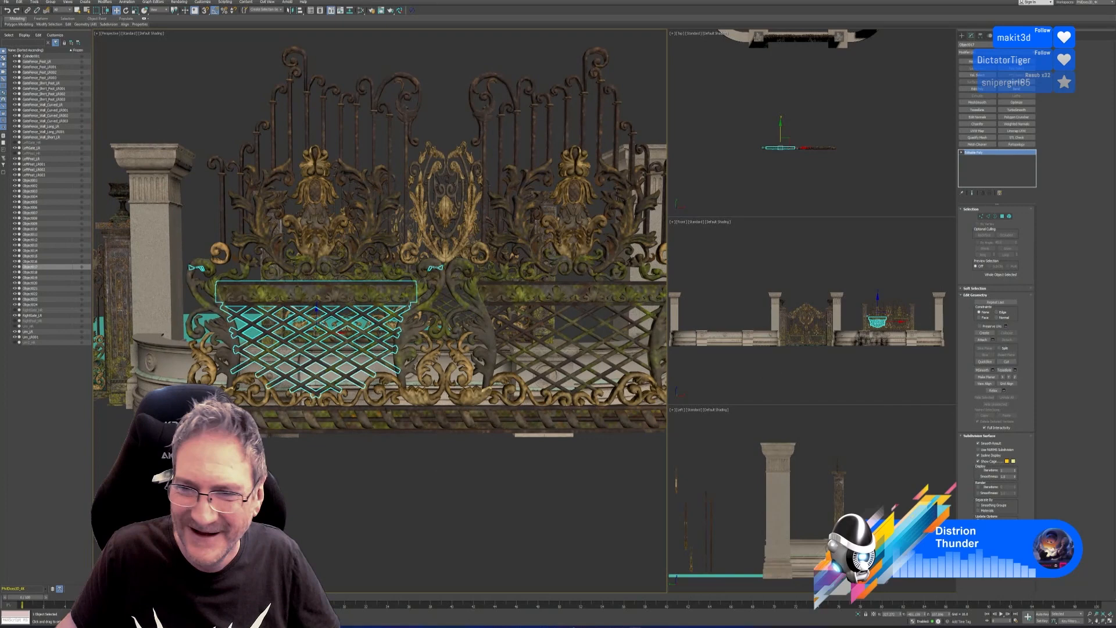
{"action": "left_click", "coordinate": [1009, 216]}
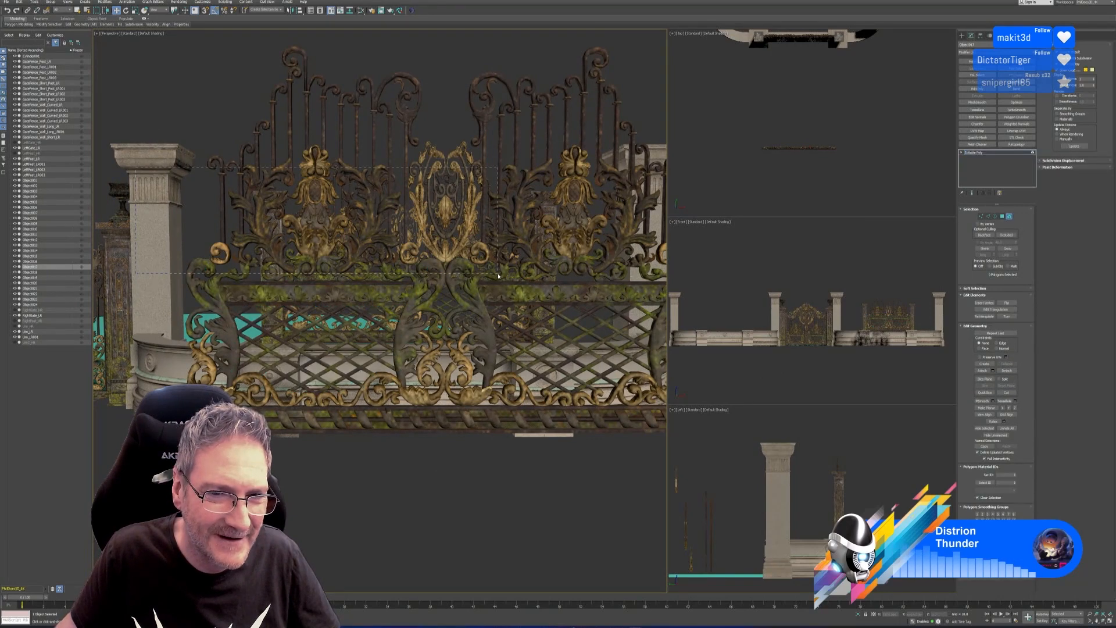
{"action": "left_click_drag", "start_coordinate": [497, 279], "coordinate": [499, 279]}
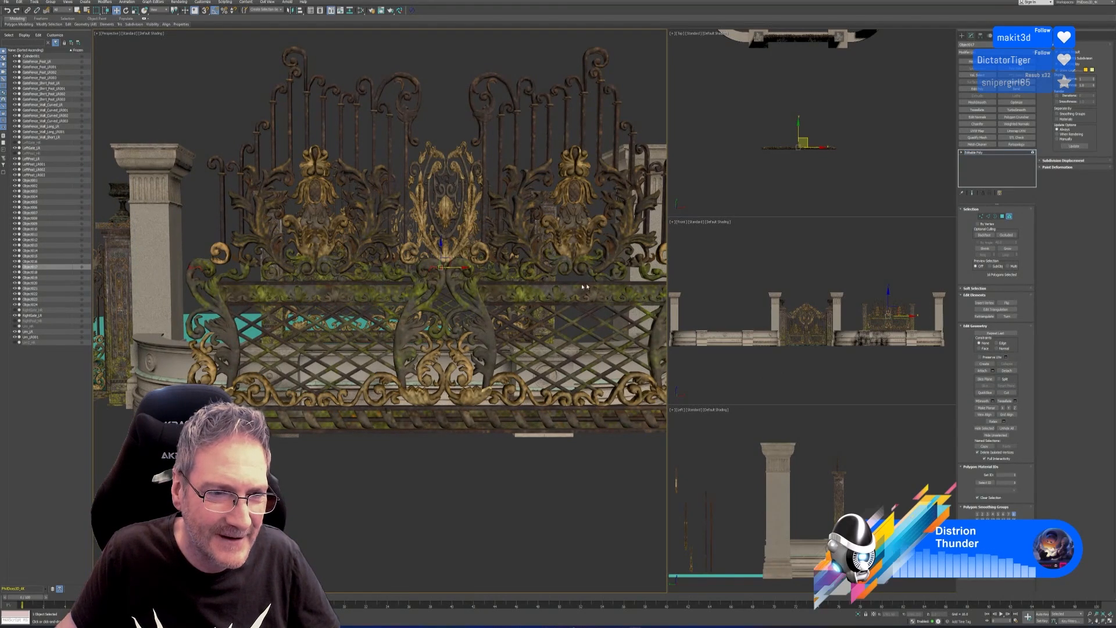
{"action": "left_click", "coordinate": [1006, 370]}
{"action": "left_click", "coordinate": [577, 314]}
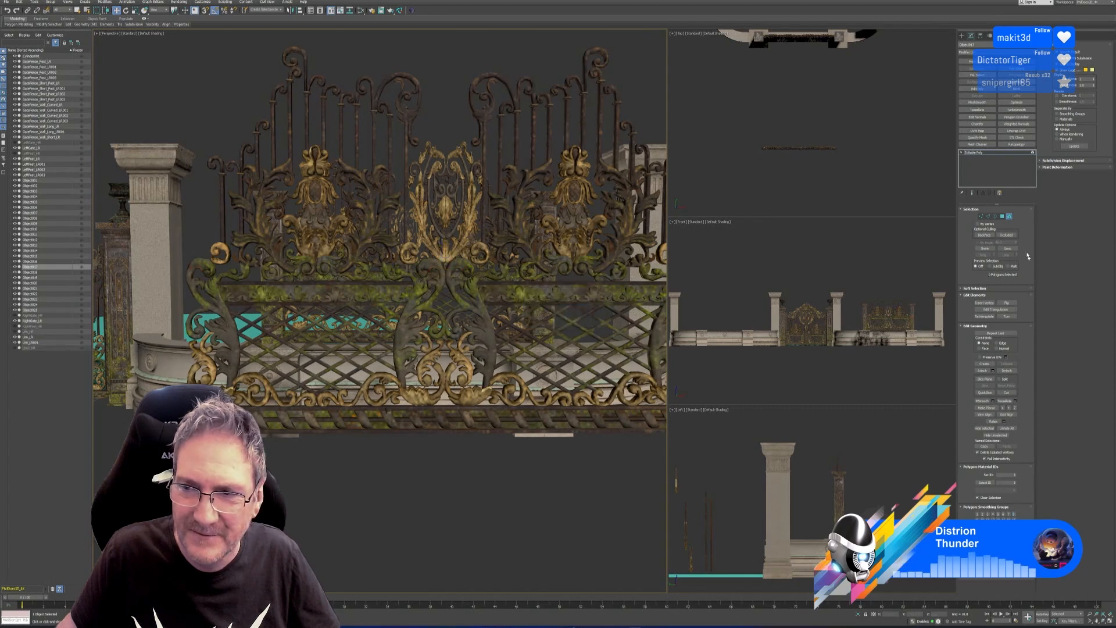
- Select the left-hand scroll ornament together with its detached stray pieces and isolate them
{"action": "left_click", "coordinate": [1008, 218]}
{"action": "left_click", "coordinate": [314, 491]}
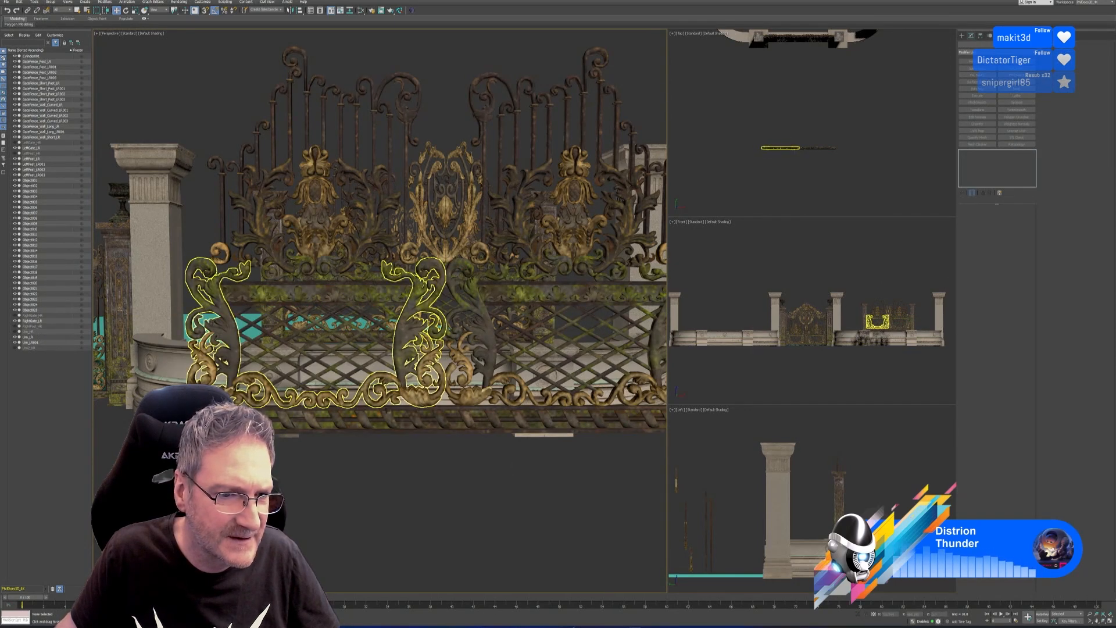
{"action": "left_click", "coordinate": [317, 400]}
{"action": "left_click", "coordinate": [43, 310], "text": "ctrl"}
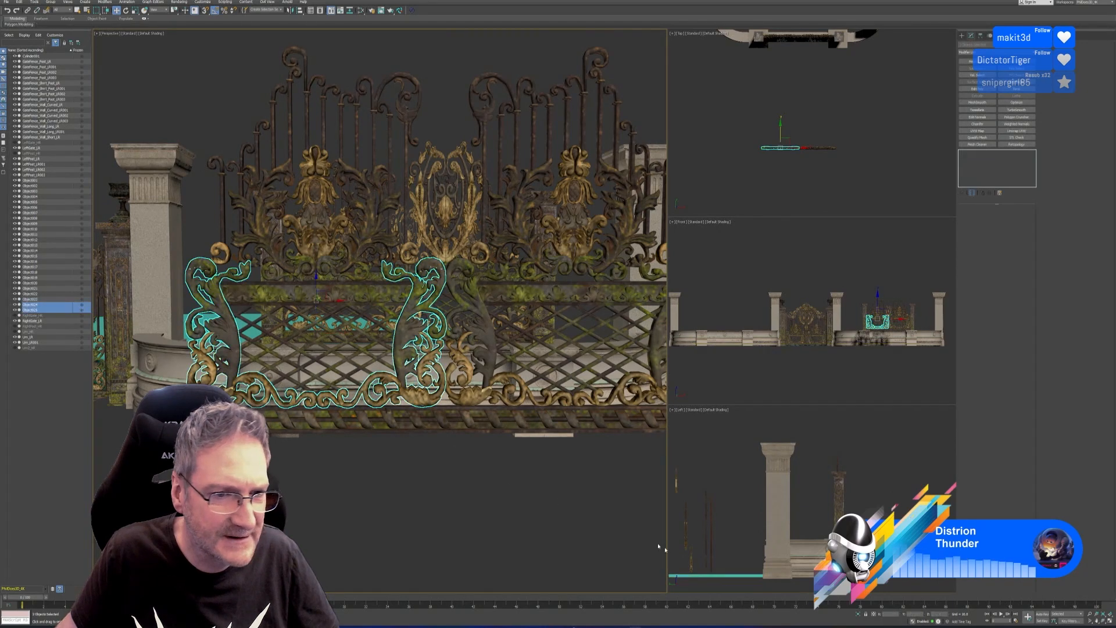
{"action": "left_click", "coordinate": [858, 614]}
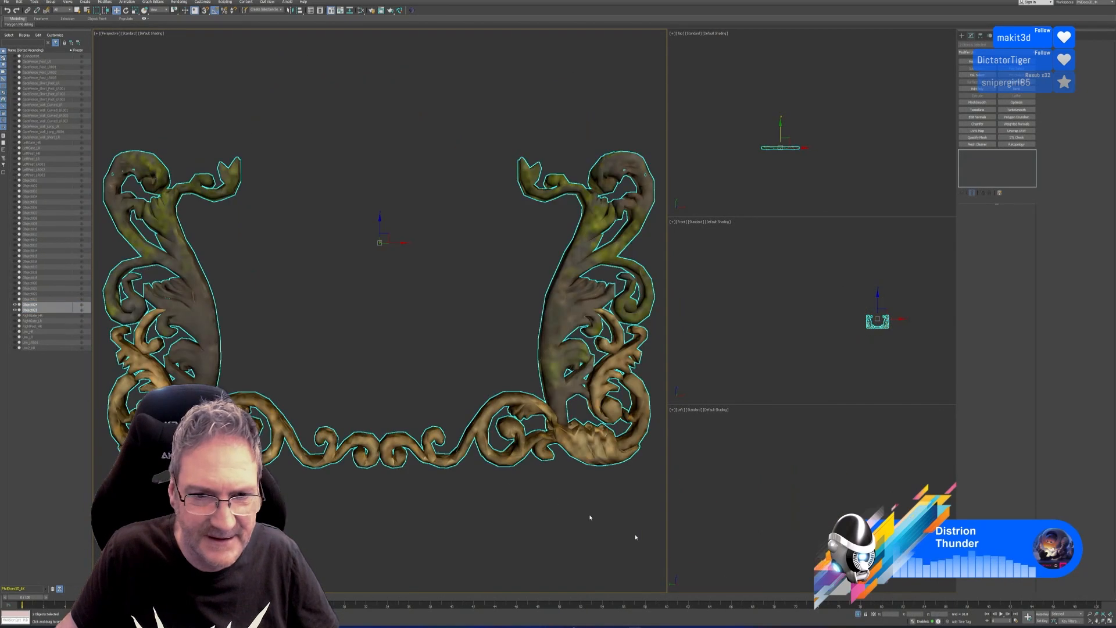
- Attach the stray pieces to the left-hand scroll ornament using the attach list and exit isolation
{"action": "left_click", "coordinate": [356, 311]}
{"action": "left_click", "coordinate": [39, 311]}
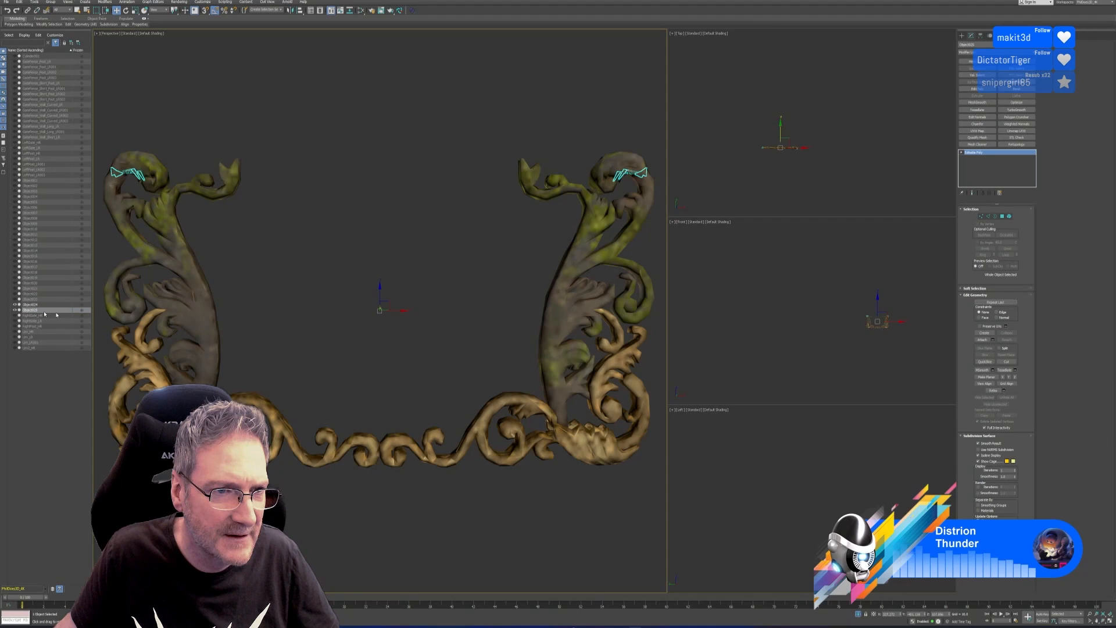
{"action": "left_click", "coordinate": [422, 241]}
{"action": "left_click", "coordinate": [583, 243]}
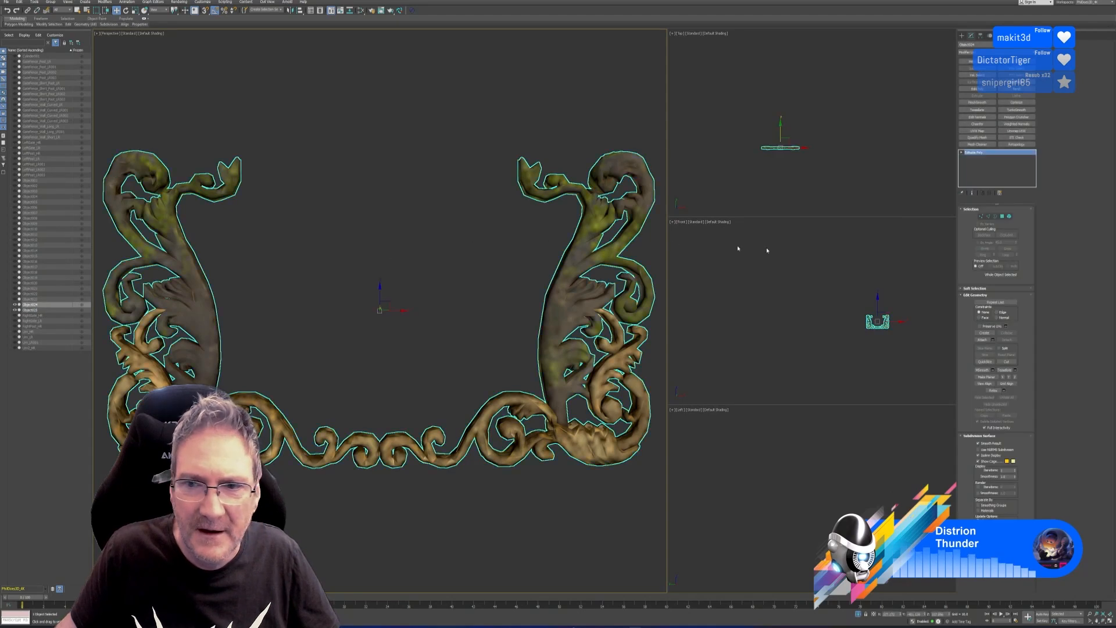
{"action": "left_click", "coordinate": [993, 341]}
{"action": "left_click", "coordinate": [35, 34]}
{"action": "left_click", "coordinate": [94, 159]}
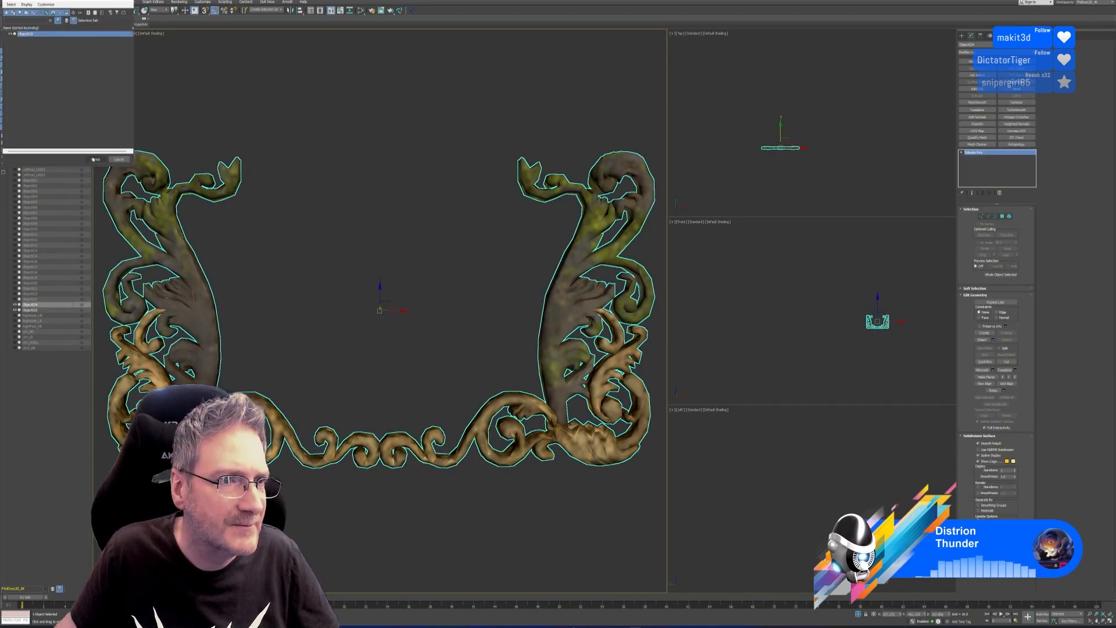
{"action": "left_click", "coordinate": [858, 615]}
- Examine the copied fence panel from several angles and check its right-hand and left-hand lattices as separate objects
{"action": "scroll", "coordinate": [541, 482], "scroll_direction": "down", "scroll_amount": 2}
{"action": "middle_click_drag", "start_coordinate": [550, 485], "coordinate": [448, 443], "text": "alt"}
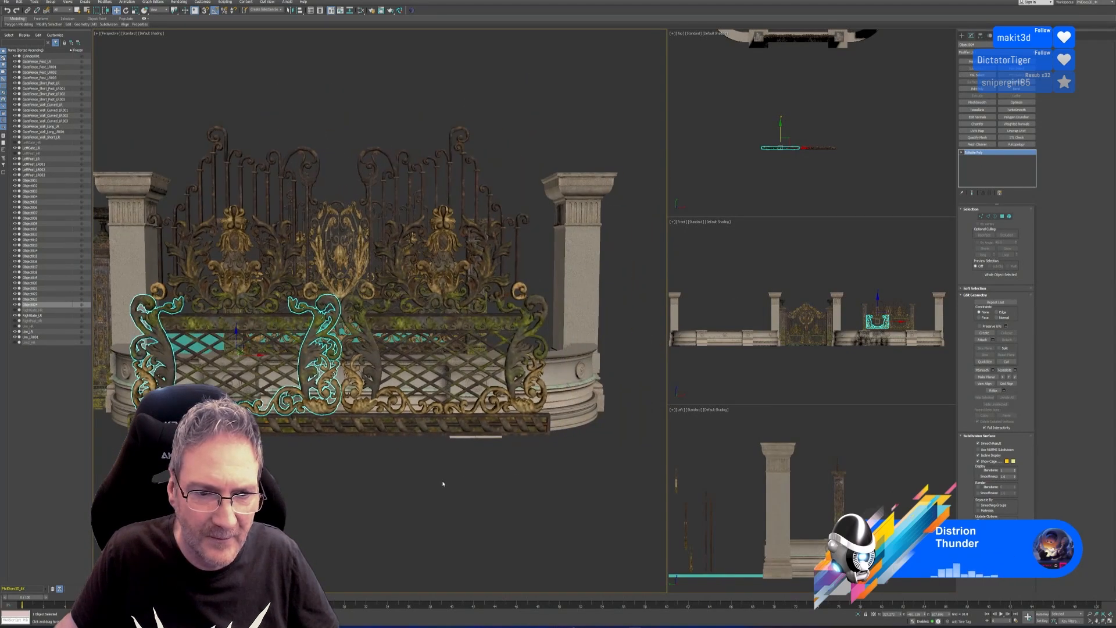
{"action": "middle_click_drag", "start_coordinate": [487, 481], "coordinate": [482, 484], "text": "alt"}
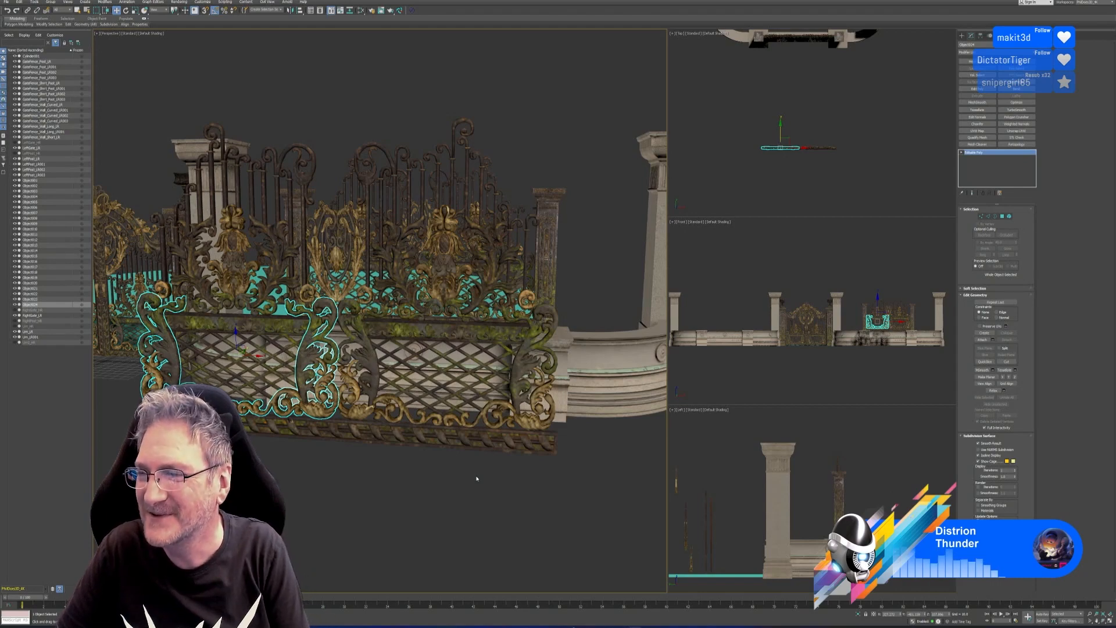
{"action": "scroll", "coordinate": [494, 494], "scroll_direction": "down", "scroll_amount": 2}
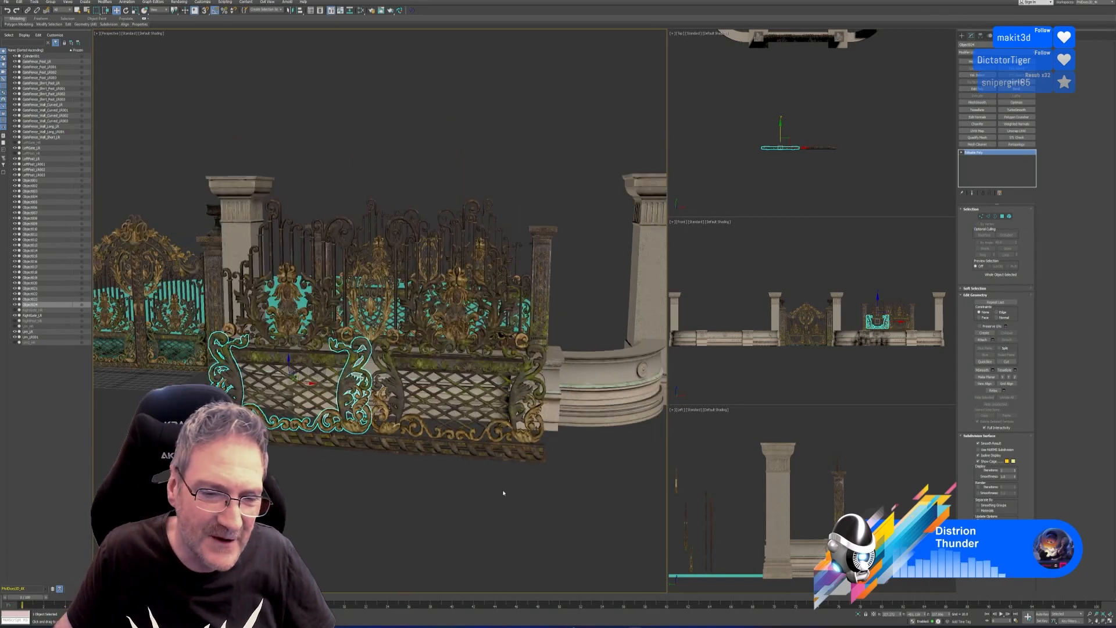
{"action": "middle_click_drag", "start_coordinate": [519, 516], "coordinate": [511, 519], "text": "alt"}
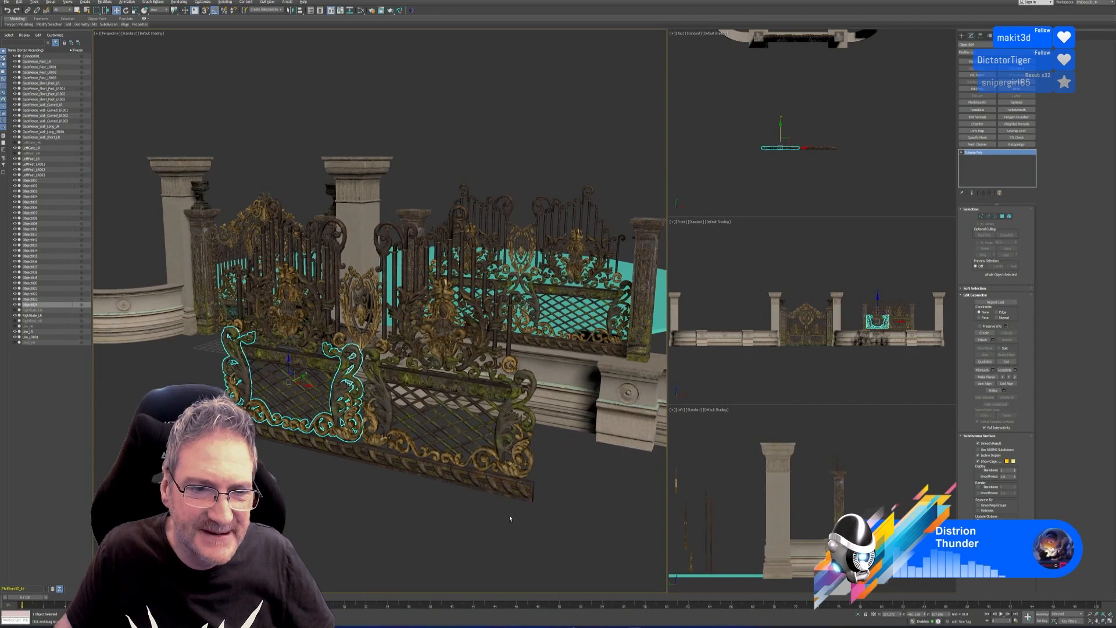
{"action": "middle_click_drag", "start_coordinate": [444, 511], "coordinate": [453, 523], "text": "alt"}
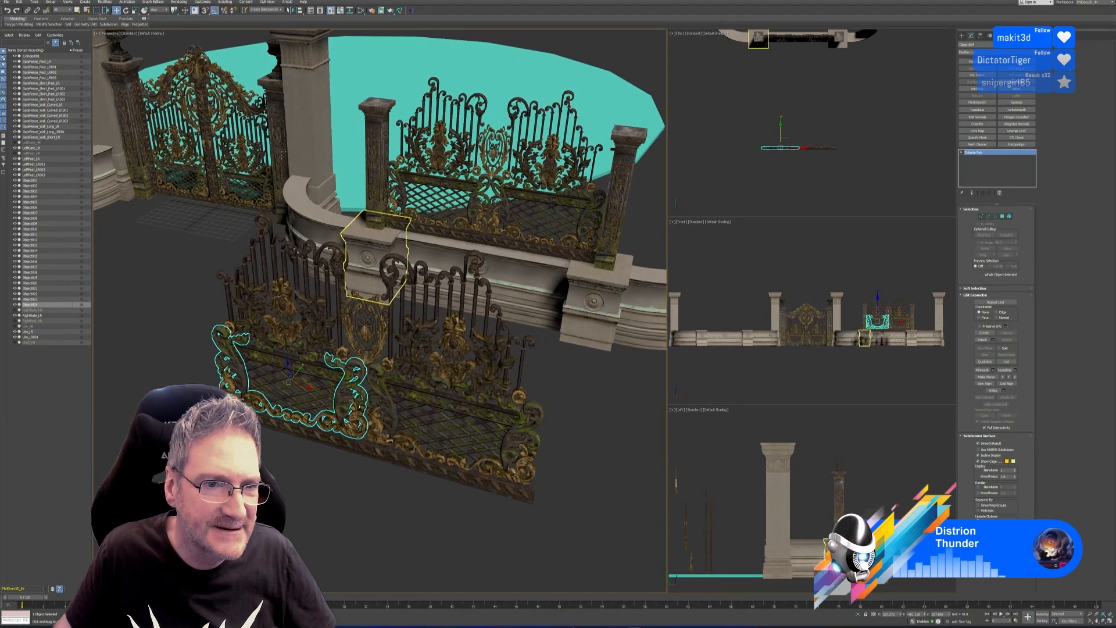
{"action": "middle_click_drag", "start_coordinate": [452, 531], "coordinate": [450, 541], "text": "alt"}
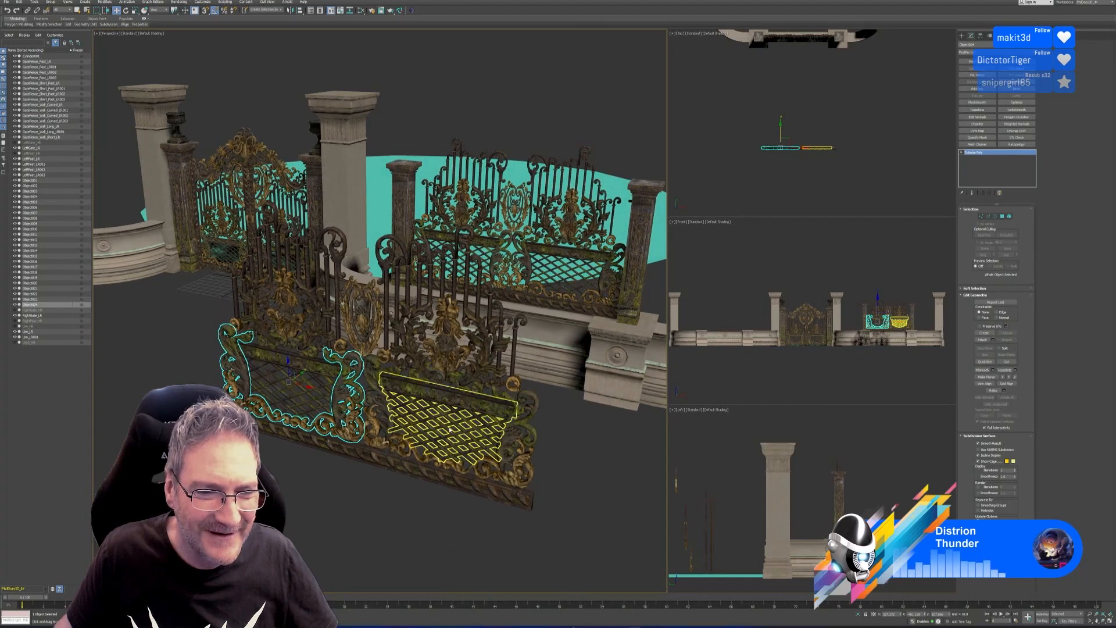
{"action": "left_click", "coordinate": [441, 399]}
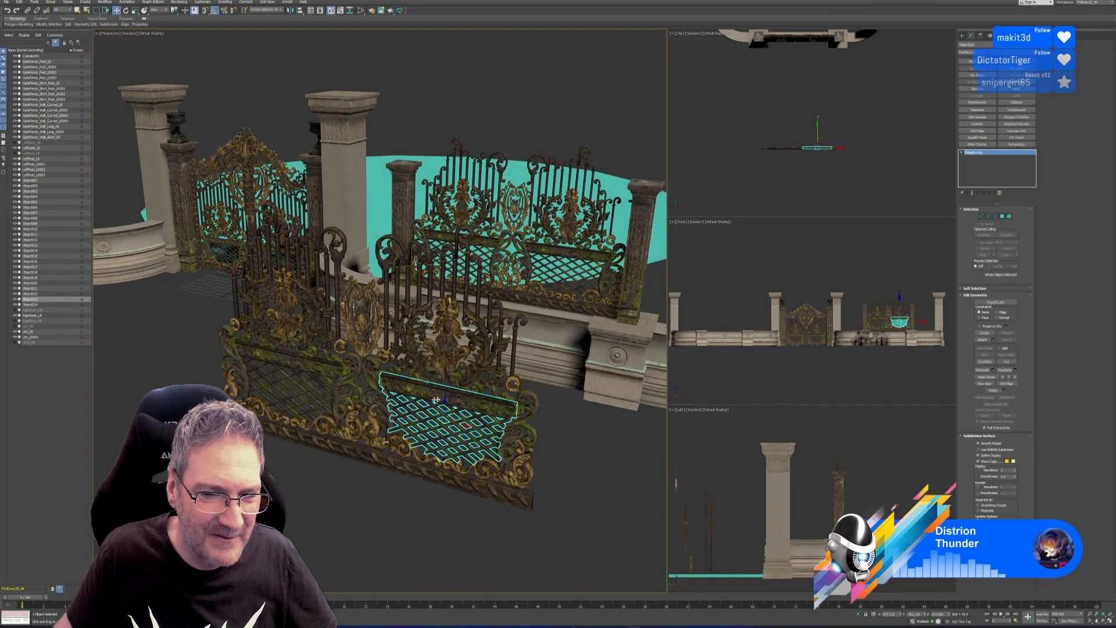
{"action": "left_click", "coordinate": [288, 377]}
- Apply a Quadify Mesh modifier to the panel's bottom rail and adjust its quad size percentage
{"action": "left_click", "coordinate": [379, 477]}
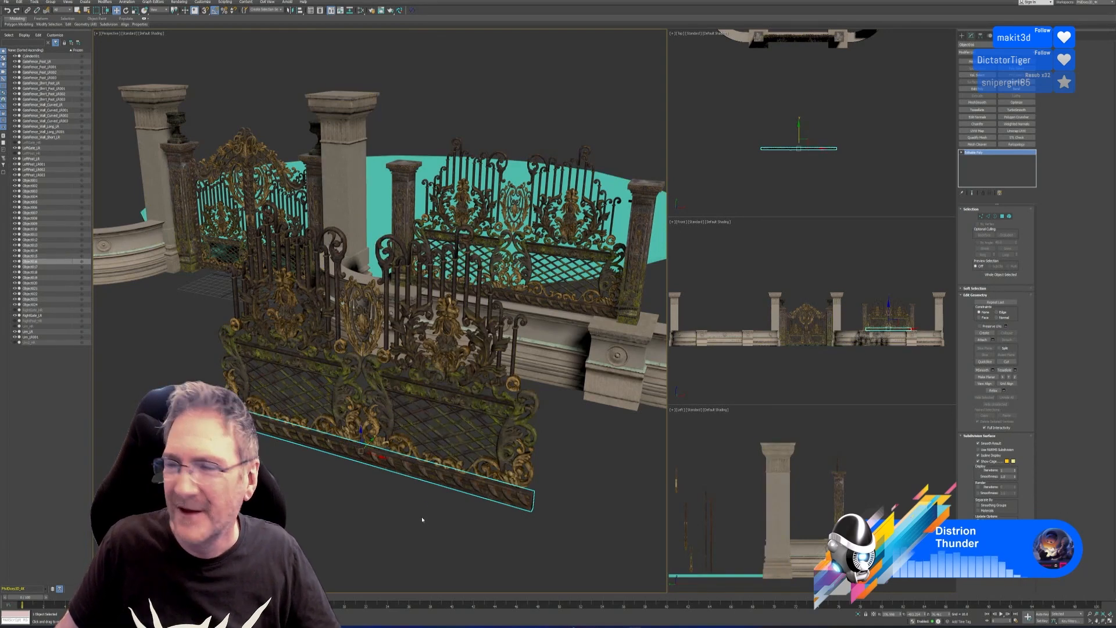
{"action": "middle_click_drag", "start_coordinate": [424, 511], "coordinate": [411, 486], "text": "alt"}
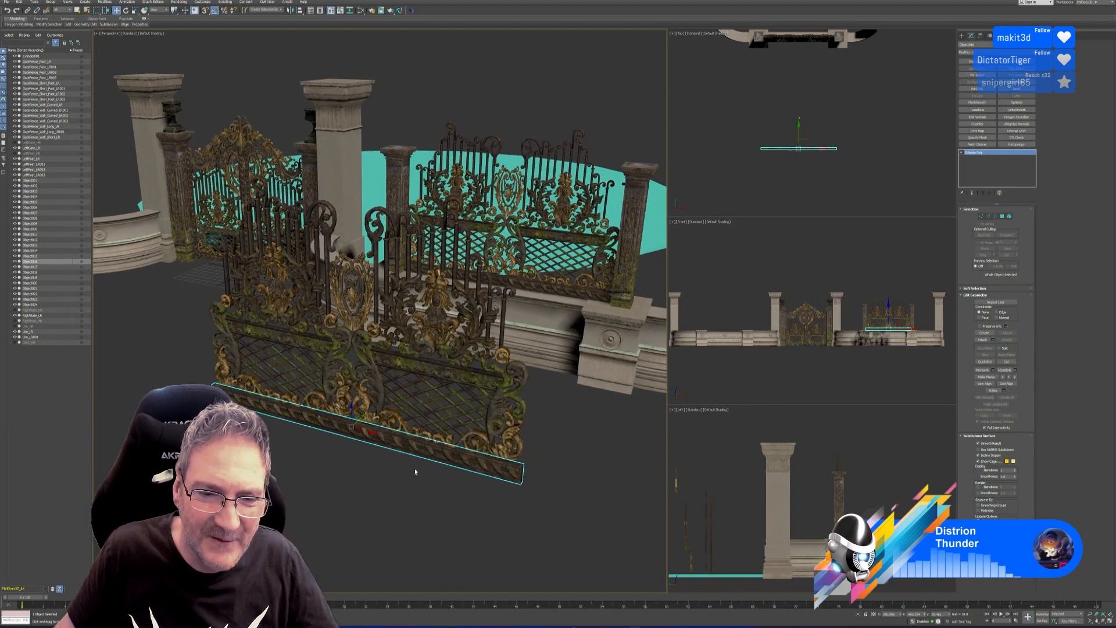
{"action": "left_click", "coordinate": [977, 138]}
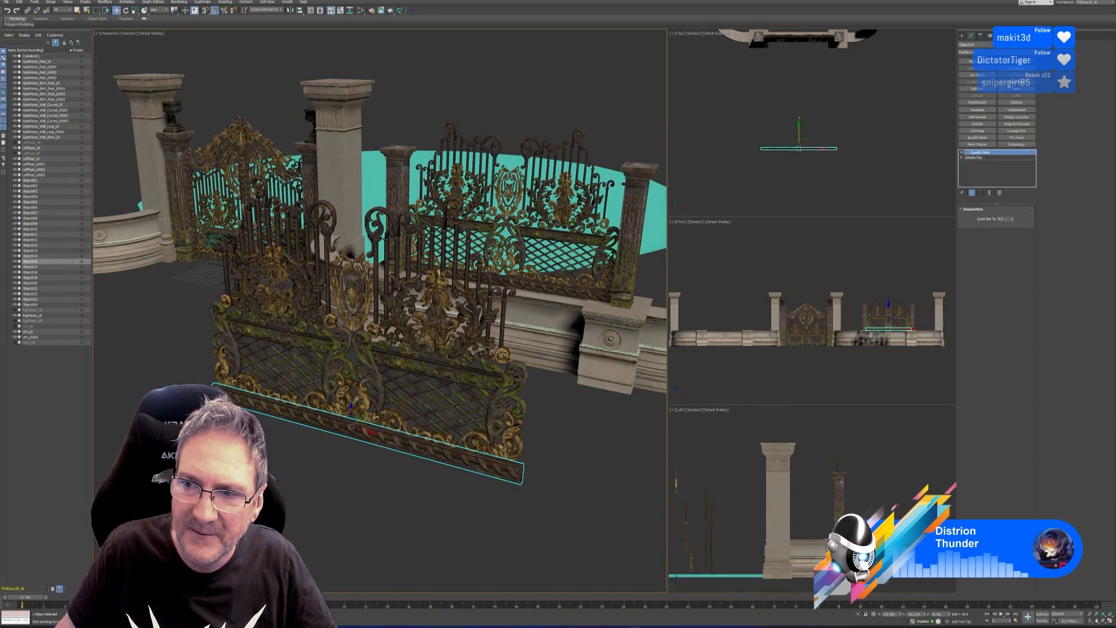
{"action": "double_click", "coordinate": [1004, 219]}
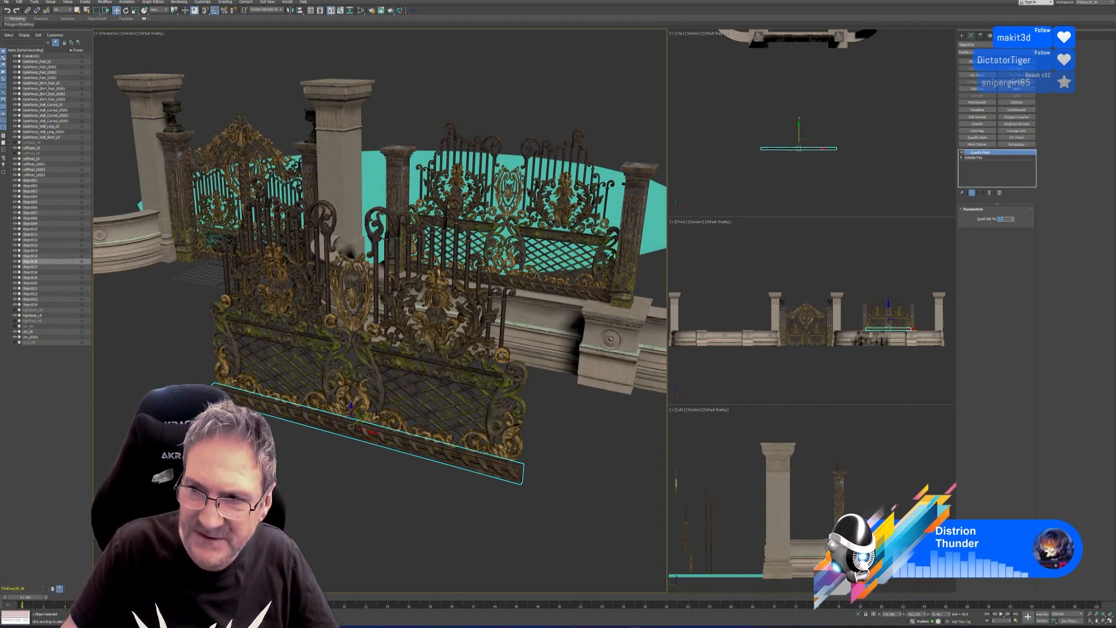
{"action": "left_click", "coordinate": [441, 523]}
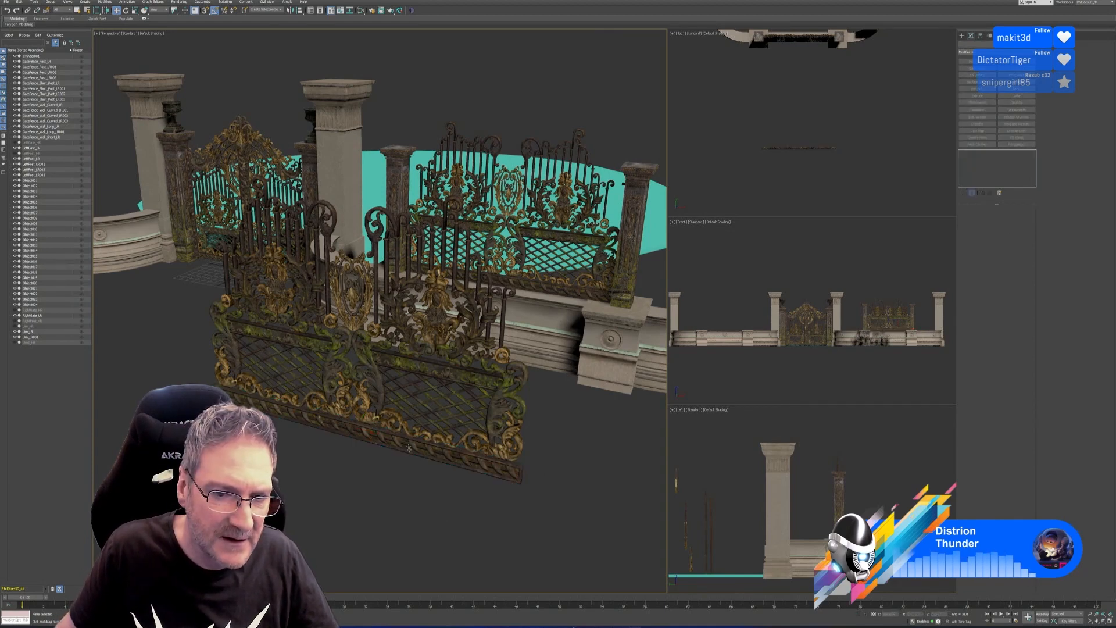
- Apply a Quadify Mesh modifier to the right-hand lattice and adjust its quad size percentage
{"action": "left_click", "coordinate": [426, 379]}
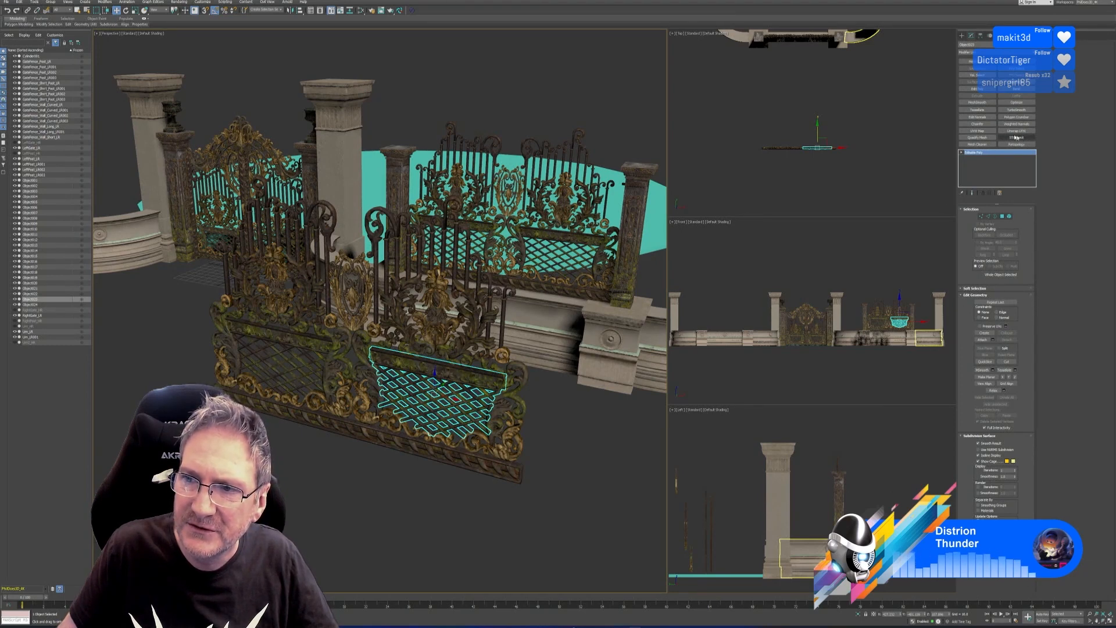
{"action": "left_click", "coordinate": [977, 137]}
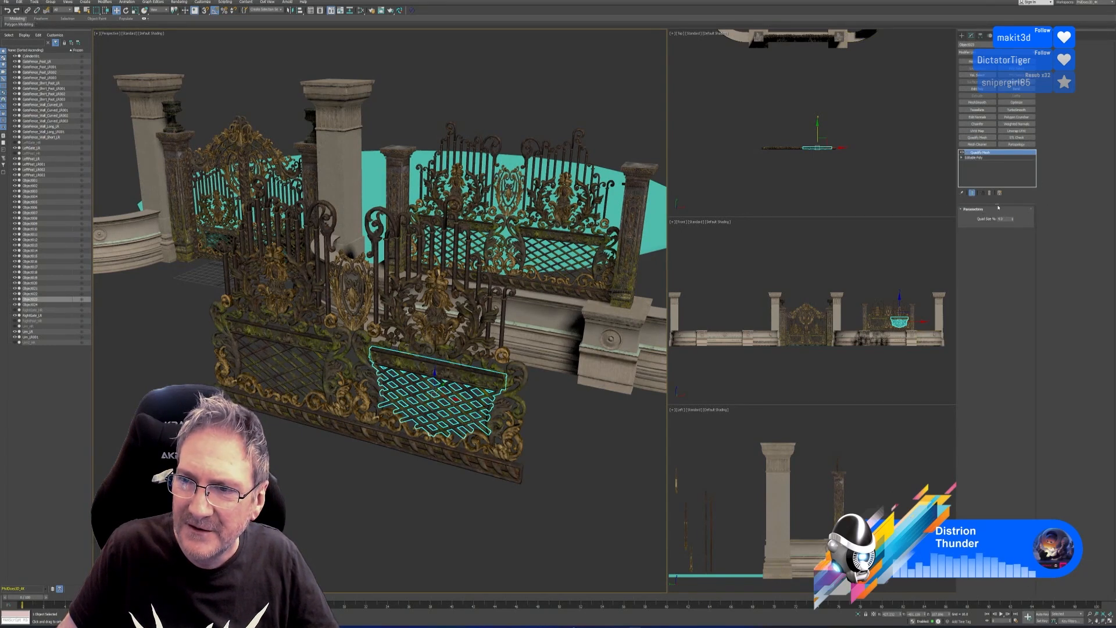
{"action": "double_click", "coordinate": [1004, 219]}
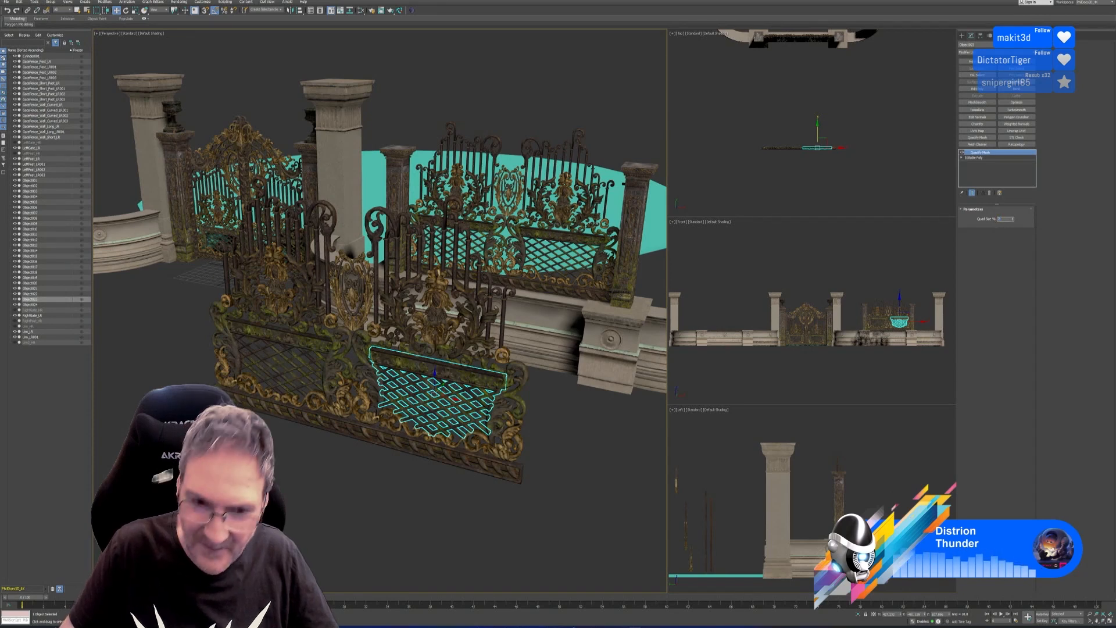
- Apply a Quadify Mesh modifier to the left-hand lattice with a quad size of 2%
{"action": "left_click", "coordinate": [318, 344]}
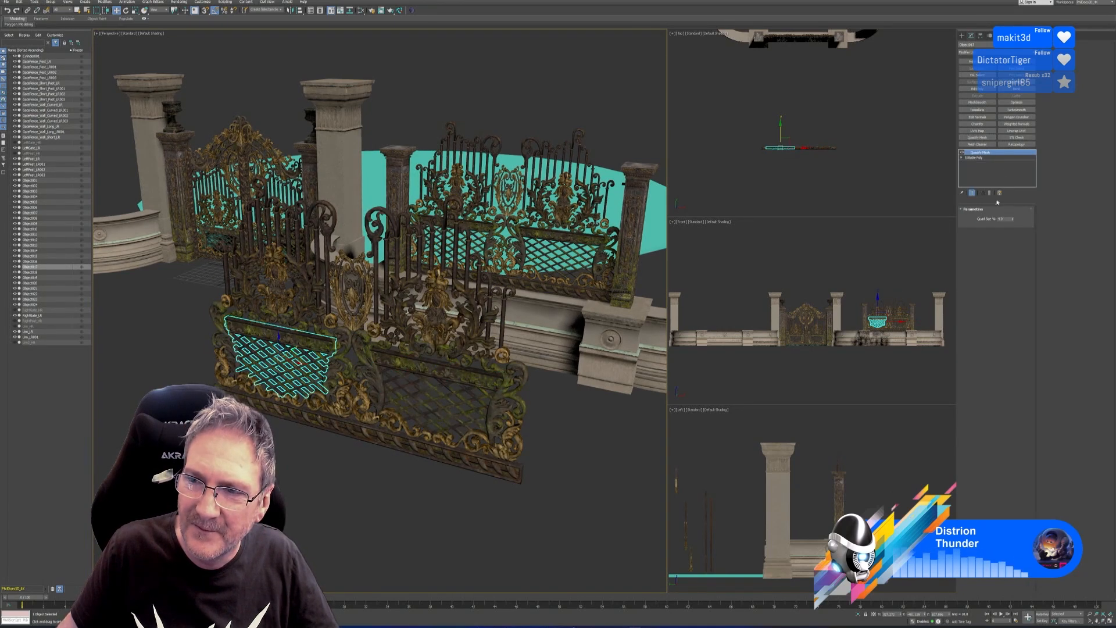
{"action": "double_click", "coordinate": [1004, 219]}
{"action": "type", "text": "2"}
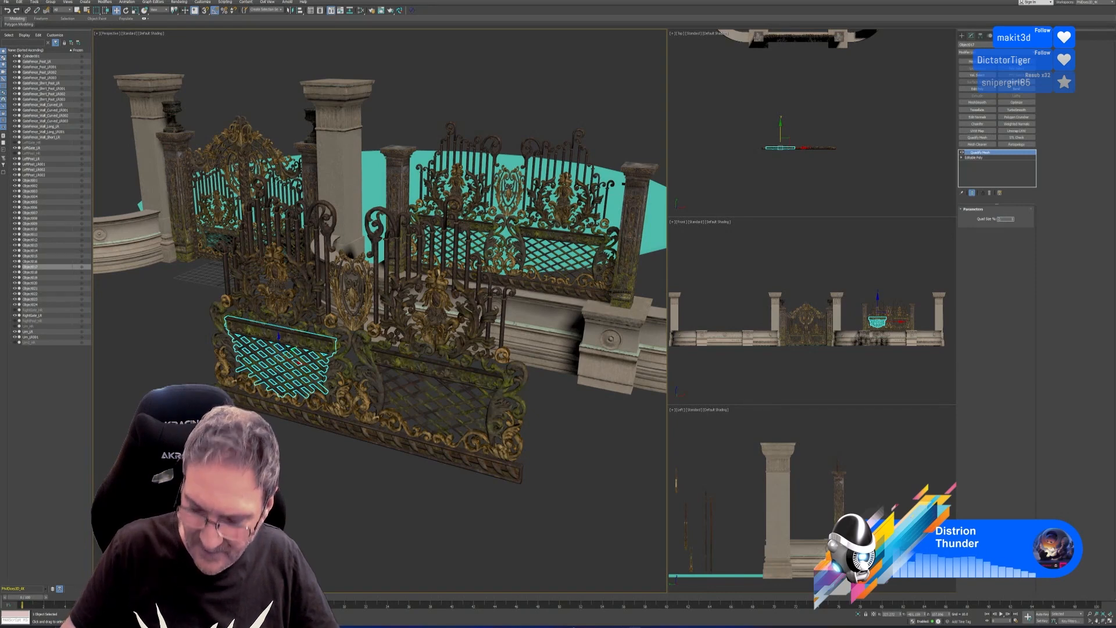
{"action": "key", "text": "Return"}
{"action": "left_click", "coordinate": [375, 529]}
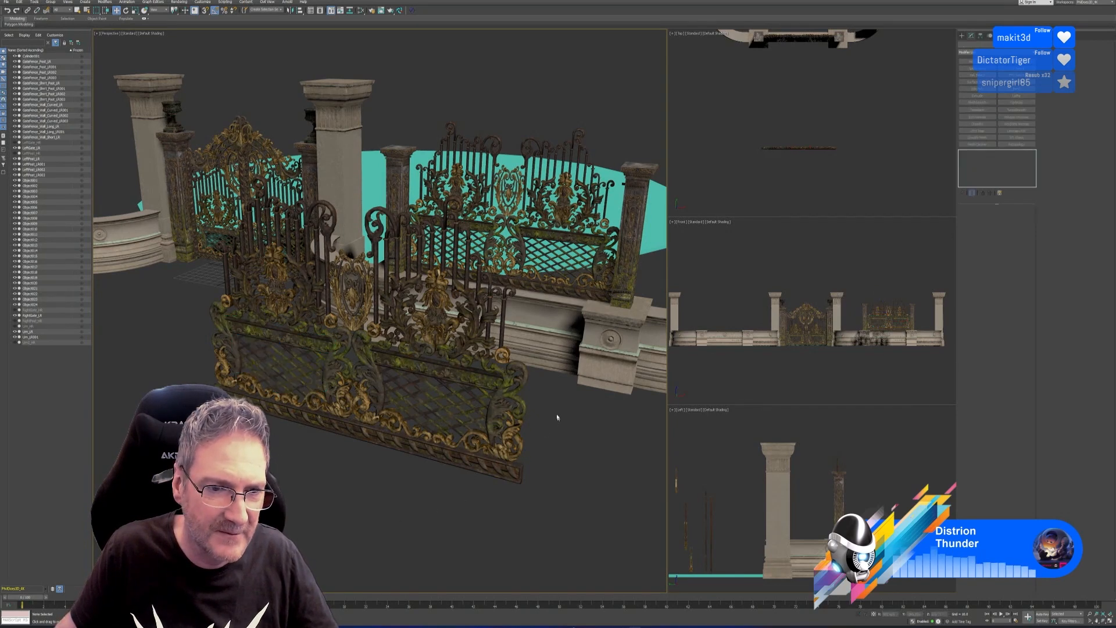
- Attach the central medallion and the left-hand upper railing to the right-hand upper railing of the copied panel
{"action": "mouse_move", "coordinate": [556, 416]}
{"action": "middle_mouse_down", "text": "alt"}
{"action": "mouse_move", "coordinate": [541, 428]}
{"action": "mouse_move", "coordinate": [541, 408]}
{"action": "middle_mouse_up", "text": "alt"}
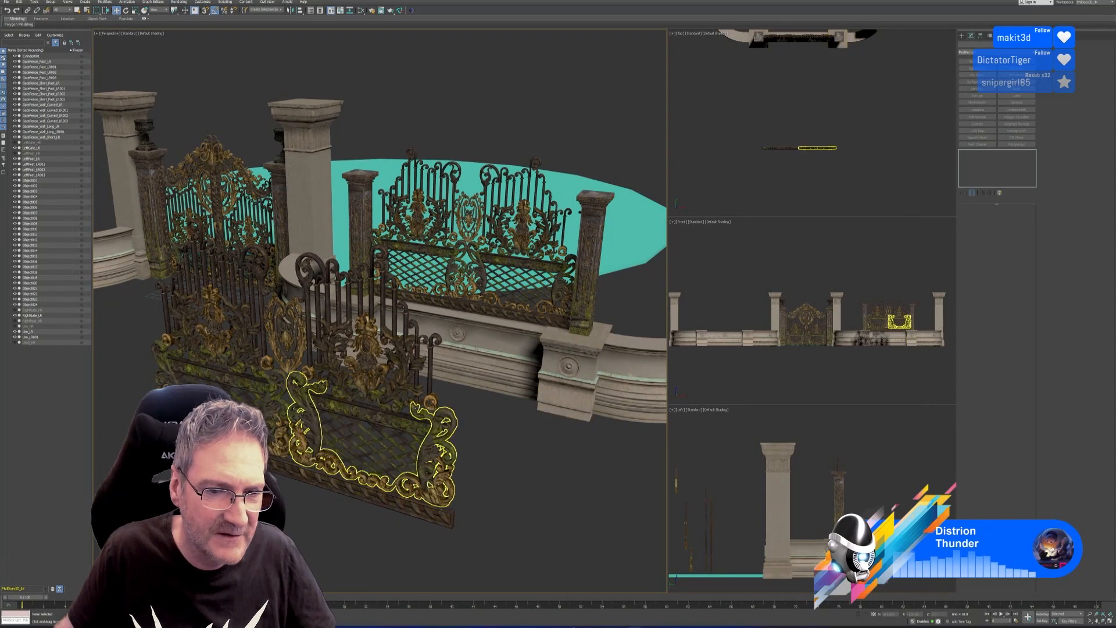
{"action": "left_click", "coordinate": [364, 343]}
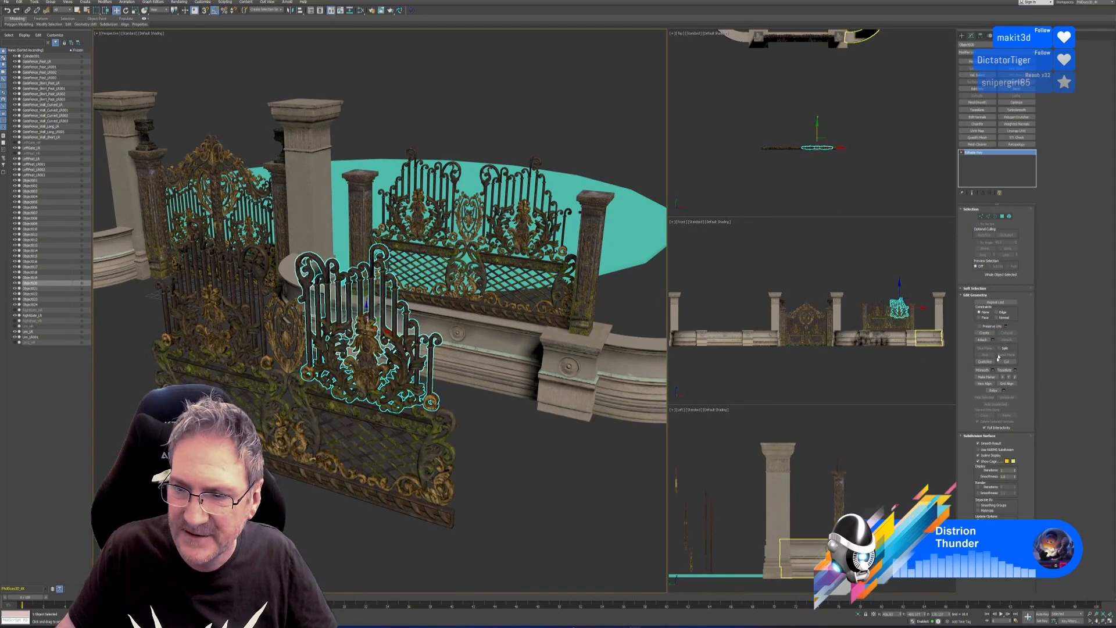
{"action": "left_click", "coordinate": [982, 340]}
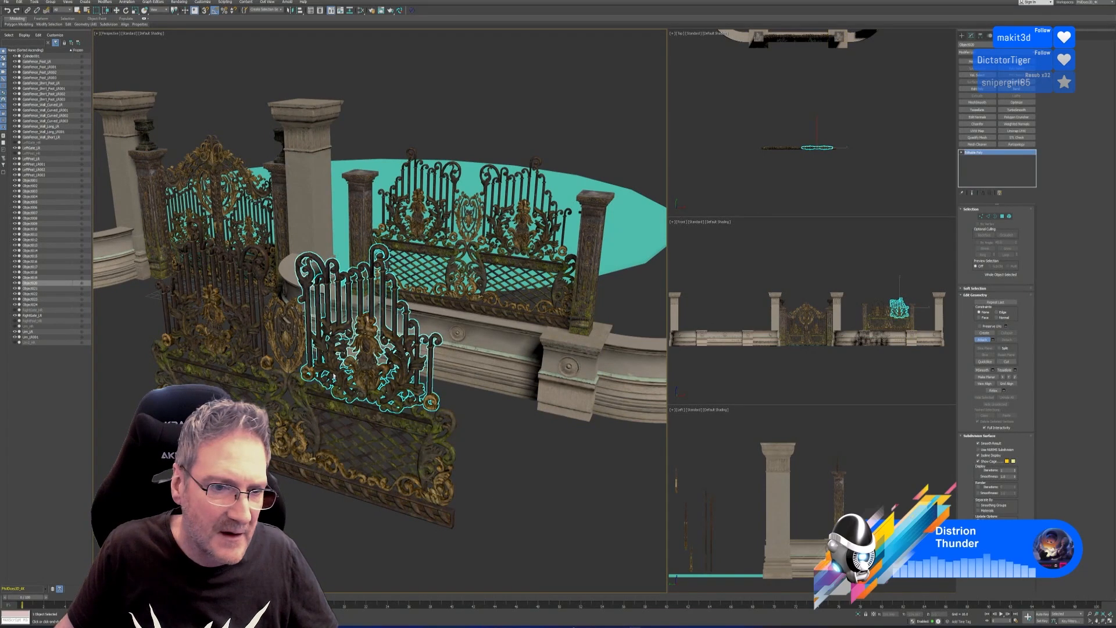
{"action": "left_click", "coordinate": [294, 330]}
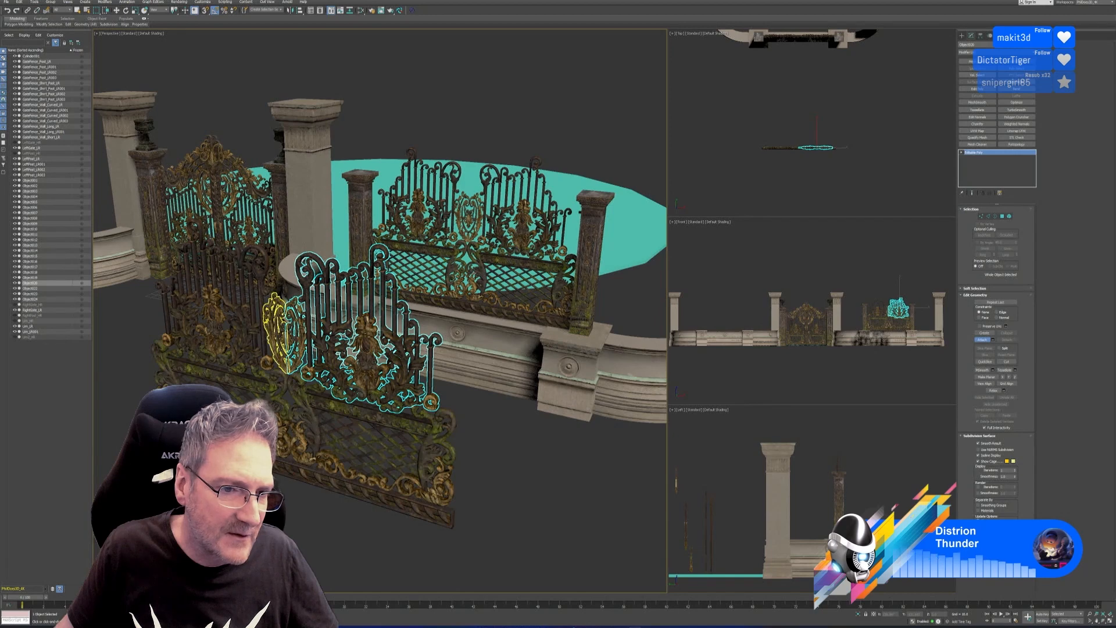
{"action": "left_click", "coordinate": [258, 348]}
- Attach both lattices, both lower scroll ornaments and the bottom rail to the upper railing, making the panel one object
{"action": "left_click", "coordinate": [256, 378]}
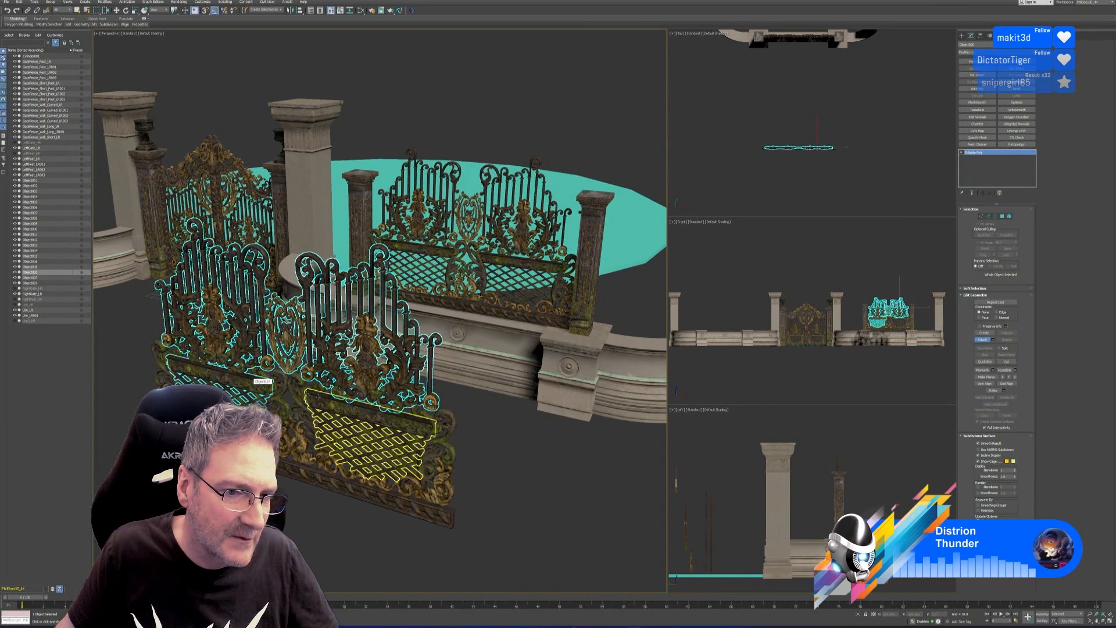
{"action": "left_click", "coordinate": [329, 400]}
{"action": "left_click", "coordinate": [305, 406]}
{"action": "left_click", "coordinate": [278, 401]}
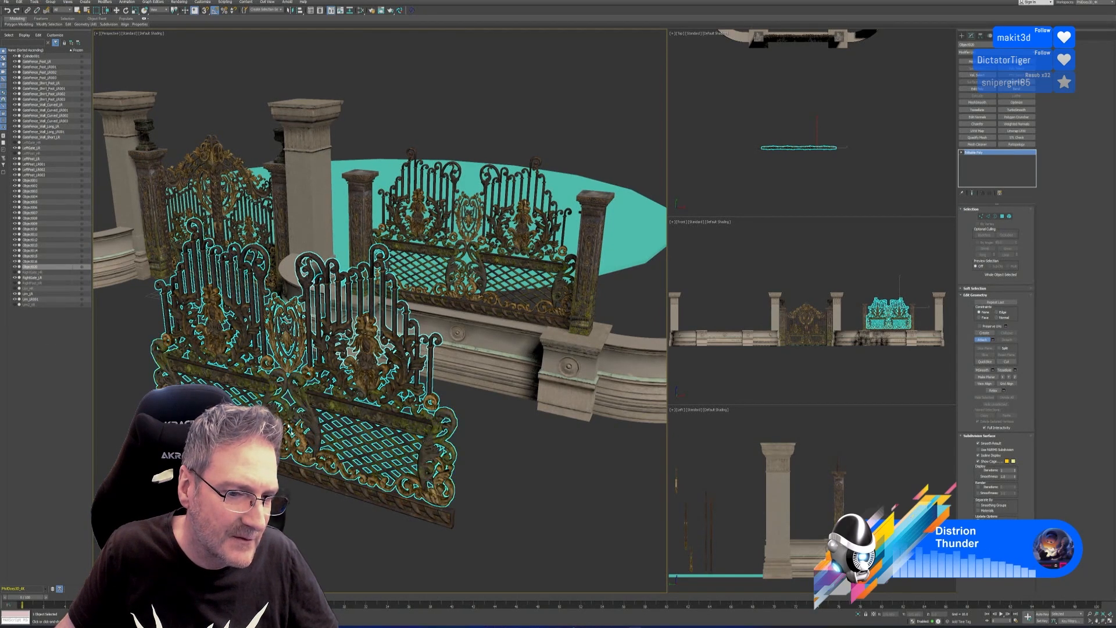
{"action": "left_click", "coordinate": [308, 473]}
{"action": "middle_click_drag", "start_coordinate": [511, 431], "coordinate": [484, 454], "text": "alt"}
{"action": "left_click", "coordinate": [982, 339]}
{"action": "key", "text": "w"}
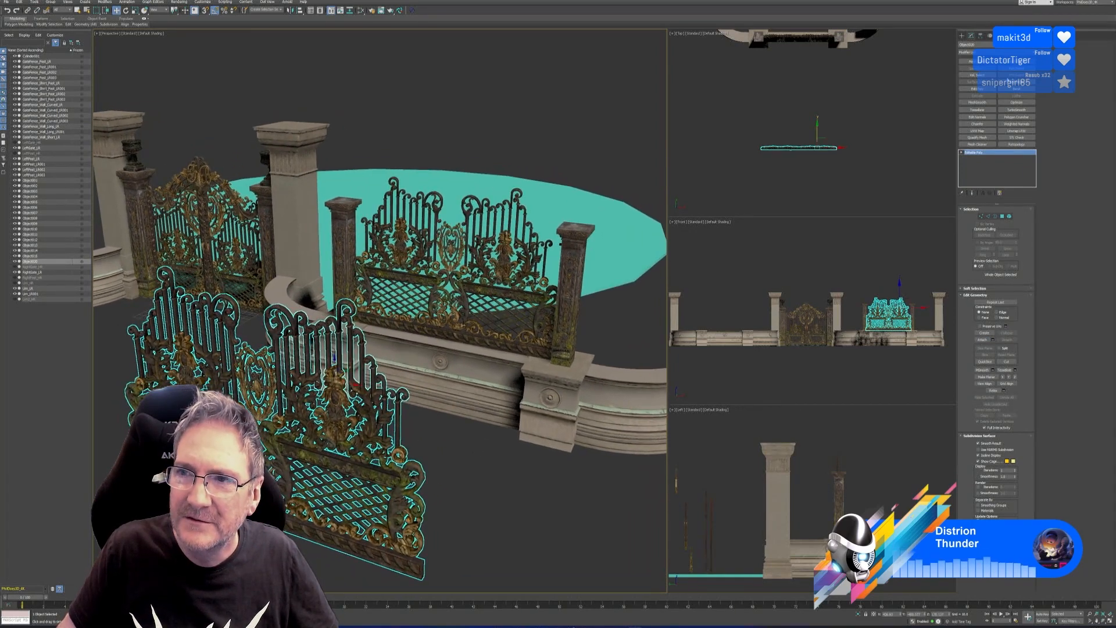
- Center the combined panel's pivot to the object, reset the pivot, and center it to the object again
{"action": "left_click", "coordinate": [981, 36]}
{"action": "left_click", "coordinate": [997, 78]}
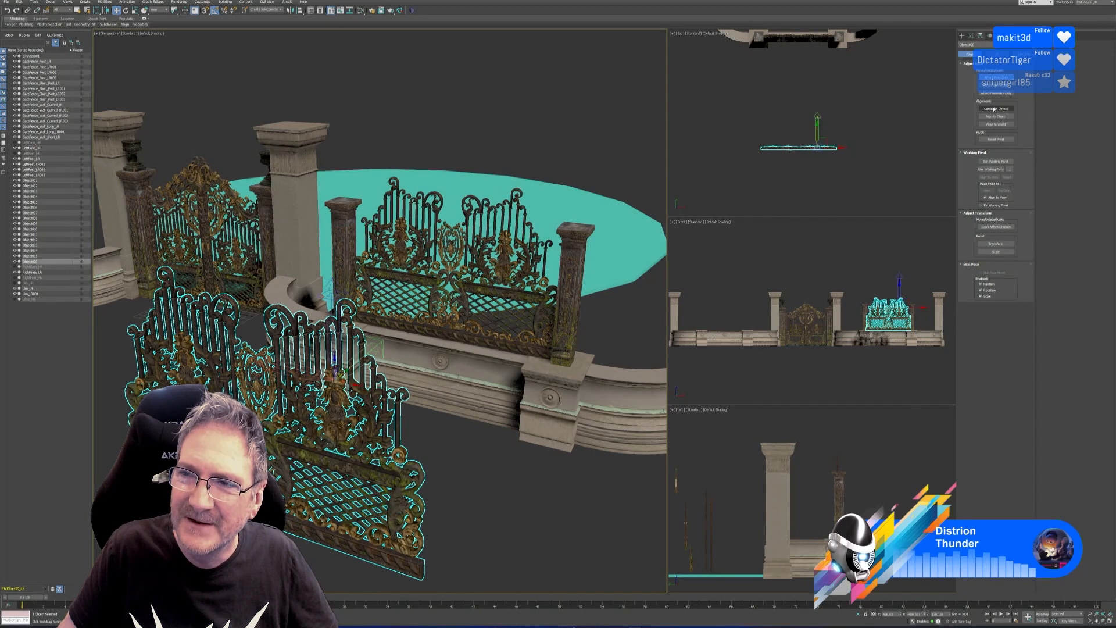
{"action": "left_click", "coordinate": [994, 109]}
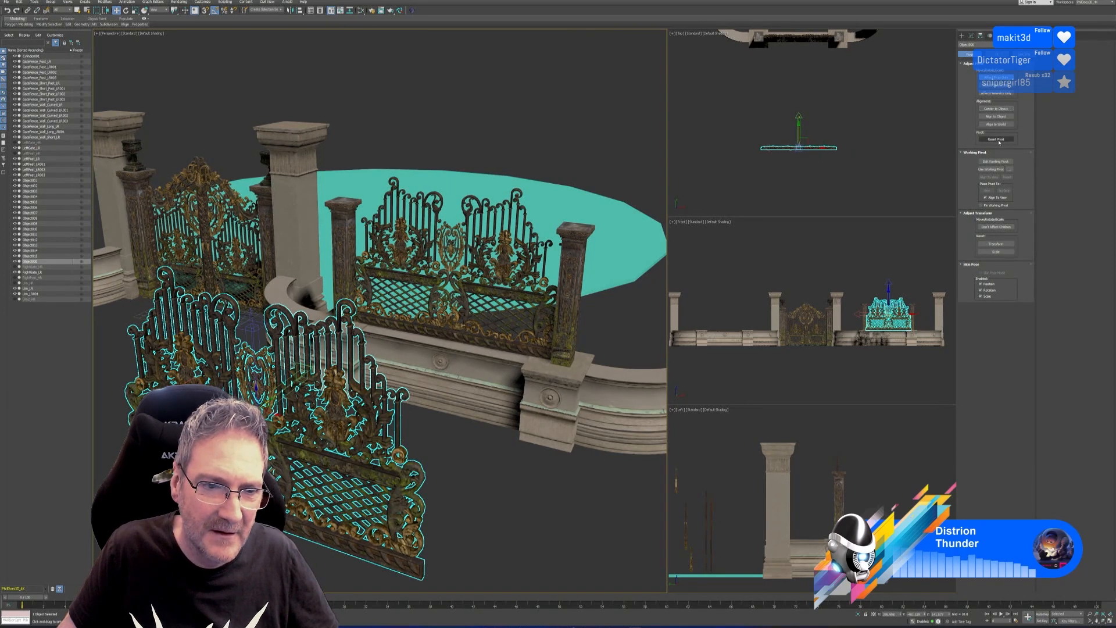
{"action": "left_click", "coordinate": [998, 140]}
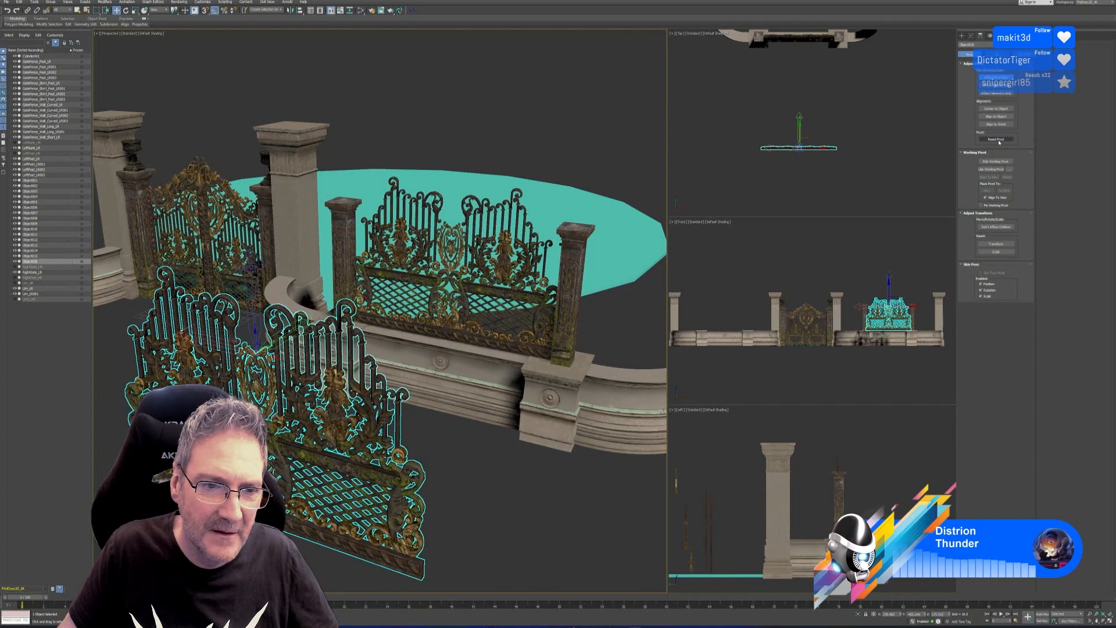
{"action": "left_click", "coordinate": [996, 108]}
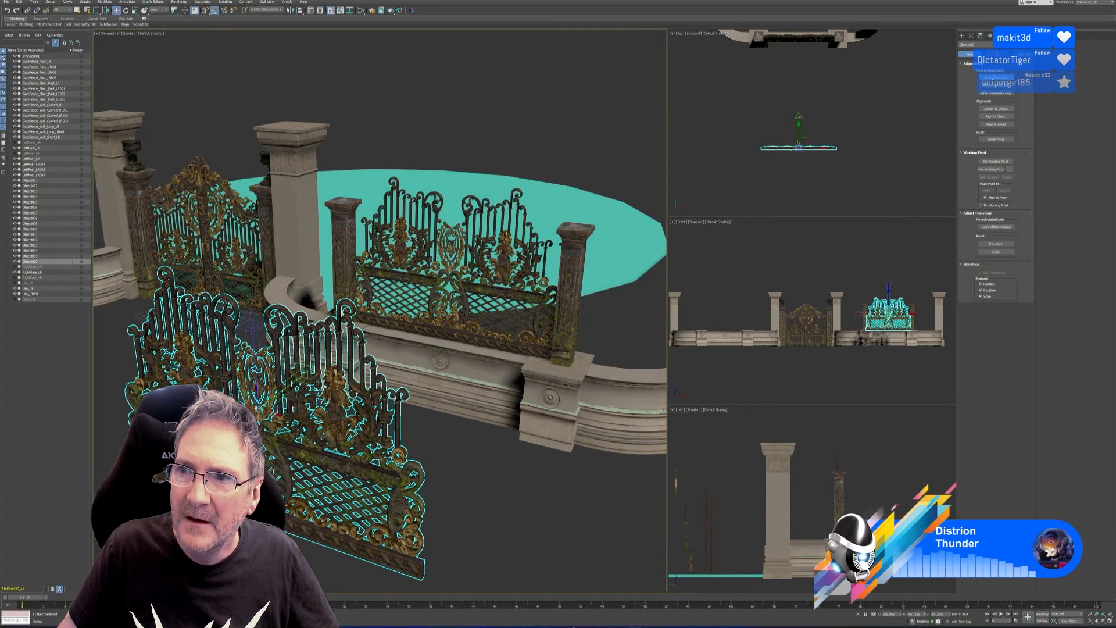
- Reset the combined fence panel's XForm and collapse its entire modifier stack into an Editable Poly
{"action": "left_click", "coordinate": [1009, 36]}
{"action": "left_click", "coordinate": [996, 109]}
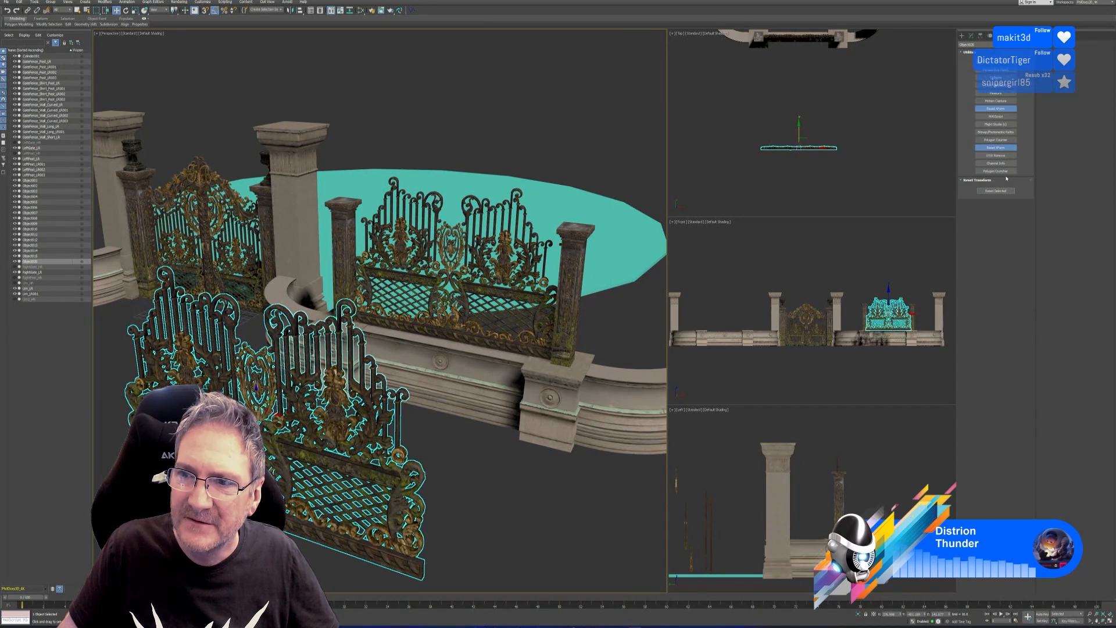
{"action": "left_click", "coordinate": [997, 192]}
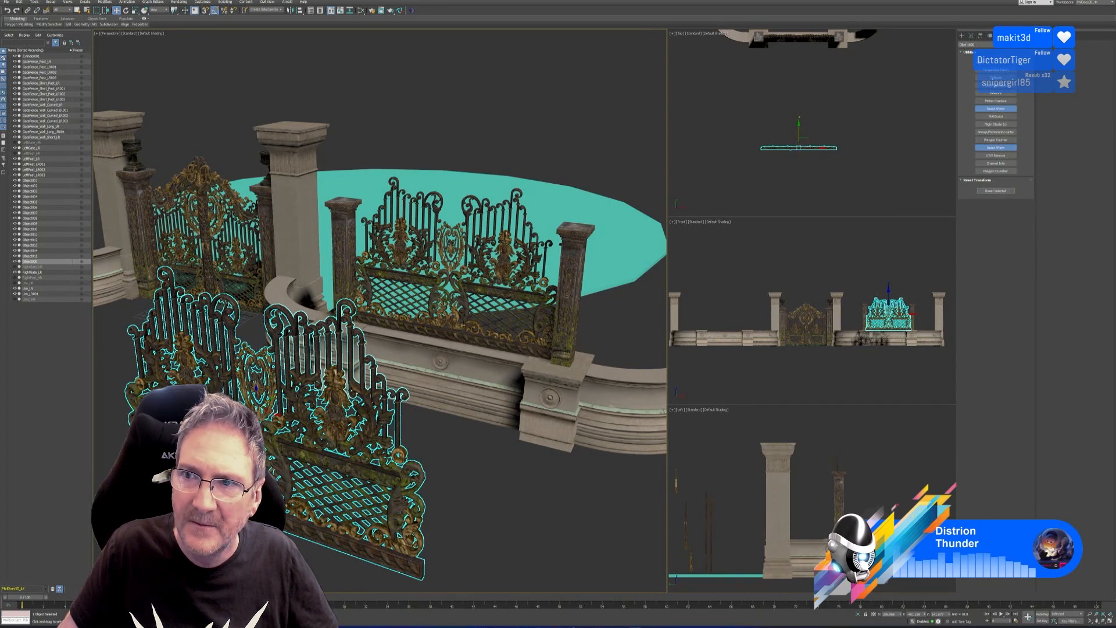
{"action": "left_click", "coordinate": [970, 36]}
{"action": "right_click", "coordinate": [981, 156]}
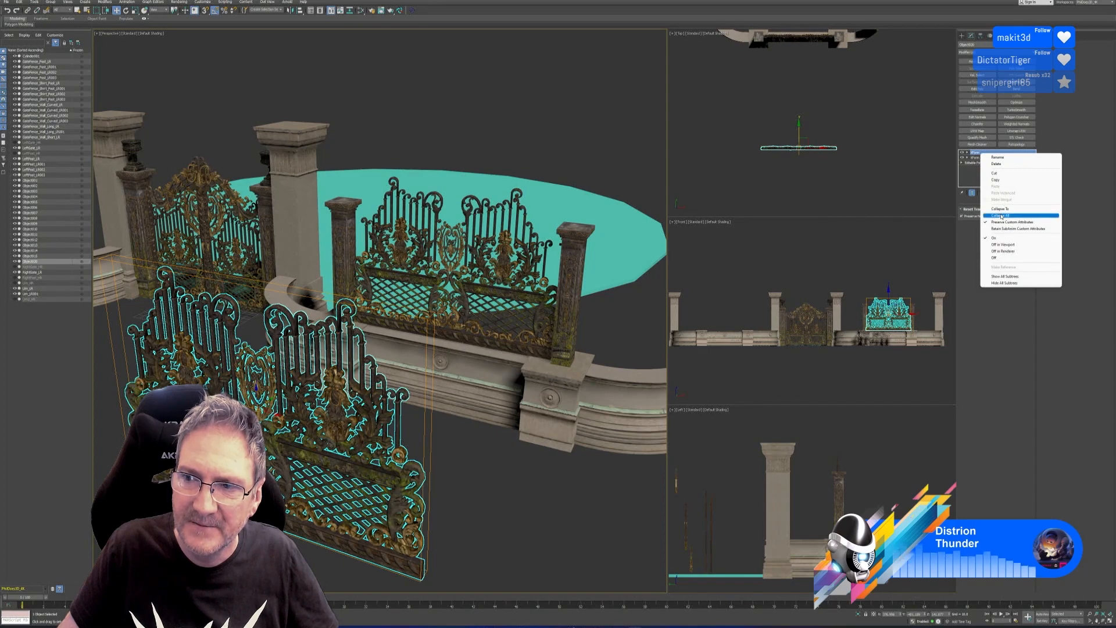
{"action": "left_click", "coordinate": [999, 214]}
{"action": "left_click", "coordinate": [585, 329]}
{"action": "middle_click_drag", "start_coordinate": [581, 337], "coordinate": [535, 355], "text": "alt"}
{"action": "left_click", "coordinate": [535, 356]}
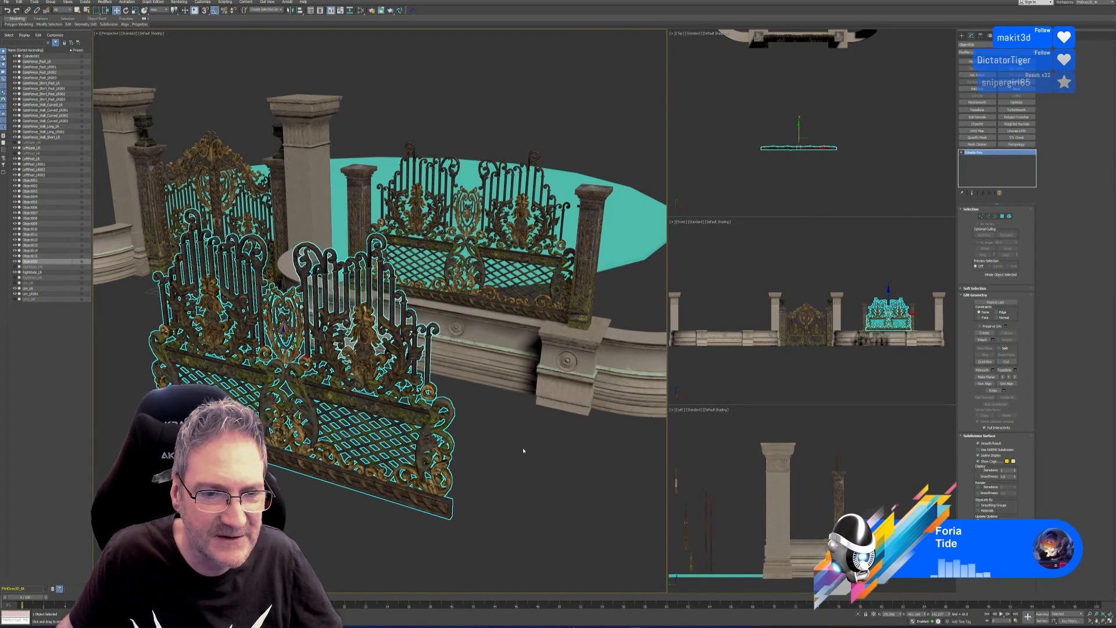
{"action": "middle_click_drag", "start_coordinate": [523, 450], "coordinate": [515, 450]}
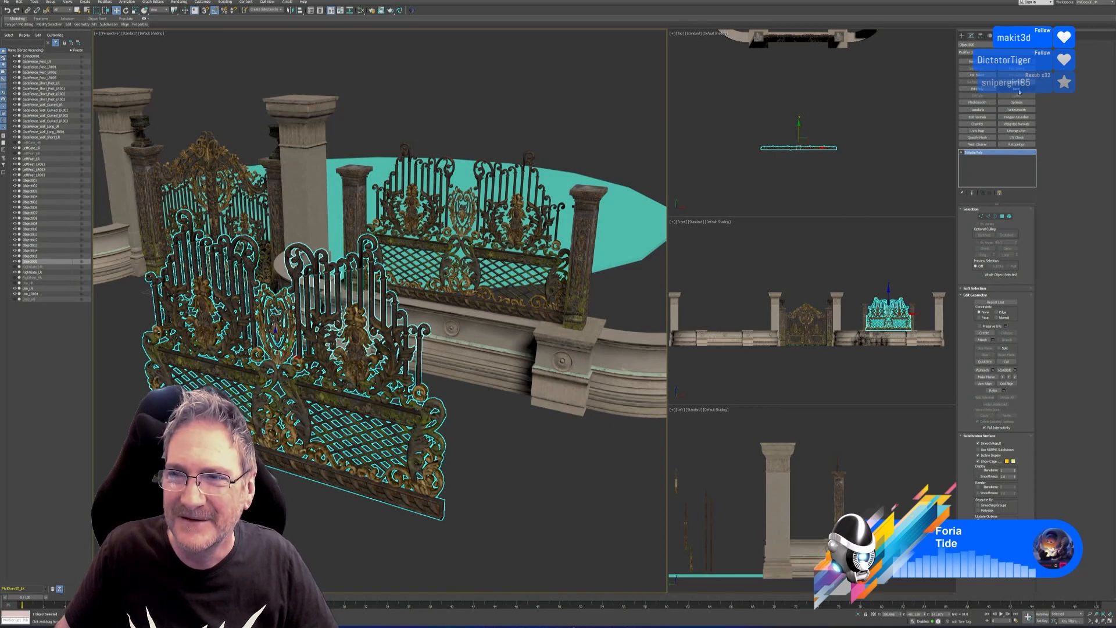
- Apply a Bend modifier to the panel and move the panel over the curved wall section beside the large gate pillar
{"action": "left_click", "coordinate": [1017, 89]}
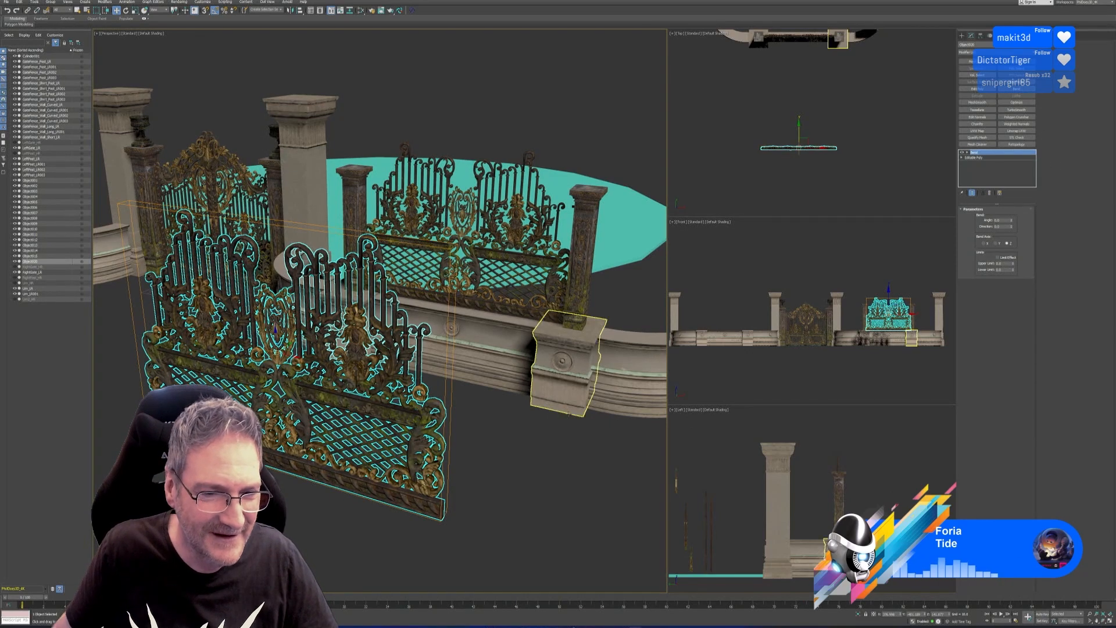
{"action": "mouse_move", "coordinate": [563, 412]}
{"action": "middle_mouse_down"}
{"action": "mouse_move", "coordinate": [563, 429]}
{"action": "mouse_move", "coordinate": [558, 396]}
{"action": "middle_mouse_up"}
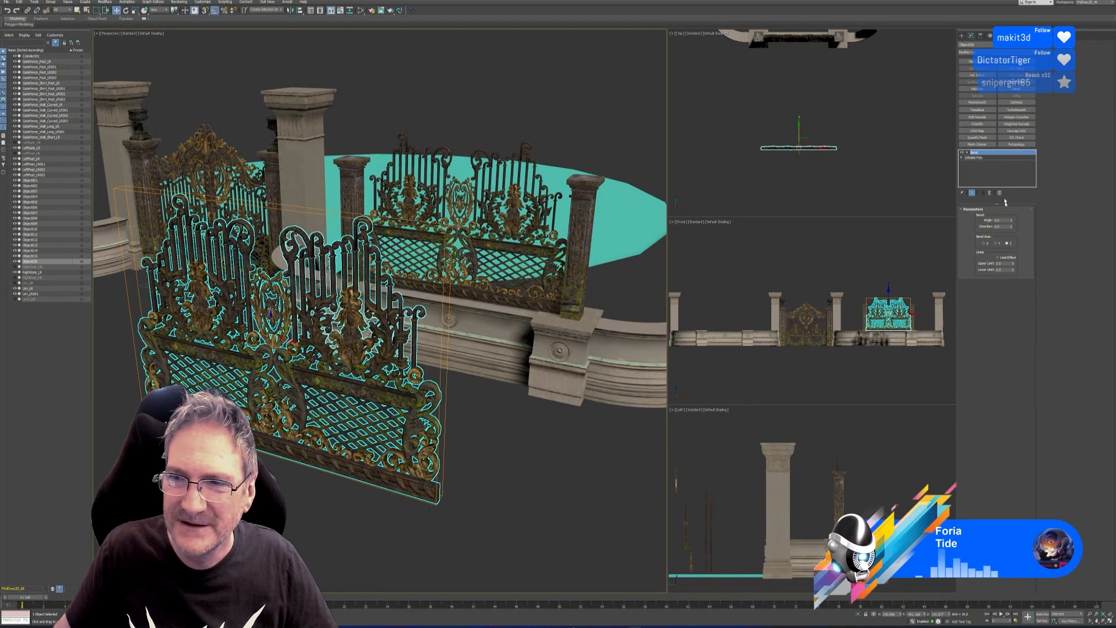
{"action": "middle_click_drag", "start_coordinate": [835, 121], "coordinate": [835, 158]}
{"action": "scroll", "coordinate": [830, 146], "scroll_direction": "down", "scroll_amount": 1}
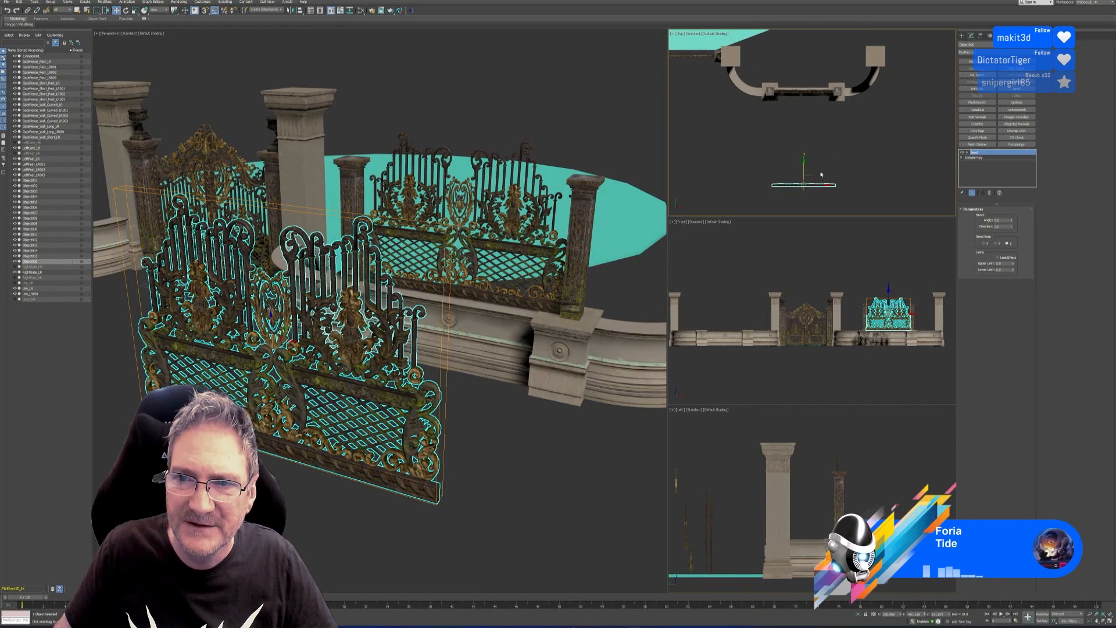
{"action": "left_click_drag", "start_coordinate": [813, 177], "coordinate": [752, 73]}
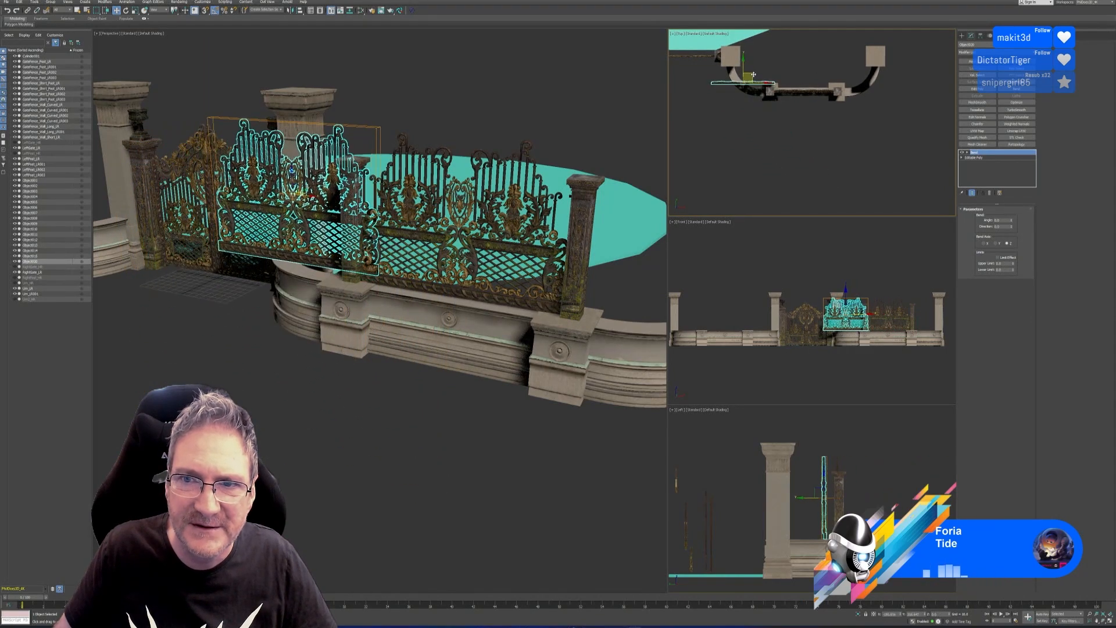
{"action": "middle_click_drag", "start_coordinate": [393, 344], "coordinate": [486, 378]}
{"action": "scroll", "coordinate": [486, 378], "scroll_direction": "up", "scroll_amount": 2}
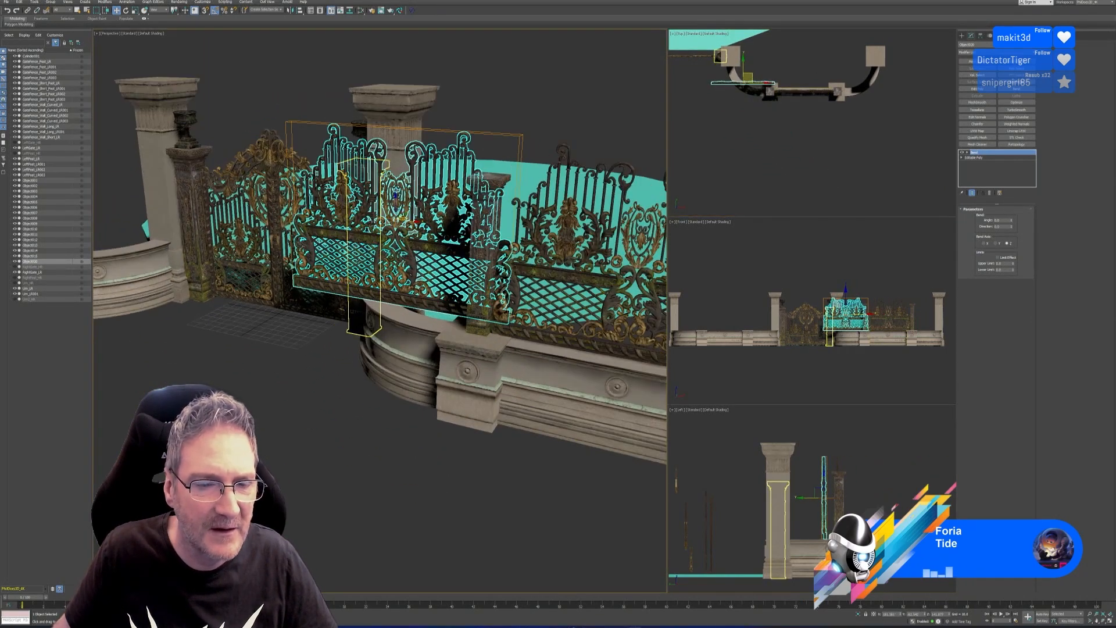
{"action": "middle_click_drag", "start_coordinate": [456, 433], "coordinate": [475, 438], "text": "alt"}
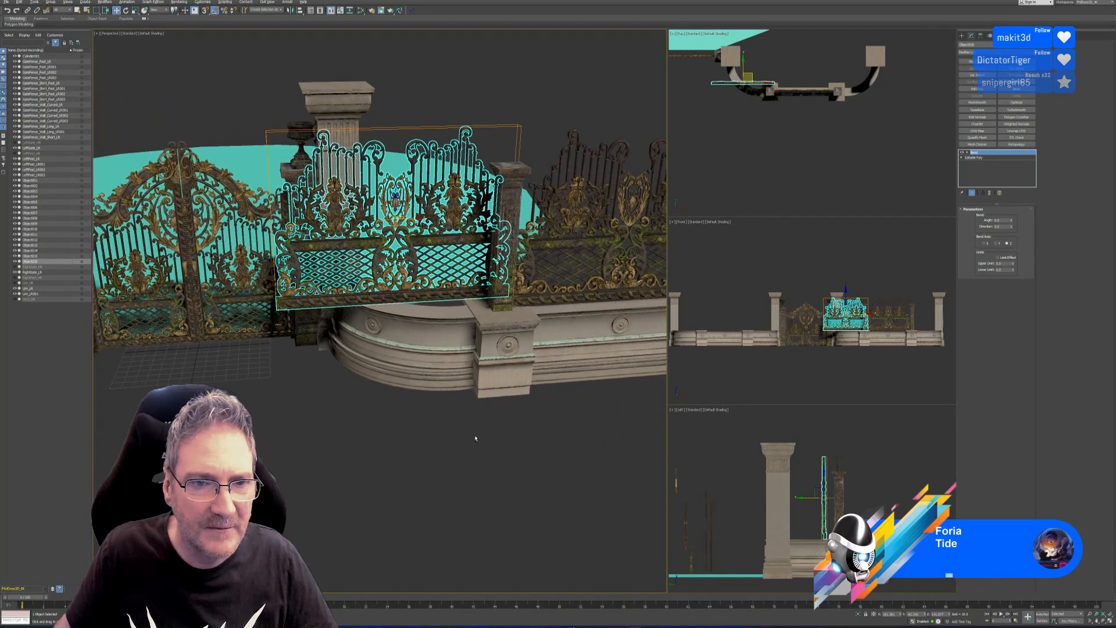
- Increase the Bend angle, try the Y bend axis, and set the bend axis to X
{"action": "left_click_drag", "start_coordinate": [1011, 220], "coordinate": [1010, 216]}
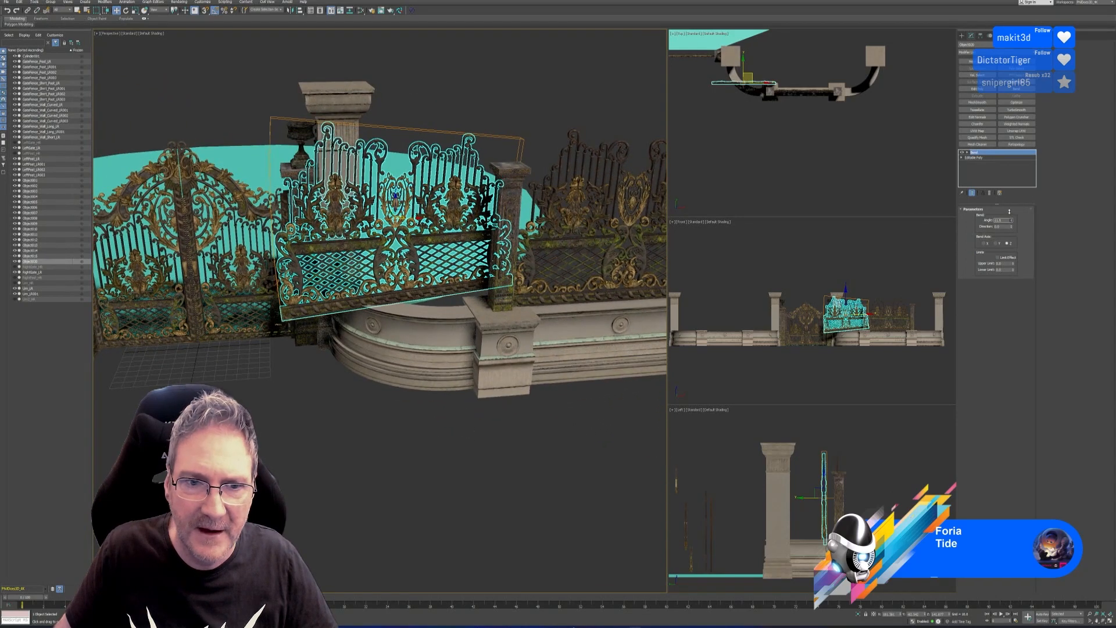
{"action": "left_click", "coordinate": [997, 244]}
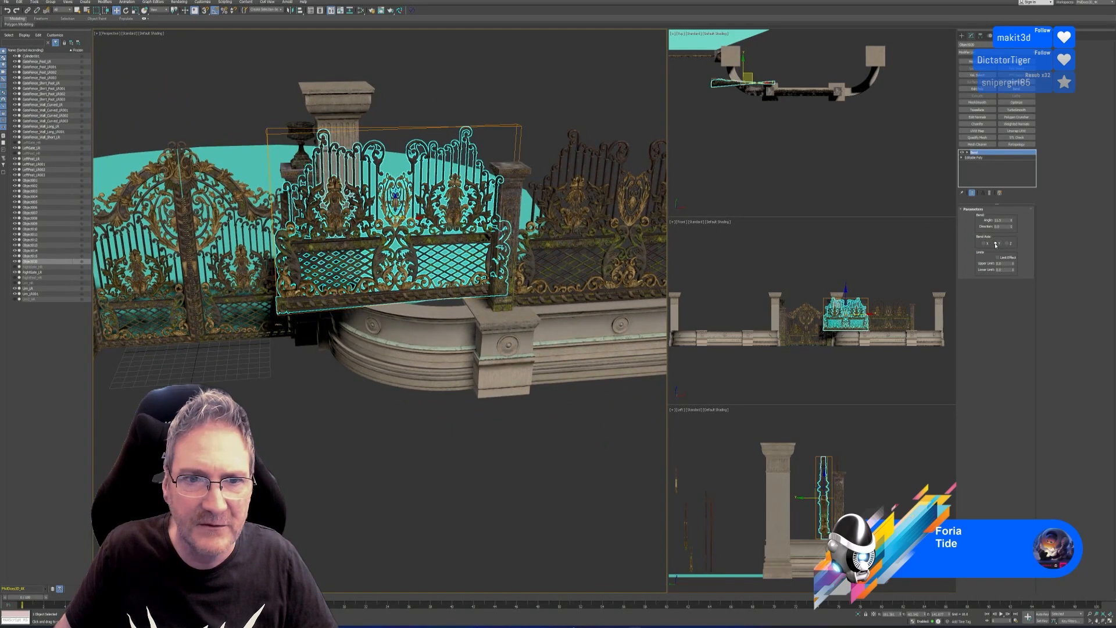
{"action": "left_click", "coordinate": [984, 244]}
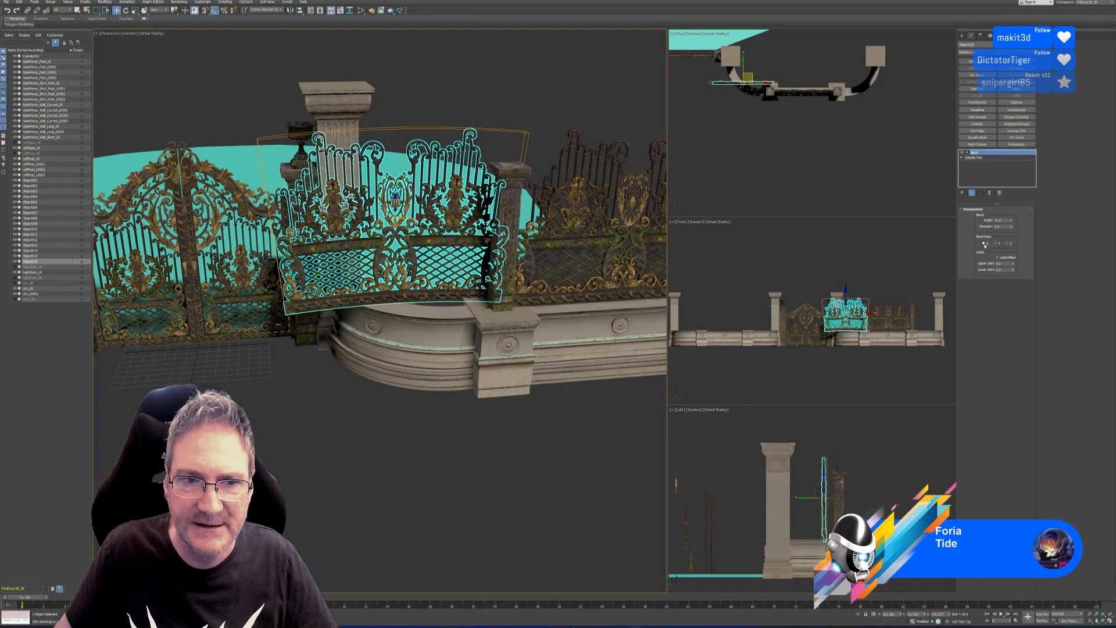
{"action": "left_click_drag", "start_coordinate": [1012, 220], "coordinate": [996, 204]}
- Rotate the Bend modifier's gizmo so the panel curves horizontally instead of vertically
{"action": "left_click", "coordinate": [968, 153]}
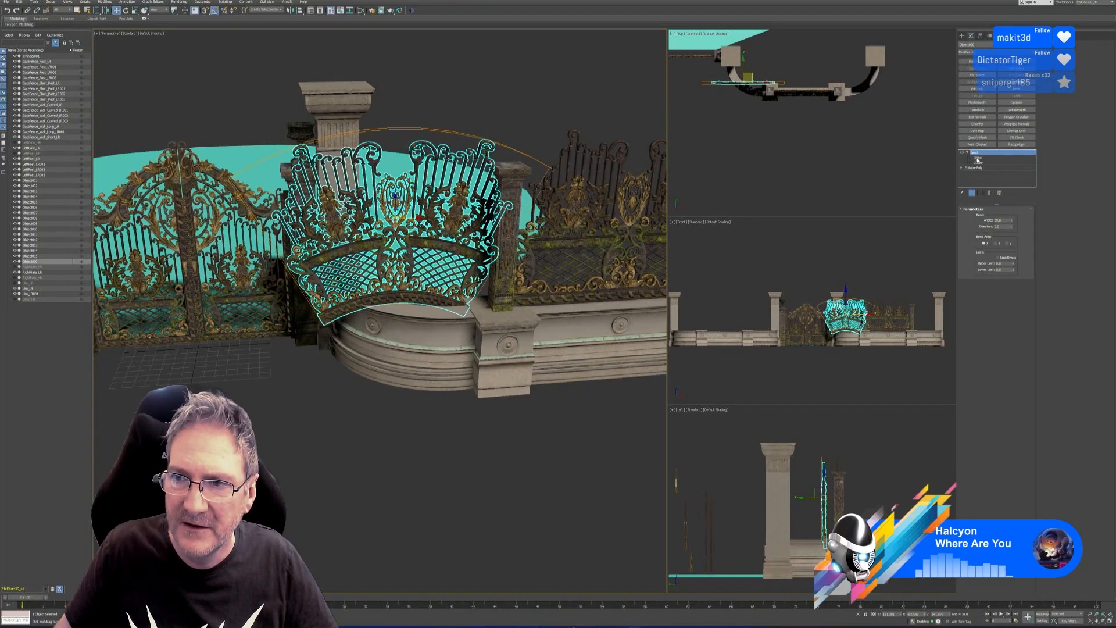
{"action": "left_click", "coordinate": [977, 157]}
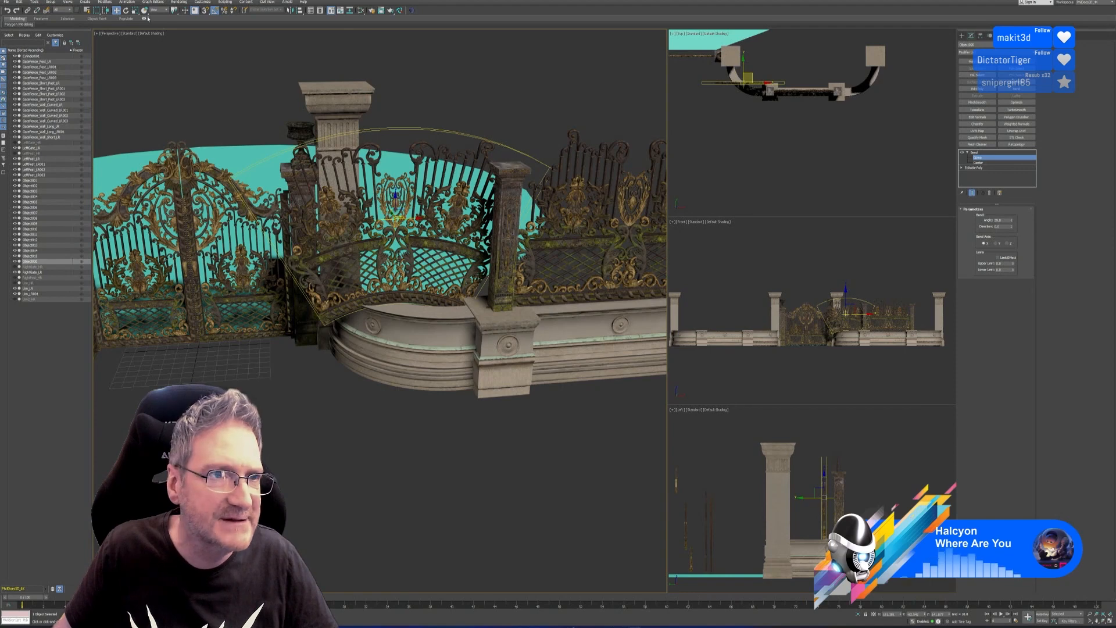
{"action": "key", "text": "e"}
{"action": "left_click_drag", "start_coordinate": [416, 172], "coordinate": [398, 205]}
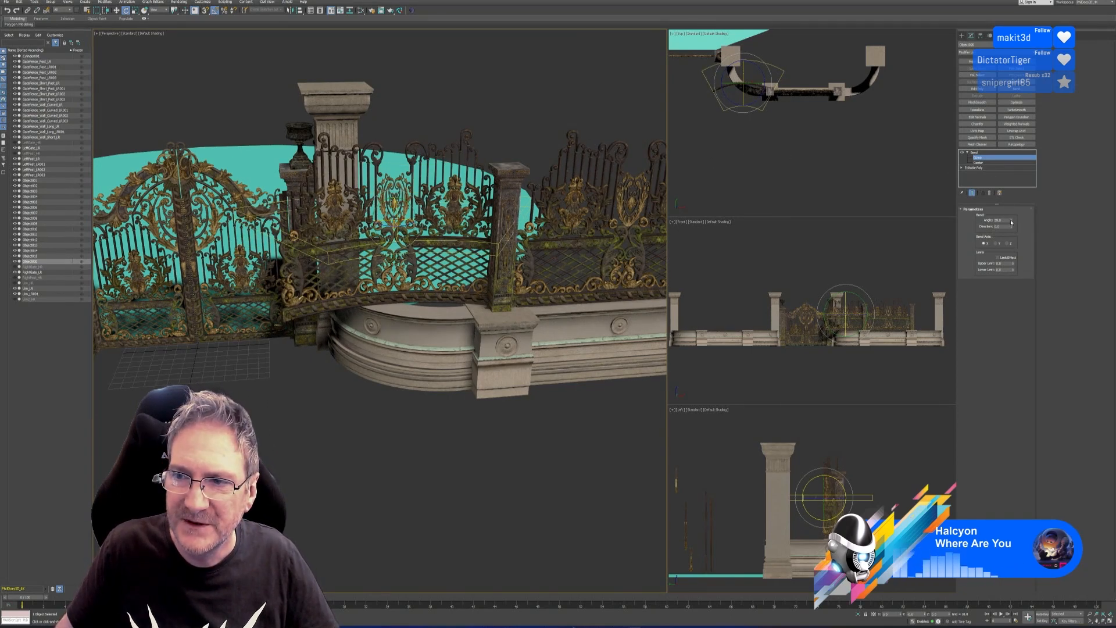
- Lower the Bend angle to a negative value so the panel bows outward like the curved wall, and leave gizmo editing
{"action": "left_click_drag", "start_coordinate": [1011, 222], "coordinate": [1001, 335]}
{"action": "middle_click_drag", "start_coordinate": [806, 141], "coordinate": [828, 163]}
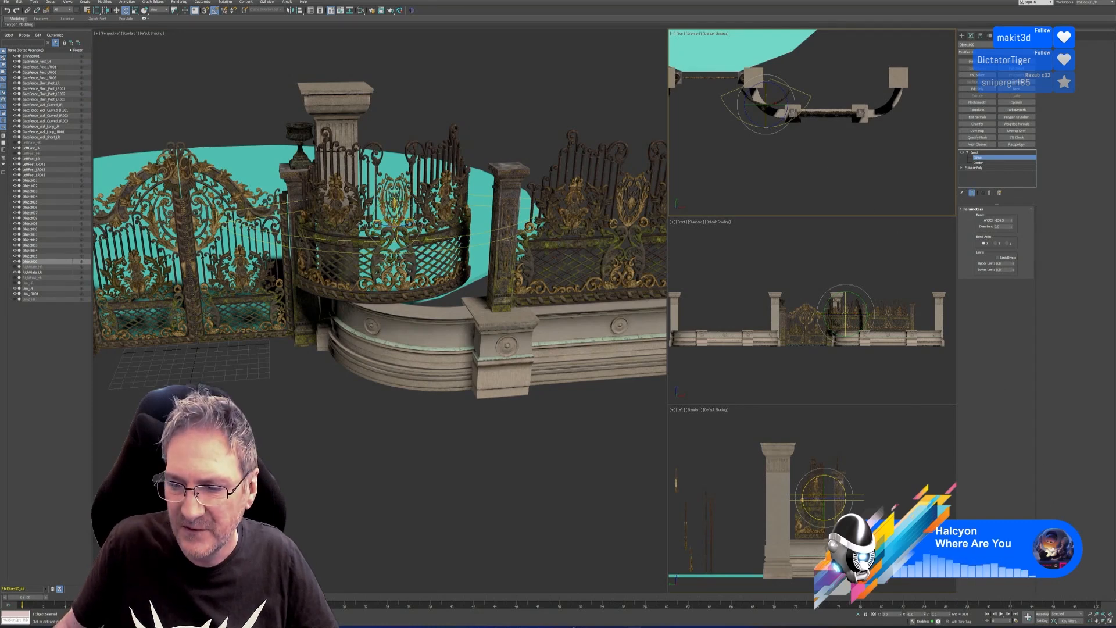
{"action": "key", "text": "alt+w"}
{"action": "scroll", "coordinate": [581, 230], "scroll_direction": "up", "scroll_amount": 1}
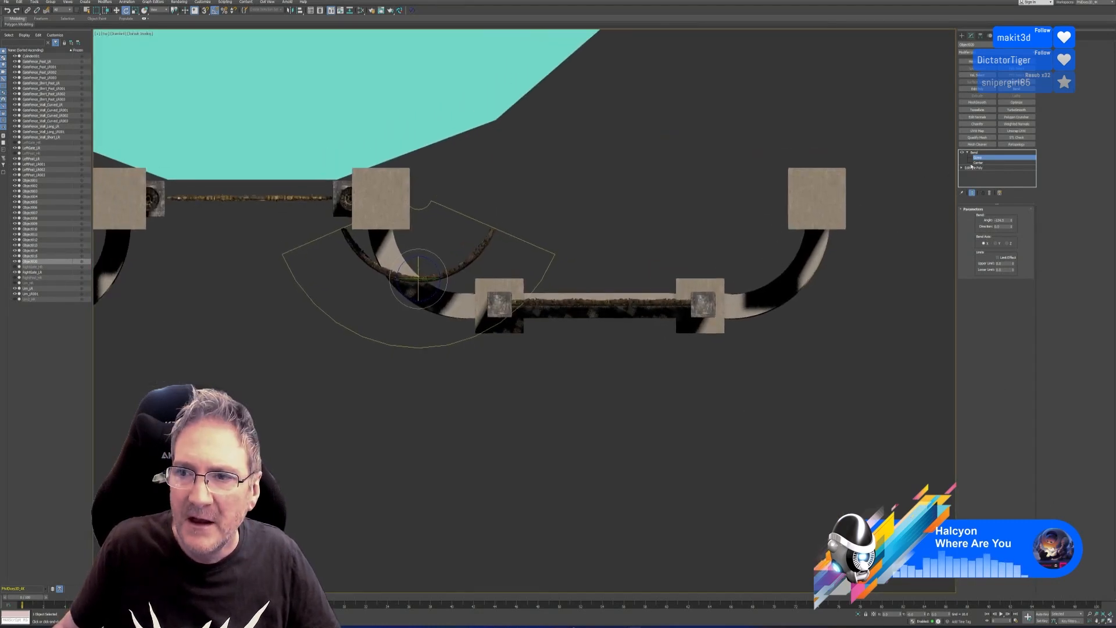
{"action": "left_click", "coordinate": [974, 153]}
{"action": "left_click", "coordinate": [968, 152]}
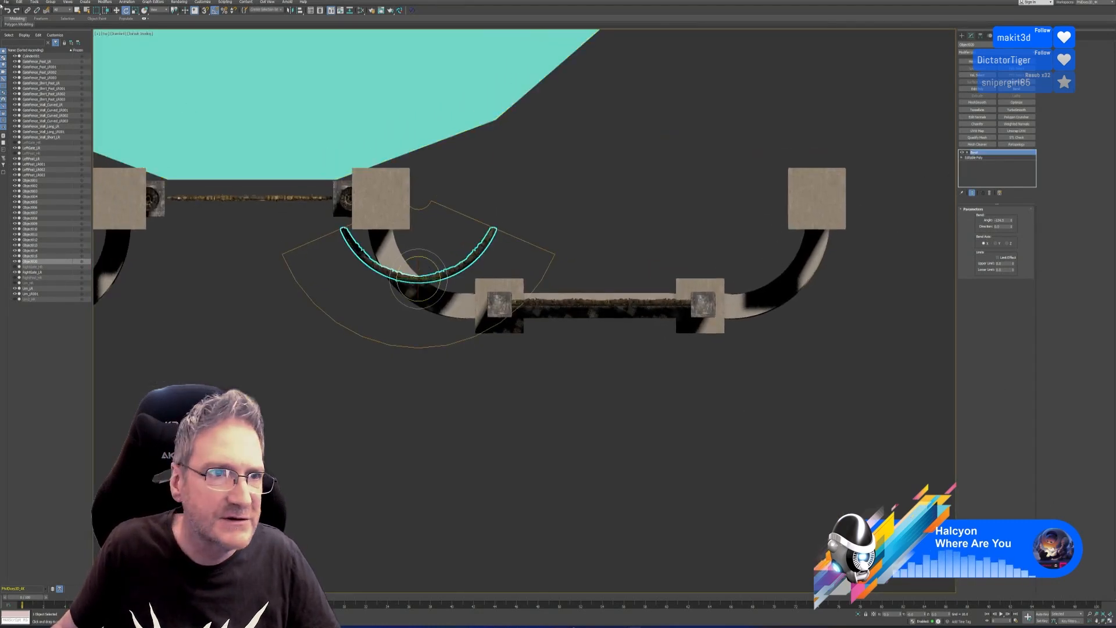
- Rotate the bent panel in the top view so its arc follows the curved wall between the pillar and the post
{"action": "middle_click_drag", "start_coordinate": [441, 203], "coordinate": [450, 211]}
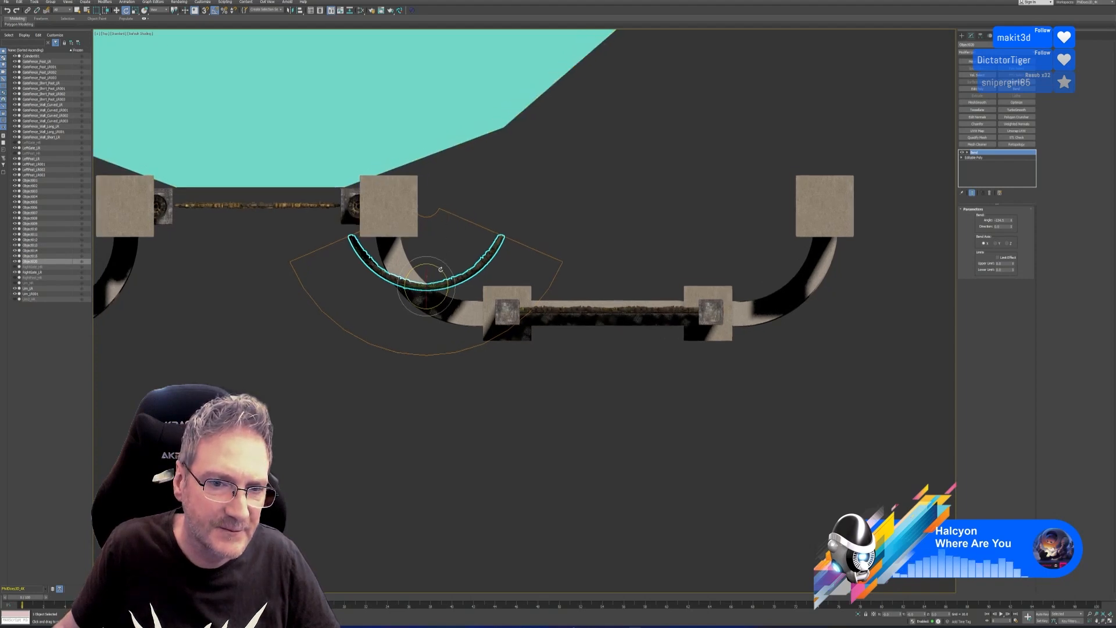
{"action": "left_click_drag", "start_coordinate": [440, 269], "coordinate": [443, 271]}
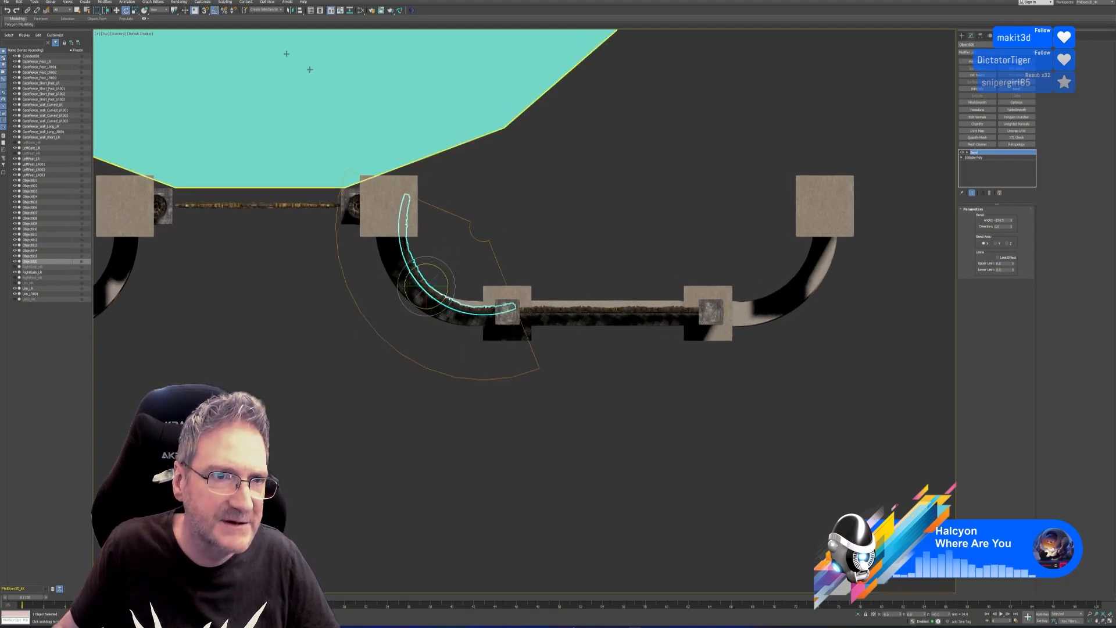
{"action": "middle_click_drag", "start_coordinate": [483, 189], "coordinate": [523, 184]}
{"action": "scroll", "coordinate": [483, 261], "scroll_direction": "up", "scroll_amount": 2}
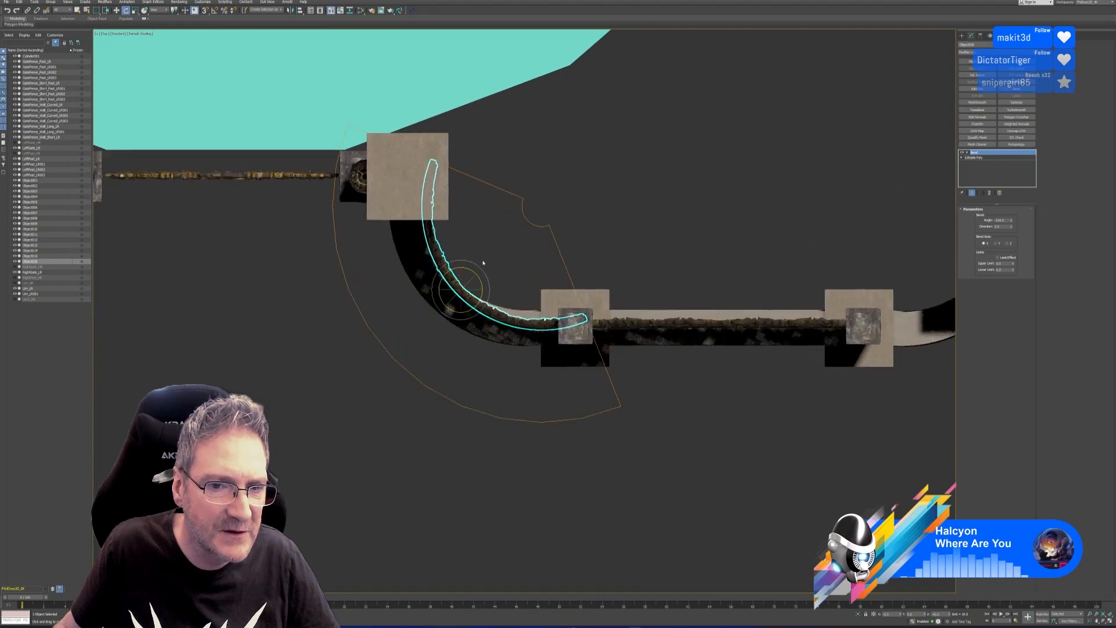
{"action": "left_click_drag", "start_coordinate": [465, 272], "coordinate": [469, 268]}
- Move the bent panel in the top view onto the curved wall and check its fit in the perspective view
{"action": "left_click", "coordinate": [117, 11]}
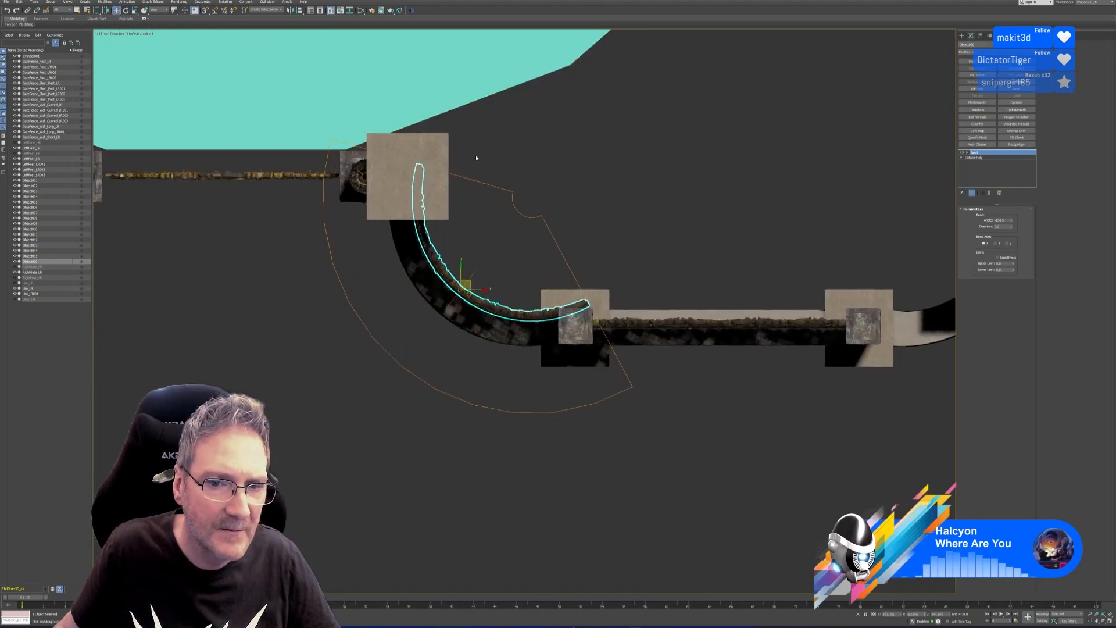
{"action": "middle_click_drag", "start_coordinate": [480, 183], "coordinate": [476, 183]}
{"action": "left_click_drag", "start_coordinate": [464, 279], "coordinate": [451, 294]}
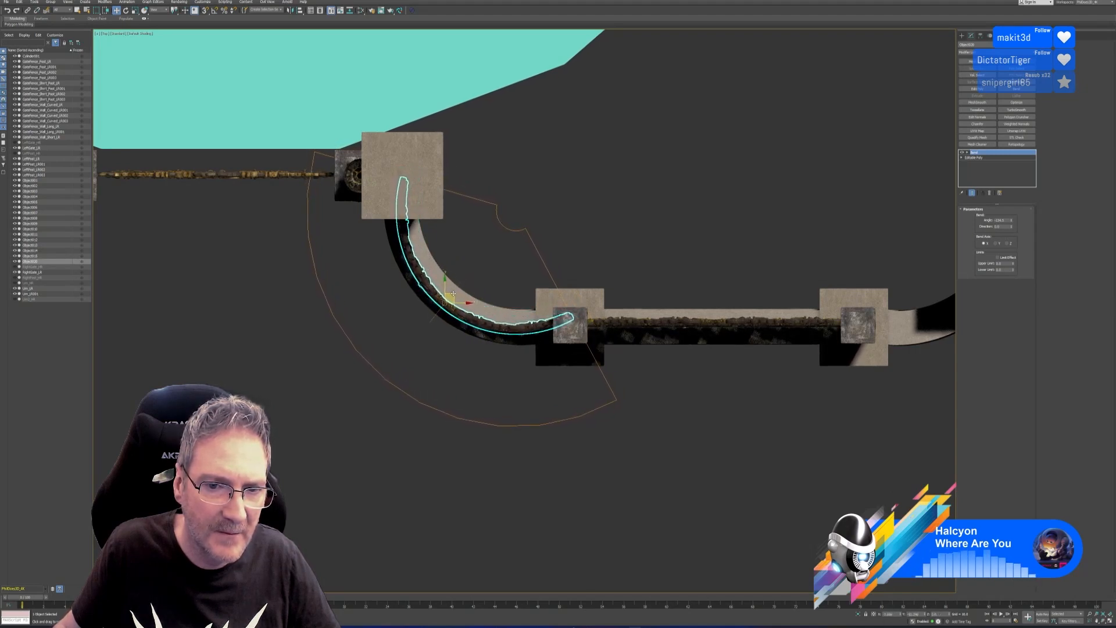
{"action": "left_click", "coordinate": [1109, 621]}
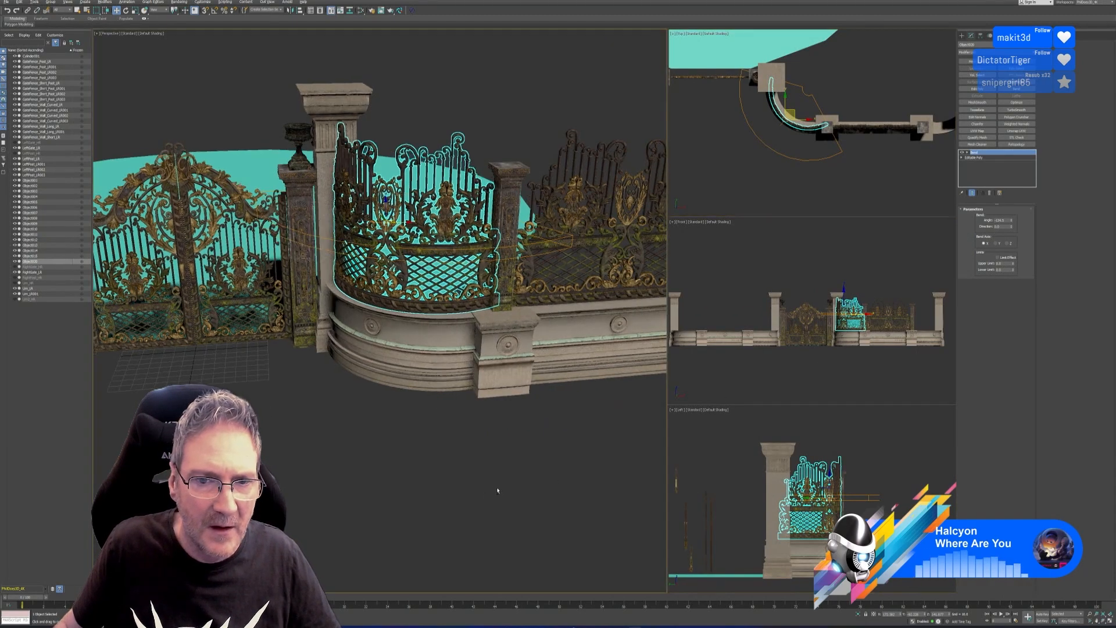
{"action": "mouse_move", "coordinate": [491, 496]}
{"action": "middle_mouse_down", "text": "alt"}
{"action": "mouse_move", "coordinate": [513, 479]}
{"action": "mouse_move", "coordinate": [499, 483]}
{"action": "middle_mouse_up", "text": "alt"}
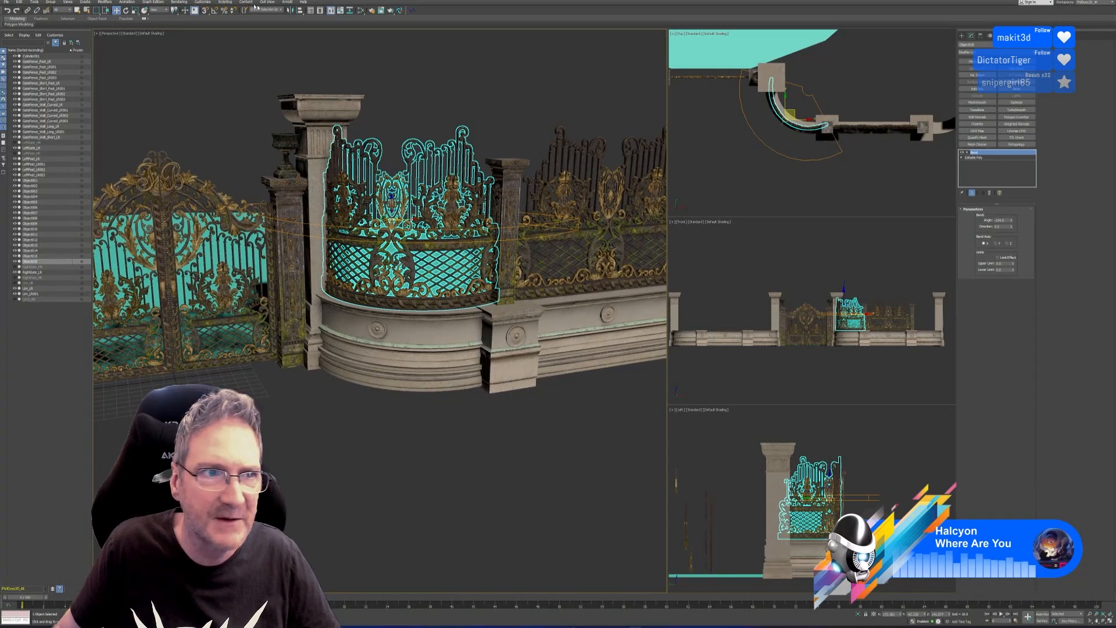
- Activate scaling for the bent panel, try the Screen, World and Parent reference coordinate systems, and set it to Local
{"action": "left_click", "coordinate": [135, 10]}
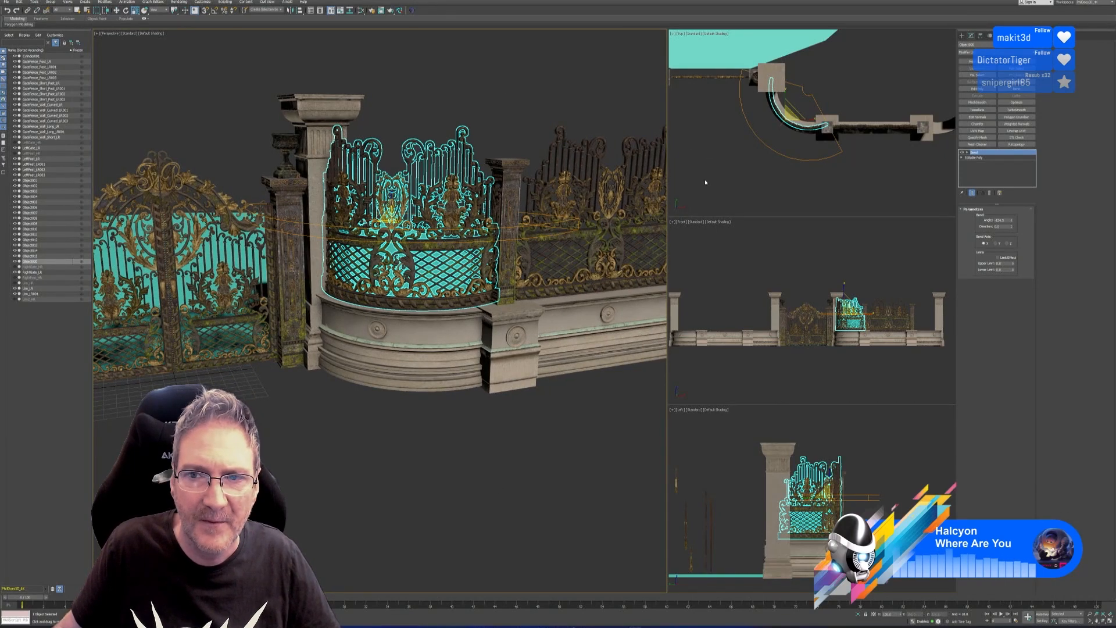
{"action": "middle_click_drag", "start_coordinate": [490, 438], "coordinate": [505, 461], "text": "alt"}
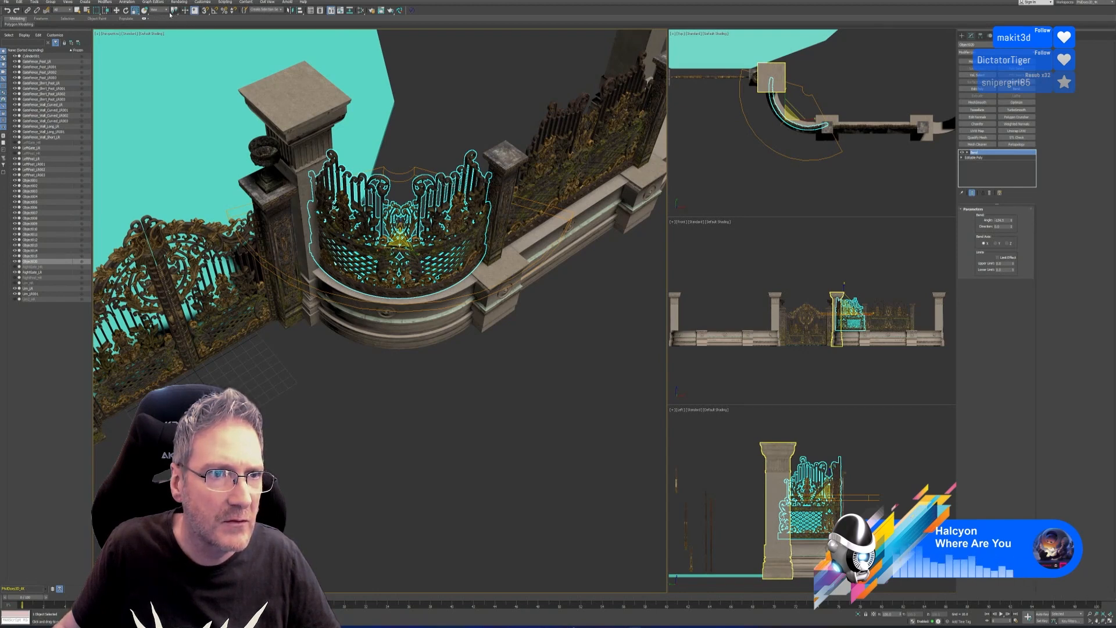
{"action": "left_click", "coordinate": [167, 10]}
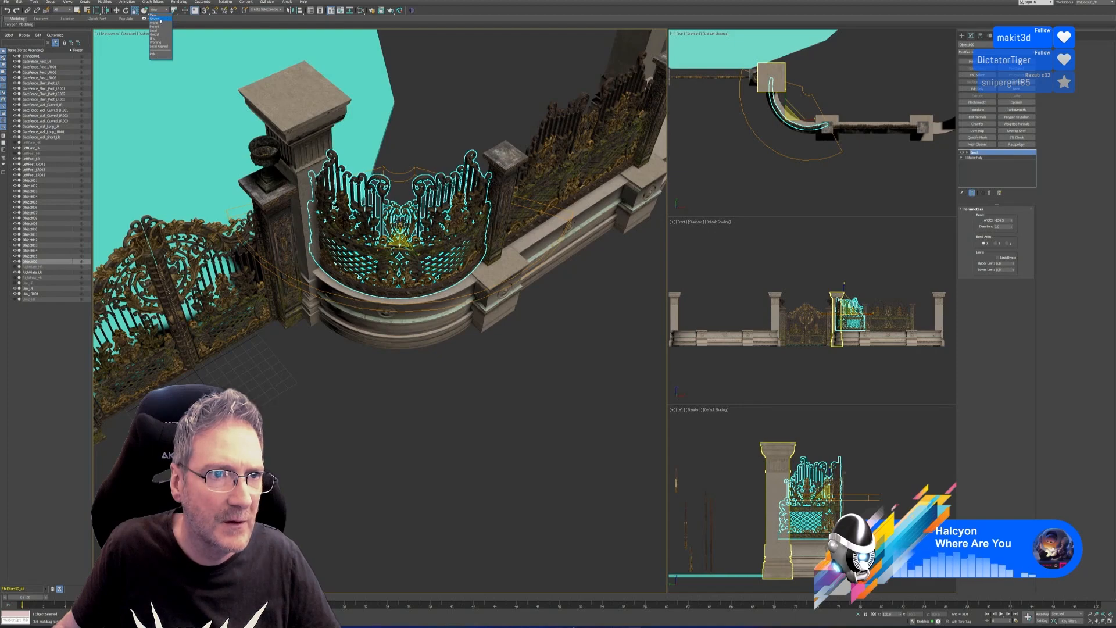
{"action": "left_click", "coordinate": [161, 20]}
{"action": "middle_click_drag", "start_coordinate": [442, 350], "coordinate": [466, 419], "text": "alt"}
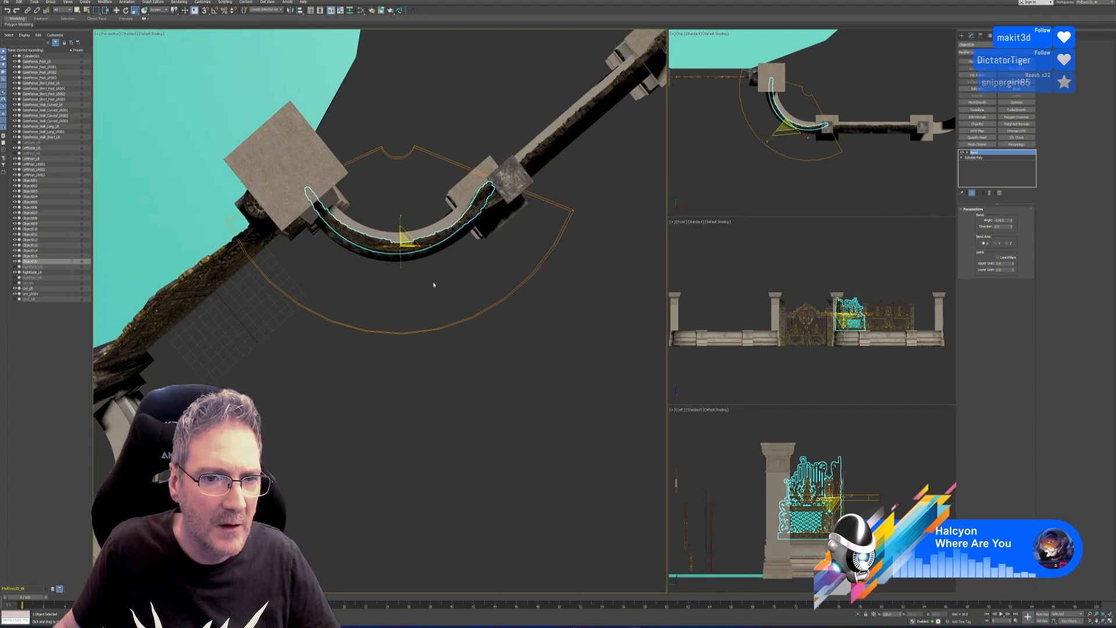
{"action": "left_click", "coordinate": [164, 12]}
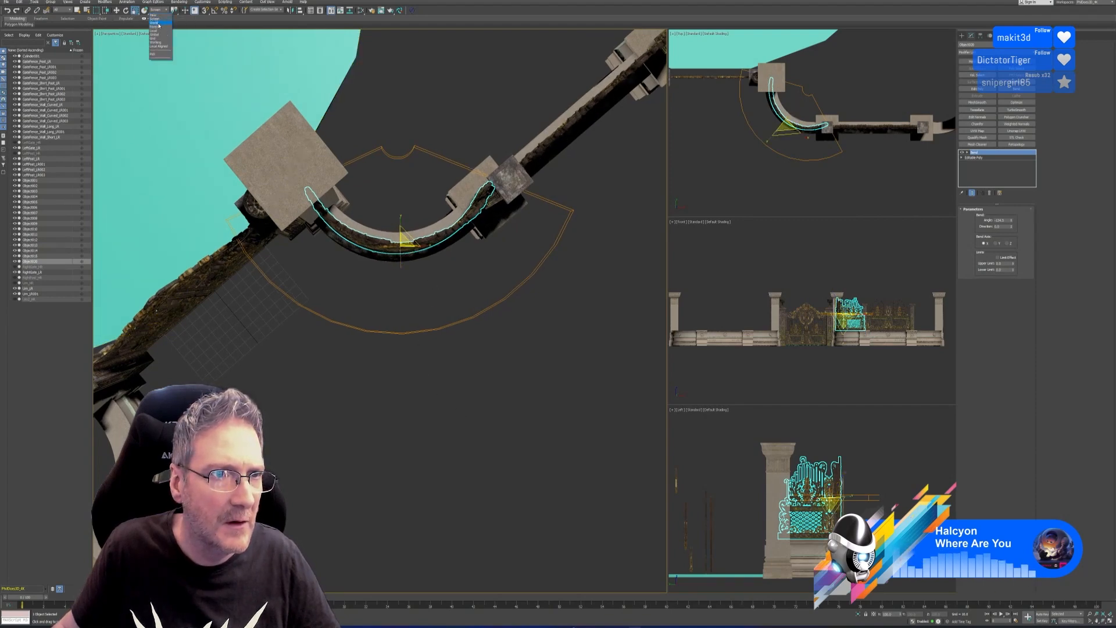
{"action": "left_click", "coordinate": [159, 24]}
{"action": "left_click", "coordinate": [158, 11]}
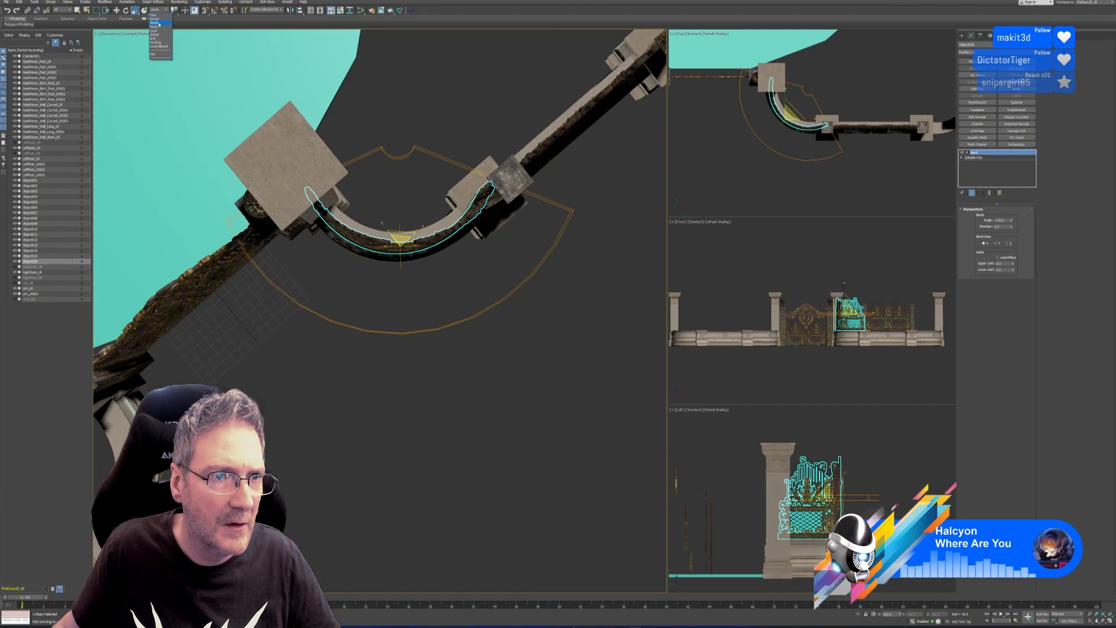
{"action": "left_click", "coordinate": [157, 27]}
{"action": "left_click", "coordinate": [159, 11]}
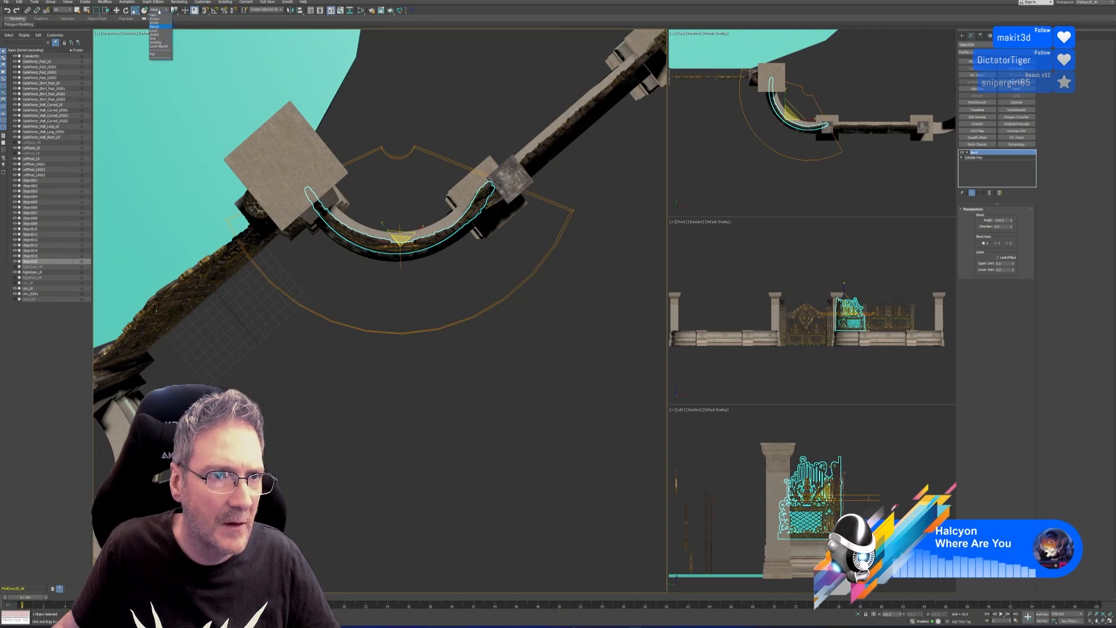
{"action": "left_click", "coordinate": [156, 30]}
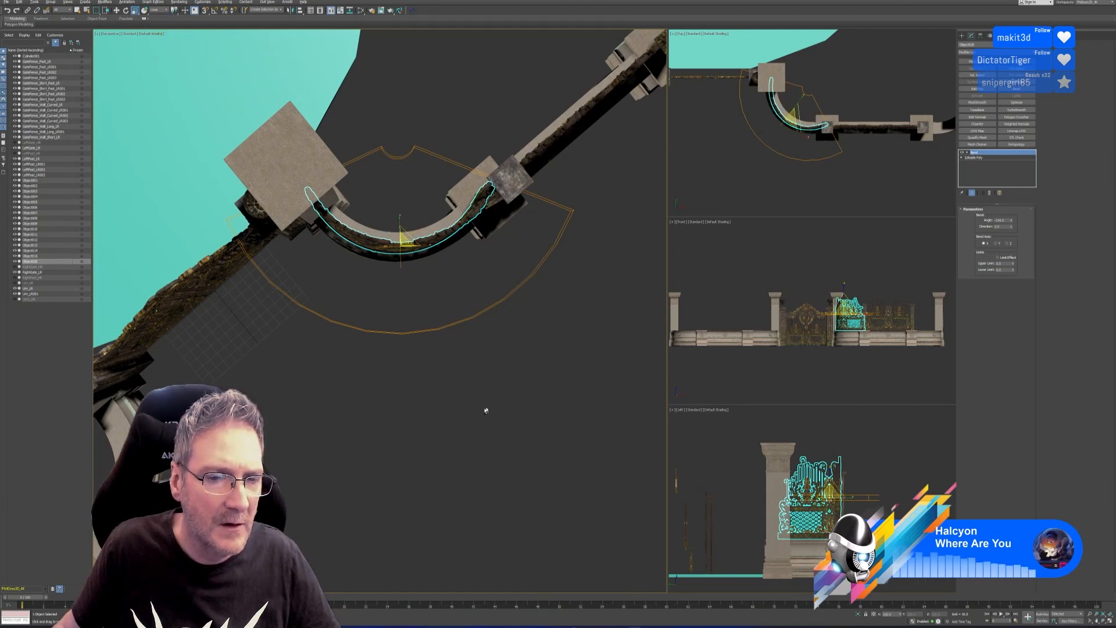
- Turn off the Bend modifier temporarily, scale the straightened panel slightly shorter along its local length, and turn the bend back on
{"action": "middle_click_drag", "start_coordinate": [481, 378], "coordinate": [480, 386], "text": "alt"}
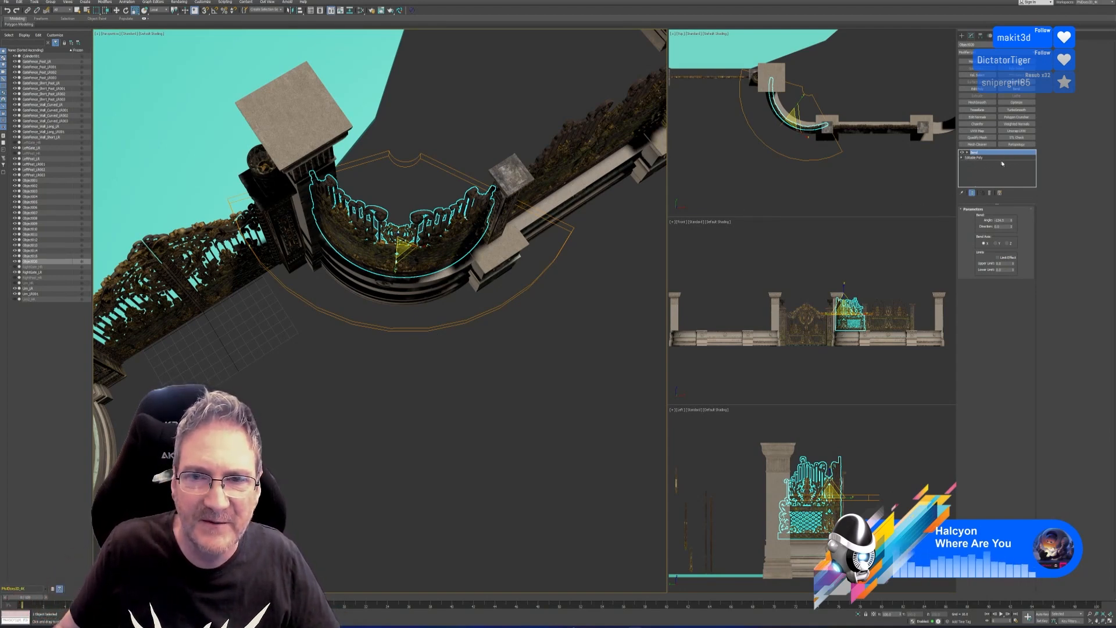
{"action": "left_click", "coordinate": [963, 153]}
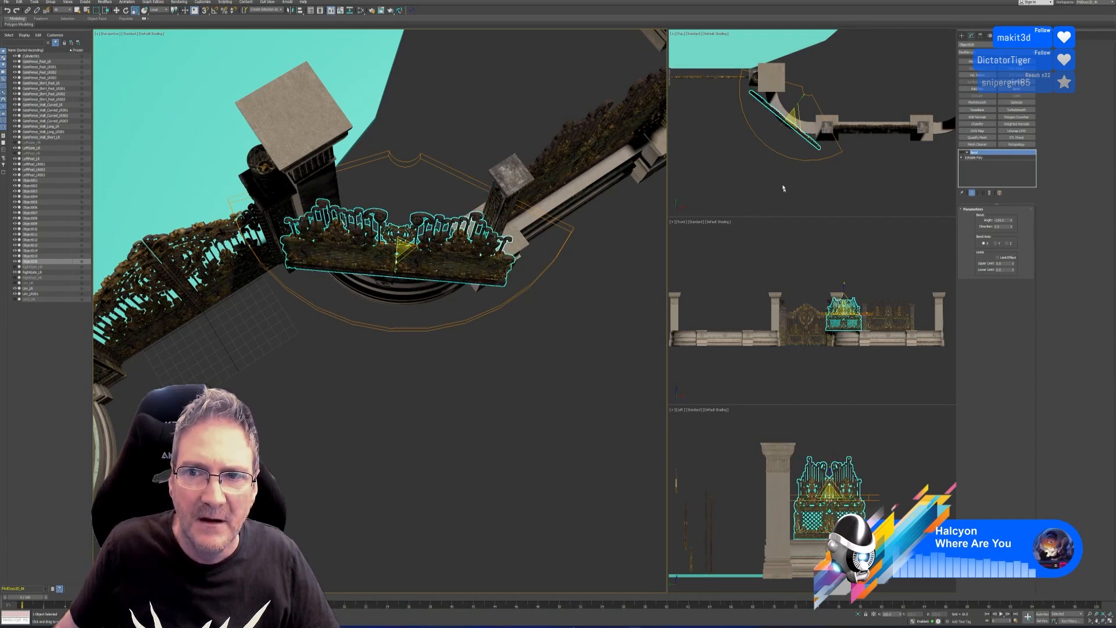
{"action": "middle_click_drag", "start_coordinate": [782, 188], "coordinate": [778, 181]}
{"action": "mouse_move", "coordinate": [505, 365]}
{"action": "middle_mouse_down", "text": "alt"}
{"action": "mouse_move", "coordinate": [510, 349]}
{"action": "mouse_move", "coordinate": [523, 372]}
{"action": "middle_mouse_up", "text": "alt"}
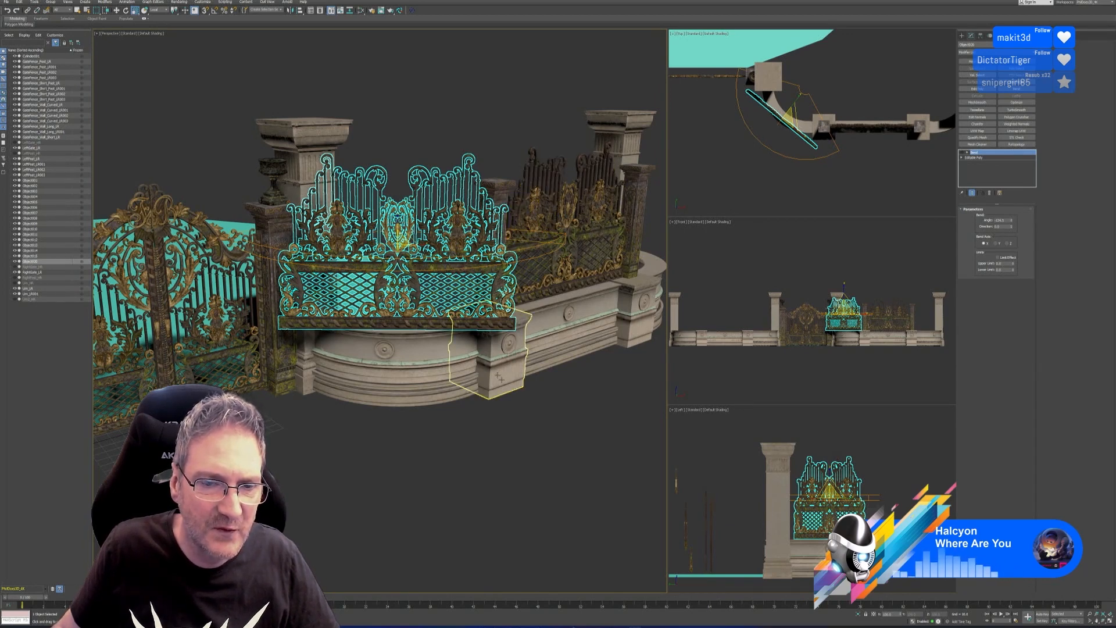
{"action": "middle_click_drag", "start_coordinate": [517, 395], "coordinate": [540, 475], "text": "alt"}
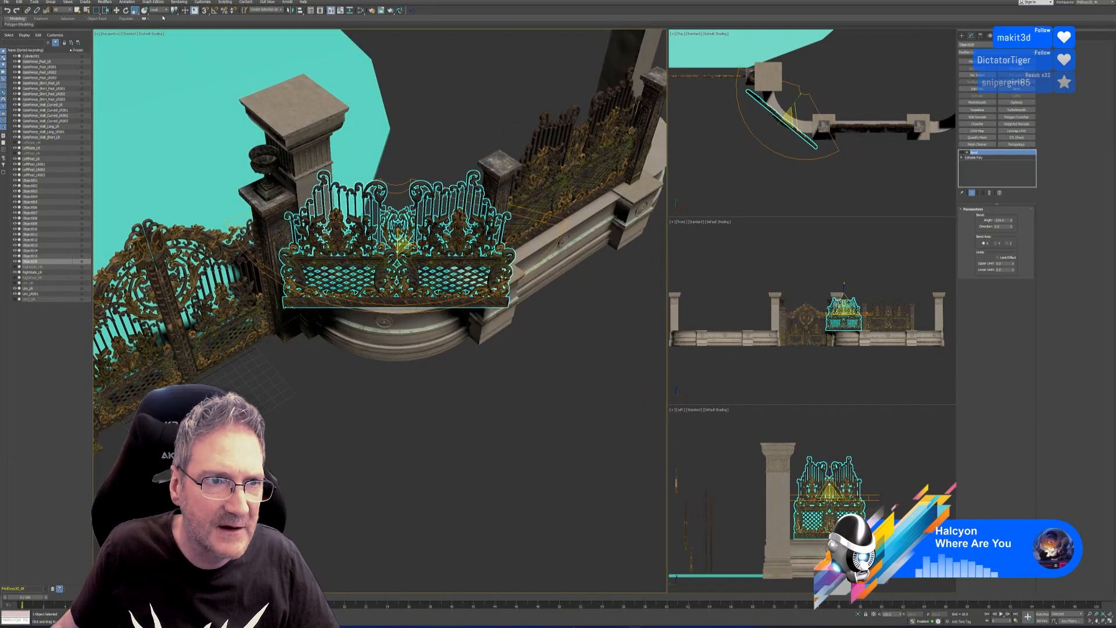
{"action": "middle_click_drag", "start_coordinate": [526, 532], "coordinate": [518, 522], "text": "alt"}
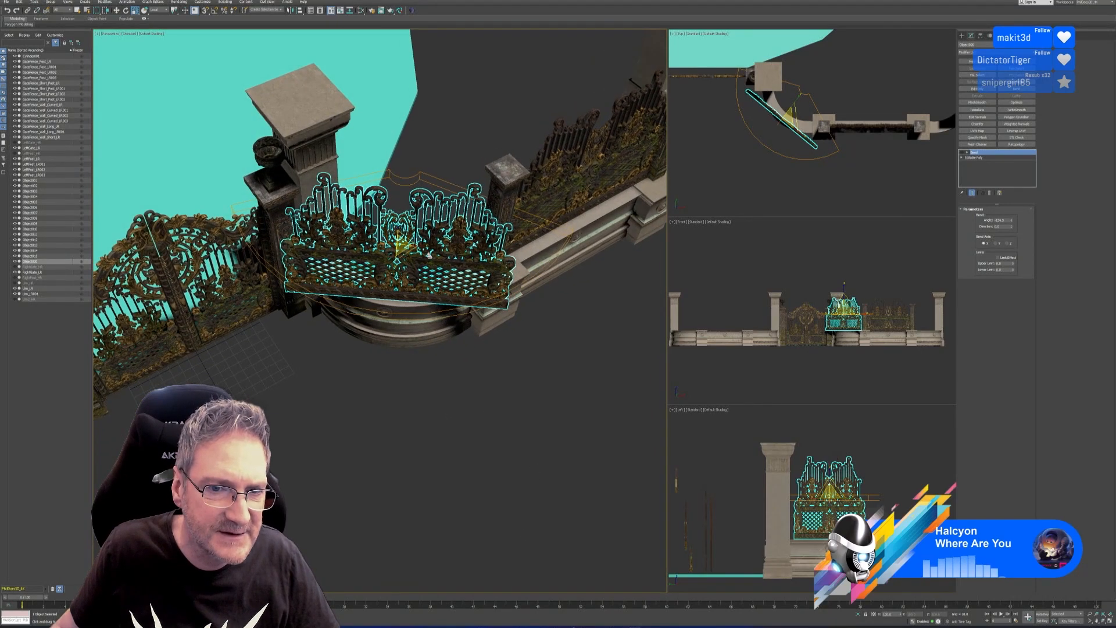
{"action": "left_click_drag", "start_coordinate": [425, 247], "coordinate": [421, 246]}
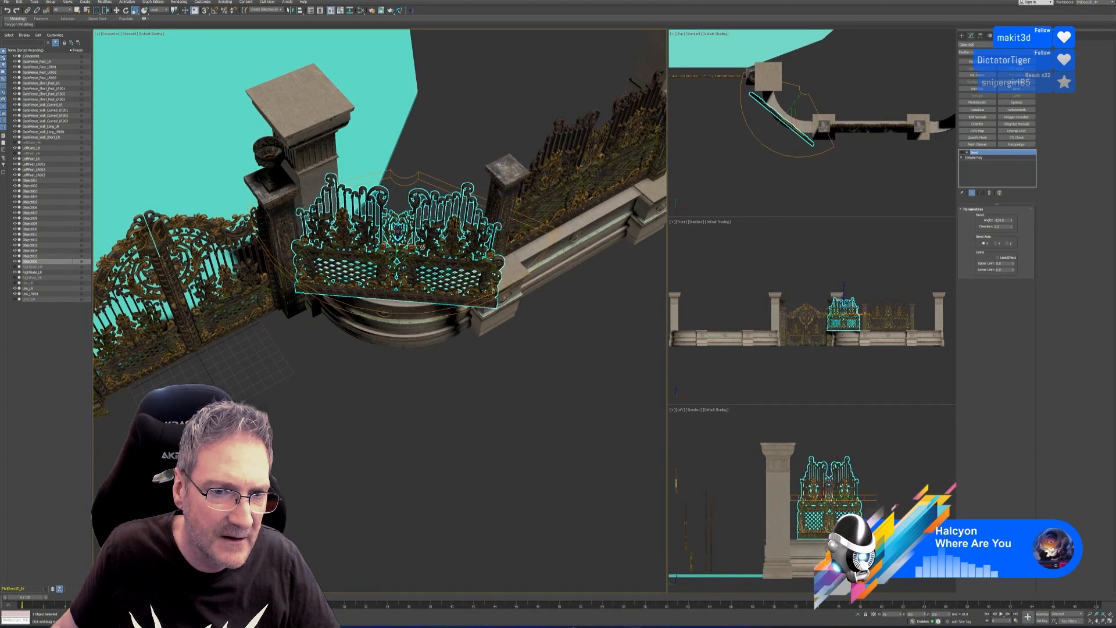
{"action": "left_click", "coordinate": [962, 153]}
{"action": "middle_click_drag", "start_coordinate": [556, 417], "coordinate": [563, 367], "text": "alt"}
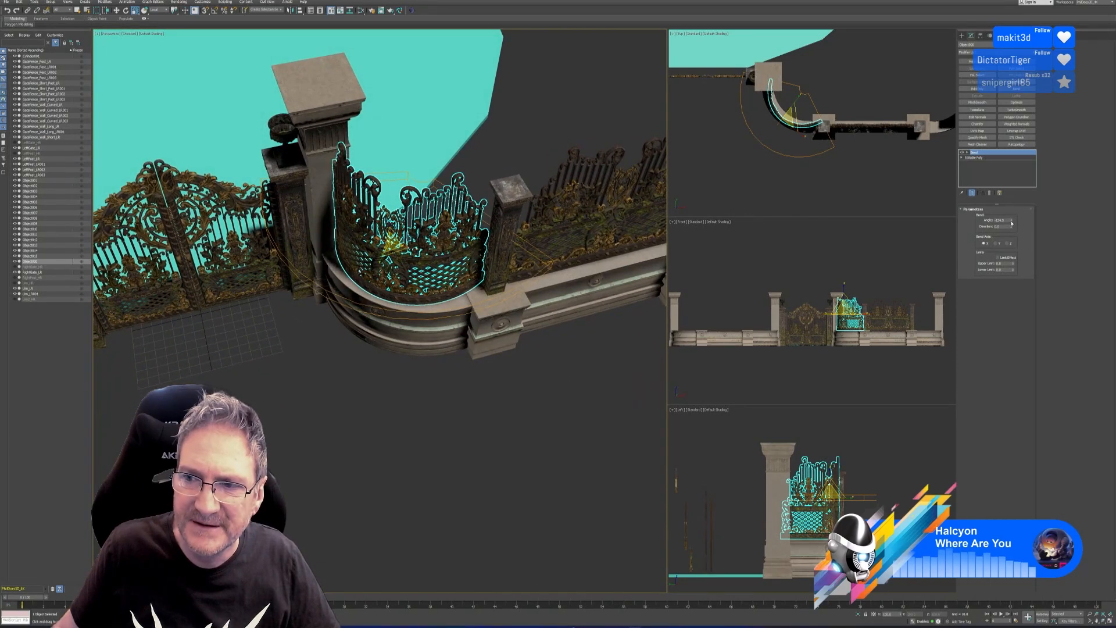
- Adjust the Bend angle for a gentler curve and move the panel in the top view onto the curved wall
{"action": "left_click_drag", "start_coordinate": [1011, 222], "coordinate": [1013, 199]}
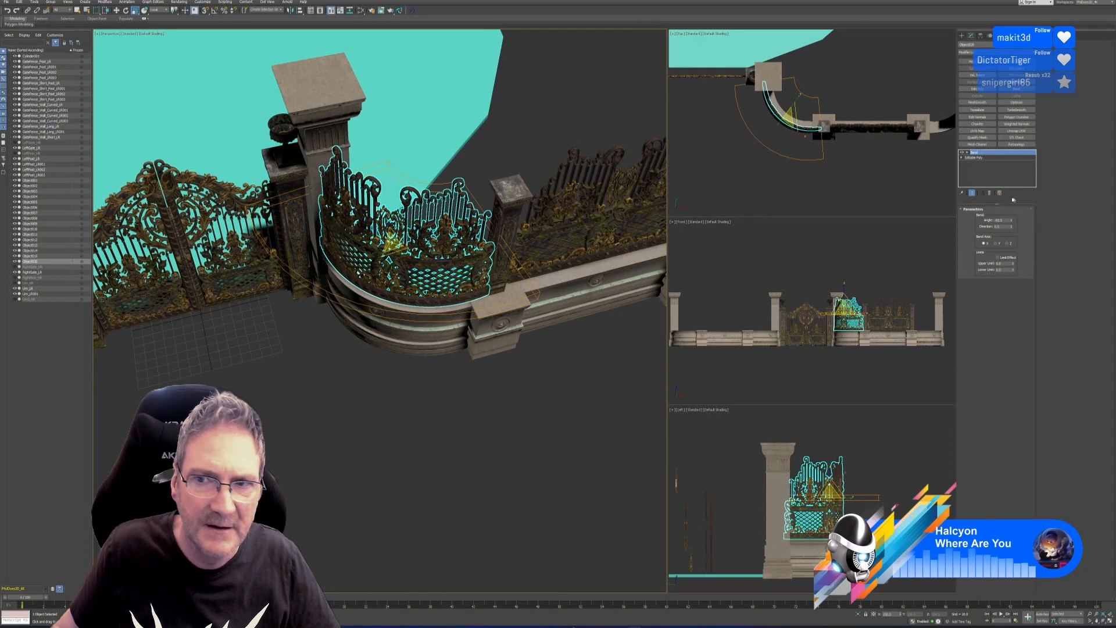
{"action": "key", "text": "w"}
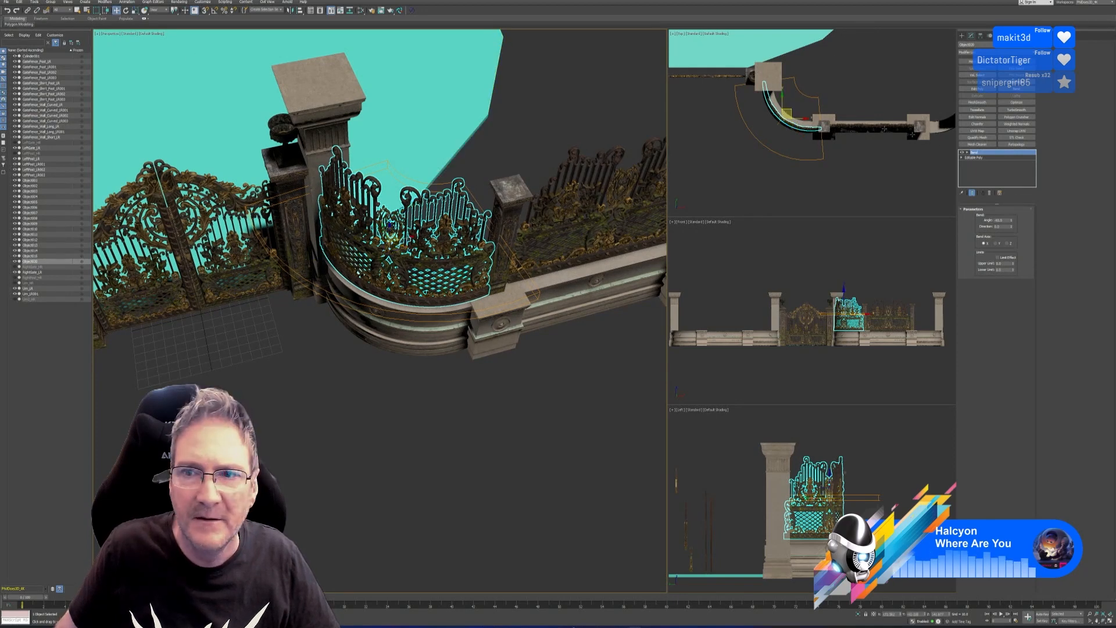
{"action": "scroll", "coordinate": [835, 119], "scroll_direction": "up", "scroll_amount": 3}
{"action": "middle_click_drag", "start_coordinate": [835, 94], "coordinate": [845, 99]}
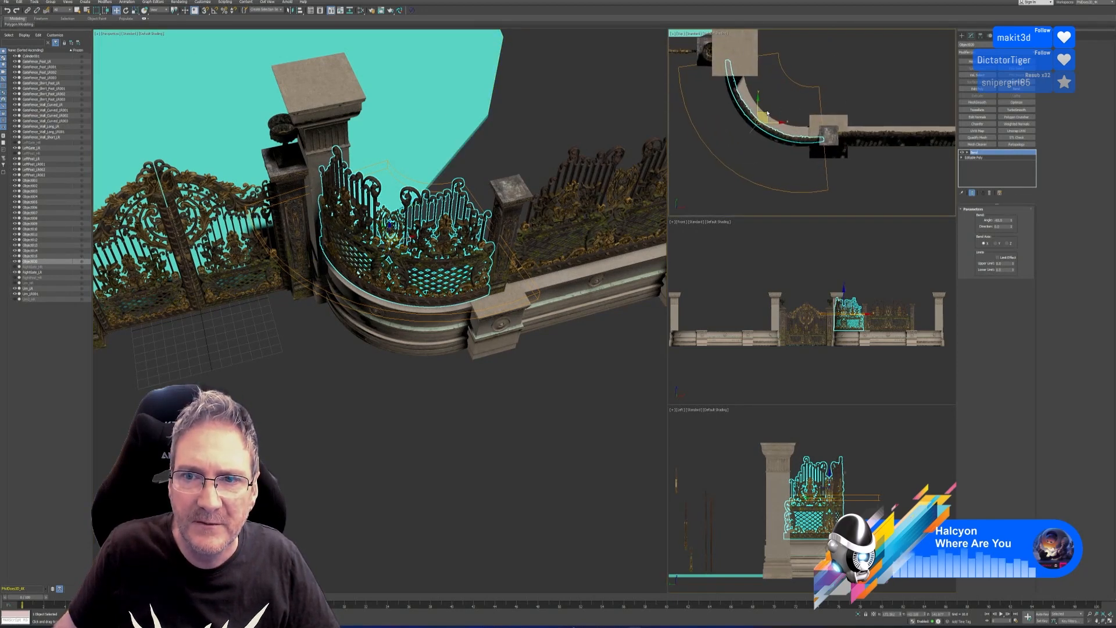
{"action": "left_click_drag", "start_coordinate": [767, 111], "coordinate": [770, 110]}
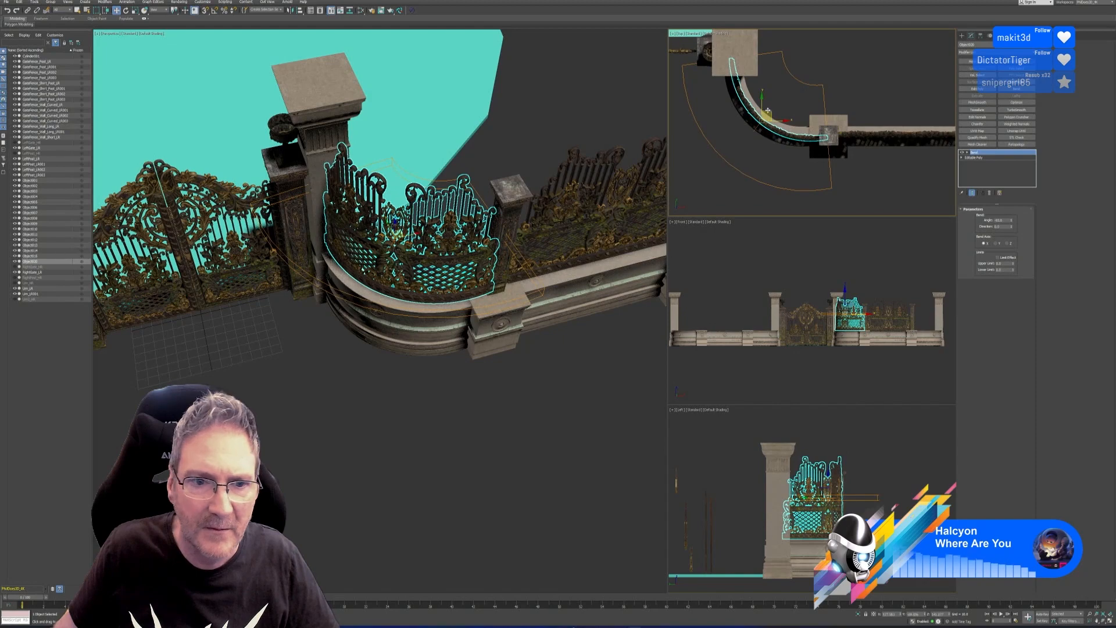
{"action": "middle_click_drag", "start_coordinate": [552, 412], "coordinate": [560, 390], "text": "alt"}
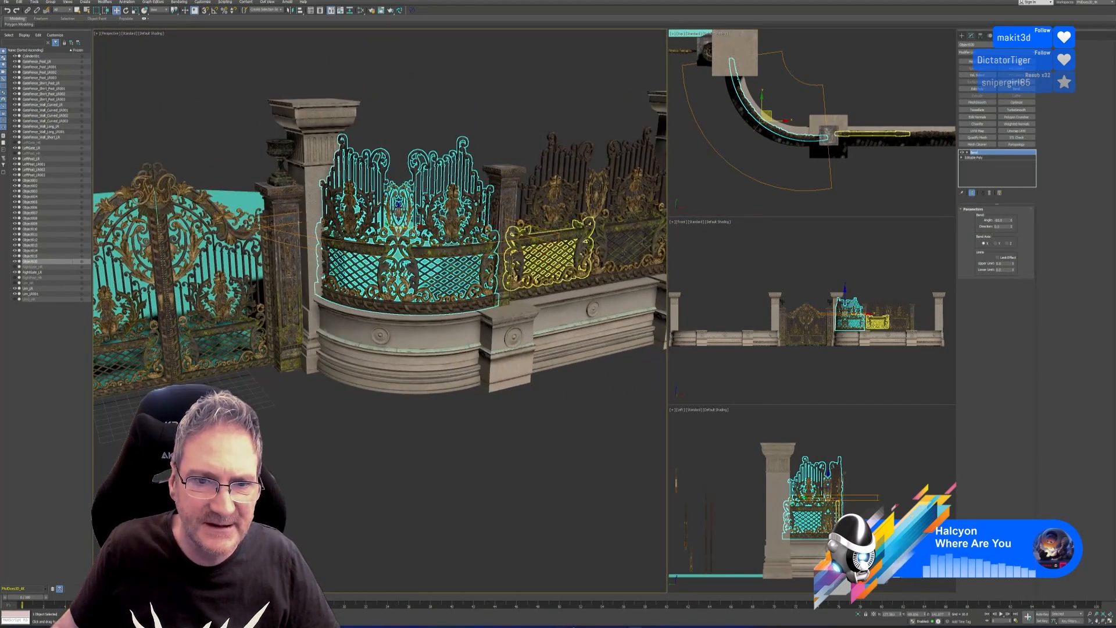
- Switch the bend off, scale the straight panel down a little along its length, and restore the bend to check the fit
{"action": "left_click", "coordinate": [961, 152]}
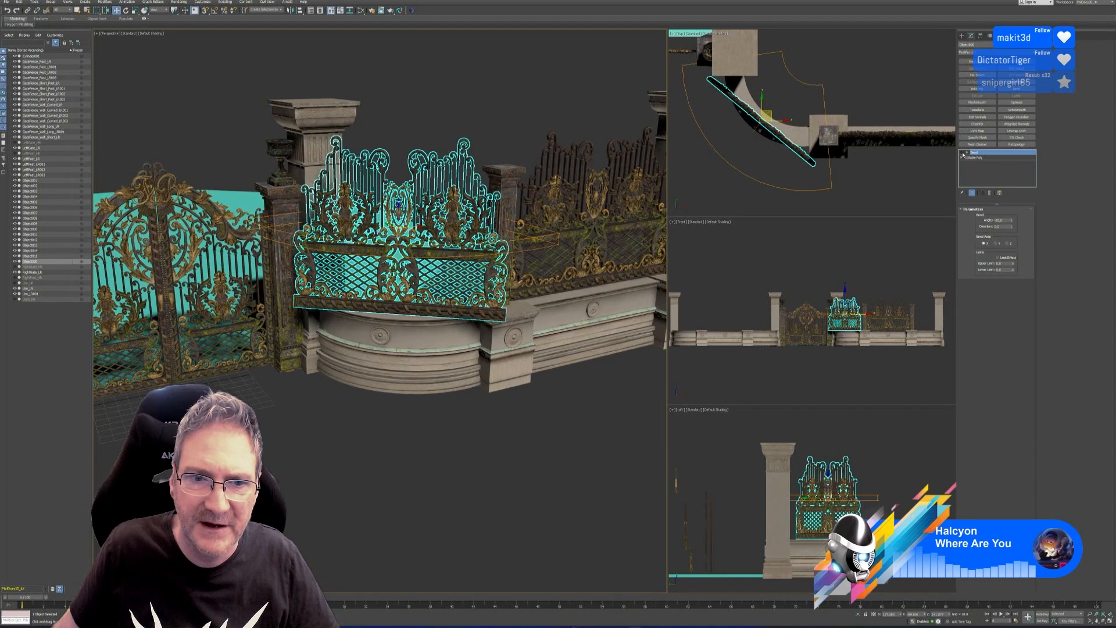
{"action": "middle_click_drag", "start_coordinate": [526, 418], "coordinate": [524, 431], "text": "alt"}
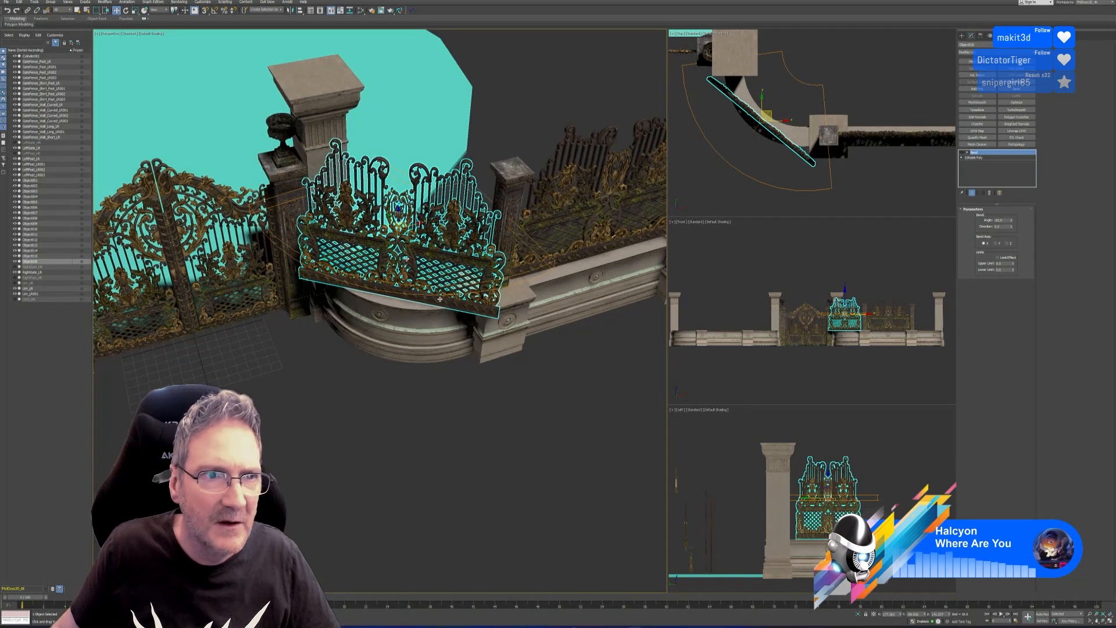
{"action": "left_click", "coordinate": [135, 10]}
{"action": "middle_click_drag", "start_coordinate": [424, 393], "coordinate": [424, 404], "text": "alt"}
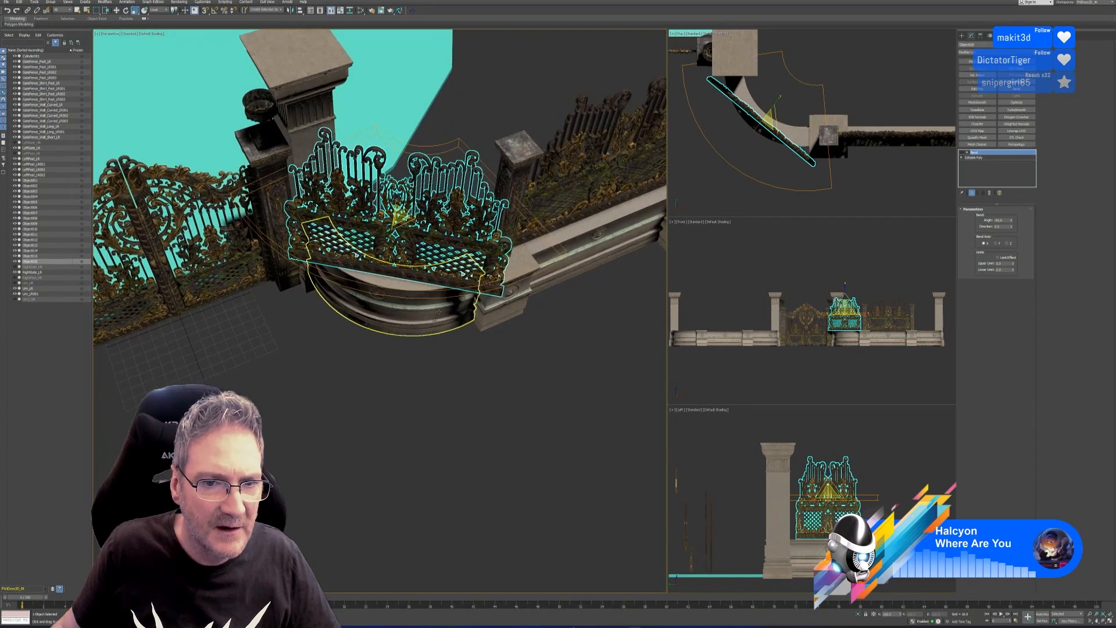
{"action": "left_click_drag", "start_coordinate": [424, 220], "coordinate": [418, 219]}
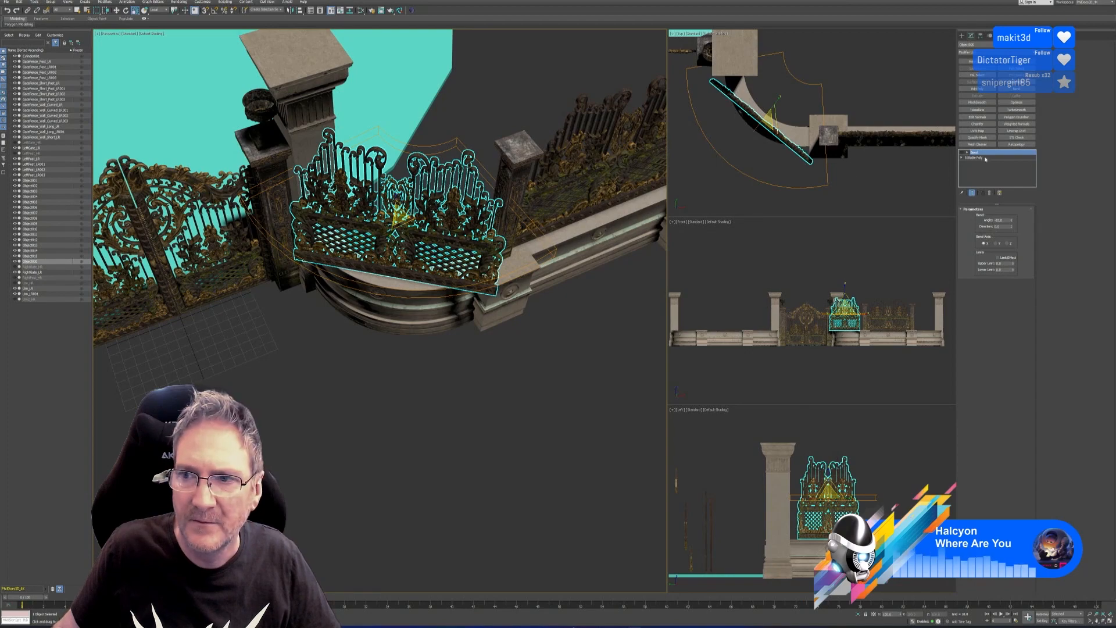
{"action": "left_click", "coordinate": [963, 153]}
{"action": "middle_click_drag", "start_coordinate": [596, 368], "coordinate": [545, 341], "text": "alt"}
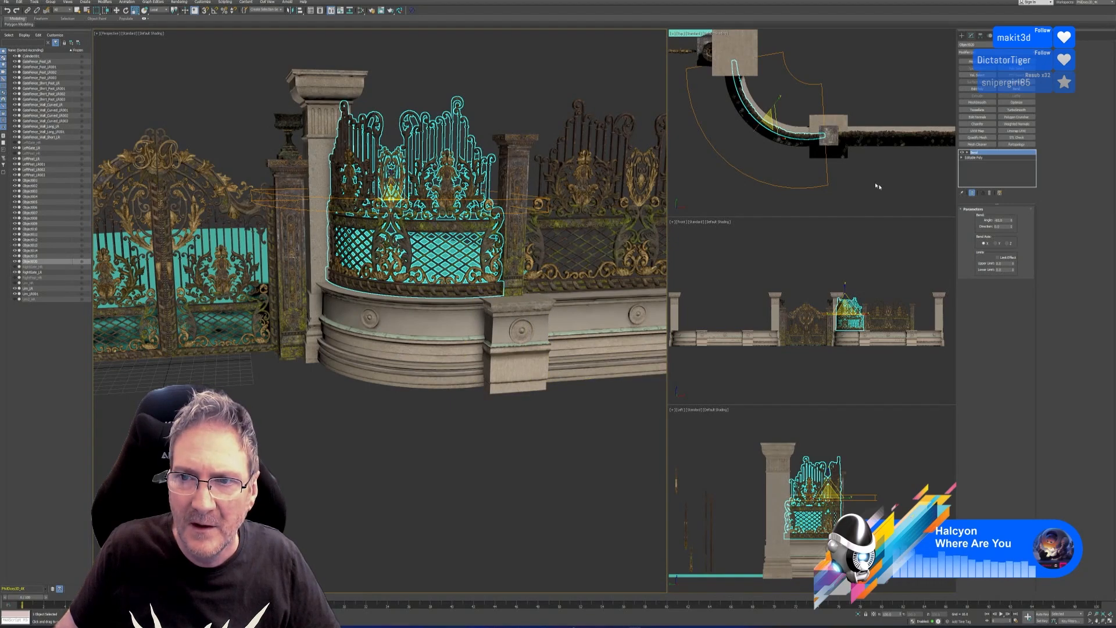
- Shorten the unbent panel slightly more along its length with the Bend modifier disabled, and re-enable the modifier
{"action": "middle_click_drag", "start_coordinate": [506, 429], "coordinate": [526, 439], "text": "alt"}
{"action": "left_click", "coordinate": [961, 152]}
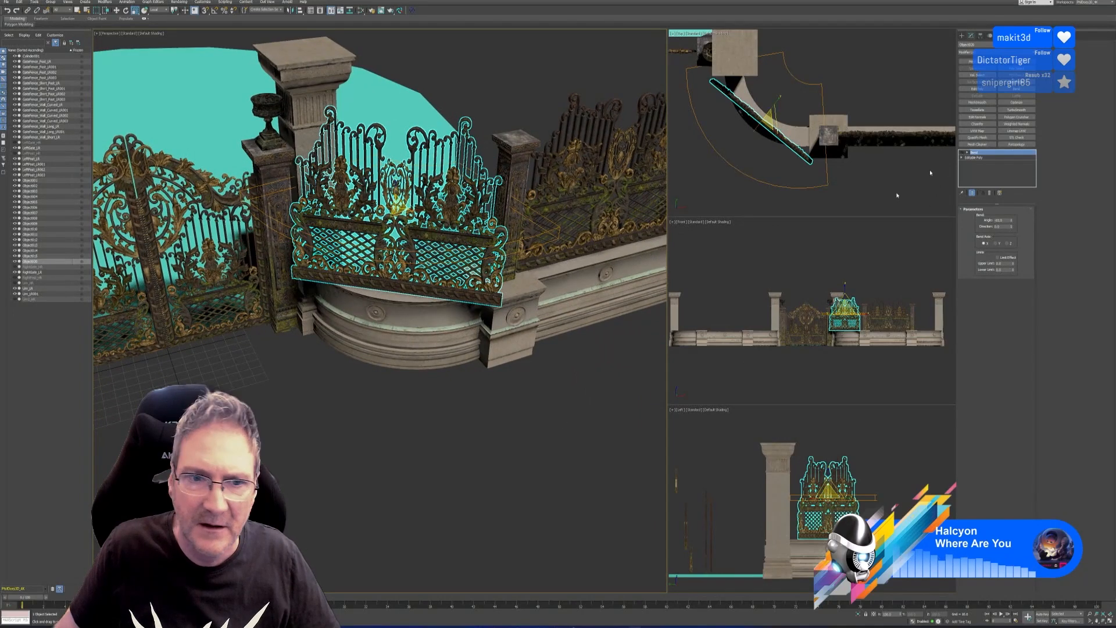
{"action": "middle_click_drag", "start_coordinate": [433, 352], "coordinate": [446, 371], "text": "alt"}
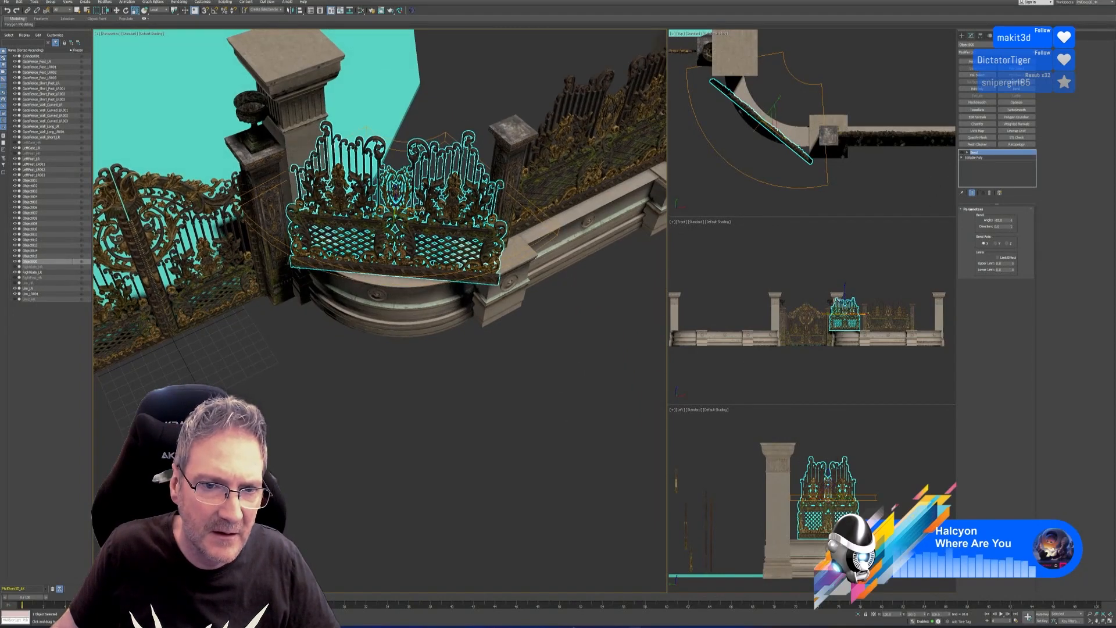
{"action": "left_click_drag", "start_coordinate": [423, 209], "coordinate": [415, 210]}
{"action": "left_click", "coordinate": [963, 153]}
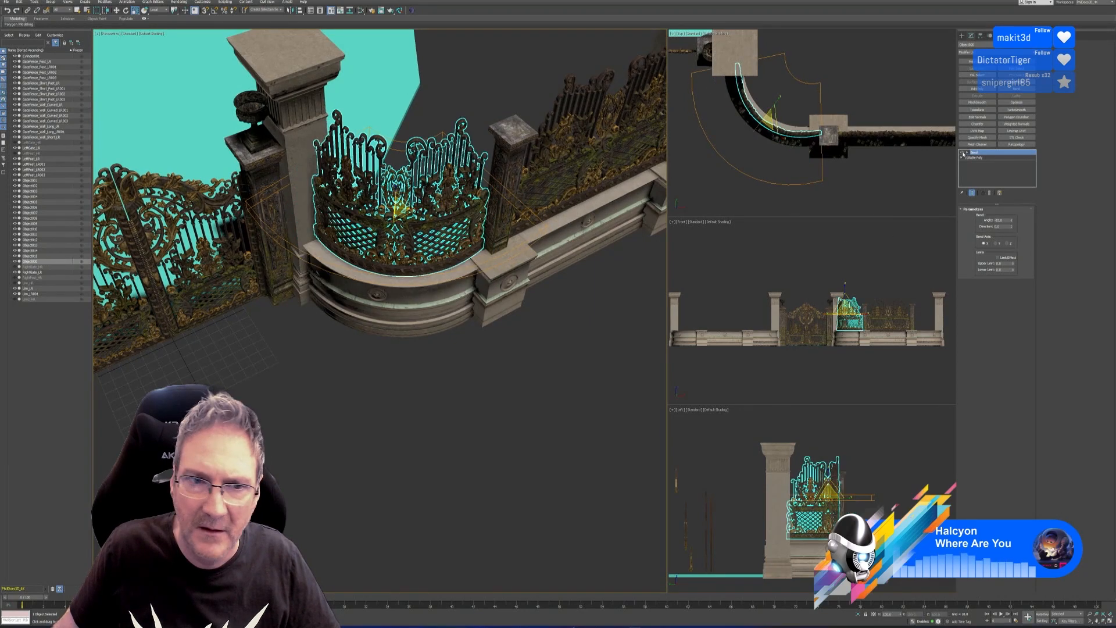
{"action": "middle_click_drag", "start_coordinate": [556, 348], "coordinate": [575, 325], "text": "alt"}
- Reposition the panel over the curved wall in the top view and ease the Bend angle to open its arc slightly
{"action": "key", "text": "w"}
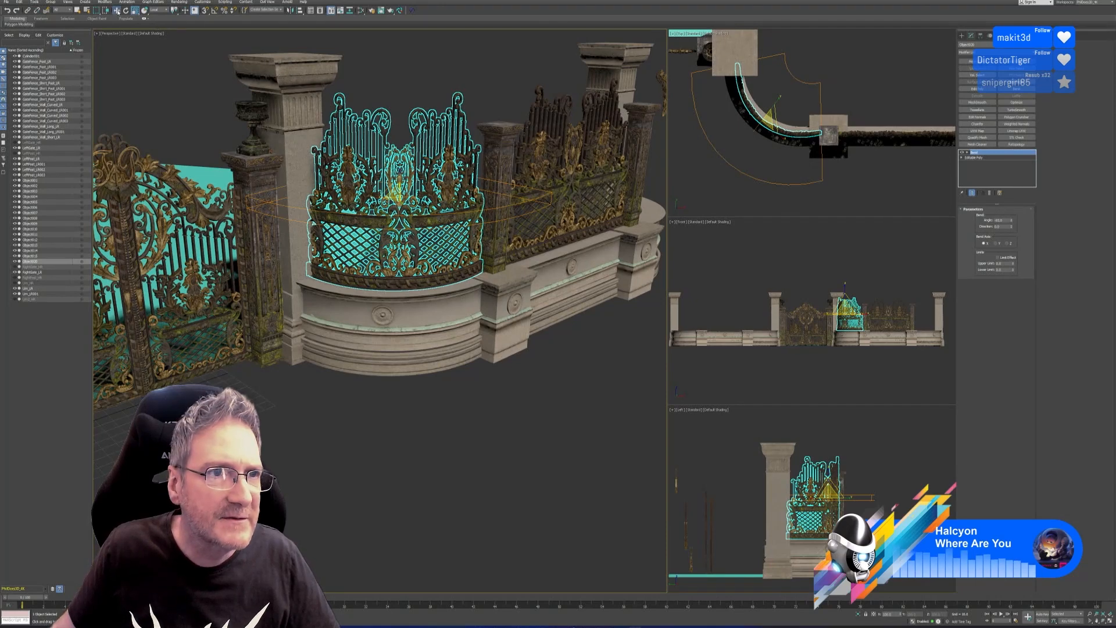
{"action": "scroll", "coordinate": [789, 98], "scroll_direction": "up", "scroll_amount": 1}
{"action": "scroll", "coordinate": [788, 107], "scroll_direction": "up", "scroll_amount": 1}
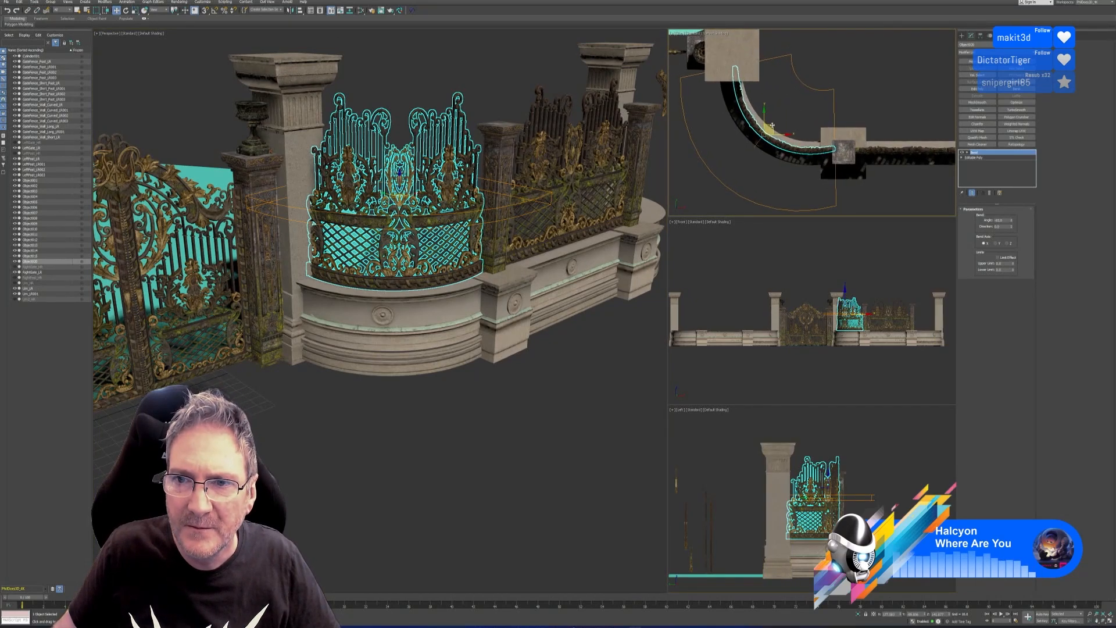
{"action": "left_click_drag", "start_coordinate": [772, 125], "coordinate": [774, 130]}
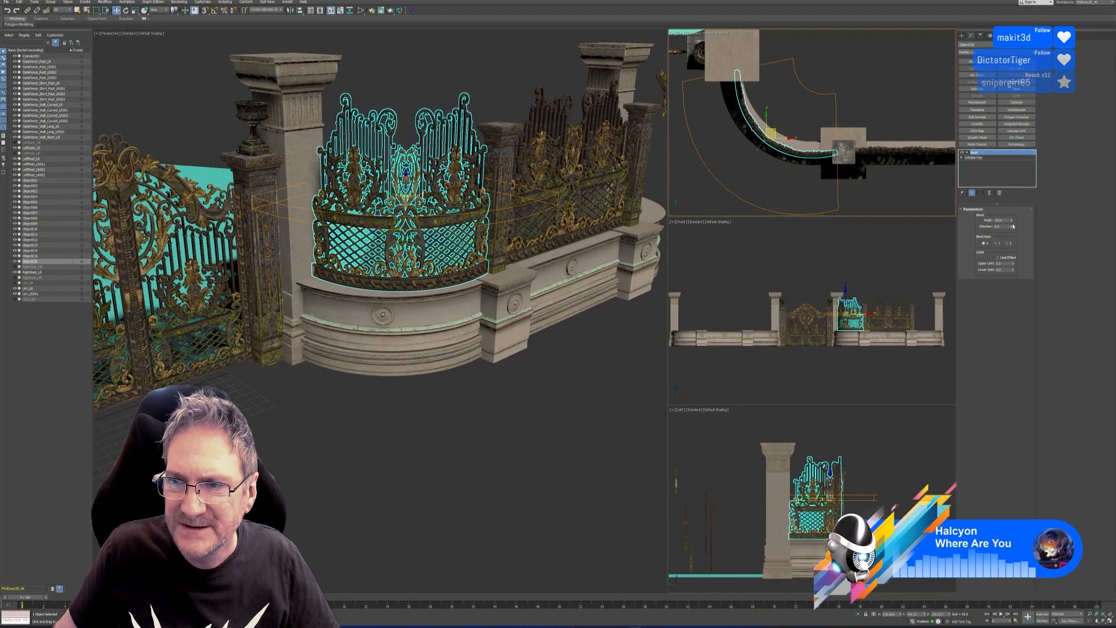
{"action": "left_click_drag", "start_coordinate": [1011, 222], "coordinate": [1011, 211]}
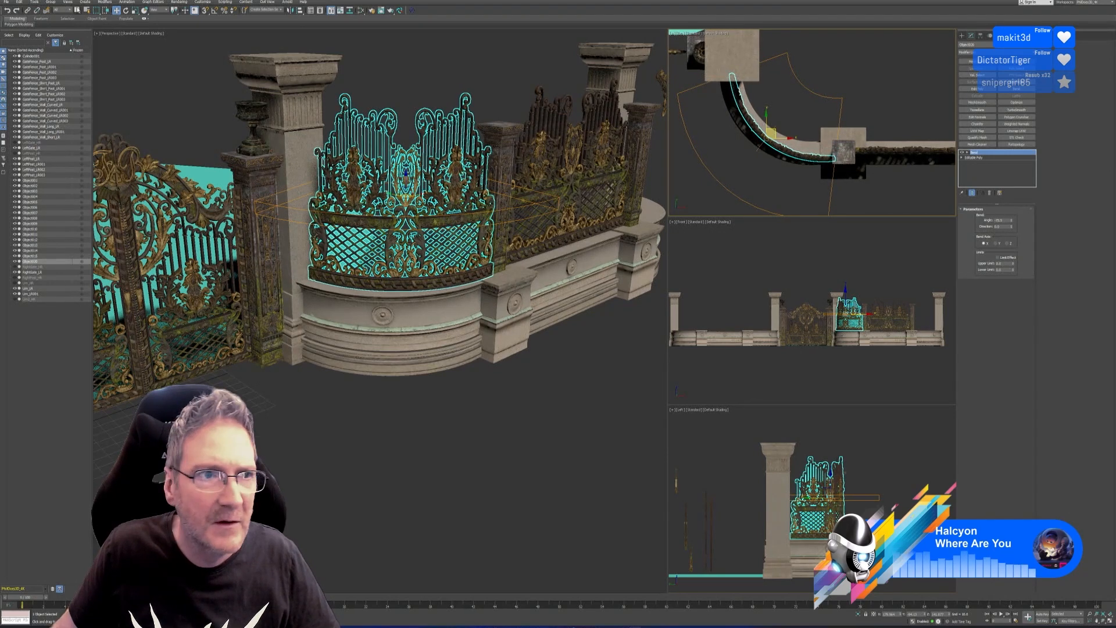
- Rotate the bent panel slightly in the top view to align its arc with the wall between pillar and post
{"action": "left_click", "coordinate": [125, 10]}
{"action": "left_click_drag", "start_coordinate": [776, 118], "coordinate": [779, 120]}
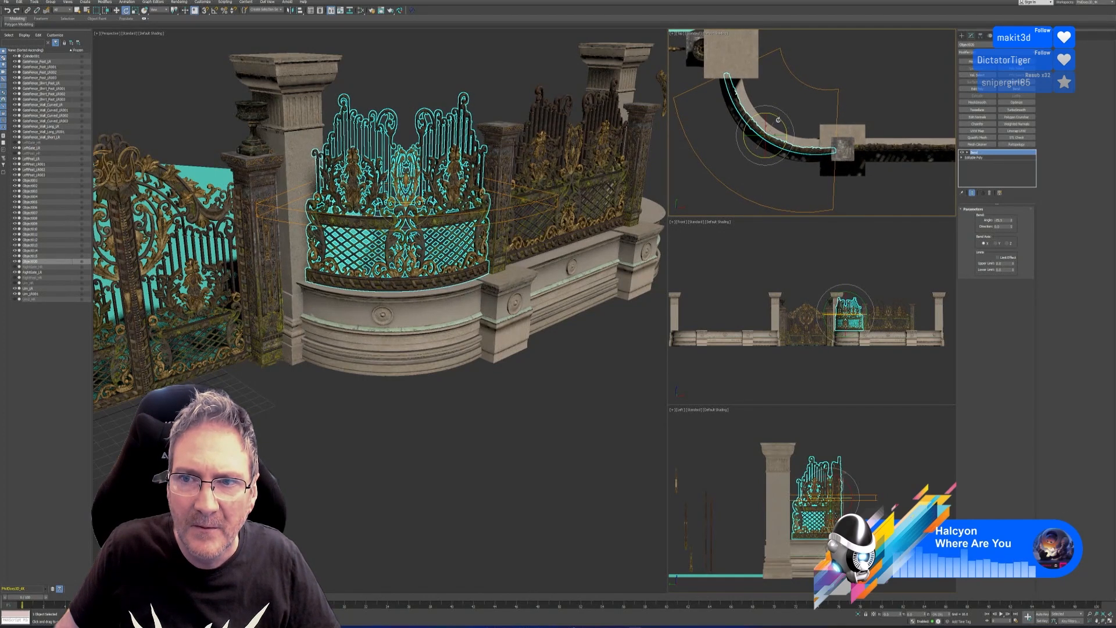
{"action": "left_click", "coordinate": [117, 10]}
{"action": "middle_click_drag", "start_coordinate": [531, 422], "coordinate": [643, 383], "text": "alt"}
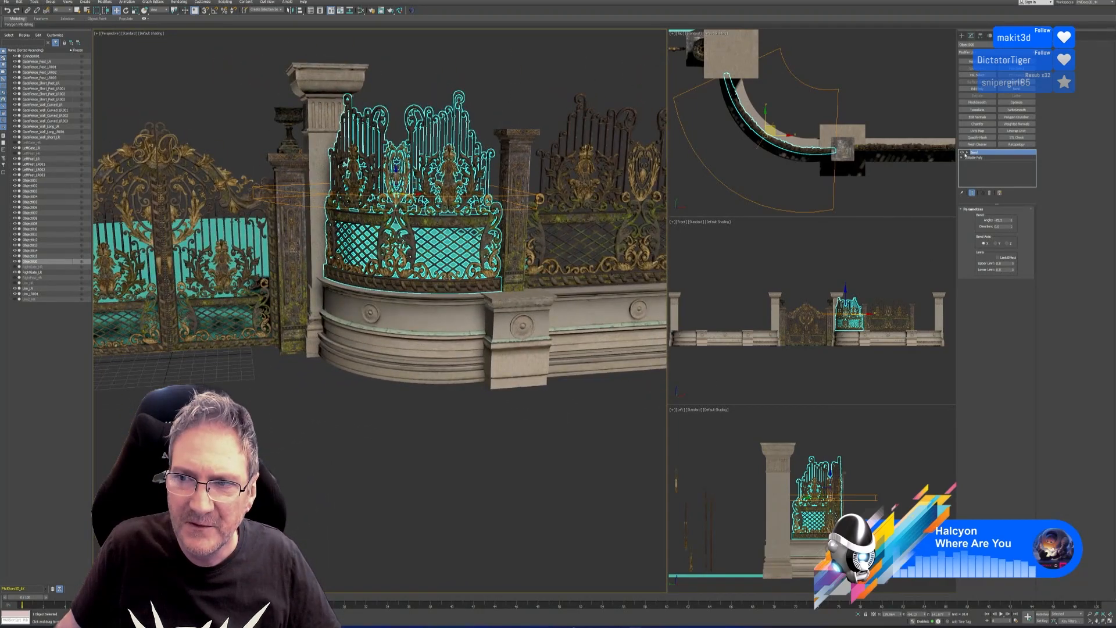
- Disable the bend, scale the straight panel slightly longer along its local length, and enable the bend again
{"action": "left_click", "coordinate": [962, 152]}
{"action": "left_click", "coordinate": [134, 10]}
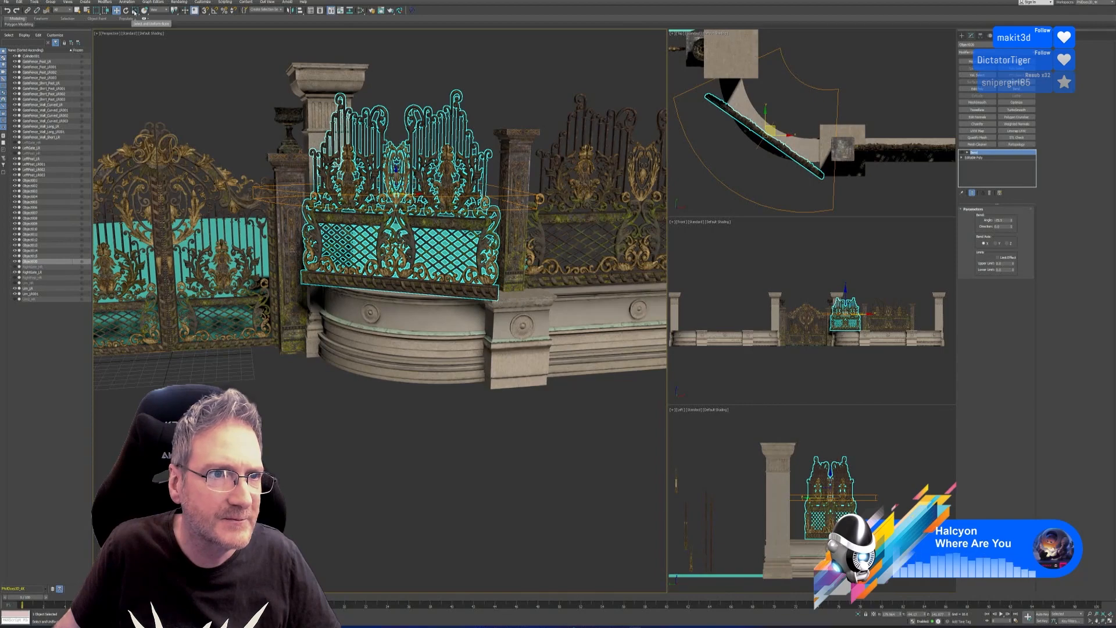
{"action": "middle_click_drag", "start_coordinate": [515, 439], "coordinate": [521, 465], "text": "alt"}
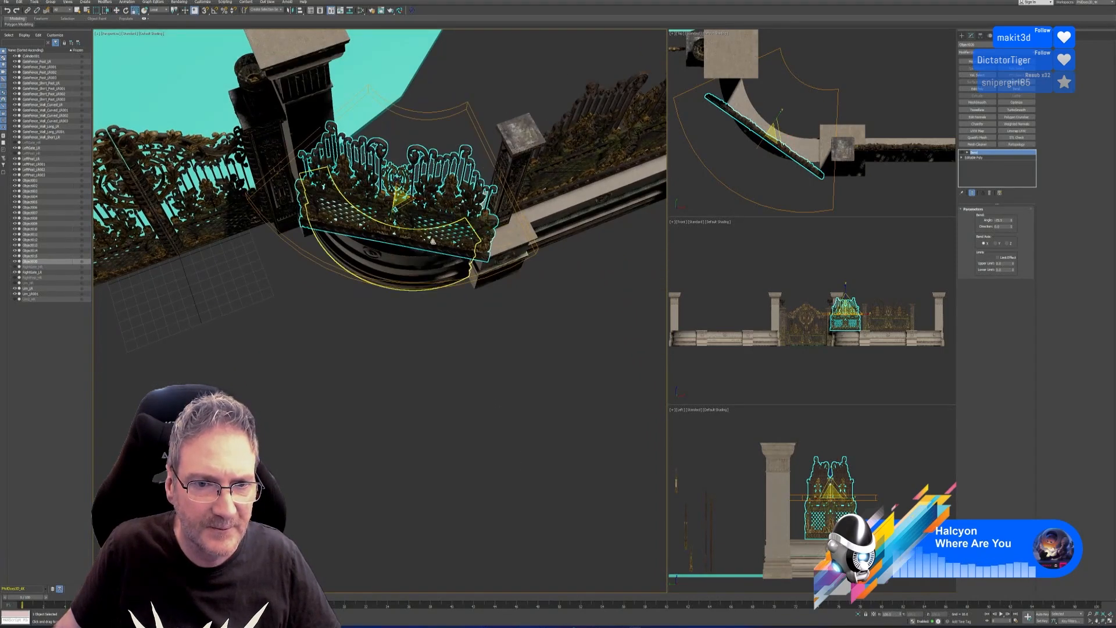
{"action": "middle_click_drag", "start_coordinate": [422, 205], "coordinate": [420, 197], "text": "alt"}
{"action": "scroll", "coordinate": [420, 197], "scroll_direction": "up", "scroll_amount": 2}
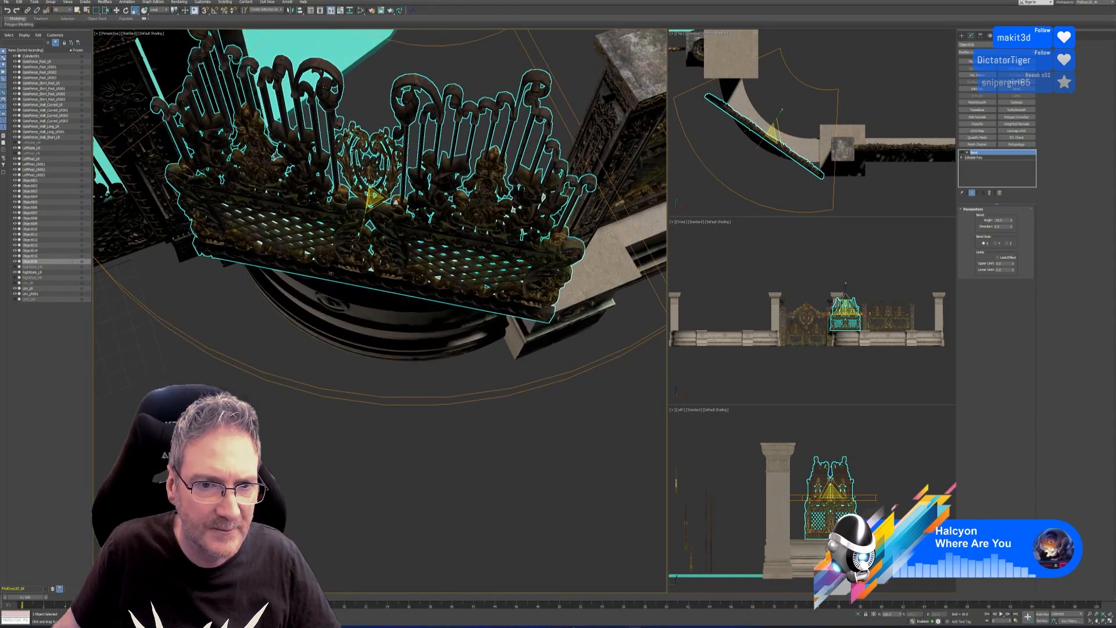
{"action": "left_click_drag", "start_coordinate": [396, 201], "coordinate": [508, 215]}
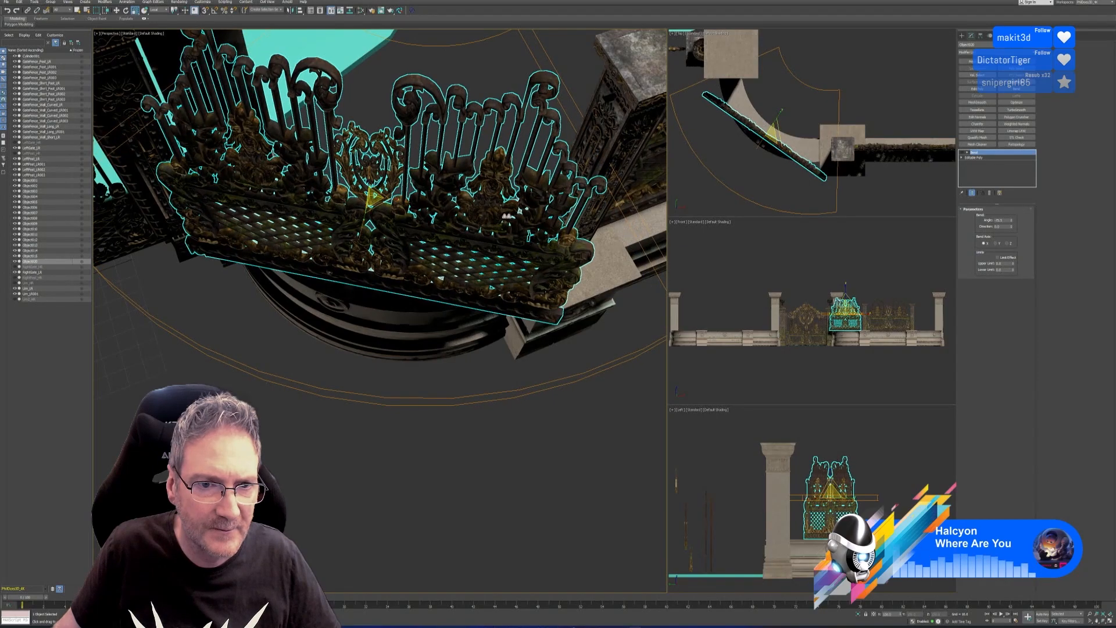
{"action": "left_click", "coordinate": [962, 153]}
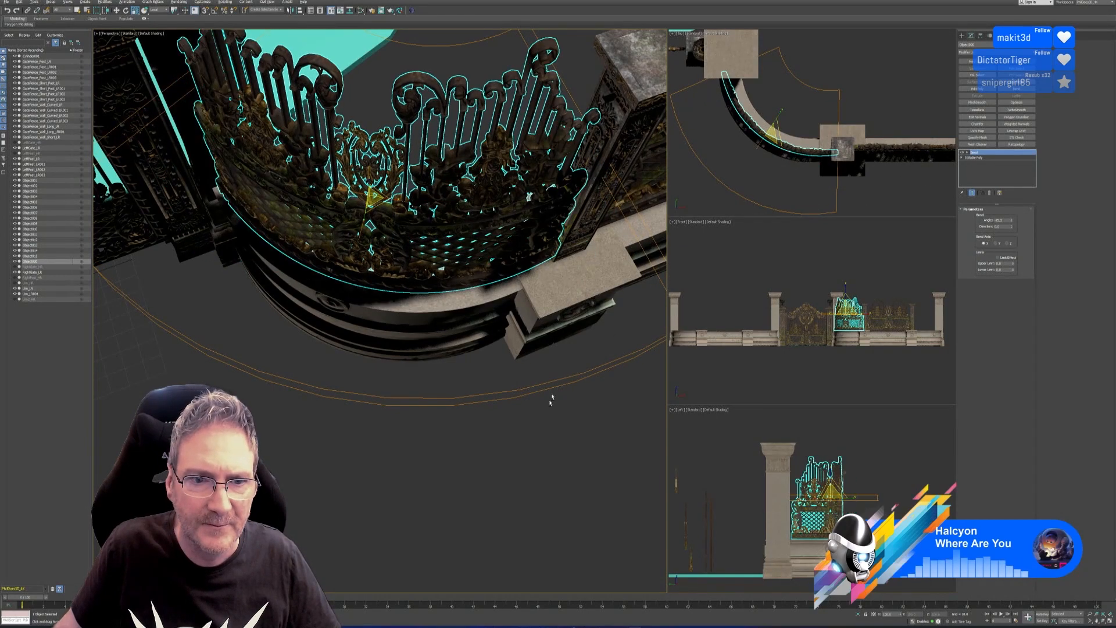
{"action": "middle_click_drag", "start_coordinate": [526, 459], "coordinate": [541, 367], "text": "alt"}
- Move the bent panel slightly in the top view toward the gate pillar and inspect its fit on the wall
{"action": "left_click", "coordinate": [118, 10]}
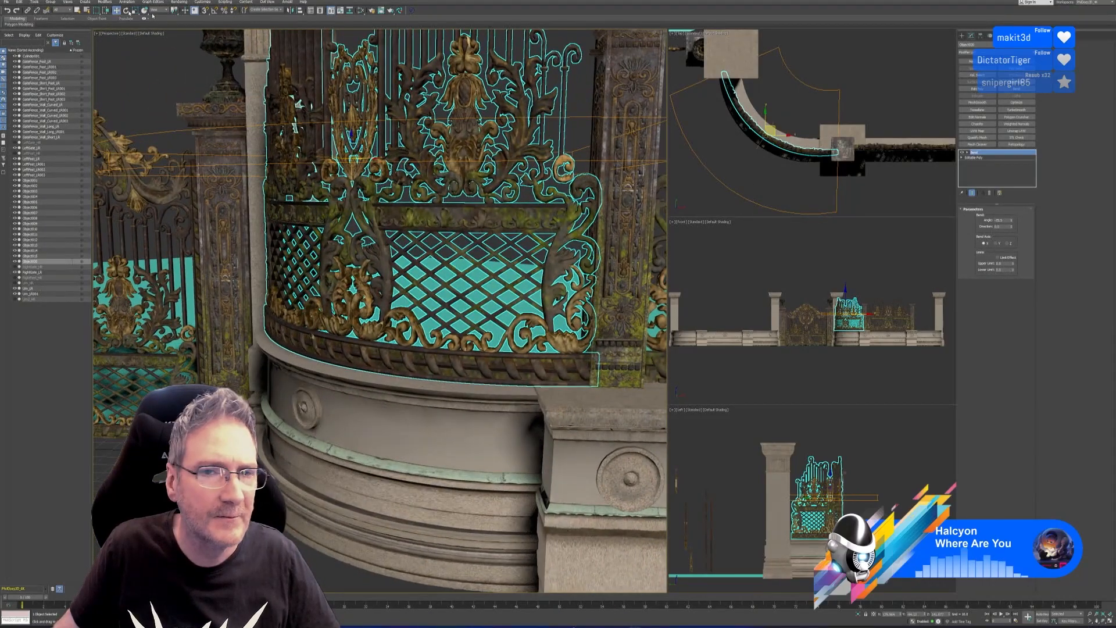
{"action": "middle_click_drag", "start_coordinate": [778, 109], "coordinate": [786, 110]}
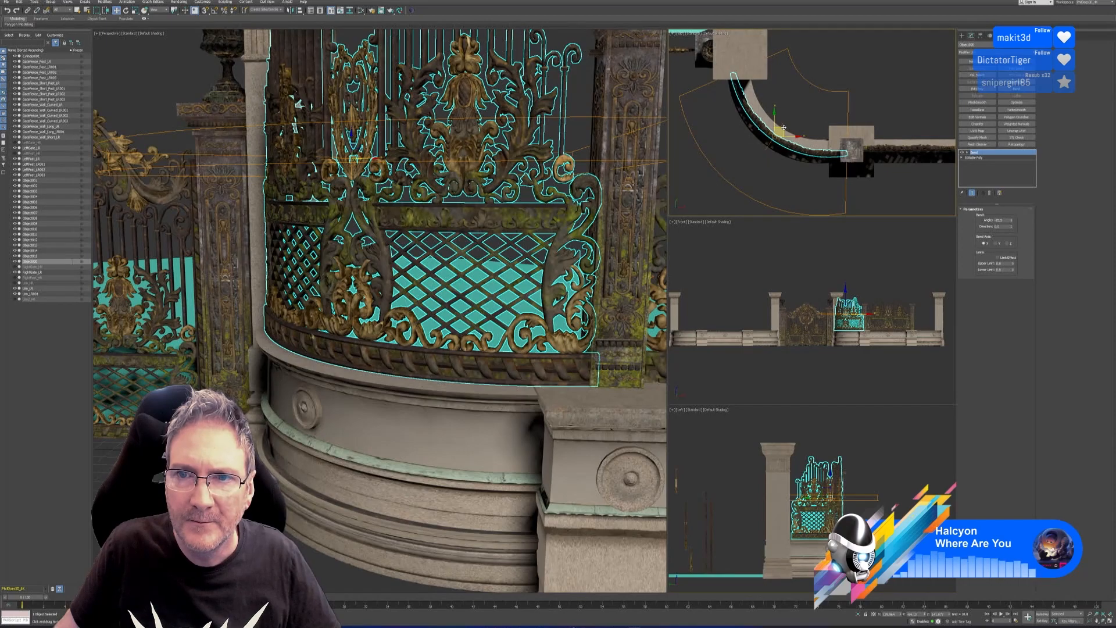
{"action": "left_click_drag", "start_coordinate": [784, 127], "coordinate": [780, 125]}
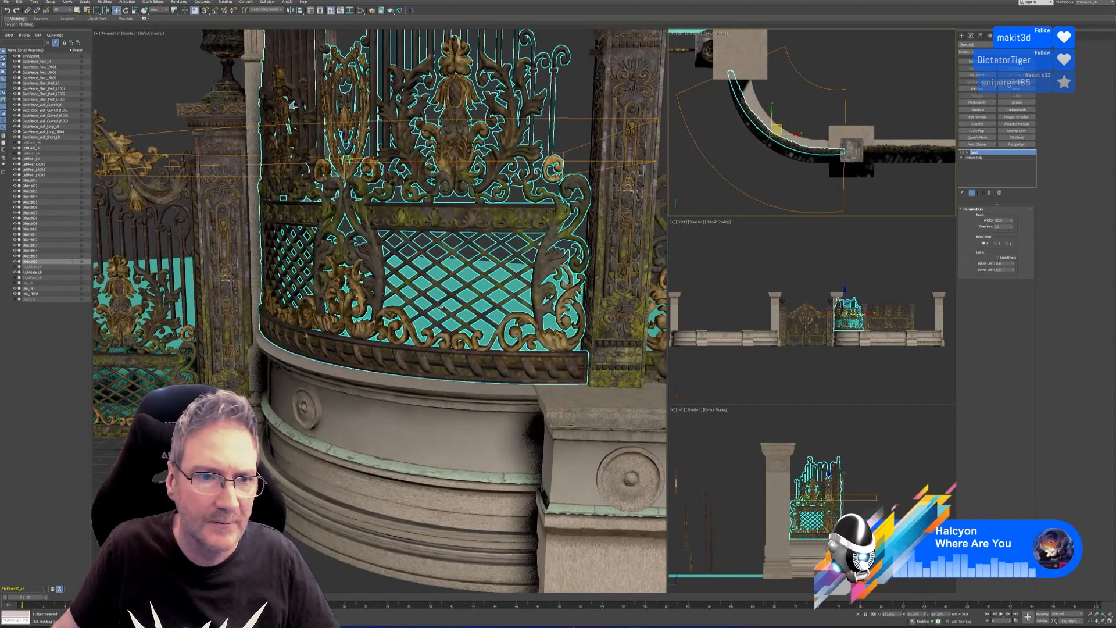
{"action": "middle_click_drag", "start_coordinate": [440, 307], "coordinate": [452, 327], "text": "alt"}
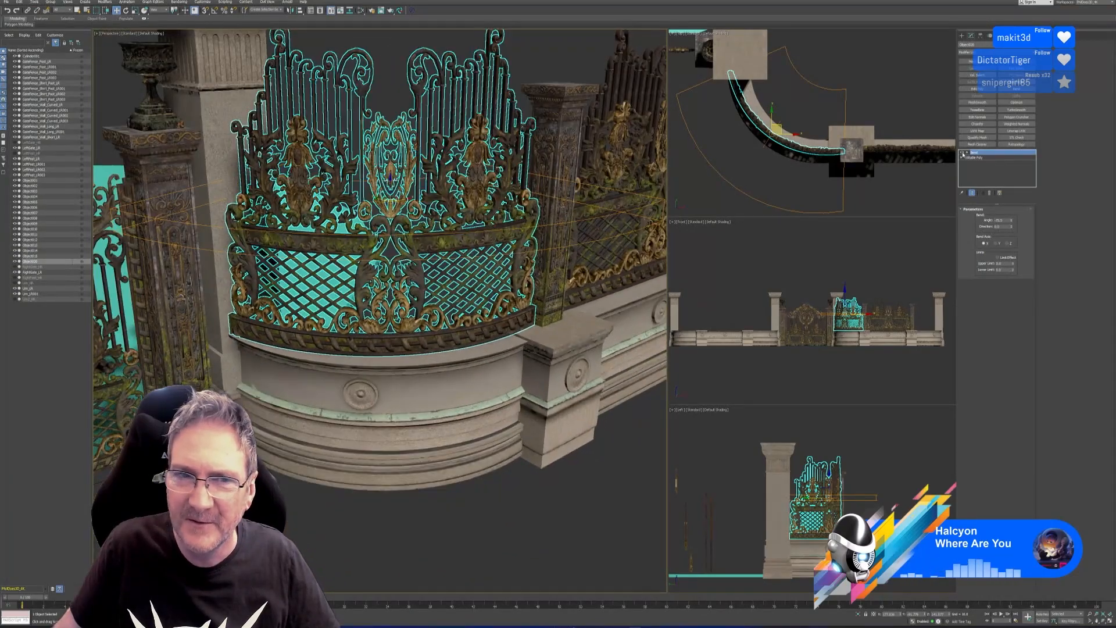
- Disable the bend, scale the straight panel slightly longer along its local length, and enable the bend again
{"action": "left_click", "coordinate": [962, 152]}
{"action": "middle_click_drag", "start_coordinate": [522, 213], "coordinate": [543, 224], "text": "alt"}
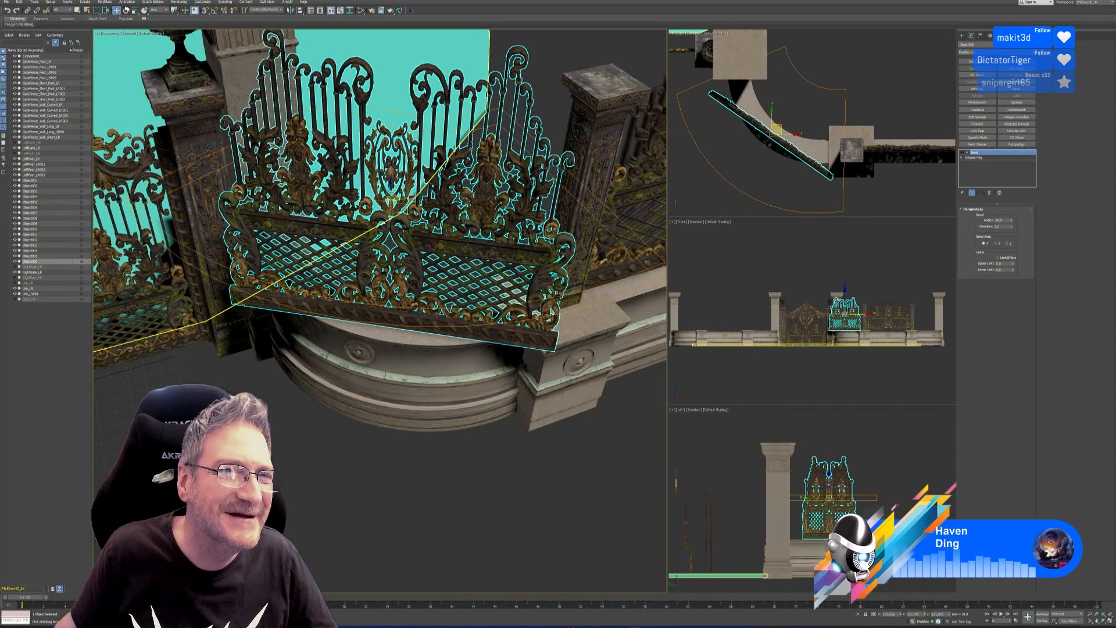
{"action": "key", "text": "r"}
{"action": "middle_click_drag", "start_coordinate": [396, 203], "coordinate": [395, 214]}
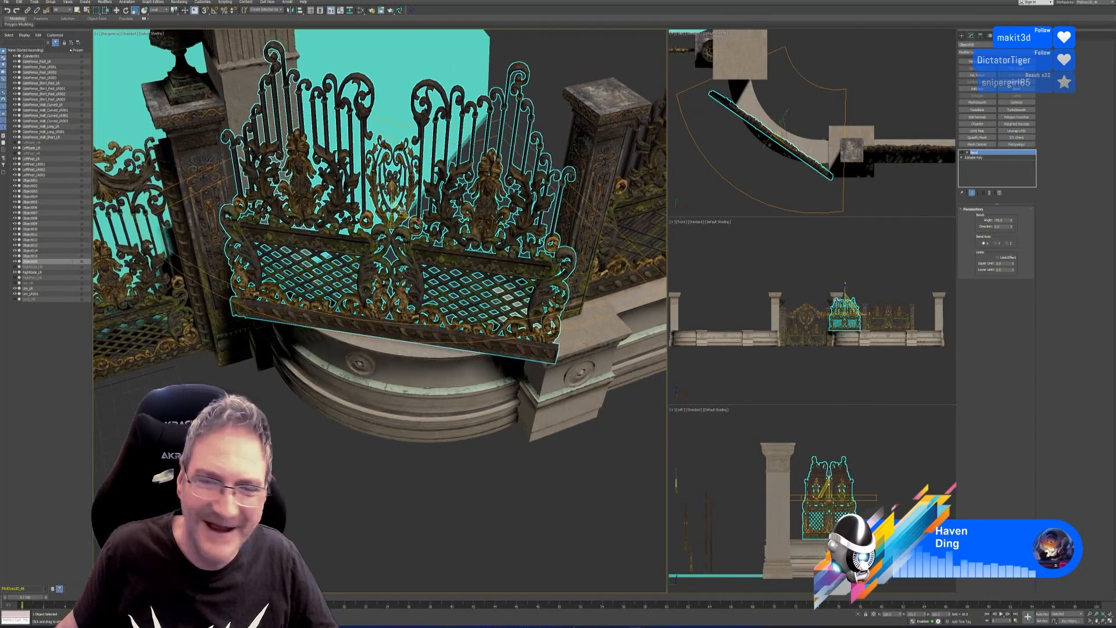
{"action": "scroll", "coordinate": [400, 215], "scroll_direction": "up", "scroll_amount": 2}
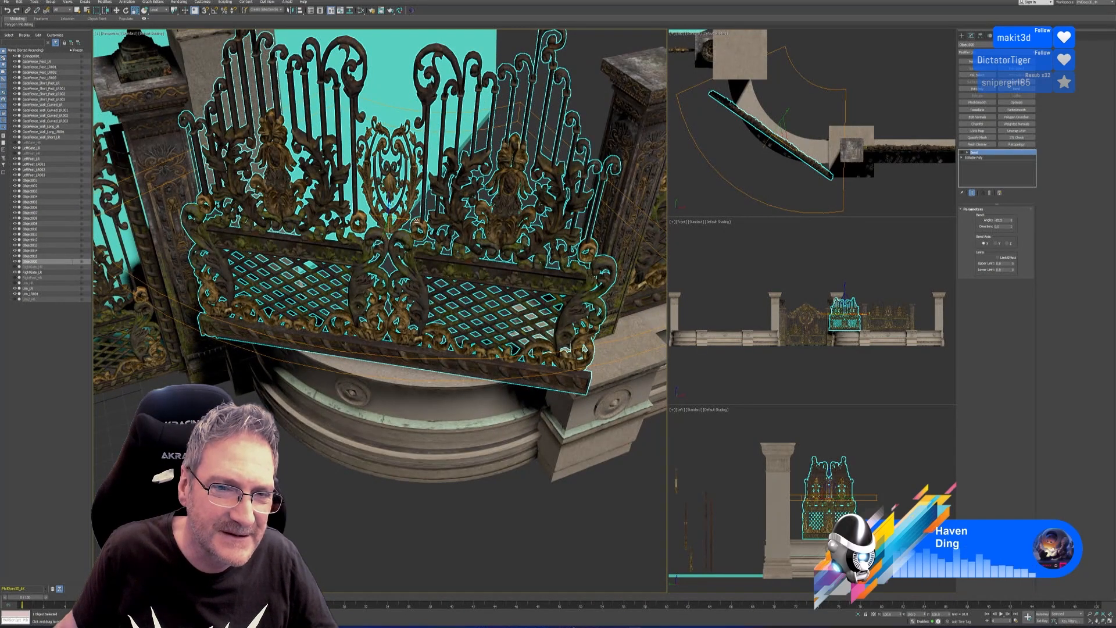
{"action": "left_click_drag", "start_coordinate": [416, 221], "coordinate": [433, 226]}
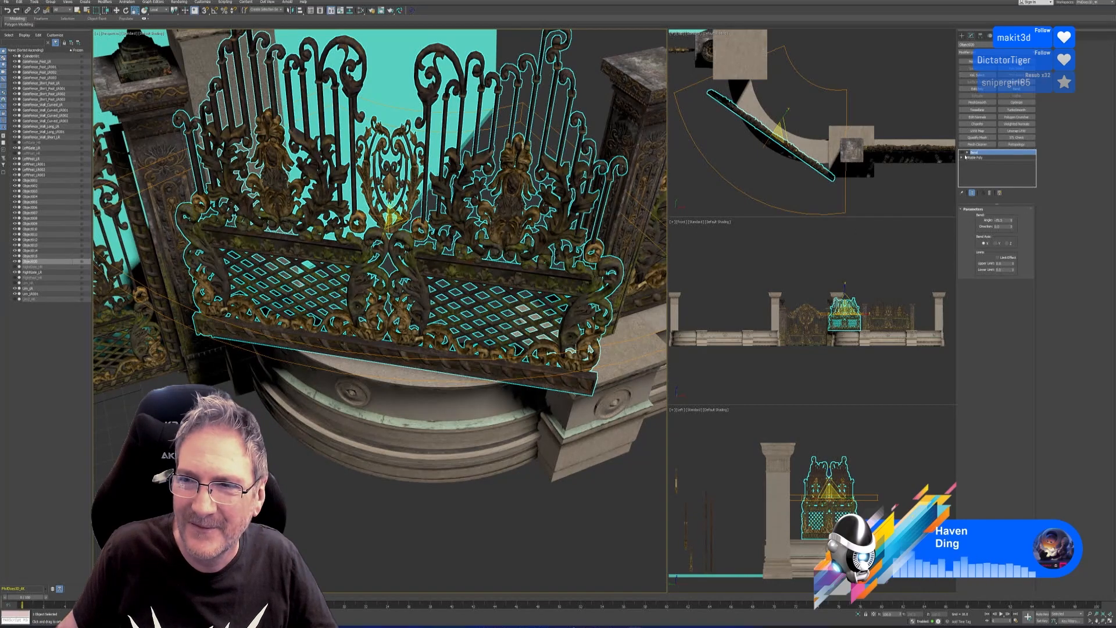
{"action": "left_click", "coordinate": [963, 153]}
{"action": "middle_click_drag", "start_coordinate": [570, 351], "coordinate": [595, 422], "text": "alt"}
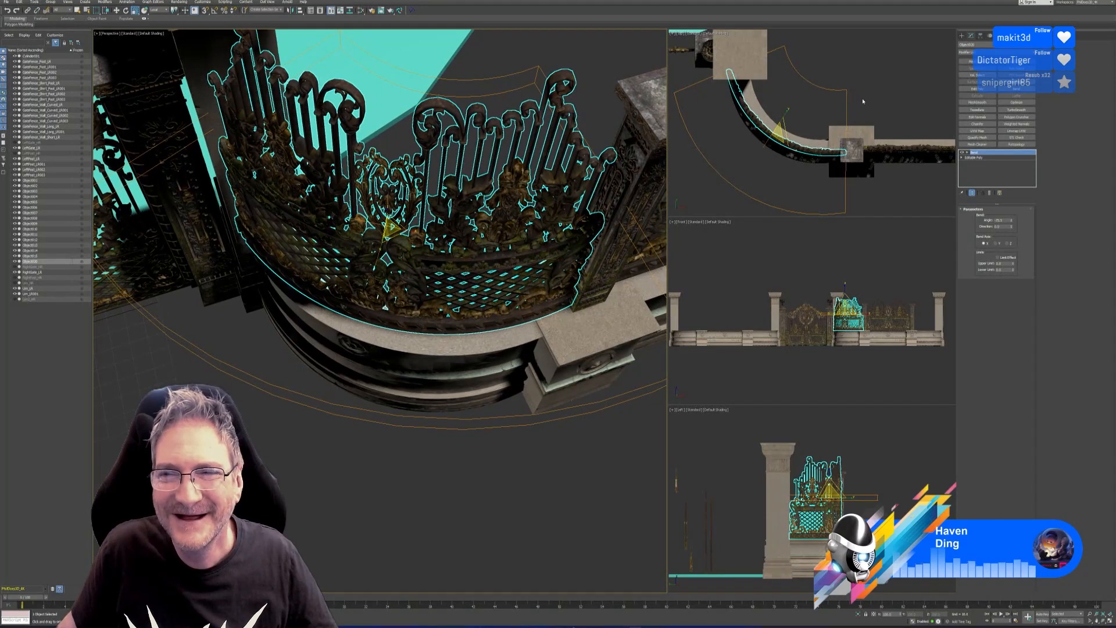
- Tighten the panel's Bend angle slightly and rotate it a little in the top view to follow the wall's curve
{"action": "middle_click_drag", "start_coordinate": [862, 102], "coordinate": [864, 104]}
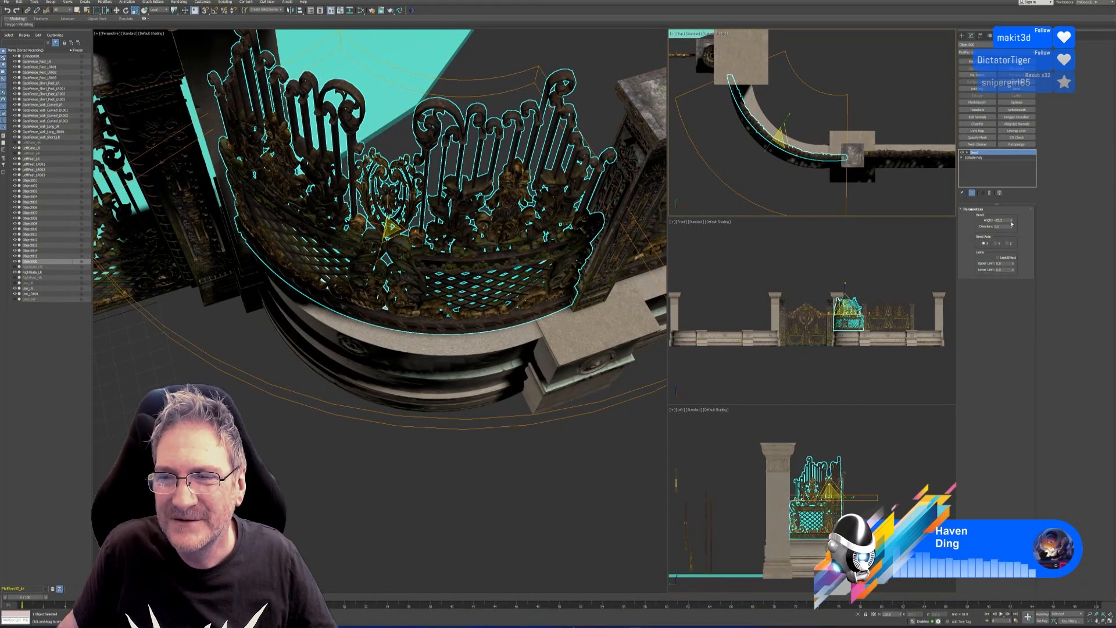
{"action": "left_click_drag", "start_coordinate": [1011, 223], "coordinate": [1011, 226]}
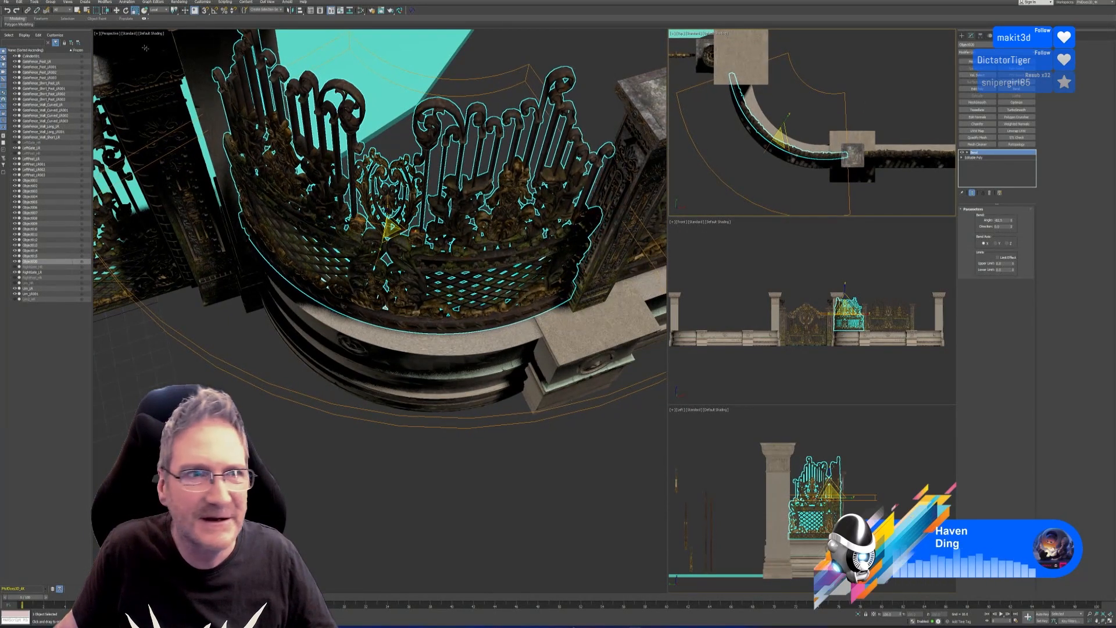
{"action": "left_click", "coordinate": [125, 12]}
{"action": "middle_click_drag", "start_coordinate": [814, 107], "coordinate": [818, 107]}
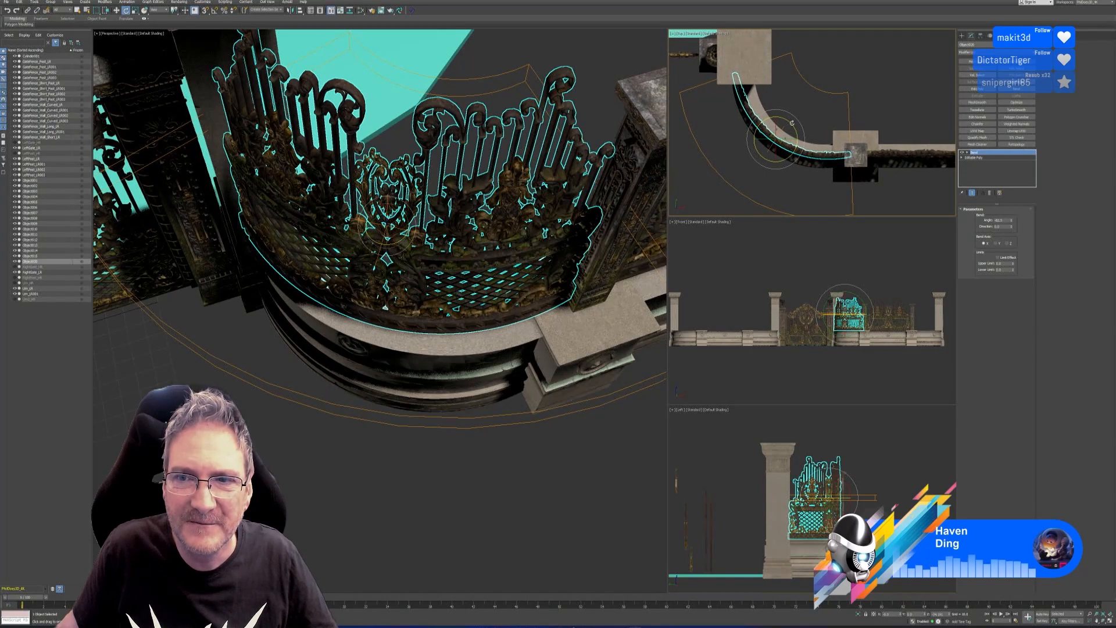
{"action": "left_click_drag", "start_coordinate": [791, 123], "coordinate": [792, 122]}
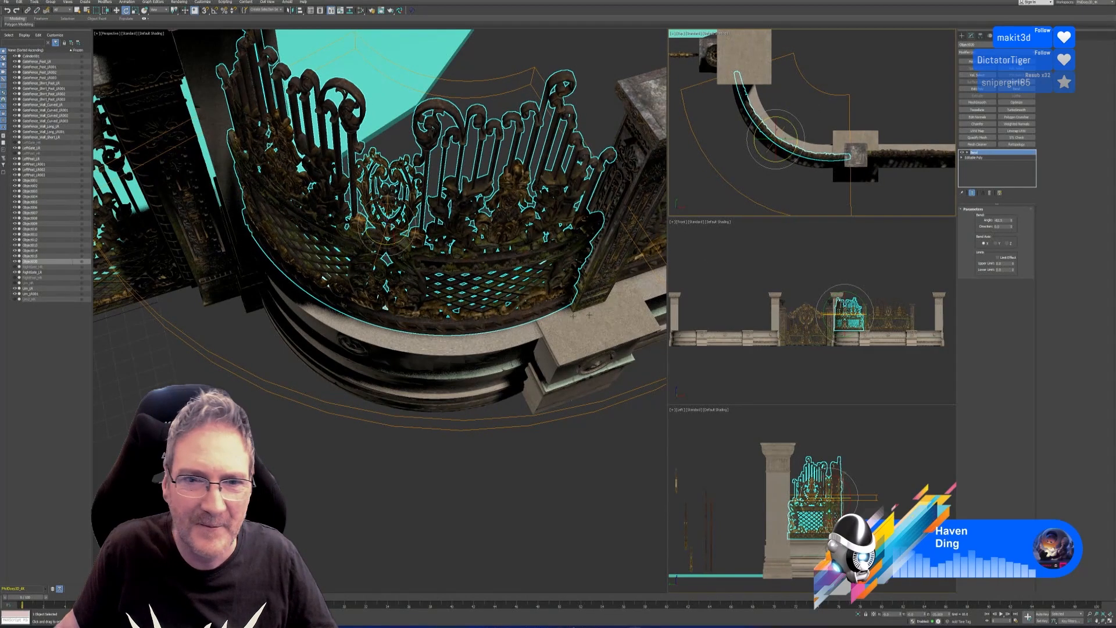
{"action": "middle_click_drag", "start_coordinate": [526, 467], "coordinate": [517, 423], "text": "alt"}
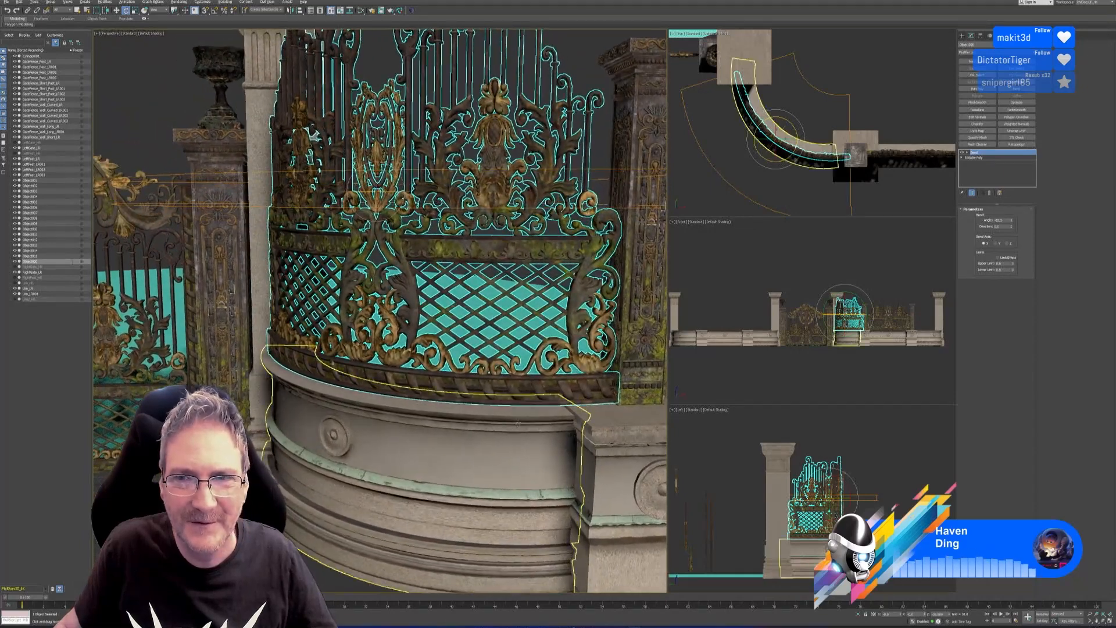
- Move the bent panel slightly in the top view toward the fence post and inspect its seating on the wall
{"action": "left_click", "coordinate": [117, 10]}
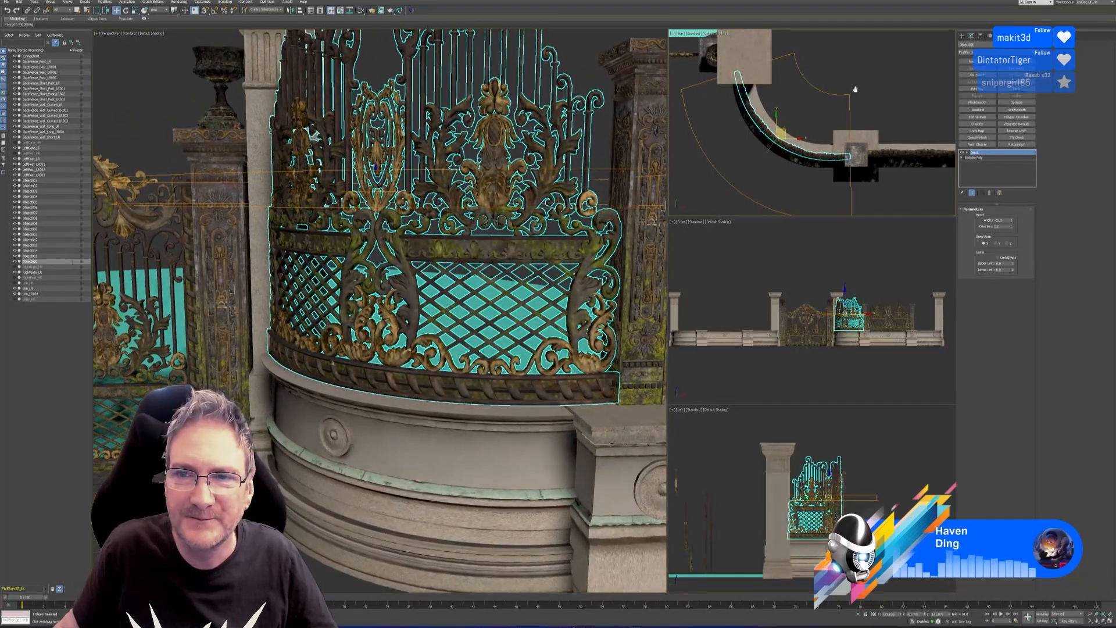
{"action": "scroll", "coordinate": [852, 90], "scroll_direction": "up", "scroll_amount": 1}
{"action": "middle_click_drag", "start_coordinate": [801, 123], "coordinate": [802, 106]}
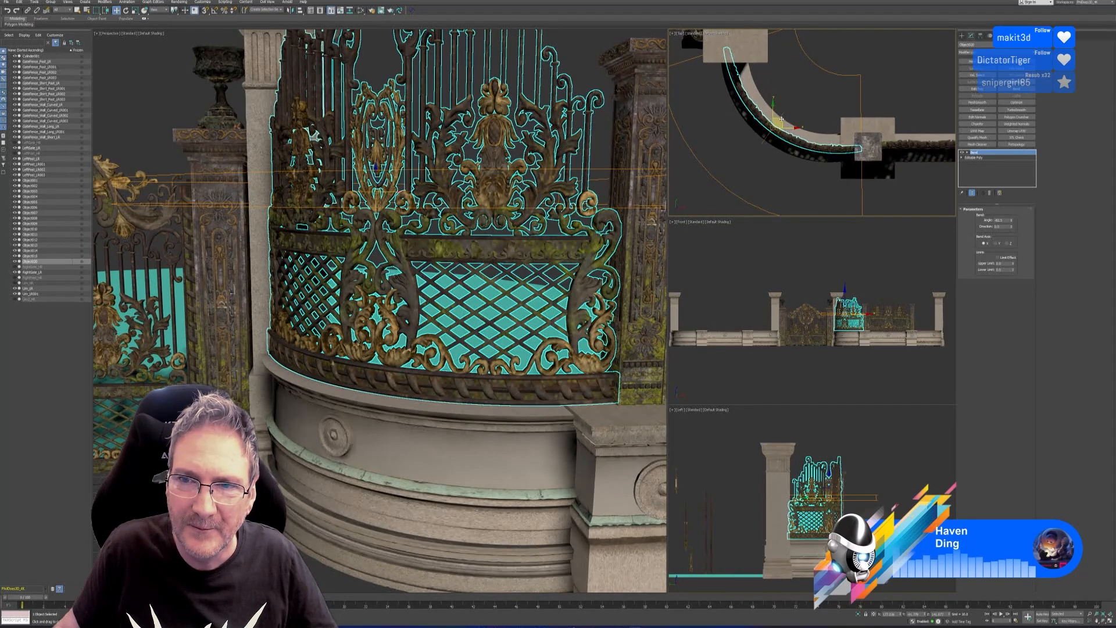
{"action": "left_click_drag", "start_coordinate": [782, 119], "coordinate": [783, 120]}
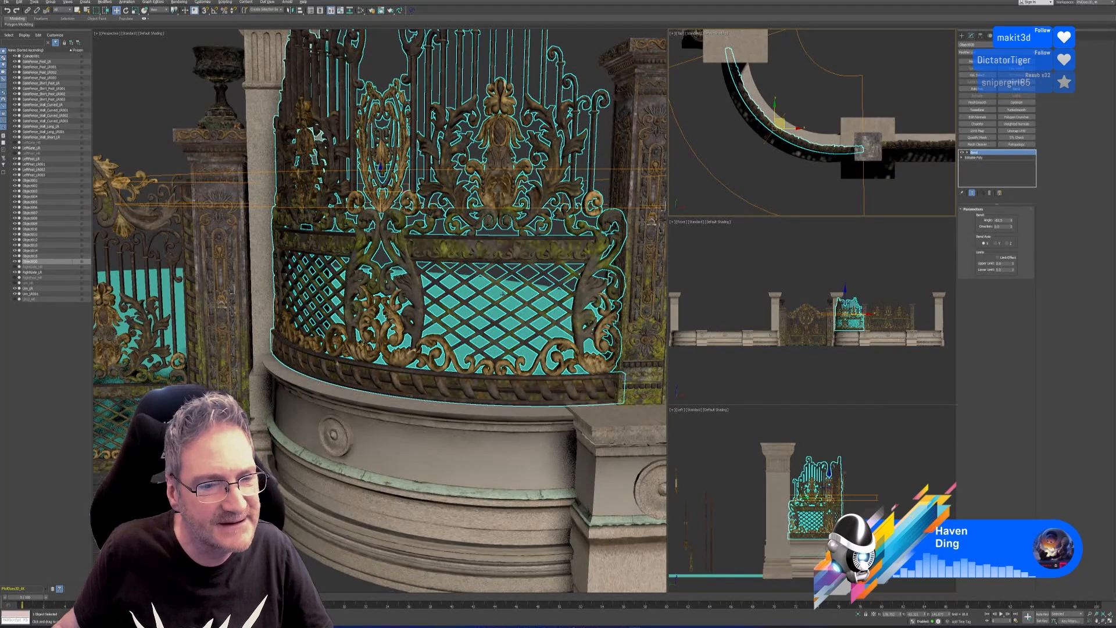
{"action": "middle_click_drag", "start_coordinate": [503, 294], "coordinate": [483, 353], "text": "alt"}
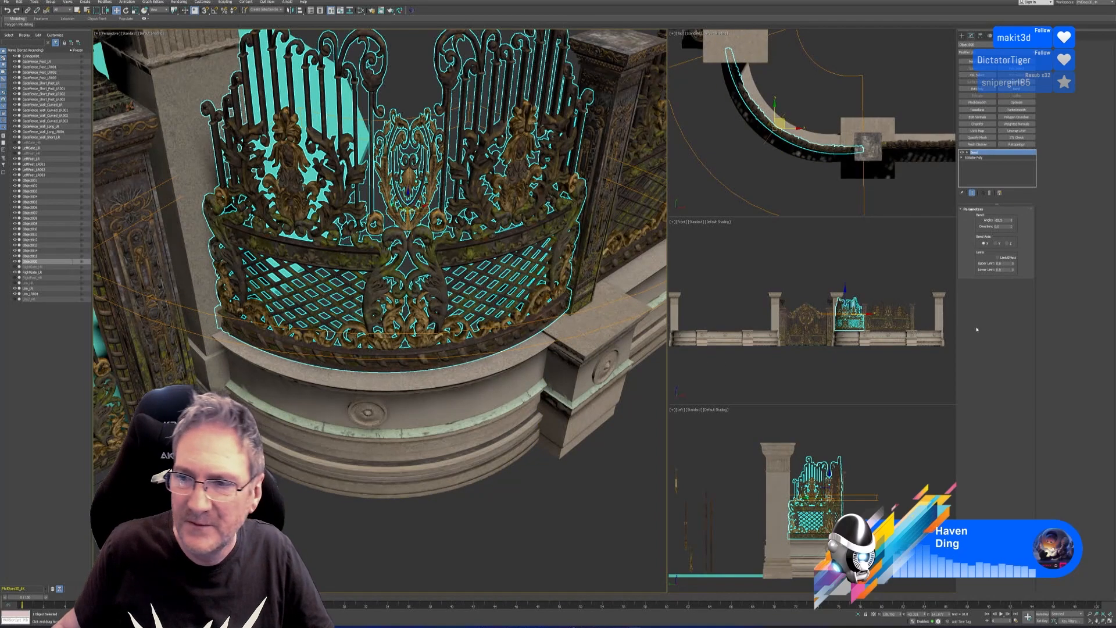
- Tighten the Bend angle a little more and rotate the panel slightly in the top view to center its arc on the wall
{"action": "left_click_drag", "start_coordinate": [1012, 223], "coordinate": [1012, 228]}
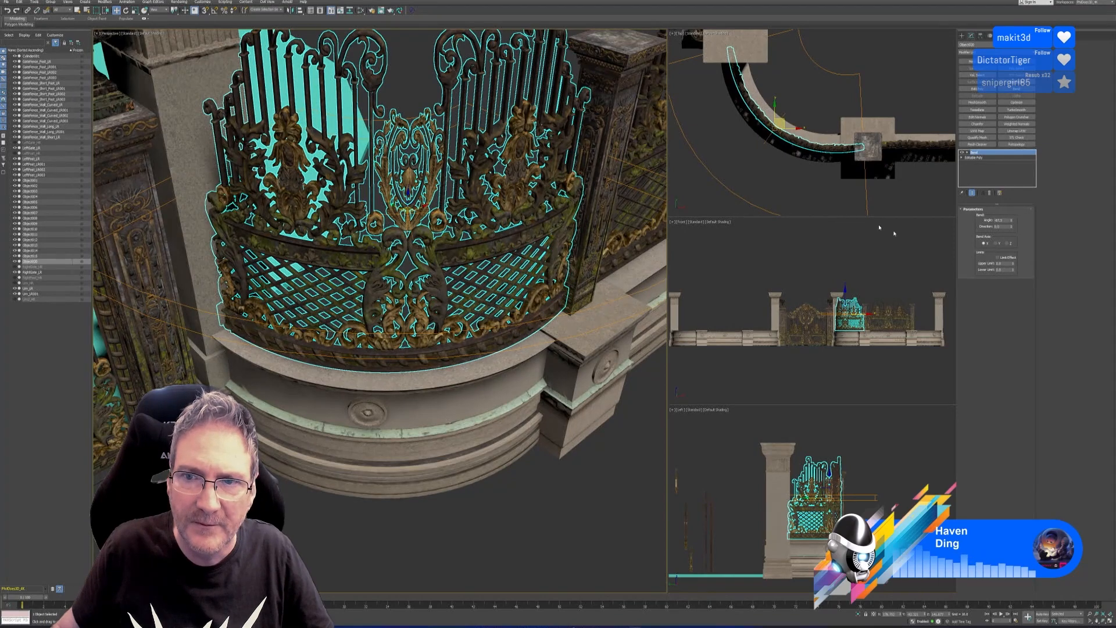
{"action": "key", "text": "e"}
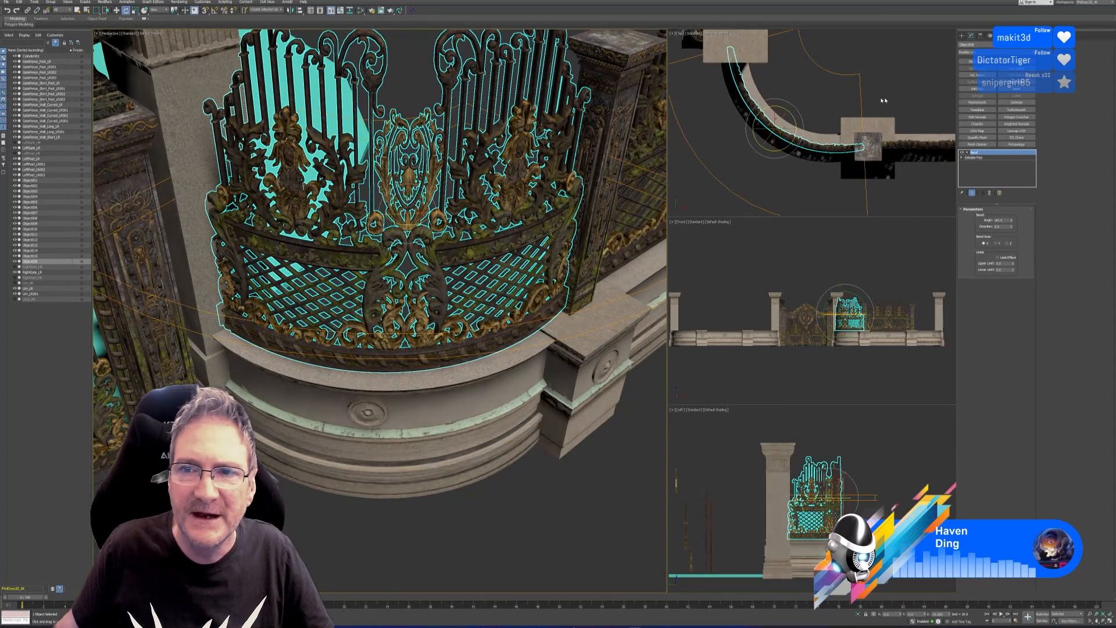
{"action": "middle_click_drag", "start_coordinate": [831, 97], "coordinate": [837, 87]}
{"action": "scroll", "coordinate": [821, 111], "scroll_direction": "up", "scroll_amount": 2}
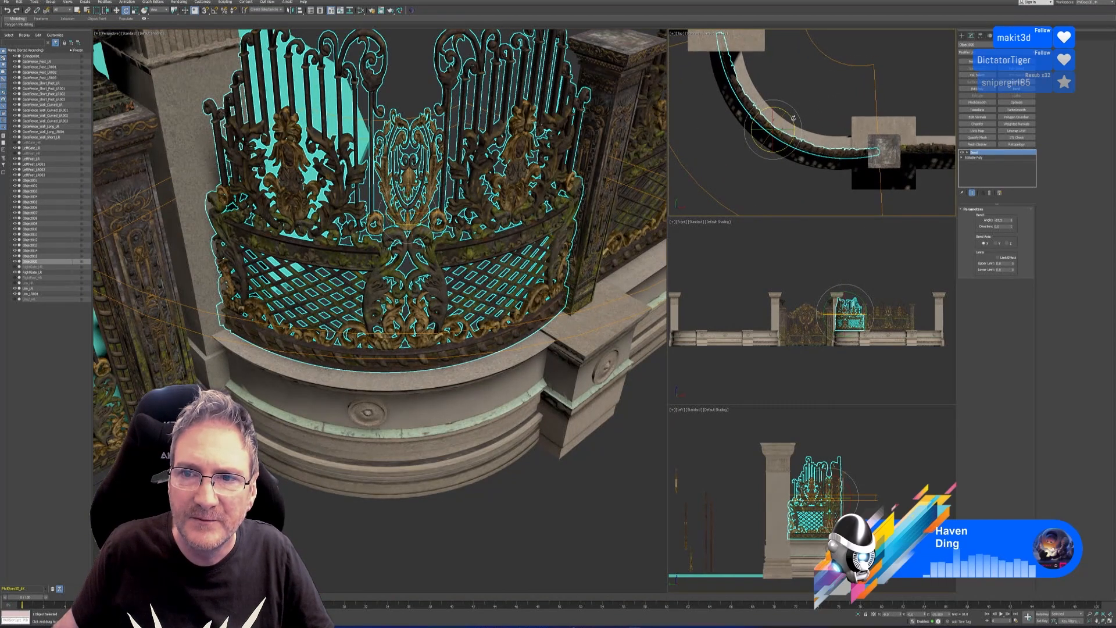
{"action": "left_click_drag", "start_coordinate": [791, 118], "coordinate": [795, 119]}
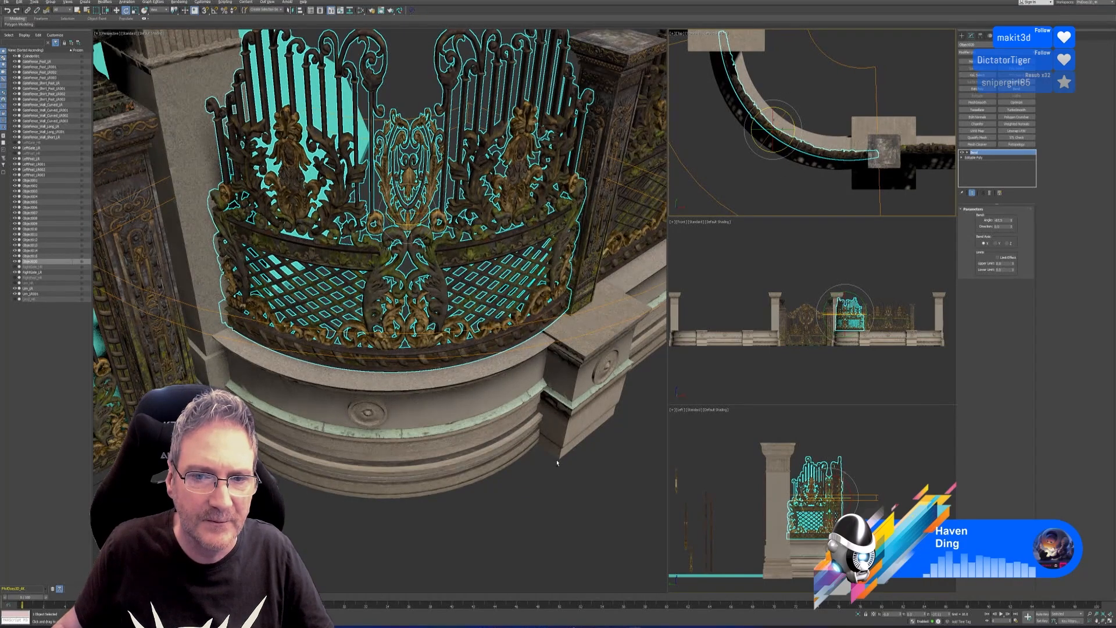
{"action": "mouse_move", "coordinate": [556, 464]}
{"action": "middle_mouse_down", "text": "alt"}
{"action": "mouse_move", "coordinate": [547, 442]}
{"action": "mouse_move", "coordinate": [528, 450]}
{"action": "mouse_move", "coordinate": [550, 442]}
{"action": "mouse_move", "coordinate": [511, 446]}
{"action": "mouse_move", "coordinate": [551, 450]}
{"action": "middle_mouse_up", "text": "alt"}
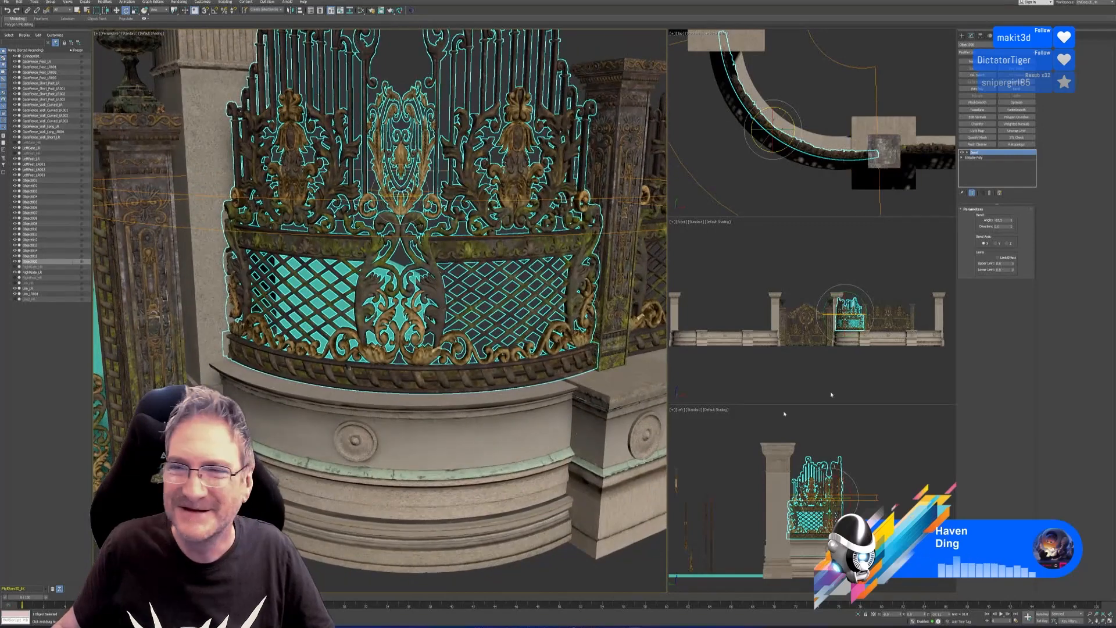
- Disable the bend, scale the straight panel slightly shorter along its local length, and restore the bend to check the fit
{"action": "left_click", "coordinate": [962, 152]}
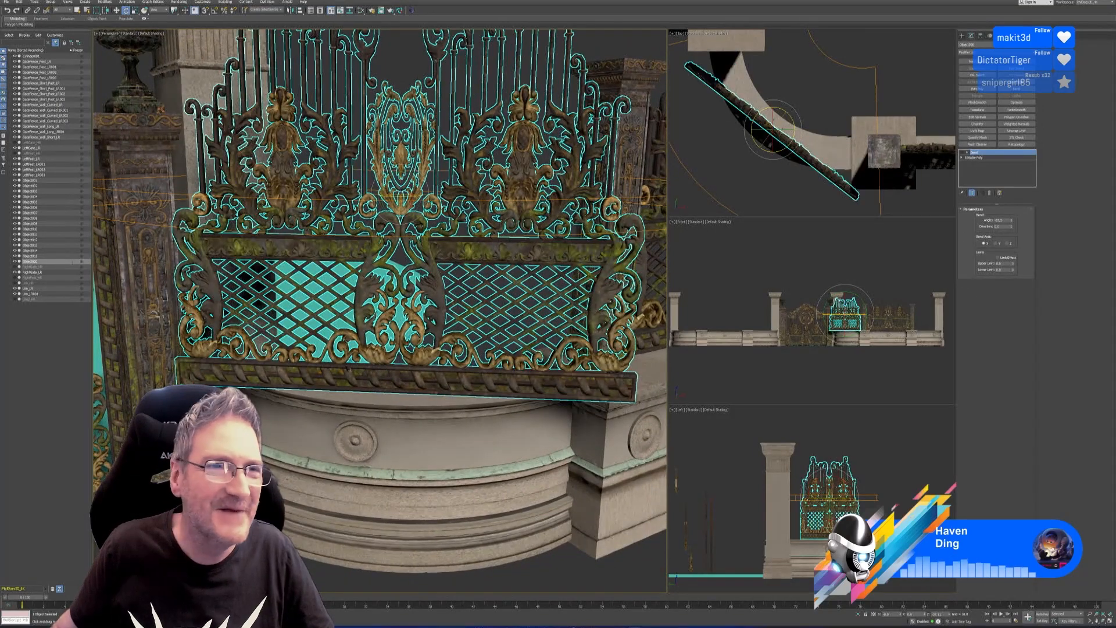
{"action": "left_click", "coordinate": [135, 11]}
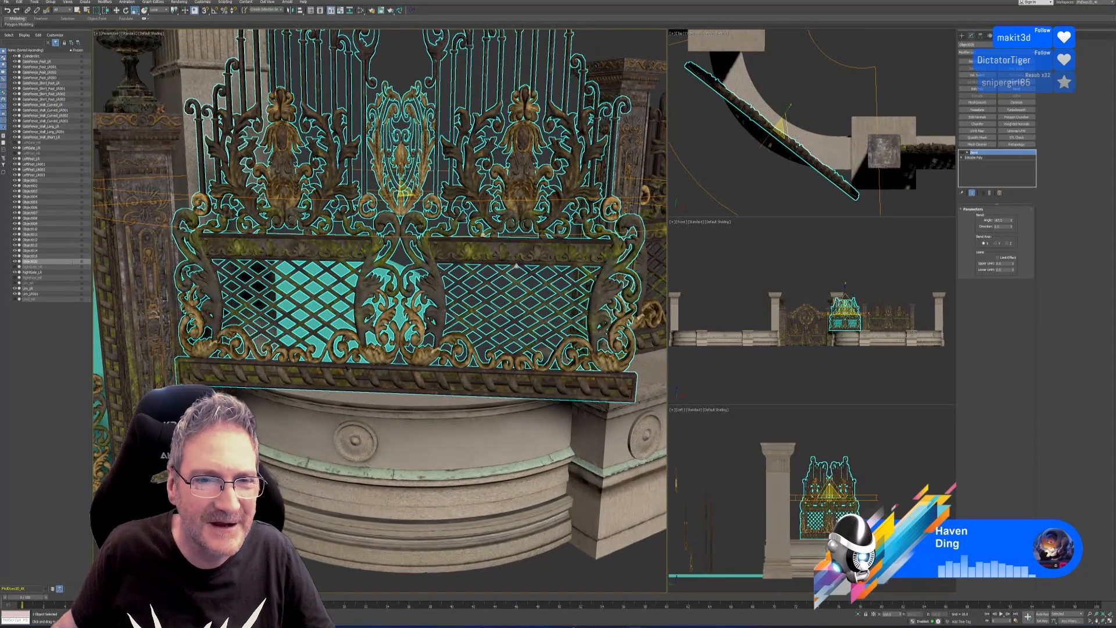
{"action": "scroll", "coordinate": [532, 303], "scroll_direction": "up", "scroll_amount": 3}
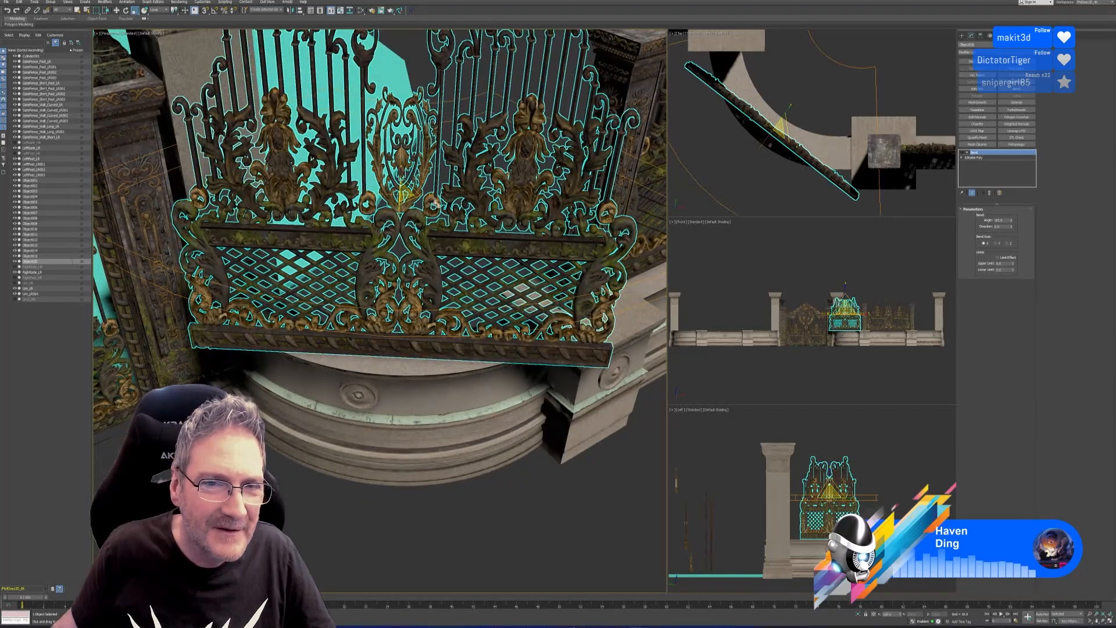
{"action": "scroll", "coordinate": [427, 198], "scroll_direction": "up", "scroll_amount": 4}
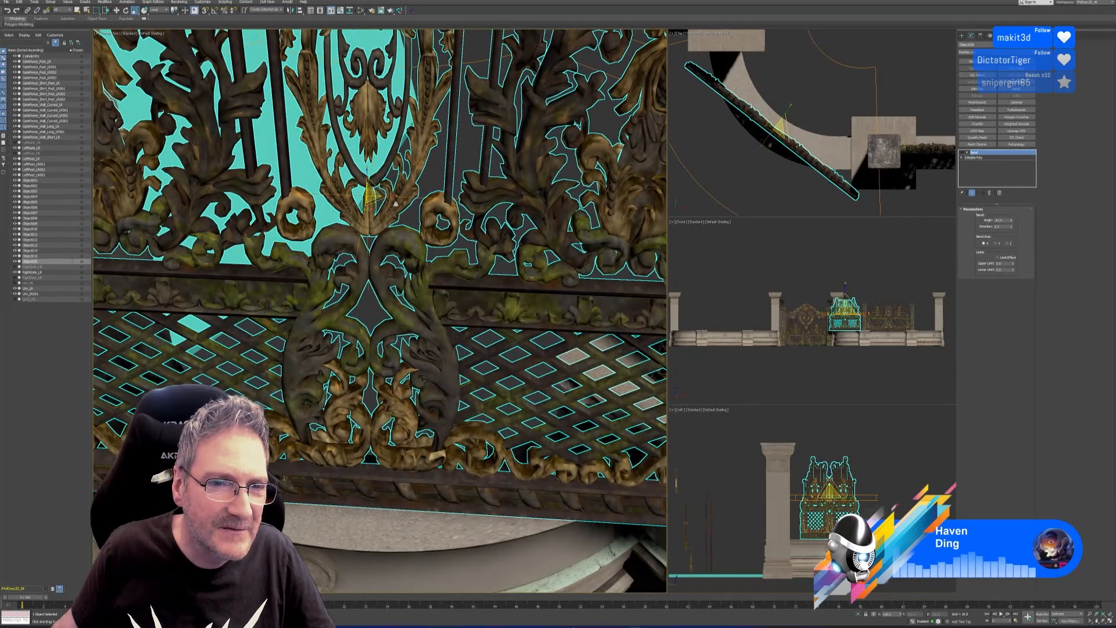
{"action": "scroll", "coordinate": [394, 203], "scroll_direction": "down", "scroll_amount": 2}
{"action": "middle_click_drag", "start_coordinate": [394, 203], "coordinate": [455, 223]}
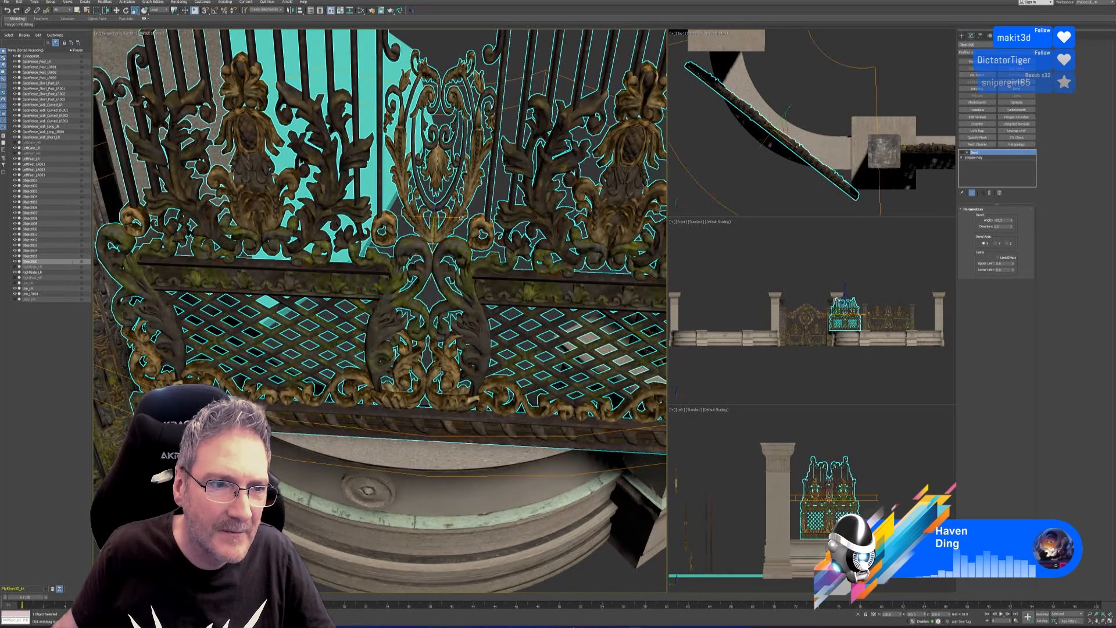
{"action": "left_click_drag", "start_coordinate": [461, 217], "coordinate": [457, 218]}
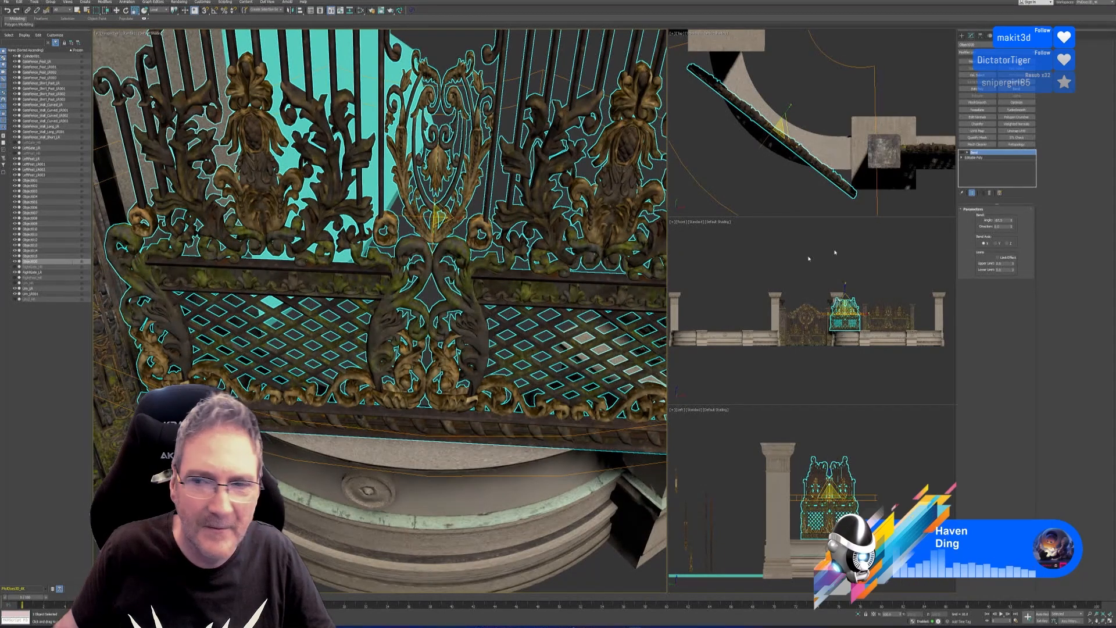
{"action": "left_click", "coordinate": [963, 153]}
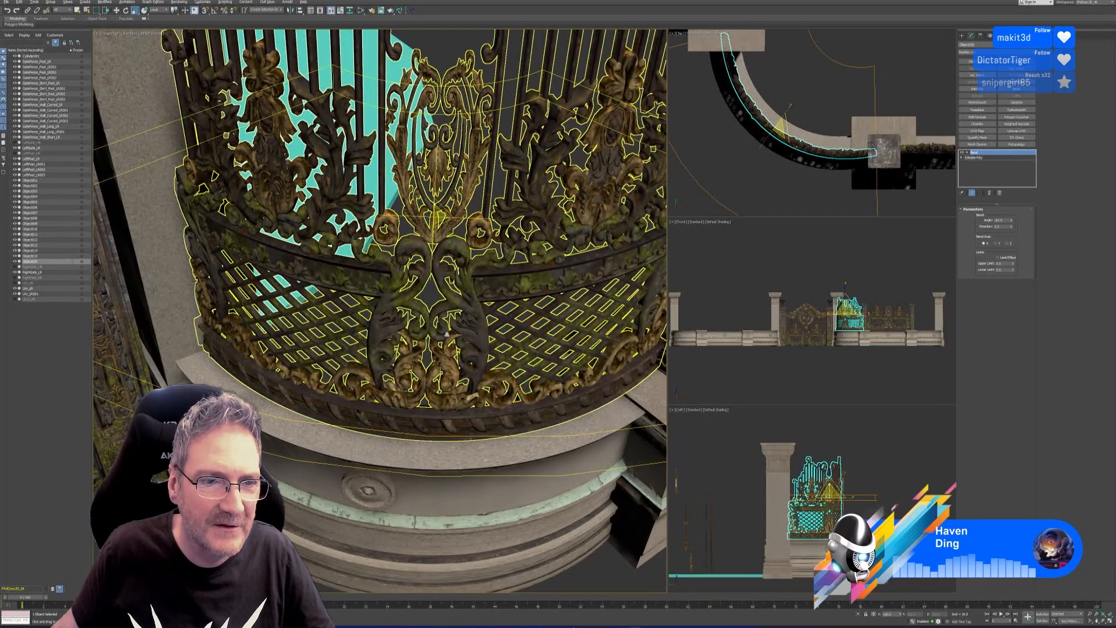
{"action": "middle_click_drag", "start_coordinate": [558, 381], "coordinate": [519, 349], "text": "alt"}
{"action": "scroll", "coordinate": [521, 351], "scroll_direction": "down", "scroll_amount": 3}
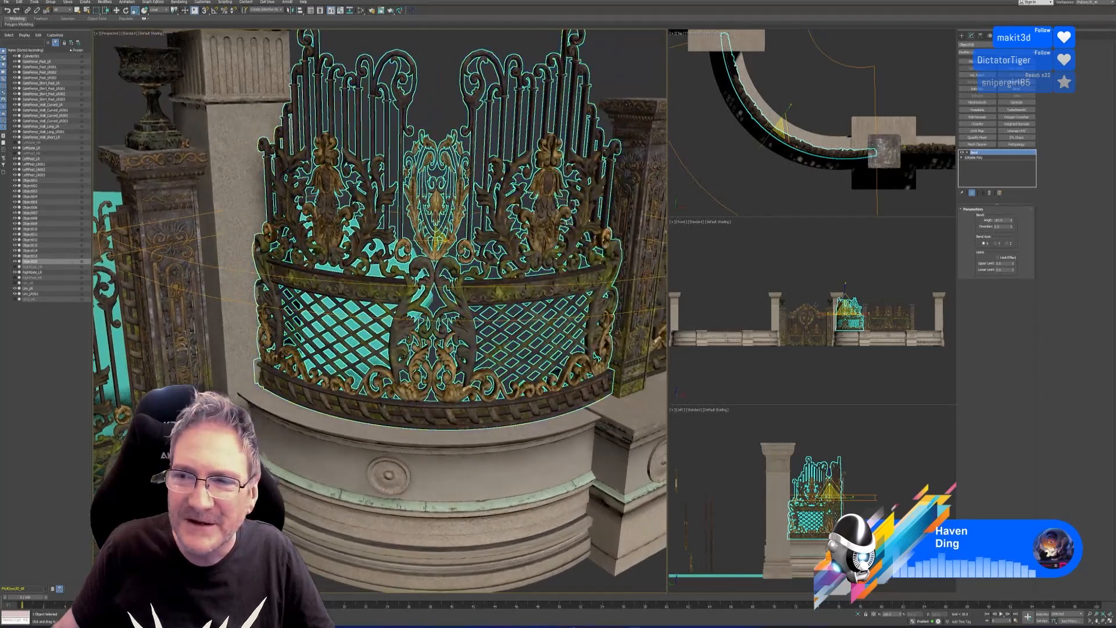
- Shorten the panel a touch more along its local length with the bend temporarily disabled
{"action": "left_click", "coordinate": [962, 152]}
{"action": "scroll", "coordinate": [456, 239], "scroll_direction": "up", "scroll_amount": 6}
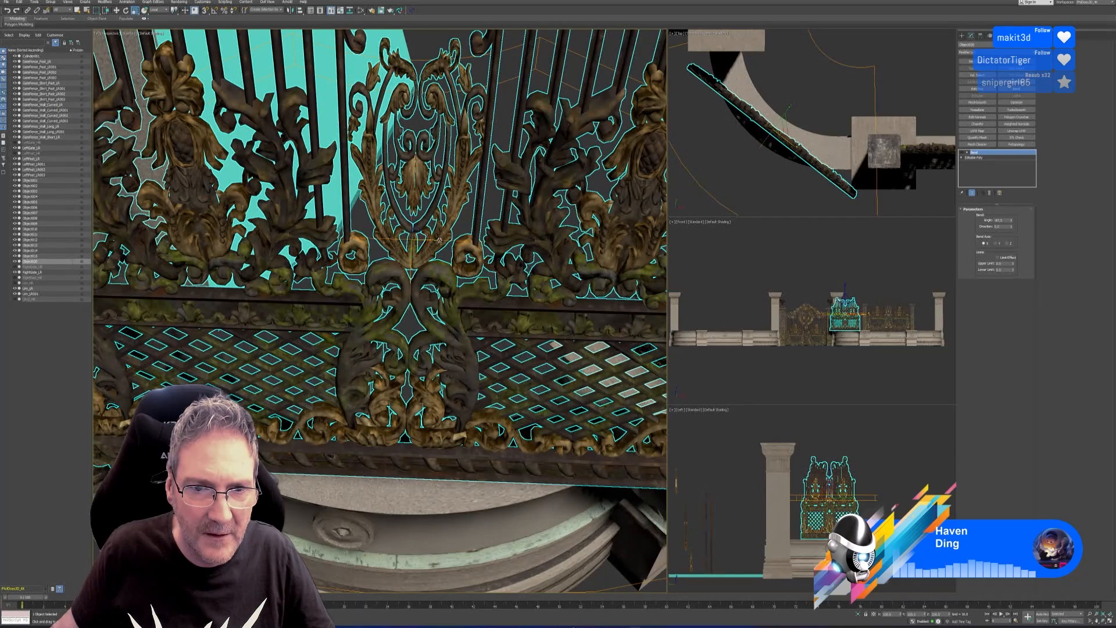
{"action": "left_click_drag", "start_coordinate": [439, 240], "coordinate": [440, 244]}
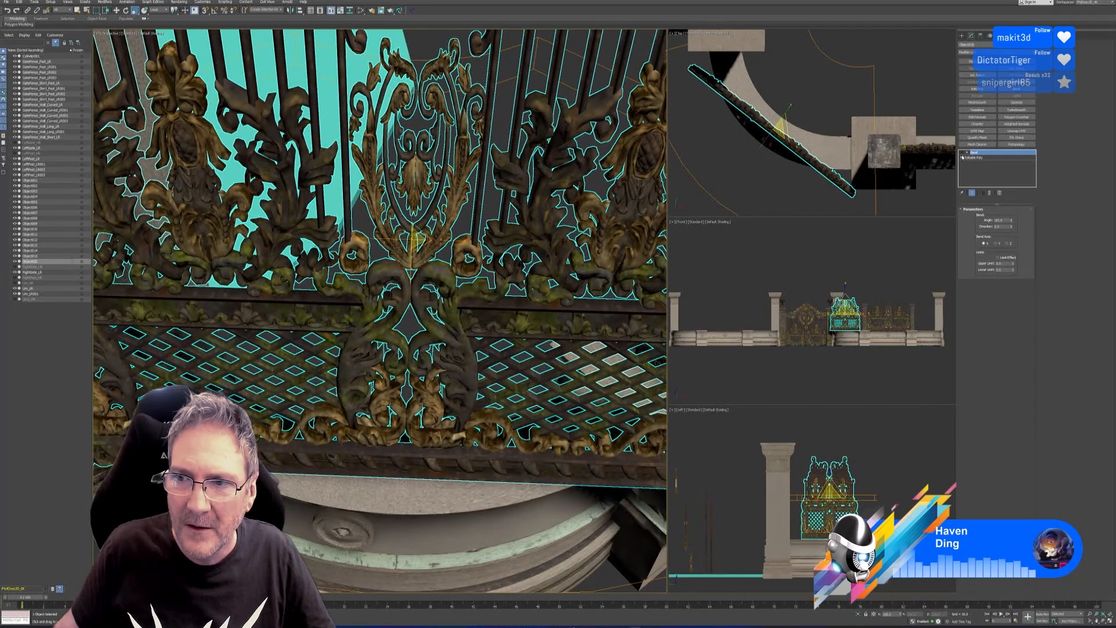
{"action": "left_click", "coordinate": [963, 153]}
{"action": "middle_click_drag", "start_coordinate": [263, 371], "coordinate": [419, 459], "text": "alt"}
{"action": "scroll", "coordinate": [276, 366], "scroll_direction": "down", "scroll_amount": 3}
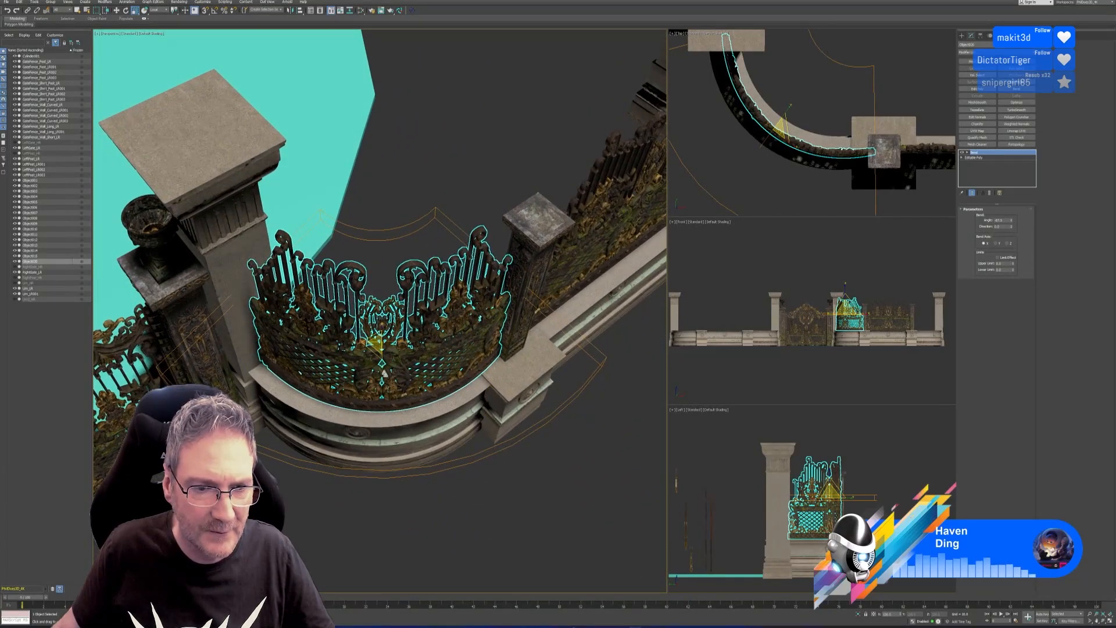
- Rotate the bent panel very slightly in the top view, then deselect it and review the whole gate and fence
{"action": "key", "text": "e"}
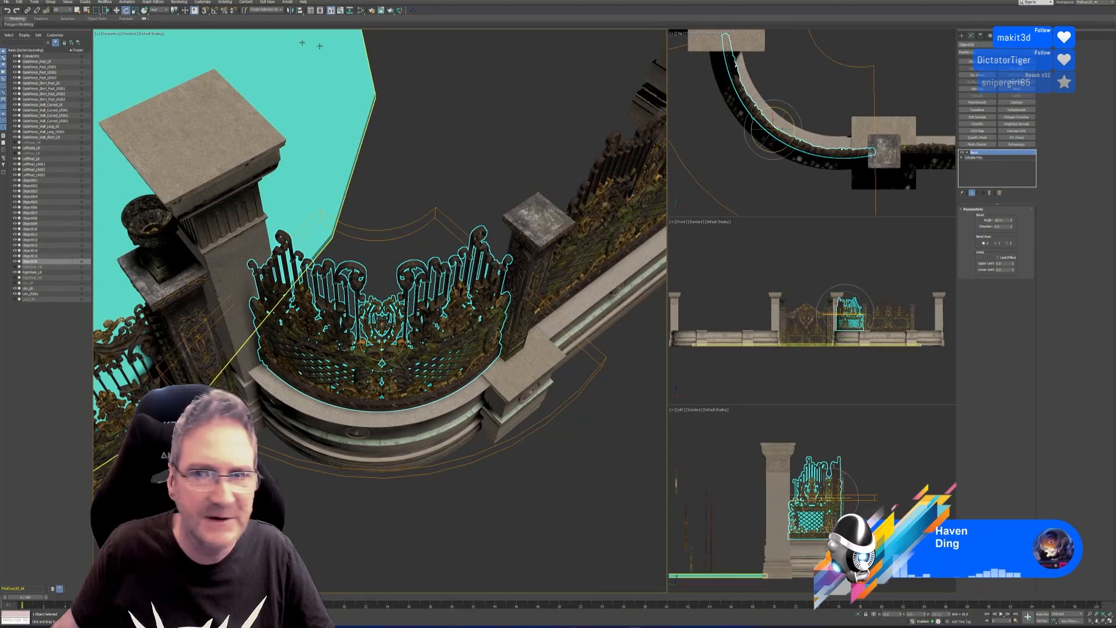
{"action": "scroll", "coordinate": [781, 129], "scroll_direction": "up", "scroll_amount": 3}
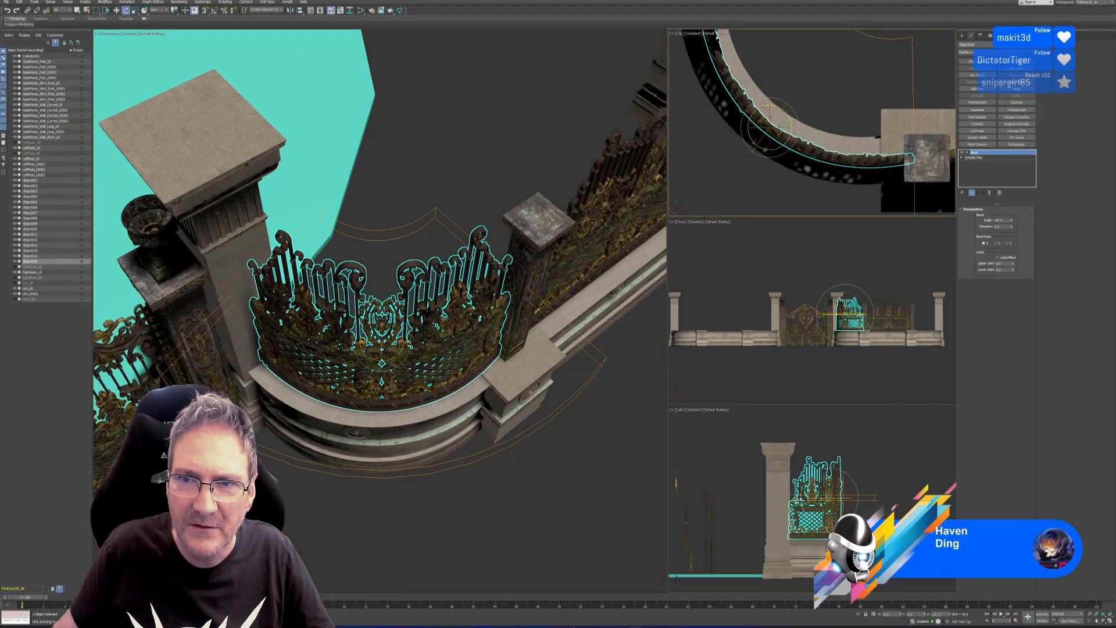
{"action": "left_click_drag", "start_coordinate": [762, 107], "coordinate": [761, 109]}
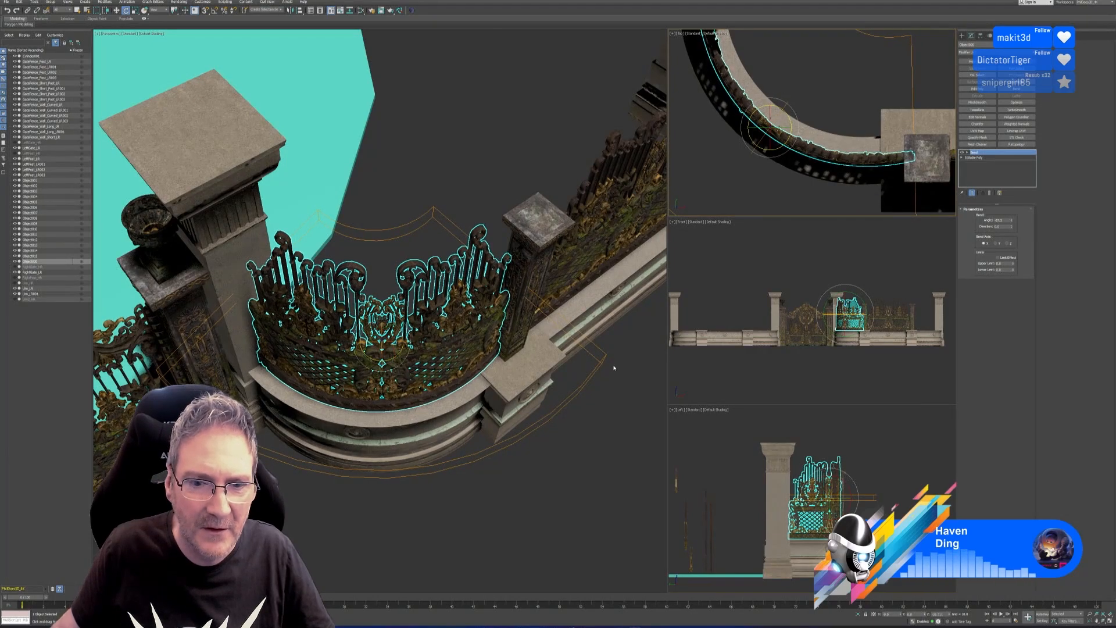
{"action": "middle_click_drag", "start_coordinate": [585, 446], "coordinate": [497, 507], "text": "alt"}
{"action": "left_click", "coordinate": [469, 533]}
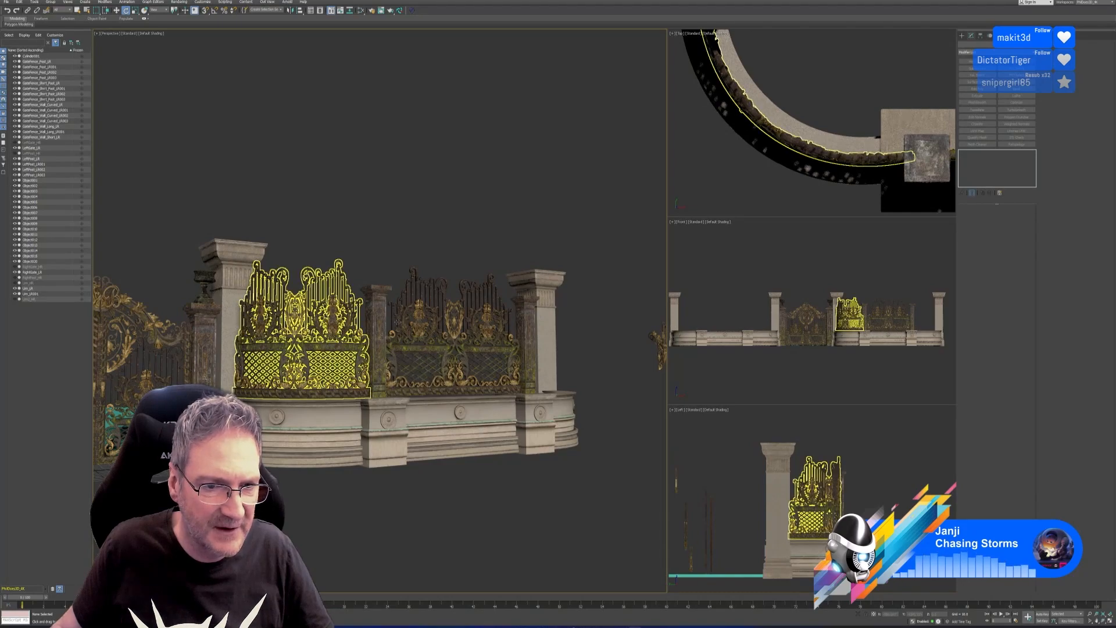
{"action": "middle_click_drag", "start_coordinate": [484, 524], "coordinate": [450, 485], "text": "alt"}
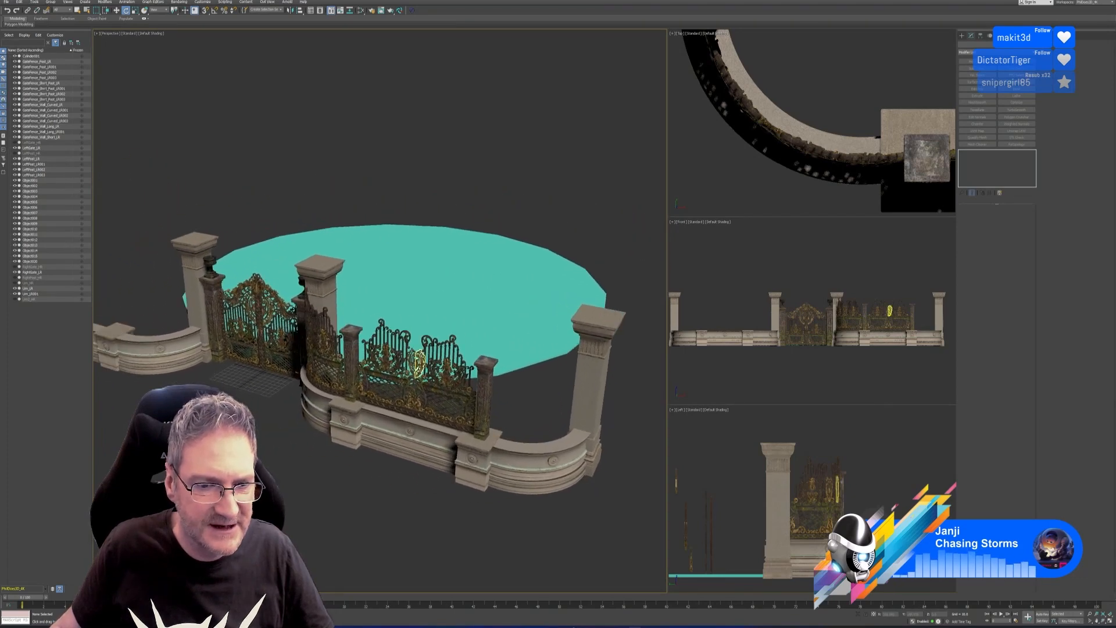
- Attach both lower lattice sections of the straight fence panel to its bottom rail
{"action": "left_click", "coordinate": [395, 386]}
{"action": "scroll", "coordinate": [396, 387], "scroll_direction": "up", "scroll_amount": 2}
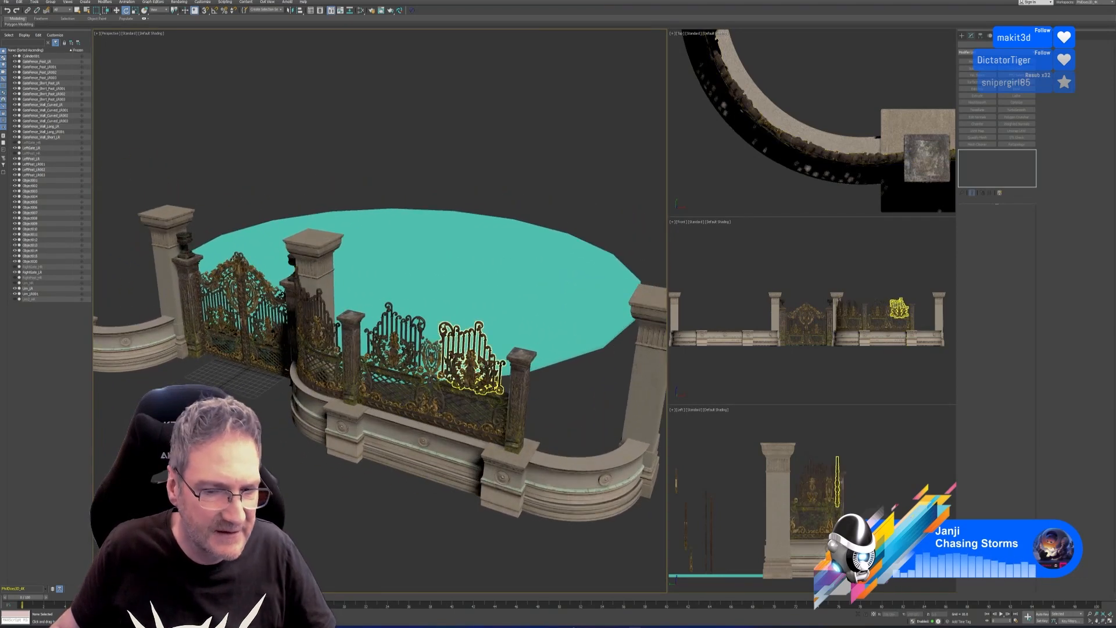
{"action": "scroll", "coordinate": [550, 390], "scroll_direction": "up", "scroll_amount": 3}
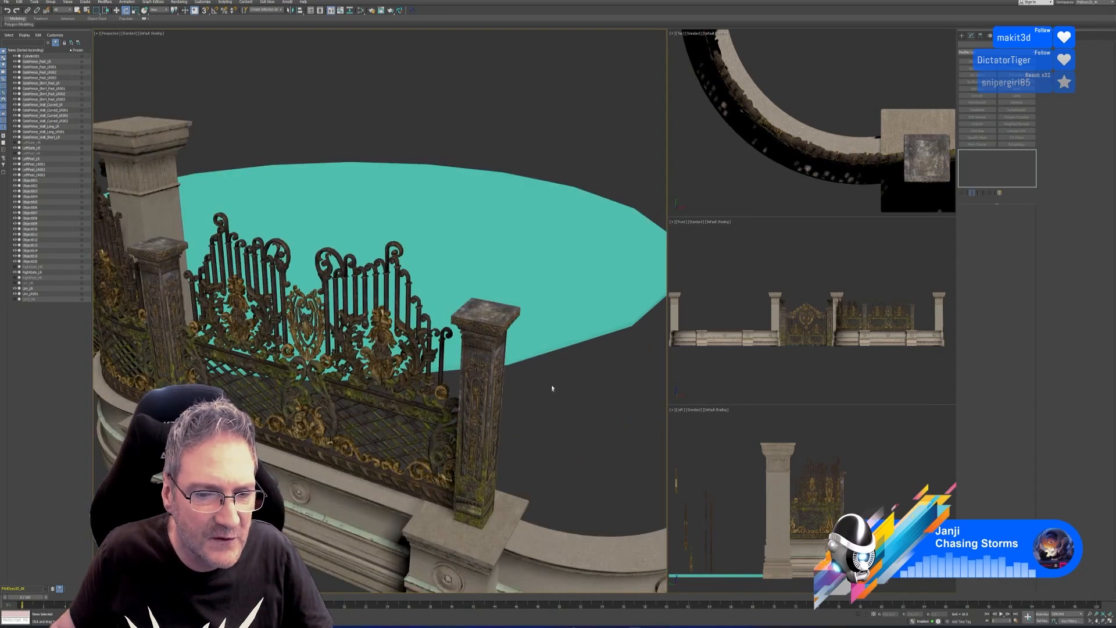
{"action": "mouse_move", "coordinate": [552, 388]}
{"action": "middle_mouse_down"}
{"action": "mouse_move", "coordinate": [575, 388]}
{"action": "mouse_move", "coordinate": [558, 378]}
{"action": "middle_mouse_up"}
{"action": "scroll", "coordinate": [557, 429], "scroll_direction": "down", "scroll_amount": 1}
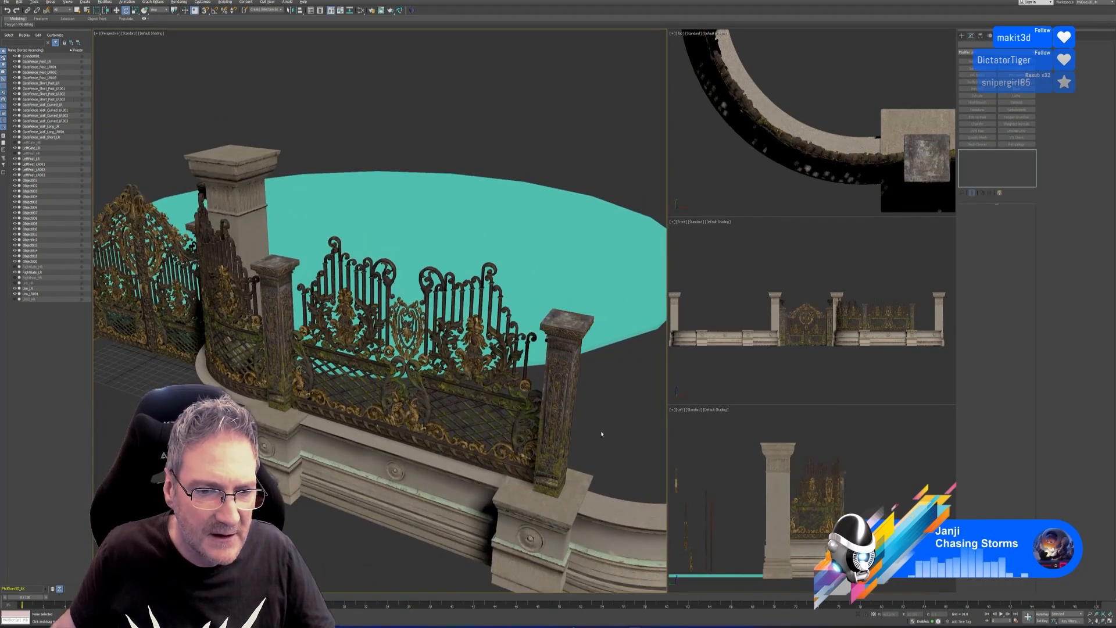
{"action": "left_click_drag", "start_coordinate": [600, 433], "coordinate": [532, 433], "text": "alt"}
{"action": "scroll", "coordinate": [508, 429], "scroll_direction": "down", "scroll_amount": 2}
{"action": "middle_click_drag", "start_coordinate": [514, 407], "coordinate": [467, 268]}
{"action": "left_click", "coordinate": [433, 411]}
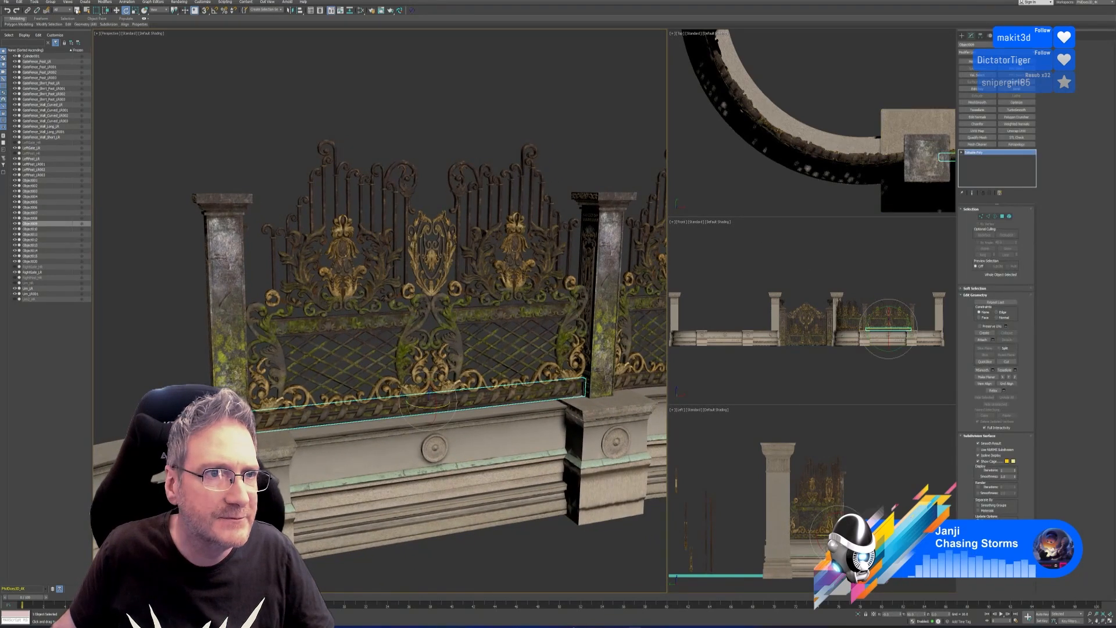
{"action": "left_click", "coordinate": [77, 11]}
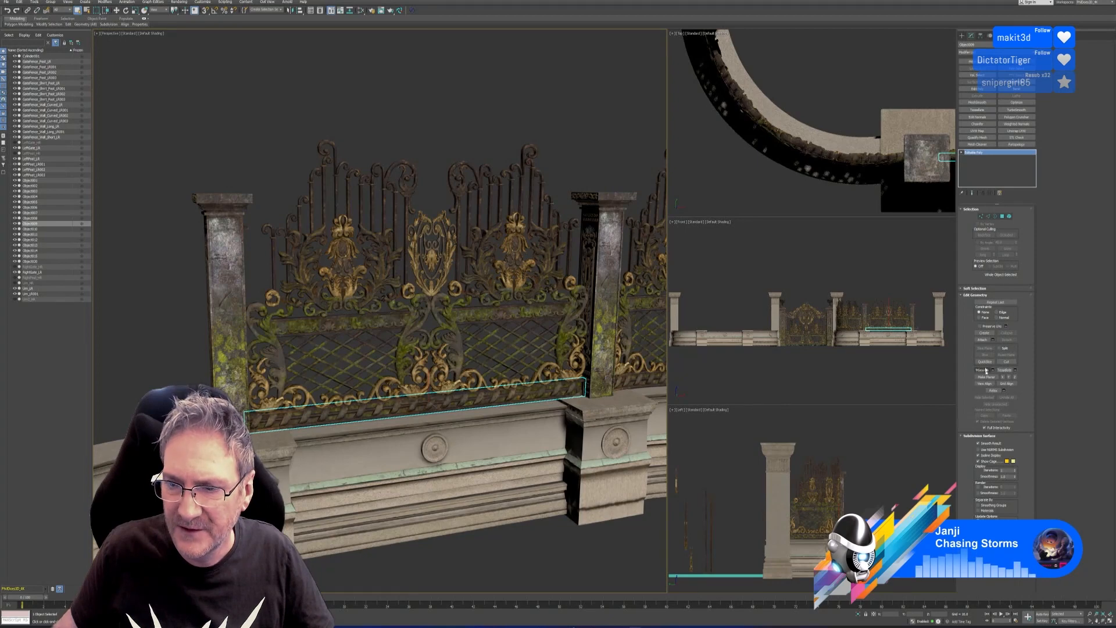
{"action": "left_click", "coordinate": [982, 339]}
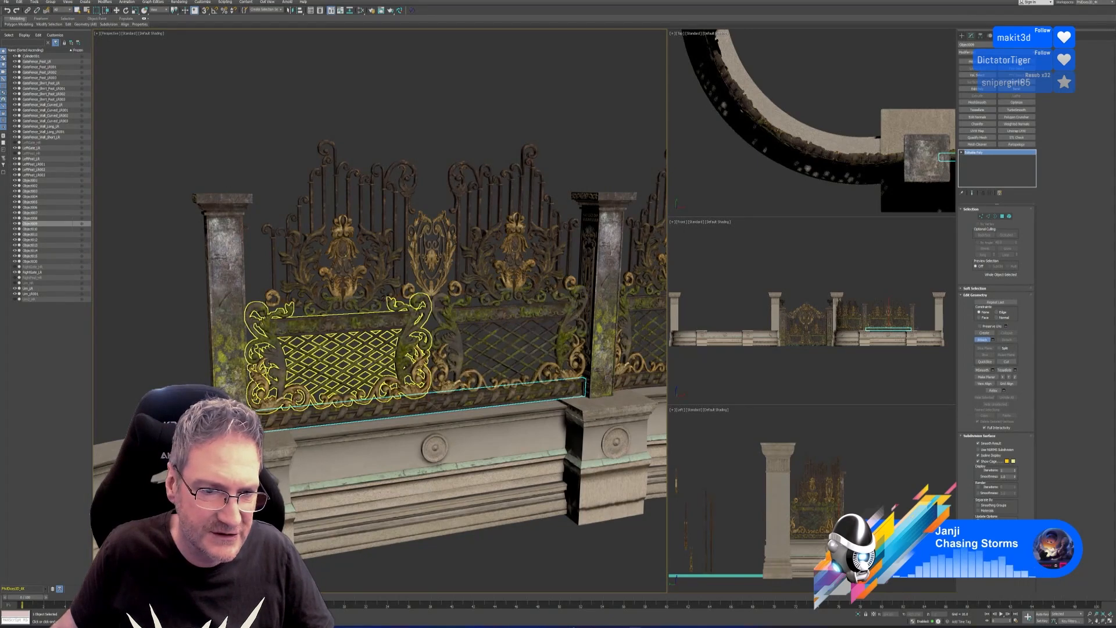
{"action": "left_click", "coordinate": [299, 400]}
{"action": "left_click", "coordinate": [449, 376]}
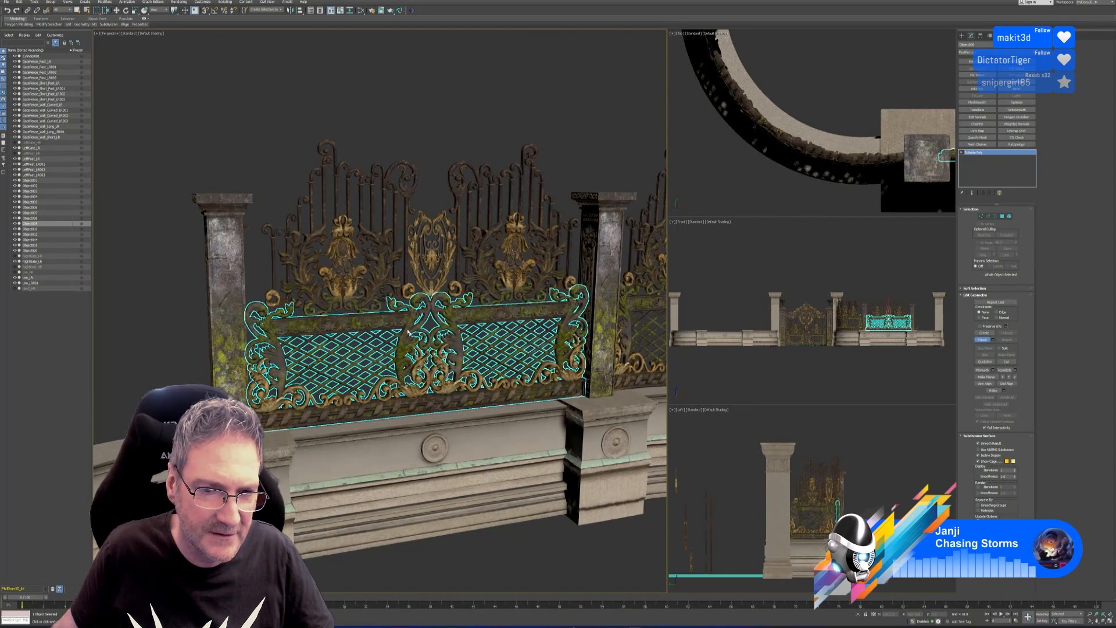
- Attach both upper railing sections and the central crest to the same panel object, finishing the Attach operation
{"action": "left_click", "coordinate": [422, 303]}
{"action": "left_click", "coordinate": [465, 268]}
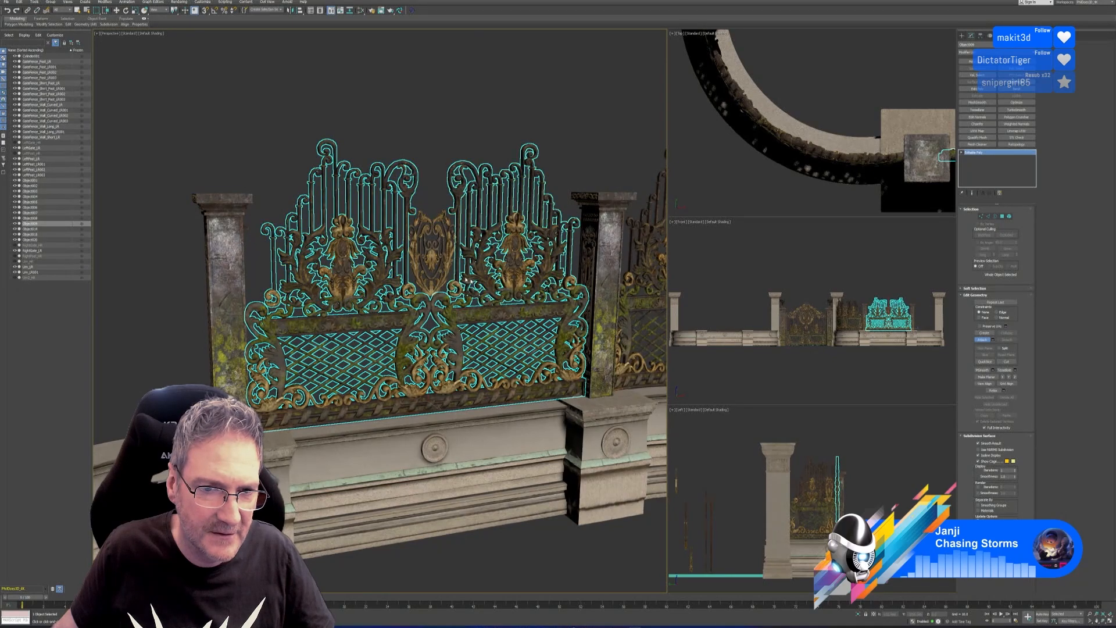
{"action": "left_click", "coordinate": [424, 279]}
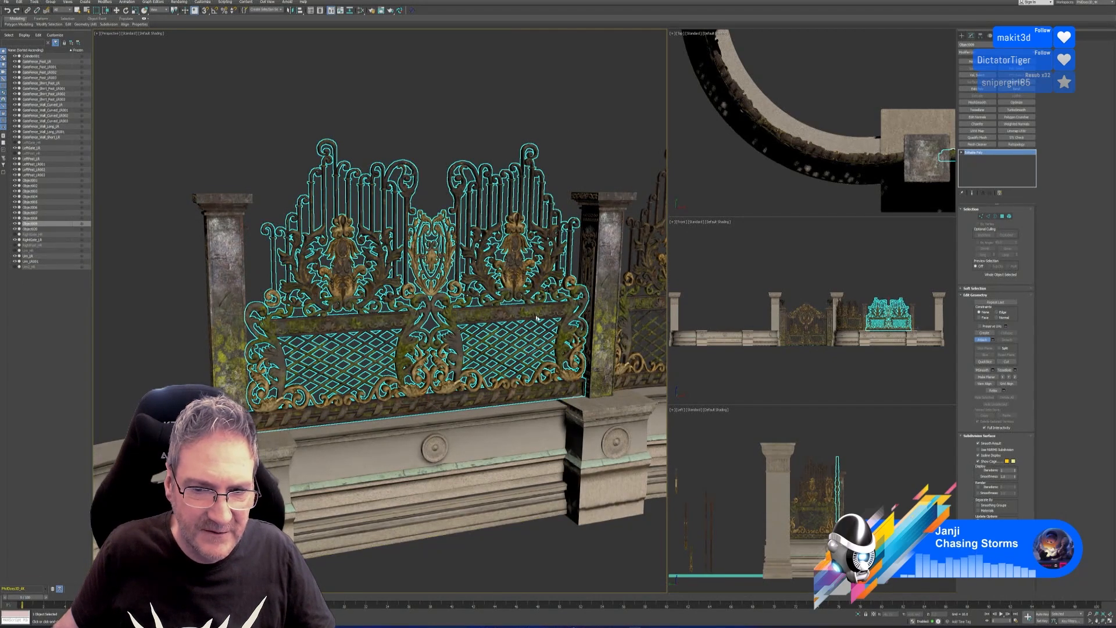
{"action": "left_click", "coordinate": [983, 342]}
- Center the combined straight panel's pivot on the object, affecting the pivot only
{"action": "key", "text": "w"}
{"action": "scroll", "coordinate": [444, 424], "scroll_direction": "down", "scroll_amount": 3}
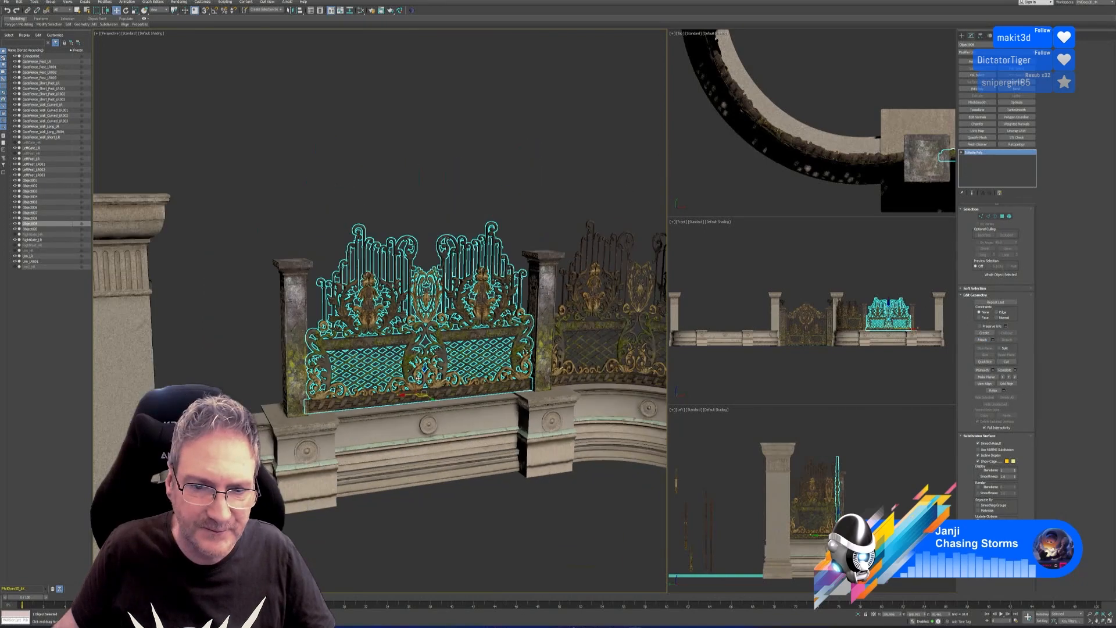
{"action": "middle_click_drag", "start_coordinate": [419, 493], "coordinate": [531, 498], "text": "alt"}
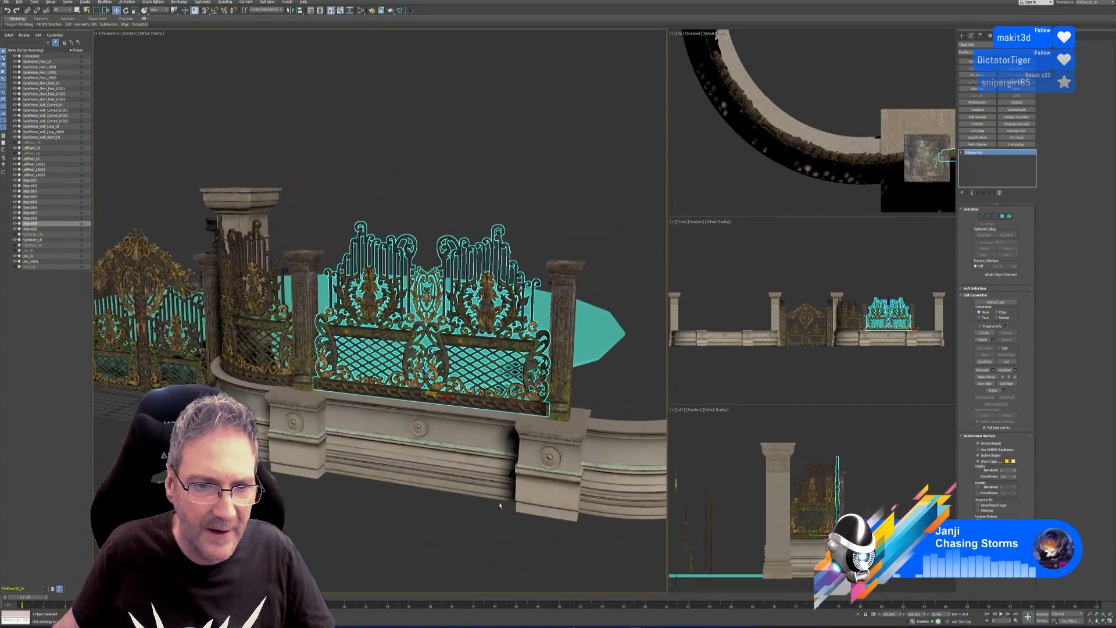
{"action": "left_click", "coordinate": [980, 35]}
{"action": "left_click", "coordinate": [995, 78]}
{"action": "left_click", "coordinate": [995, 109]}
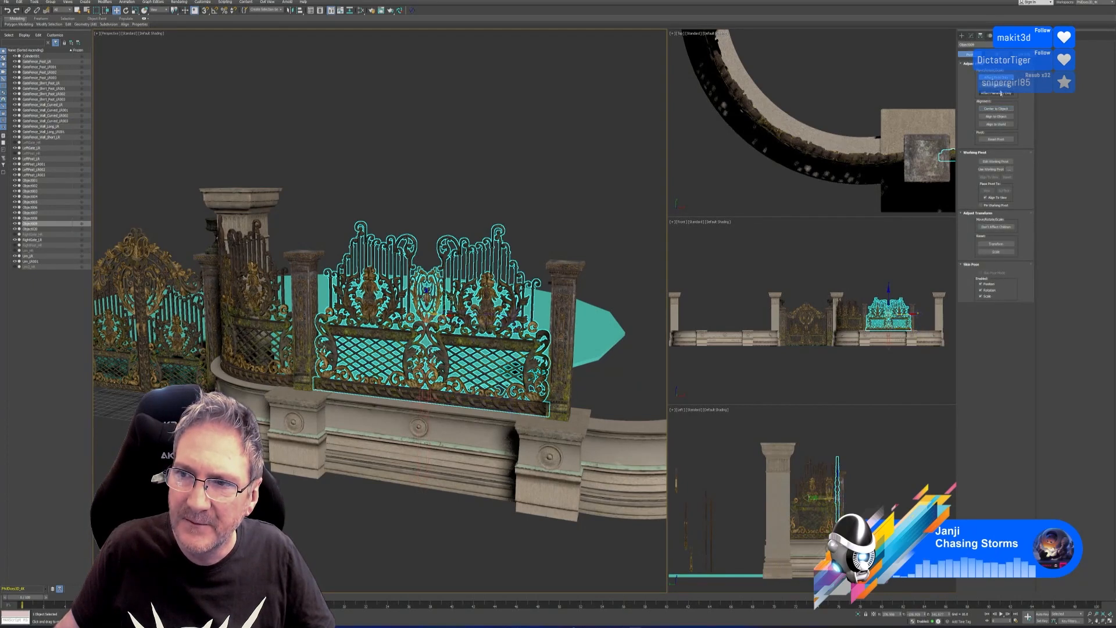
- Apply Reset XForm to the combined straight panel and collapse its whole modifier stack
{"action": "left_click", "coordinate": [1008, 36]}
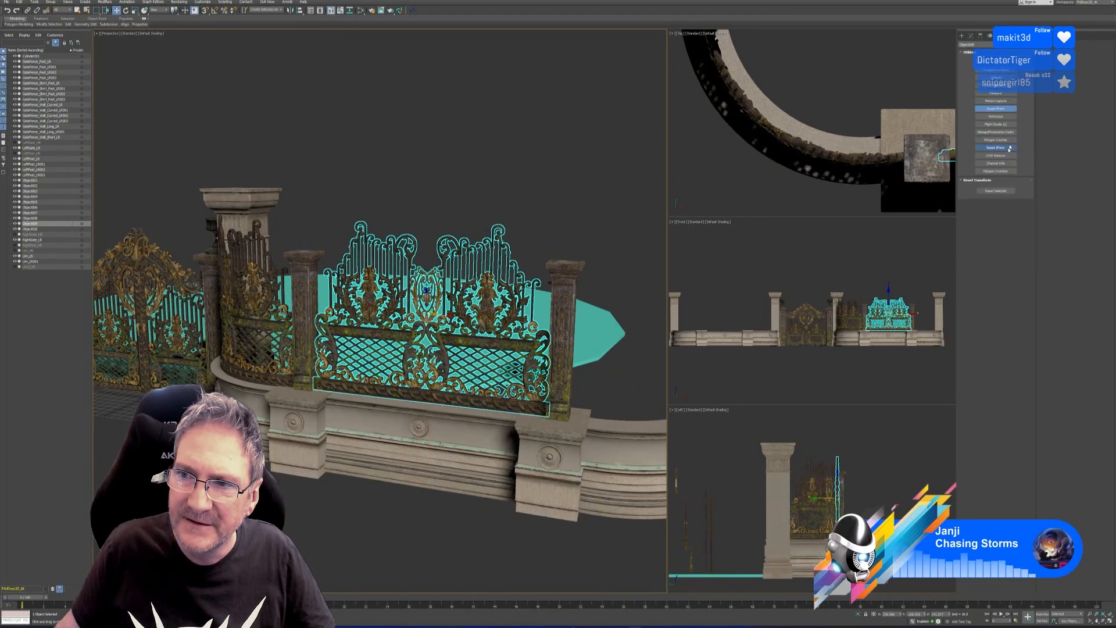
{"action": "left_click", "coordinate": [996, 191]}
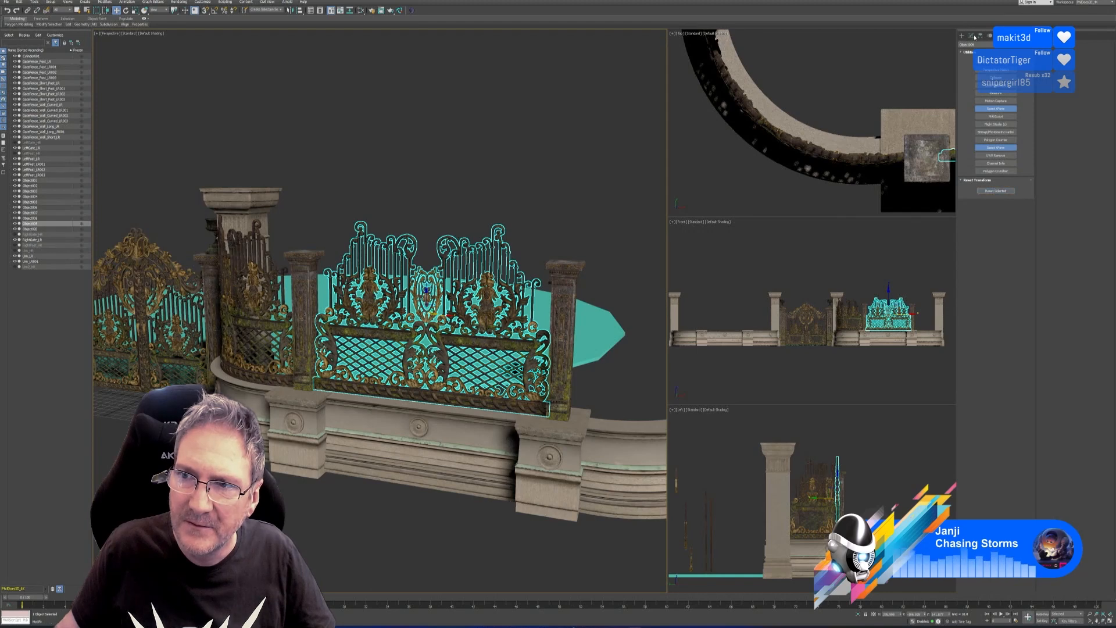
{"action": "right_click", "coordinate": [982, 156]}
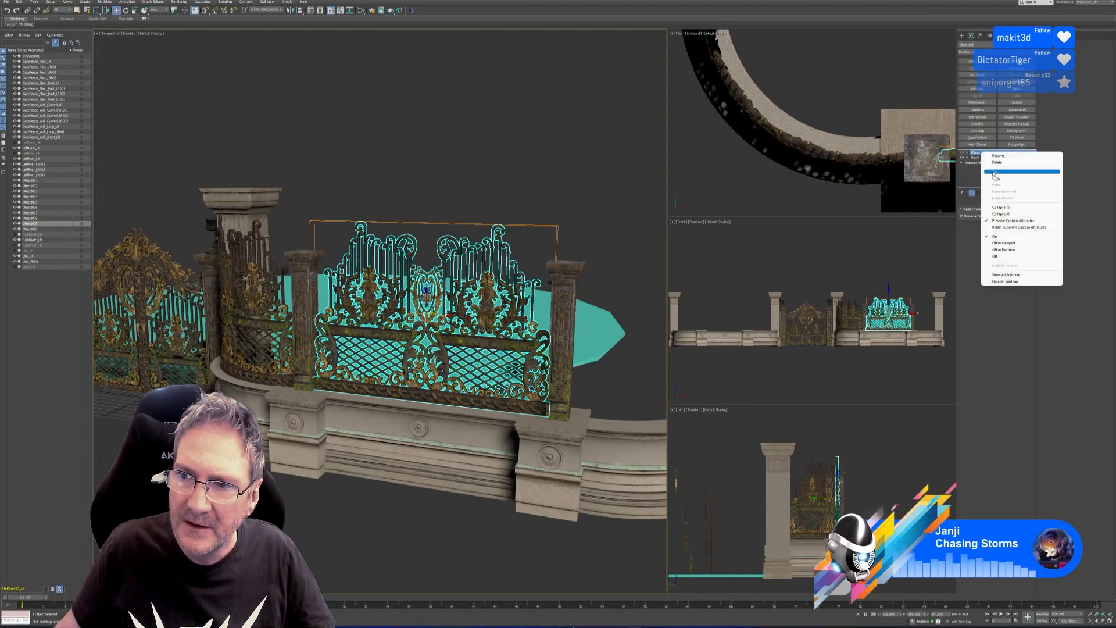
{"action": "left_click", "coordinate": [1001, 214]}
{"action": "left_click", "coordinate": [590, 329]}
- Deselect the panel and save the scene through Save As in the Car Gate folder
{"action": "middle_click_drag", "start_coordinate": [442, 220], "coordinate": [400, 210], "text": "alt"}
{"action": "left_click", "coordinate": [389, 205]}
{"action": "middle_click_drag", "start_coordinate": [343, 488], "coordinate": [420, 495], "text": "alt"}
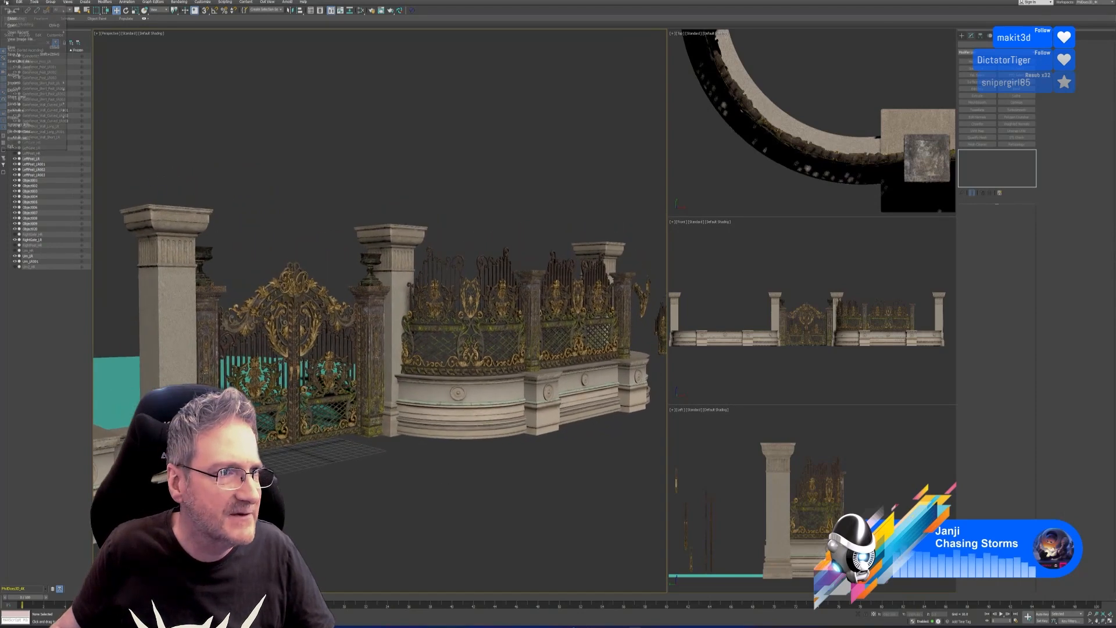
{"action": "key", "text": "ctrl+shift+s"}
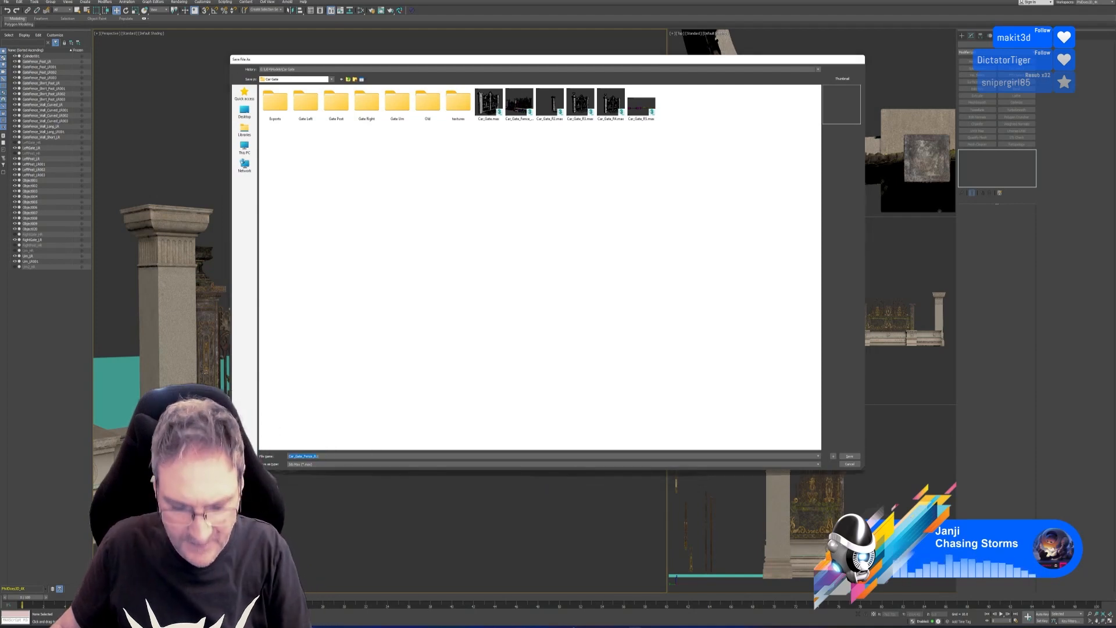
{"action": "key", "text": "Return"}
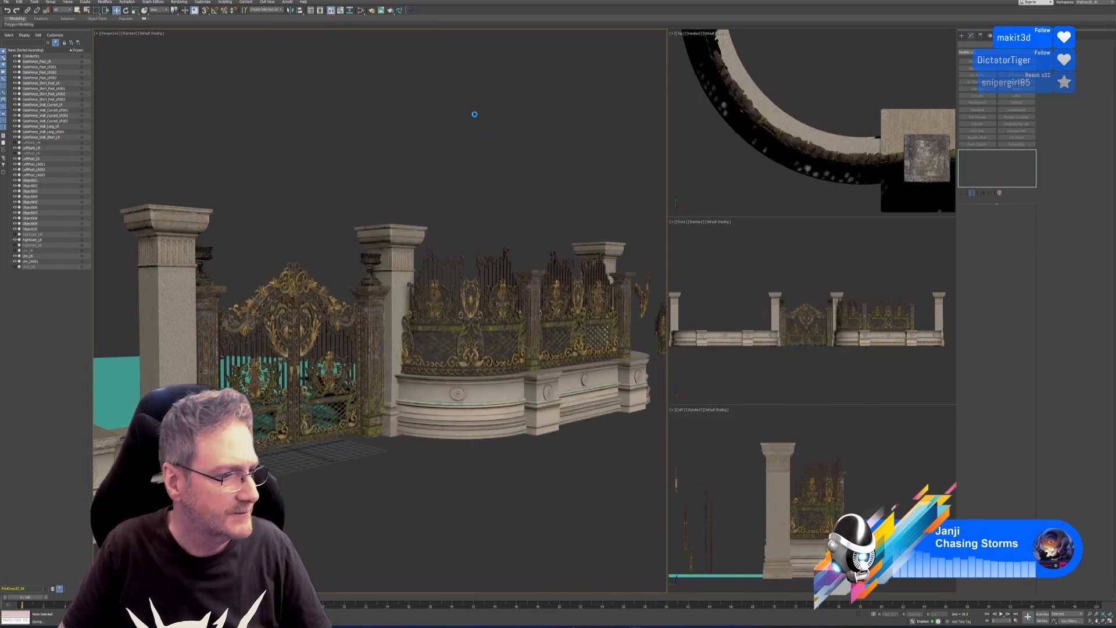
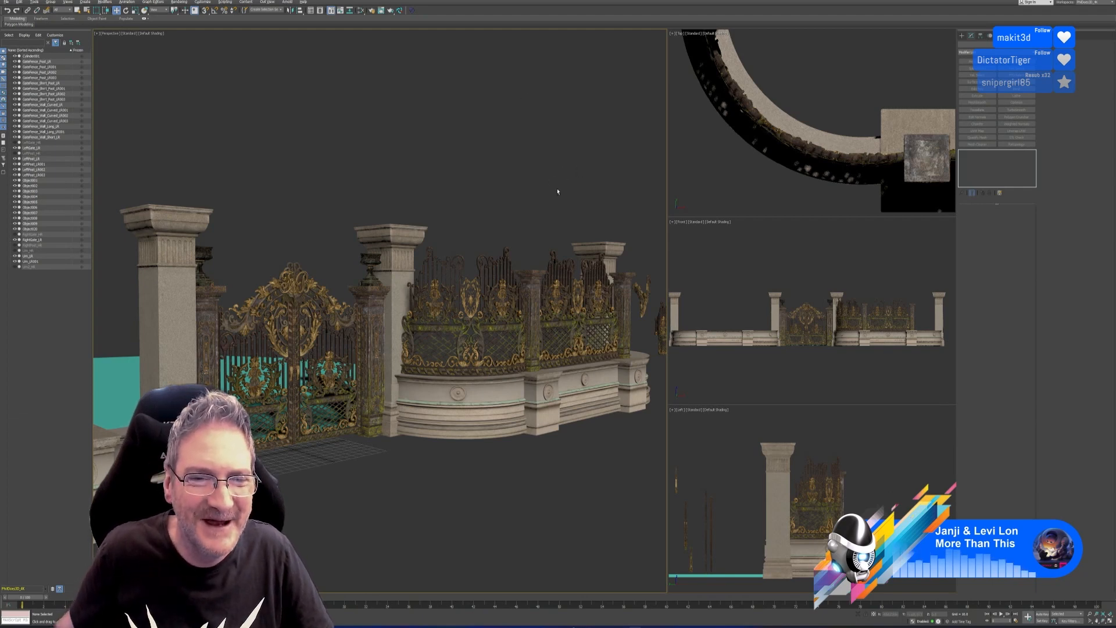
- Save the current gate and fence scene again
{"action": "mouse_move", "coordinate": [553, 189]}
{"action": "middle_mouse_down", "text": "alt"}
{"action": "mouse_move", "coordinate": [512, 189]}
{"action": "mouse_move", "coordinate": [556, 190]}
{"action": "middle_mouse_up", "text": "alt"}
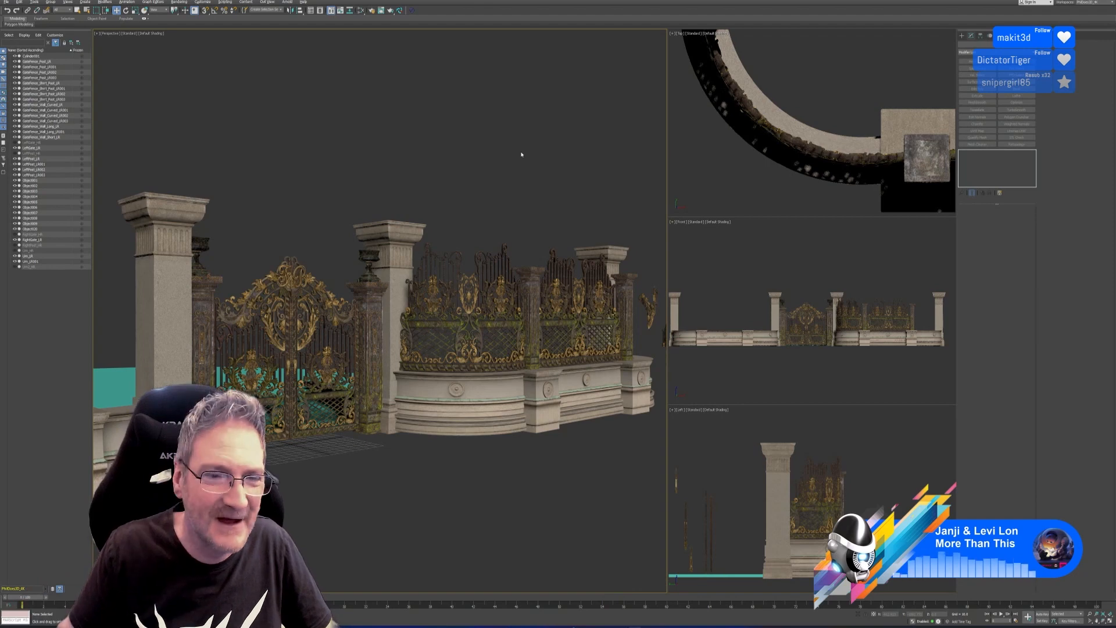
{"action": "left_click", "coordinate": [5, 2]}
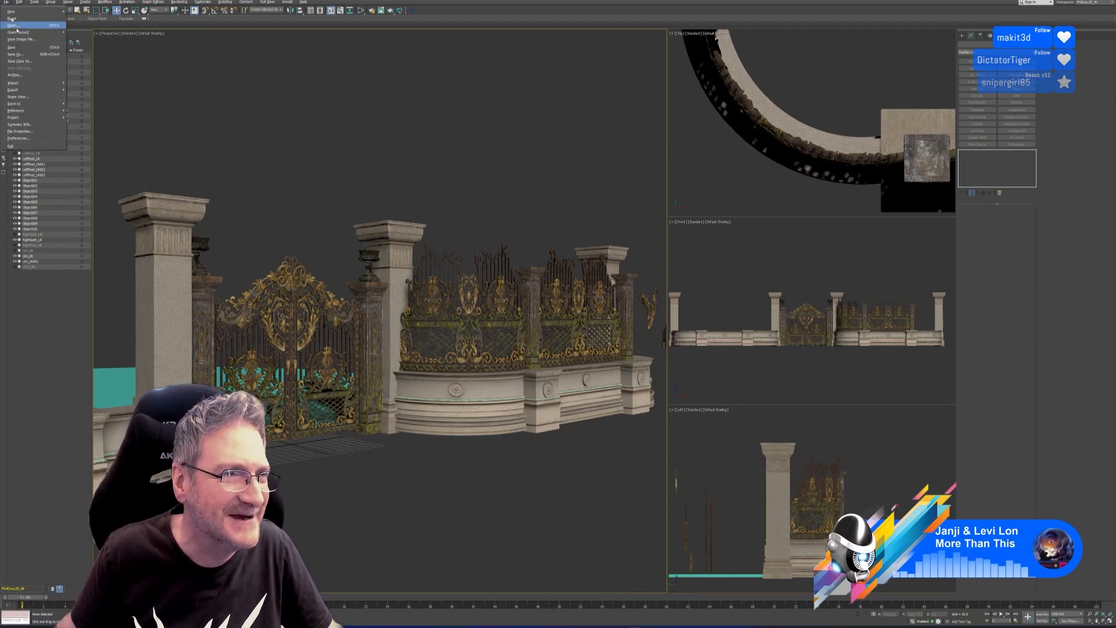
{"action": "left_click", "coordinate": [17, 49]}
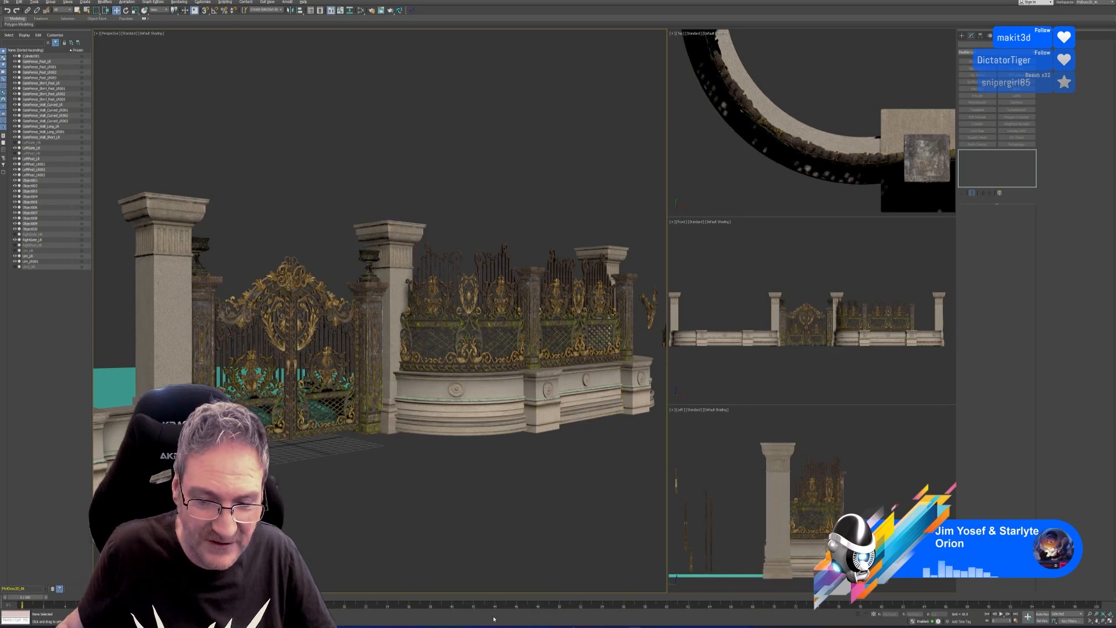
- Switch to File Explorer and open the Car Gate Fence folder under UE4 > Models on the Work (E:) drive
{"action": "left_click", "coordinate": [523, 627]}
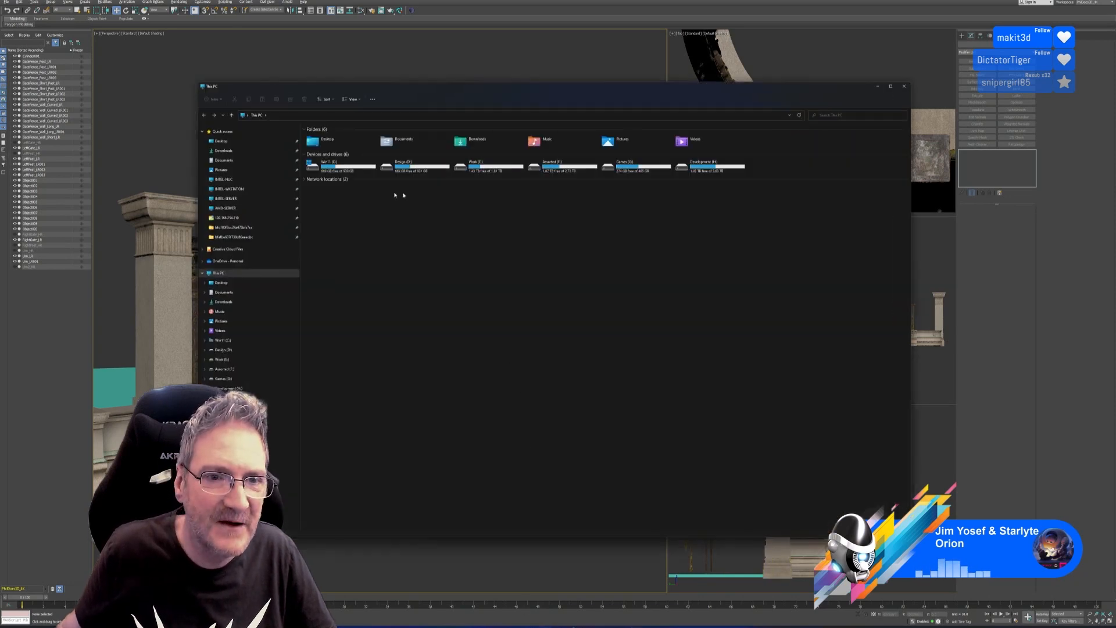
{"action": "key", "text": "Return"}
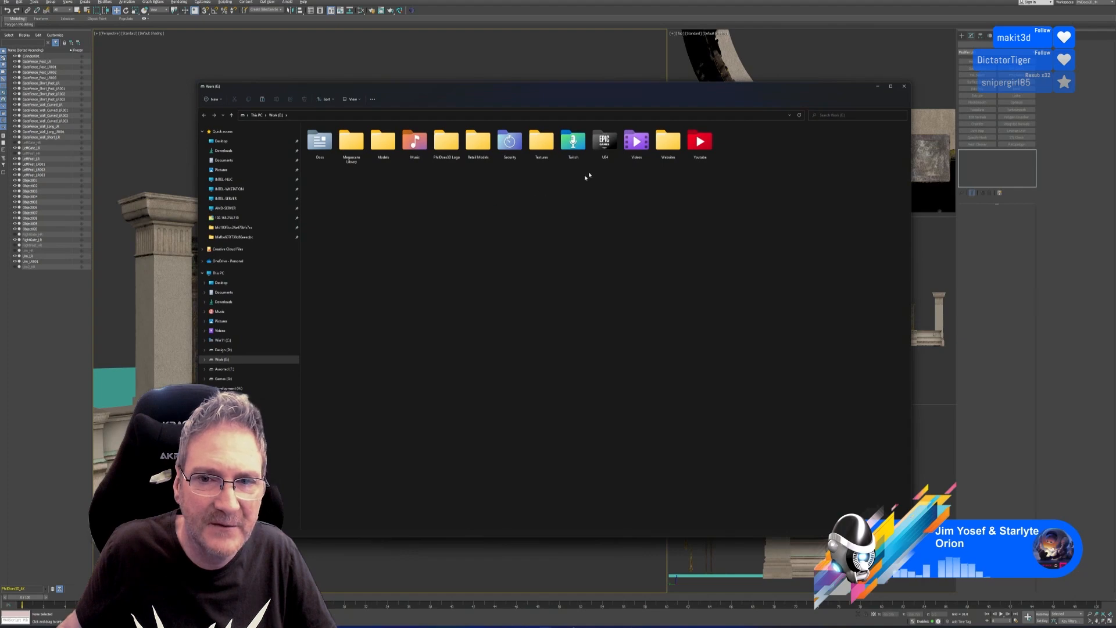
{"action": "double_click", "coordinate": [605, 146]}
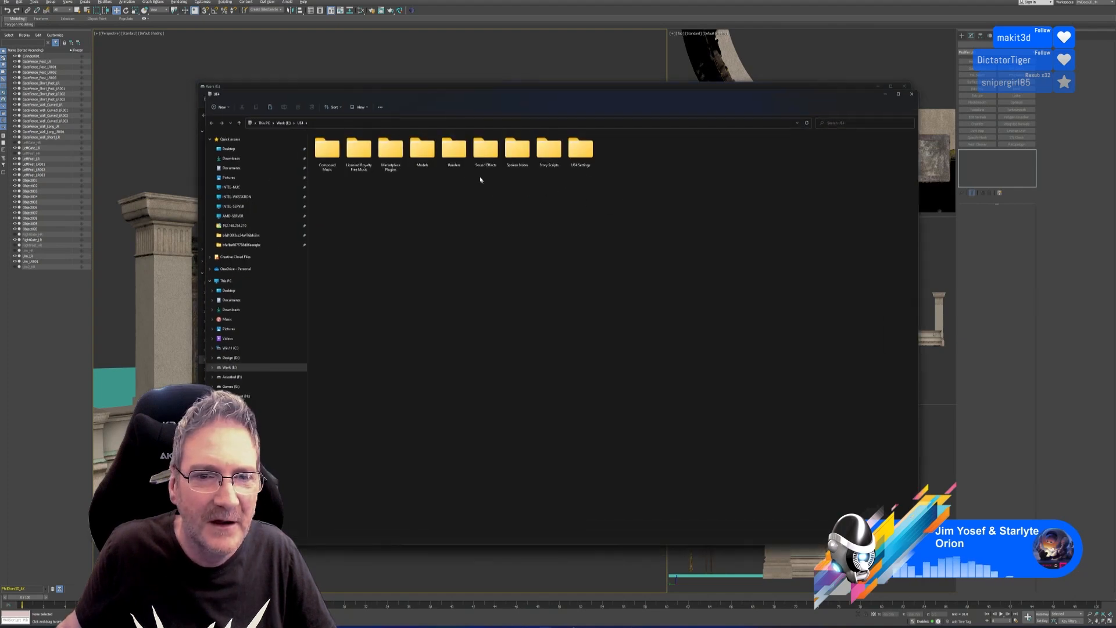
{"action": "double_click", "coordinate": [422, 149]}
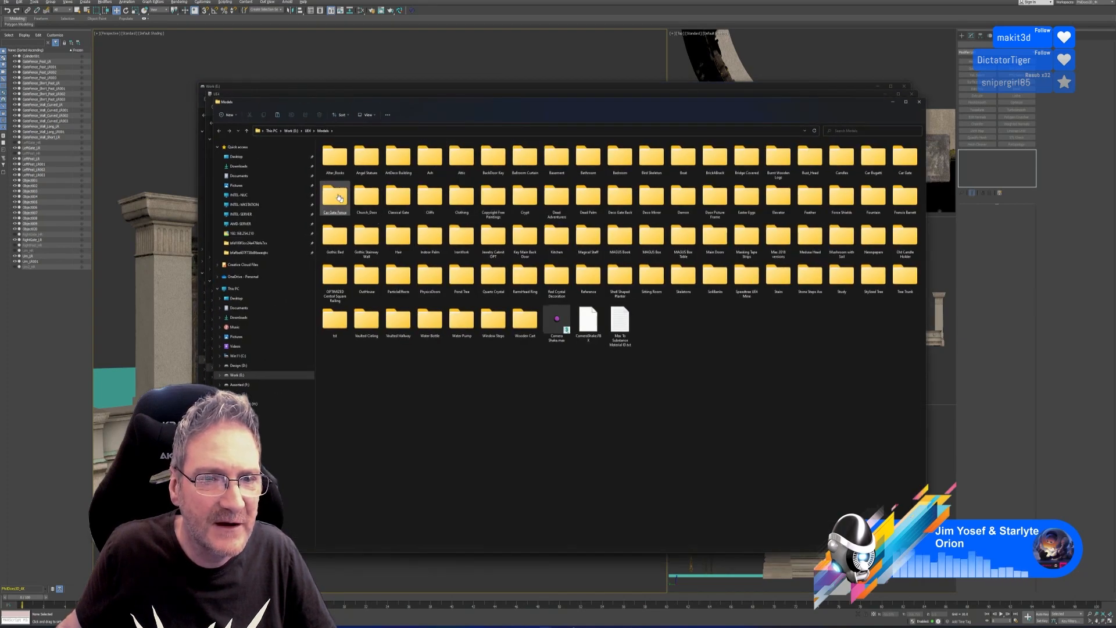
{"action": "double_click", "coordinate": [340, 198]}
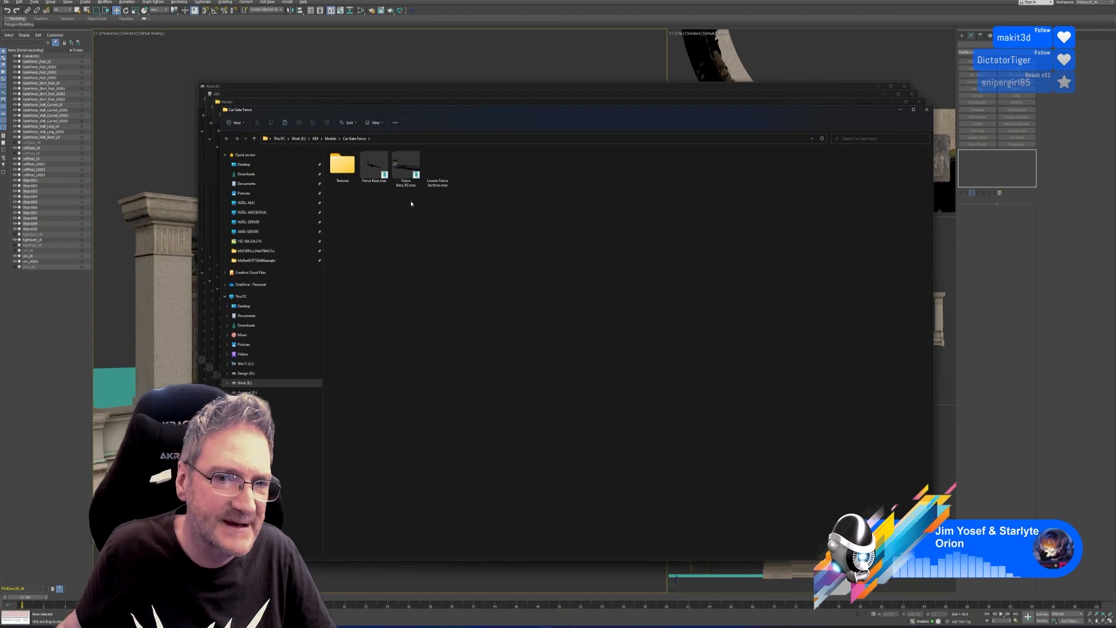
- Check the file size of Fence Base_R2.max in its properties, then dismiss them
{"action": "left_click", "coordinate": [406, 167]}
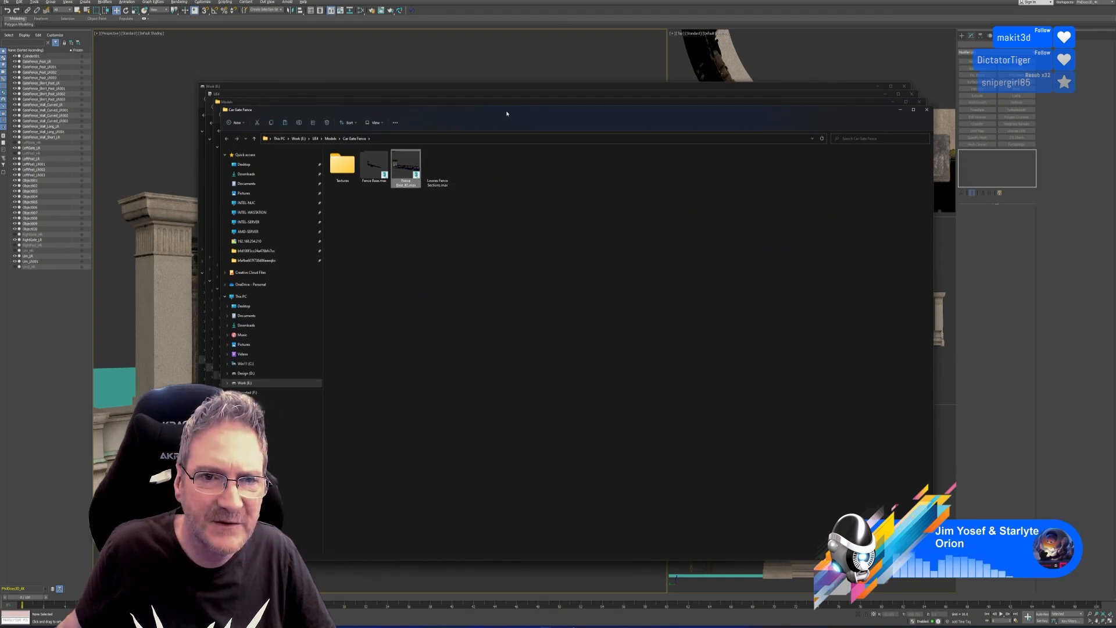
{"action": "right_click", "coordinate": [411, 173]}
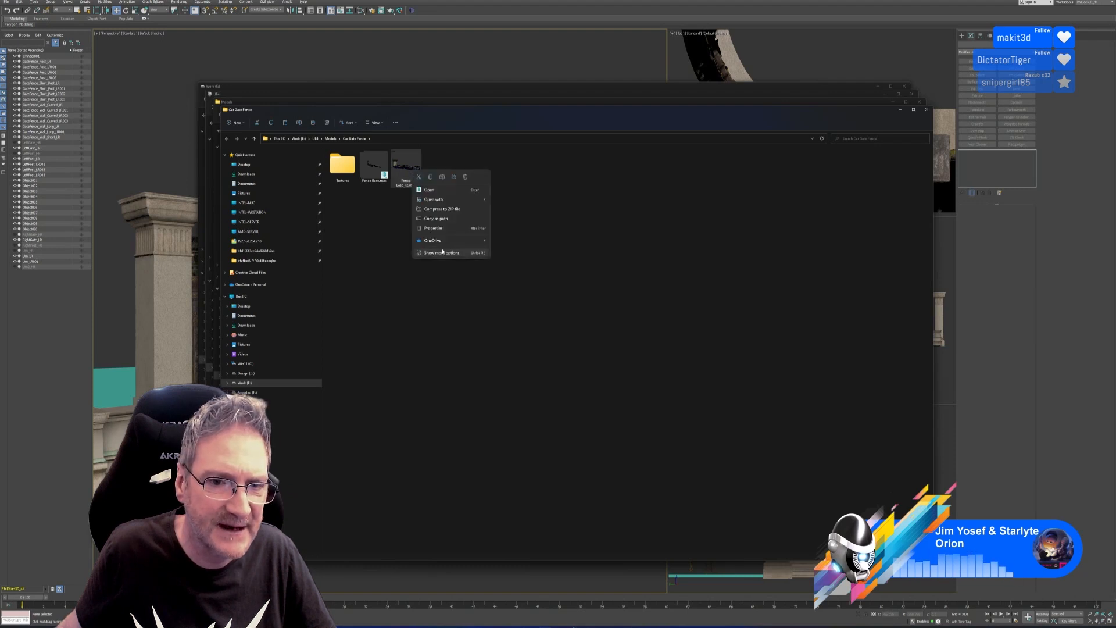
{"action": "left_click", "coordinate": [435, 228]}
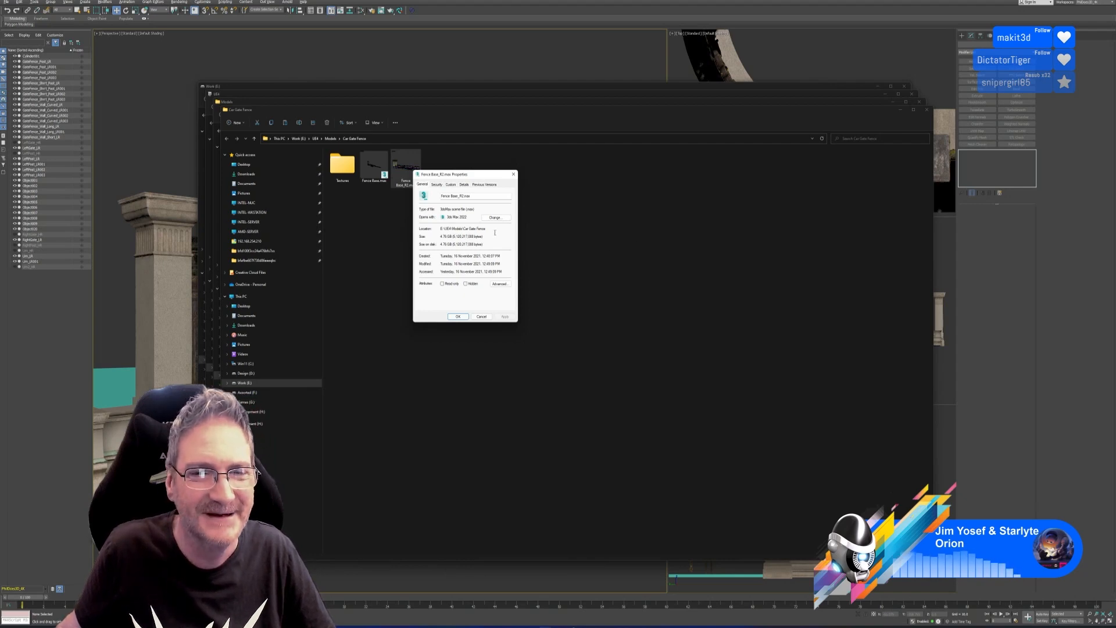
{"action": "left_click_drag", "start_coordinate": [441, 236], "coordinate": [450, 237]}
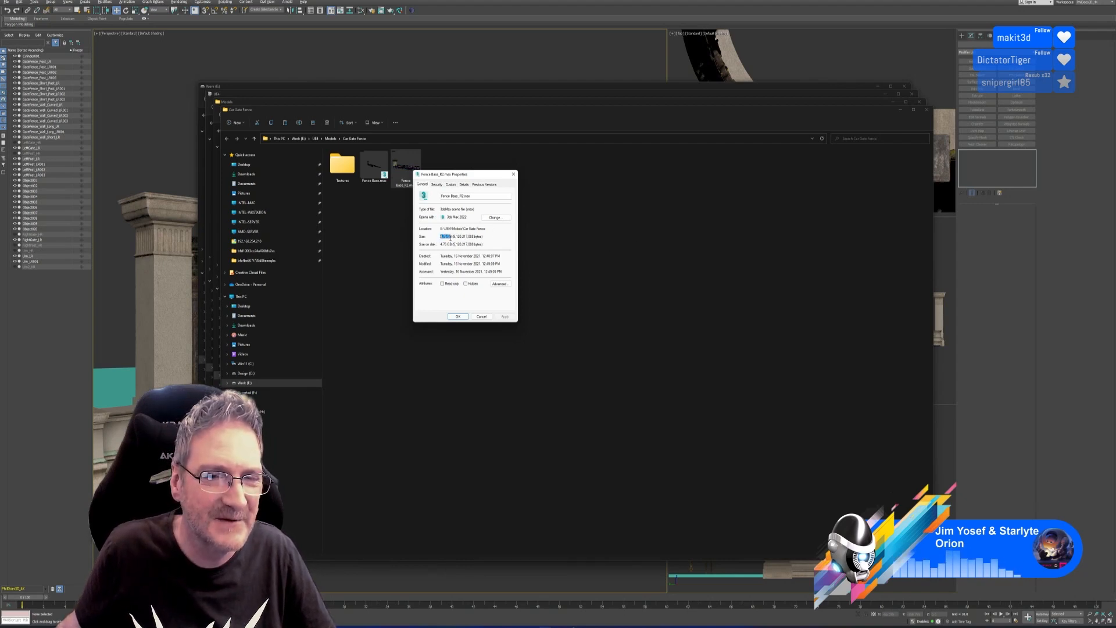
{"action": "left_click", "coordinate": [482, 316]}
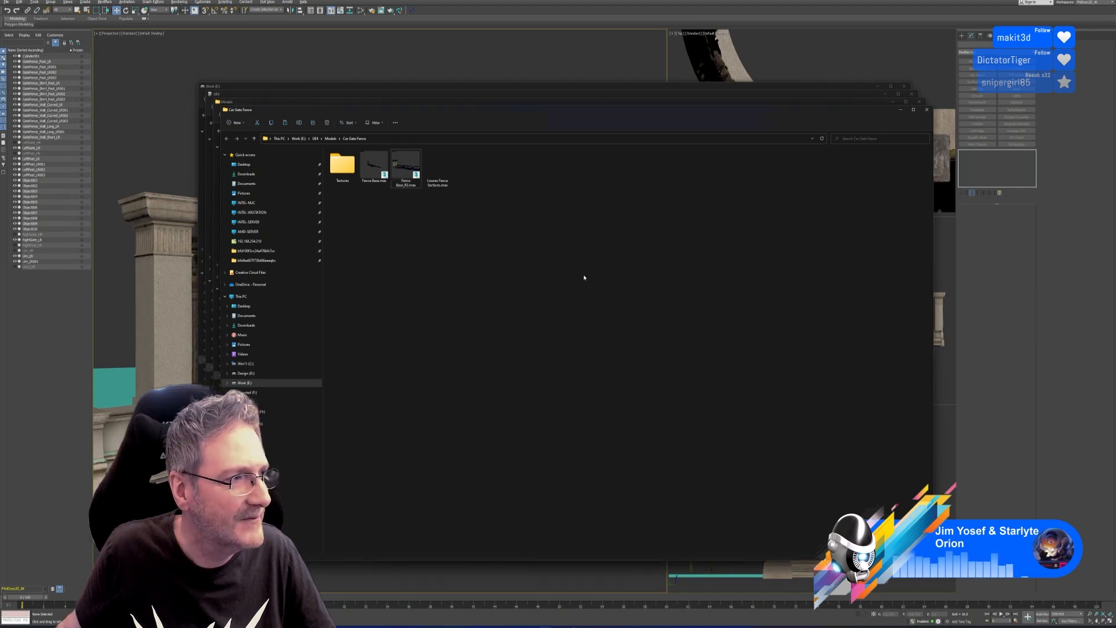
- Close all the open File Explorer windows to return to the 3ds Max scene
{"action": "left_click", "coordinate": [927, 109]}
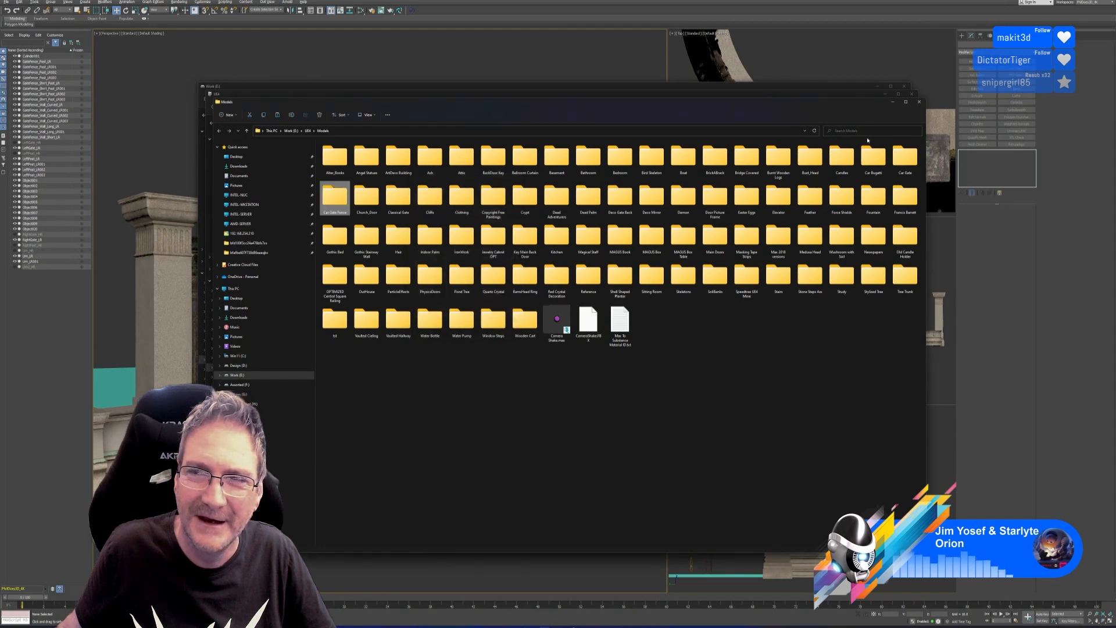
{"action": "left_click", "coordinate": [919, 103]}
{"action": "left_click", "coordinate": [912, 95]}
{"action": "left_click", "coordinate": [905, 89]}
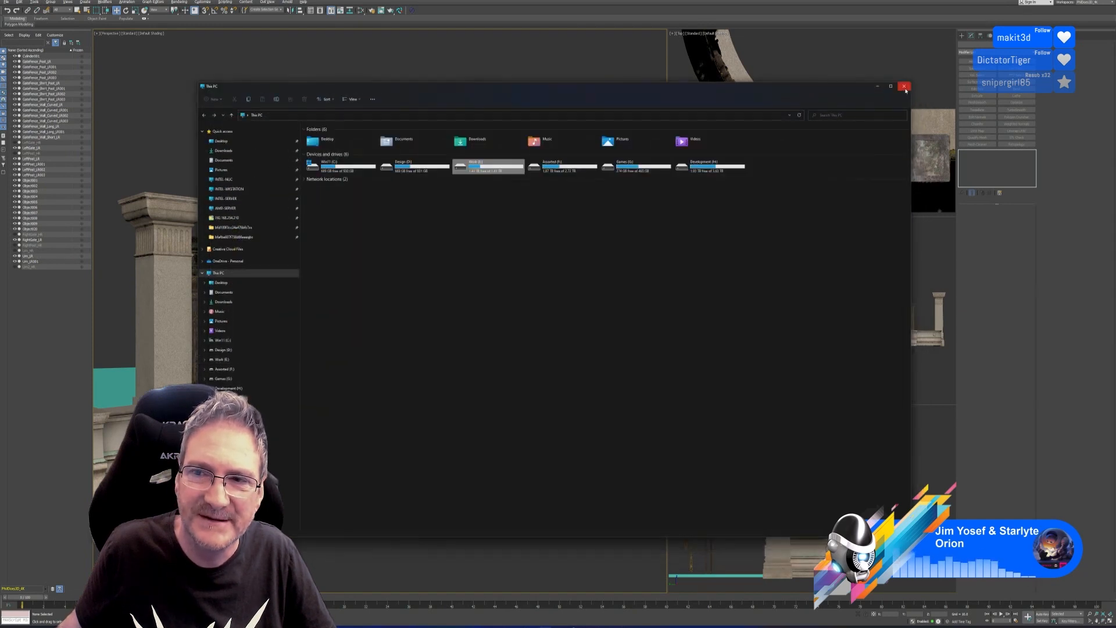
{"action": "left_click", "coordinate": [904, 87]}
- Frame the complete wall section with both end pillars in the top view
{"action": "mouse_move", "coordinate": [471, 170]}
{"action": "middle_mouse_down"}
{"action": "mouse_move", "coordinate": [459, 172]}
{"action": "mouse_move", "coordinate": [481, 185]}
{"action": "middle_mouse_up"}
{"action": "scroll", "coordinate": [745, 140], "scroll_direction": "down", "scroll_amount": 5}
{"action": "scroll", "coordinate": [746, 143], "scroll_direction": "down", "scroll_amount": 2}
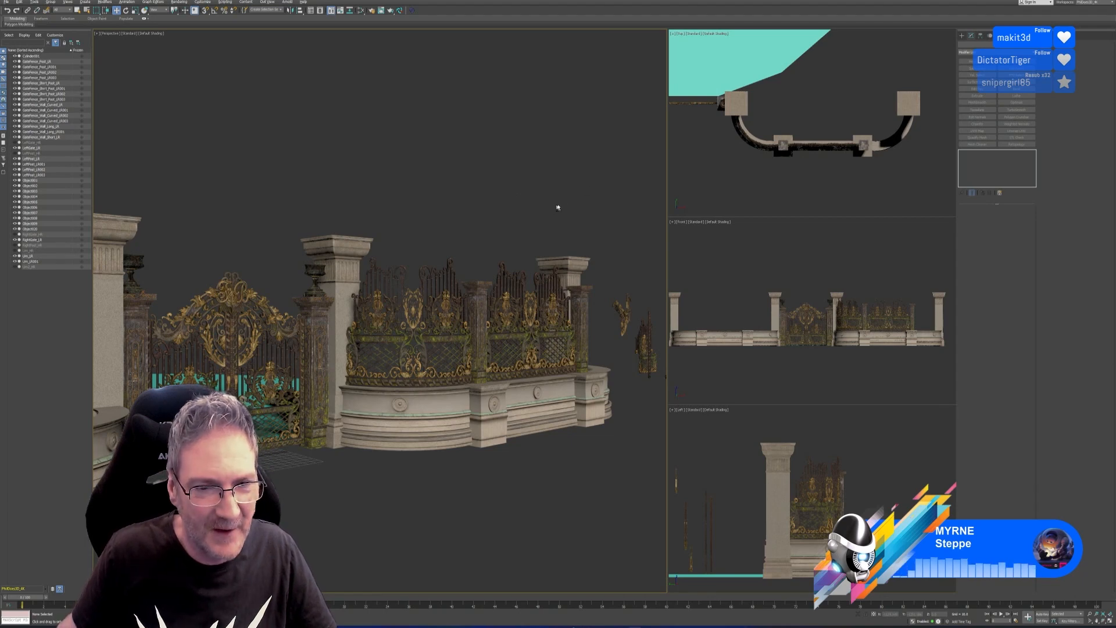
- Examine the whole gate and fence assembly in the perspective view, from the front and from above
{"action": "middle_click_drag", "start_coordinate": [557, 207], "coordinate": [478, 211], "text": "alt"}
{"action": "scroll", "coordinate": [478, 211], "scroll_direction": "down", "scroll_amount": 3}
{"action": "middle_click_drag", "start_coordinate": [462, 170], "coordinate": [467, 187]}
{"action": "middle_click_drag", "start_coordinate": [423, 344], "coordinate": [448, 380], "text": "alt"}
{"action": "scroll", "coordinate": [427, 353], "scroll_direction": "up", "scroll_amount": 4}
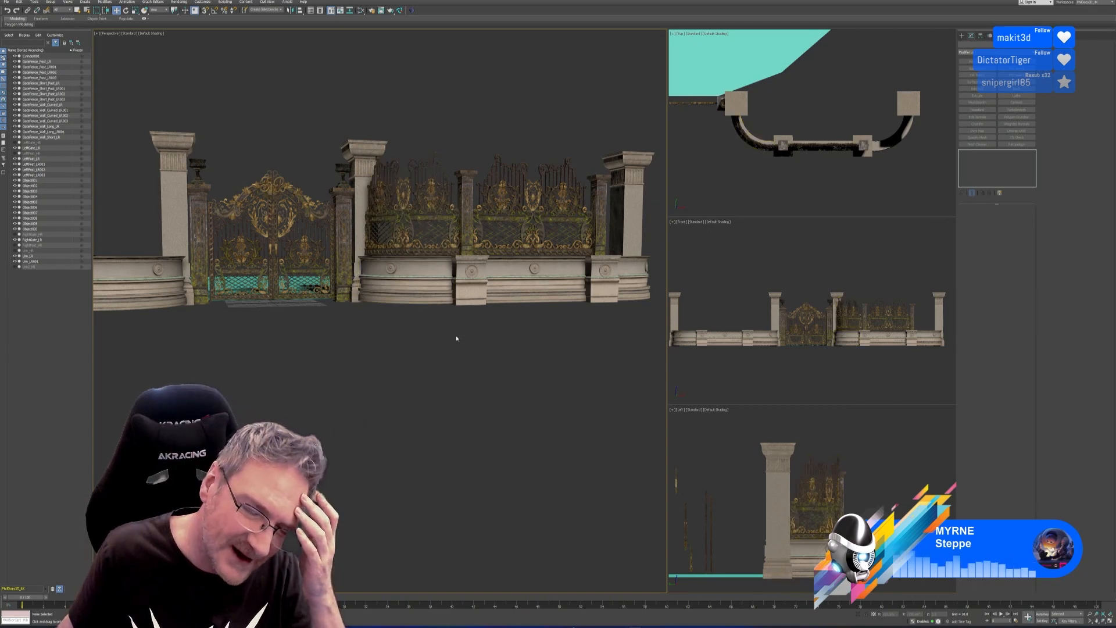
{"action": "left_click", "coordinate": [256, 256]}
{"action": "scroll", "coordinate": [255, 255], "scroll_direction": "up", "scroll_amount": 5}
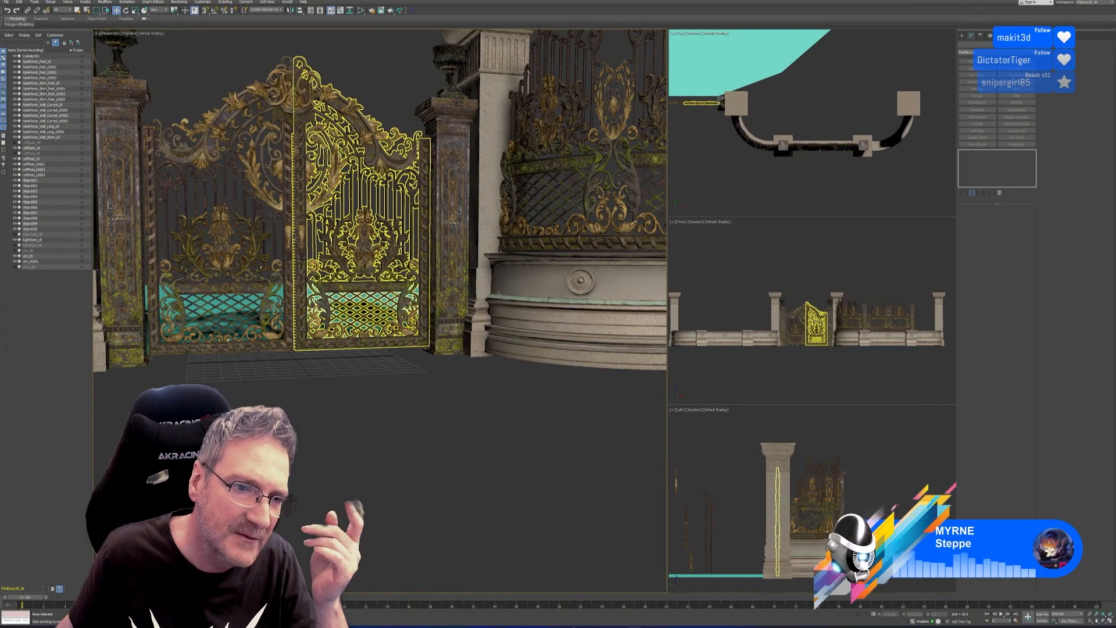
{"action": "scroll", "coordinate": [424, 377], "scroll_direction": "down", "scroll_amount": 6}
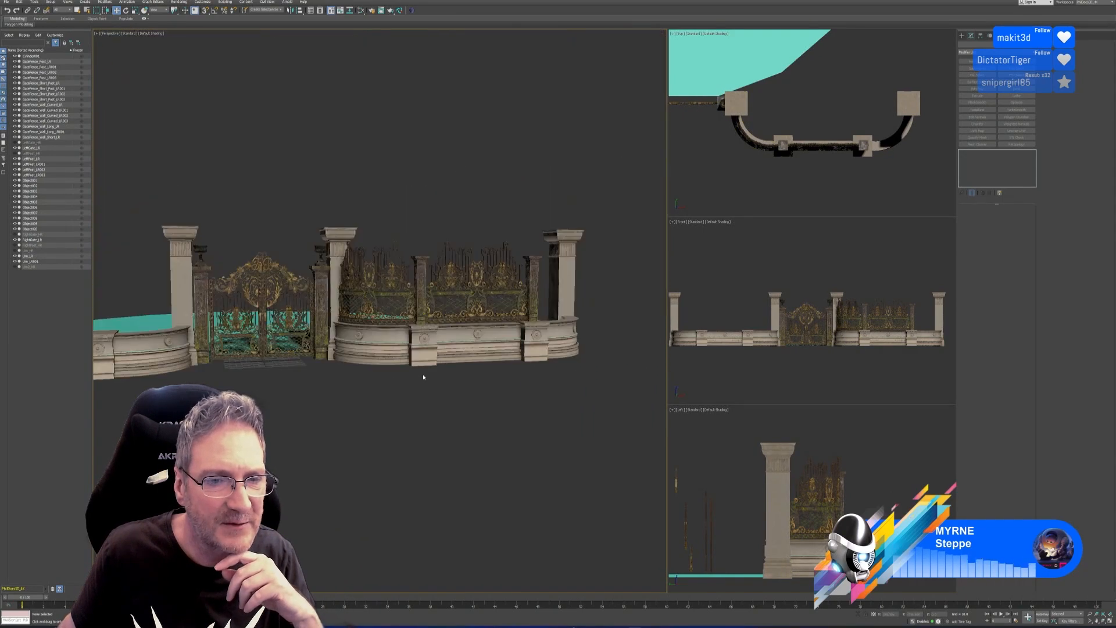
{"action": "middle_click_drag", "start_coordinate": [481, 395], "coordinate": [460, 418], "text": "alt"}
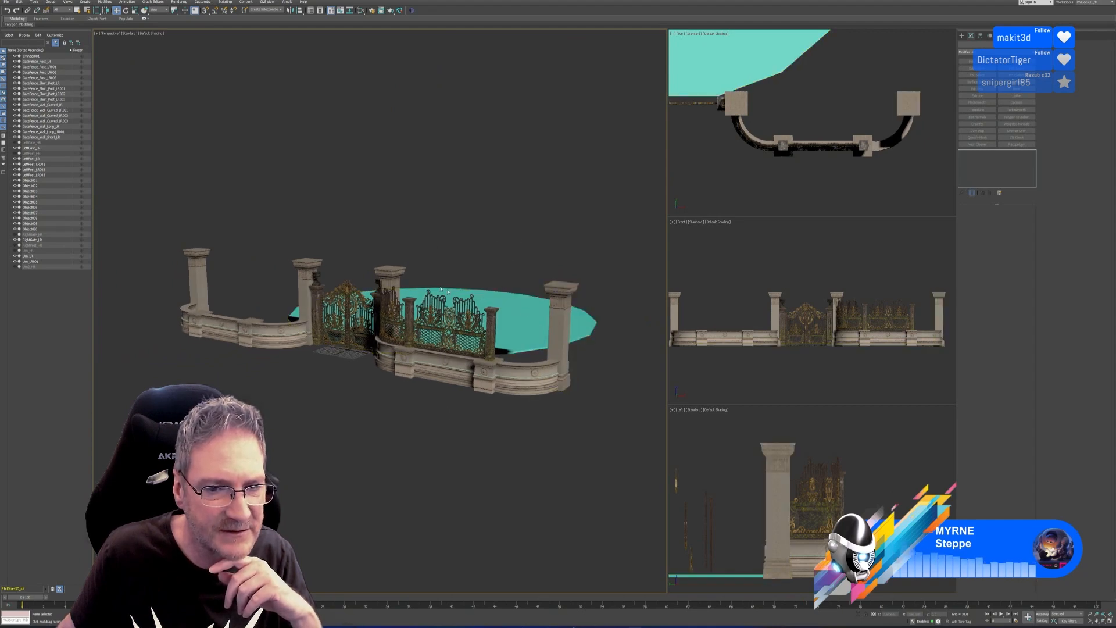
{"action": "scroll", "coordinate": [440, 289], "scroll_direction": "up", "scroll_amount": 10}
{"action": "scroll", "coordinate": [455, 277], "scroll_direction": "down", "scroll_amount": 10}
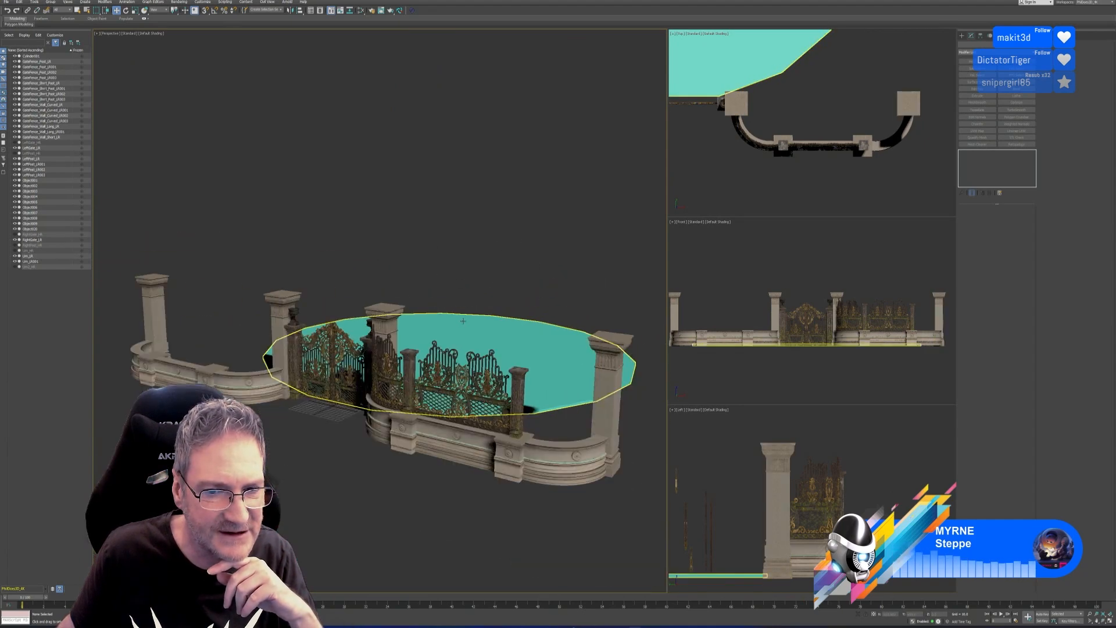
{"action": "mouse_move", "coordinate": [399, 391]}
{"action": "middle_mouse_down", "text": "alt"}
{"action": "mouse_move", "coordinate": [390, 385]}
{"action": "mouse_move", "coordinate": [415, 382]}
{"action": "middle_mouse_up", "text": "alt"}
{"action": "scroll", "coordinate": [390, 384], "scroll_direction": "up", "scroll_amount": 2}
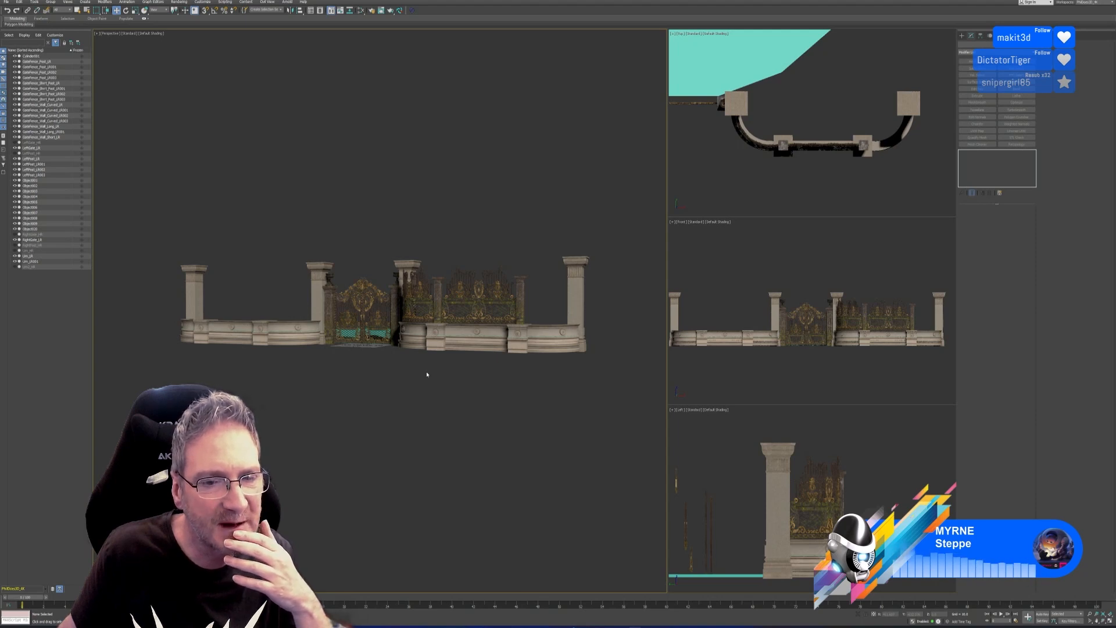
- Examine the double gate and its flanking posts up close and in context with the adjoining walls
{"action": "scroll", "coordinate": [421, 372], "scroll_direction": "up", "scroll_amount": 6}
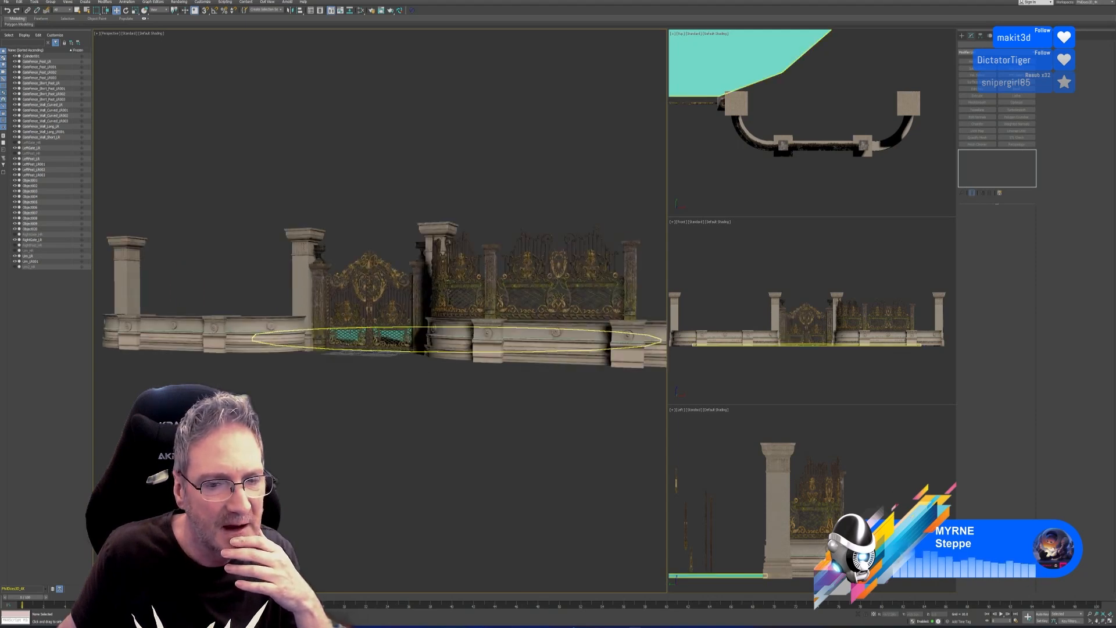
{"action": "middle_click_drag", "start_coordinate": [366, 386], "coordinate": [430, 379], "text": "alt"}
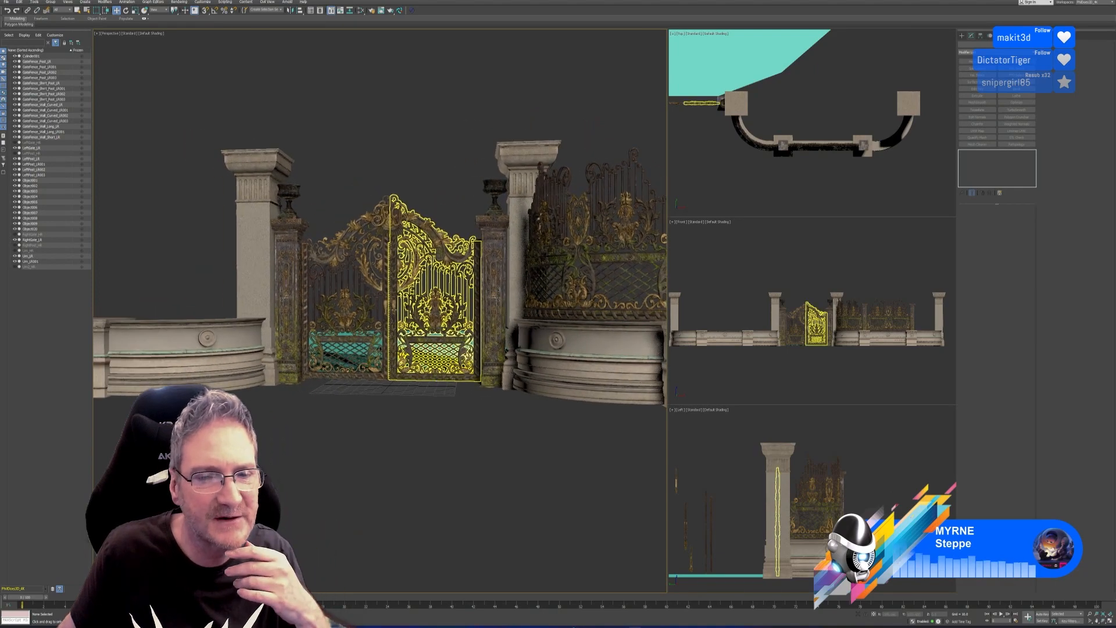
{"action": "scroll", "coordinate": [395, 337], "scroll_direction": "up", "scroll_amount": 6}
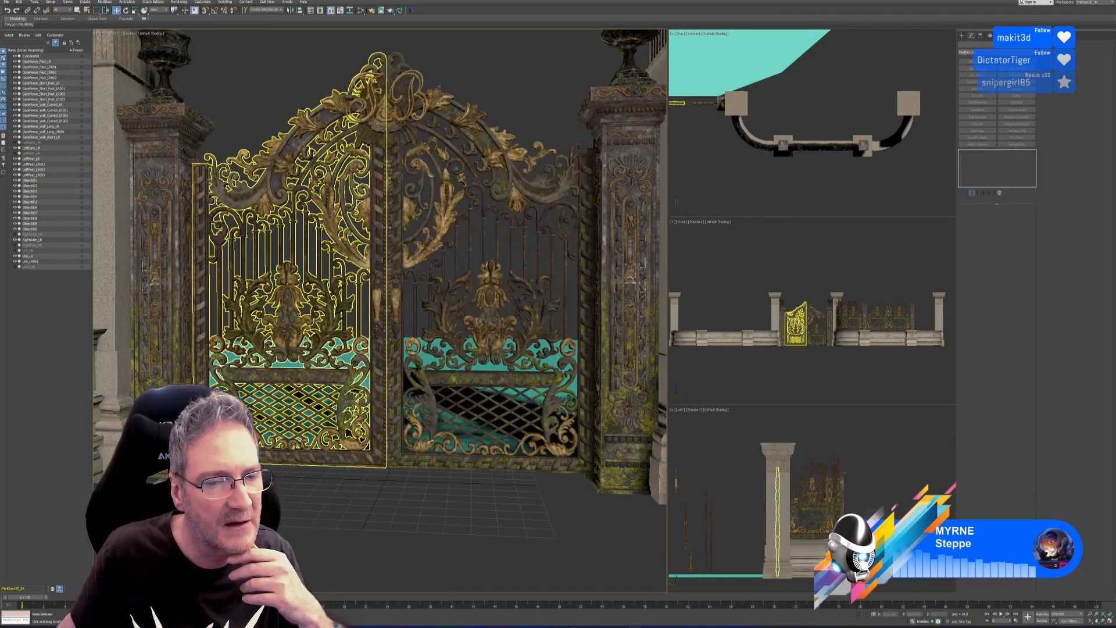
{"action": "scroll", "coordinate": [377, 326], "scroll_direction": "down", "scroll_amount": 8}
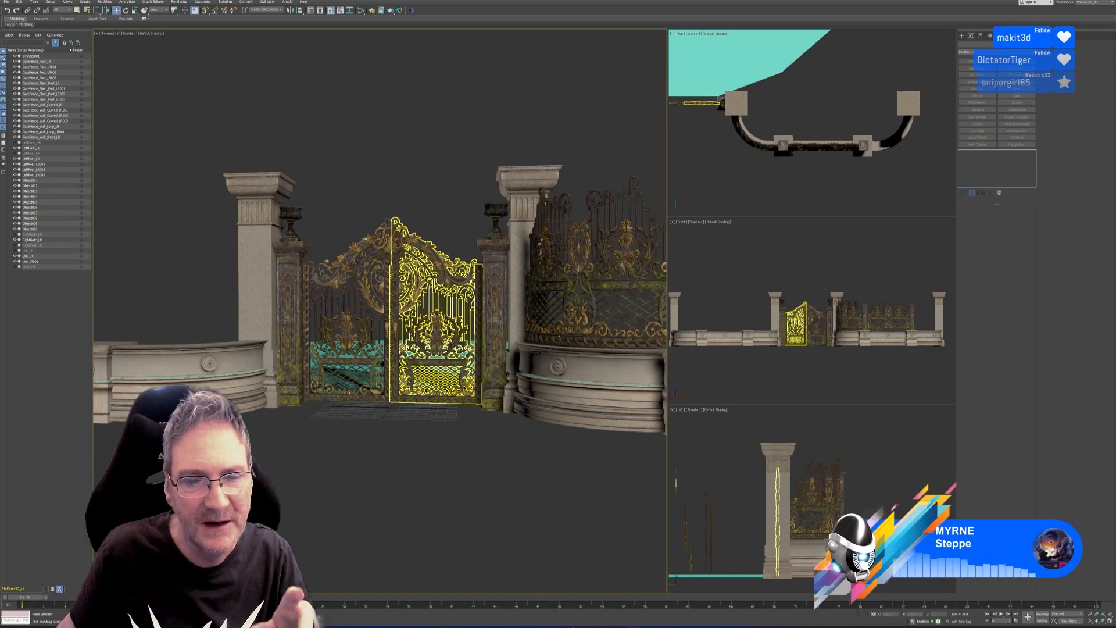
{"action": "scroll", "coordinate": [392, 327], "scroll_direction": "up", "scroll_amount": 5}
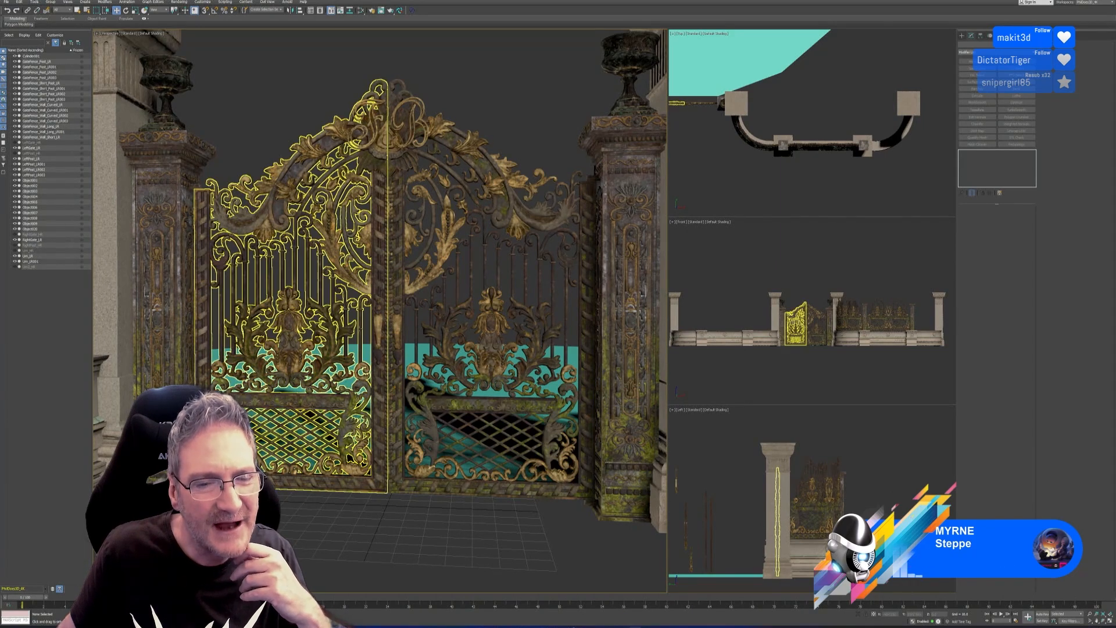
{"action": "scroll", "coordinate": [385, 353], "scroll_direction": "down", "scroll_amount": 5}
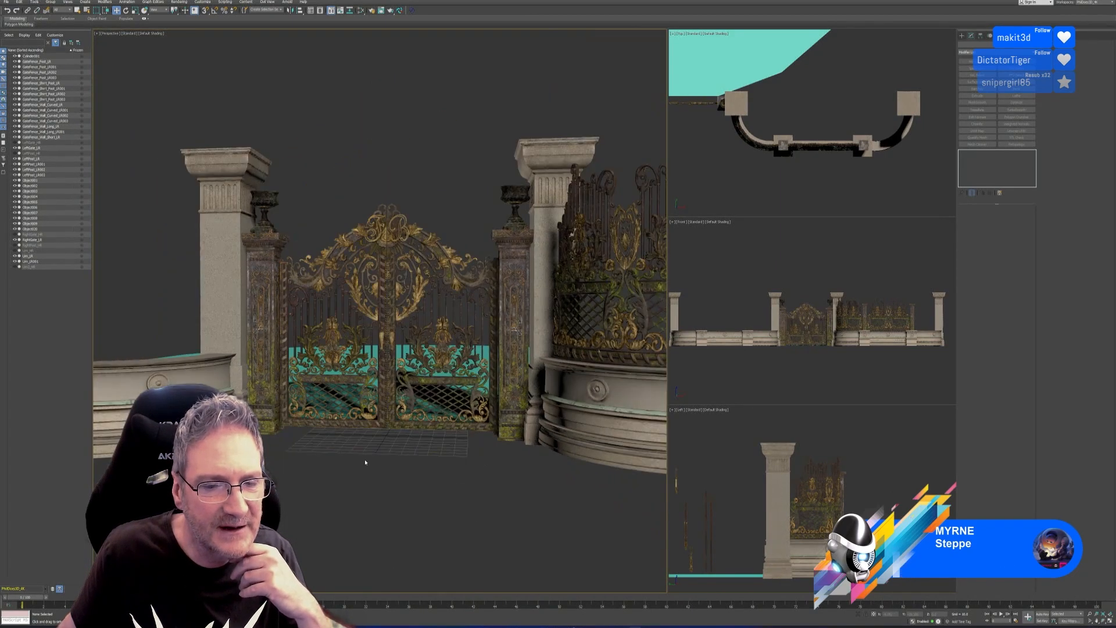
{"action": "mouse_move", "coordinate": [379, 486]}
{"action": "middle_mouse_down", "text": "alt"}
{"action": "mouse_move", "coordinate": [392, 489]}
{"action": "mouse_move", "coordinate": [398, 453]}
{"action": "mouse_move", "coordinate": [331, 451]}
{"action": "mouse_move", "coordinate": [347, 451]}
{"action": "mouse_move", "coordinate": [369, 478]}
{"action": "mouse_move", "coordinate": [344, 478]}
{"action": "mouse_move", "coordinate": [328, 433]}
{"action": "mouse_move", "coordinate": [379, 469]}
{"action": "middle_mouse_up", "text": "alt"}
{"action": "middle_click_drag", "start_coordinate": [297, 465], "coordinate": [339, 446]}
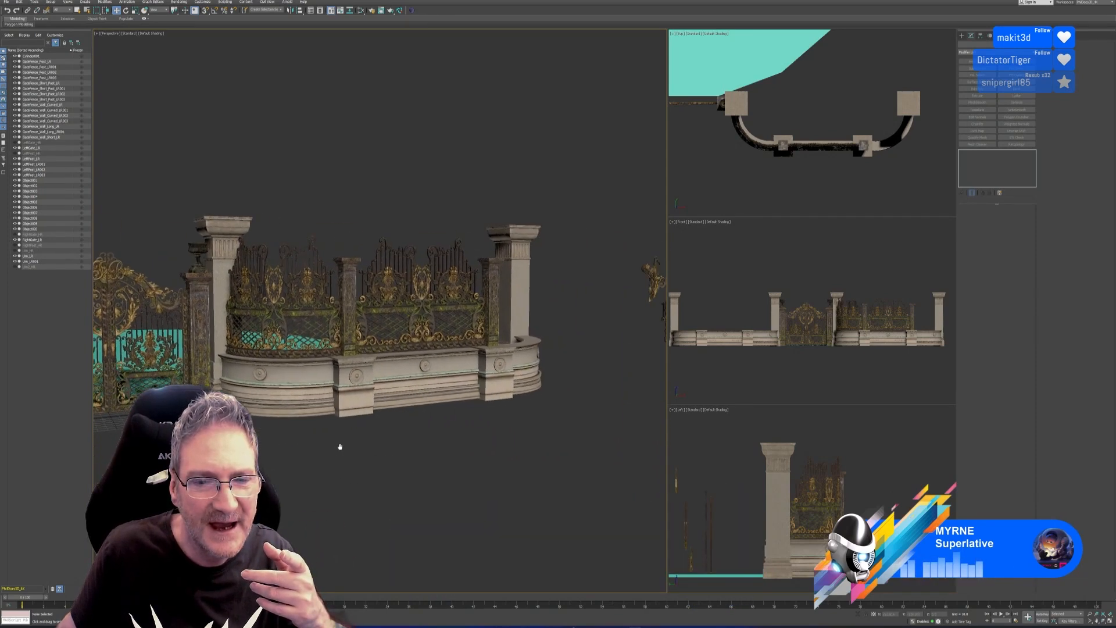
- Inspect the straight fence panel, the far end pillar and the upper part of the gate
{"action": "scroll", "coordinate": [564, 370], "scroll_direction": "up", "scroll_amount": 4}
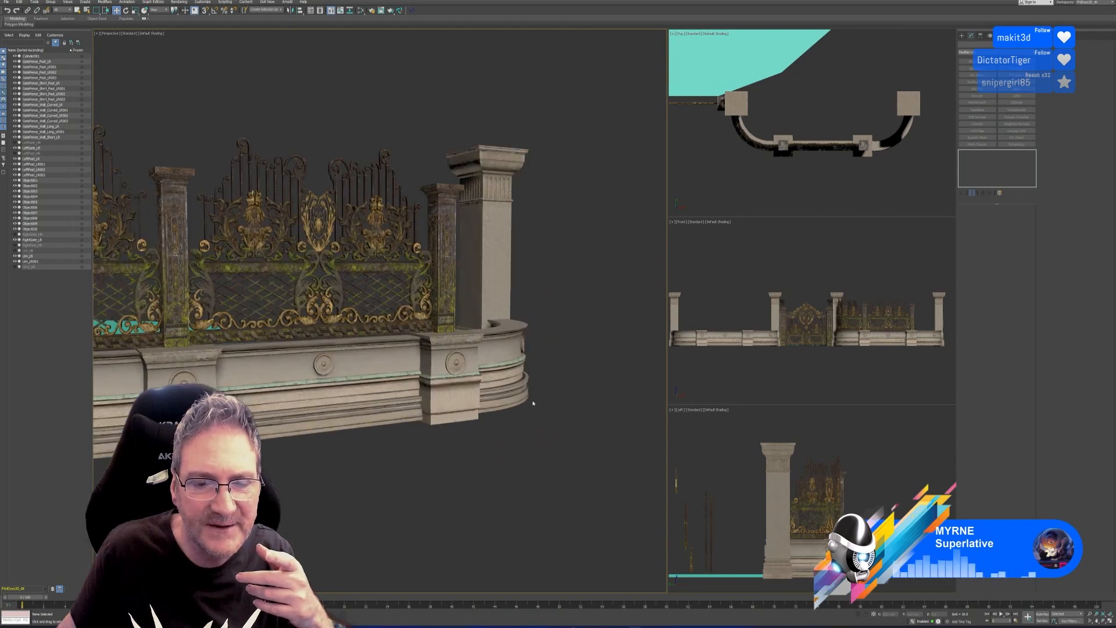
{"action": "middle_click_drag", "start_coordinate": [533, 402], "coordinate": [461, 382], "text": "alt"}
{"action": "scroll", "coordinate": [427, 361], "scroll_direction": "up", "scroll_amount": 3}
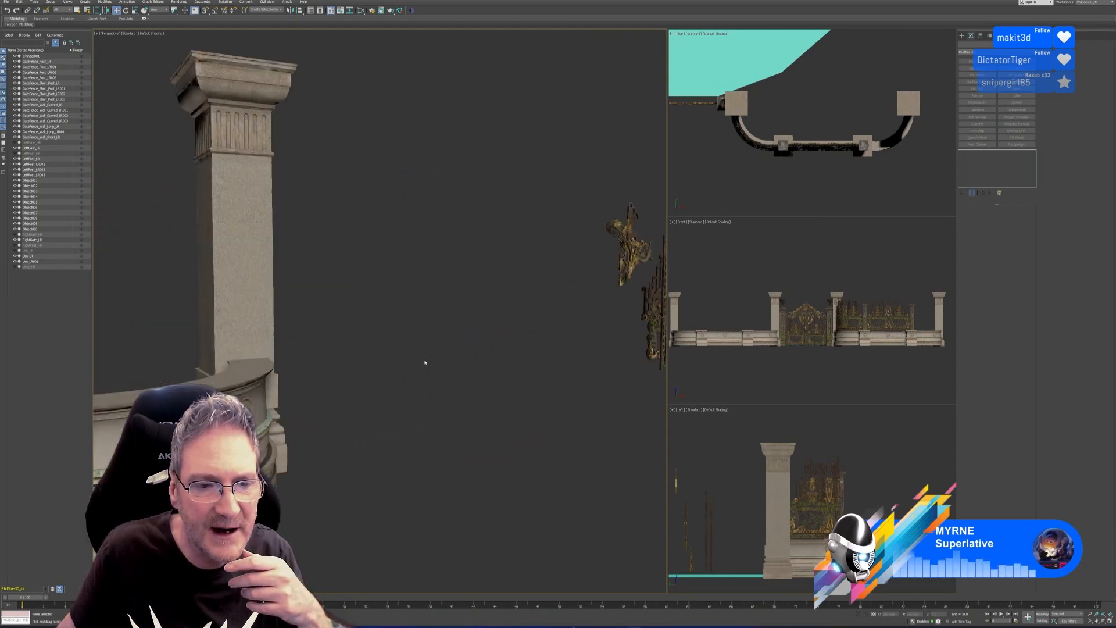
{"action": "scroll", "coordinate": [425, 362], "scroll_direction": "down", "scroll_amount": 4}
{"action": "middle_click_drag", "start_coordinate": [375, 406], "coordinate": [597, 346]}
{"action": "middle_click_drag", "start_coordinate": [291, 450], "coordinate": [487, 420]}
{"action": "scroll", "coordinate": [364, 297], "scroll_direction": "up", "scroll_amount": 4}
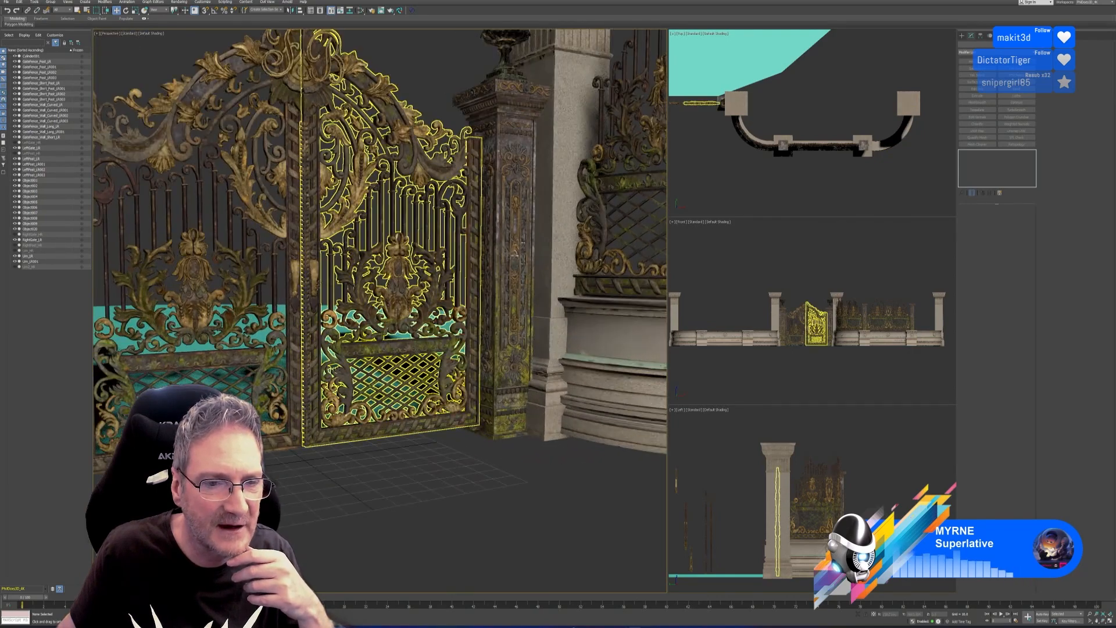
{"action": "middle_click_drag", "start_coordinate": [287, 287], "coordinate": [381, 533]}
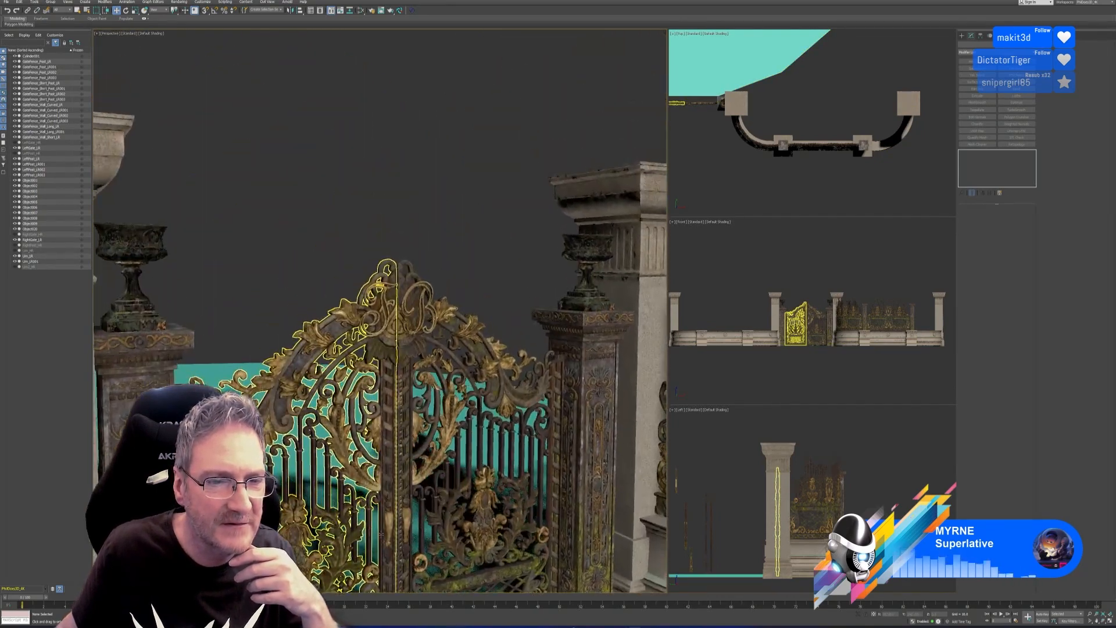
{"action": "scroll", "coordinate": [381, 534], "scroll_direction": "down", "scroll_amount": 5}
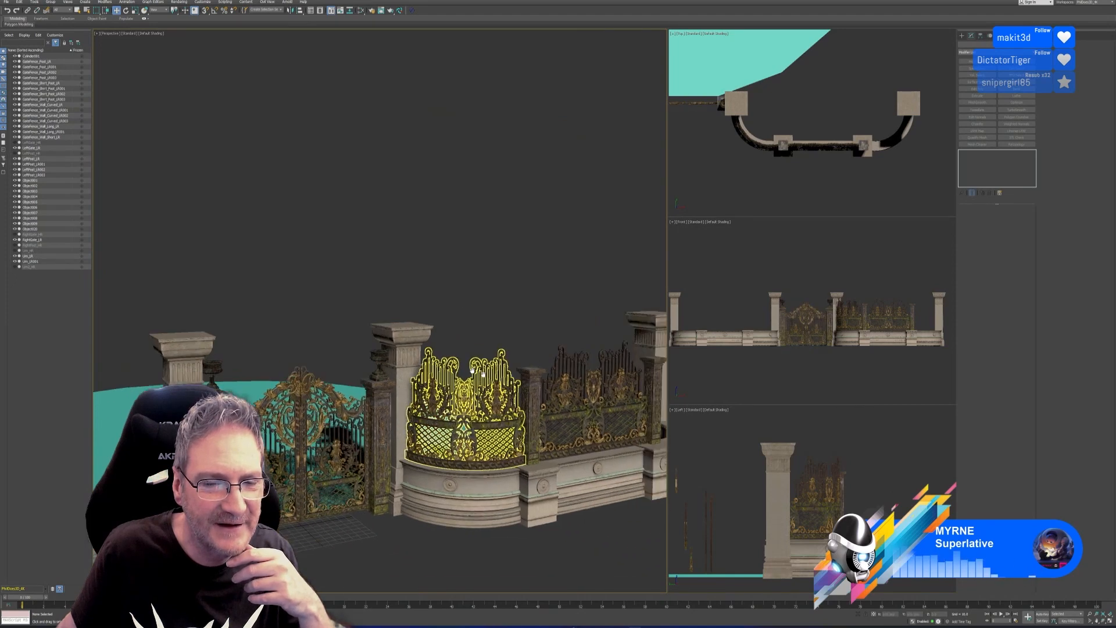
- Inspect the curved and straight fence panels along the base wall as far as the end pillar
{"action": "middle_click_drag", "start_coordinate": [483, 373], "coordinate": [442, 378], "text": "alt"}
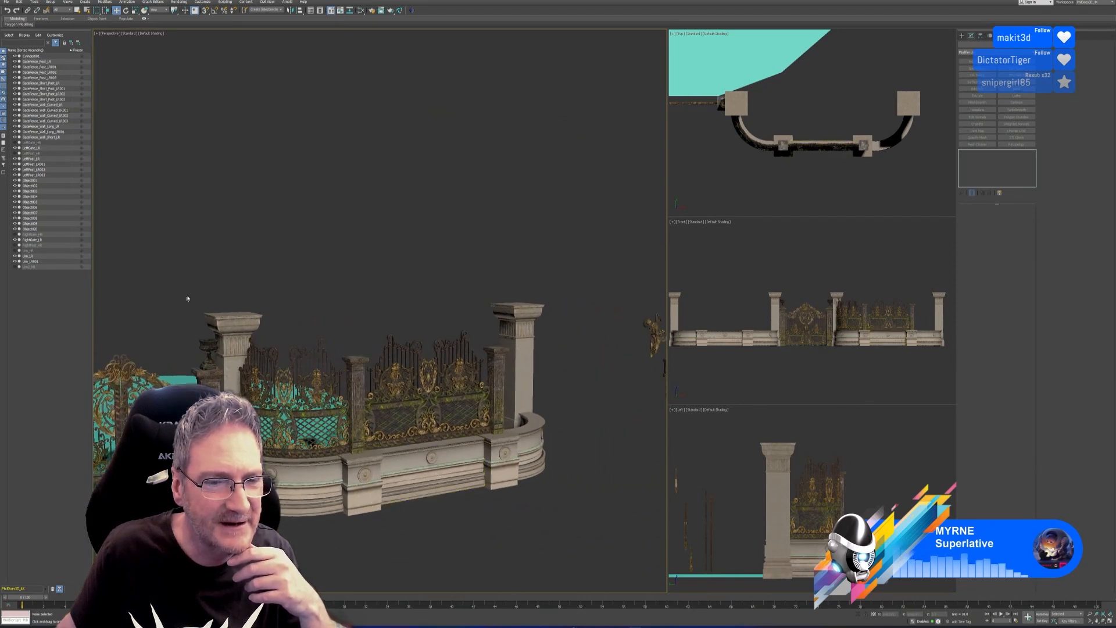
{"action": "middle_click_drag", "start_coordinate": [186, 299], "coordinate": [201, 236]}
{"action": "scroll", "coordinate": [201, 236], "scroll_direction": "up", "scroll_amount": 5}
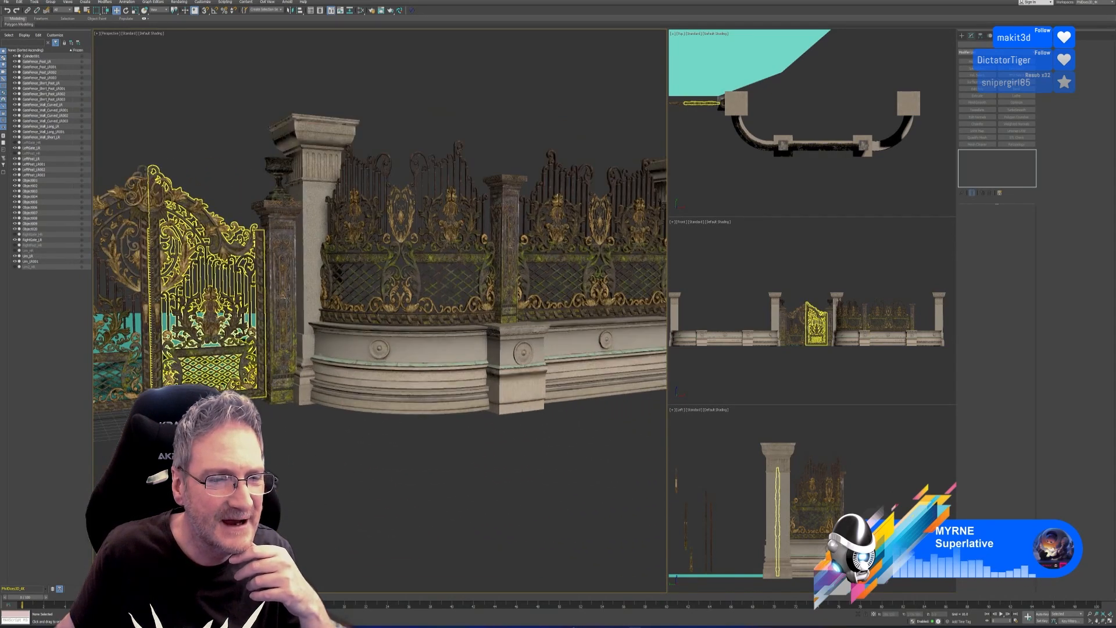
{"action": "middle_click_drag", "start_coordinate": [448, 434], "coordinate": [401, 433], "text": "alt"}
{"action": "middle_click_drag", "start_coordinate": [538, 430], "coordinate": [205, 427]}
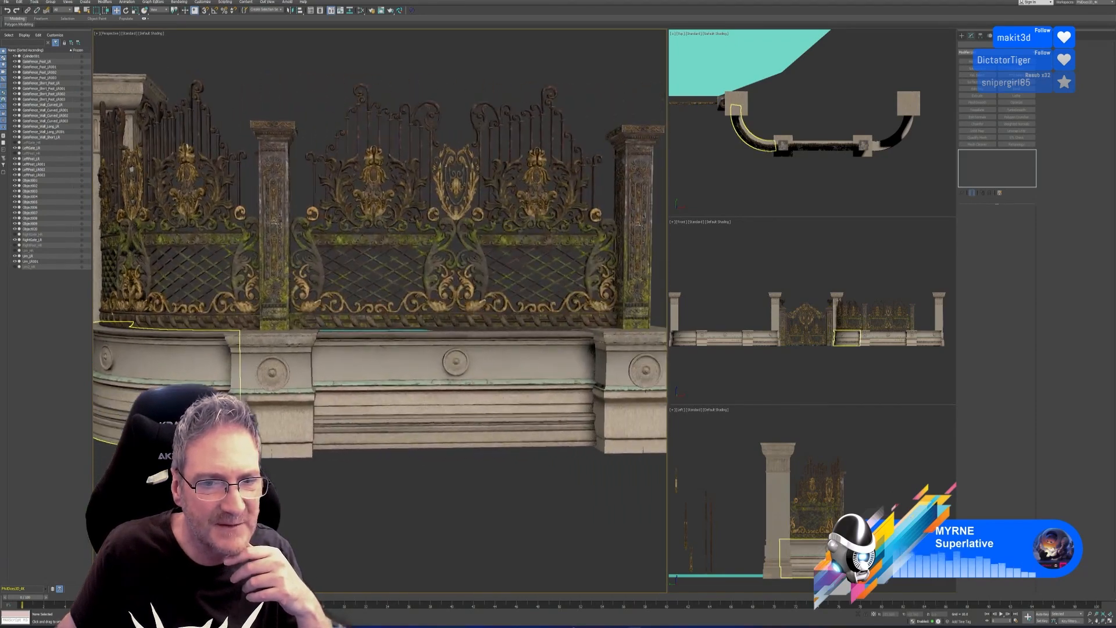
{"action": "scroll", "coordinate": [500, 416], "scroll_direction": "down", "scroll_amount": 2}
{"action": "middle_click_drag", "start_coordinate": [457, 337], "coordinate": [313, 337]}
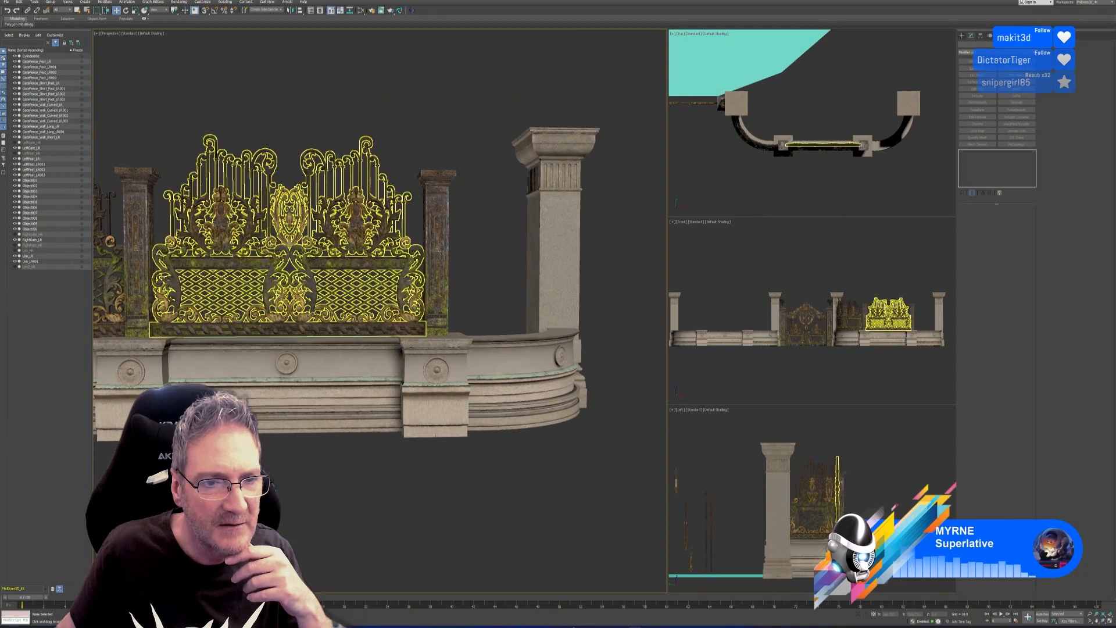
{"action": "middle_click_drag", "start_coordinate": [516, 448], "coordinate": [562, 377], "text": "alt"}
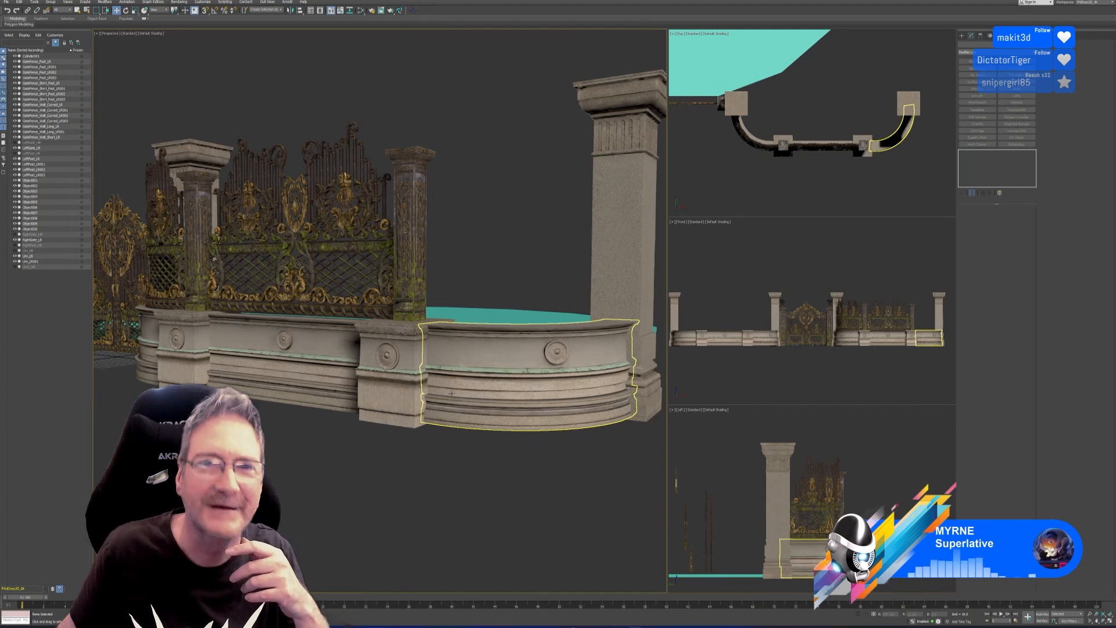
{"action": "middle_click_drag", "start_coordinate": [344, 402], "coordinate": [567, 420]}
{"action": "middle_click_drag", "start_coordinate": [501, 163], "coordinate": [478, 175], "text": "alt"}
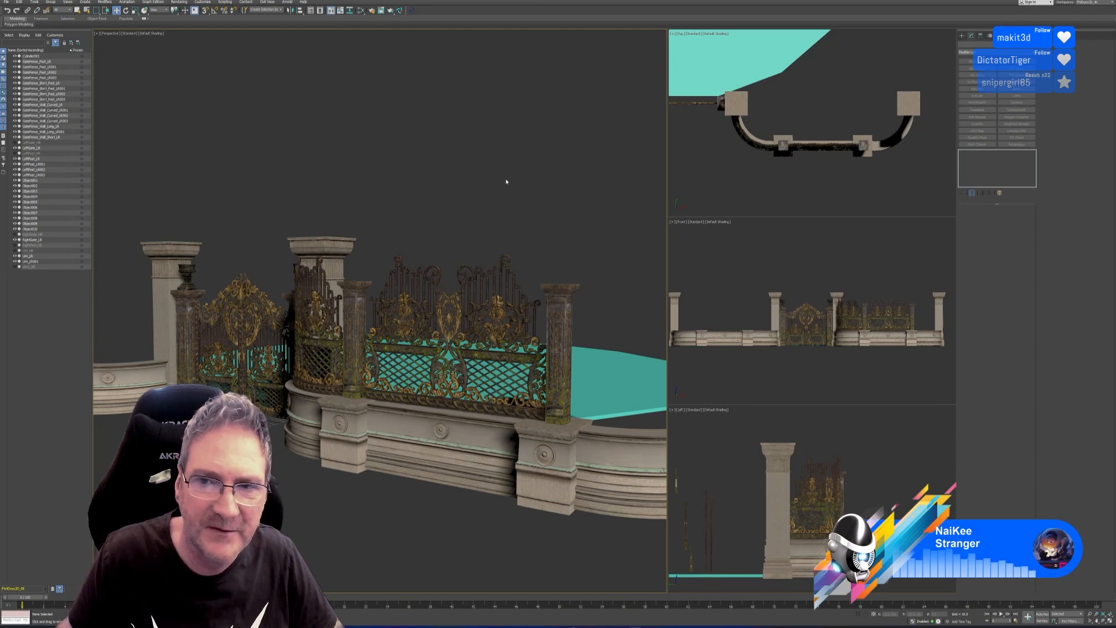
- Frame the gate with both wall wings in the top and front views and review the fence in perspective
{"action": "scroll", "coordinate": [745, 170], "scroll_direction": "down", "scroll_amount": 3}
{"action": "middle_click_drag", "start_coordinate": [745, 169], "coordinate": [822, 162]}
{"action": "middle_click_drag", "start_coordinate": [824, 281], "coordinate": [827, 292]}
{"action": "middle_click_drag", "start_coordinate": [474, 222], "coordinate": [460, 222], "text": "alt"}
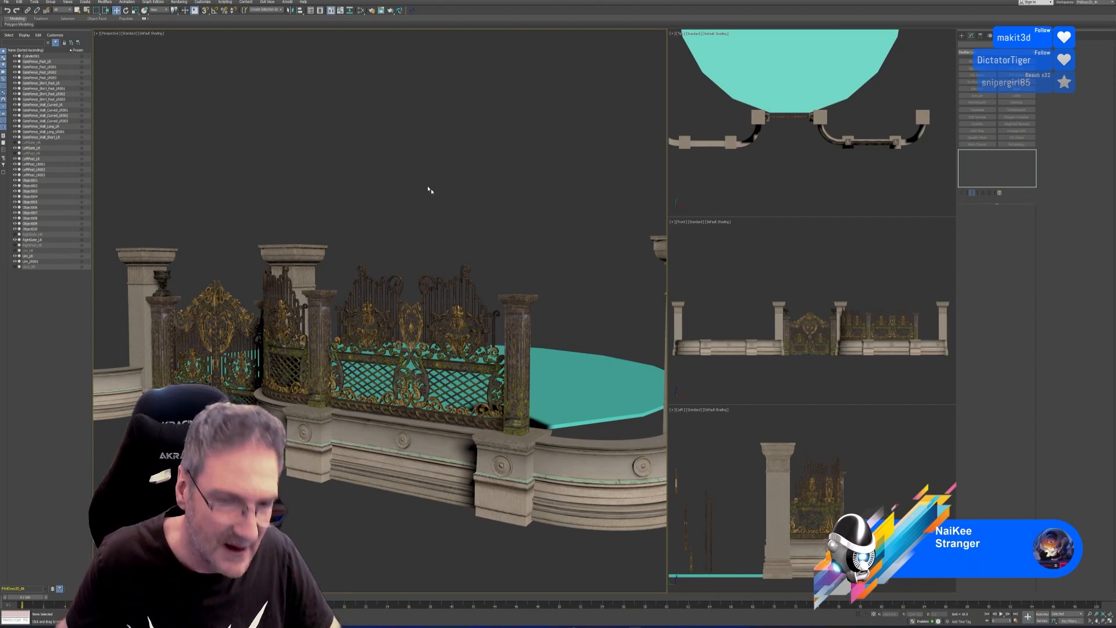
{"action": "middle_click_drag", "start_coordinate": [381, 212], "coordinate": [408, 193], "text": "alt"}
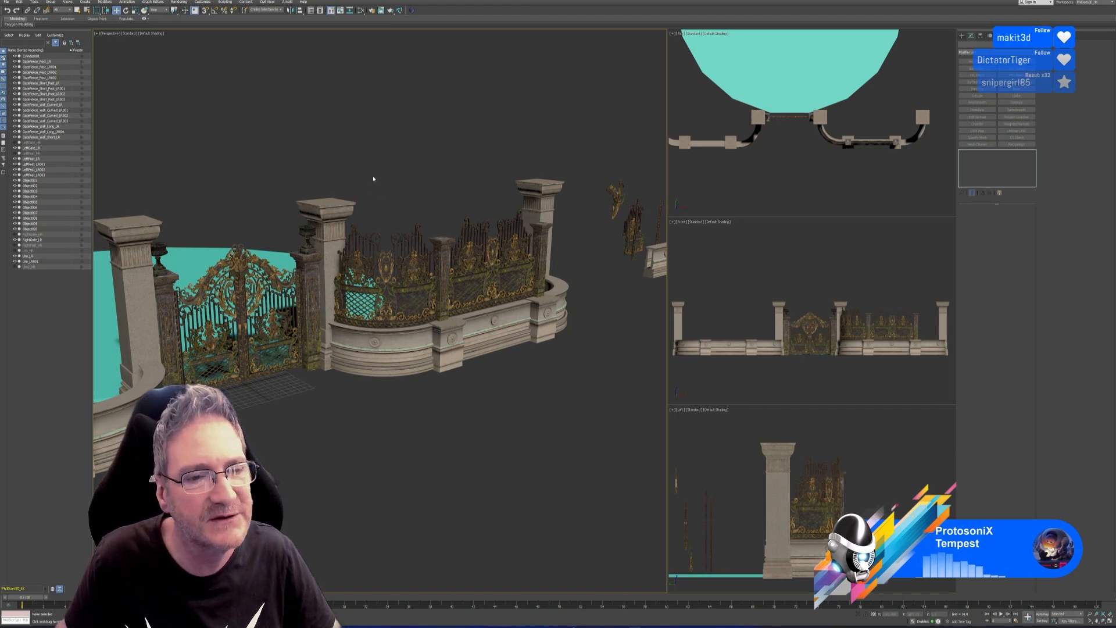
{"action": "middle_click_drag", "start_coordinate": [373, 178], "coordinate": [365, 153], "text": "alt"}
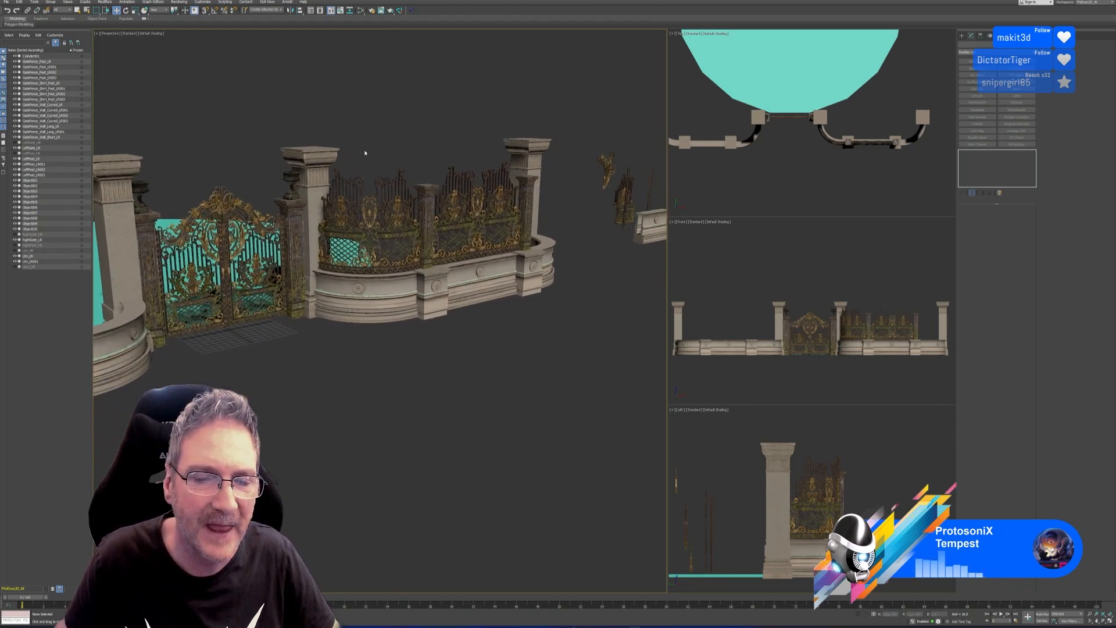
{"action": "middle_click_drag", "start_coordinate": [420, 370], "coordinate": [373, 366], "text": "alt"}
{"action": "scroll", "coordinate": [372, 356], "scroll_direction": "up", "scroll_amount": 3}
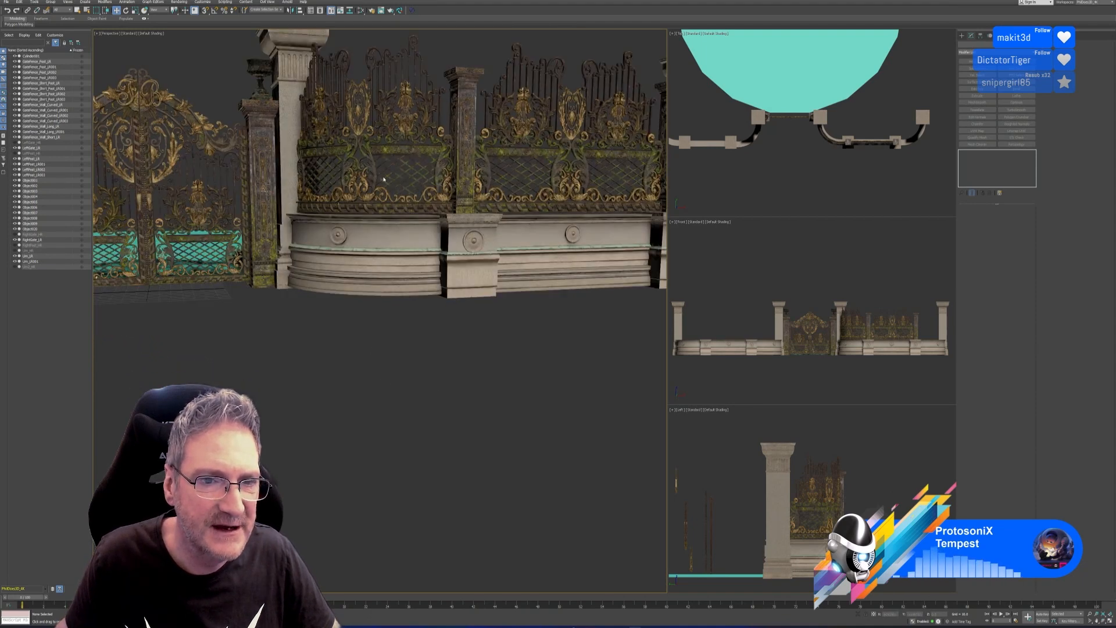
- Attach the curved iron fence panel to the curved wall section beside the gate, matching material IDs to material
{"action": "middle_click_drag", "start_coordinate": [419, 351], "coordinate": [428, 391], "text": "alt"}
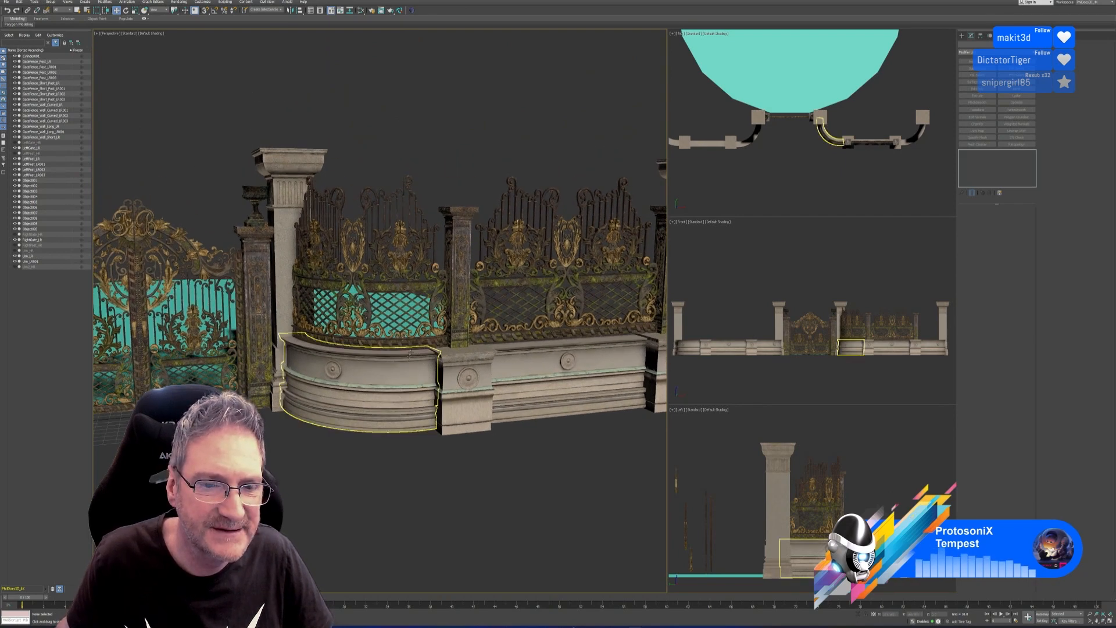
{"action": "left_click", "coordinate": [436, 368]}
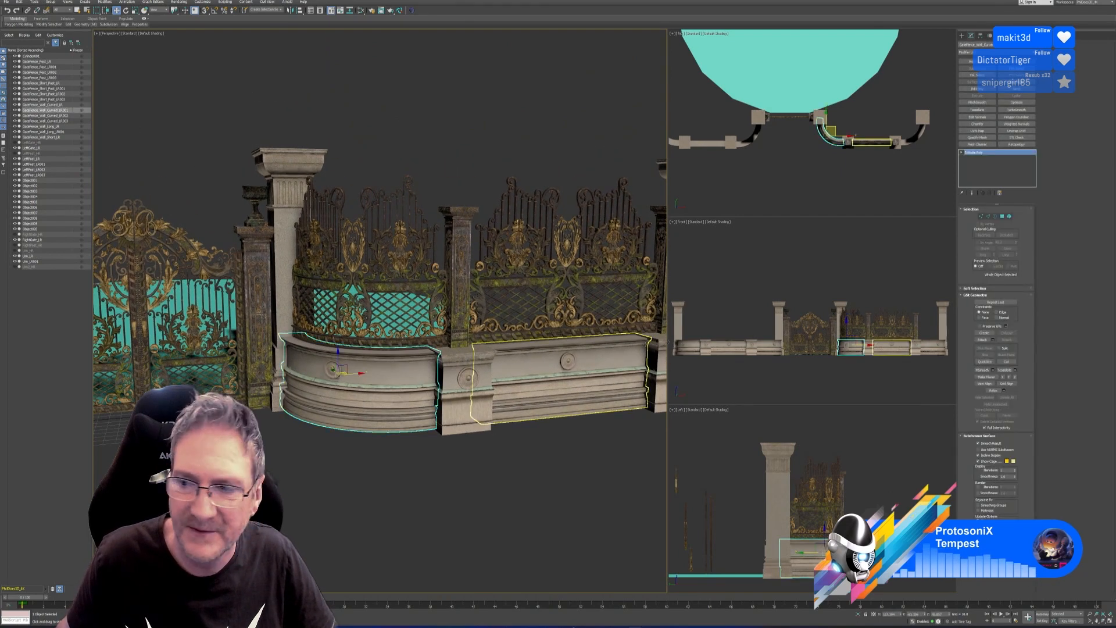
{"action": "left_click", "coordinate": [983, 339]}
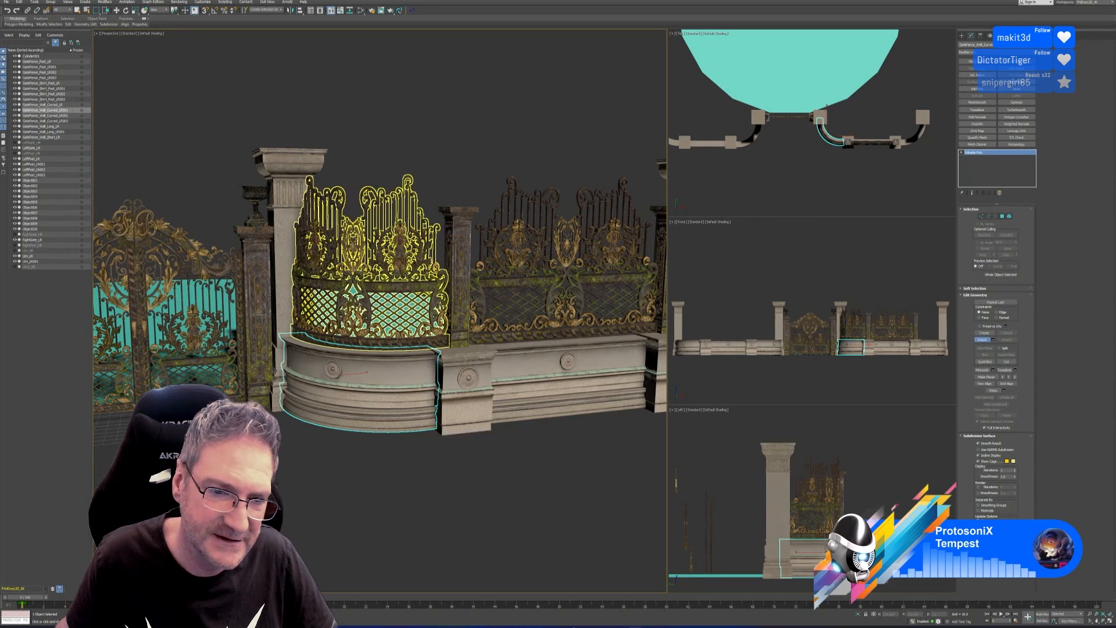
{"action": "left_click", "coordinate": [397, 342]}
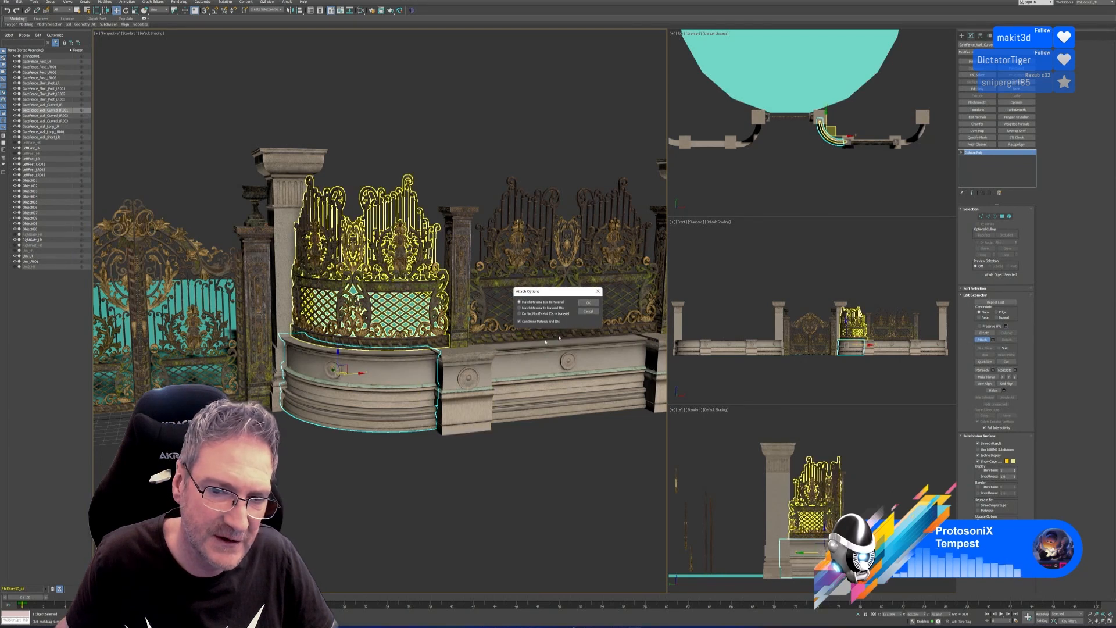
{"action": "left_click", "coordinate": [588, 304]}
- Attach the straight iron fence panel to the long straight base wall section below it and clear the selection
{"action": "mouse_move", "coordinate": [448, 409]}
{"action": "middle_mouse_down", "text": "alt"}
{"action": "mouse_move", "coordinate": [443, 417]}
{"action": "mouse_move", "coordinate": [459, 425]}
{"action": "middle_mouse_up", "text": "alt"}
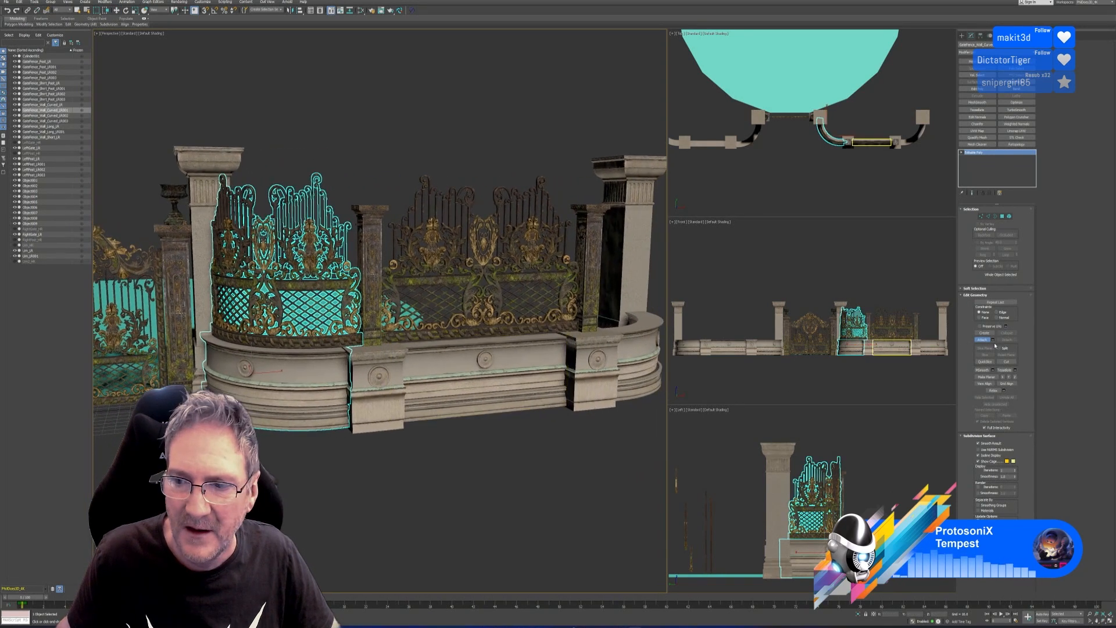
{"action": "left_click", "coordinate": [529, 449]}
{"action": "left_click", "coordinate": [501, 379]}
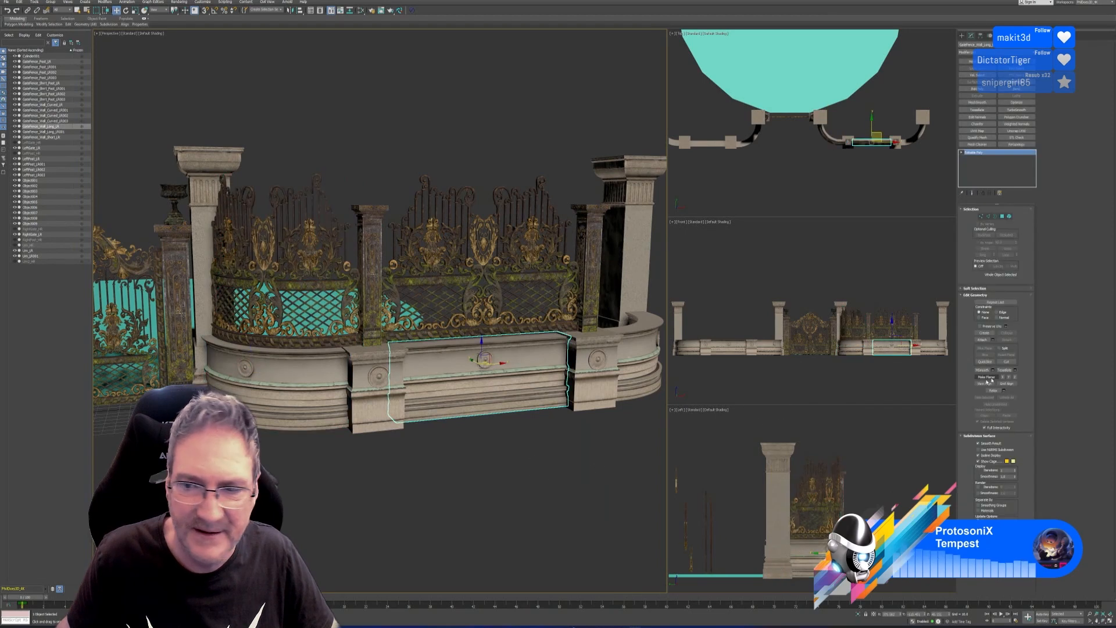
{"action": "left_click", "coordinate": [982, 340]}
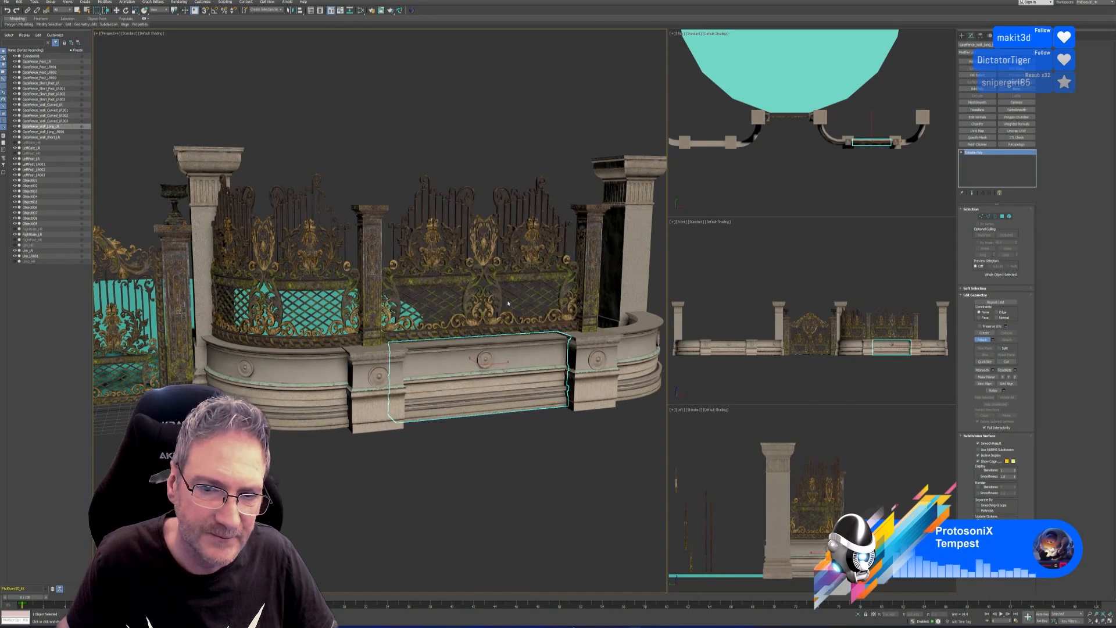
{"action": "left_click", "coordinate": [545, 313]}
{"action": "left_click", "coordinate": [588, 303]}
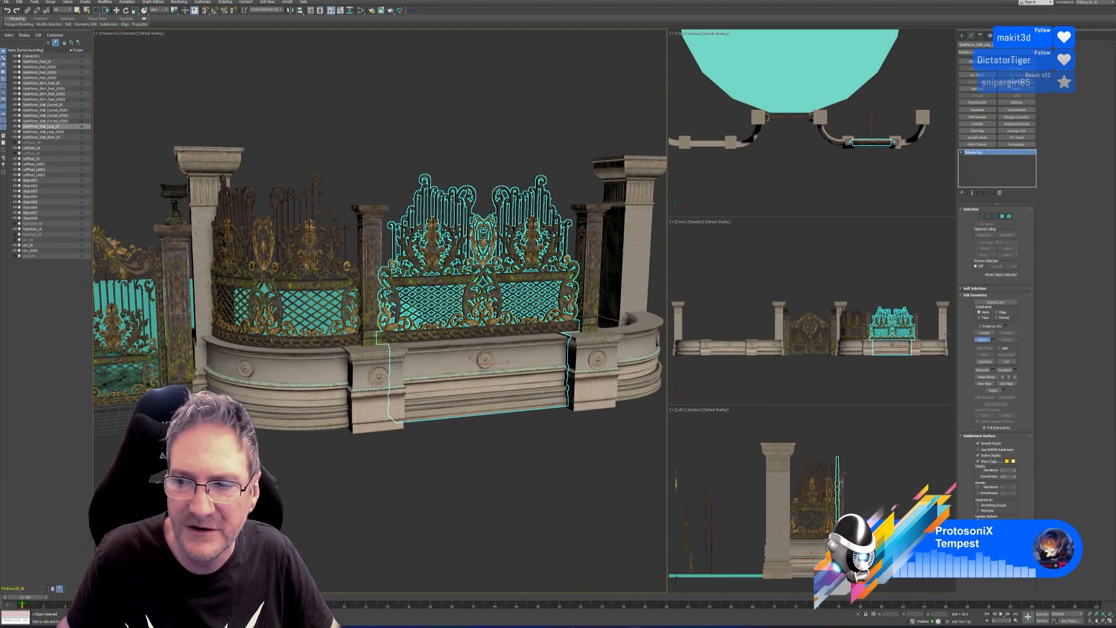
{"action": "key", "text": "w"}
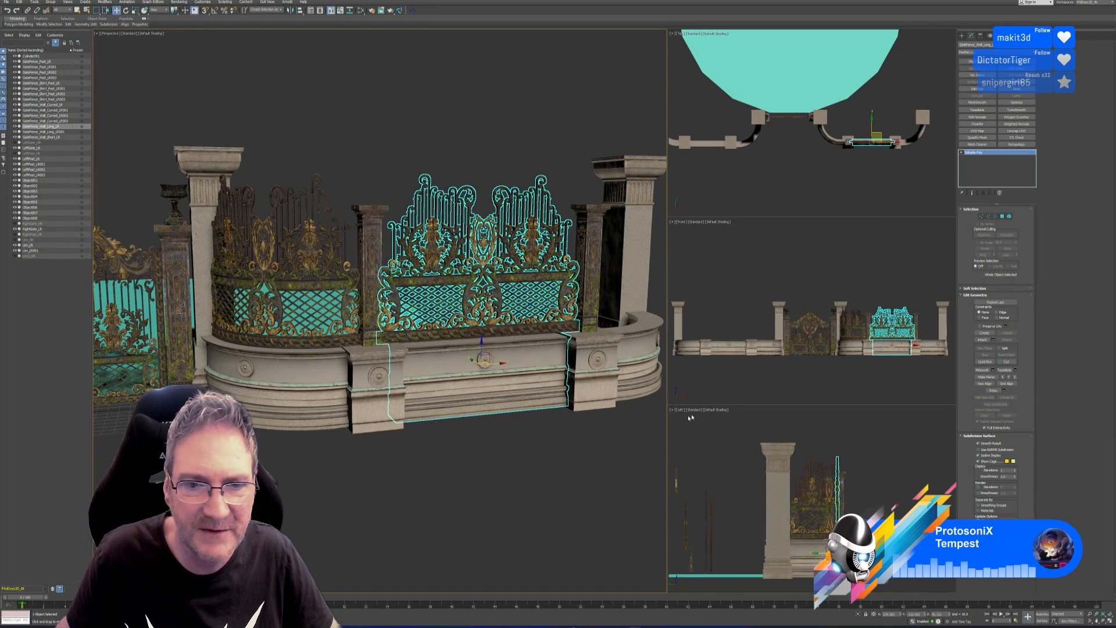
{"action": "left_click", "coordinate": [507, 473]}
- Inspect the double gate's ornamental ironwork up close, followed by the whole gate with its adjoining fenced wall wing
{"action": "middle_click_drag", "start_coordinate": [496, 473], "coordinate": [494, 442], "text": "alt"}
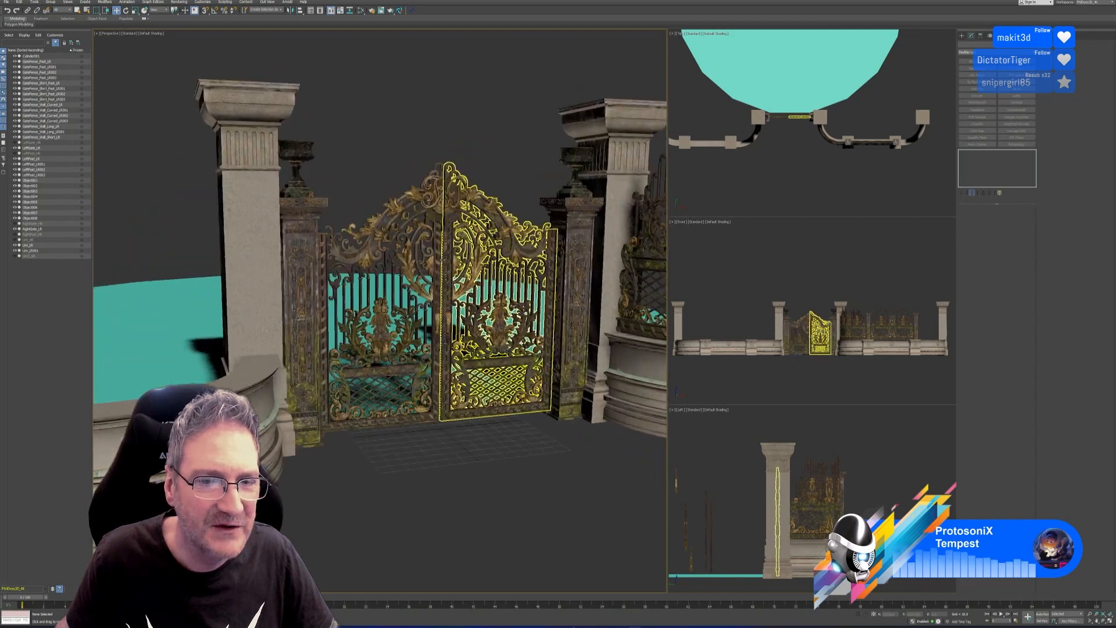
{"action": "scroll", "coordinate": [443, 260], "scroll_direction": "up", "scroll_amount": 3}
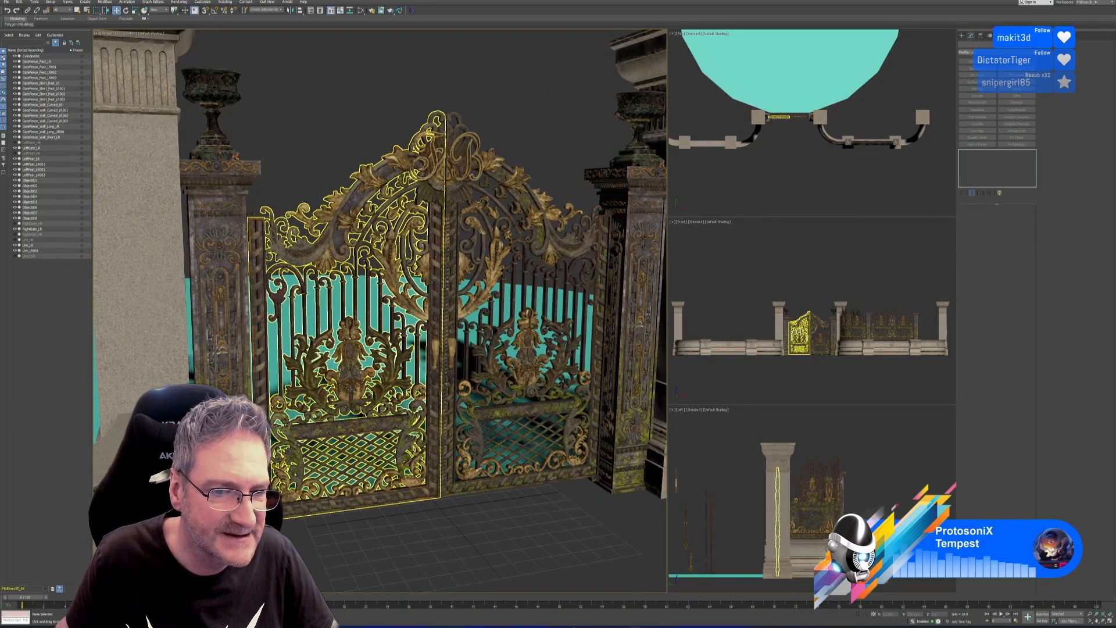
{"action": "scroll", "coordinate": [363, 224], "scroll_direction": "up", "scroll_amount": 2}
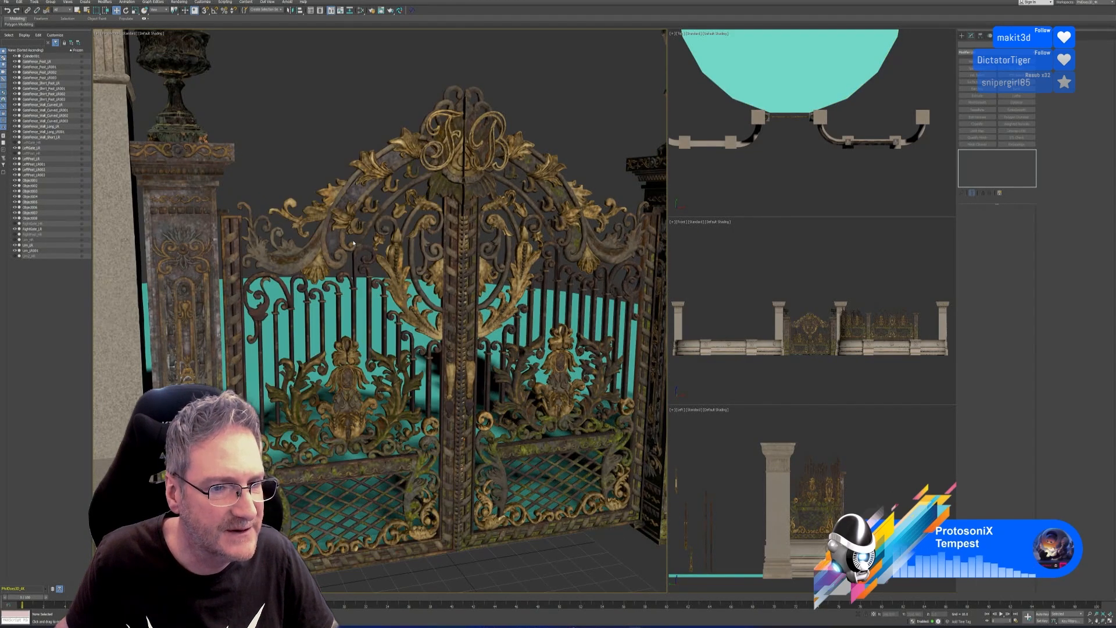
{"action": "scroll", "coordinate": [369, 229], "scroll_direction": "down", "scroll_amount": 2}
{"action": "scroll", "coordinate": [368, 229], "scroll_direction": "down", "scroll_amount": 2}
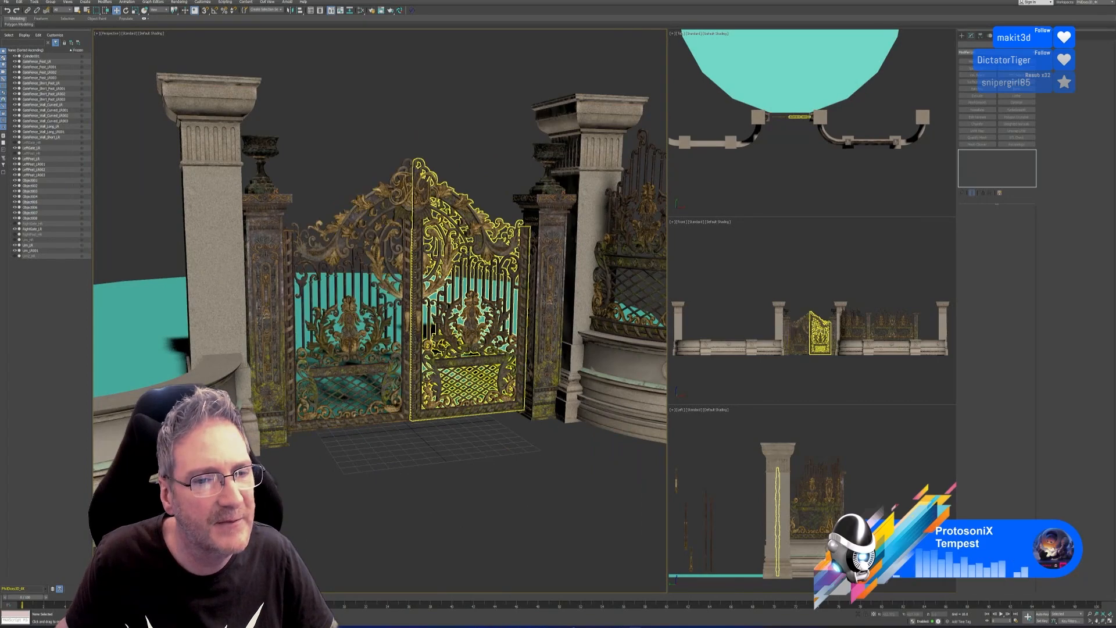
{"action": "middle_click_drag", "start_coordinate": [617, 449], "coordinate": [419, 433]}
{"action": "scroll", "coordinate": [466, 461], "scroll_direction": "down", "scroll_amount": 3}
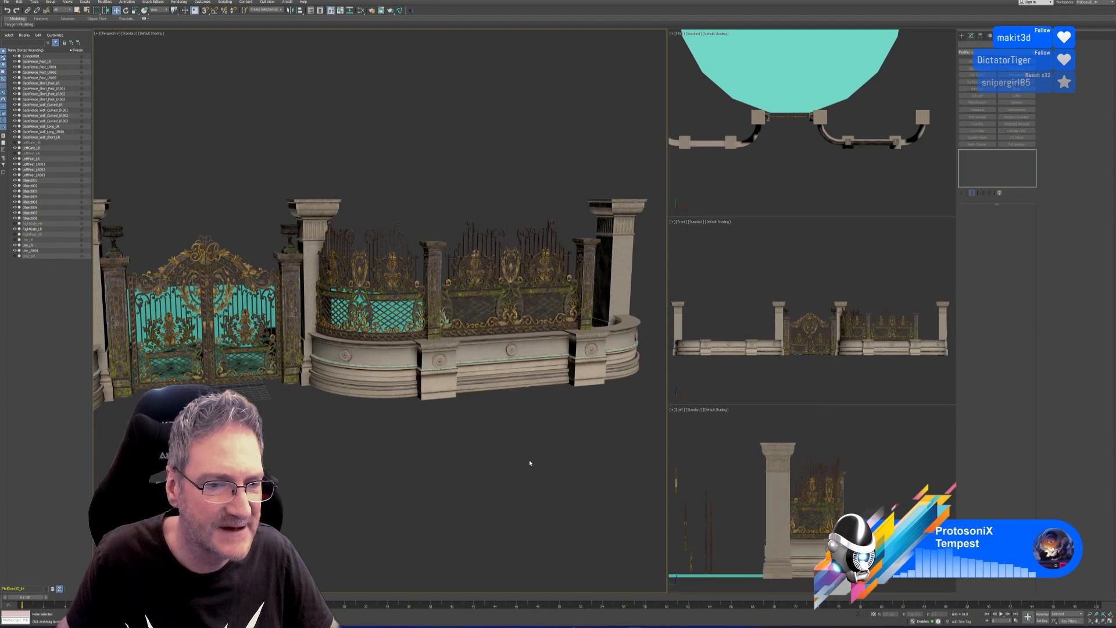
- Examine the gate, stone pillars, metal fence panels and curved wall sections of the assembled fence from several angles
{"action": "middle_click_drag", "start_coordinate": [552, 476], "coordinate": [528, 468], "text": "alt"}
{"action": "left_click", "coordinate": [374, 359]}
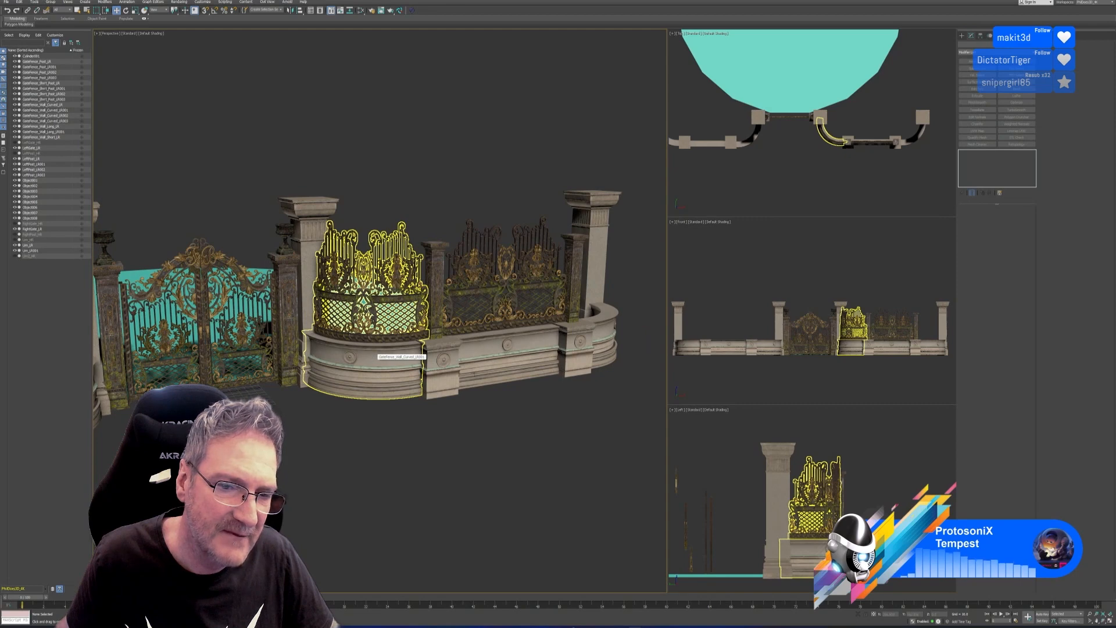
{"action": "left_click", "coordinate": [500, 352]}
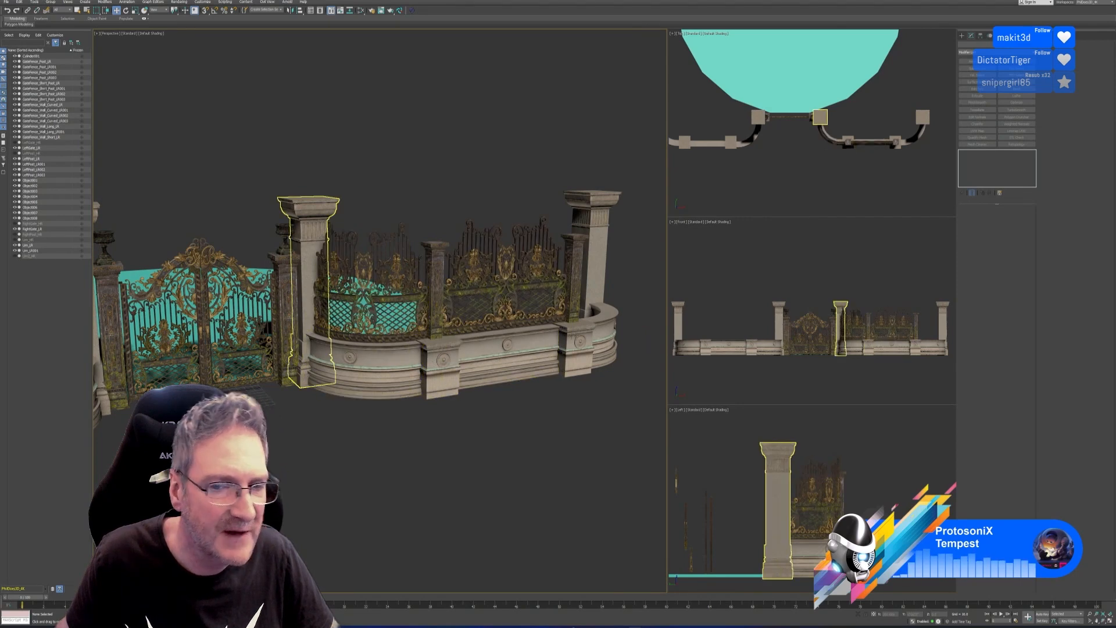
{"action": "middle_click_drag", "start_coordinate": [566, 471], "coordinate": [437, 450], "text": "alt"}
{"action": "scroll", "coordinate": [532, 465], "scroll_direction": "down", "scroll_amount": 4}
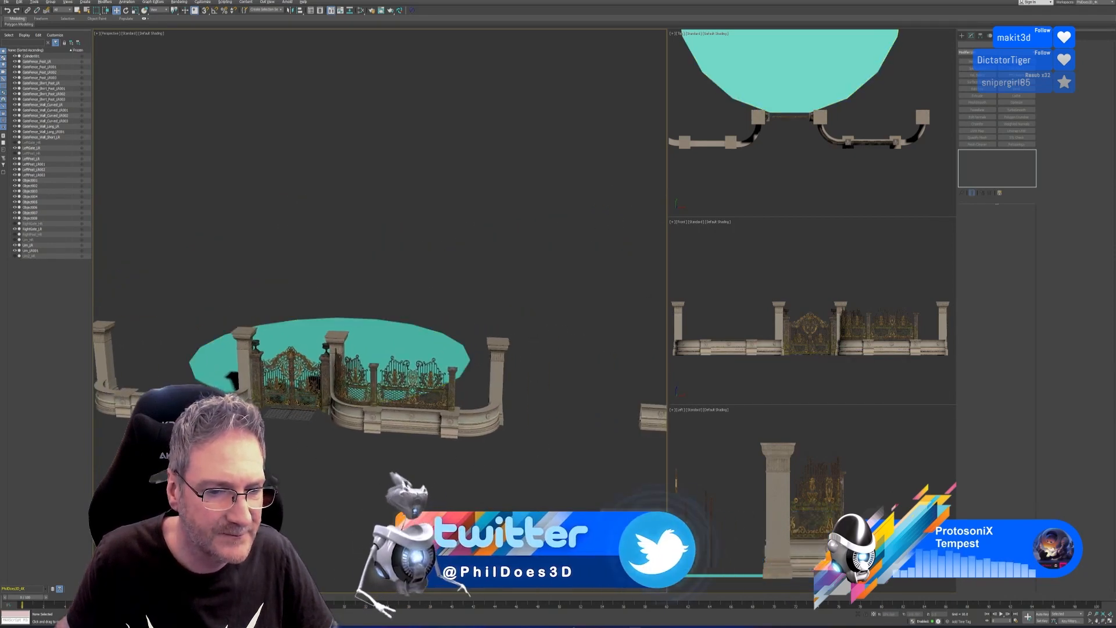
{"action": "middle_click_drag", "start_coordinate": [374, 485], "coordinate": [368, 418], "text": "alt"}
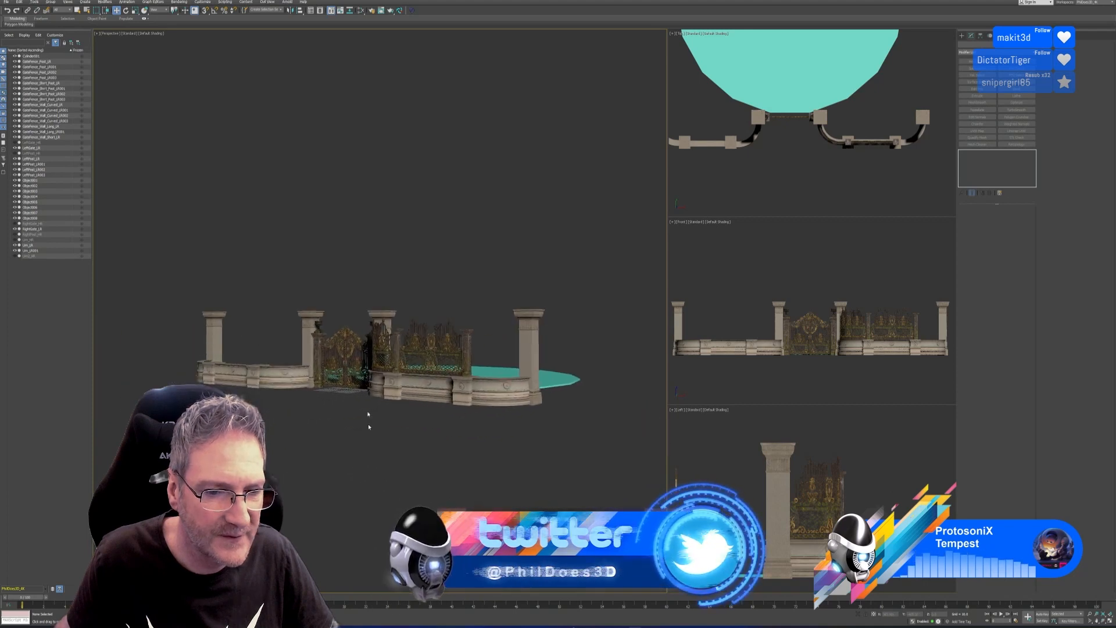
{"action": "scroll", "coordinate": [364, 375], "scroll_direction": "up", "scroll_amount": 3}
{"action": "left_click", "coordinate": [397, 376]}
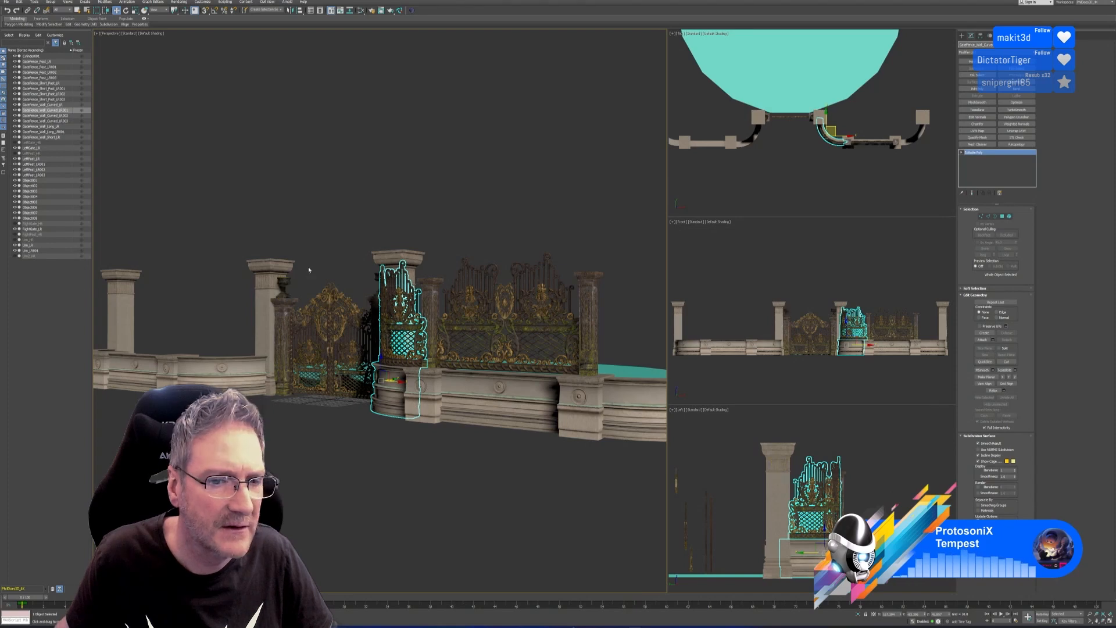
{"action": "left_click", "coordinate": [149, 144]}
{"action": "left_click", "coordinate": [61, 106]}
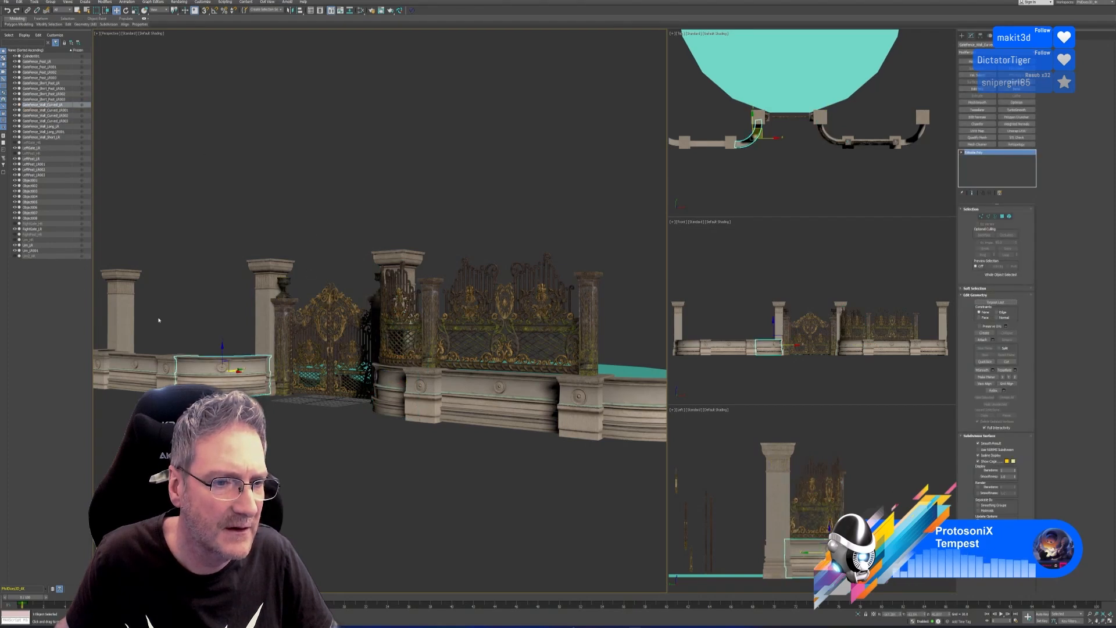
{"action": "middle_click_drag", "start_coordinate": [379, 202], "coordinate": [436, 180]}
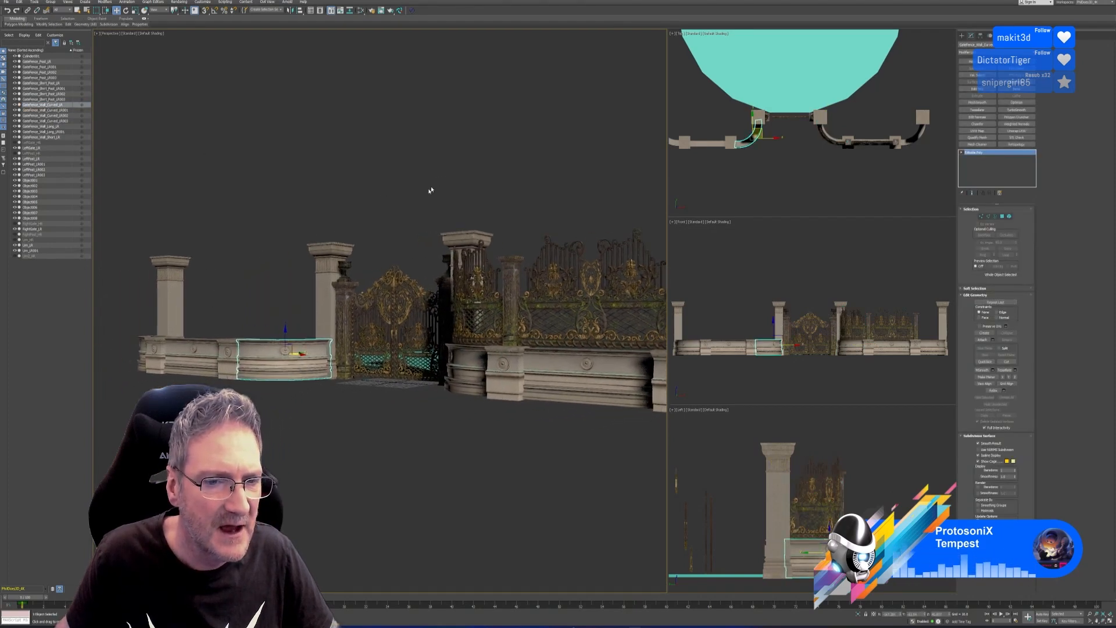
{"action": "middle_click_drag", "start_coordinate": [358, 440], "coordinate": [406, 463], "text": "alt"}
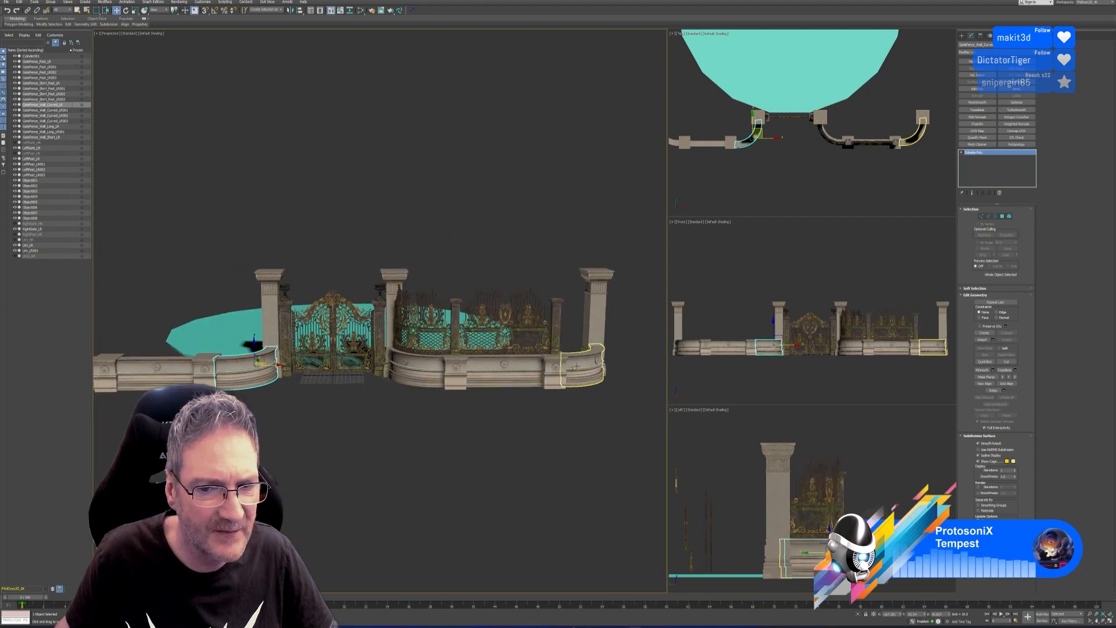
{"action": "middle_click_drag", "start_coordinate": [311, 443], "coordinate": [311, 473]}
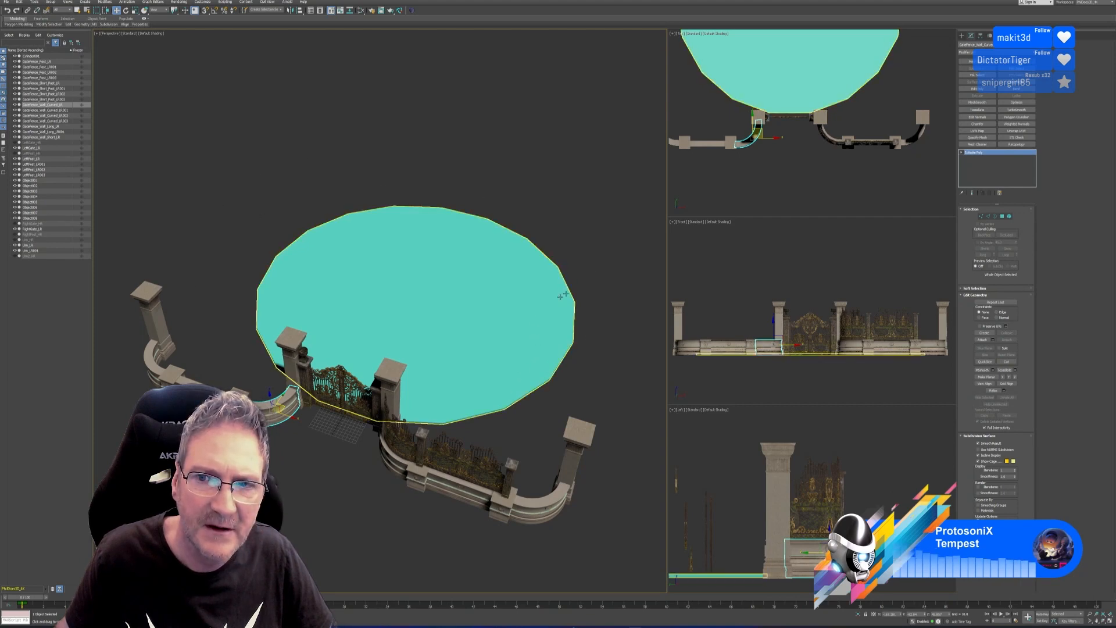
- Delete the spare wall section and ornate metal pieces lying apart from the fence assembly, and save the scene
{"action": "left_click", "coordinate": [588, 386]}
{"action": "scroll", "coordinate": [493, 408], "scroll_direction": "down", "scroll_amount": 1}
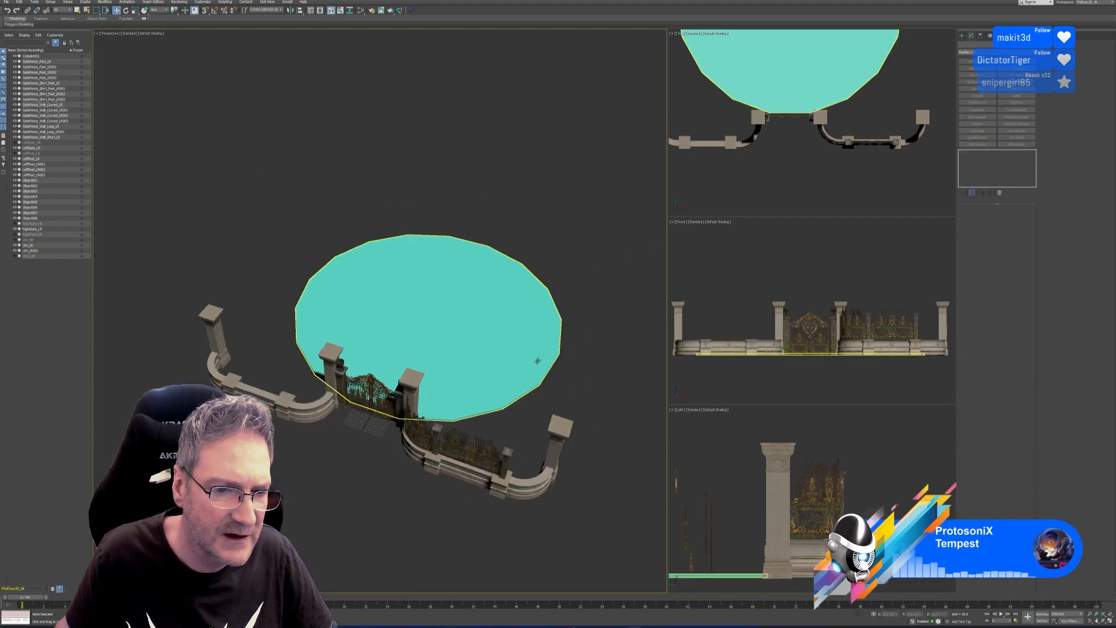
{"action": "middle_click_drag", "start_coordinate": [538, 360], "coordinate": [475, 388]}
{"action": "middle_click_drag", "start_coordinate": [561, 464], "coordinate": [449, 369], "text": "alt"}
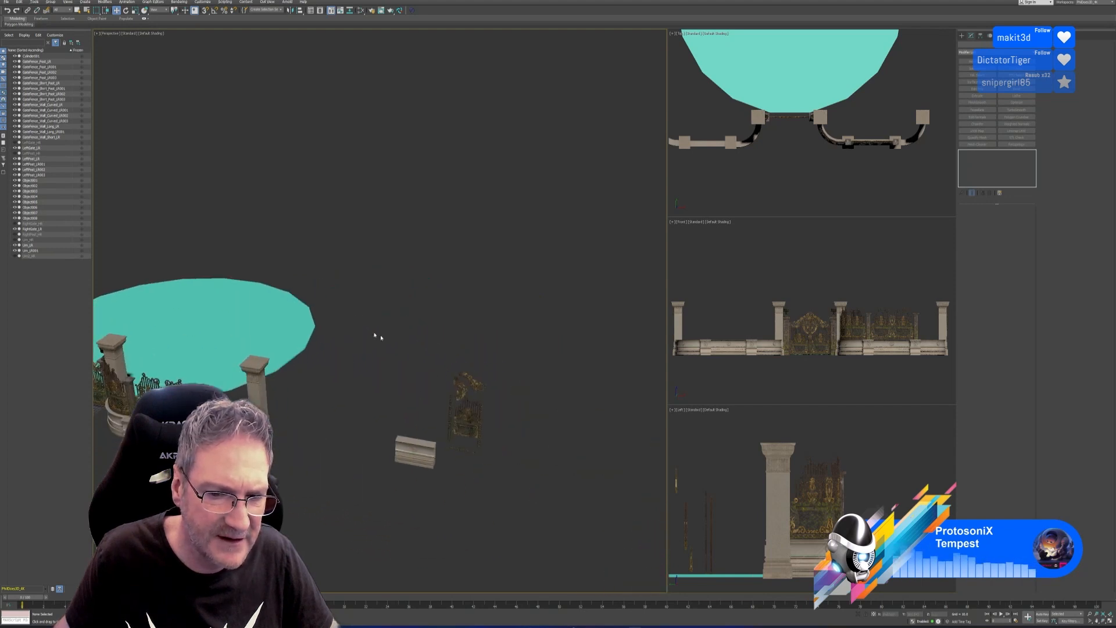
{"action": "left_click_drag", "start_coordinate": [376, 334], "coordinate": [558, 545]}
{"action": "key", "text": "Delete"}
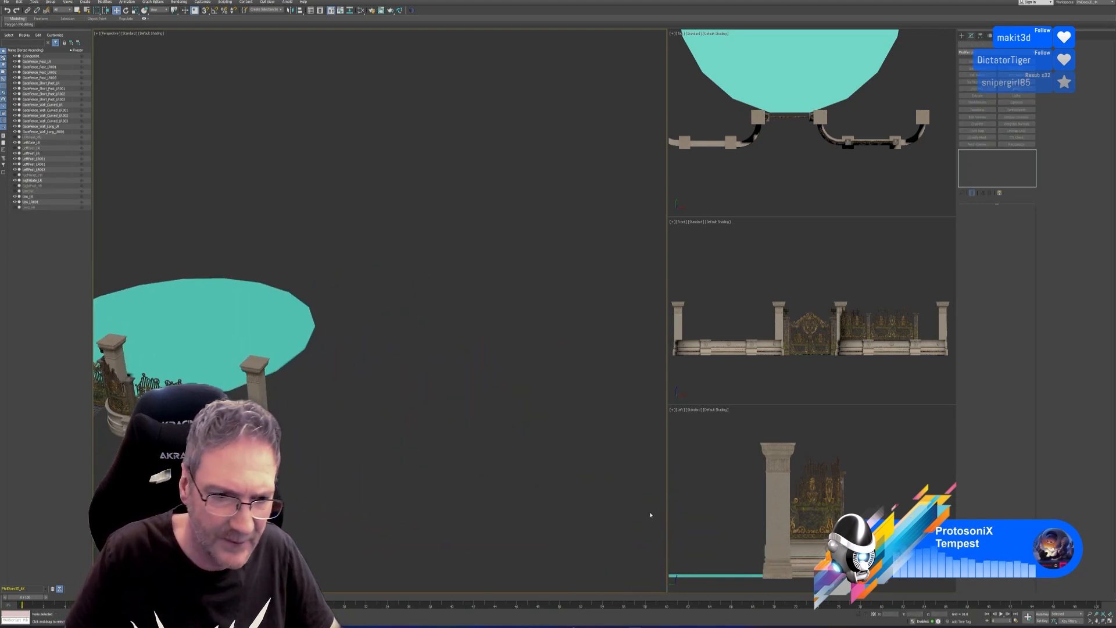
{"action": "middle_click_drag", "start_coordinate": [346, 331], "coordinate": [472, 472]}
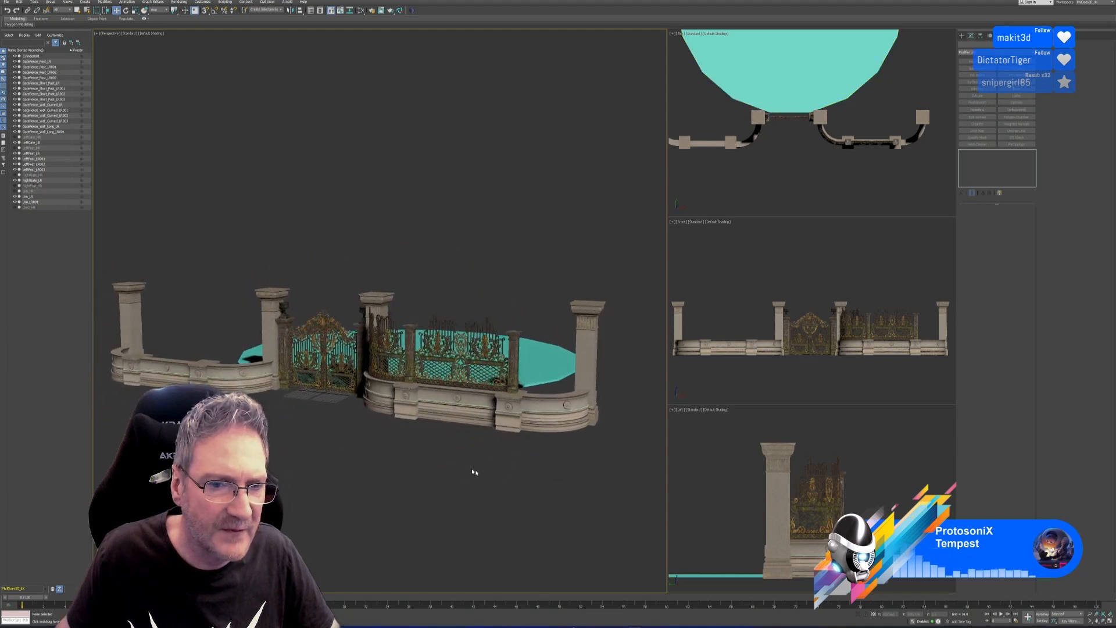
{"action": "key", "text": "ctrl+s"}
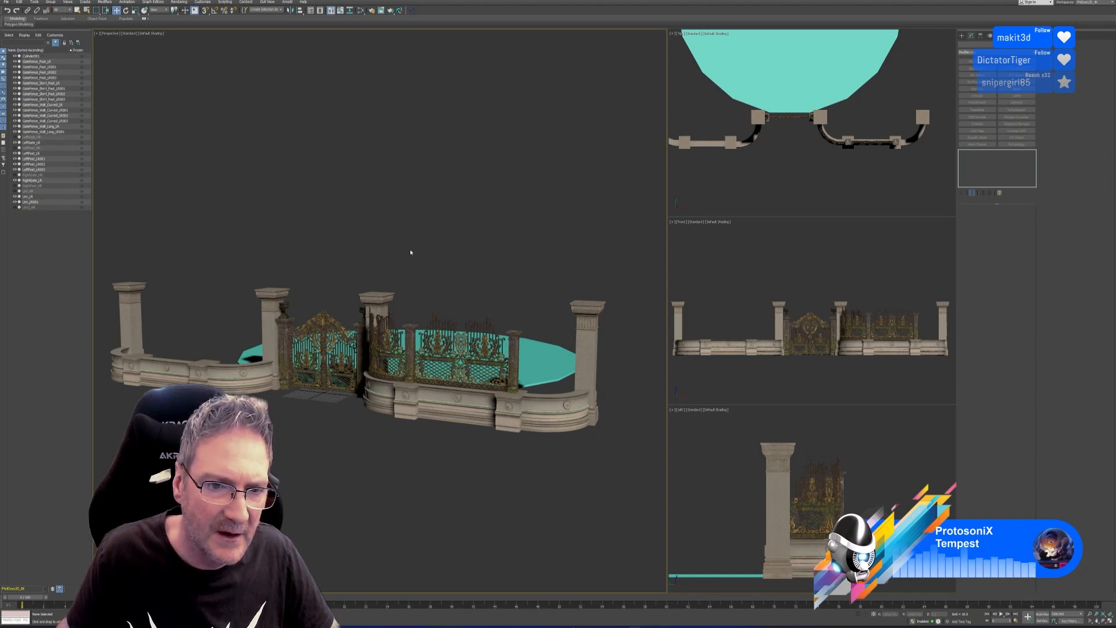
- Inspect the metal posts beside the gate and along the fence, plus both gate leaves, as separate objects
{"action": "scroll", "coordinate": [411, 252], "scroll_direction": "up", "scroll_amount": 10}
{"action": "left_click", "coordinate": [264, 273]}
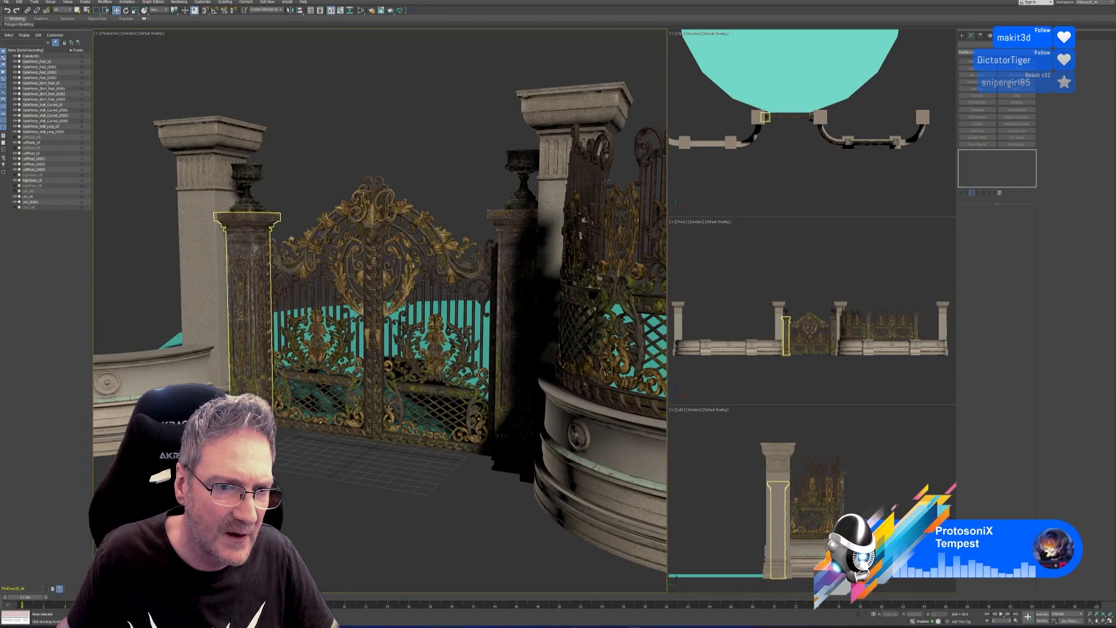
{"action": "left_click", "coordinate": [263, 273]}
{"action": "scroll", "coordinate": [375, 167], "scroll_direction": "down", "scroll_amount": 3}
{"action": "middle_click_drag", "start_coordinate": [378, 166], "coordinate": [292, 168]}
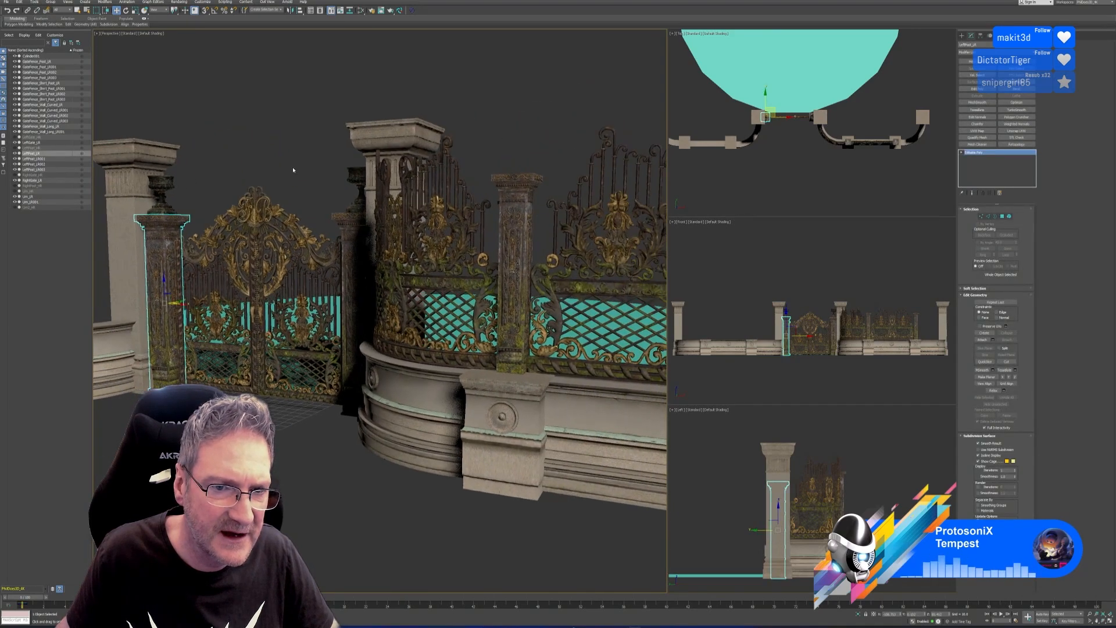
{"action": "left_click", "coordinate": [514, 261]}
{"action": "scroll", "coordinate": [593, 252], "scroll_direction": "down", "scroll_amount": 3}
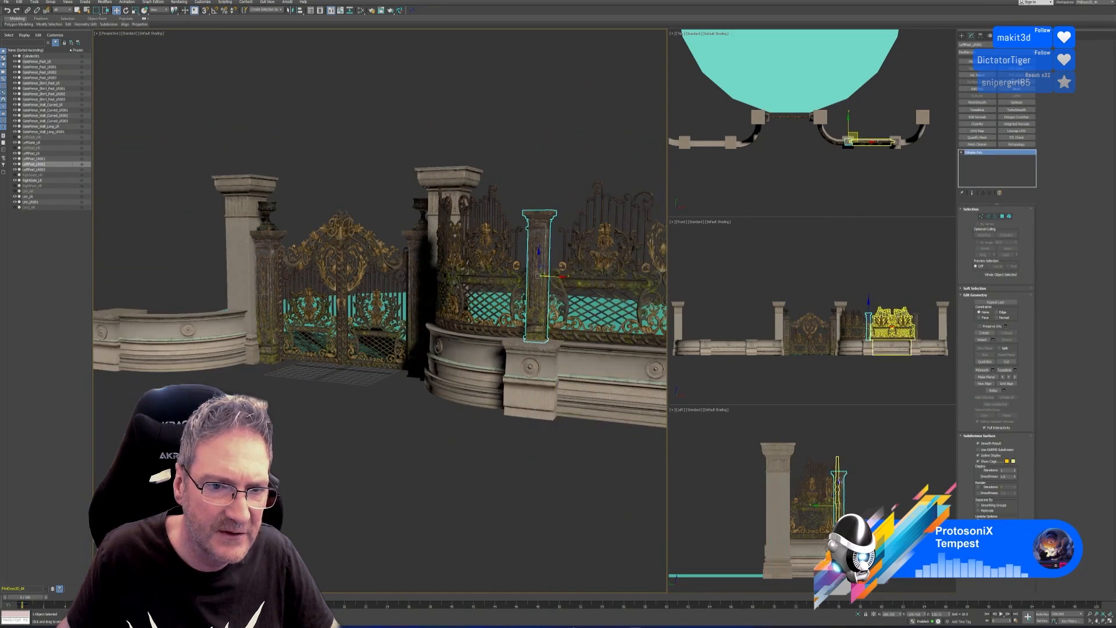
{"action": "middle_click_drag", "start_coordinate": [372, 157], "coordinate": [404, 179], "text": "alt"}
{"action": "left_click", "coordinate": [325, 302]}
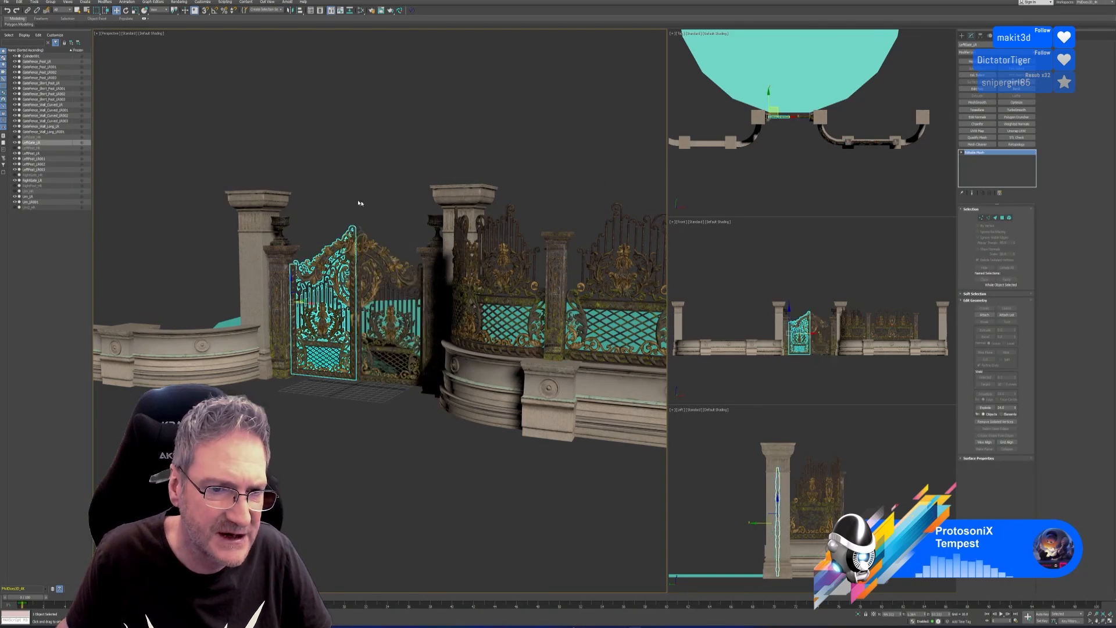
{"action": "left_click", "coordinate": [356, 242]}
{"action": "scroll", "coordinate": [357, 241], "scroll_direction": "up", "scroll_amount": 6}
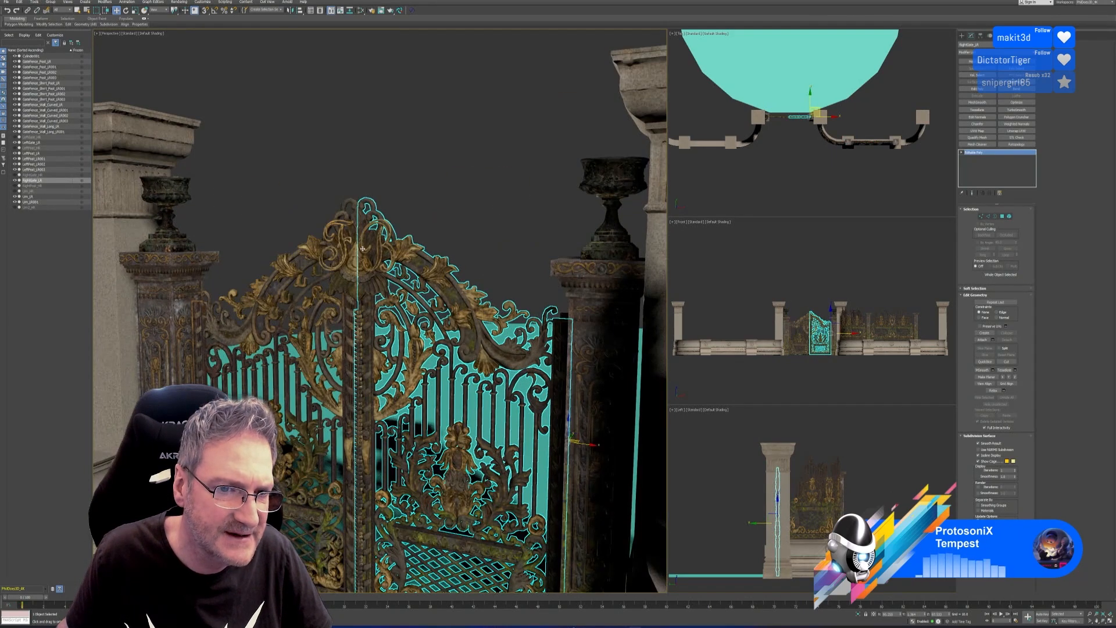
{"action": "scroll", "coordinate": [379, 246], "scroll_direction": "down", "scroll_amount": 6}
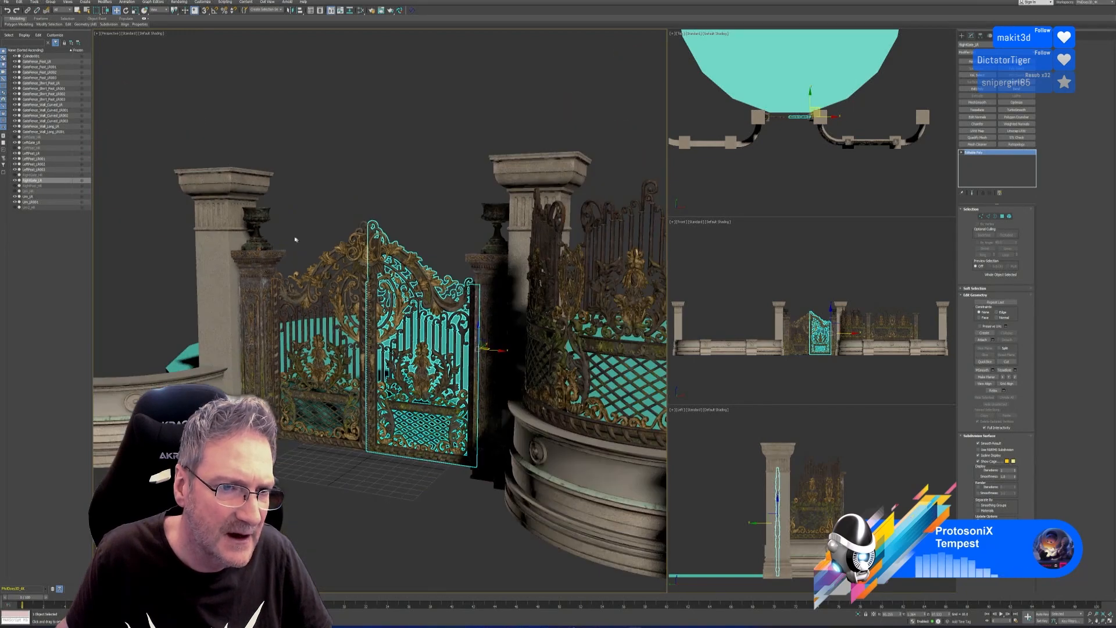
- Inspect the urn, the tall stone pillar, the short stone post and the wall sections around the gate
{"action": "left_click", "coordinate": [256, 227]}
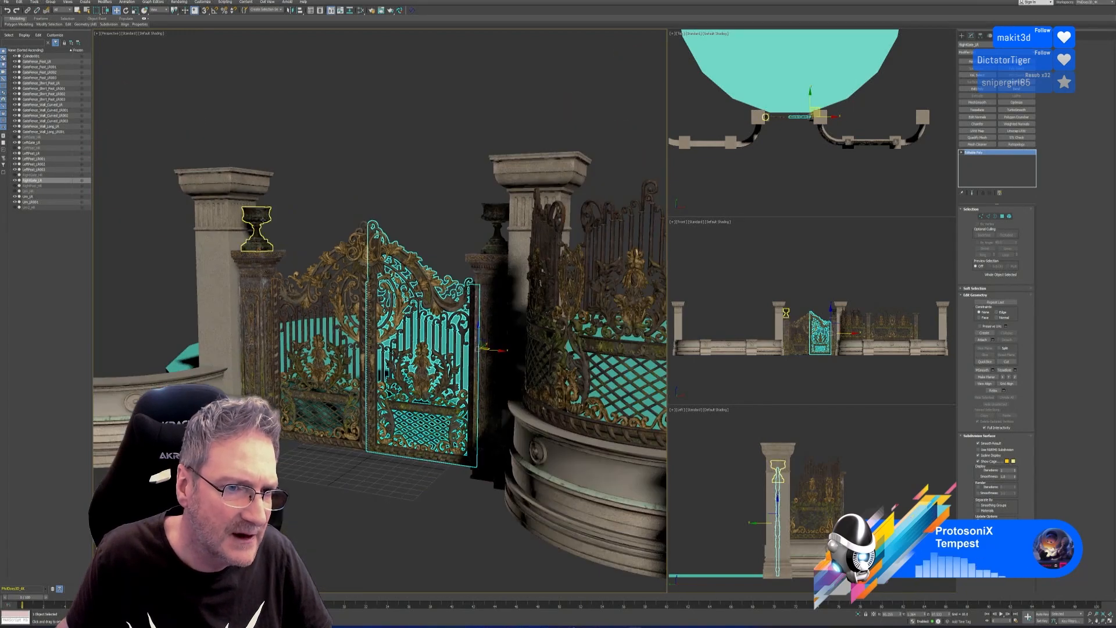
{"action": "left_click", "coordinate": [344, 174]}
{"action": "left_click", "coordinate": [523, 173]}
{"action": "scroll", "coordinate": [389, 193], "scroll_direction": "down", "scroll_amount": 3}
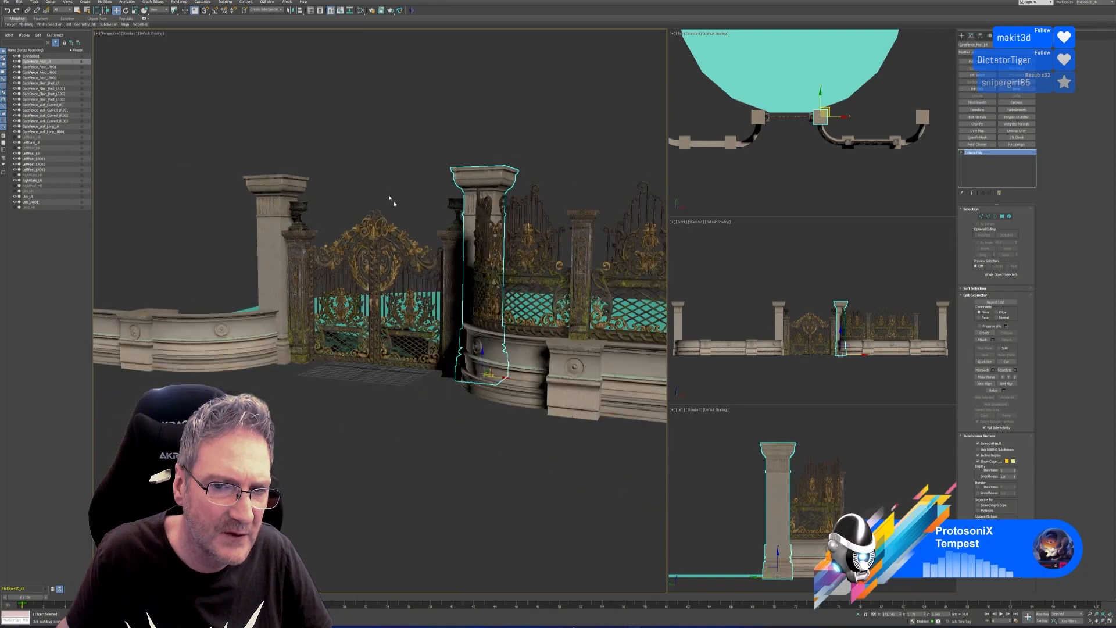
{"action": "middle_click_drag", "start_coordinate": [489, 395], "coordinate": [410, 398]}
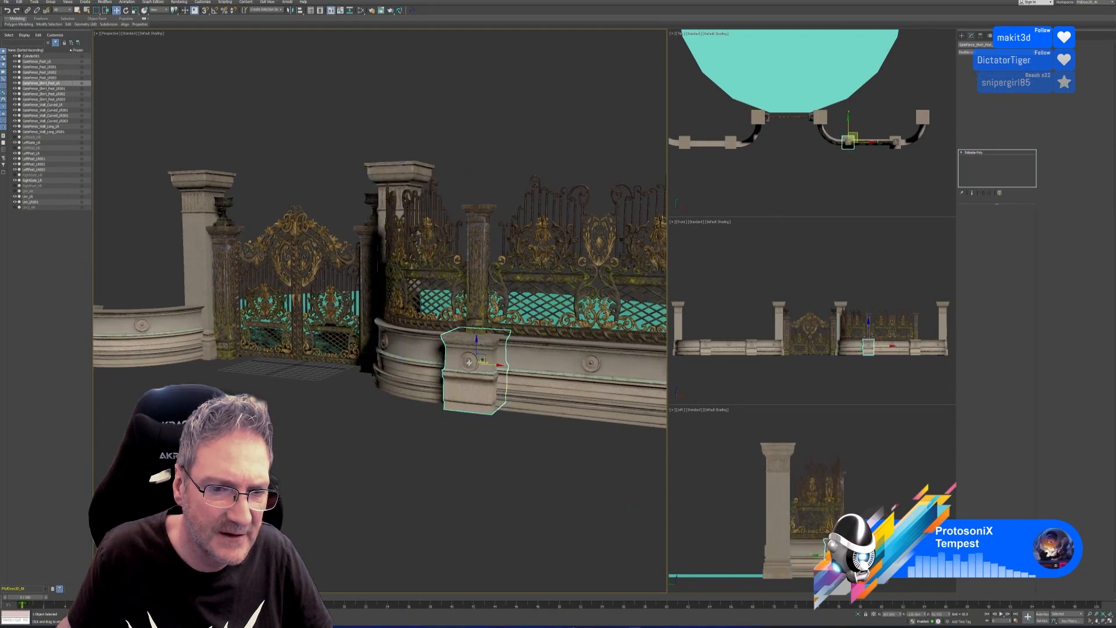
{"action": "left_click", "coordinate": [428, 370]}
{"action": "left_click", "coordinate": [552, 366]}
{"action": "left_click", "coordinate": [351, 431]}
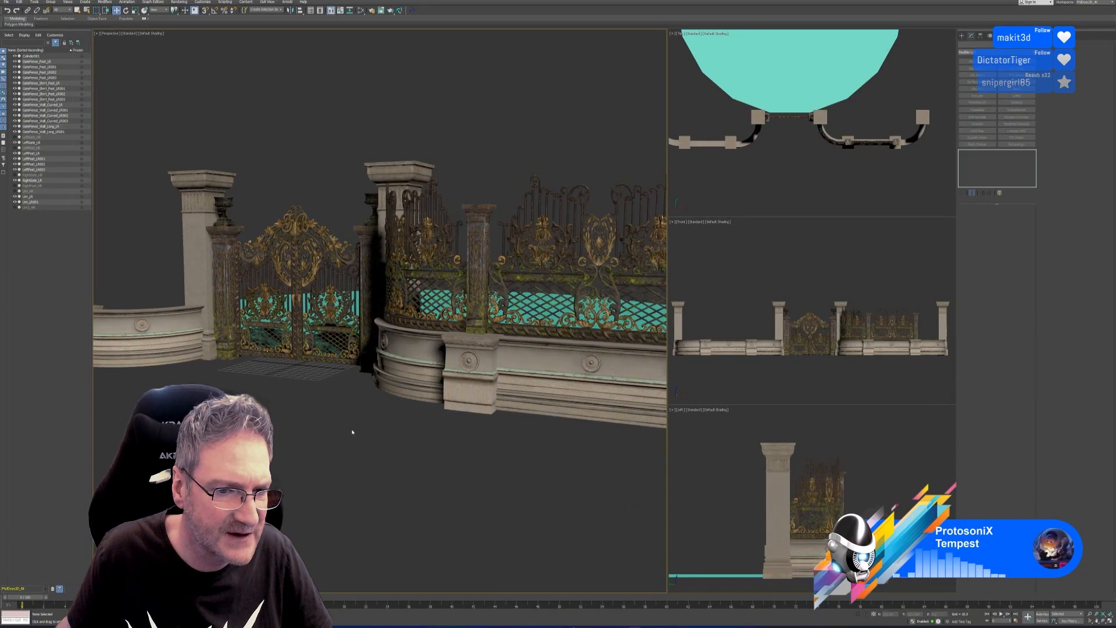
{"action": "scroll", "coordinate": [342, 431], "scroll_direction": "down", "scroll_amount": 3}
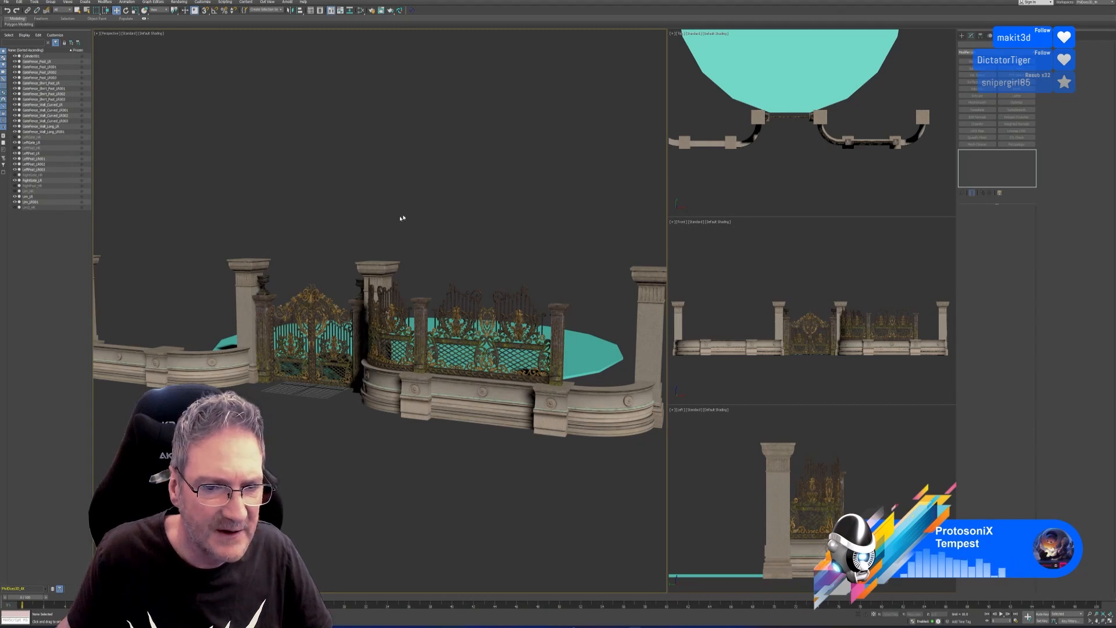
{"action": "middle_click_drag", "start_coordinate": [416, 209], "coordinate": [438, 177]}
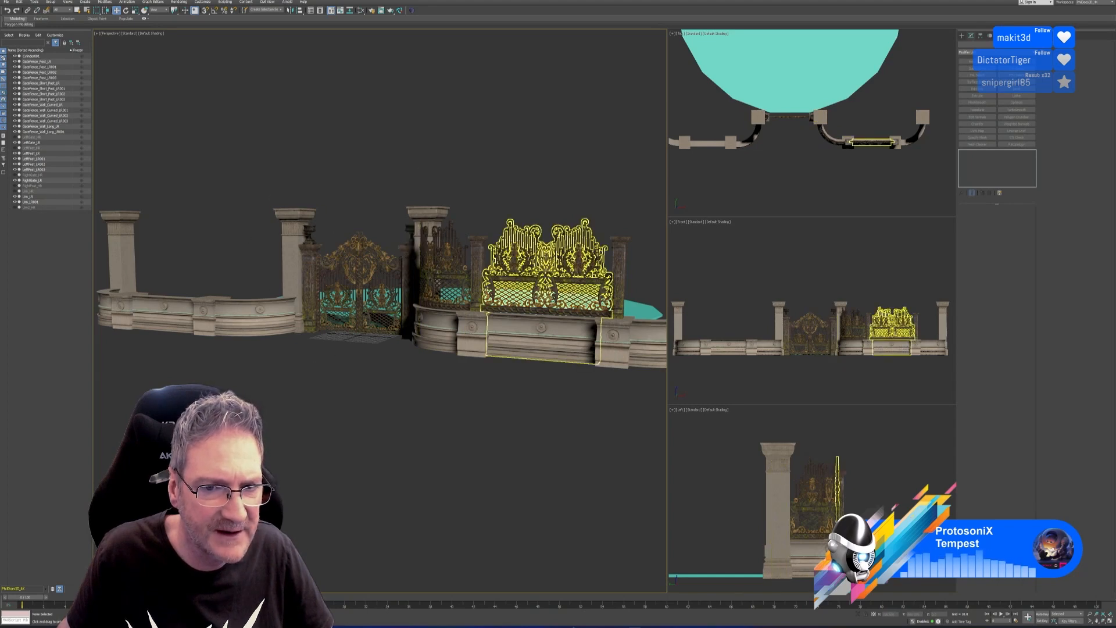
{"action": "middle_click_drag", "start_coordinate": [373, 354], "coordinate": [392, 377]}
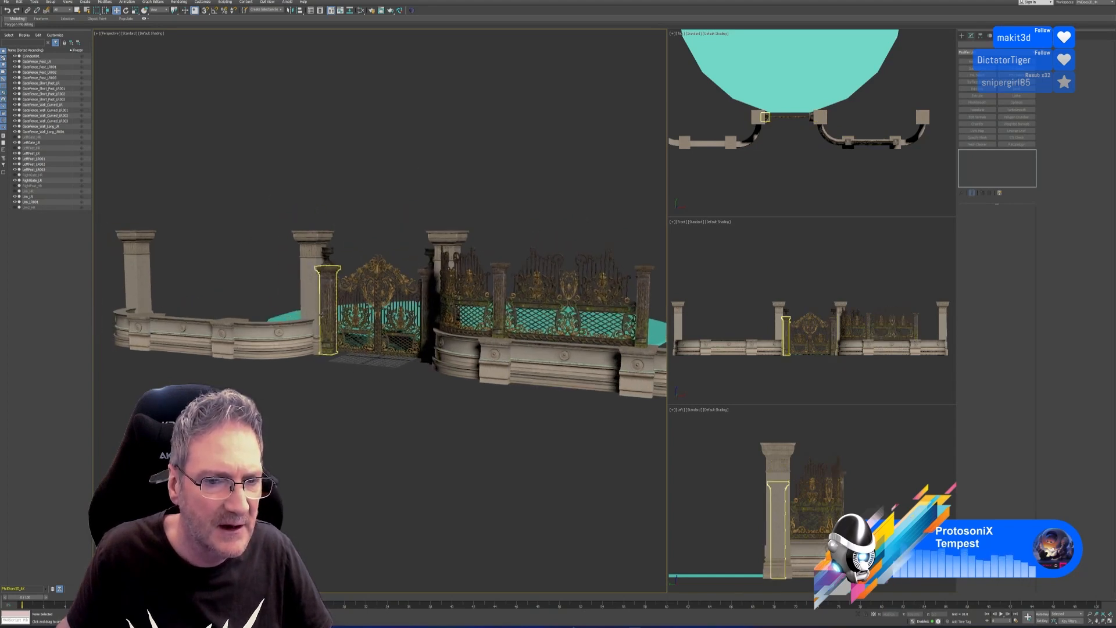
{"action": "scroll", "coordinate": [392, 377], "scroll_direction": "up", "scroll_amount": 5}
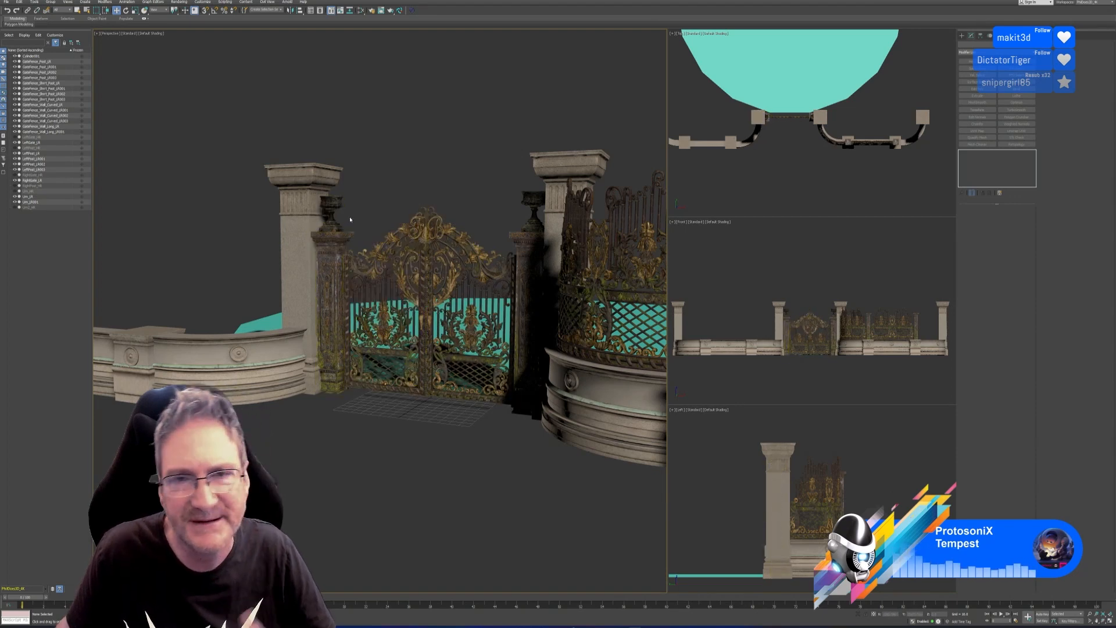
- Rename the metal post between the gate's left leaf and the stone pillar as Gate_Metal_Post
{"action": "left_click", "coordinate": [341, 245]}
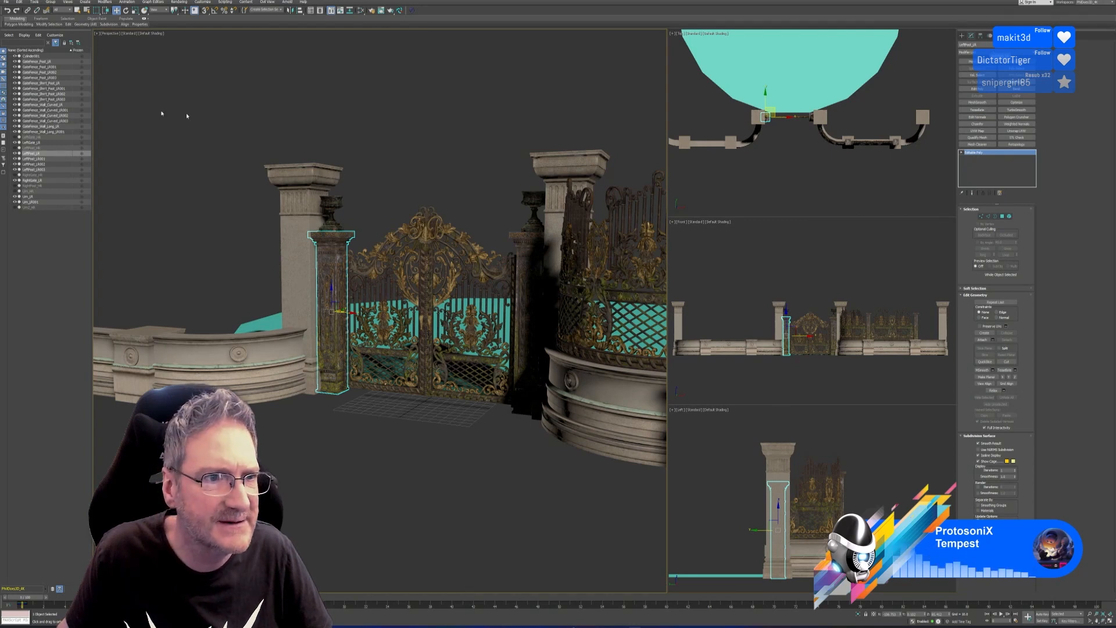
{"action": "double_click", "coordinate": [1001, 45]}
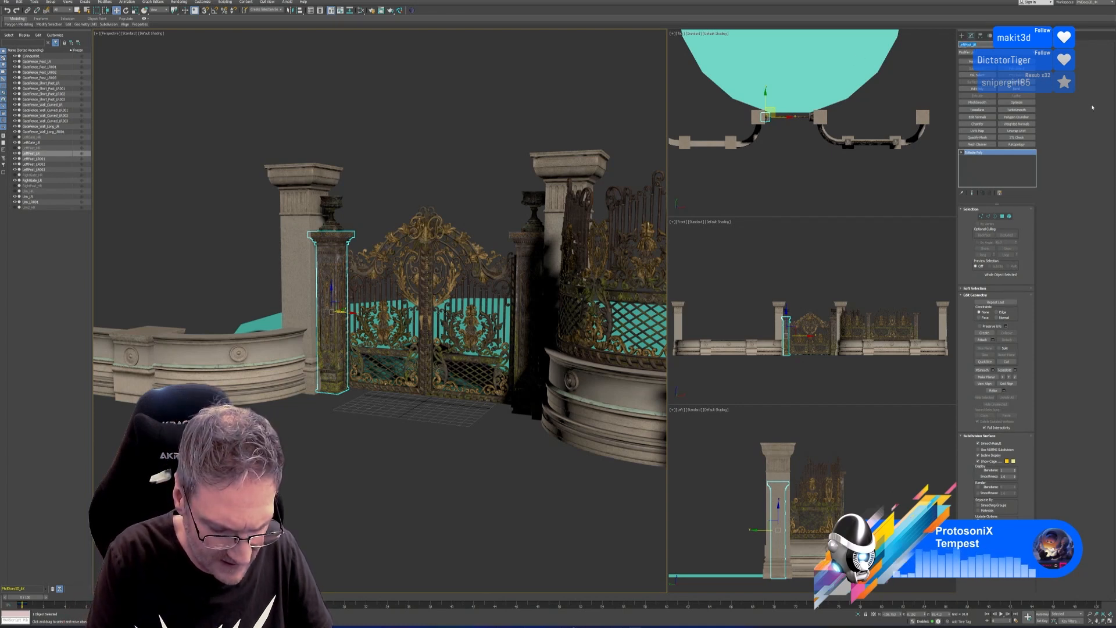
{"action": "type", "text": "Gate_Metal"}
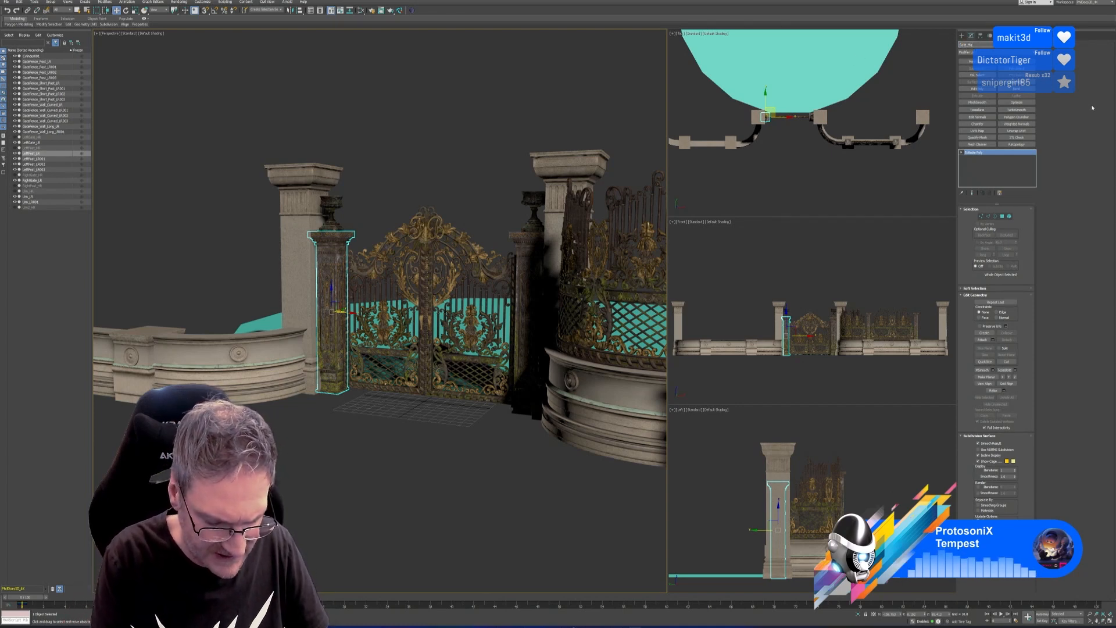
{"action": "type", "text": "_Post"}
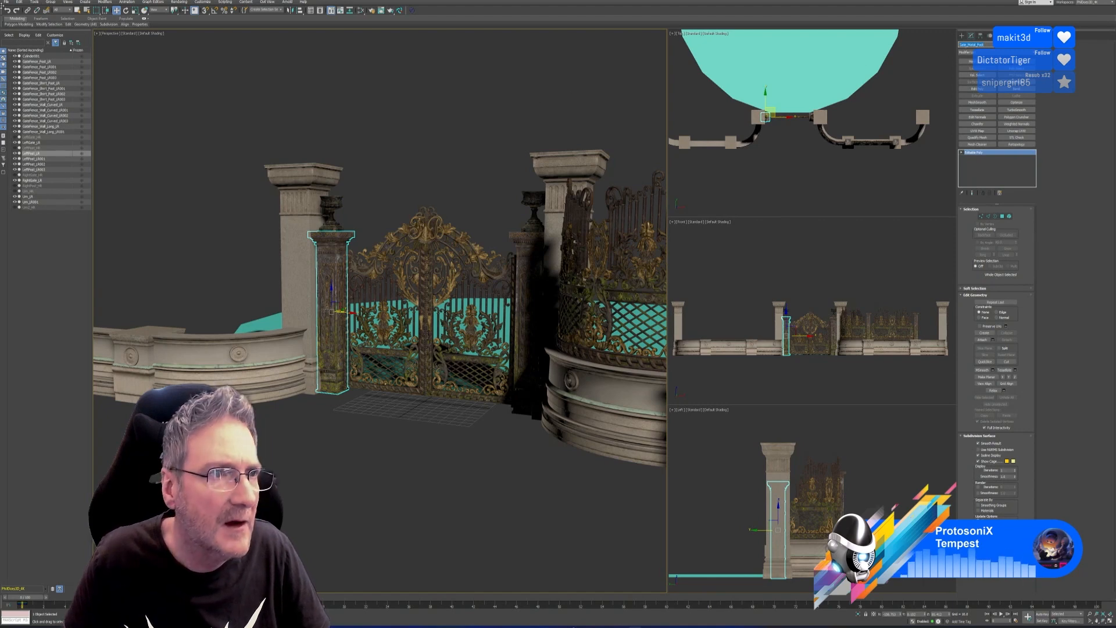
- Start an export of only the selected Gate_Metal_Post and browse to the Car Gate folder inside Models
{"action": "left_click", "coordinate": [7, 2]}
{"action": "mouse_move", "coordinate": [35, 89]}
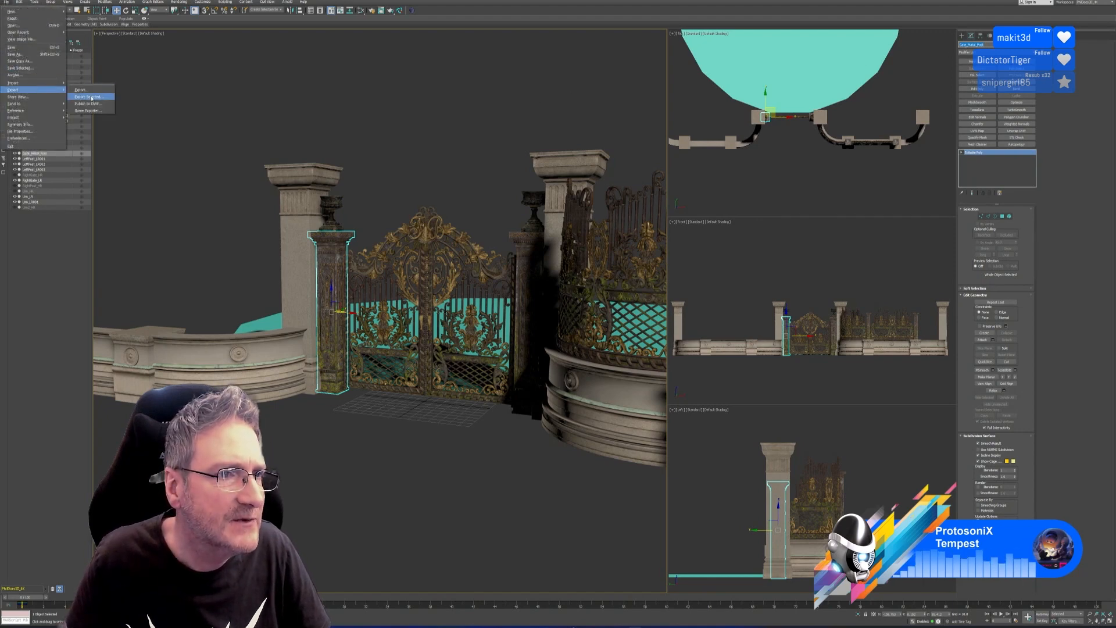
{"action": "left_click", "coordinate": [90, 97]}
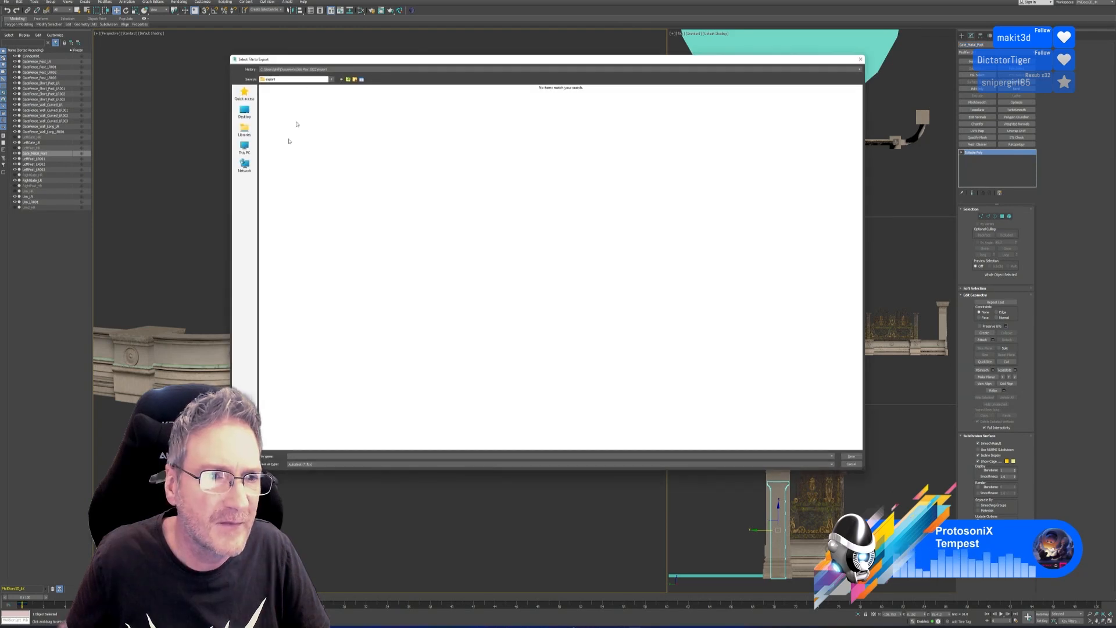
{"action": "left_click", "coordinate": [244, 146]}
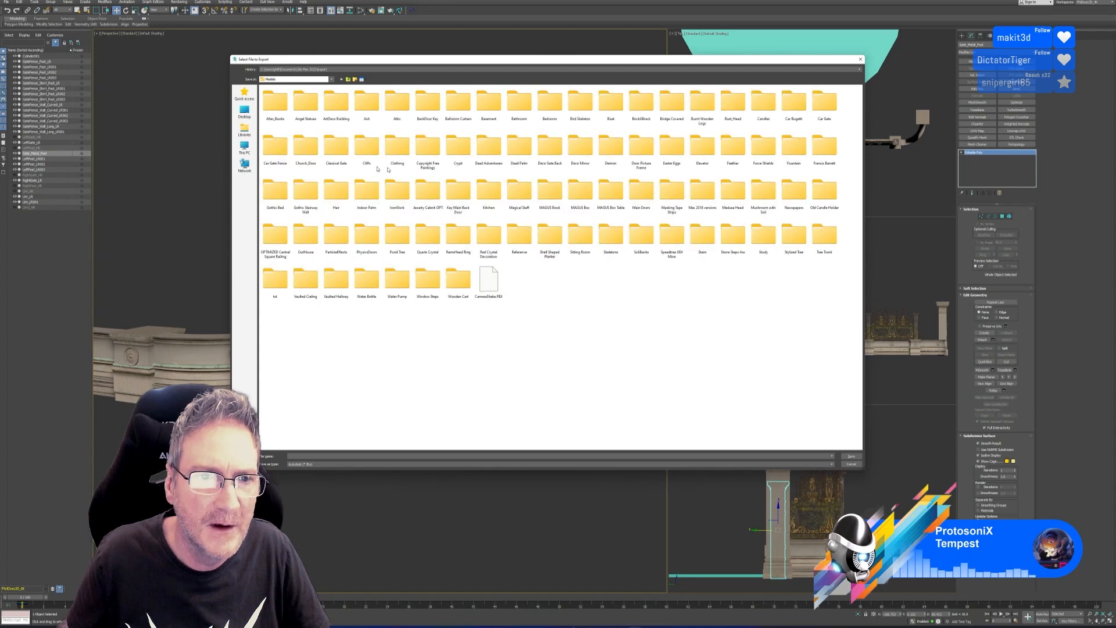
{"action": "left_click", "coordinate": [828, 112]}
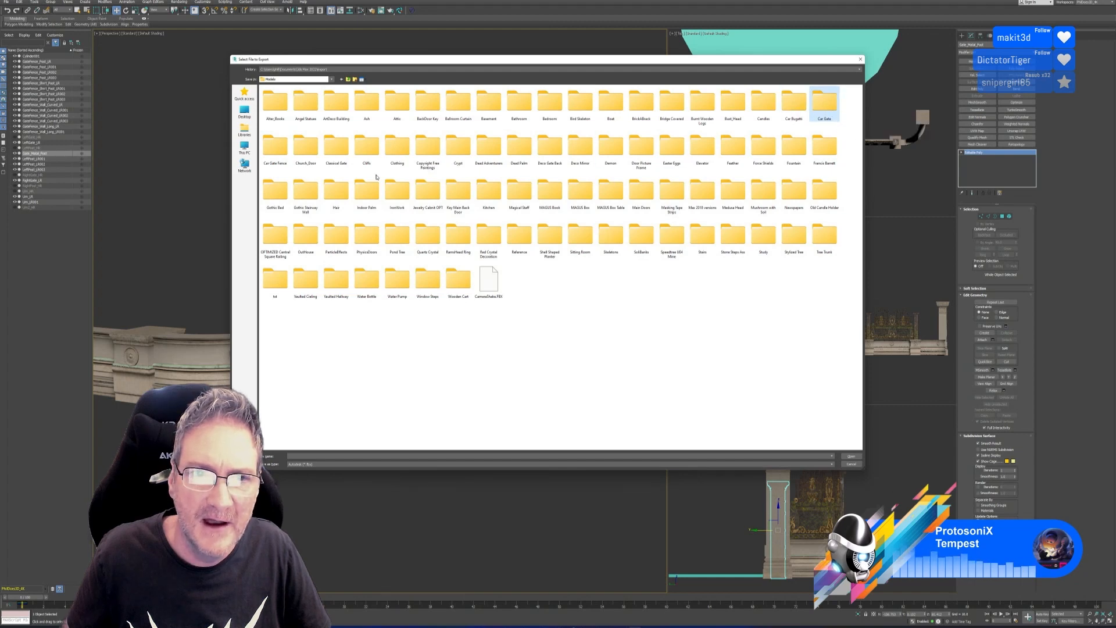
{"action": "double_click", "coordinate": [825, 105]}
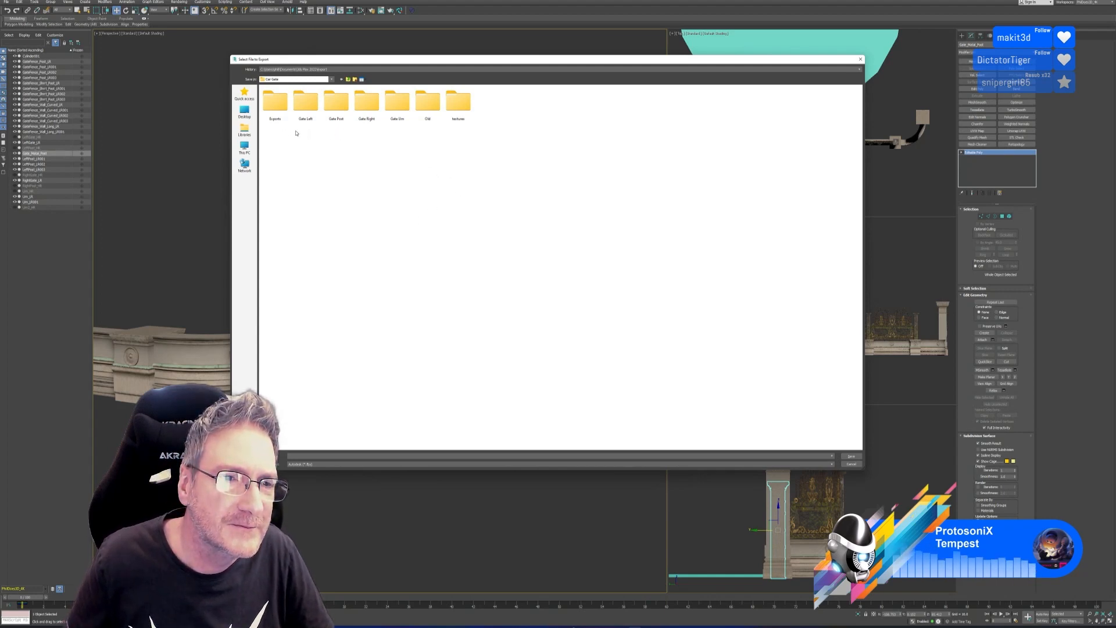
{"action": "double_click", "coordinate": [305, 102]}
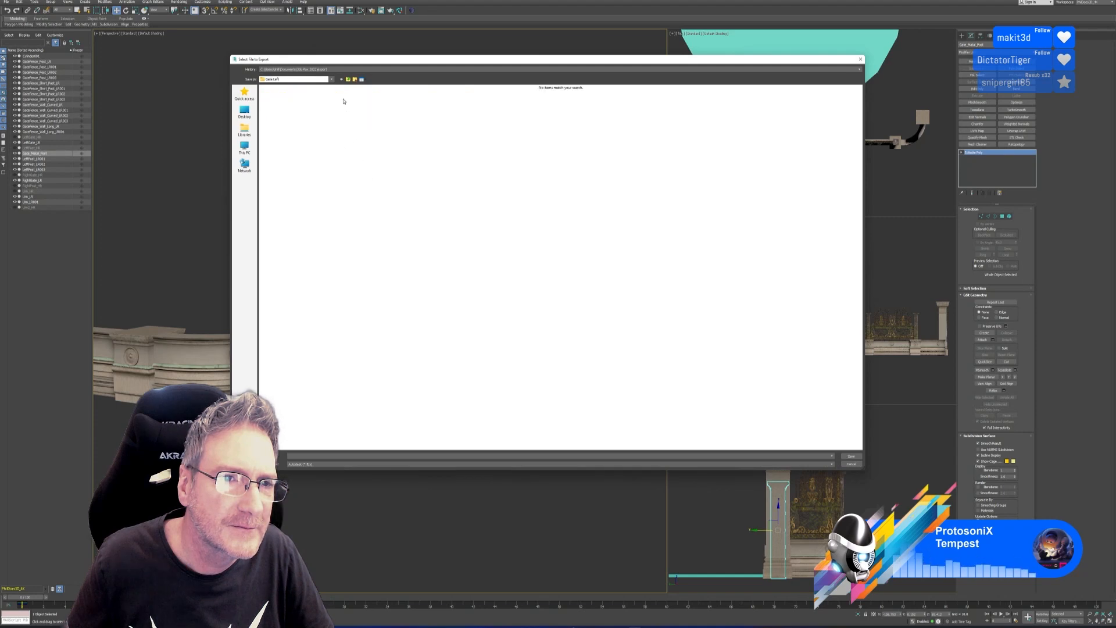
{"action": "left_click", "coordinate": [347, 79]}
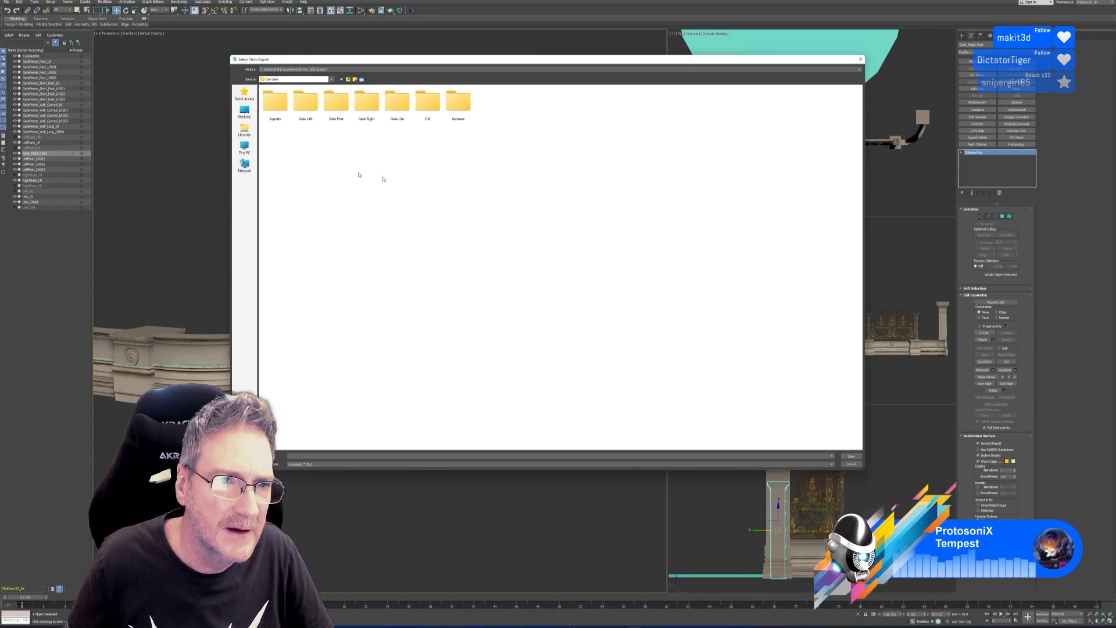
{"action": "double_click", "coordinate": [275, 102]}
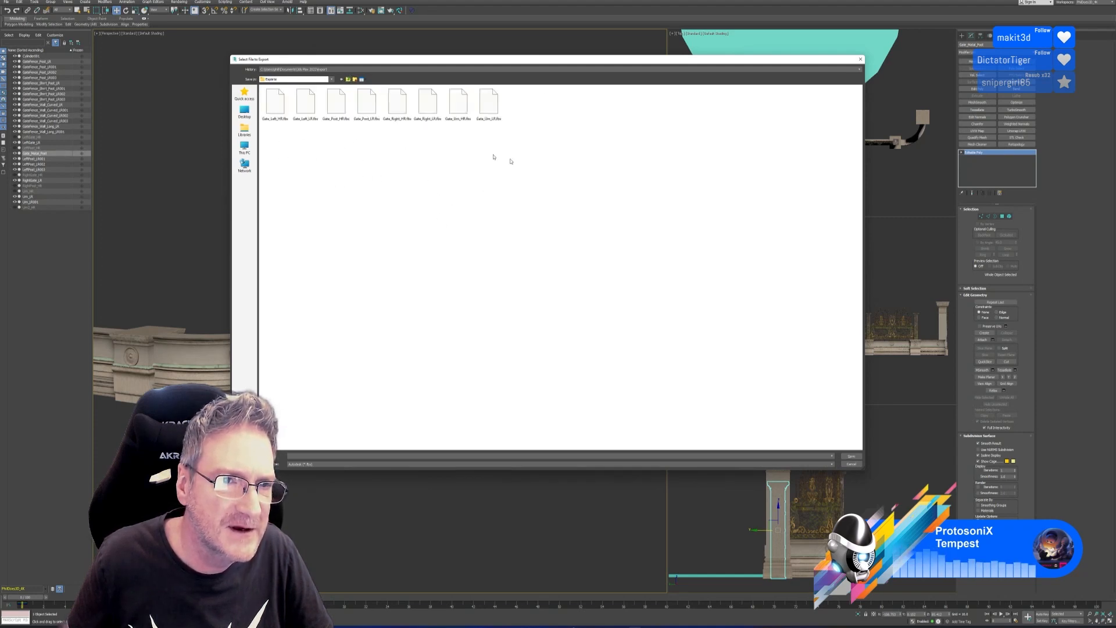
{"action": "left_click", "coordinate": [347, 79]}
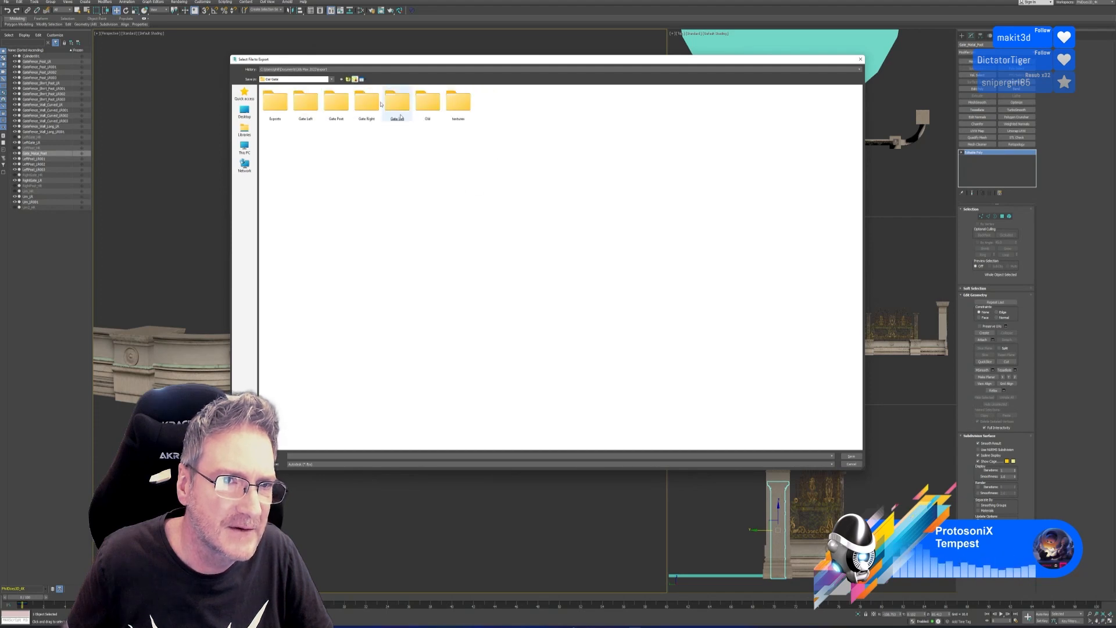
- Create a folder named LR Models inside Car Gate and export Gate_Metal_Post into it as an FBX file with the current export settings
{"action": "right_click", "coordinate": [541, 149]}
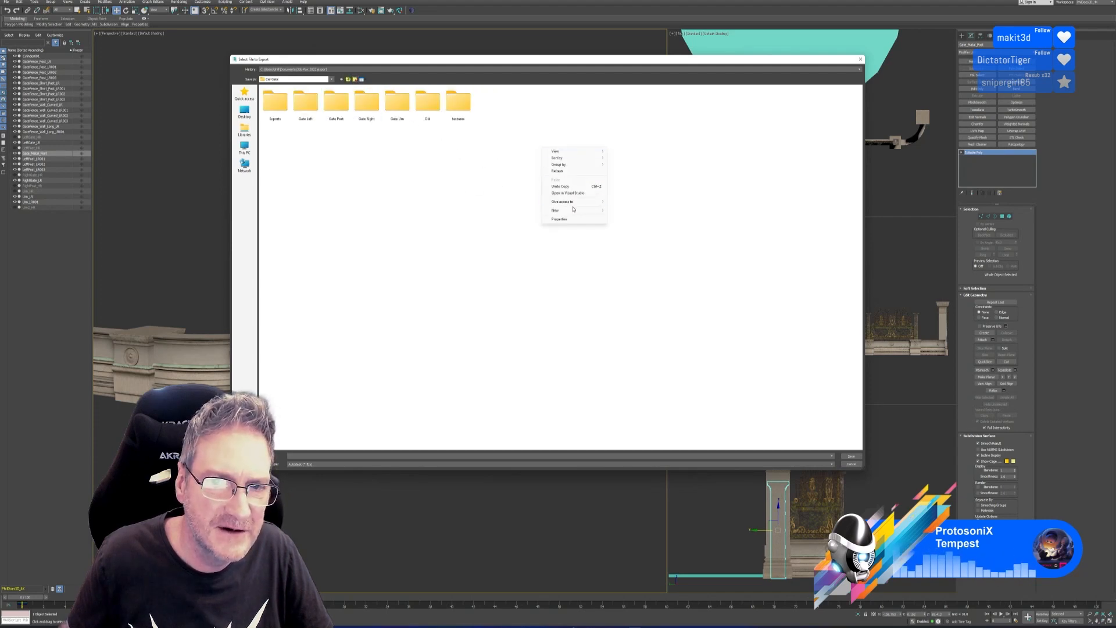
{"action": "mouse_move", "coordinate": [573, 210]}
{"action": "left_click", "coordinate": [645, 211]}
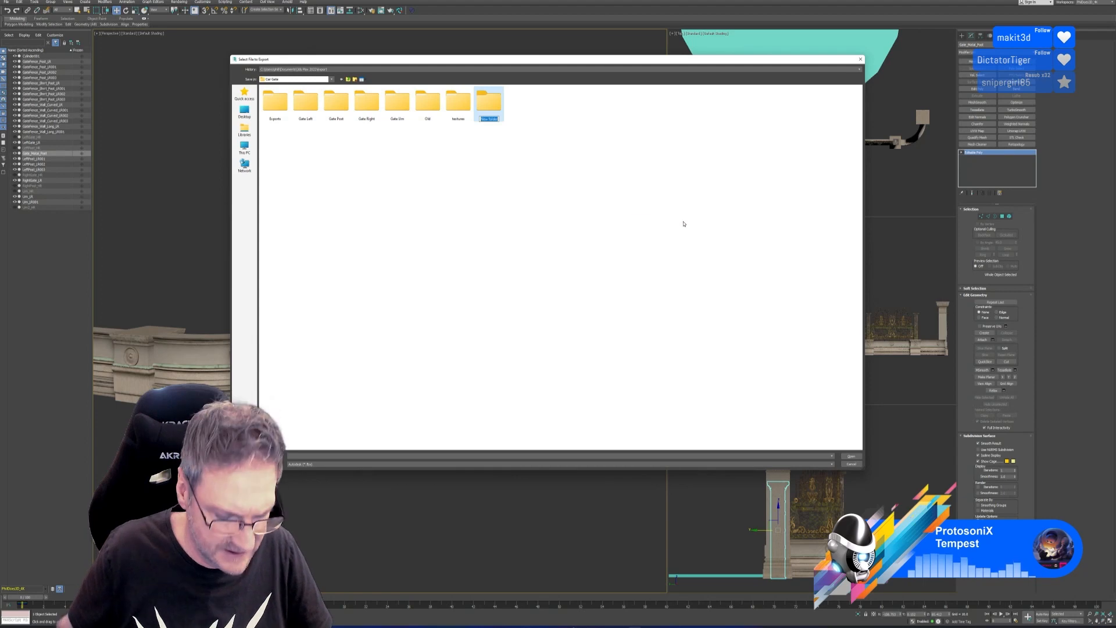
{"action": "type", "text": "LR"}
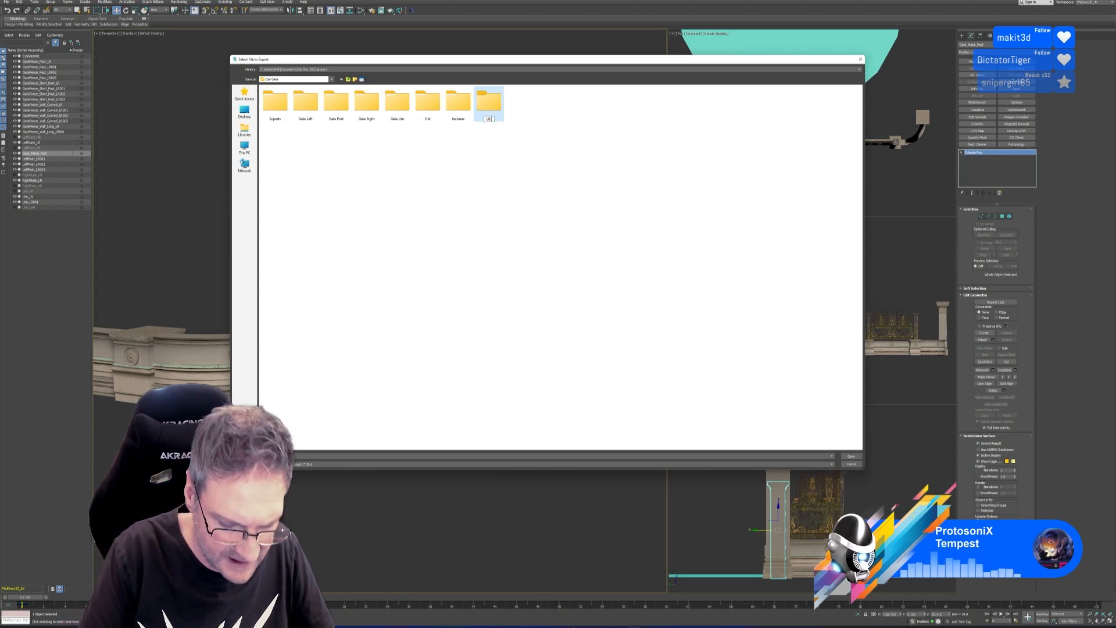
{"action": "type", "text": " Models"}
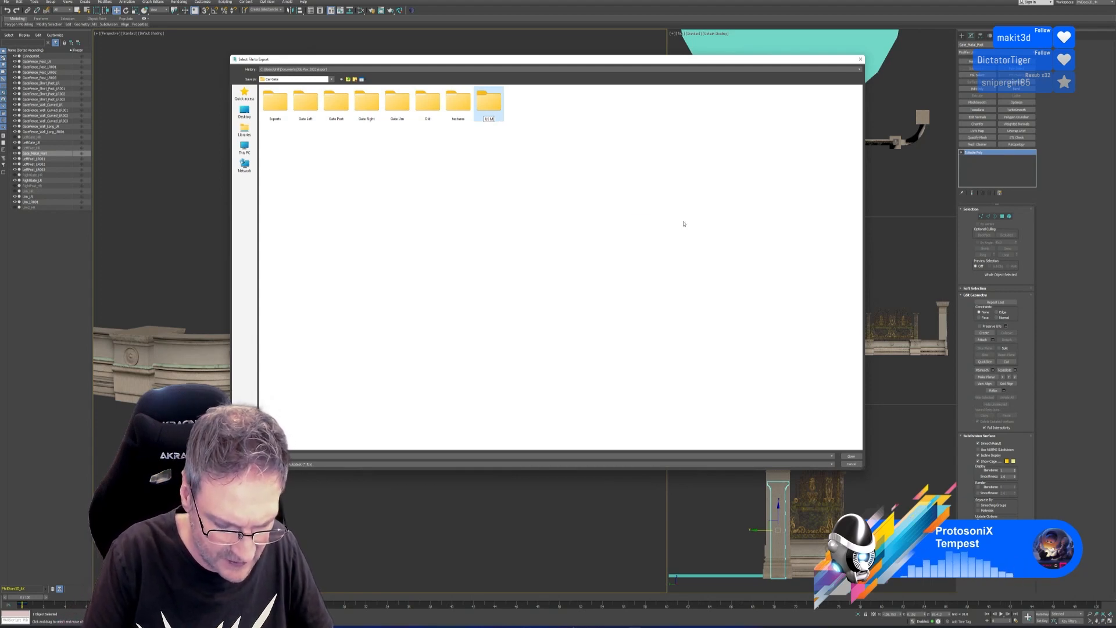
{"action": "key", "text": "Return"}
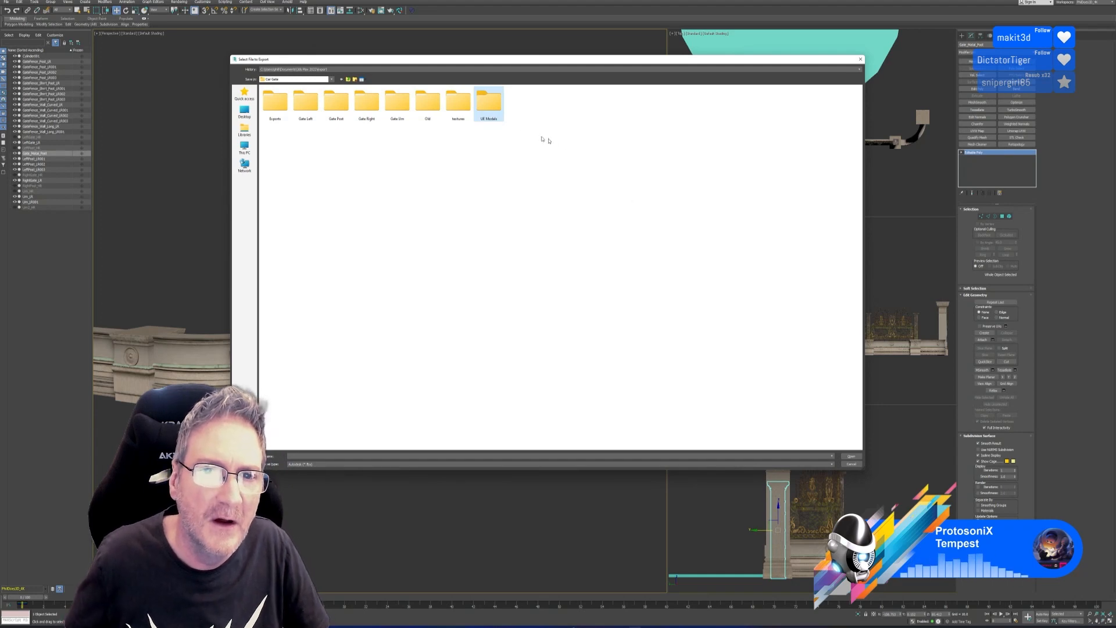
{"action": "key", "text": "Return"}
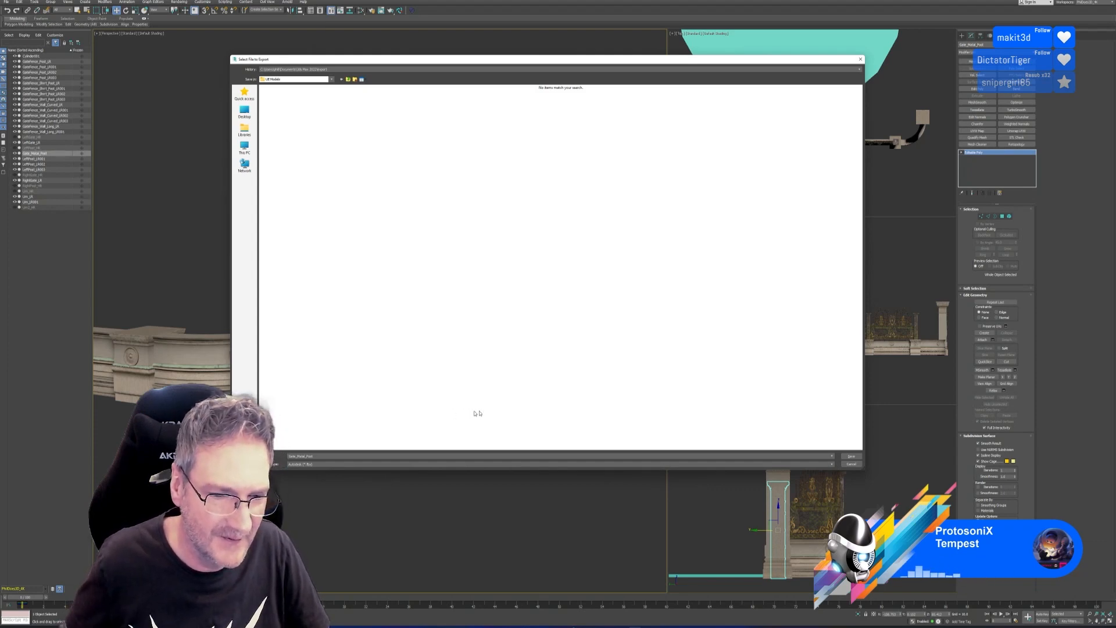
{"action": "left_click", "coordinate": [851, 455]}
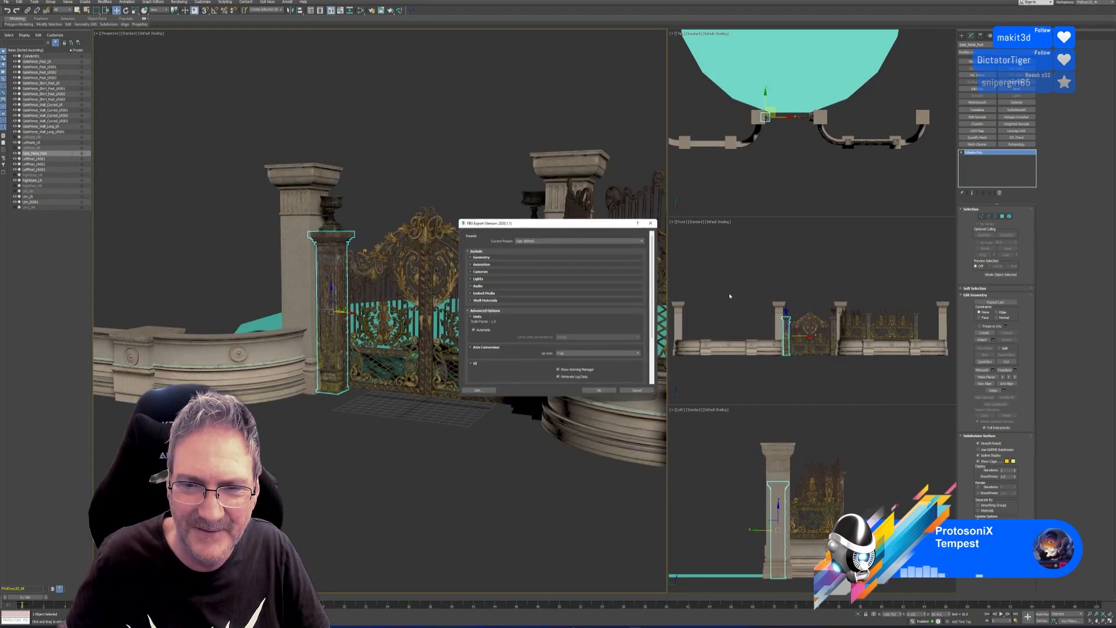
{"action": "left_click", "coordinate": [598, 390]}
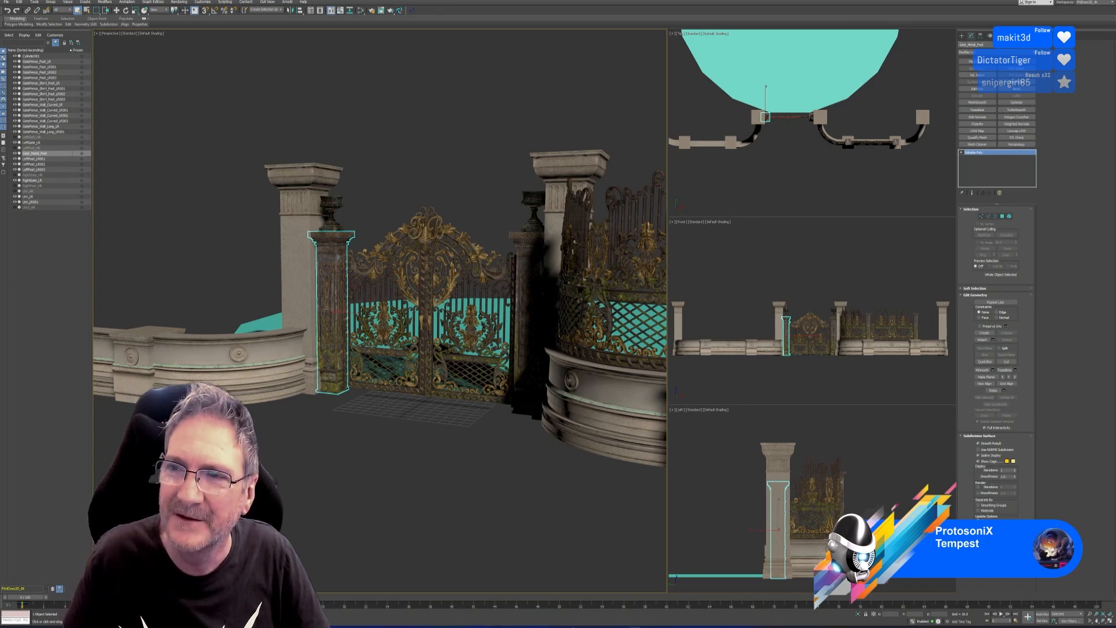
- Rename the urn on top of the metal post beside the gate's left leaf as Car_Gate_Urn
{"action": "middle_click_drag", "start_coordinate": [414, 192], "coordinate": [409, 190]}
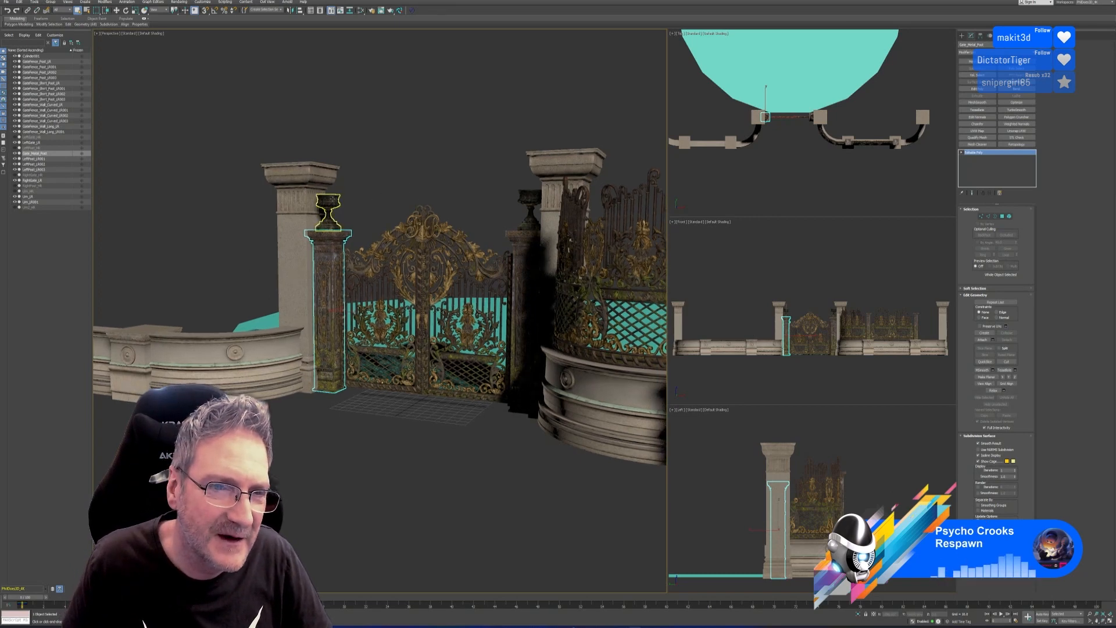
{"action": "left_click", "coordinate": [329, 211]}
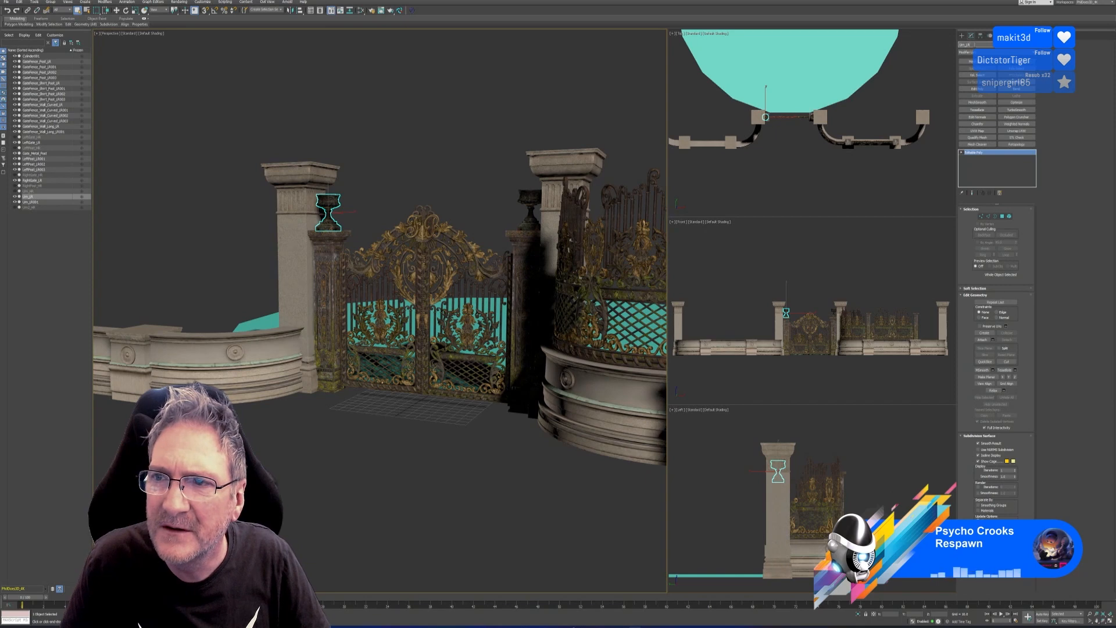
{"action": "type", "text": "Gat"}
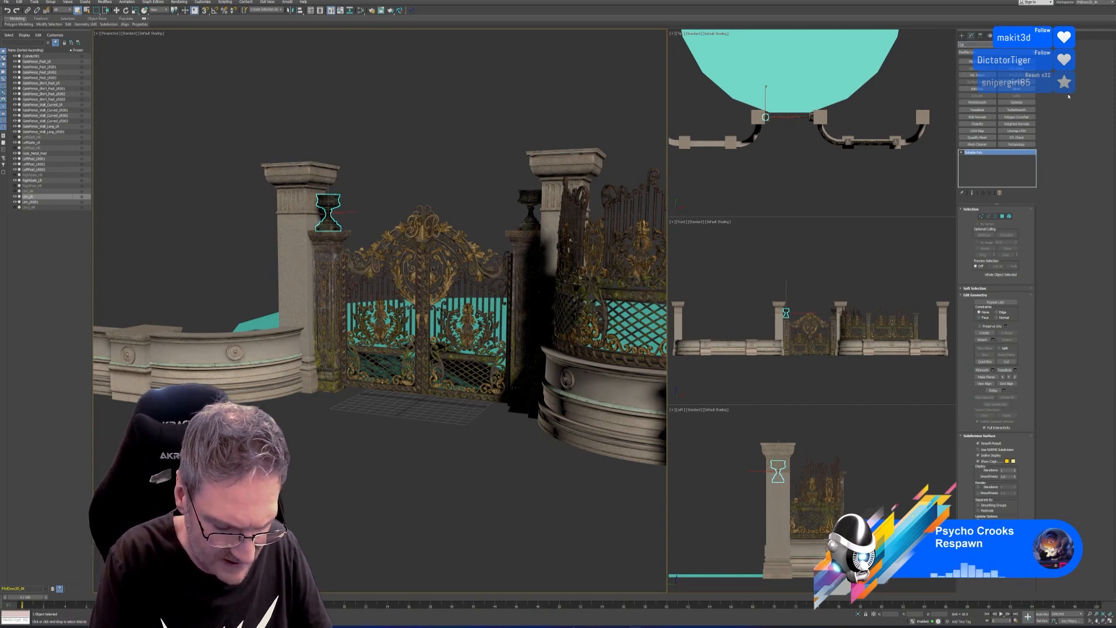
{"action": "type", "text": "_Gate_U"}
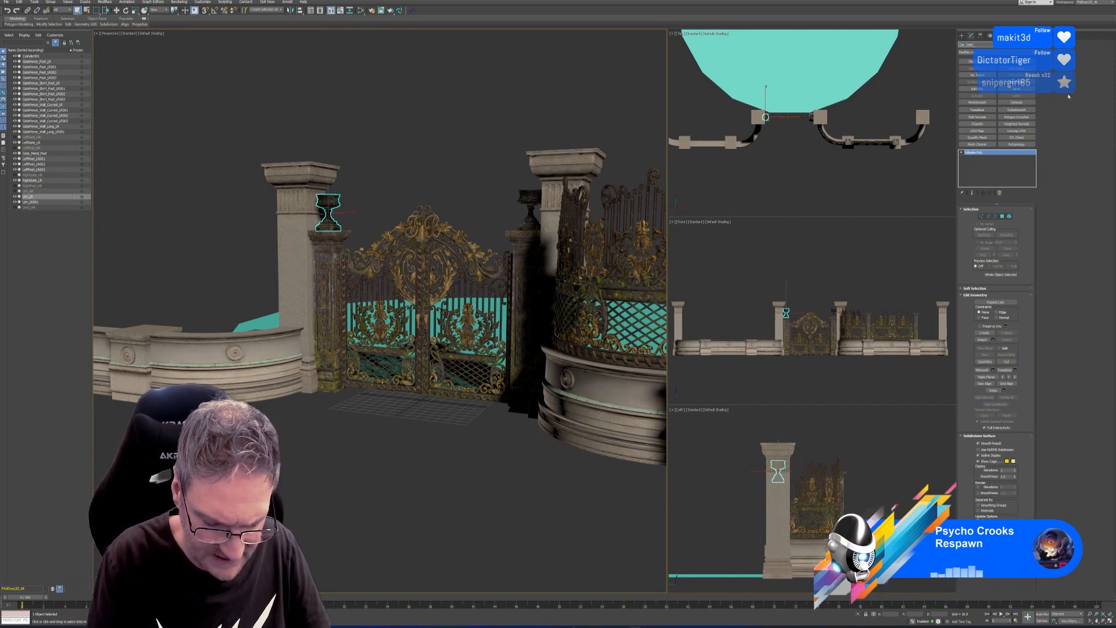
{"action": "type", "text": "rn"}
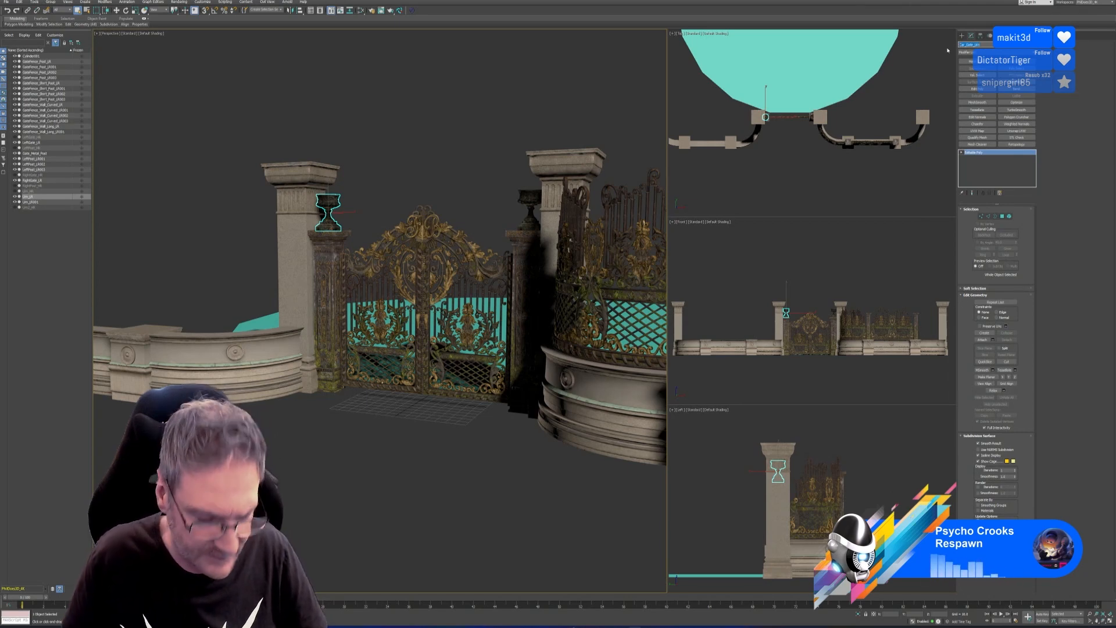
- Export only the selected Car_Gate_Urn as an FBX file into the LR Models folder with the current export settings
{"action": "left_click", "coordinate": [6, 2]}
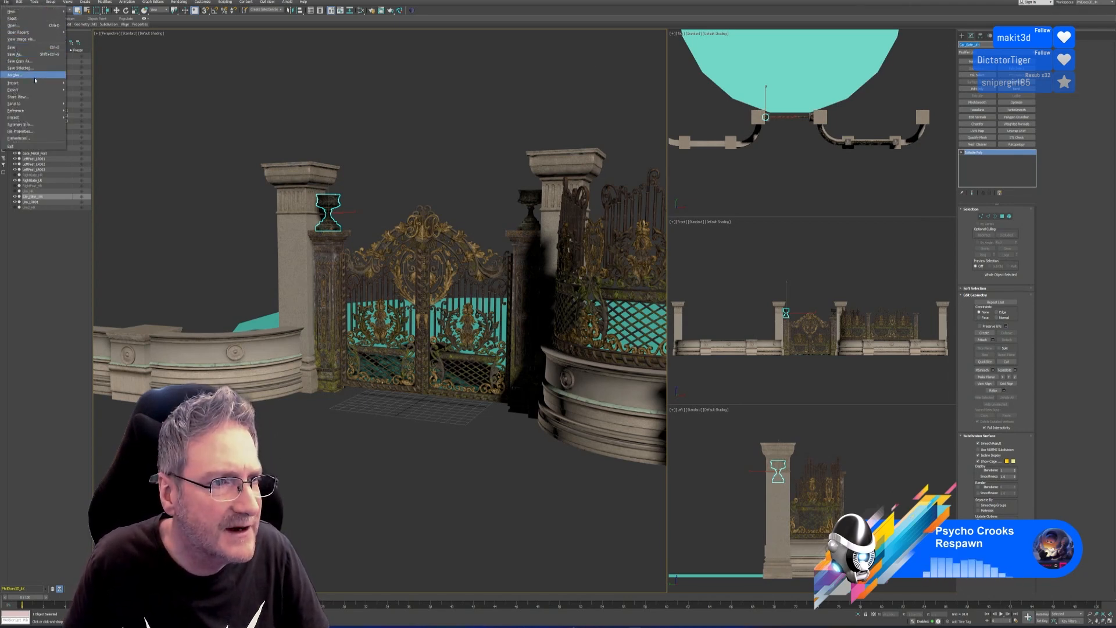
{"action": "mouse_move", "coordinate": [39, 90]}
{"action": "left_click", "coordinate": [87, 97]}
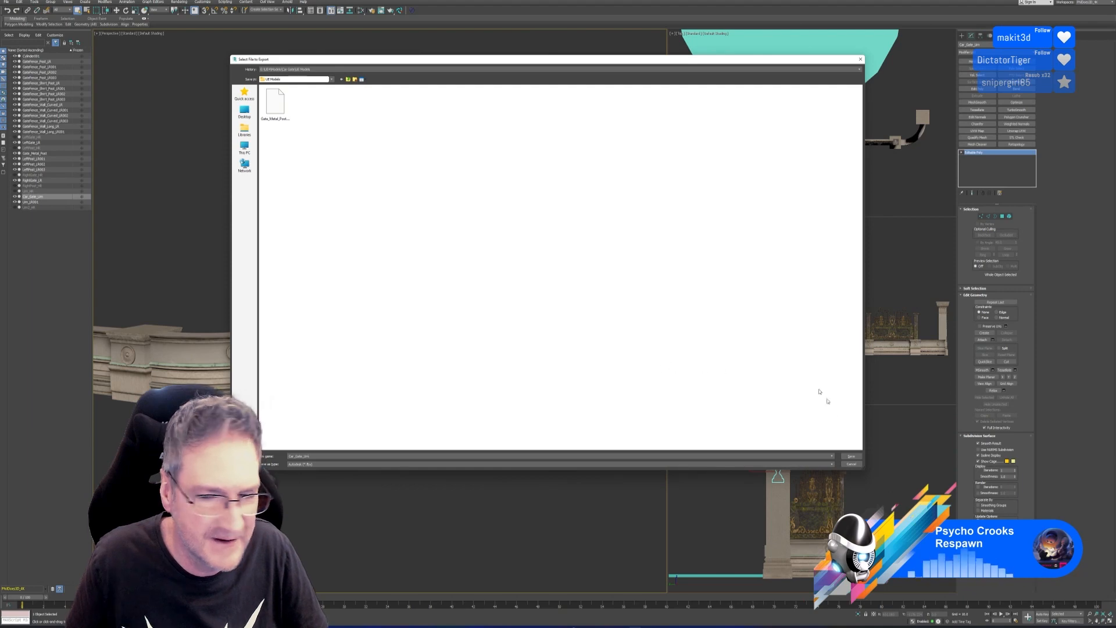
{"action": "left_click", "coordinate": [851, 456]}
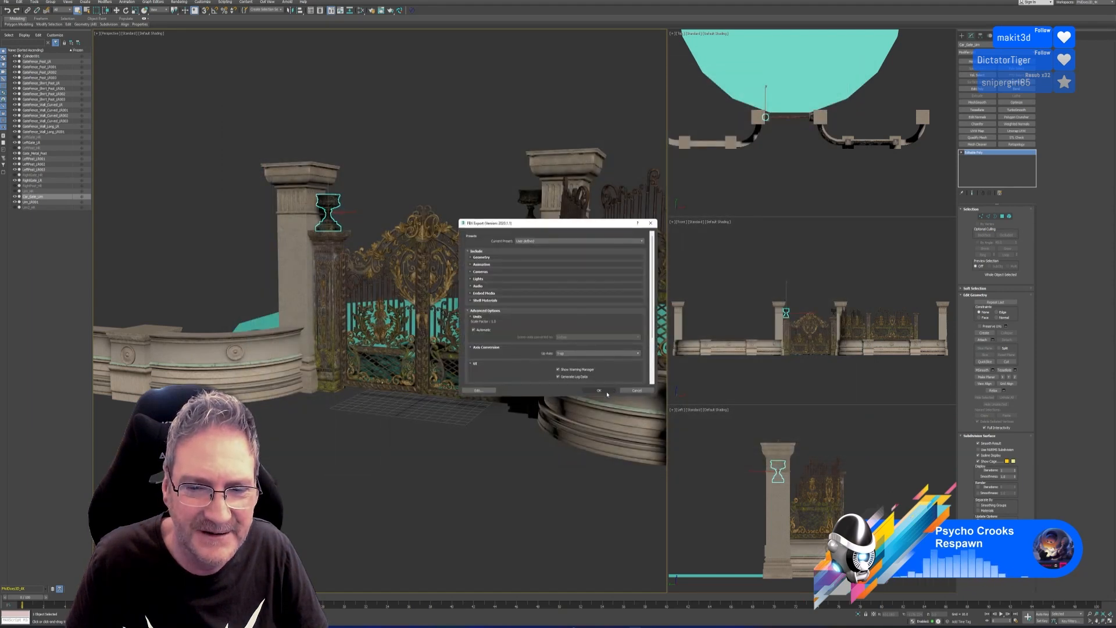
{"action": "left_click", "coordinate": [604, 391]}
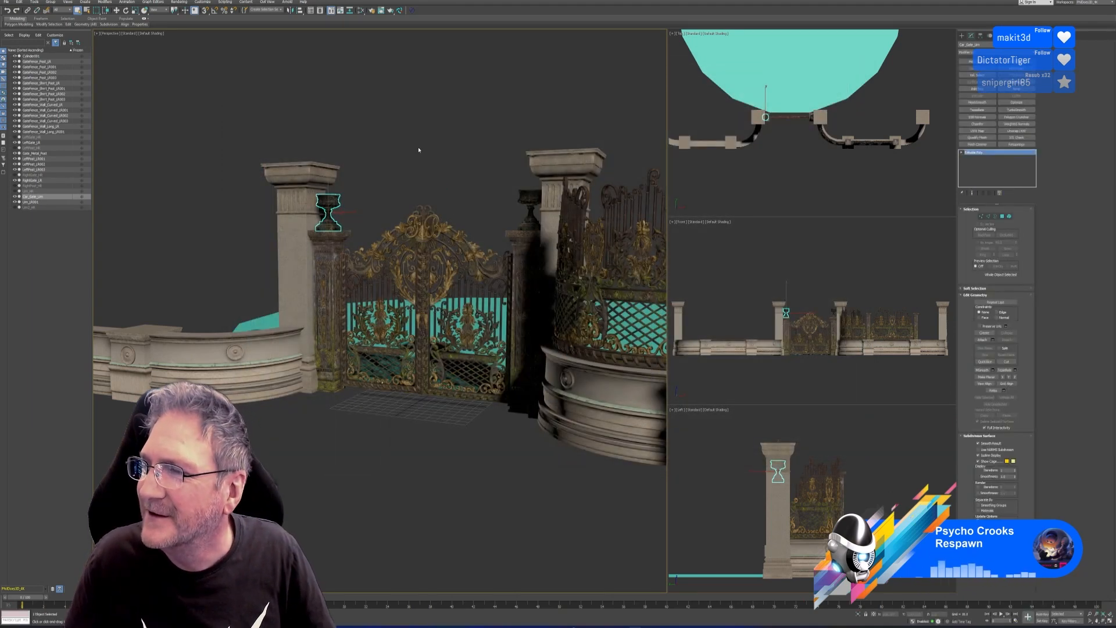
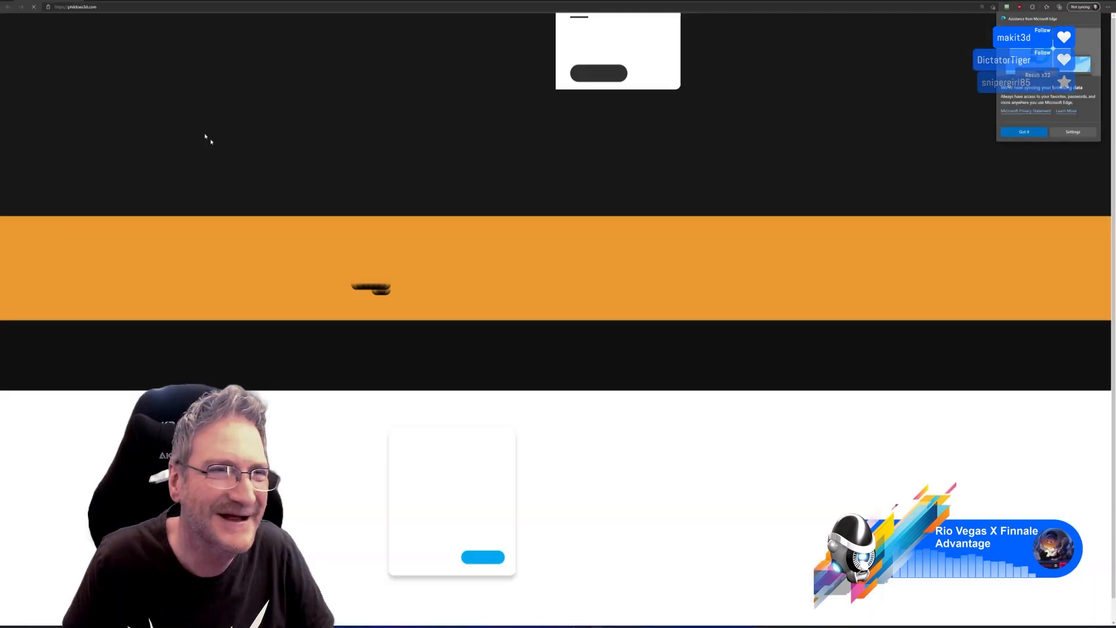
{"action": "type", "text": "https://i.redd.it/29cal9fp32081.jpg"}
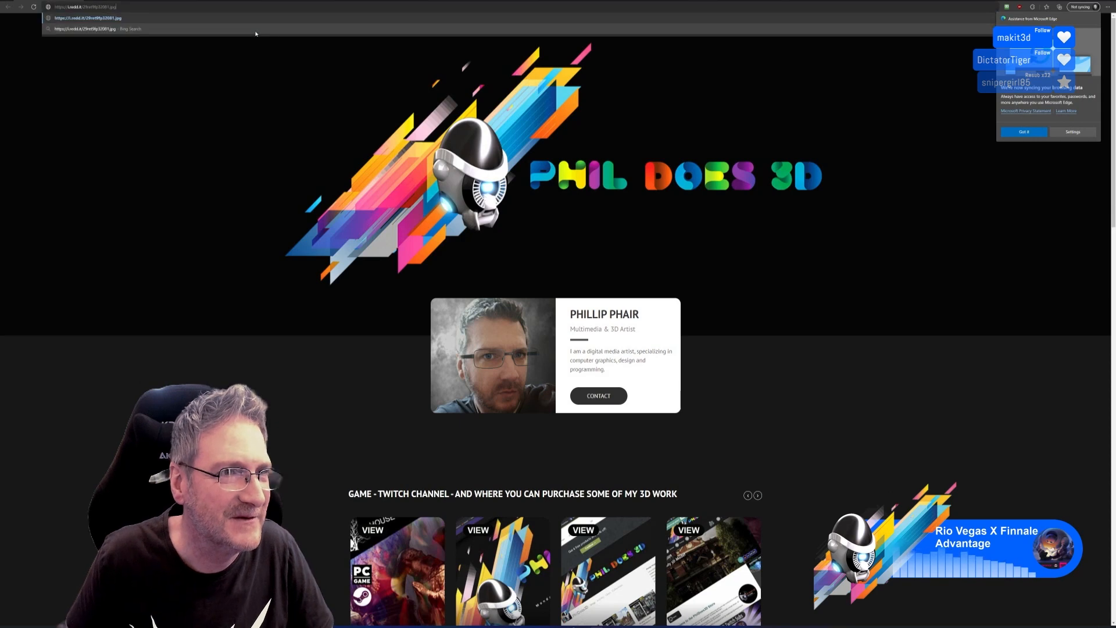
{"action": "key", "text": "Return"}
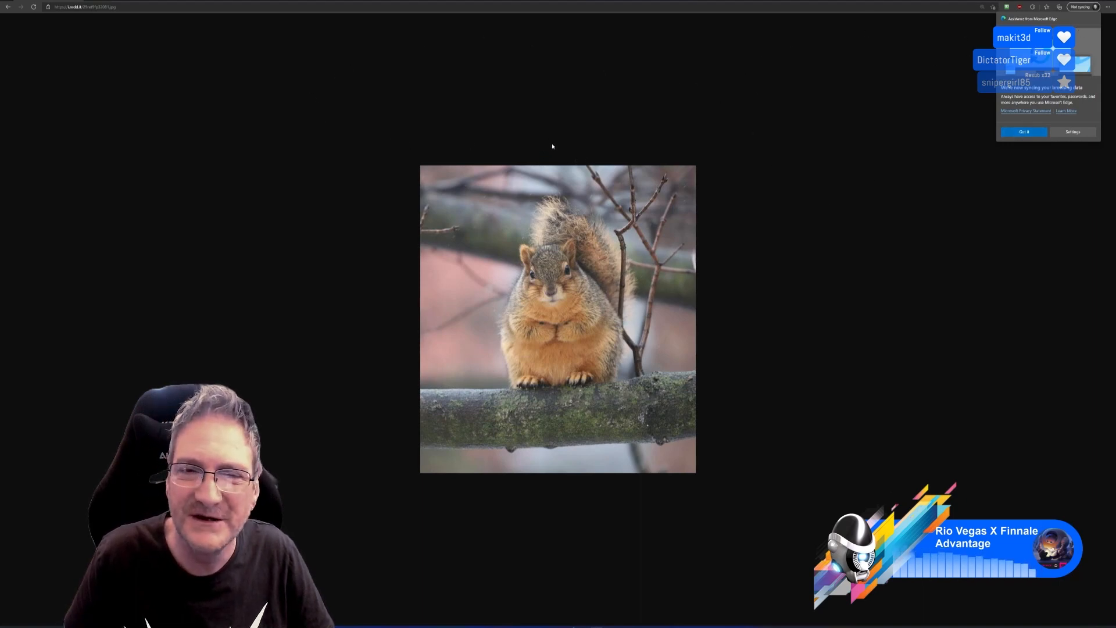
{"action": "left_click", "coordinate": [1022, 132]}
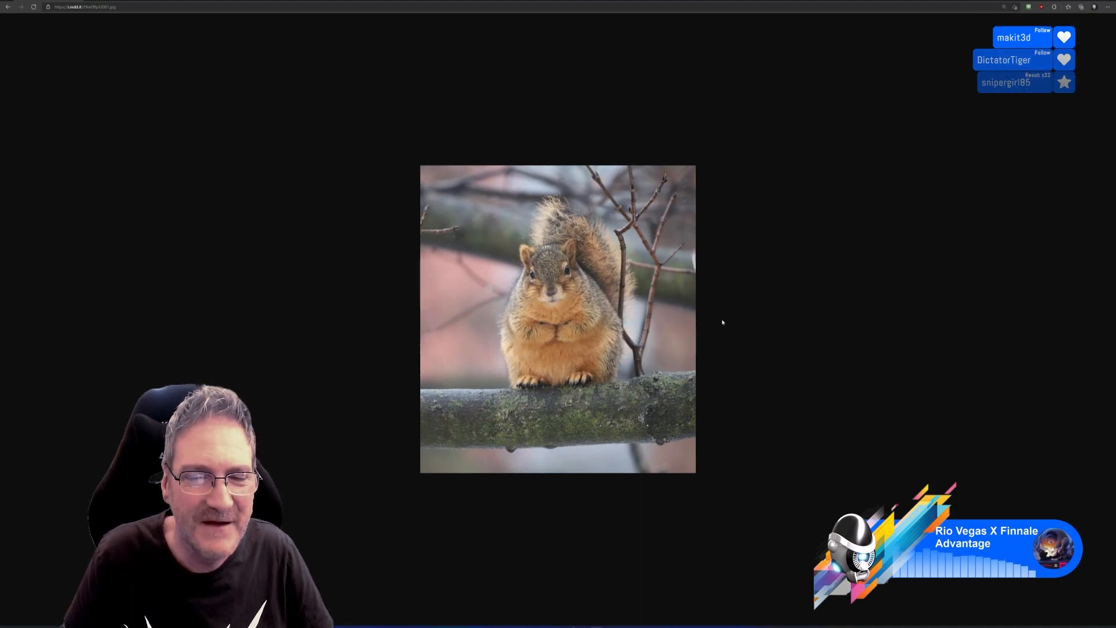
{"action": "scroll", "coordinate": [727, 333], "scroll_direction": "up", "scroll_amount": 1, "text": "ctrl"}
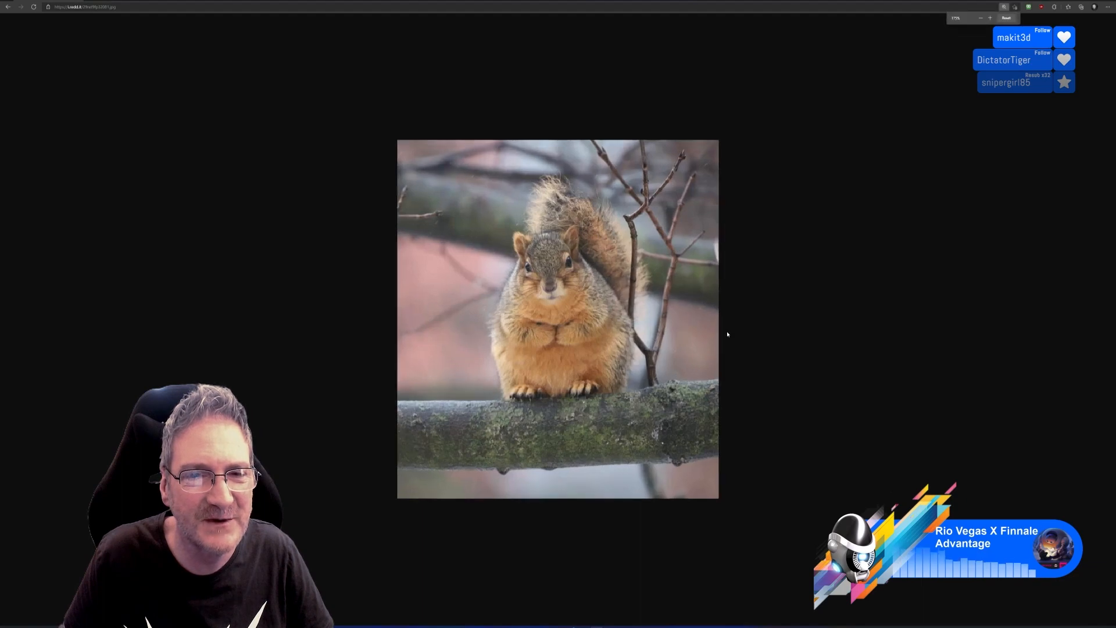
{"action": "scroll", "coordinate": [777, 345], "scroll_direction": "up", "scroll_amount": 1, "text": "ctrl"}
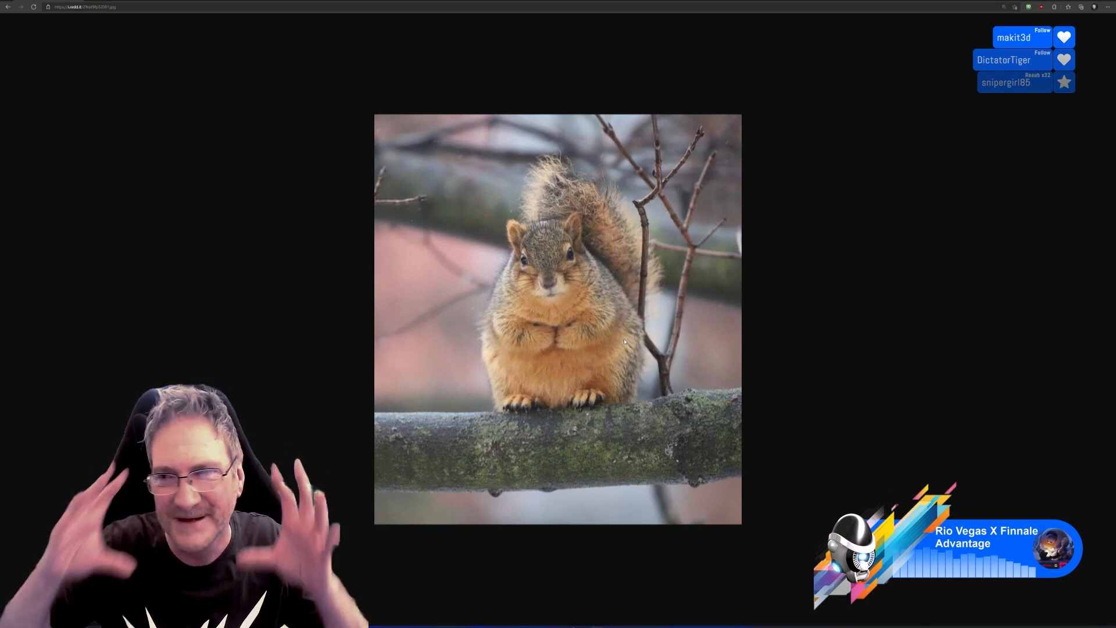
{"action": "left_click", "coordinate": [1109, 0]}
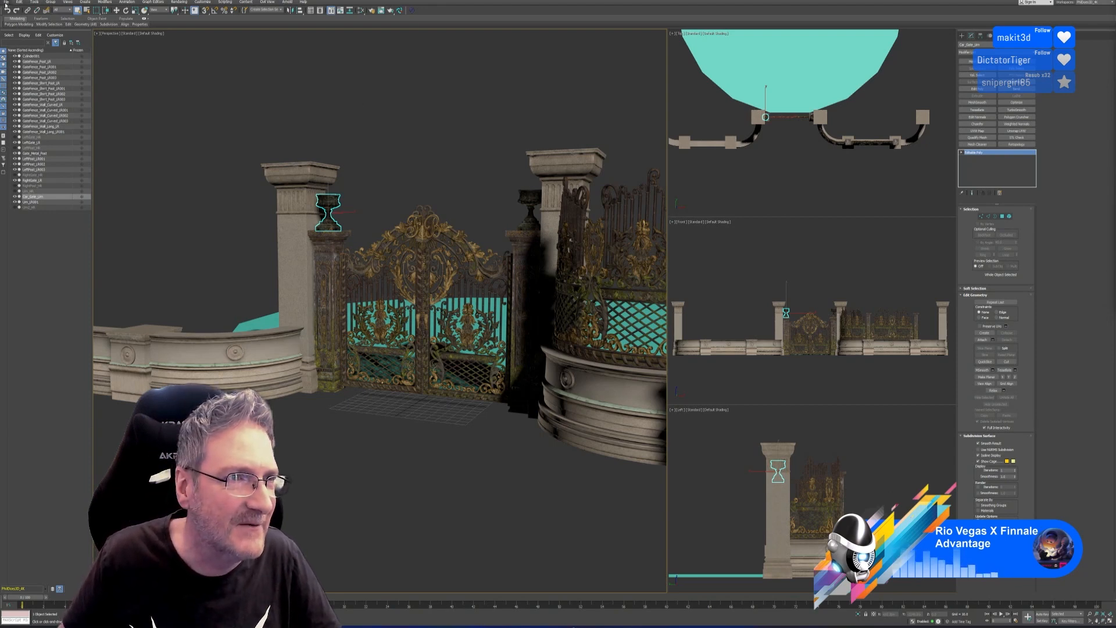
- Save the gate and fence scene in 3ds Max
{"action": "left_click", "coordinate": [7, 2]}
{"action": "left_click", "coordinate": [16, 48]}
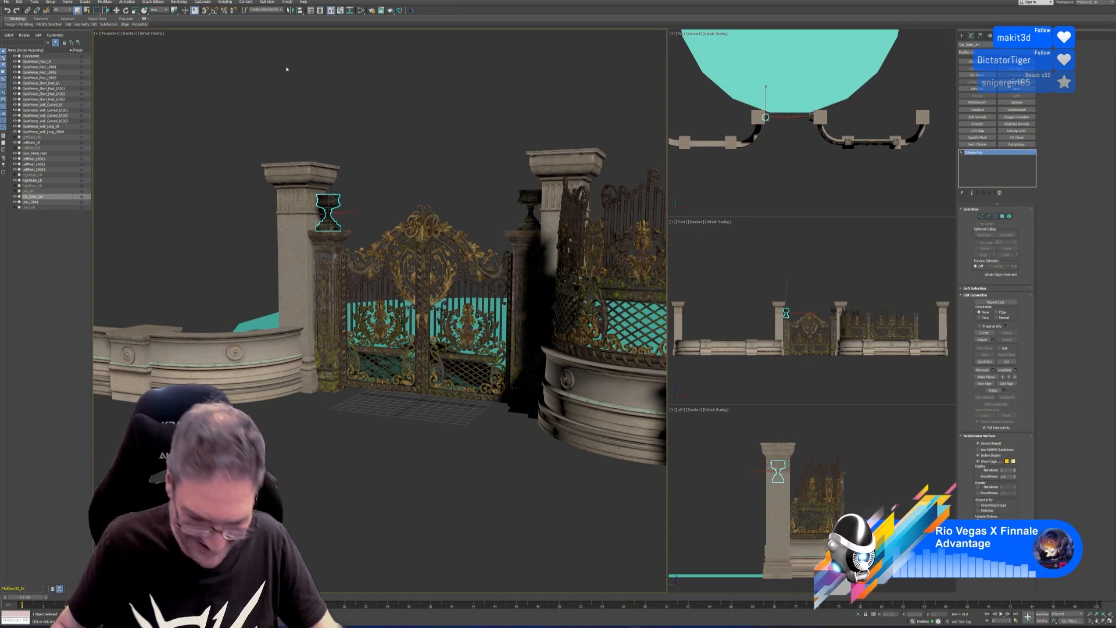
{"action": "scroll", "coordinate": [367, 167], "scroll_direction": "up", "scroll_amount": 4}
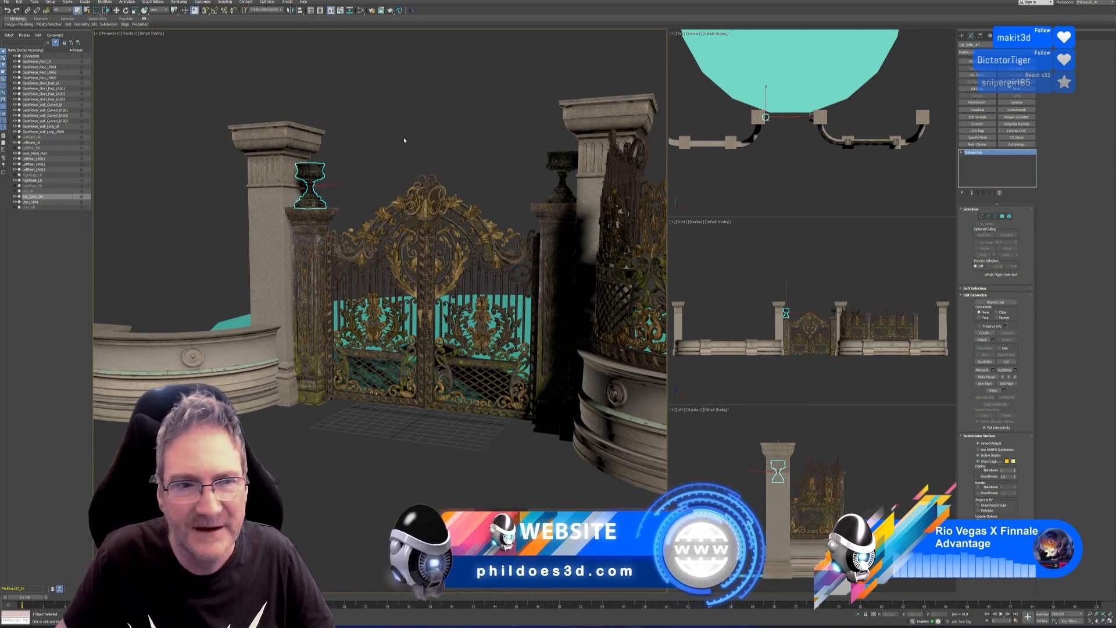
- Convert the gate's left leaf to an Editable Poly and rename it Car_LeftGate
{"action": "middle_click_drag", "start_coordinate": [399, 141], "coordinate": [387, 130]}
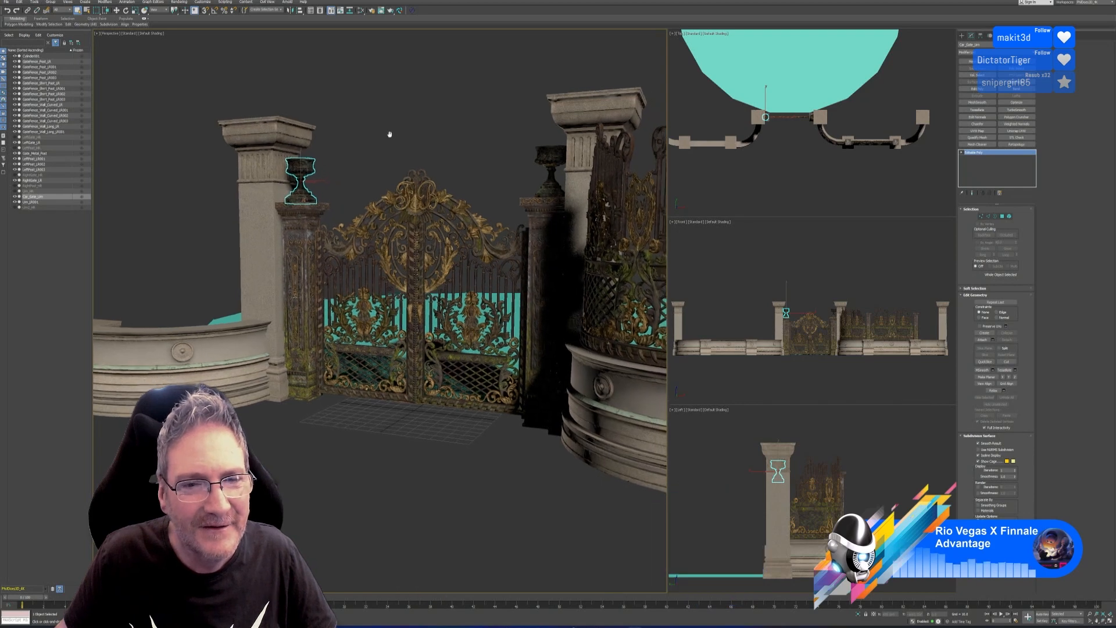
{"action": "scroll", "coordinate": [386, 151], "scroll_direction": "up", "scroll_amount": 3}
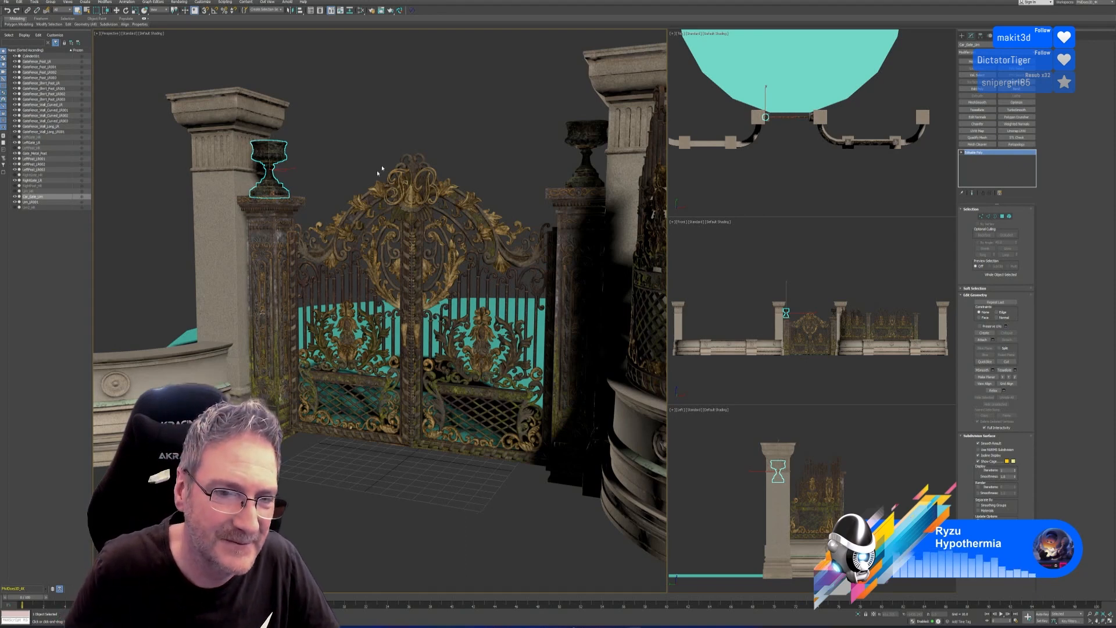
{"action": "left_click", "coordinate": [382, 197]}
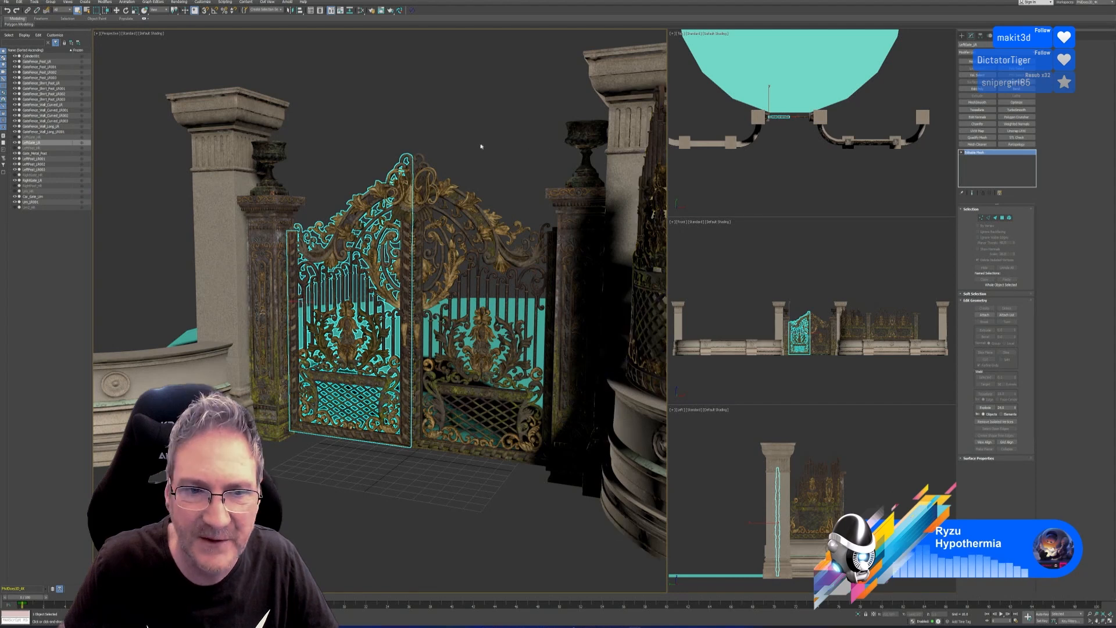
{"action": "left_click", "coordinate": [268, 244]}
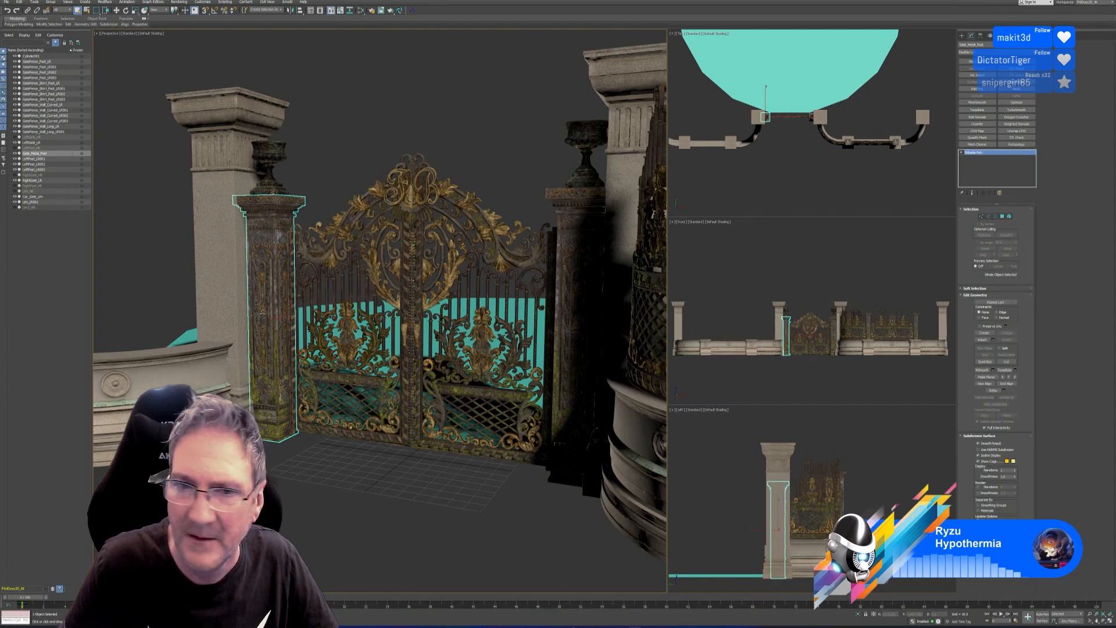
{"action": "left_click", "coordinate": [270, 169]}
{"action": "left_click", "coordinate": [377, 200]}
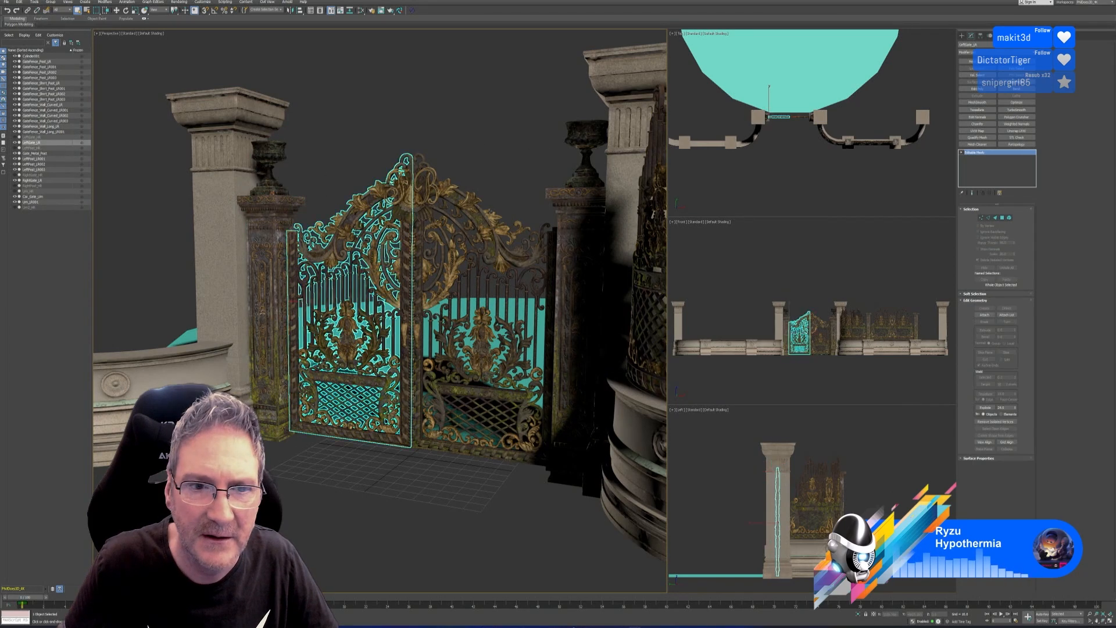
{"action": "right_click", "coordinate": [975, 156]}
{"action": "left_click", "coordinate": [1001, 198]}
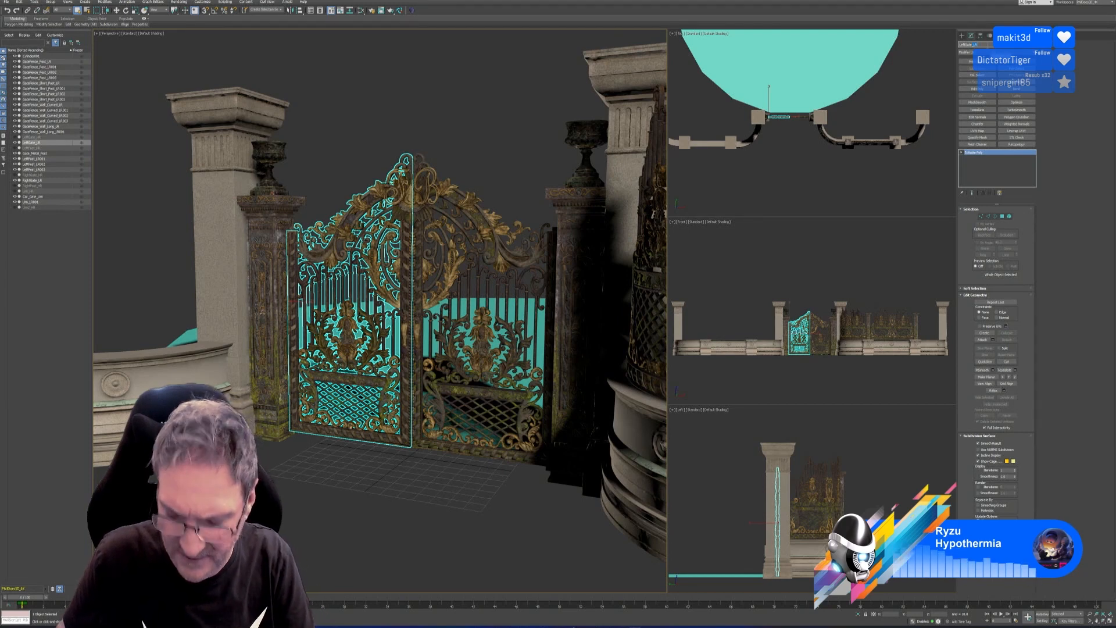
{"action": "key", "text": "BackSpace"}
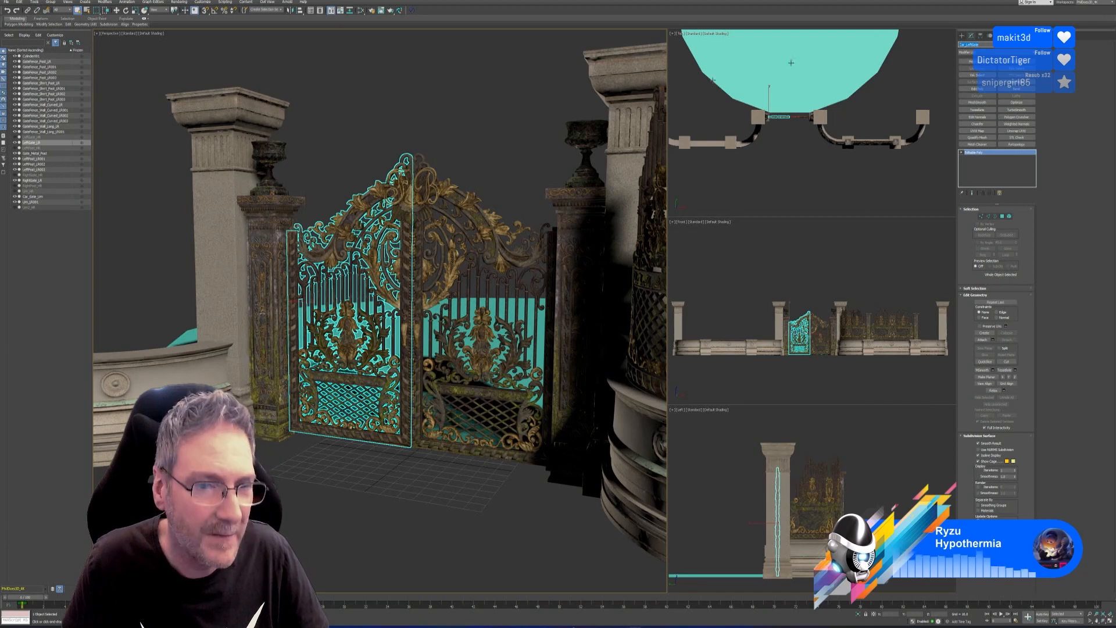
- Export only the selected Car_LeftGate as an FBX file into the LR Models folder with the current export settings
{"action": "left_click", "coordinate": [6, 2]}
{"action": "mouse_move", "coordinate": [53, 90]}
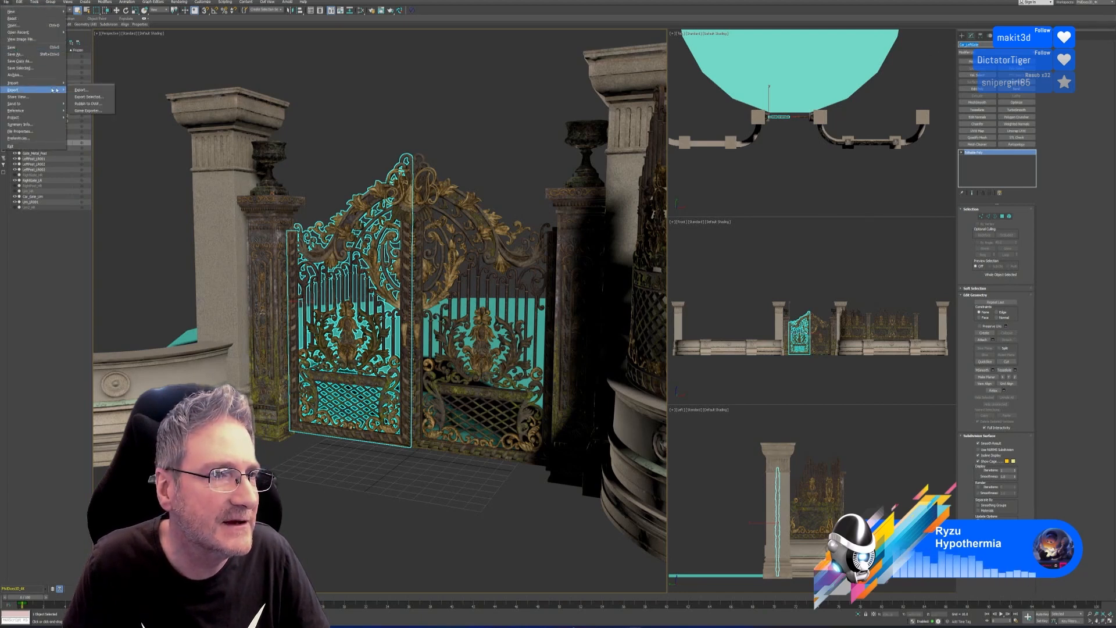
{"action": "left_click", "coordinate": [87, 96]}
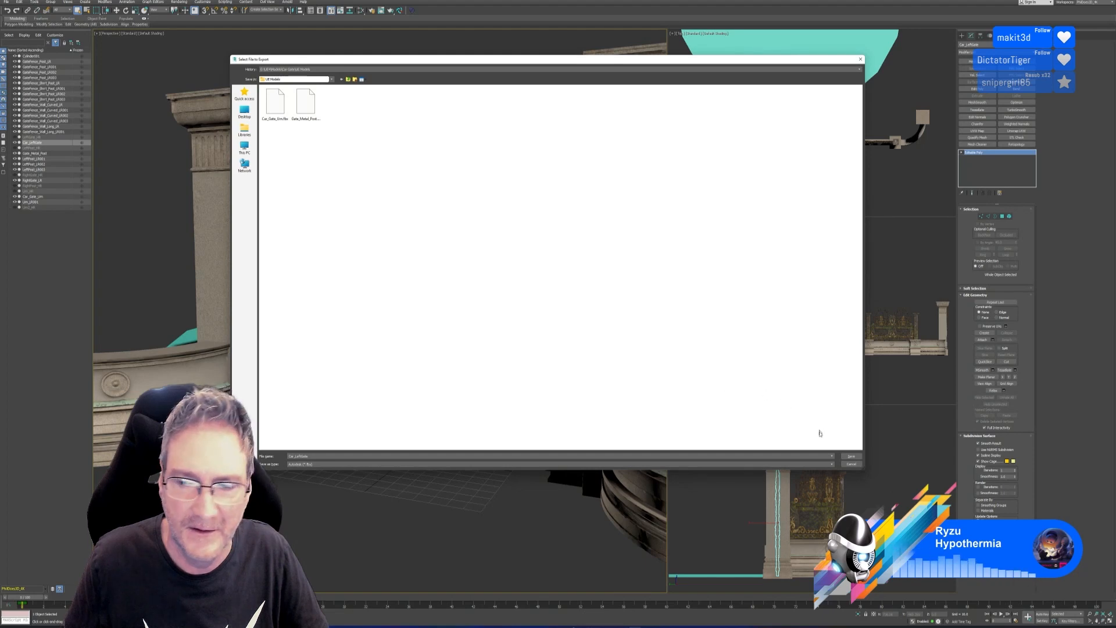
{"action": "left_click", "coordinate": [851, 456]}
{"action": "left_click", "coordinate": [599, 390]}
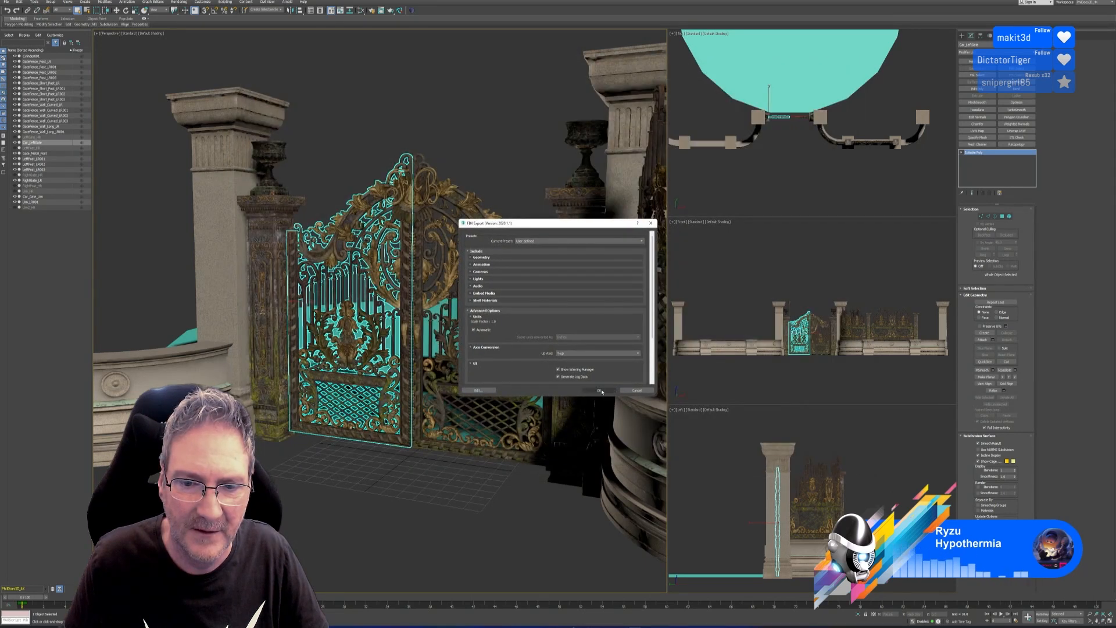
- Rename the gate's right leaf Car_RightGate and export only that leaf as an FBX file into the LR Models folder
{"action": "left_click", "coordinate": [481, 216]}
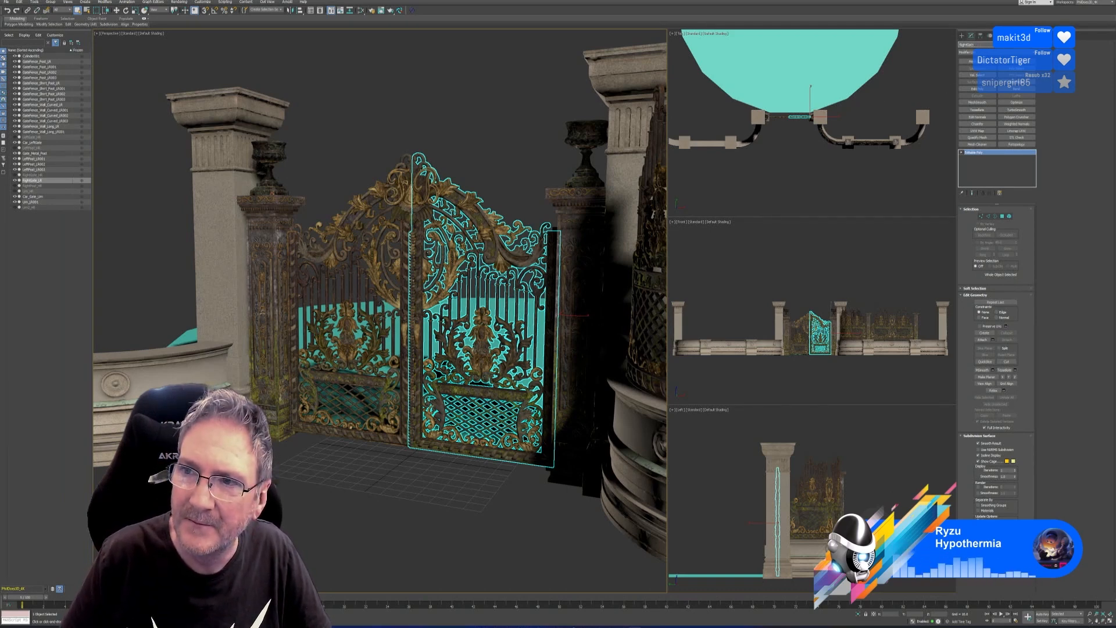
{"action": "type", "text": "Car_"}
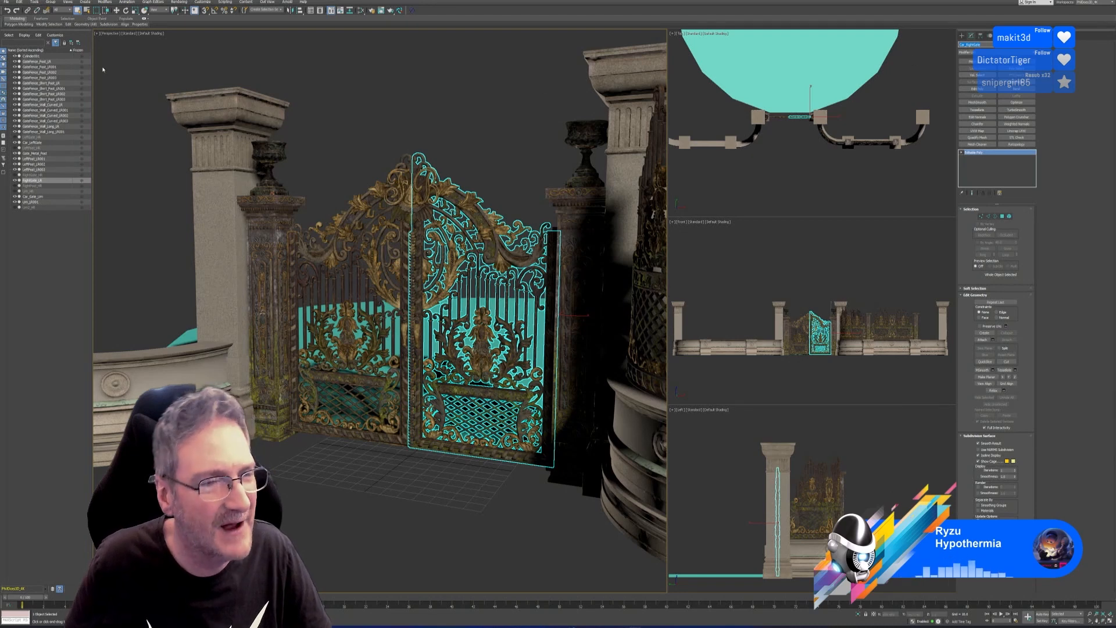
{"action": "left_click", "coordinate": [7, 3]}
{"action": "mouse_move", "coordinate": [35, 90]}
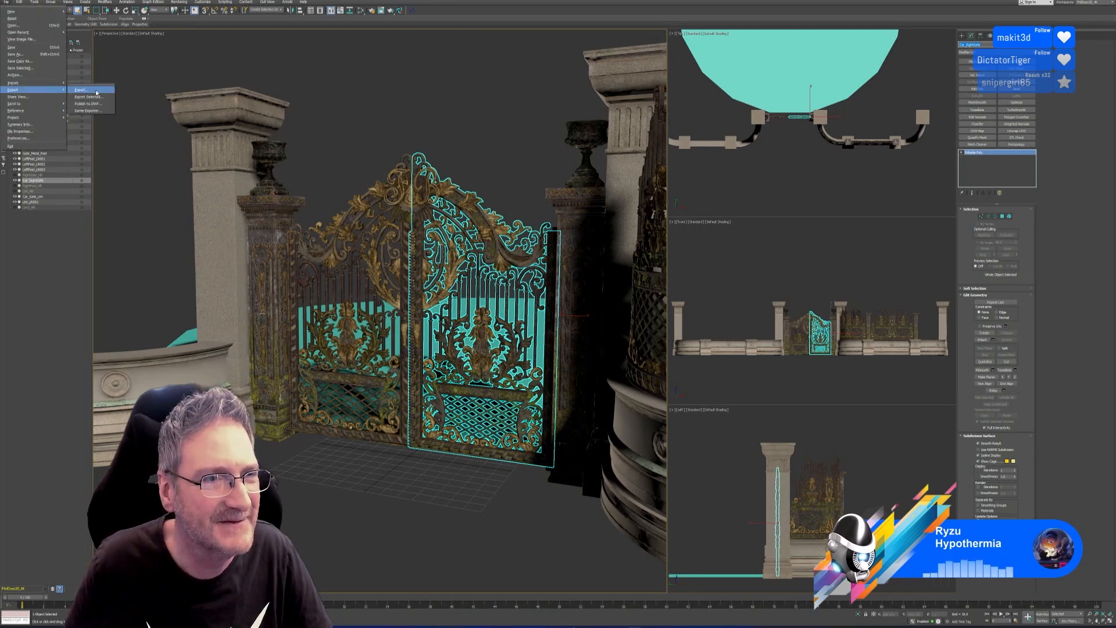
{"action": "left_click", "coordinate": [92, 97]}
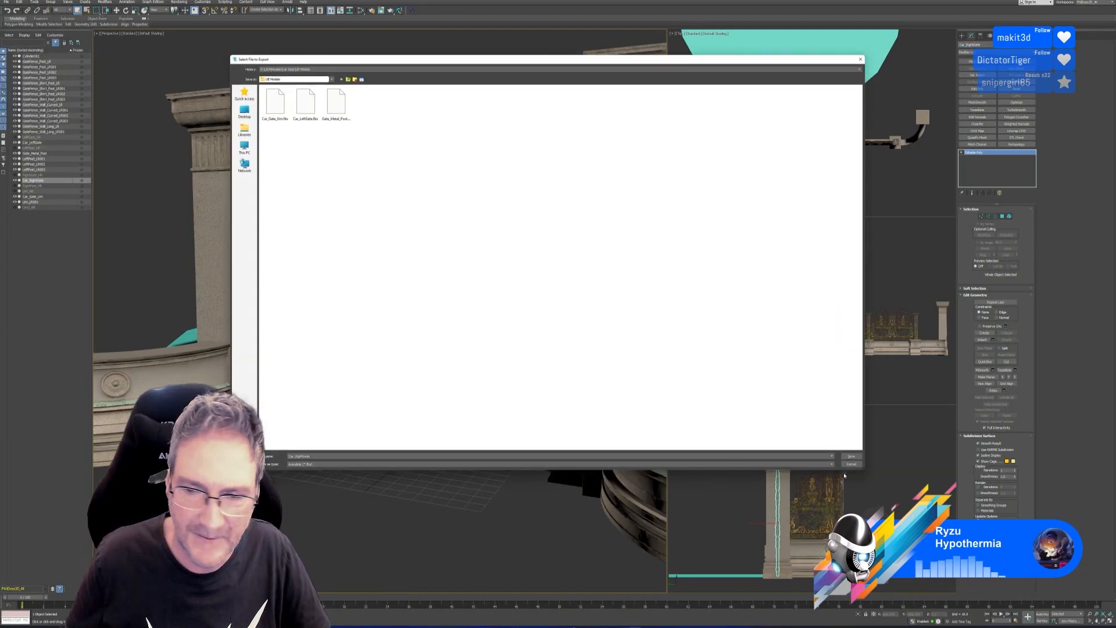
{"action": "left_click", "coordinate": [851, 456]}
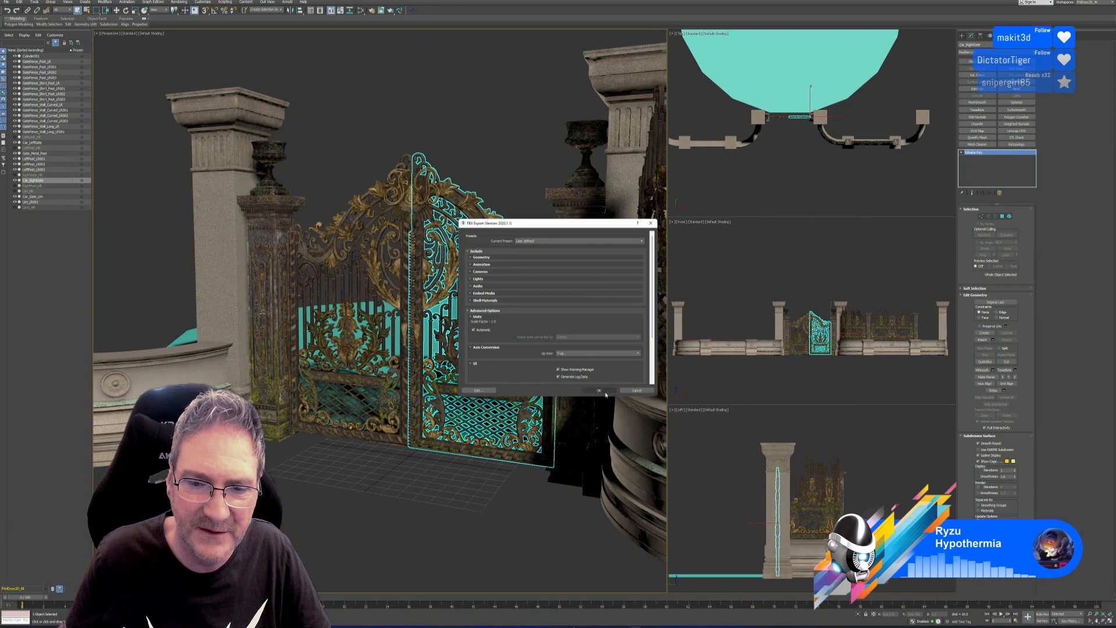
{"action": "left_click", "coordinate": [599, 390]}
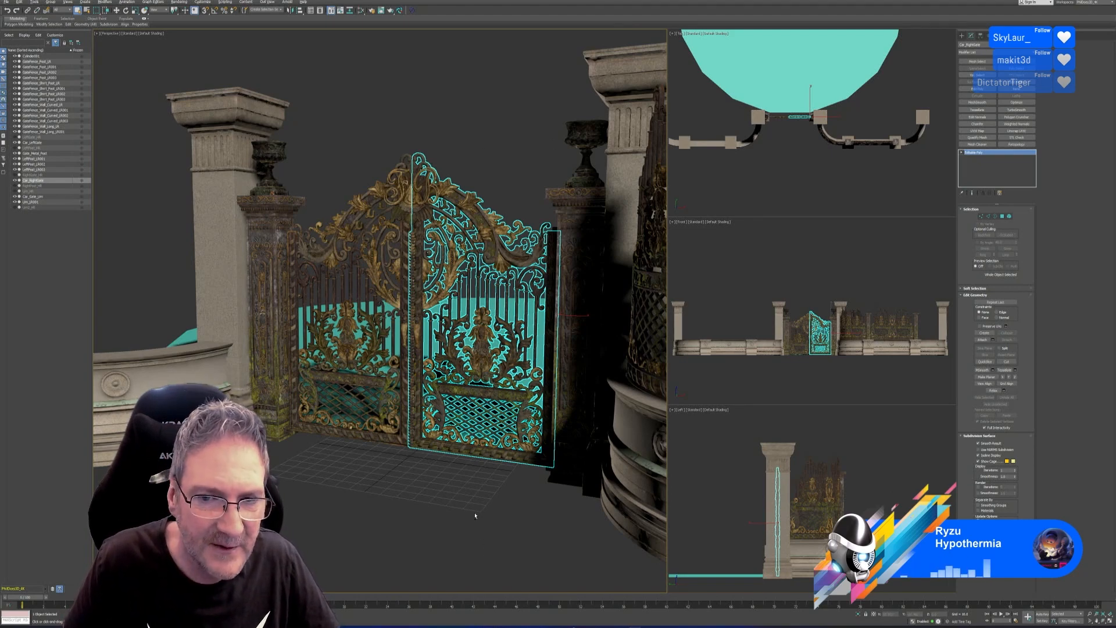
- Rename the tall stone pillar beside the gate's right leaf as Car_GateFence_Post
{"action": "middle_click_drag", "start_coordinate": [475, 516], "coordinate": [418, 490], "text": "alt"}
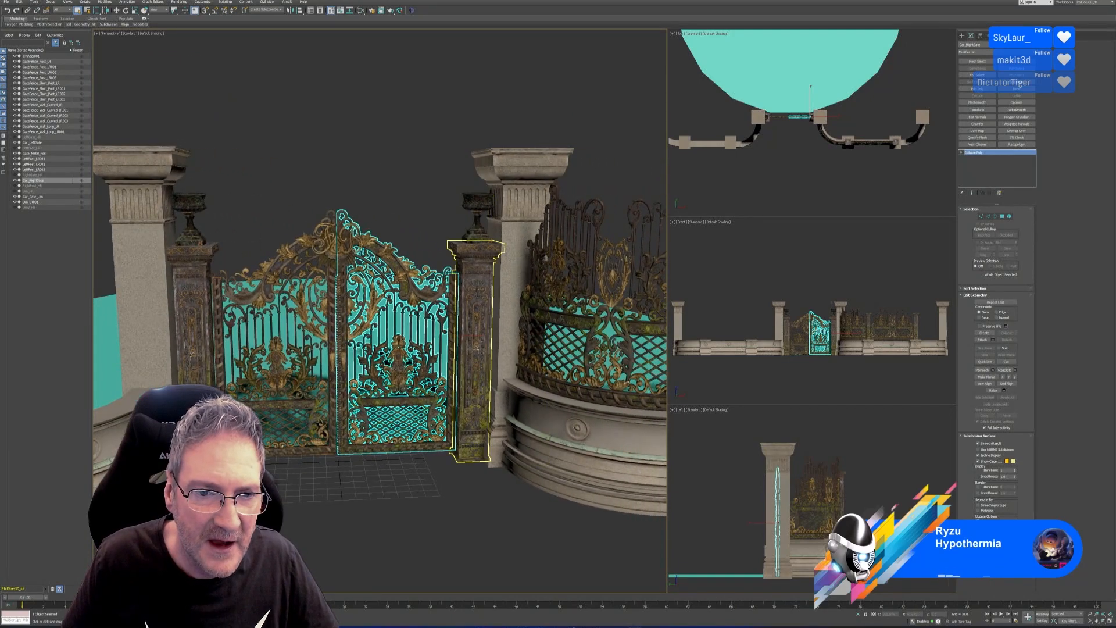
{"action": "left_click", "coordinate": [482, 271]}
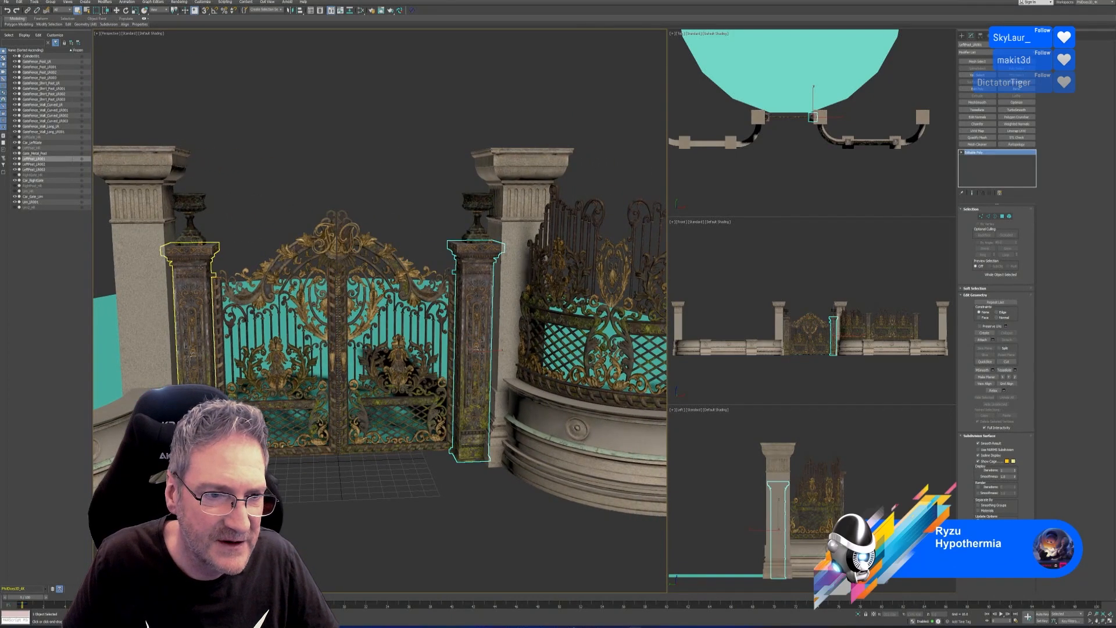
{"action": "left_click", "coordinate": [479, 199]}
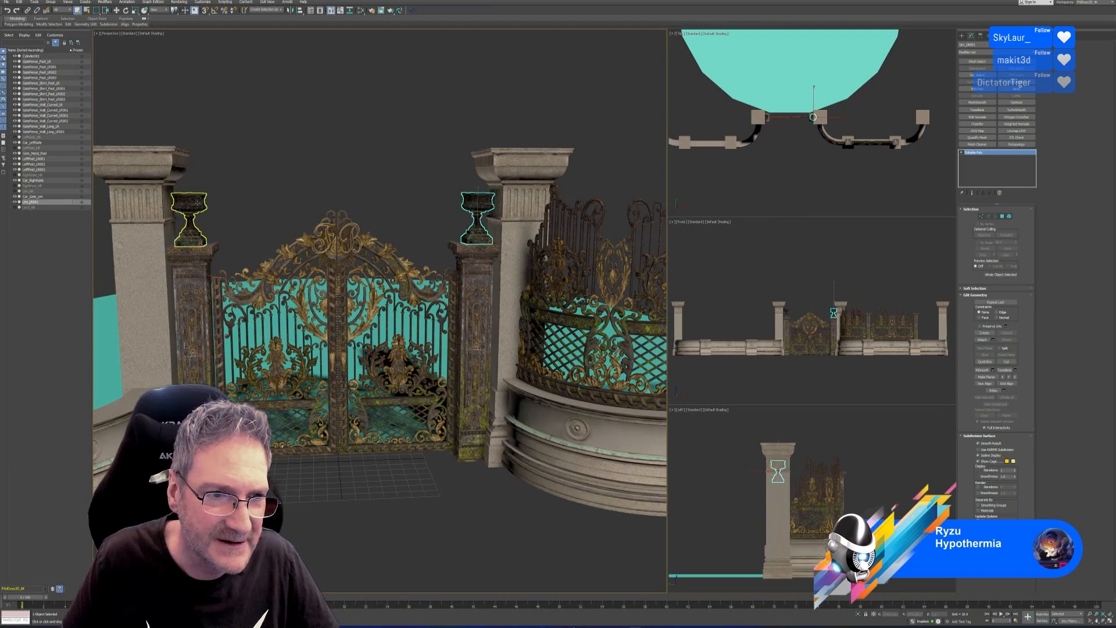
{"action": "left_click", "coordinate": [191, 203]}
{"action": "left_click", "coordinate": [509, 189]}
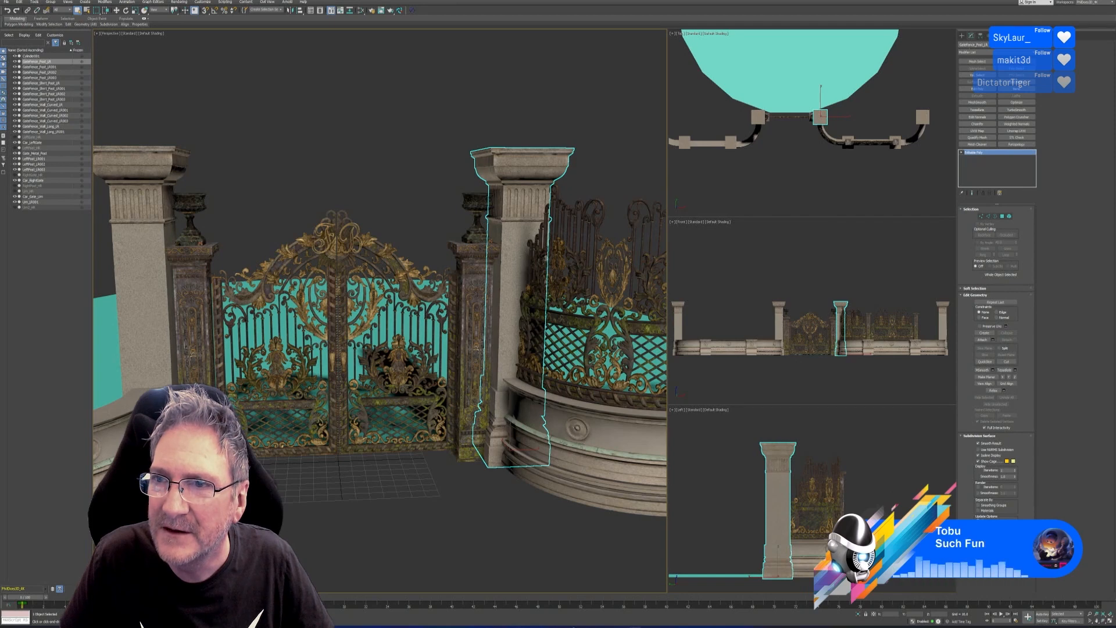
{"action": "left_click", "coordinate": [989, 45]}
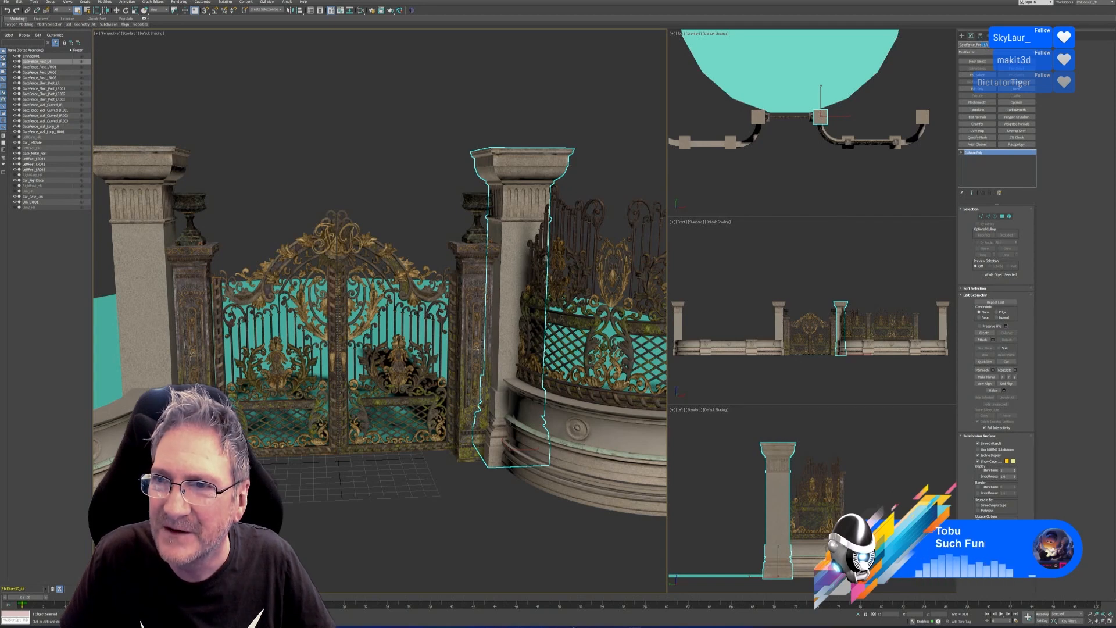
{"action": "key", "text": "BackSpace"}
{"action": "key", "text": "BackSpace"}
{"action": "key", "text": "BackSpace"}
{"action": "key", "text": "BackSpace"}
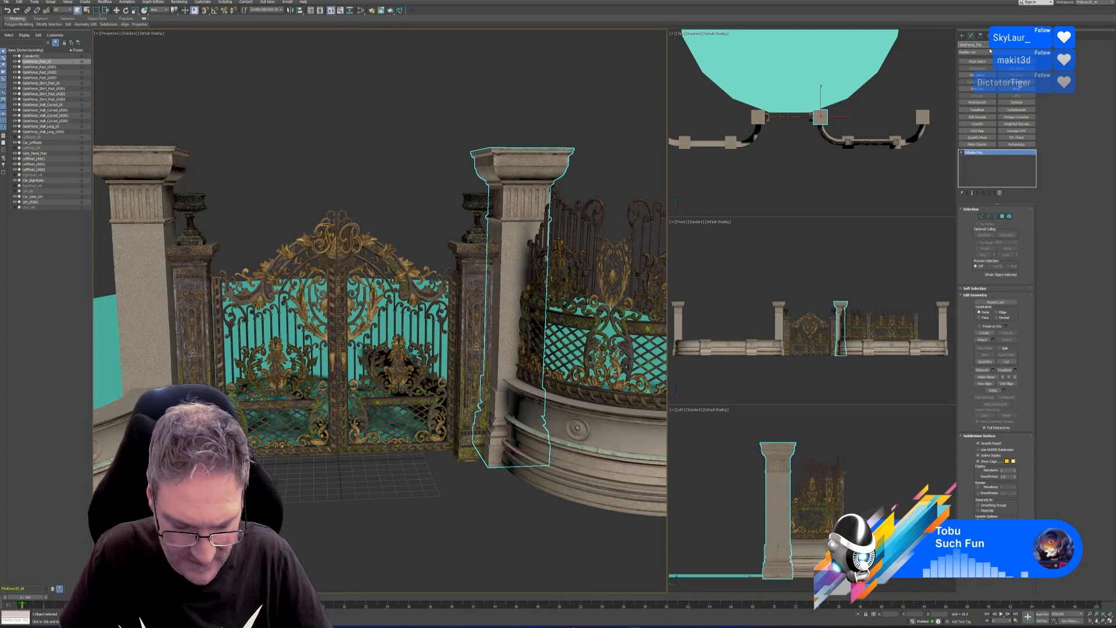
{"action": "type", "text": "t"}
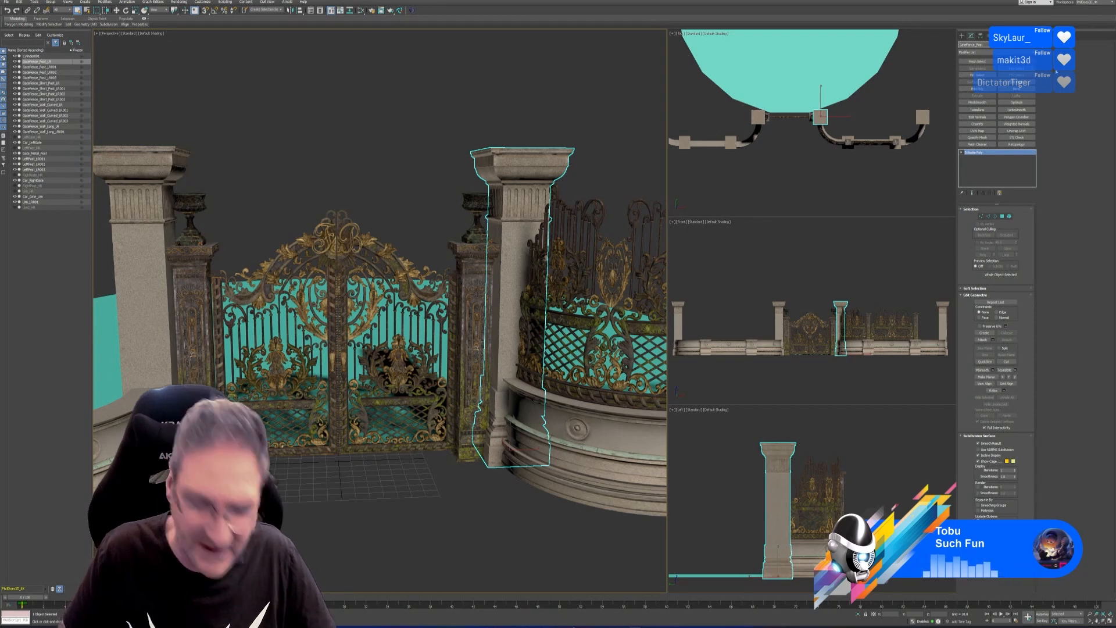
{"action": "key", "text": "Home"}
{"action": "type", "text": "Car"}
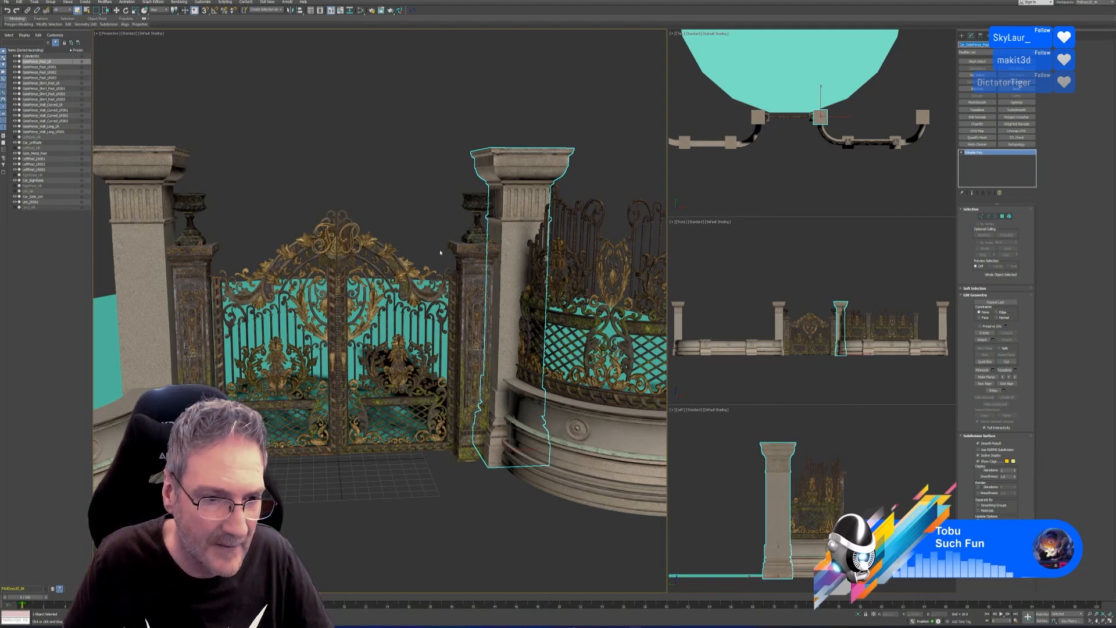
- Export only the Car_GateFence_Post pillar as an FBX file into the LR Models folder with the current export settings
{"action": "left_click", "coordinate": [217, 262]}
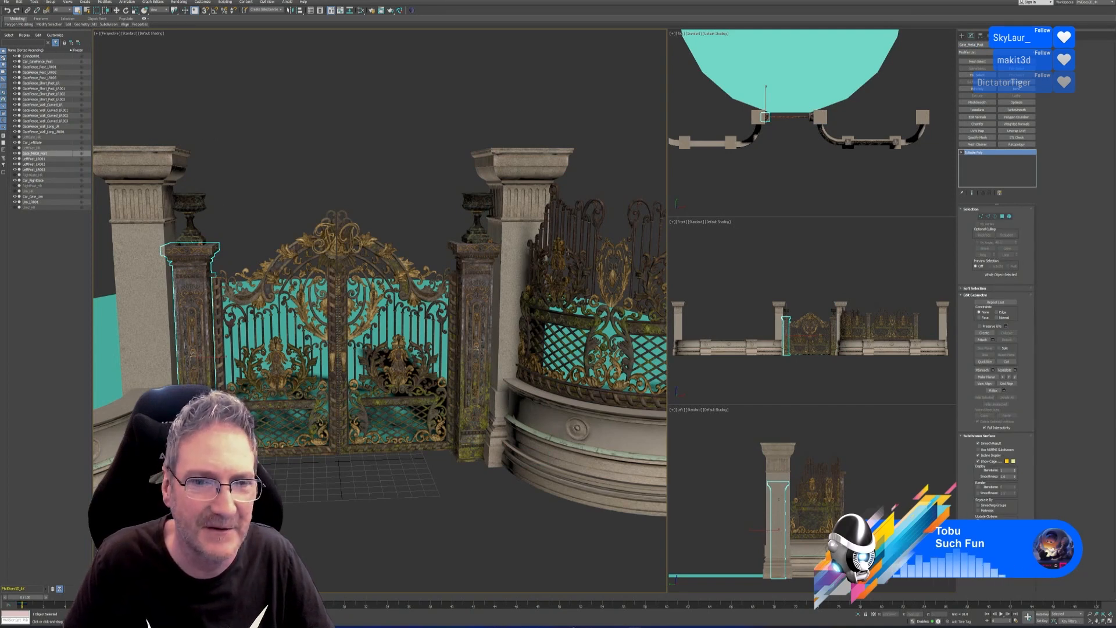
{"action": "left_click", "coordinate": [525, 202]}
{"action": "left_click", "coordinate": [5, 3]}
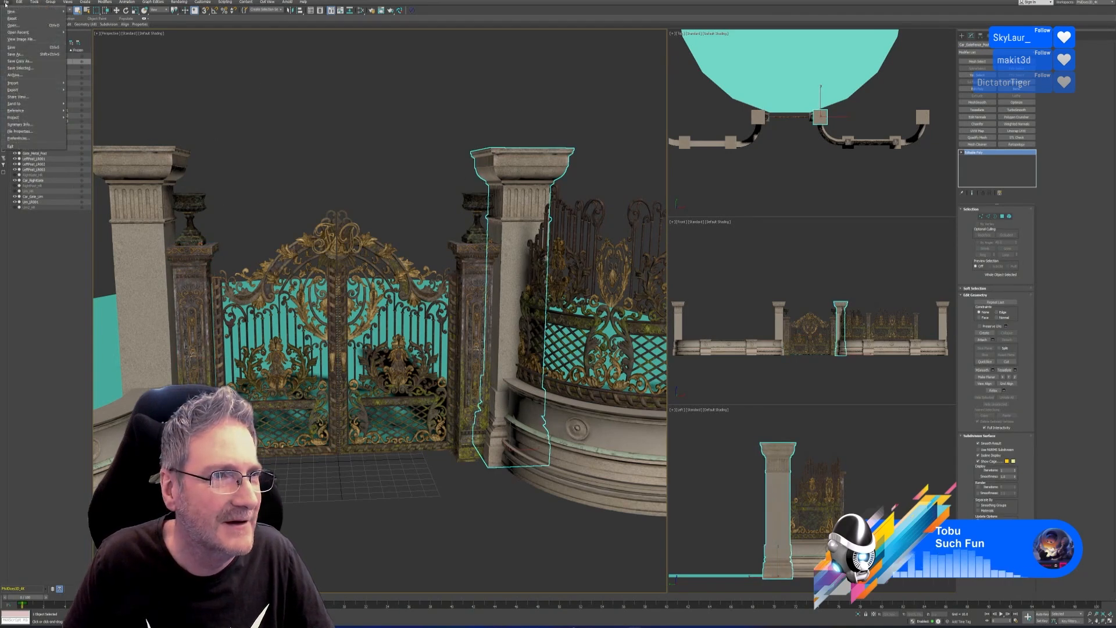
{"action": "mouse_move", "coordinate": [47, 90]}
{"action": "left_click", "coordinate": [86, 97]}
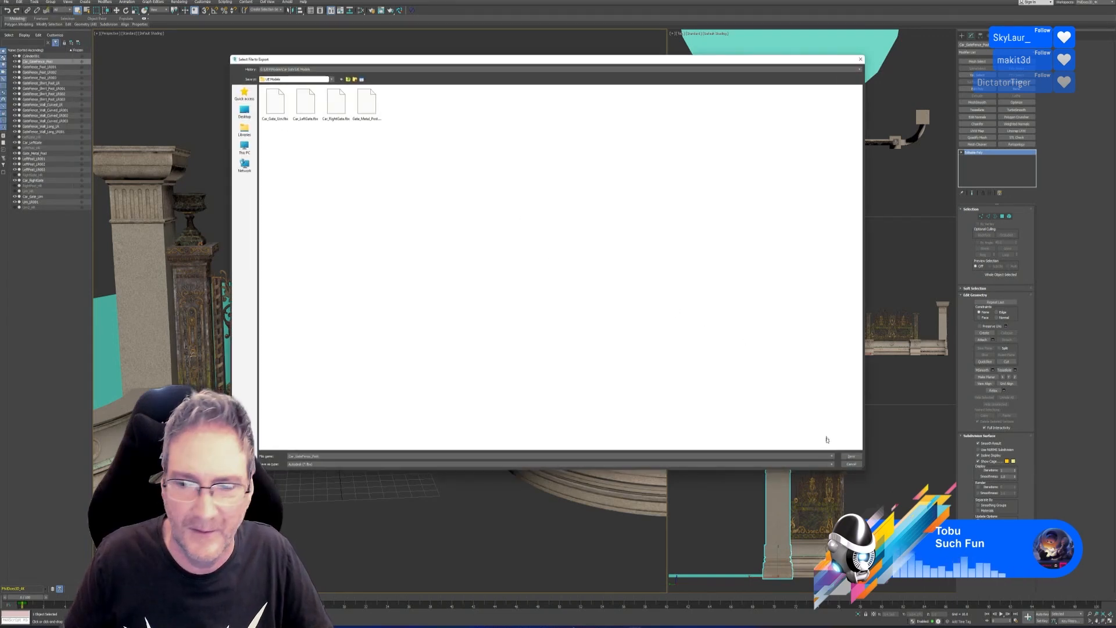
{"action": "left_click", "coordinate": [852, 456]}
{"action": "left_click", "coordinate": [598, 390]}
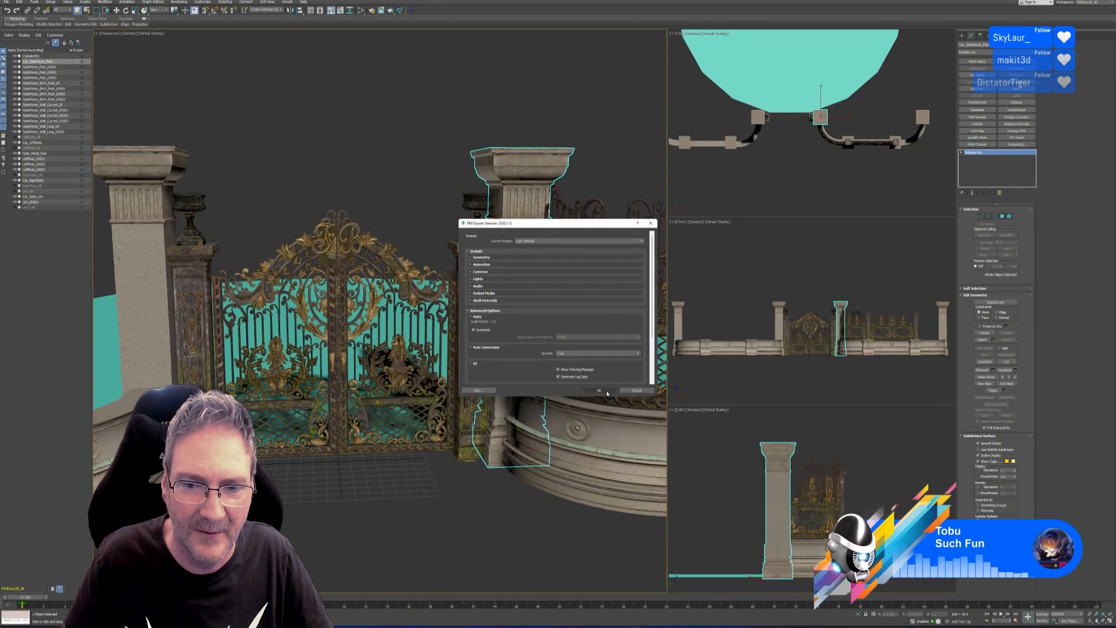
- Rename the curved fence section beside the stone pillar Car_GateFence_Curved and export only that section as an FBX file into the LR Models folder
{"action": "middle_click_drag", "start_coordinate": [445, 207], "coordinate": [338, 152]}
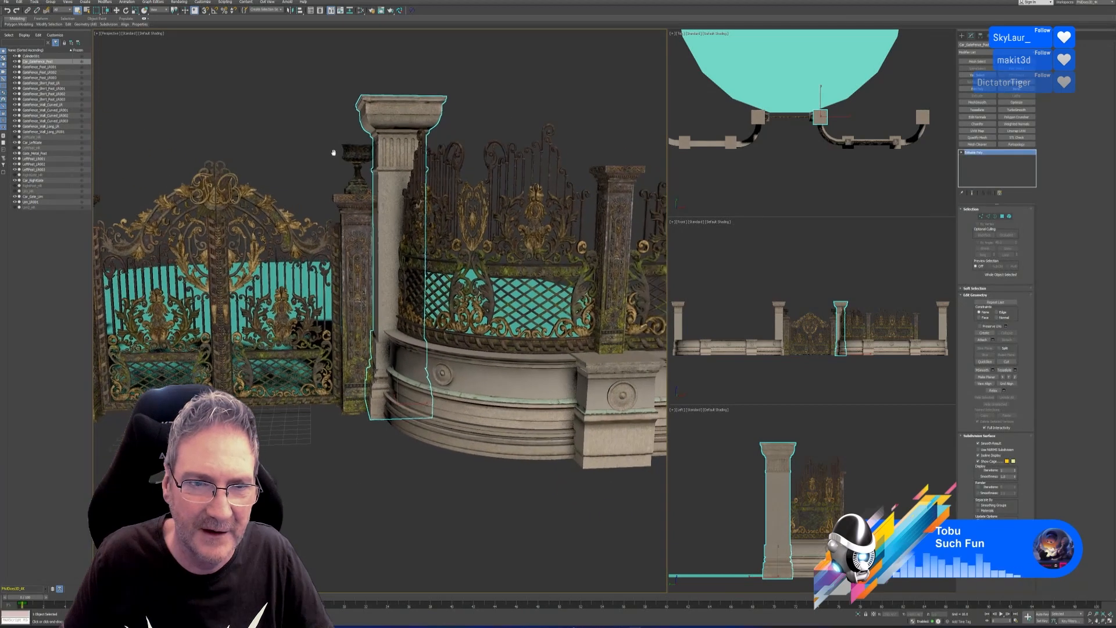
{"action": "left_click", "coordinate": [494, 244]}
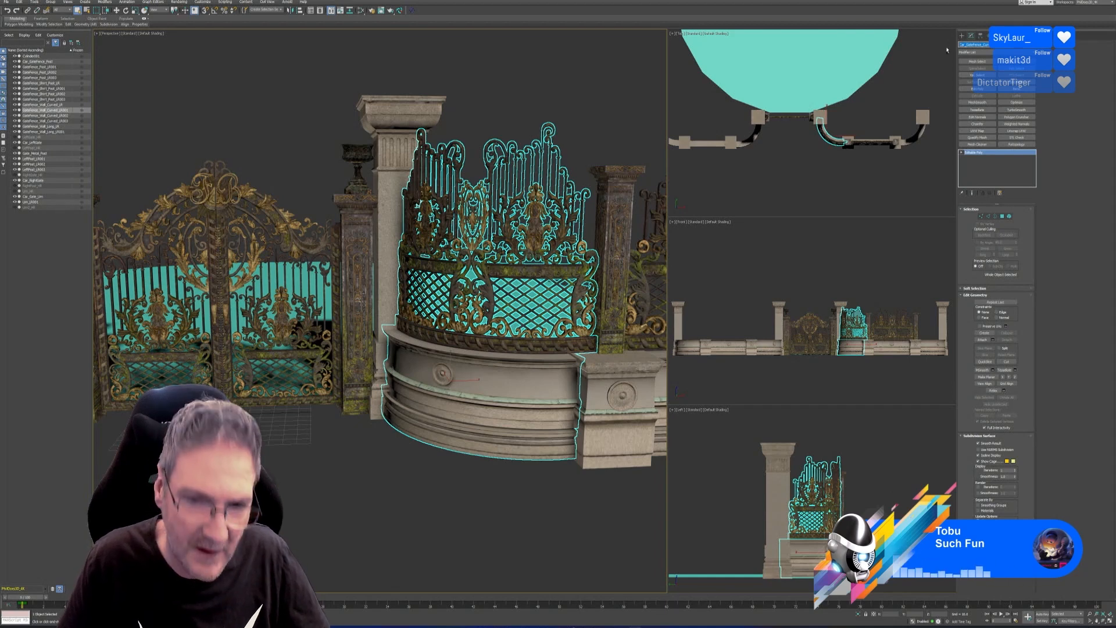
{"action": "left_click", "coordinate": [6, 2]}
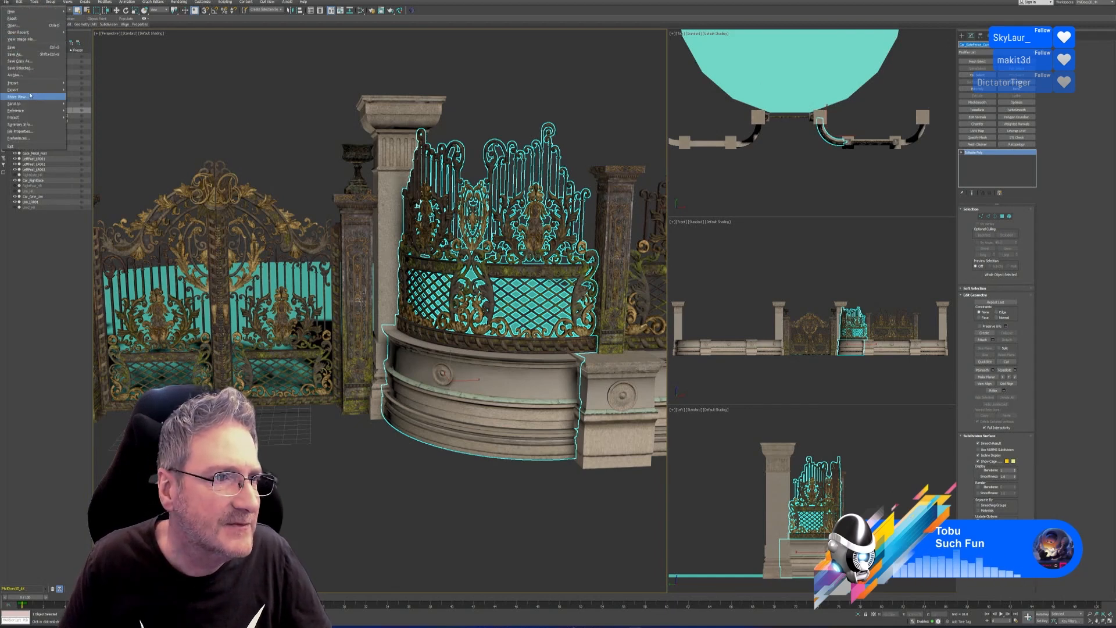
{"action": "mouse_move", "coordinate": [47, 91]}
{"action": "left_click", "coordinate": [93, 97]}
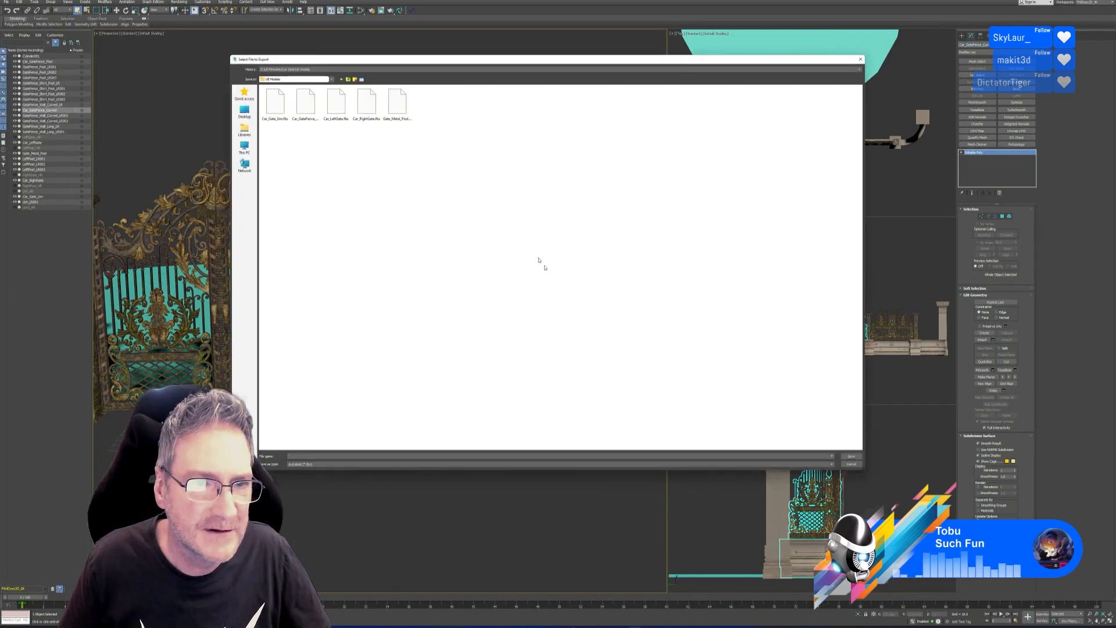
{"action": "left_click", "coordinate": [851, 457]}
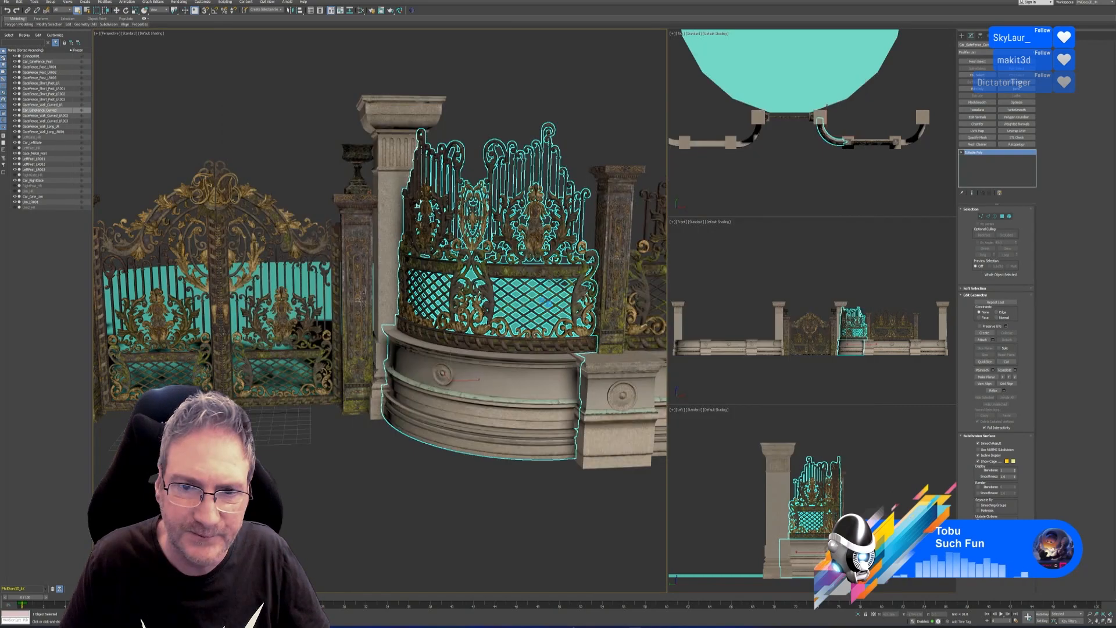
{"action": "left_click", "coordinate": [602, 391]}
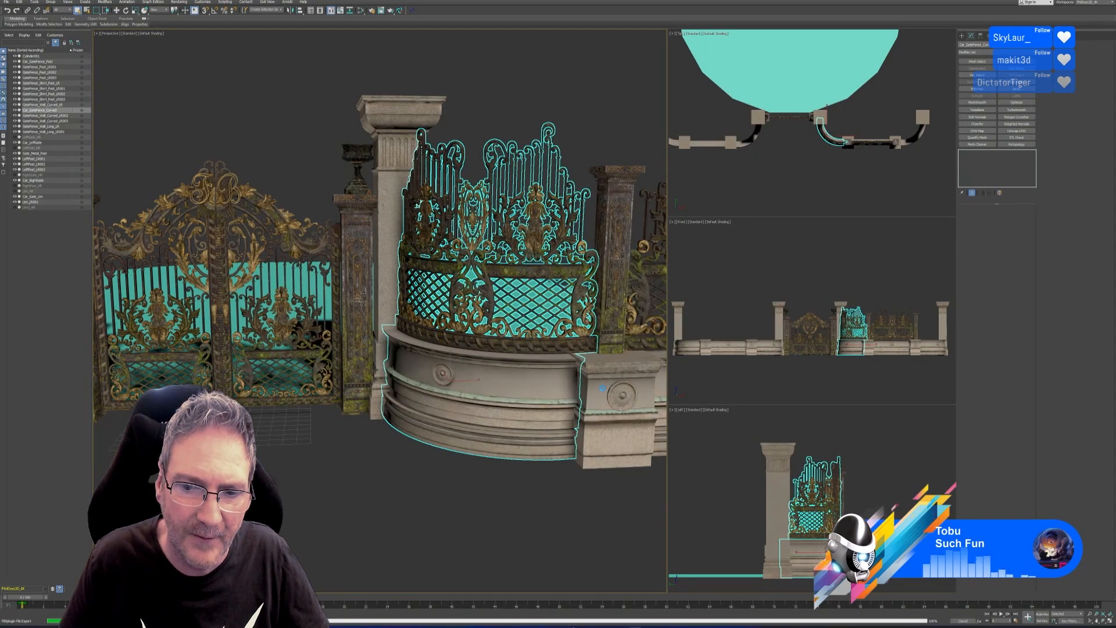
{"action": "middle_click_drag", "start_coordinate": [522, 218], "coordinate": [292, 178]}
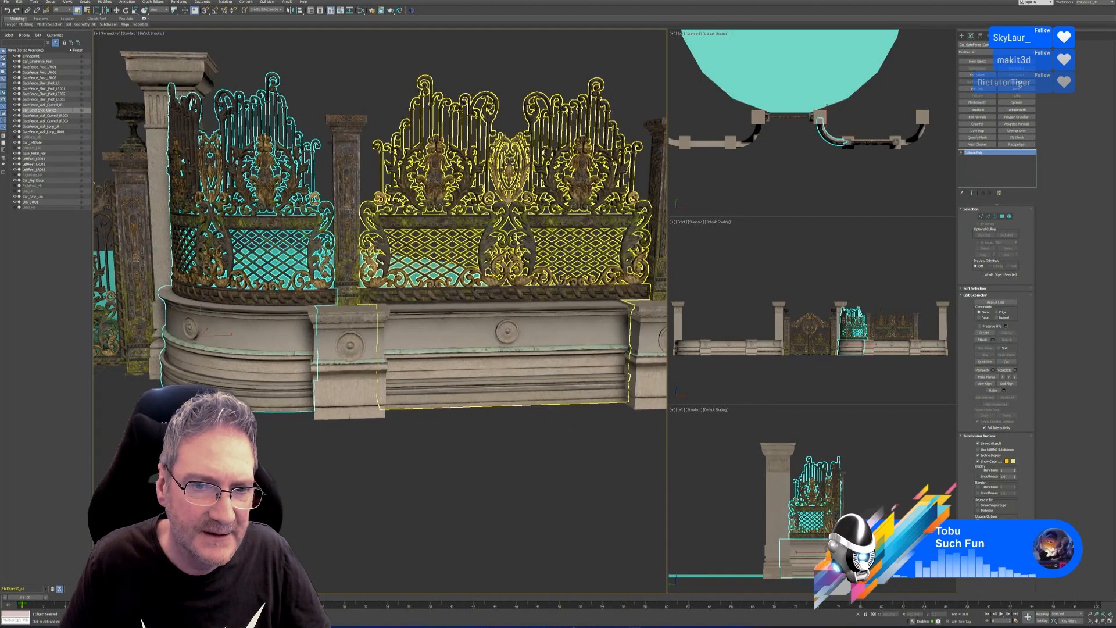
- Rename the straight fence section Car_GateFence_Straight and export only that section as an FBX file into the LR Models folder
{"action": "left_click", "coordinate": [514, 242]}
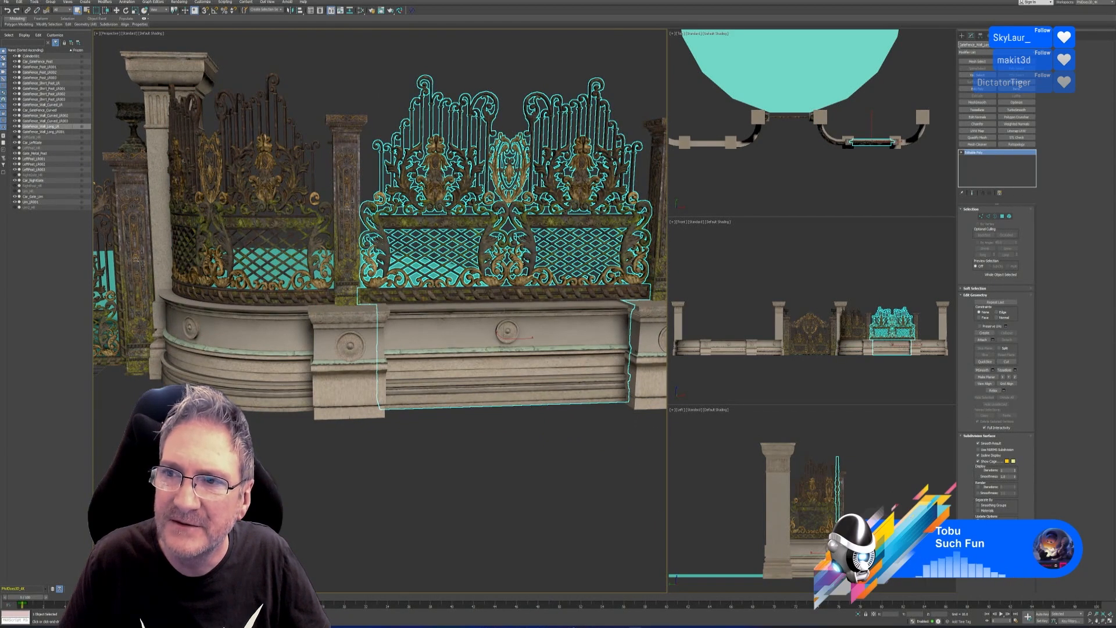
{"action": "type", "text": "Car_"}
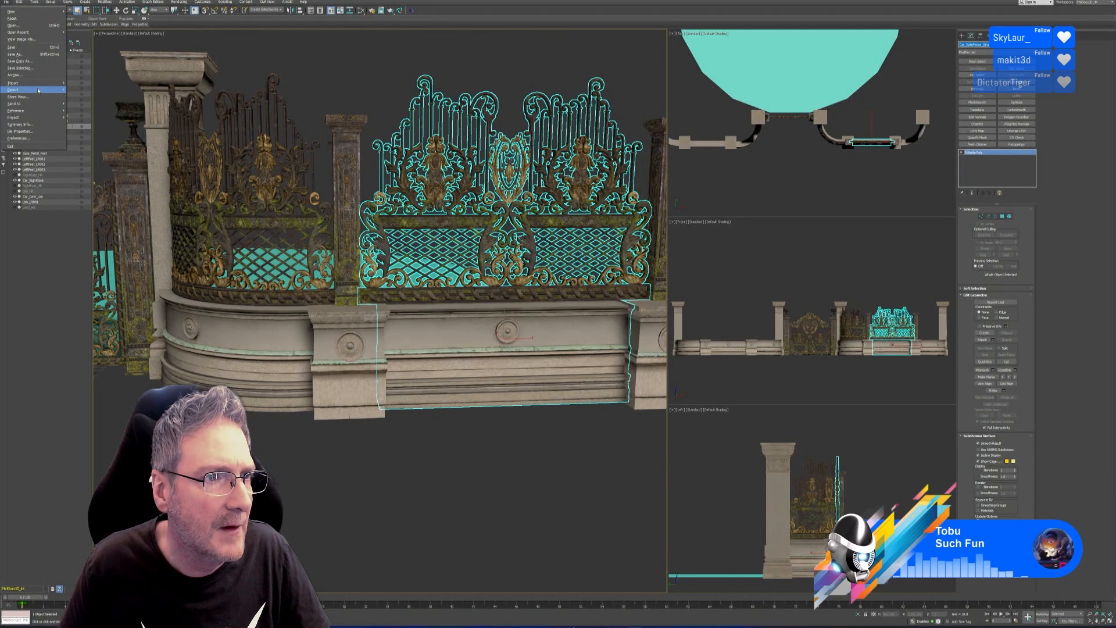
{"action": "mouse_move", "coordinate": [24, 89]}
{"action": "left_click", "coordinate": [87, 97]}
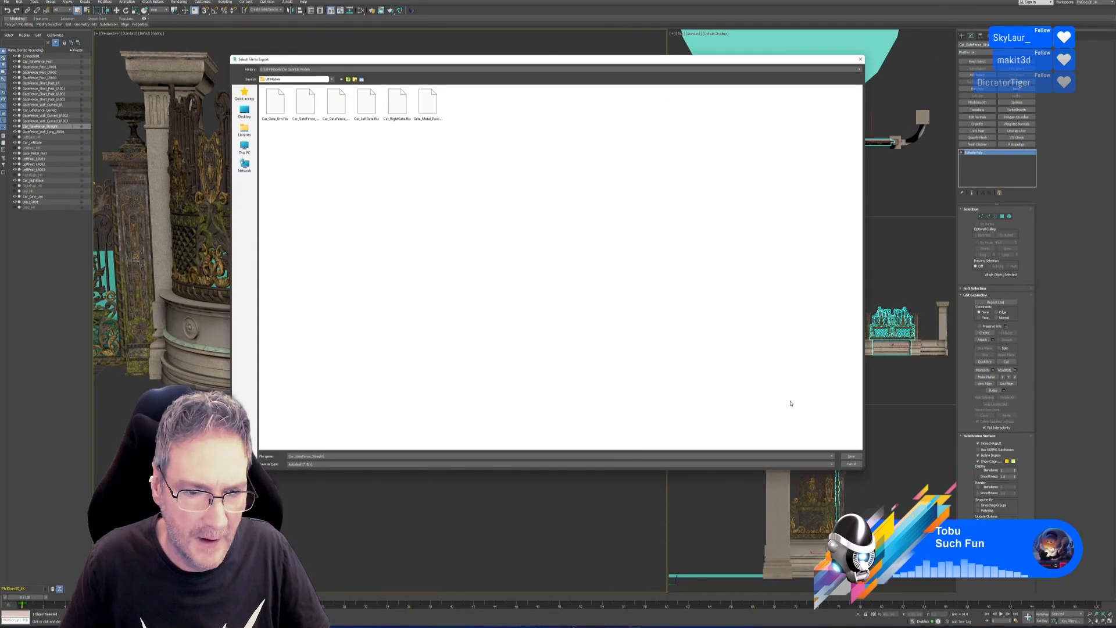
{"action": "left_click", "coordinate": [851, 456]}
{"action": "left_click", "coordinate": [599, 390]}
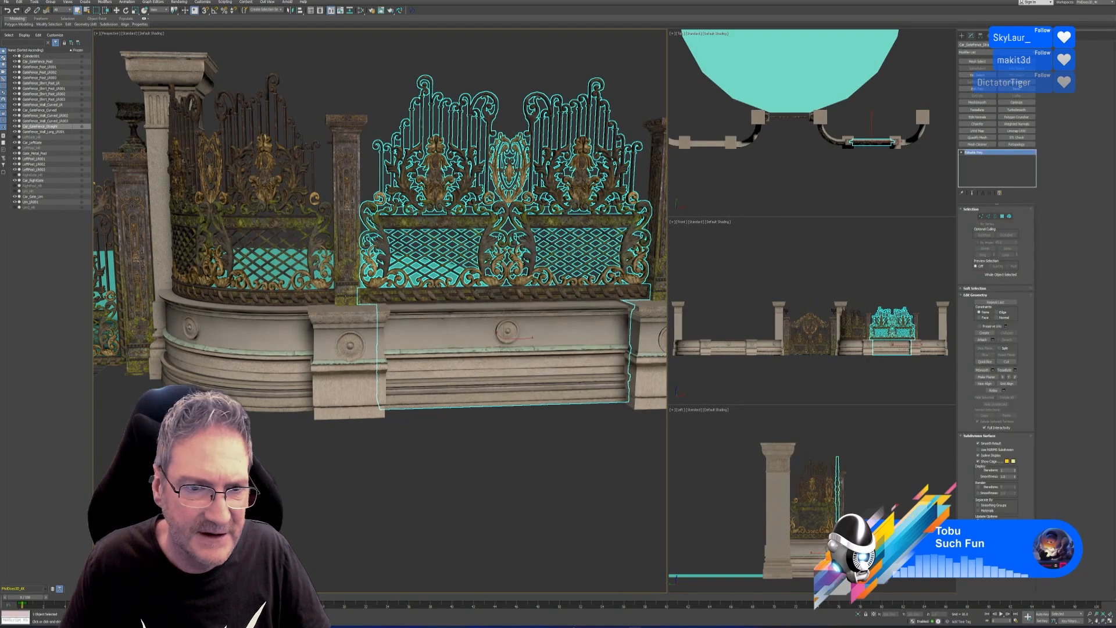
- Rename the short stone wall post between the curved and straight fence sections as Car_GatePost_Short
{"action": "middle_click_drag", "start_coordinate": [346, 299], "coordinate": [448, 297]}
{"action": "left_click", "coordinate": [447, 189]}
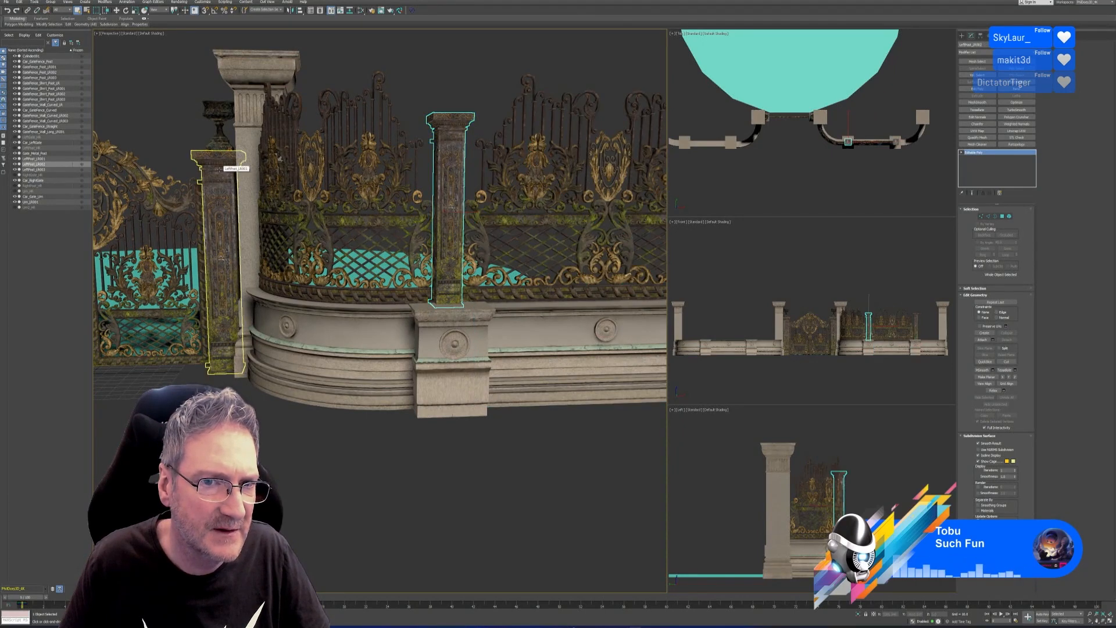
{"action": "left_click", "coordinate": [222, 163]}
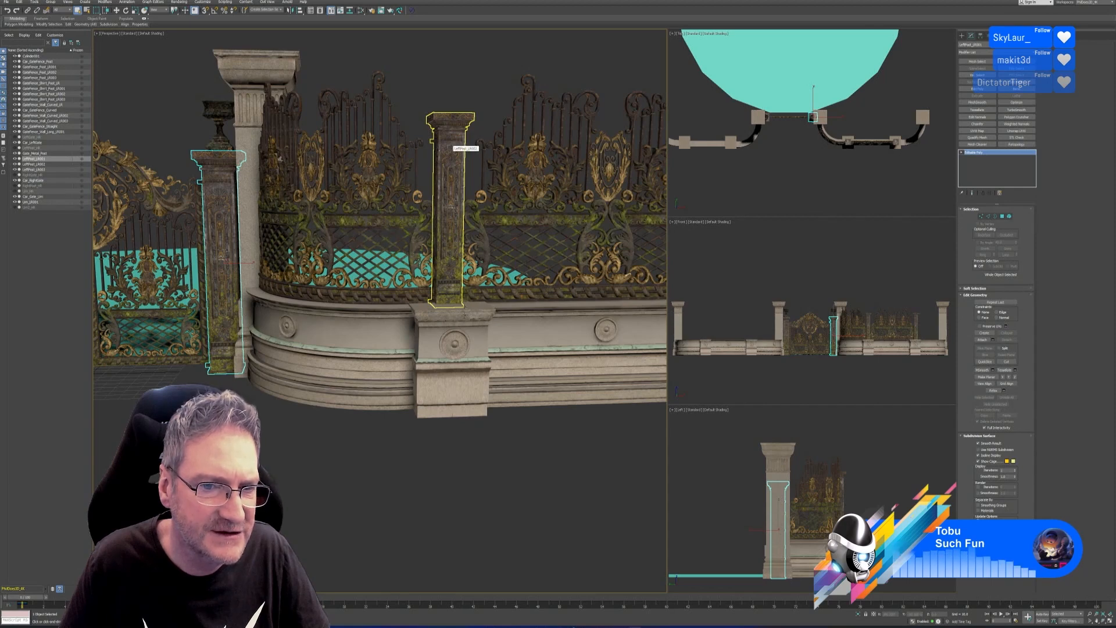
{"action": "left_click", "coordinate": [458, 326]}
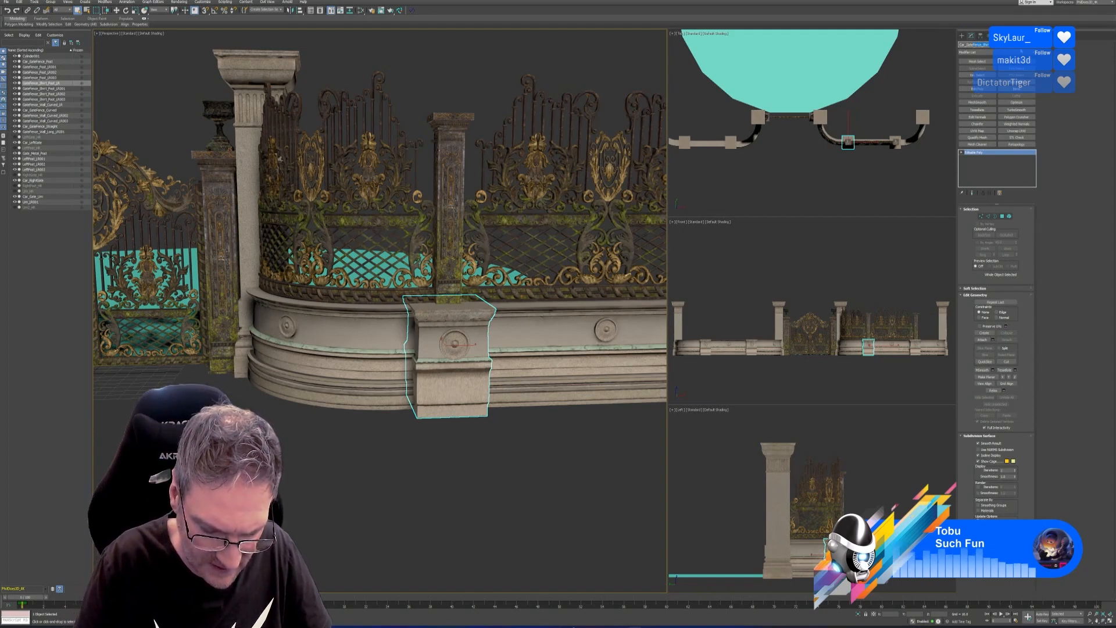
{"action": "type", "text": "Post_S"}
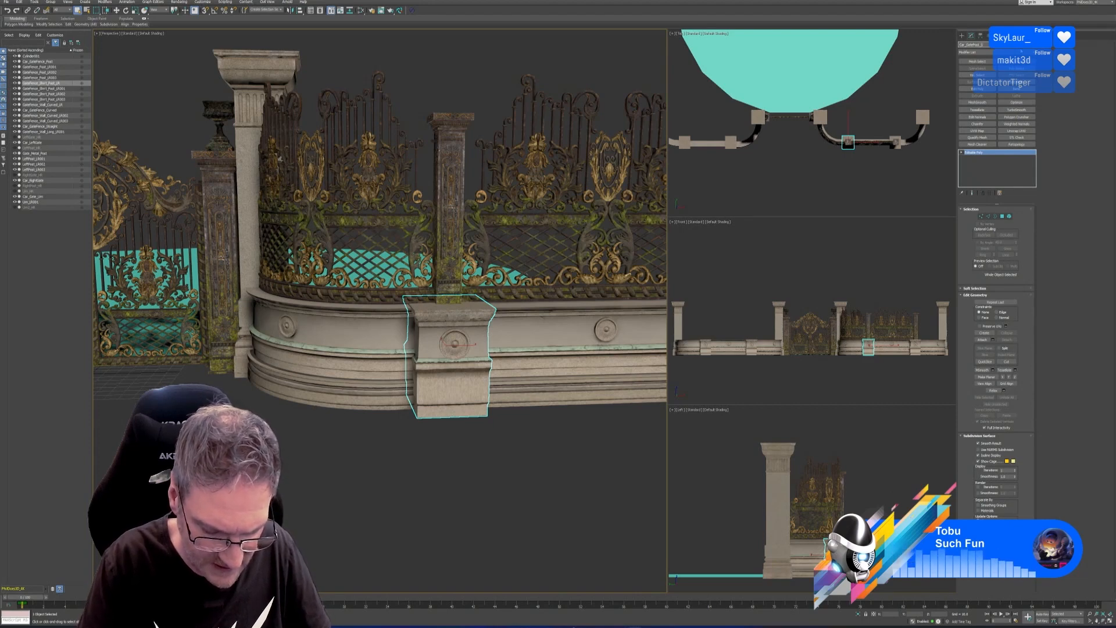
{"action": "type", "text": "hrt"}
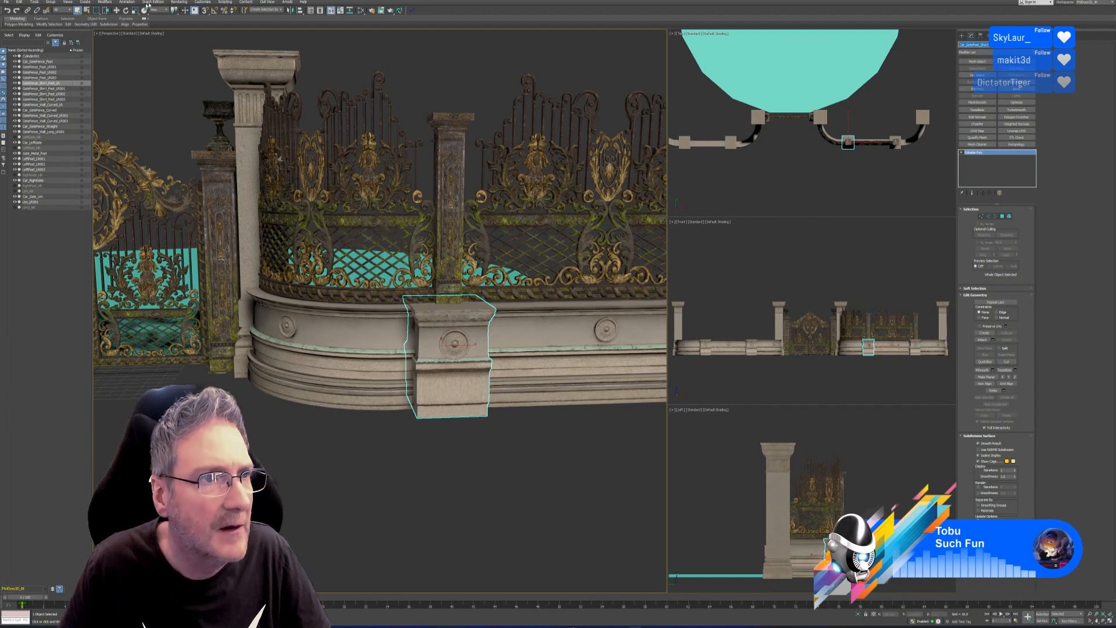
- Export only the Car_GatePost_Short post as an FBX file into the LR Models folder with the current export settings
{"action": "left_click", "coordinate": [6, 2]}
{"action": "mouse_move", "coordinate": [32, 86]}
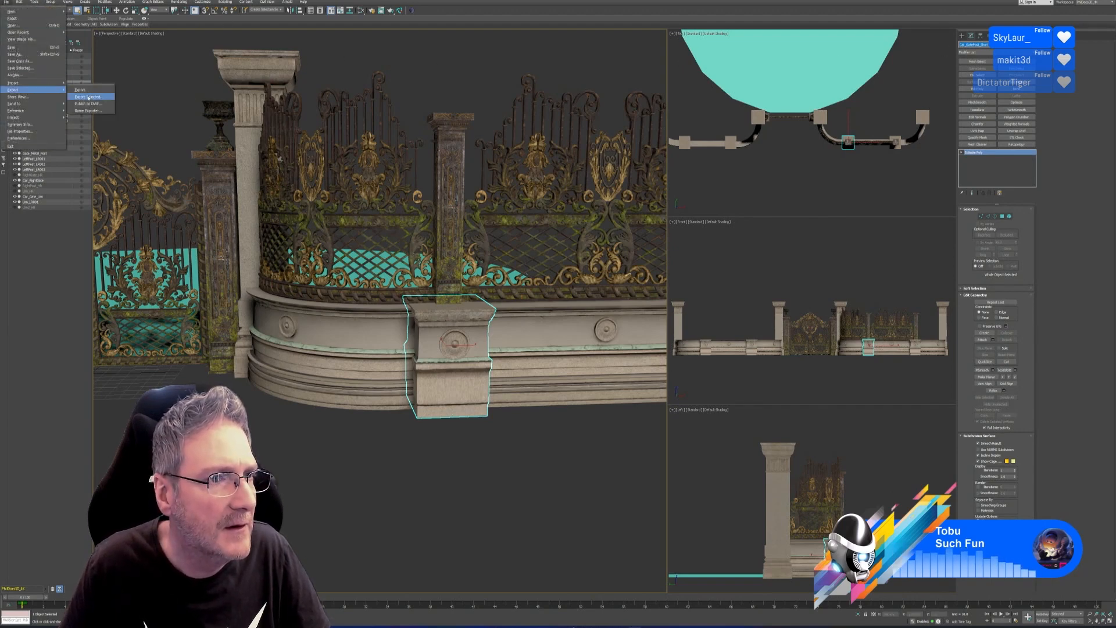
{"action": "left_click", "coordinate": [87, 95]}
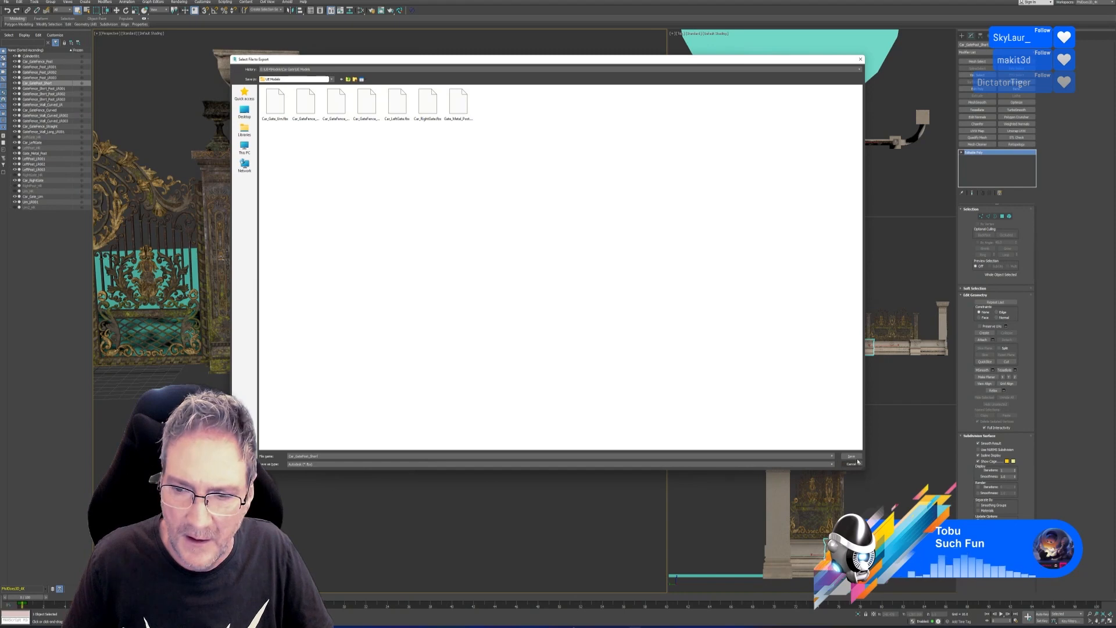
{"action": "left_click", "coordinate": [843, 459]}
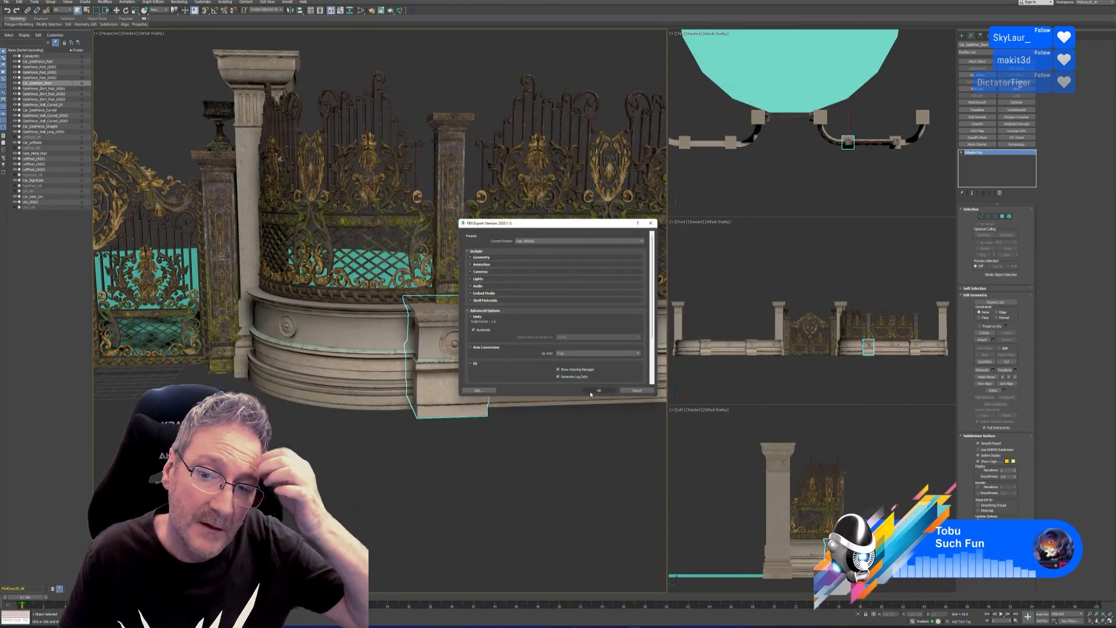
{"action": "left_click", "coordinate": [581, 393]}
- Clear the selection and save the scene to its existing file
{"action": "scroll", "coordinate": [484, 335], "scroll_direction": "down", "scroll_amount": 5}
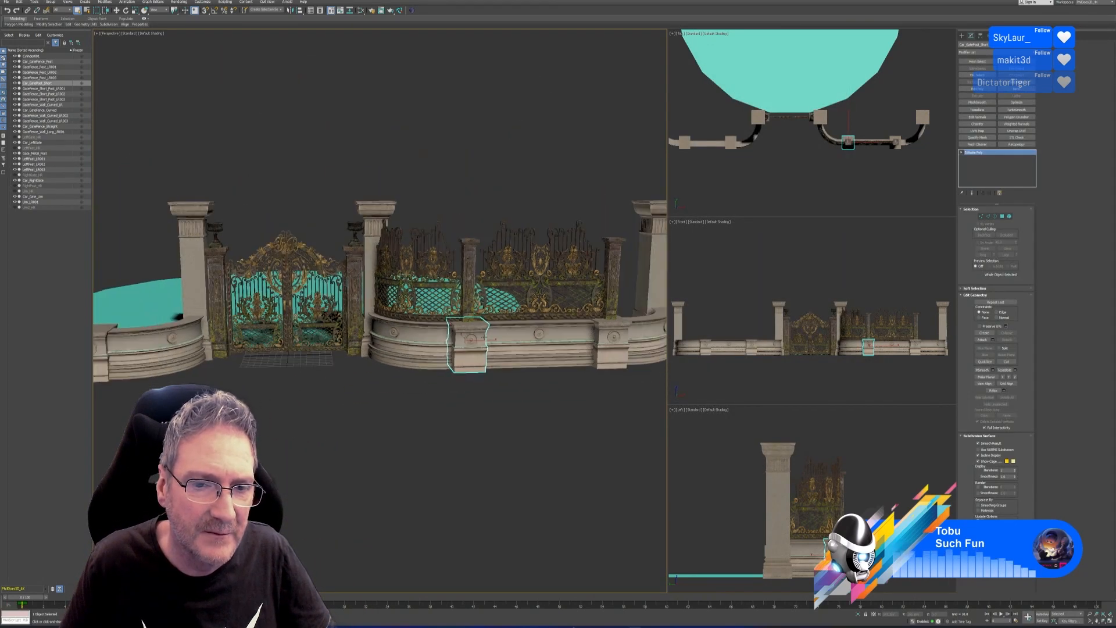
{"action": "scroll", "coordinate": [509, 401], "scroll_direction": "down", "scroll_amount": 2}
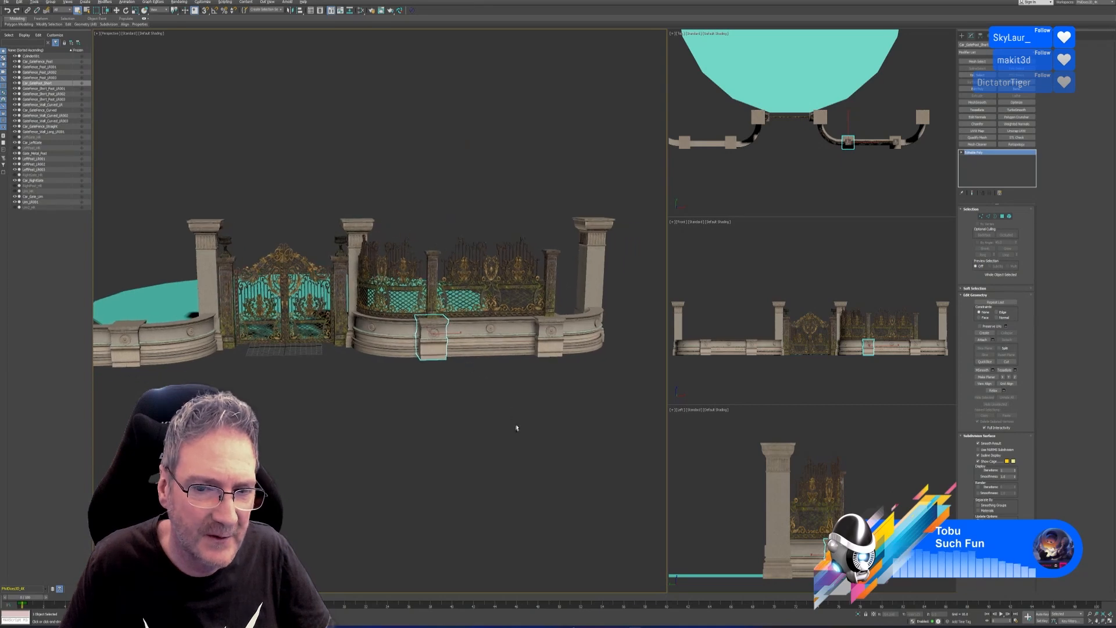
{"action": "middle_click_drag", "start_coordinate": [516, 428], "coordinate": [469, 389], "text": "alt"}
{"action": "left_click", "coordinate": [459, 418]}
{"action": "scroll", "coordinate": [390, 262], "scroll_direction": "up", "scroll_amount": 3}
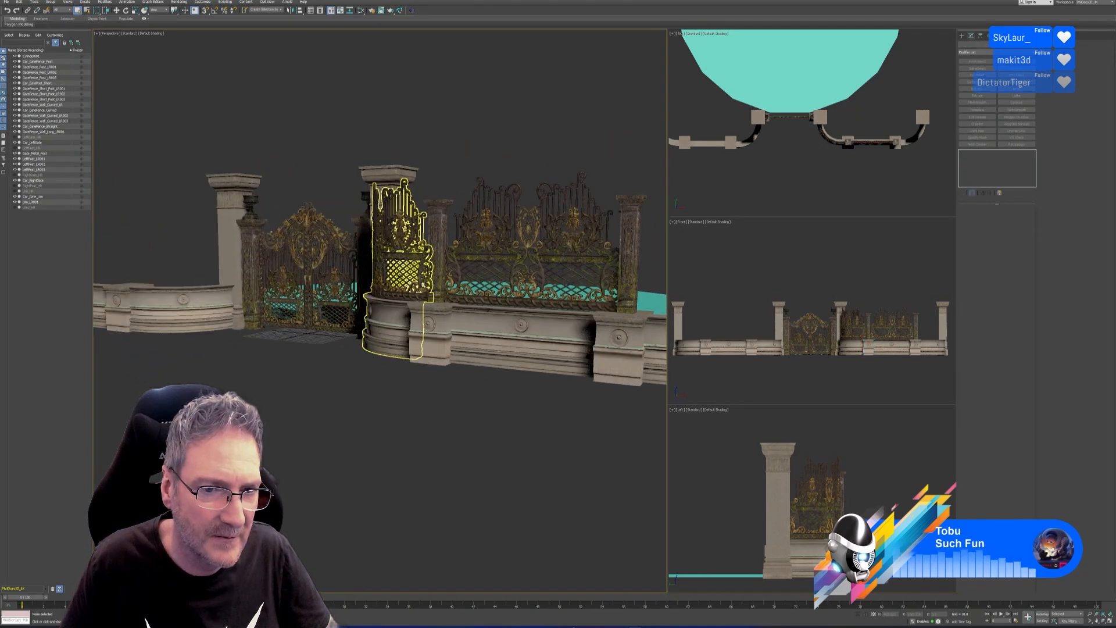
{"action": "middle_click_drag", "start_coordinate": [387, 409], "coordinate": [503, 467], "text": "alt"}
{"action": "scroll", "coordinate": [426, 250], "scroll_direction": "up", "scroll_amount": 3}
{"action": "left_click", "coordinate": [6, 2]}
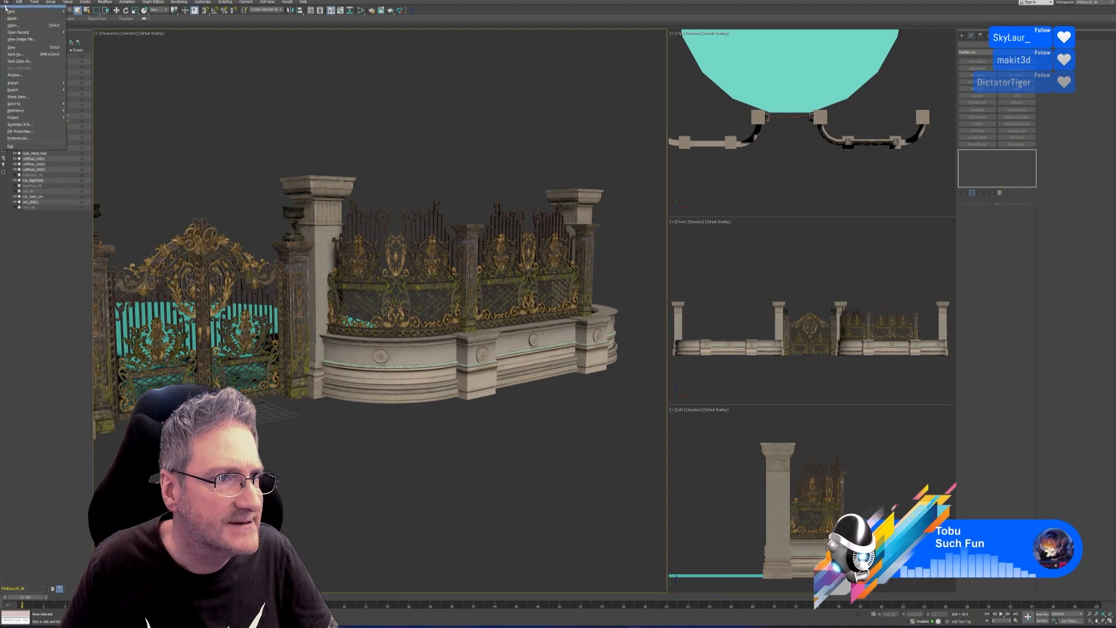
{"action": "left_click", "coordinate": [38, 49]}
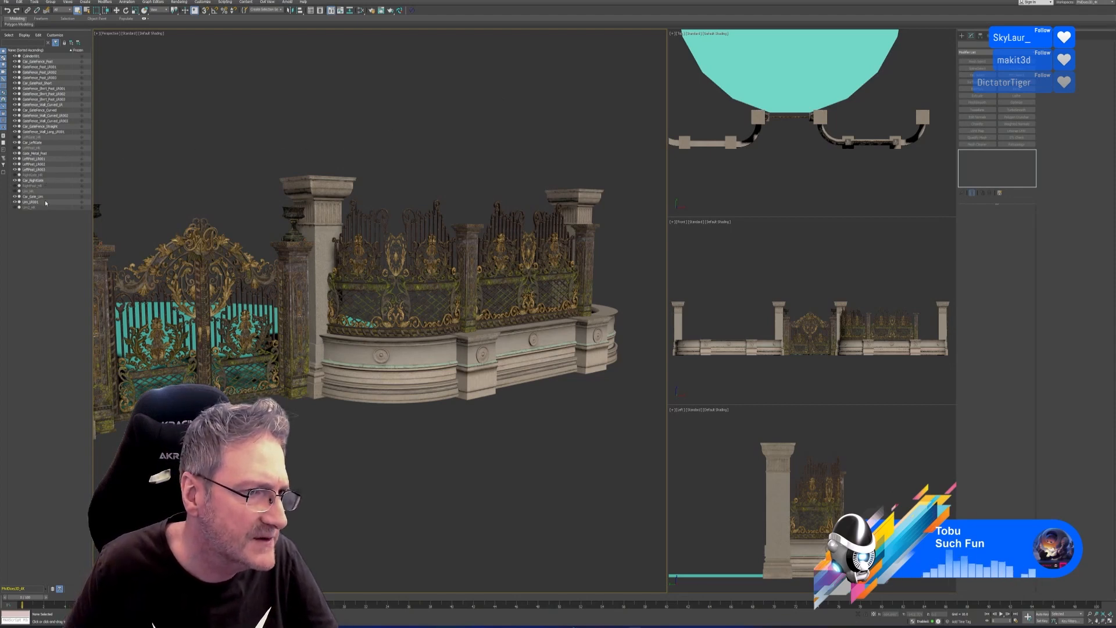
- Delete the six hidden leftover objects that are greyed out in the scene's object list
{"action": "left_click", "coordinate": [34, 137]}
{"action": "left_click", "coordinate": [38, 148], "text": "ctrl"}
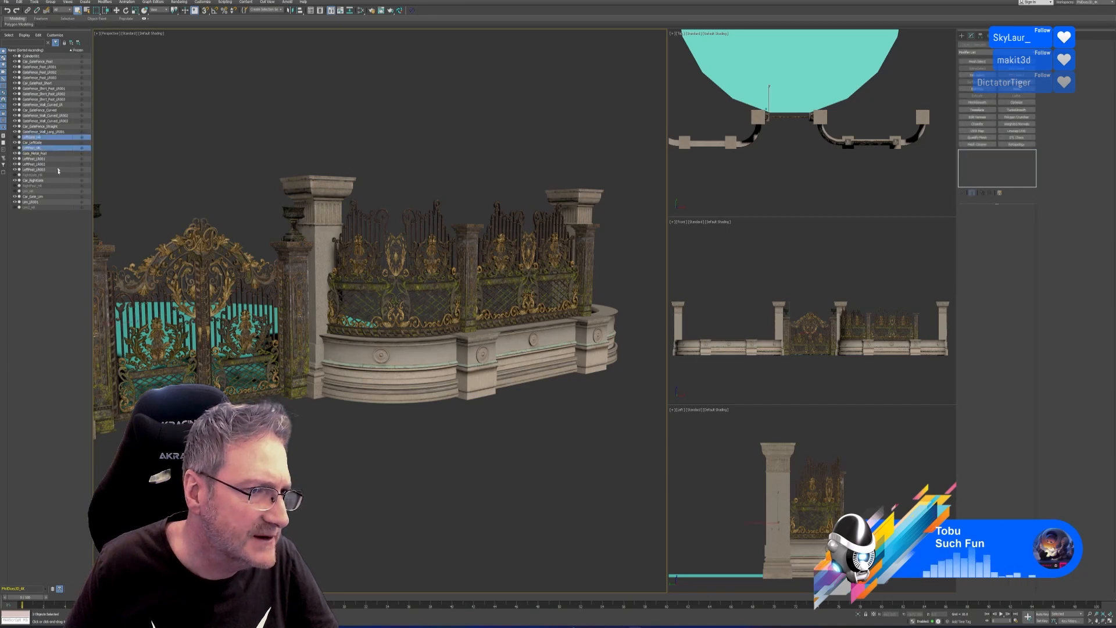
{"action": "left_click", "coordinate": [41, 175], "text": "ctrl"}
{"action": "left_click", "coordinate": [43, 186], "text": "ctrl"}
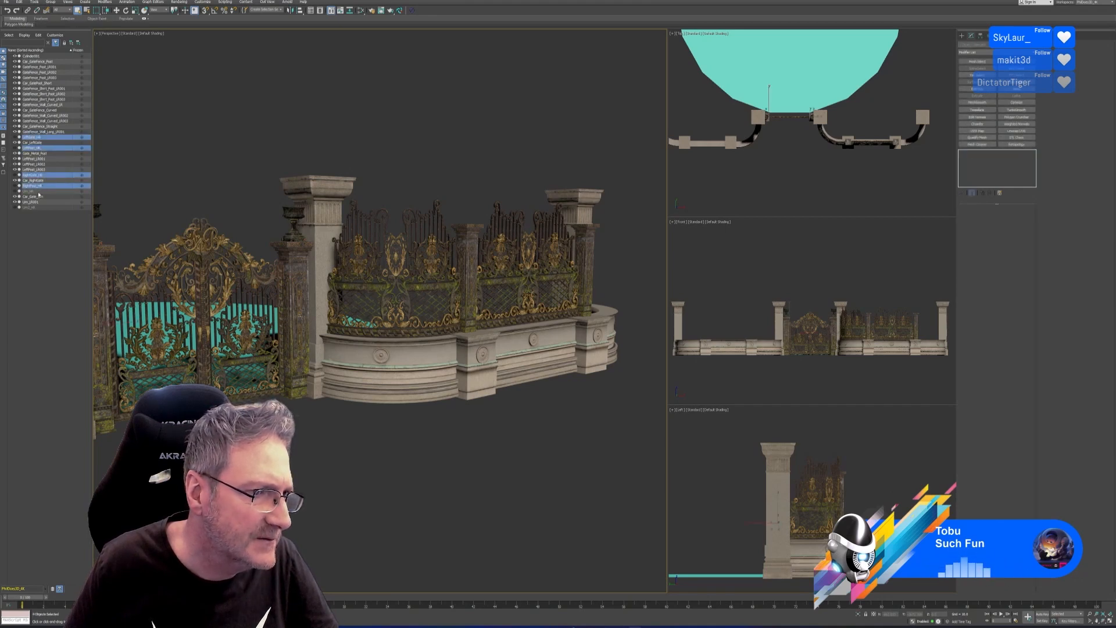
{"action": "left_click", "coordinate": [38, 191], "text": "ctrl"}
{"action": "left_click", "coordinate": [38, 207], "text": "ctrl"}
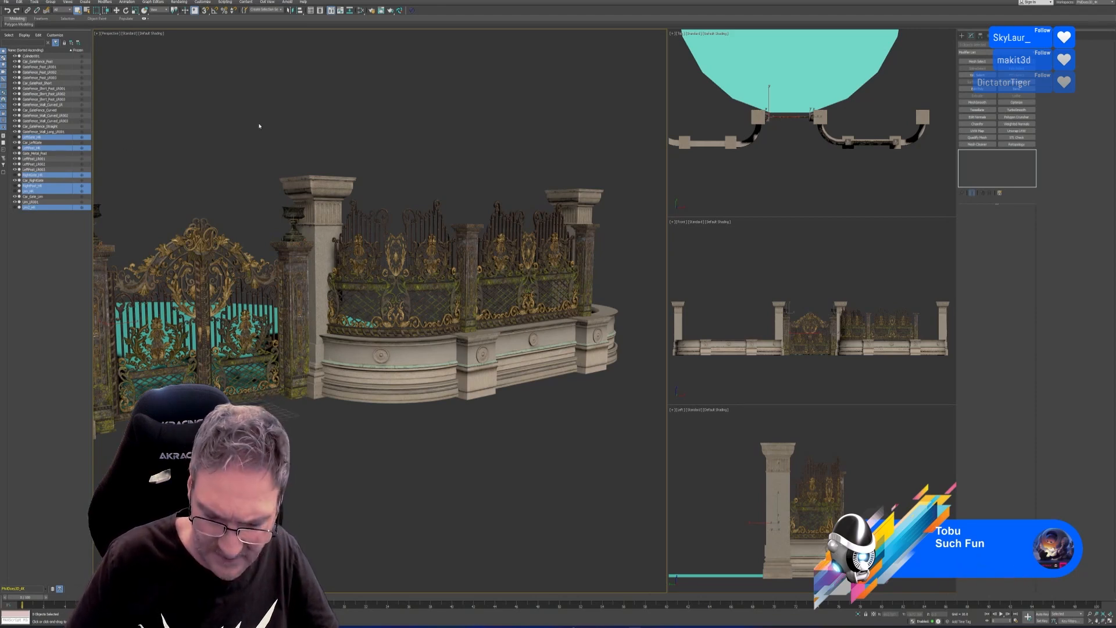
{"action": "key", "text": "Delete"}
- Save the cleaned-up gate and fence scene with Save As in the Car Gate folder
{"action": "middle_click_drag", "start_coordinate": [221, 60], "coordinate": [256, 106]}
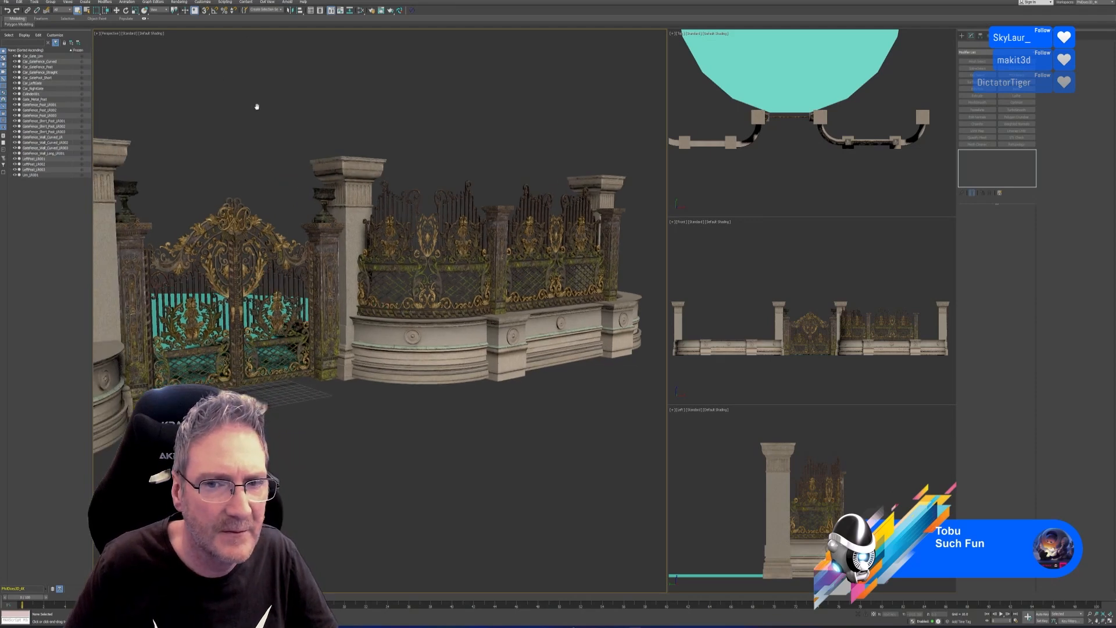
{"action": "left_click", "coordinate": [6, 2]}
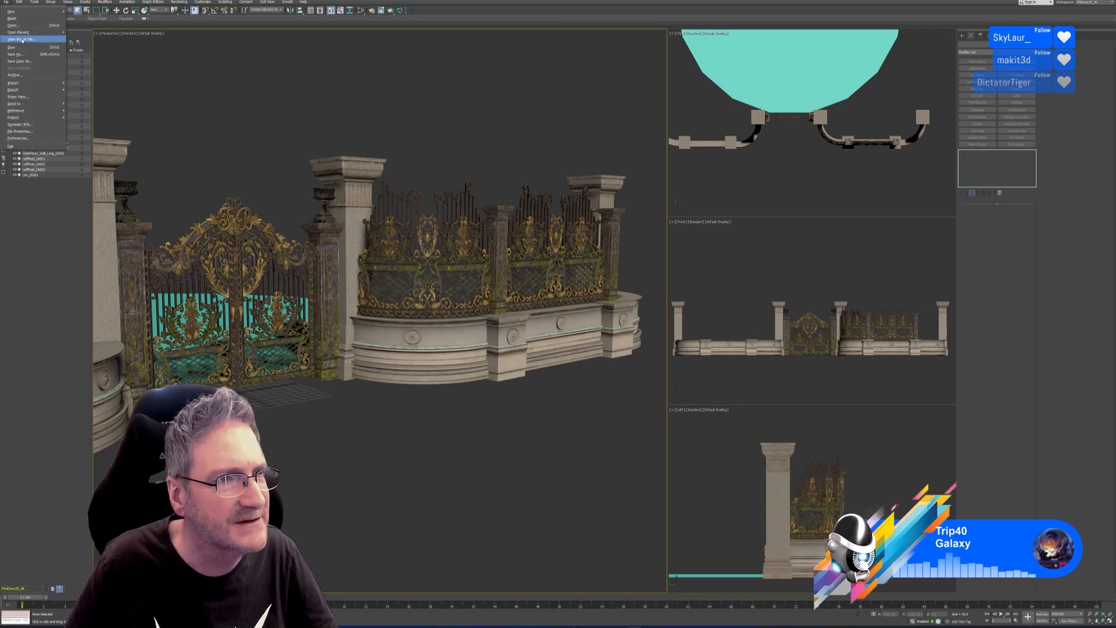
{"action": "left_click", "coordinate": [24, 56]}
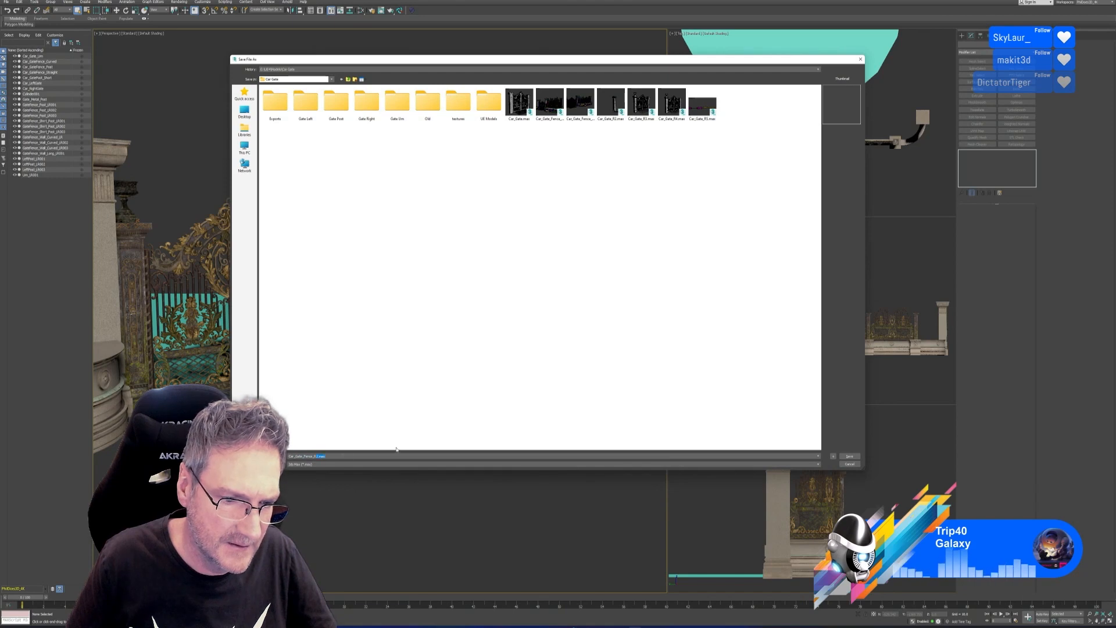
{"action": "key", "text": "Return"}
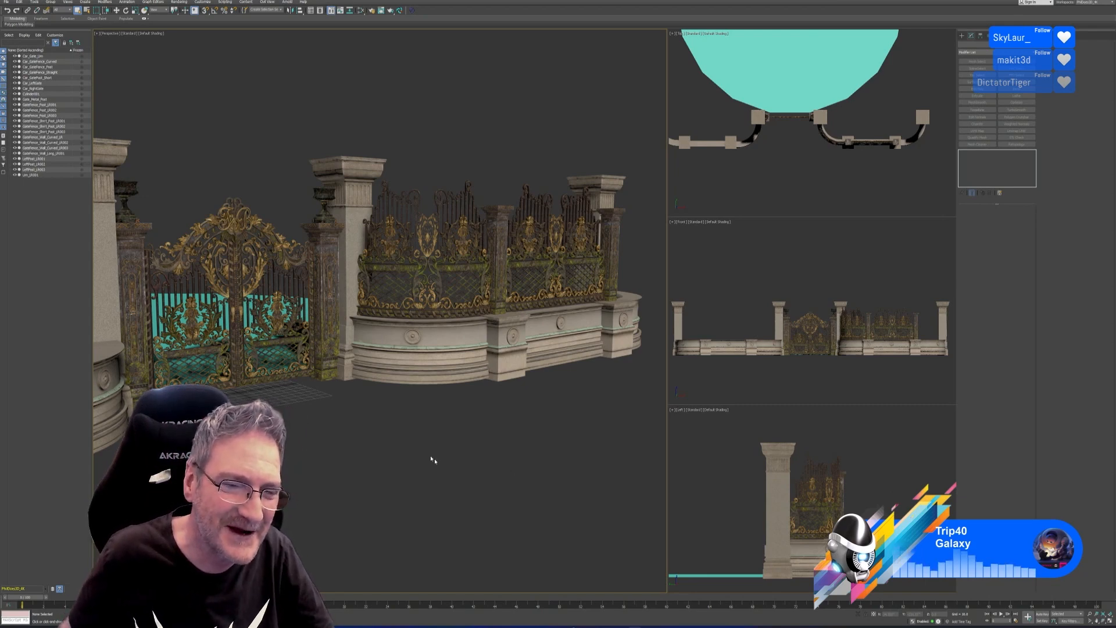
- Examine the assembled gate, stone pillars, low wall and fence sections from several angles
{"action": "middle_click_drag", "start_coordinate": [488, 444], "coordinate": [368, 458], "text": "alt"}
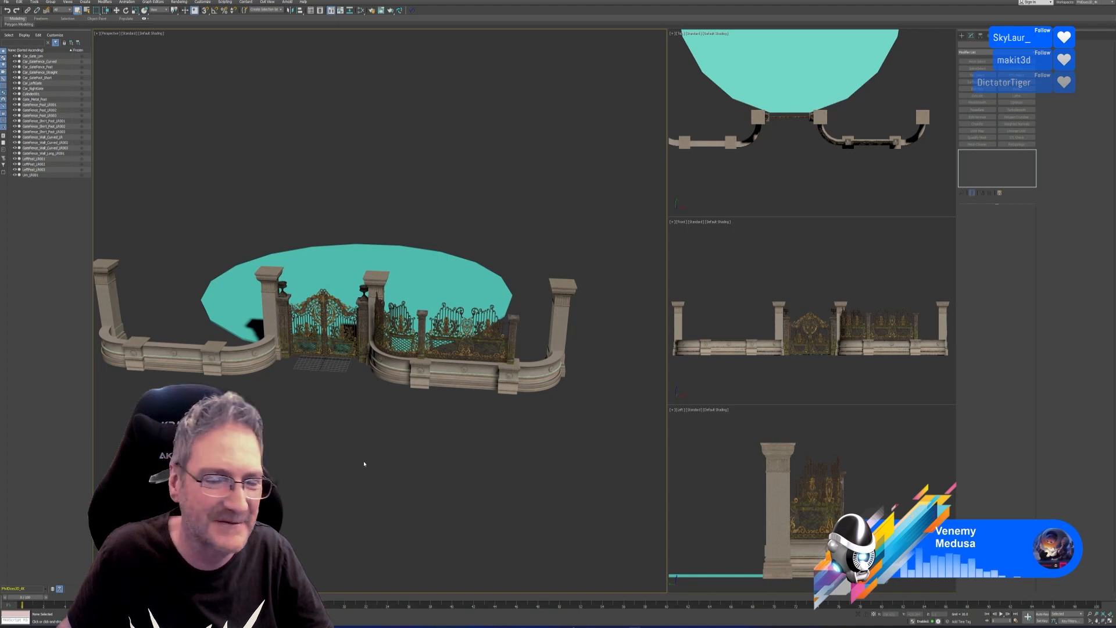
{"action": "middle_click_drag", "start_coordinate": [363, 462], "coordinate": [393, 452], "text": "alt"}
{"action": "scroll", "coordinate": [398, 328], "scroll_direction": "up", "scroll_amount": 2}
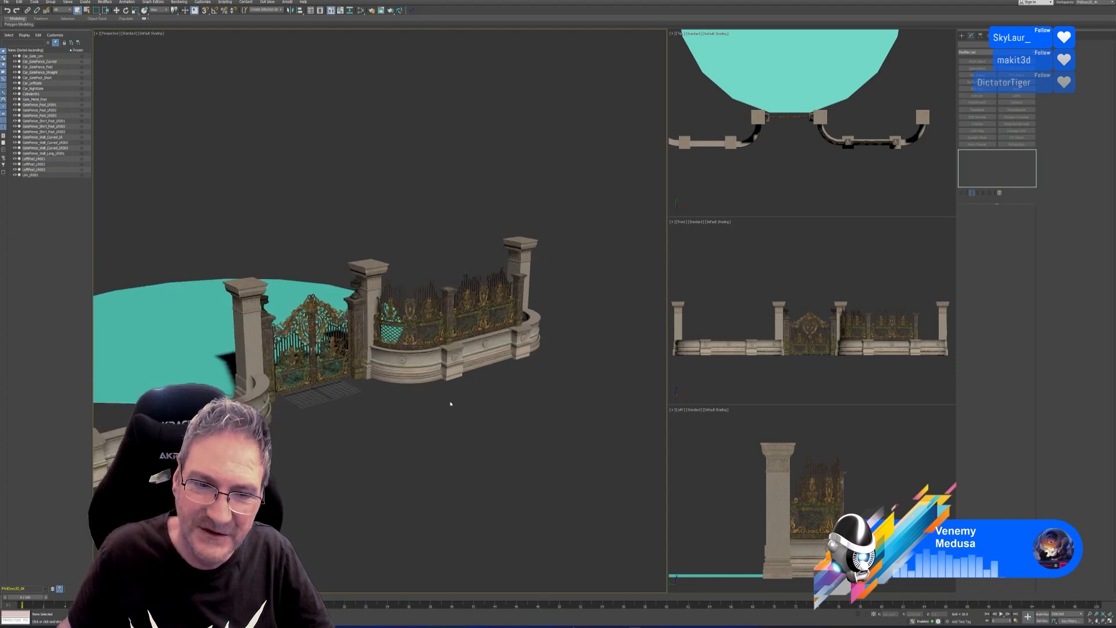
{"action": "middle_click_drag", "start_coordinate": [427, 461], "coordinate": [432, 451], "text": "alt"}
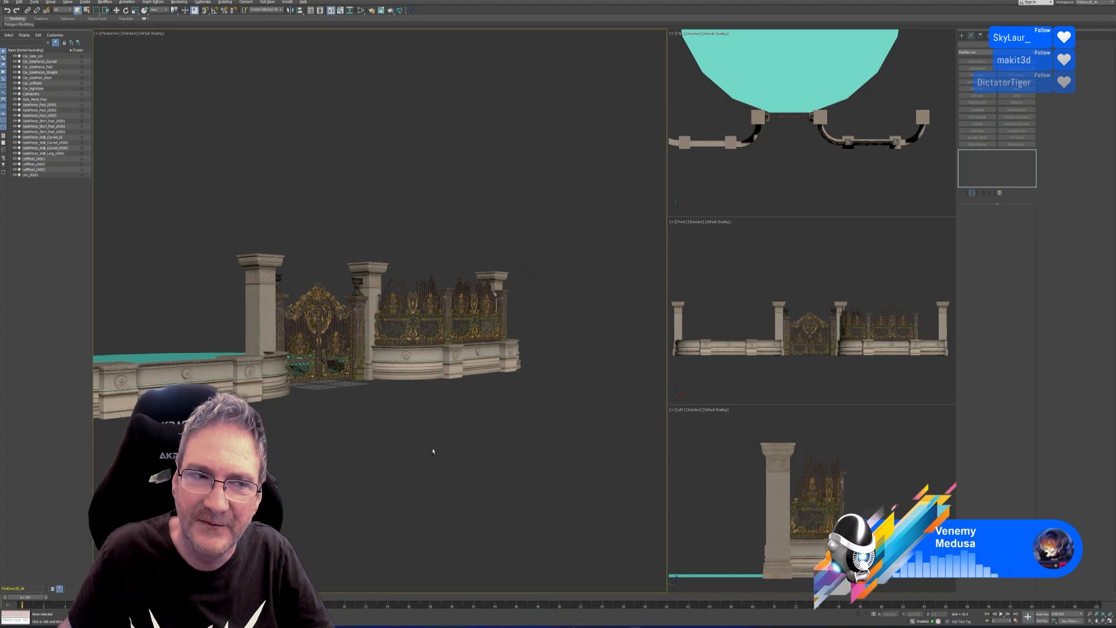
{"action": "scroll", "coordinate": [480, 403], "scroll_direction": "up", "scroll_amount": 2}
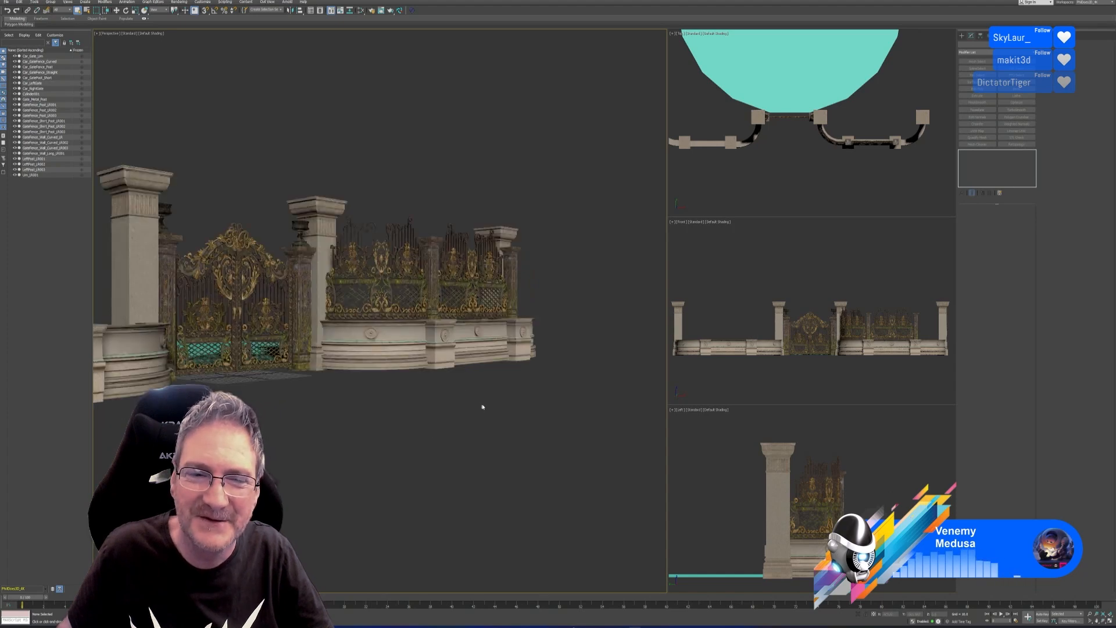
{"action": "middle_click_drag", "start_coordinate": [468, 406], "coordinate": [463, 499], "text": "alt"}
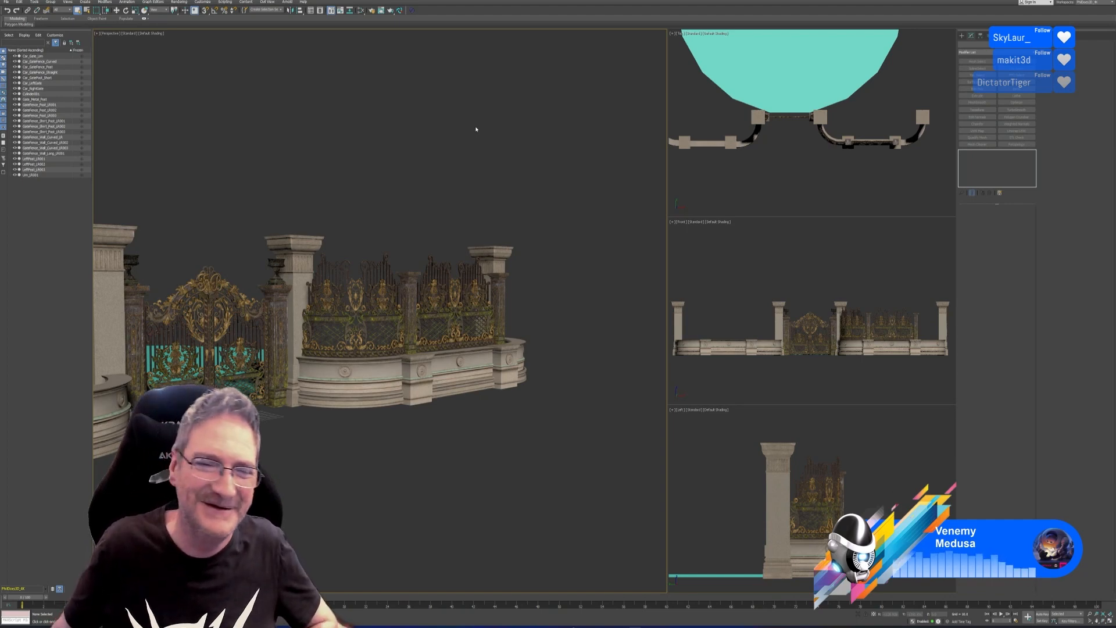
{"action": "middle_click_drag", "start_coordinate": [454, 163], "coordinate": [507, 165]}
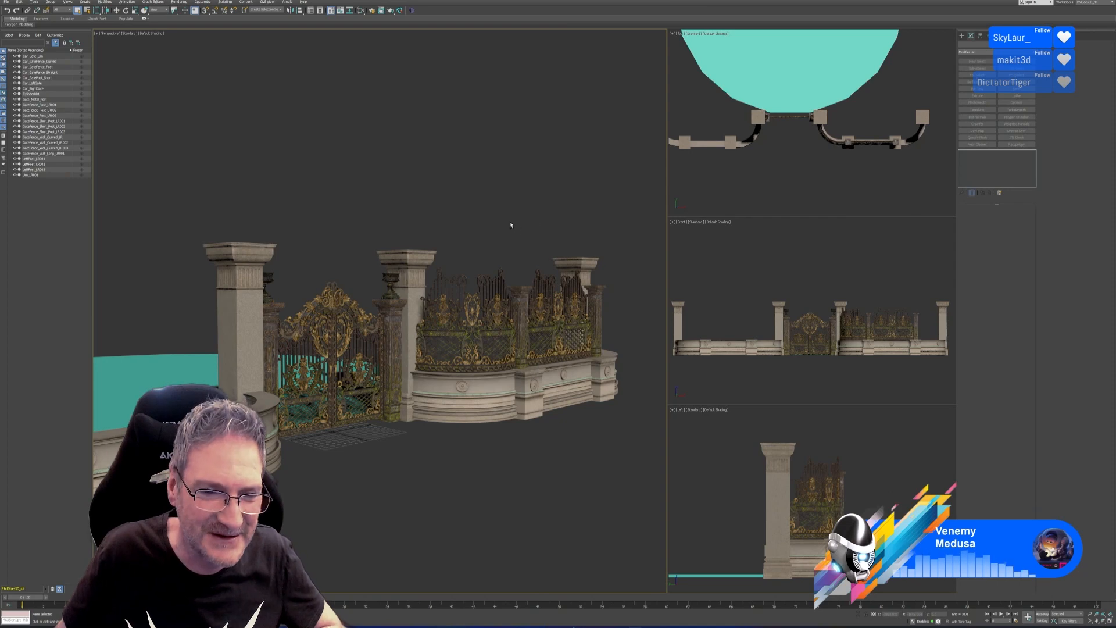
{"action": "middle_click_drag", "start_coordinate": [511, 226], "coordinate": [463, 204], "text": "alt"}
{"action": "mouse_move", "coordinate": [436, 419]}
{"action": "middle_mouse_down", "text": "alt"}
{"action": "mouse_move", "coordinate": [465, 419]}
{"action": "mouse_move", "coordinate": [451, 418]}
{"action": "middle_mouse_up", "text": "alt"}
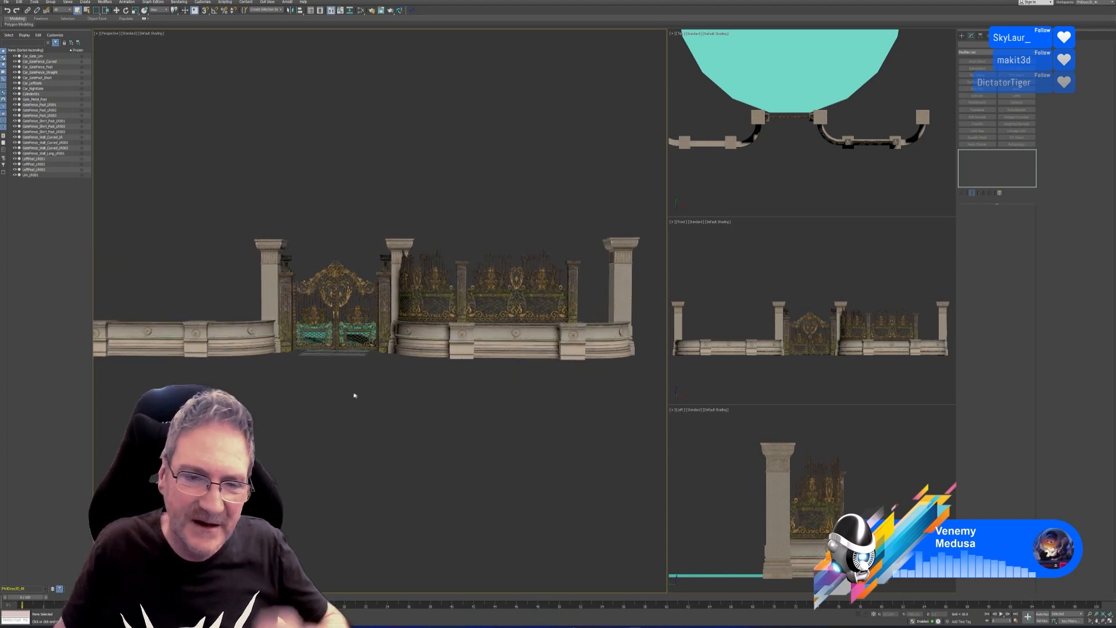
{"action": "left_click", "coordinate": [356, 308]}
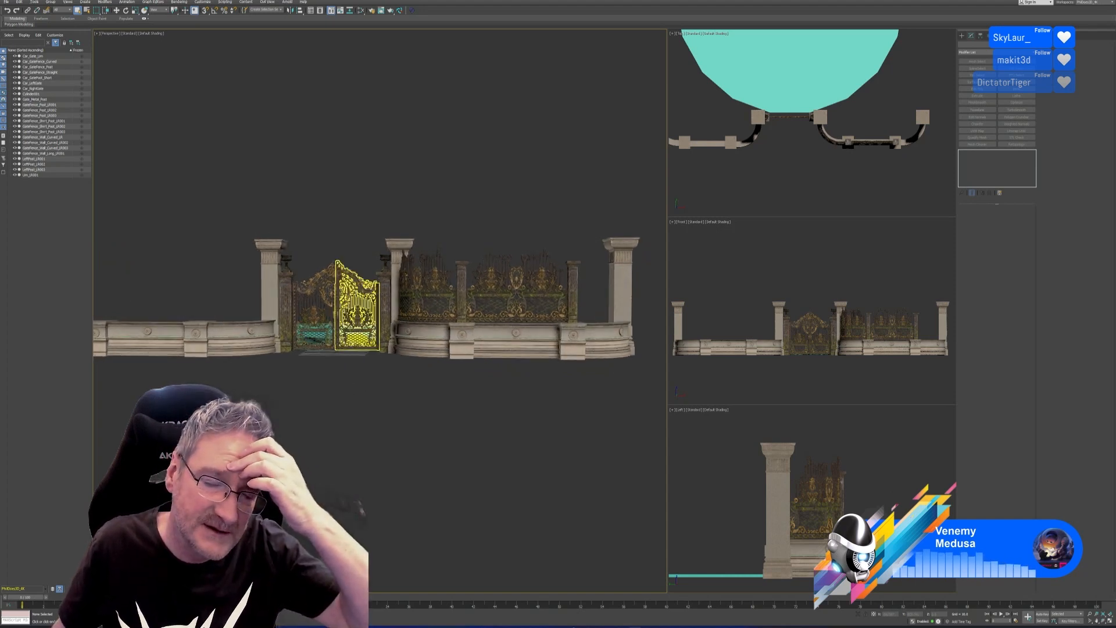
{"action": "left_click", "coordinate": [406, 391]}
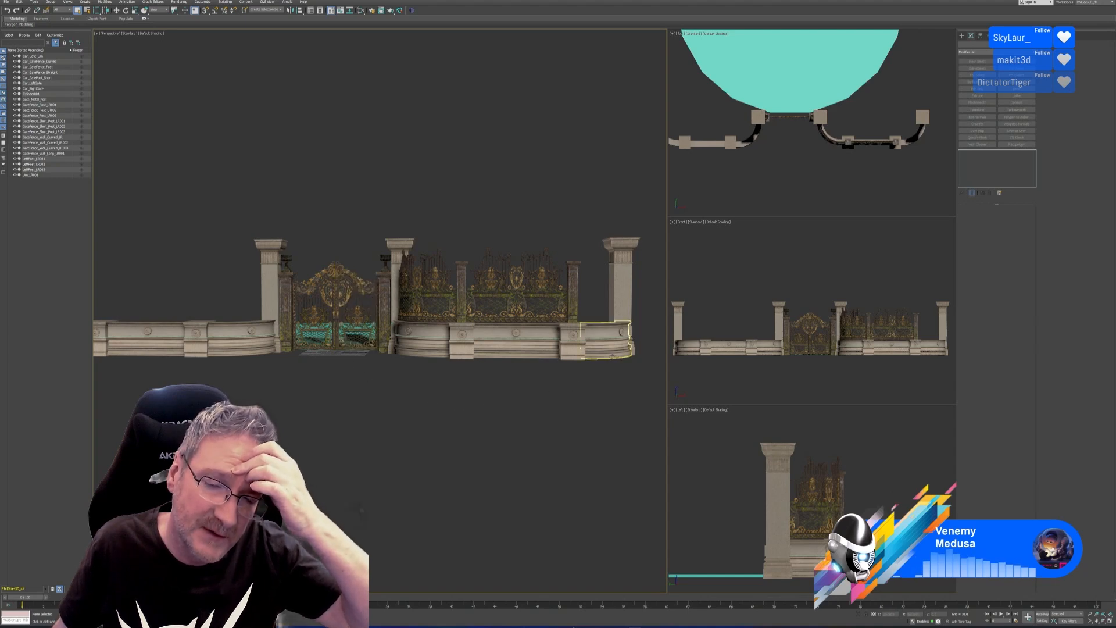
{"action": "left_click", "coordinate": [514, 346]}
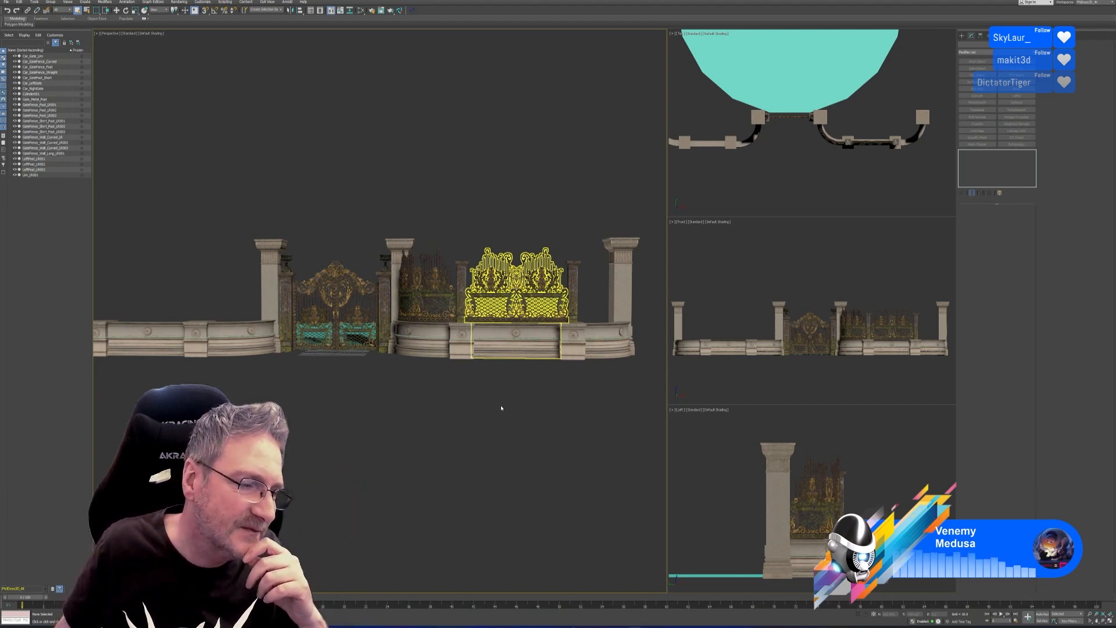
{"action": "left_click", "coordinate": [424, 404]}
{"action": "middle_click_drag", "start_coordinate": [413, 381], "coordinate": [405, 398]}
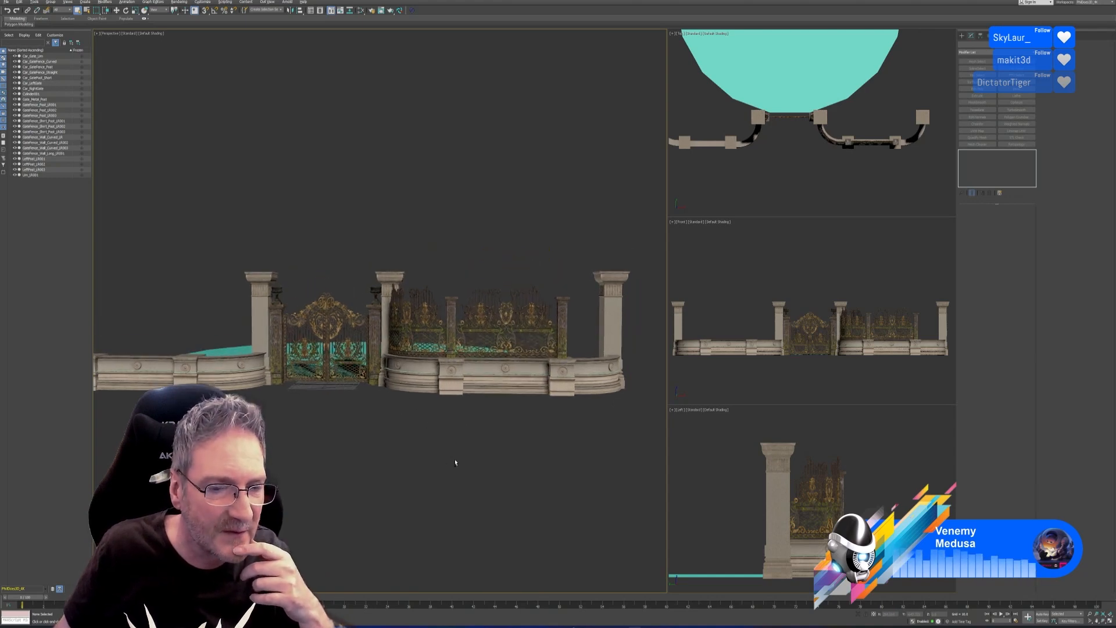
- Inspect the gate and fence layout against the turquoise ground disc from raised and low viewpoints, overall and close up
{"action": "middle_click_drag", "start_coordinate": [456, 463], "coordinate": [445, 470], "text": "alt"}
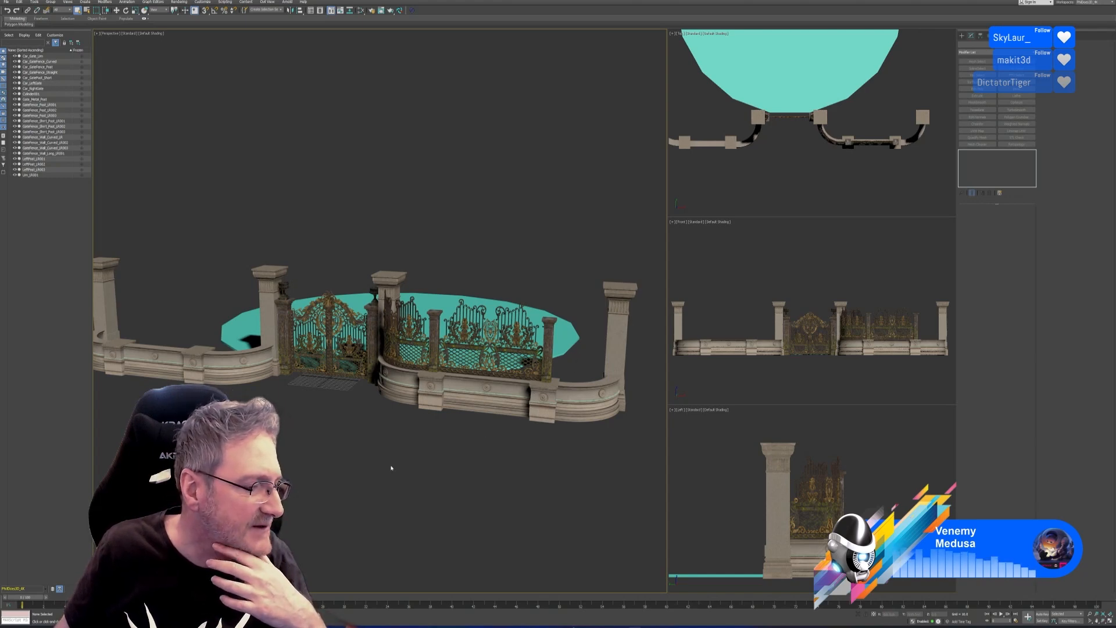
{"action": "middle_click_drag", "start_coordinate": [382, 440], "coordinate": [402, 481]}
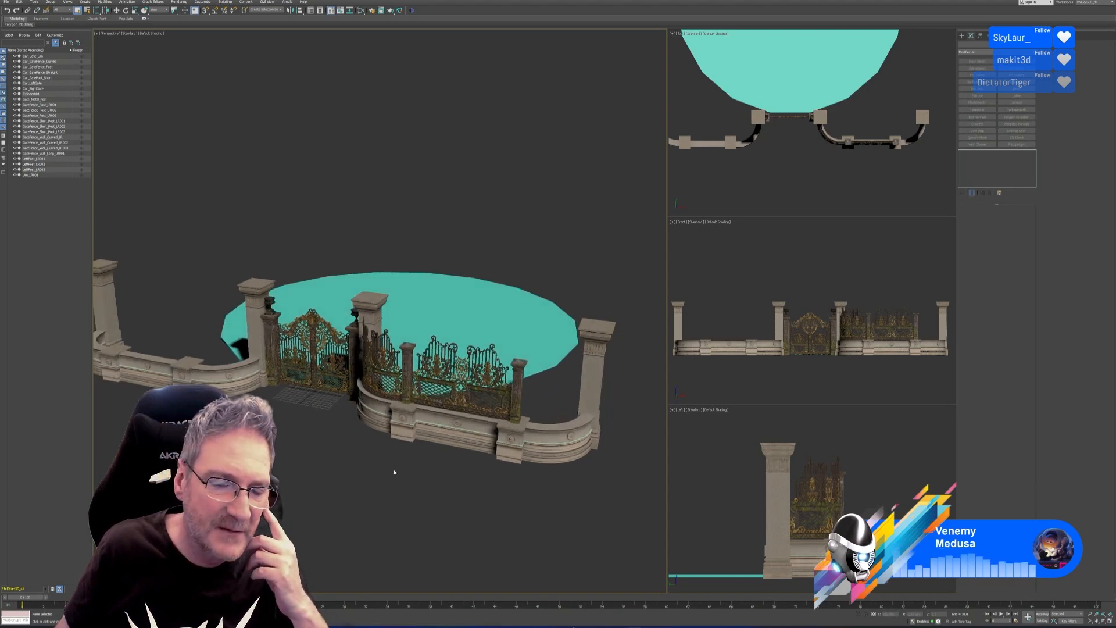
{"action": "middle_click_drag", "start_coordinate": [348, 449], "coordinate": [356, 464]}
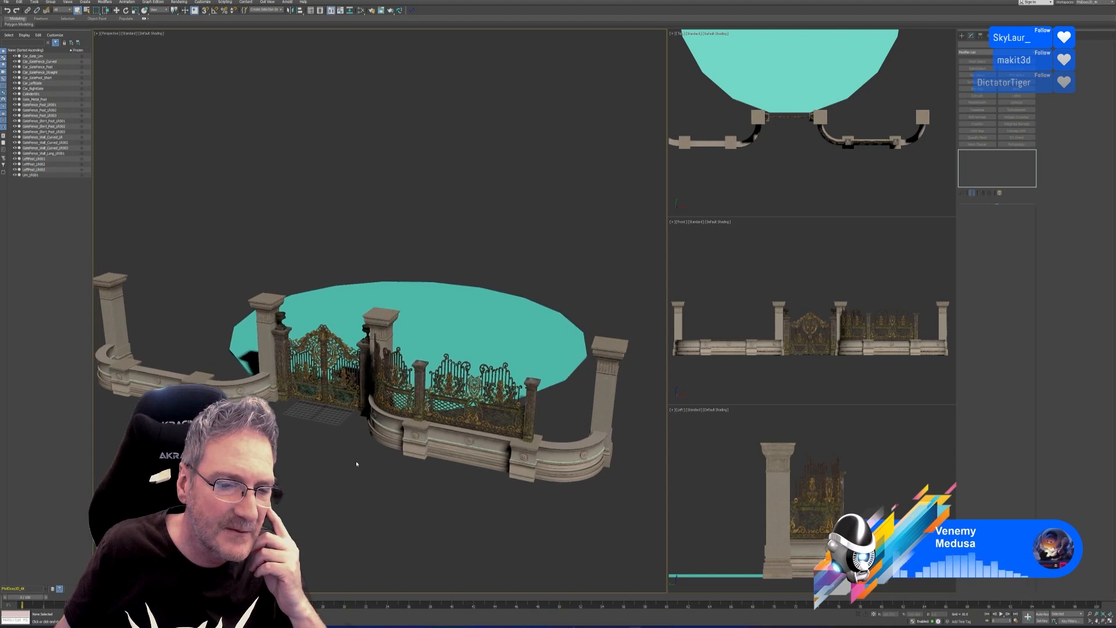
{"action": "scroll", "coordinate": [357, 463], "scroll_direction": "down", "scroll_amount": 3}
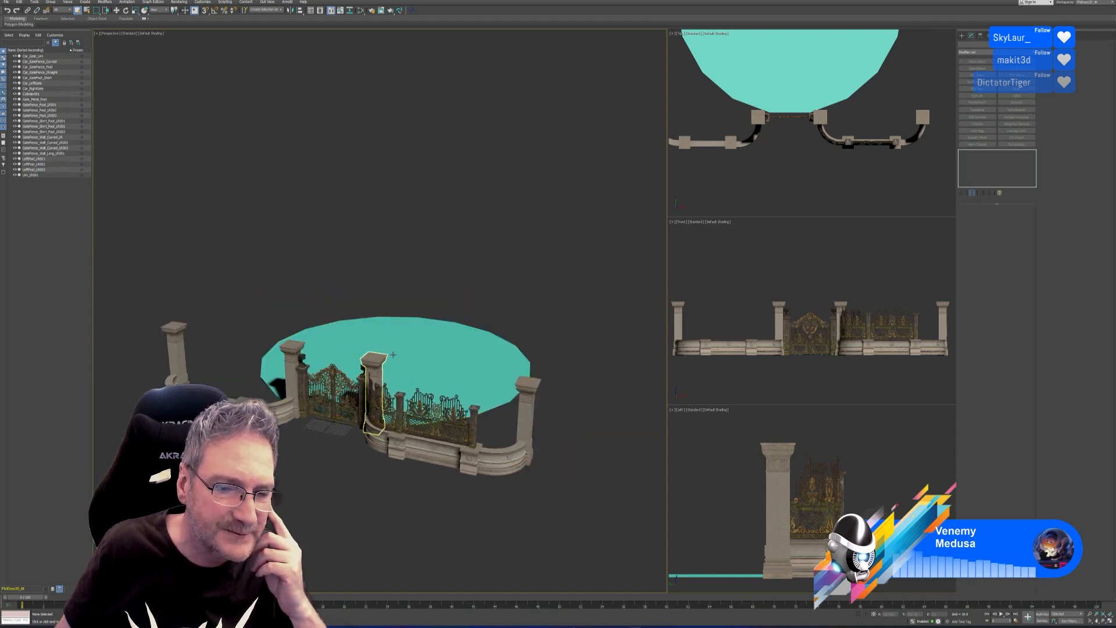
{"action": "middle_click_drag", "start_coordinate": [459, 303], "coordinate": [478, 327]}
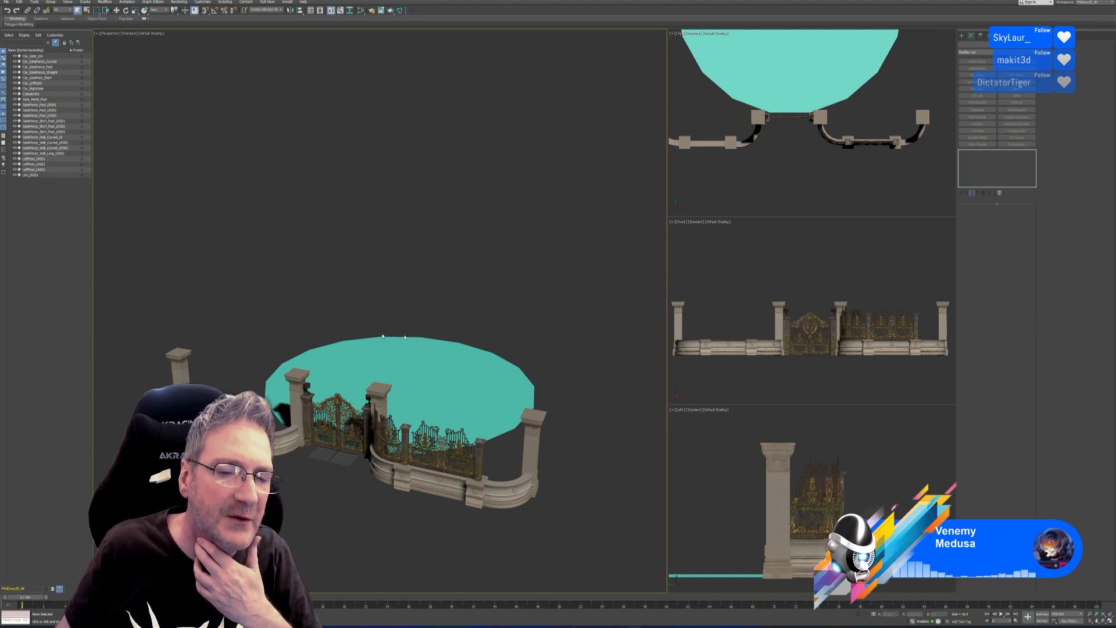
{"action": "left_click", "coordinate": [498, 359]}
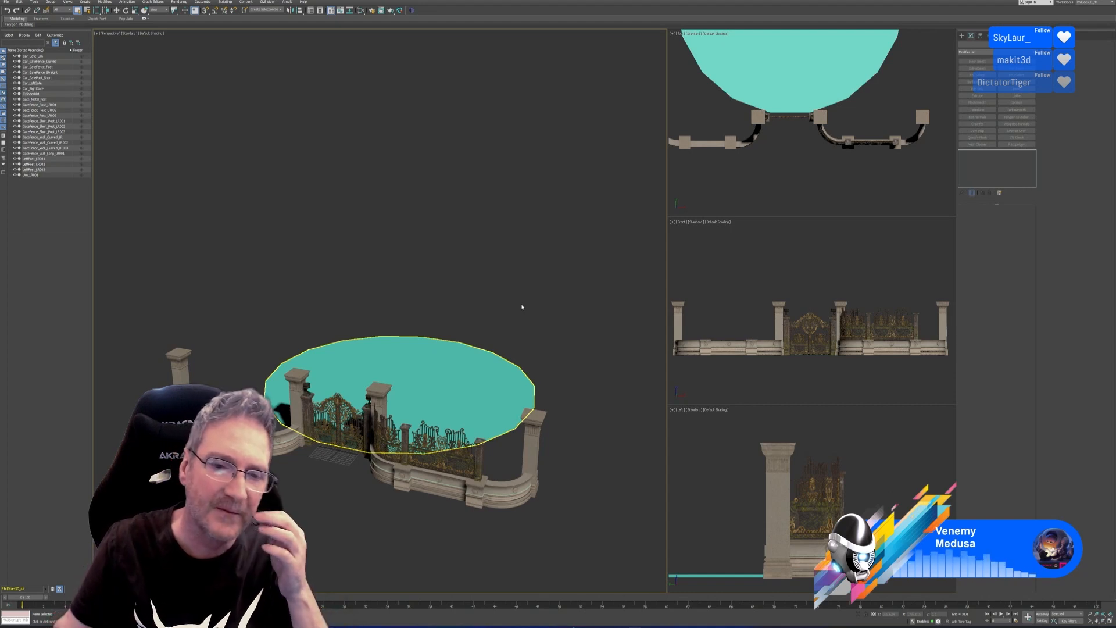
{"action": "middle_click_drag", "start_coordinate": [403, 283], "coordinate": [401, 235], "text": "alt"}
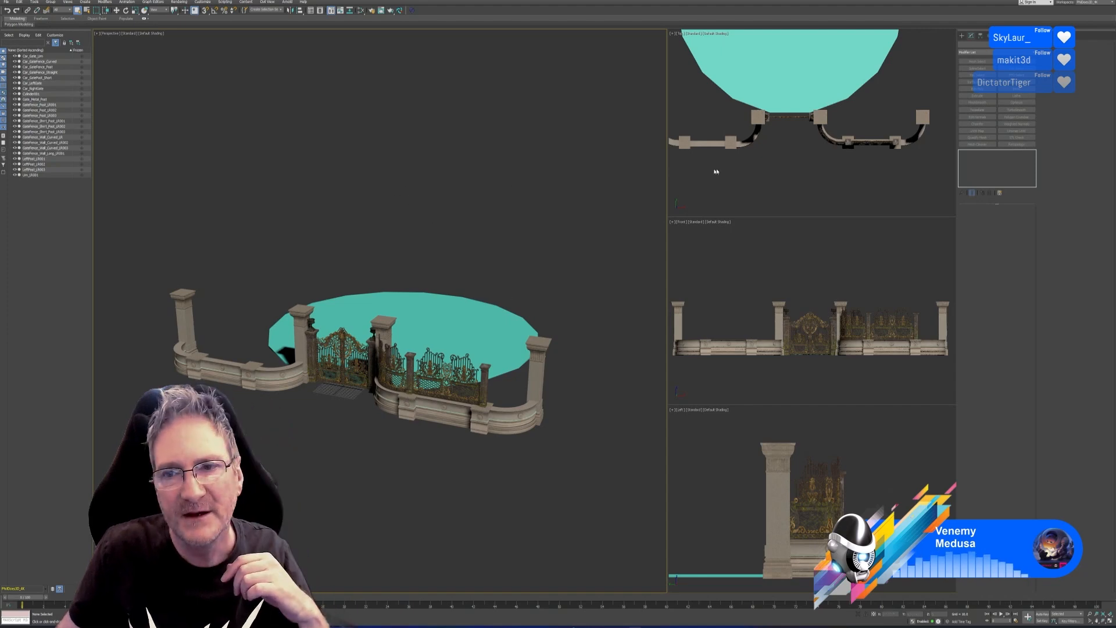
{"action": "scroll", "coordinate": [328, 266], "scroll_direction": "up", "scroll_amount": 3}
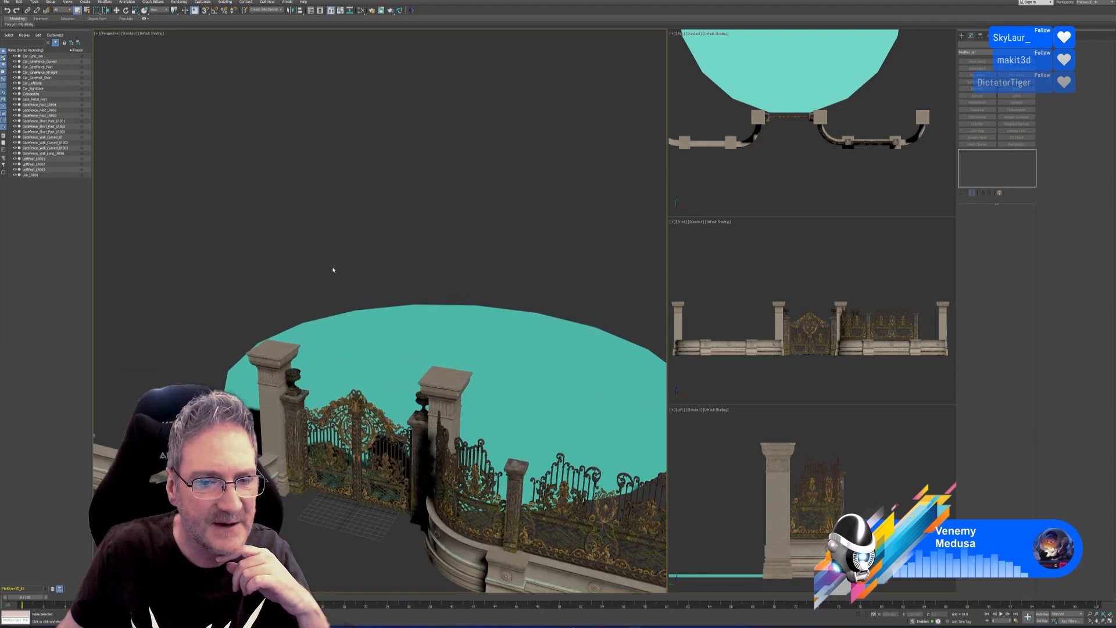
{"action": "middle_click_drag", "start_coordinate": [332, 267], "coordinate": [297, 200]}
- Open the scene file Nouveau_Entry.max from the Nouveau_Entry model folder
{"action": "left_click", "coordinate": [6, 2]}
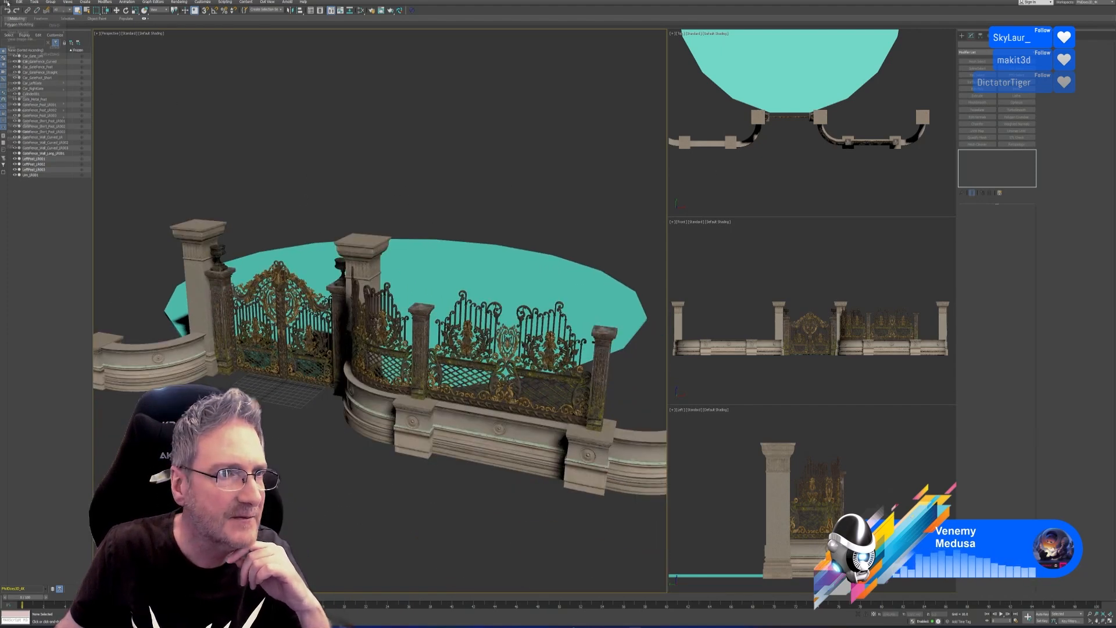
{"action": "left_click", "coordinate": [23, 45]}
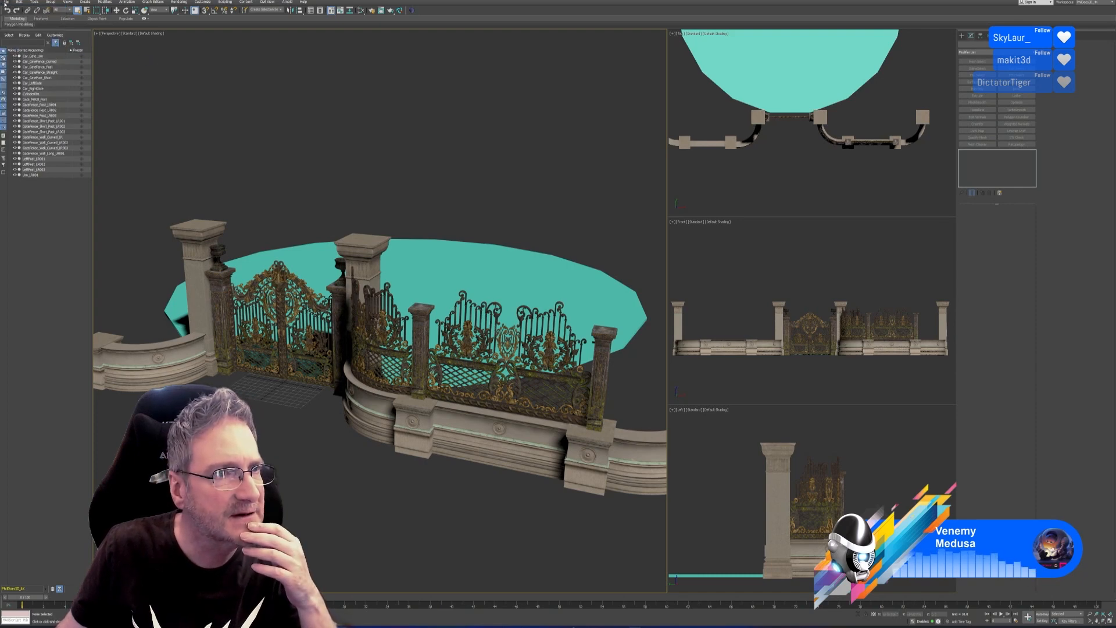
{"action": "left_click", "coordinate": [6, 2]}
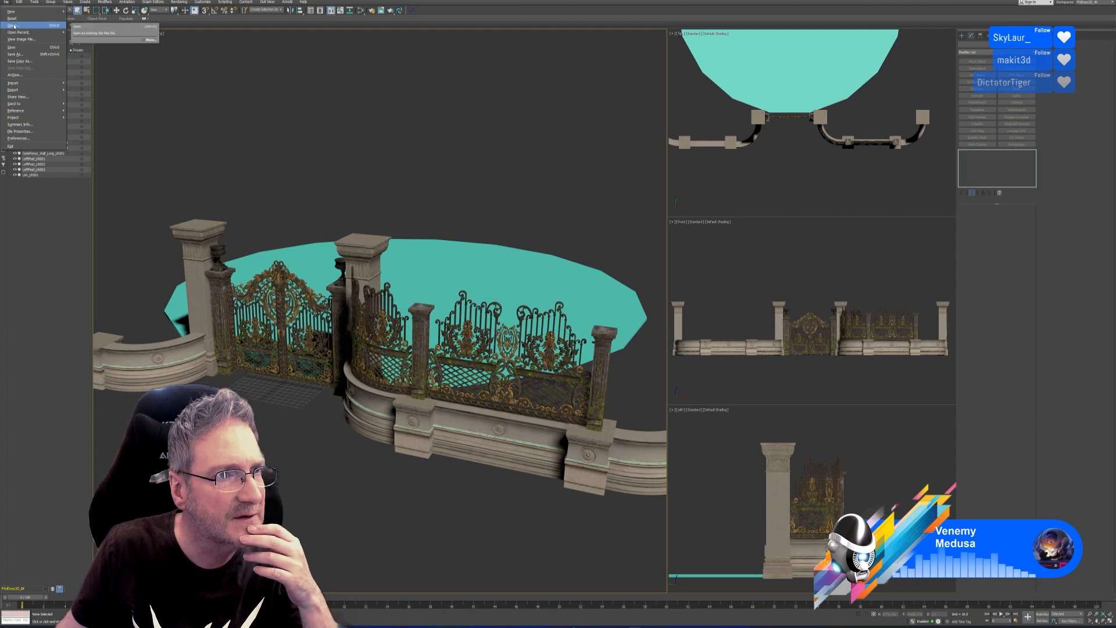
{"action": "left_click", "coordinate": [11, 26]}
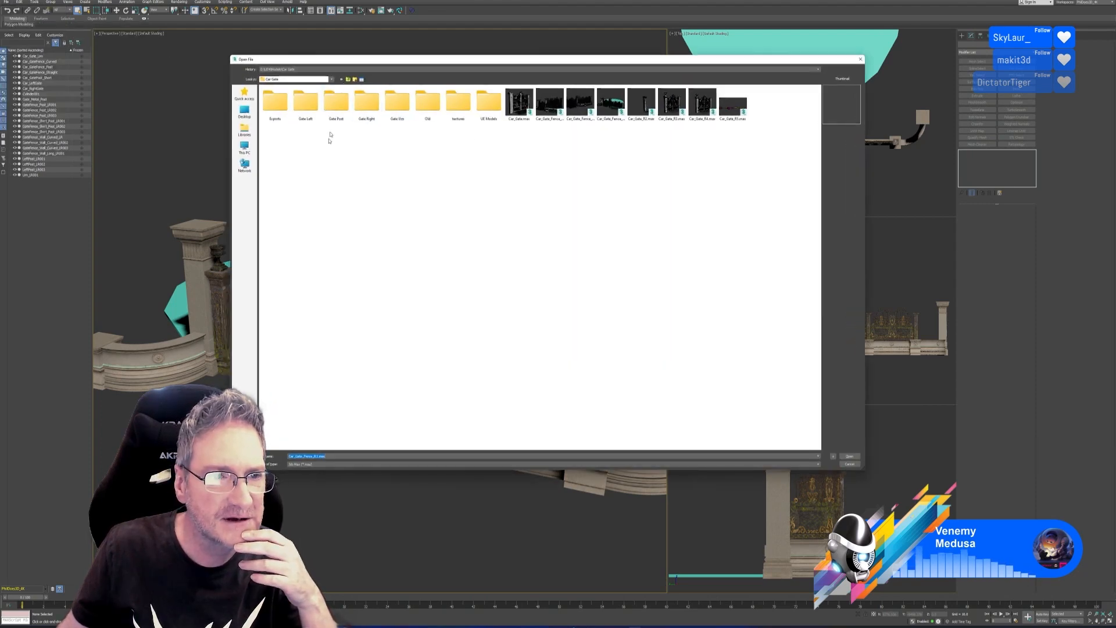
{"action": "left_click", "coordinate": [244, 148]}
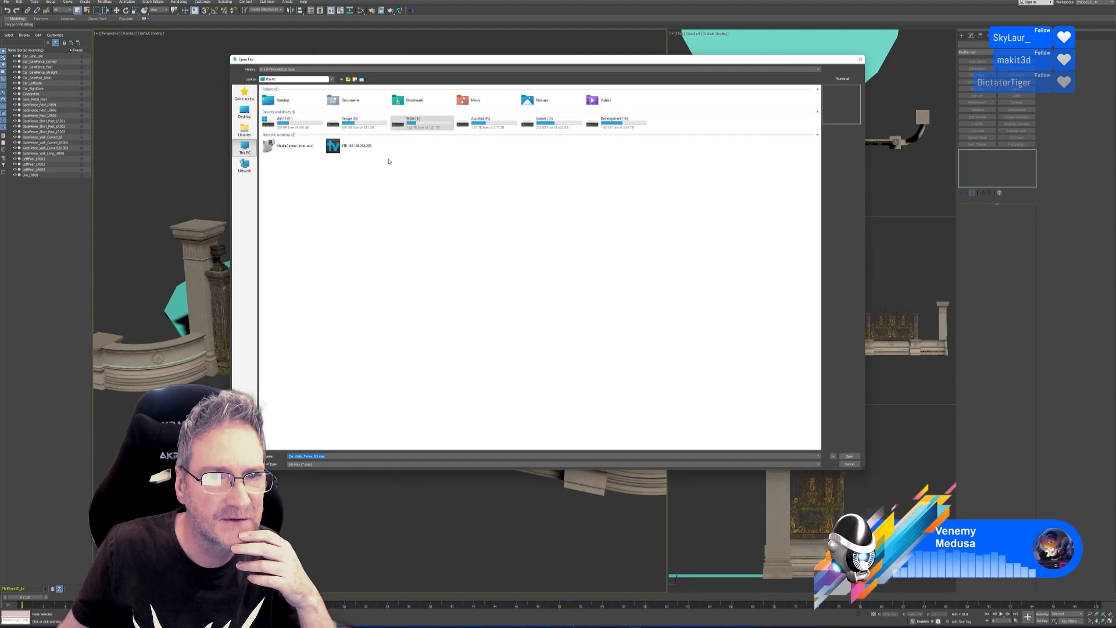
{"action": "double_click", "coordinate": [414, 122]}
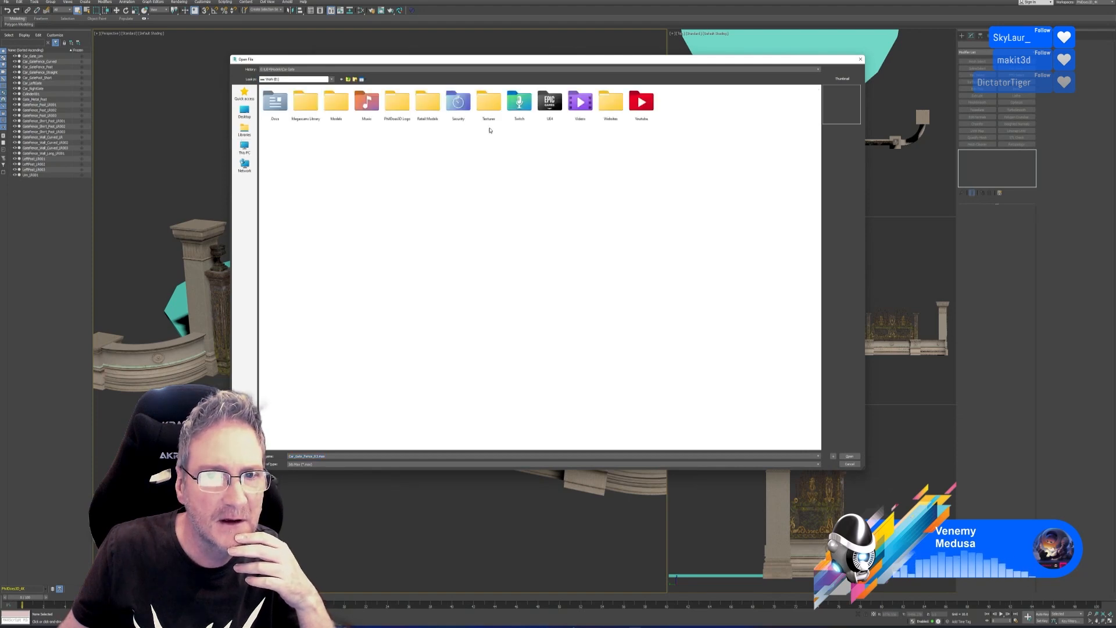
{"action": "double_click", "coordinate": [429, 107]}
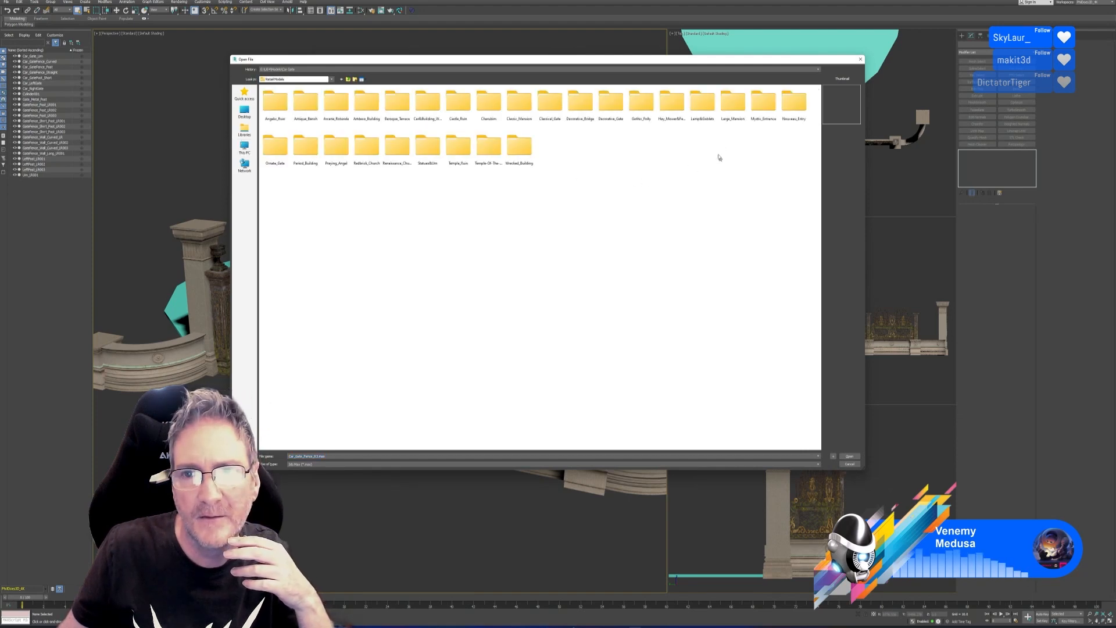
{"action": "double_click", "coordinate": [792, 104]}
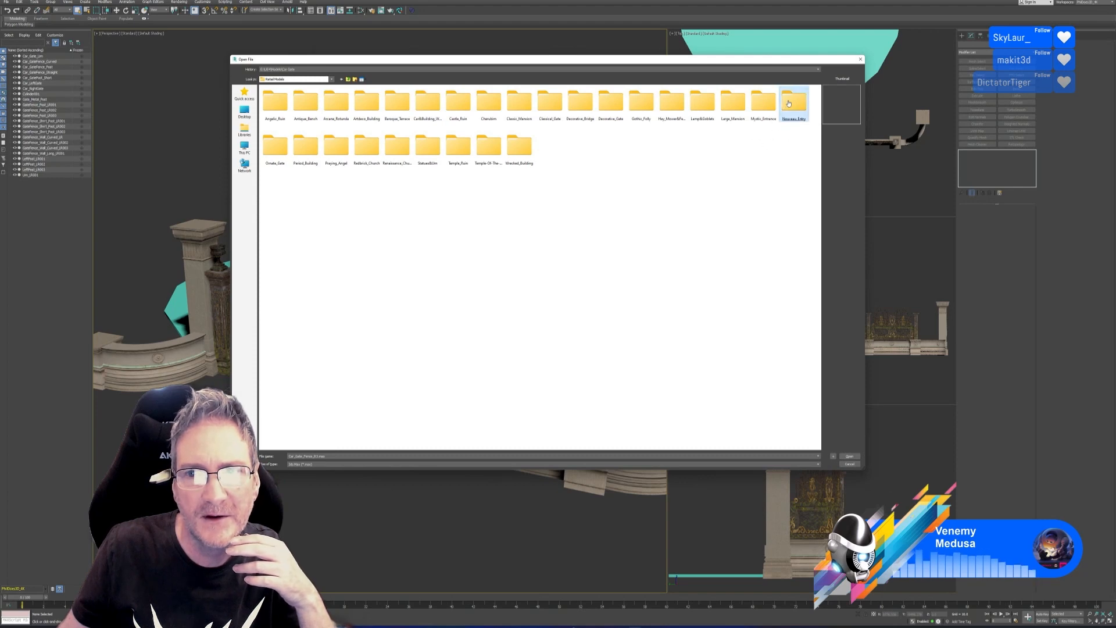
{"action": "double_click", "coordinate": [276, 108]}
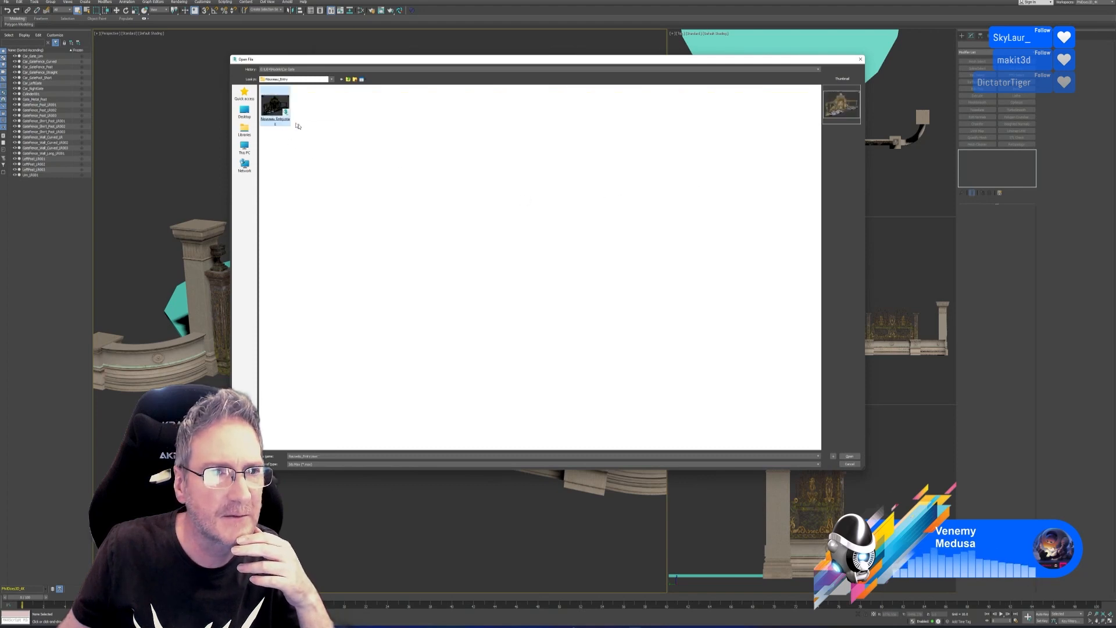
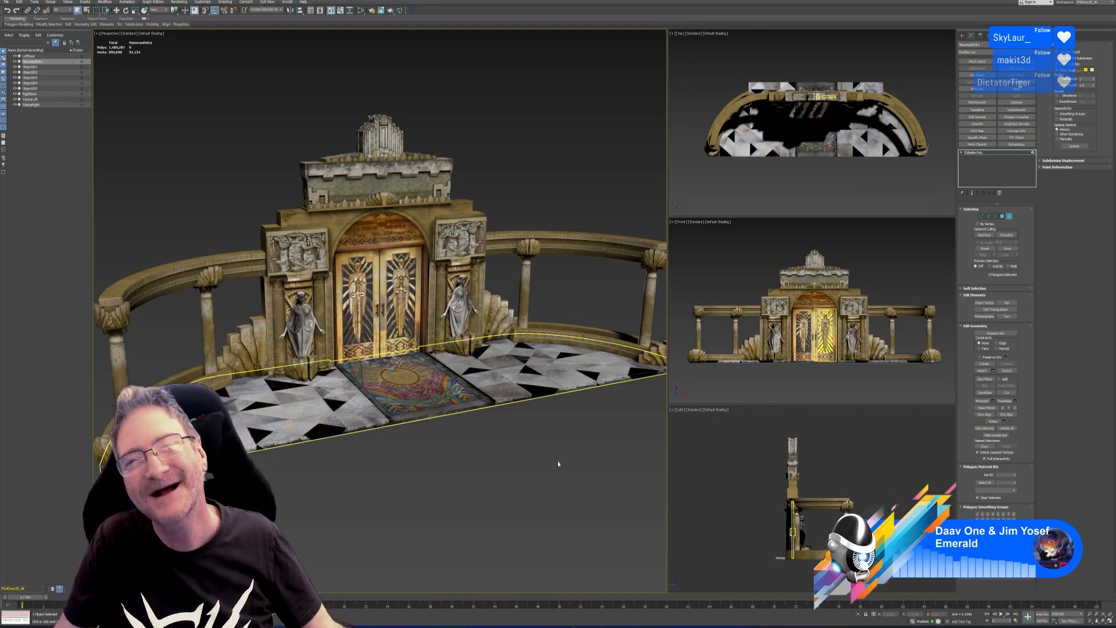
- Examine the entrance model's golden doors, flanking statues, colonnade and mosaic floor, both close up and as a whole
{"action": "mouse_move", "coordinate": [489, 445]}
{"action": "middle_mouse_down", "text": "alt"}
{"action": "mouse_move", "coordinate": [476, 448]}
{"action": "mouse_move", "coordinate": [506, 441]}
{"action": "mouse_move", "coordinate": [422, 420]}
{"action": "mouse_move", "coordinate": [479, 451]}
{"action": "mouse_move", "coordinate": [480, 419]}
{"action": "mouse_move", "coordinate": [481, 433]}
{"action": "middle_mouse_up", "text": "alt"}
{"action": "scroll", "coordinate": [380, 311], "scroll_direction": "up", "scroll_amount": 3}
{"action": "scroll", "coordinate": [481, 421], "scroll_direction": "down", "scroll_amount": 2}
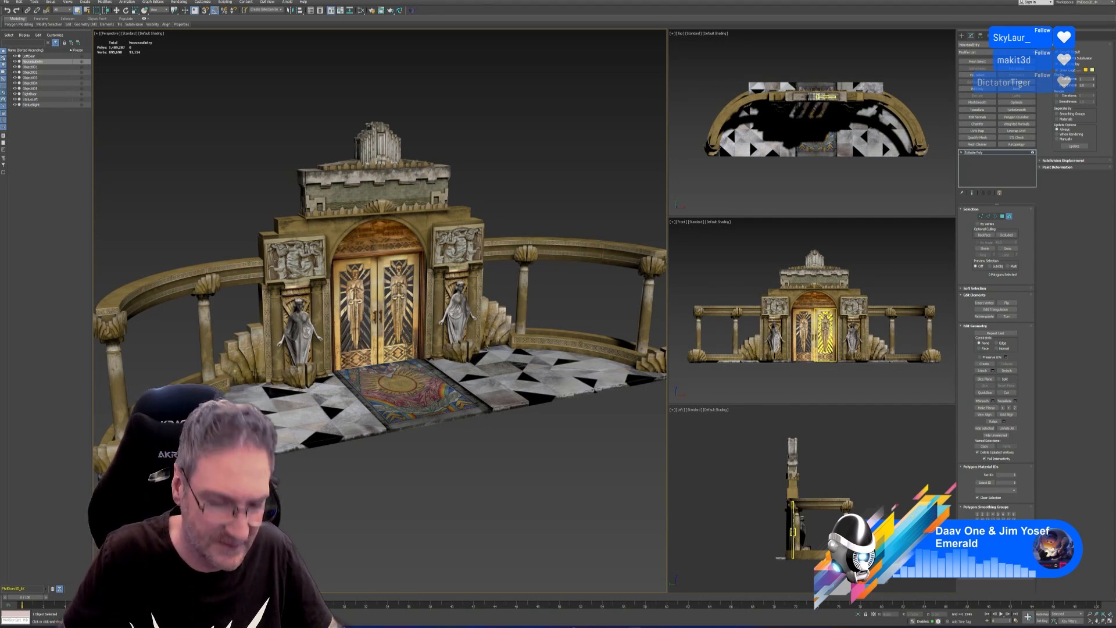
{"action": "scroll", "coordinate": [483, 436], "scroll_direction": "up", "scroll_amount": 2}
{"action": "middle_click_drag", "start_coordinate": [497, 472], "coordinate": [454, 467], "text": "alt"}
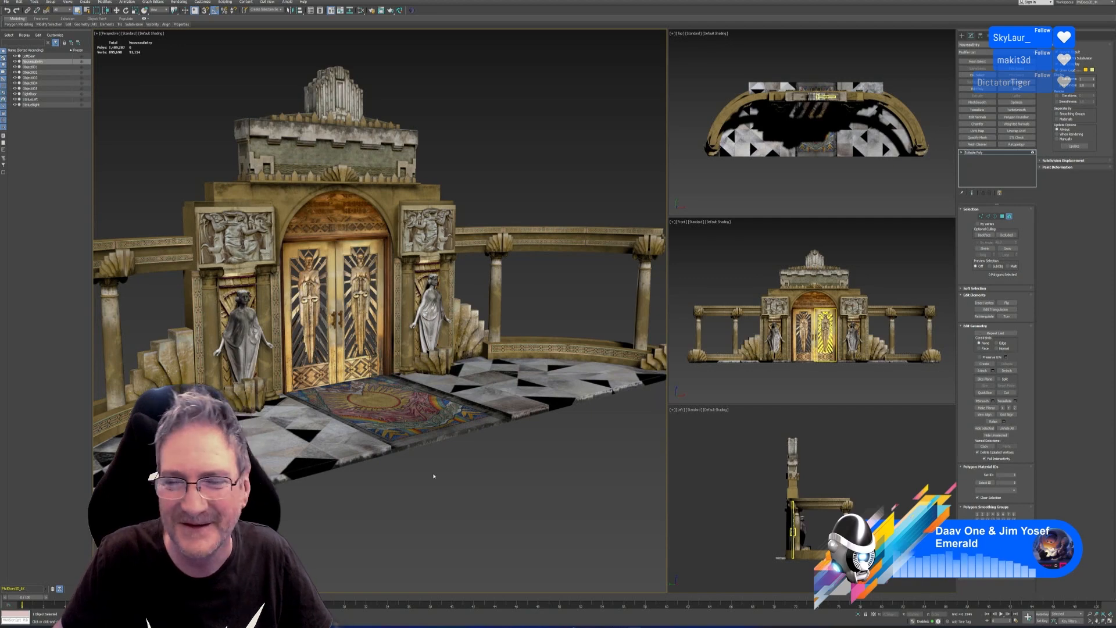
{"action": "scroll", "coordinate": [293, 347], "scroll_direction": "up", "scroll_amount": 5}
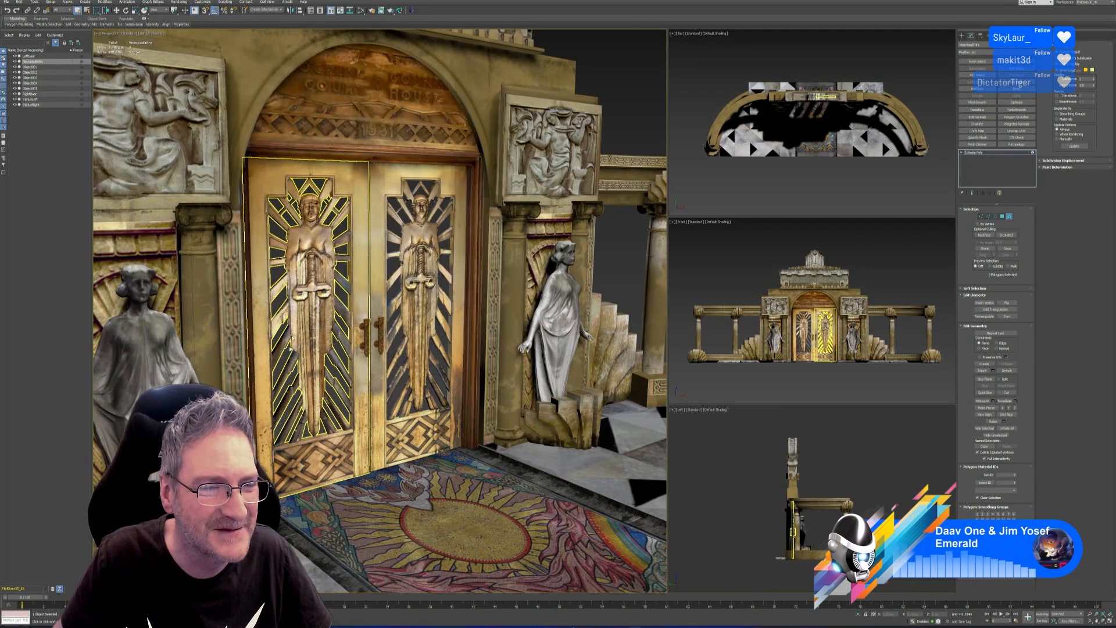
{"action": "scroll", "coordinate": [289, 348], "scroll_direction": "down", "scroll_amount": 8}
{"action": "scroll", "coordinate": [295, 360], "scroll_direction": "up", "scroll_amount": 2}
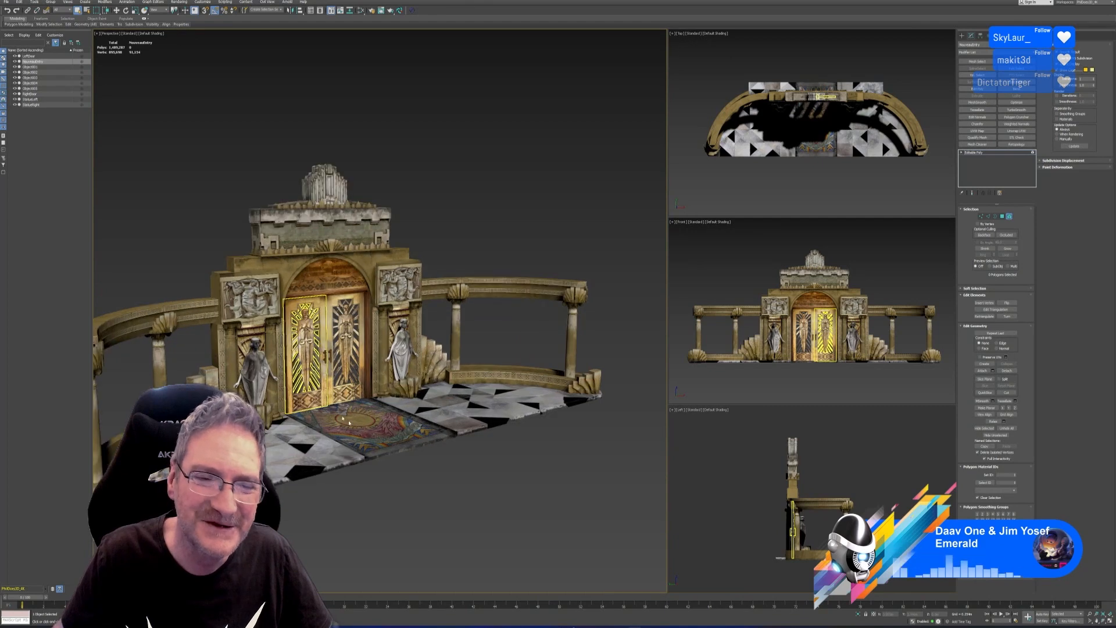
{"action": "middle_click_drag", "start_coordinate": [488, 512], "coordinate": [517, 481]}
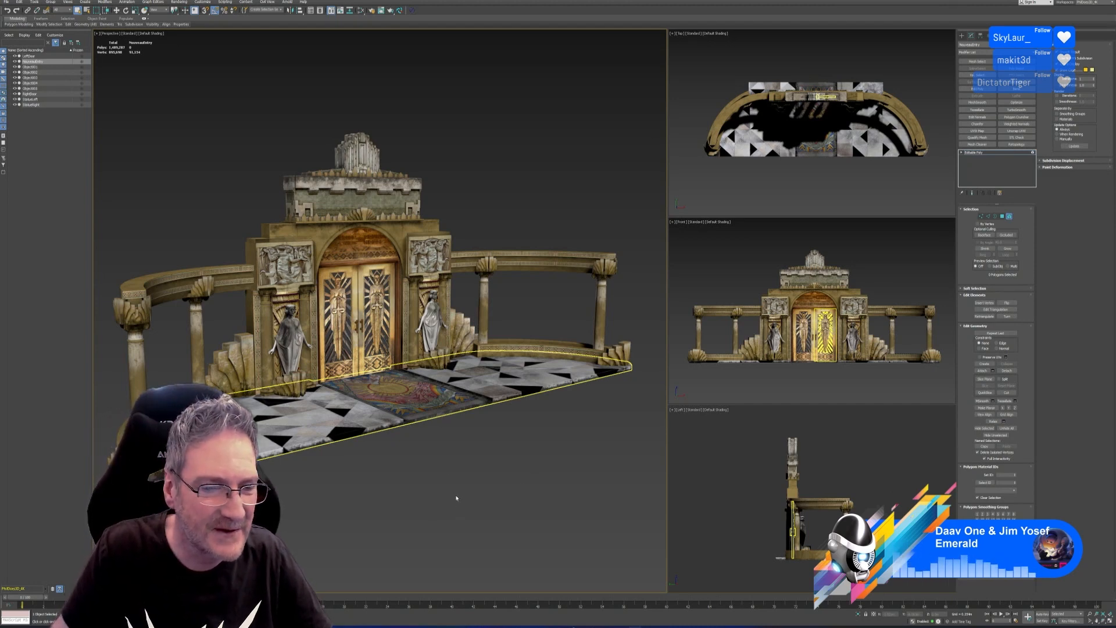
{"action": "middle_click_drag", "start_coordinate": [456, 497], "coordinate": [456, 491], "text": "alt"}
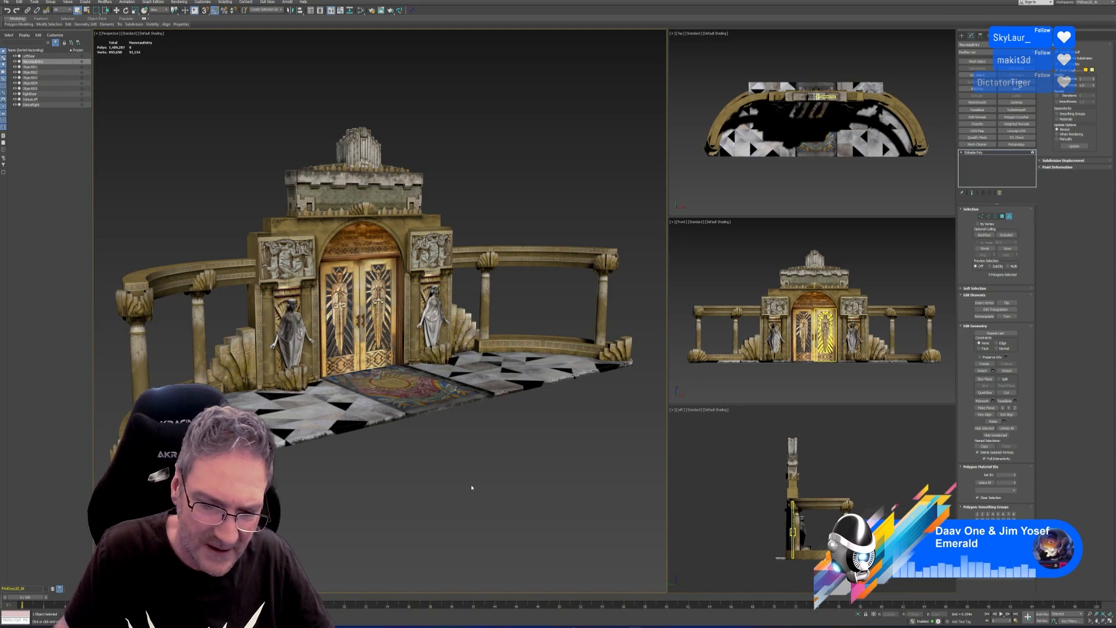
- Switch to the Windows Event Viewer, check the Administrative Events log and close it
{"action": "right_click", "coordinate": [482, 626]}
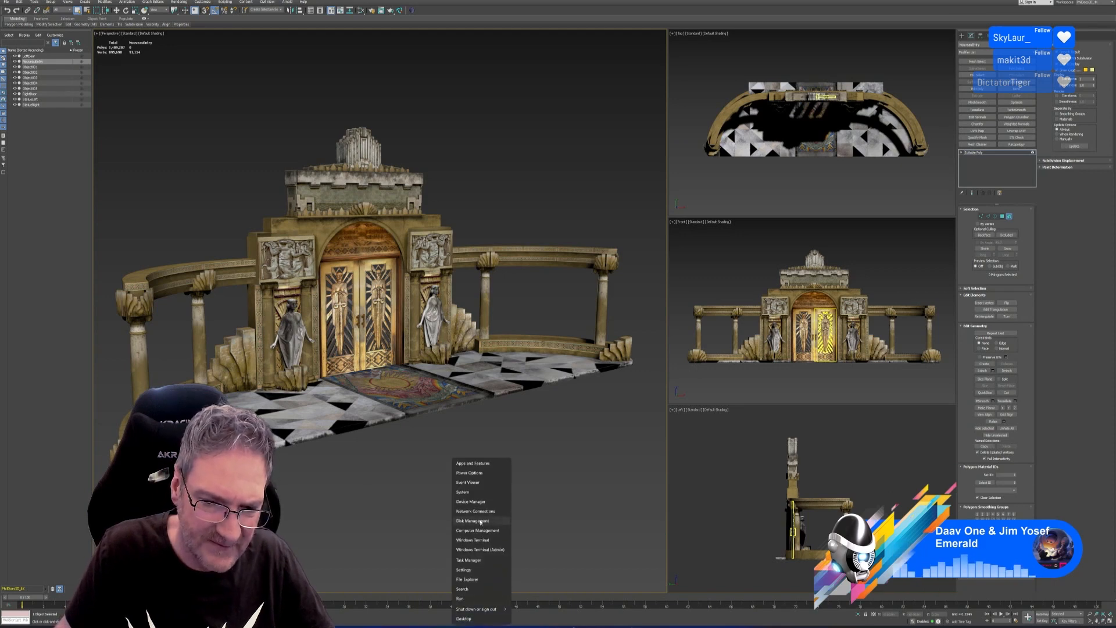
{"action": "left_click", "coordinate": [469, 482]}
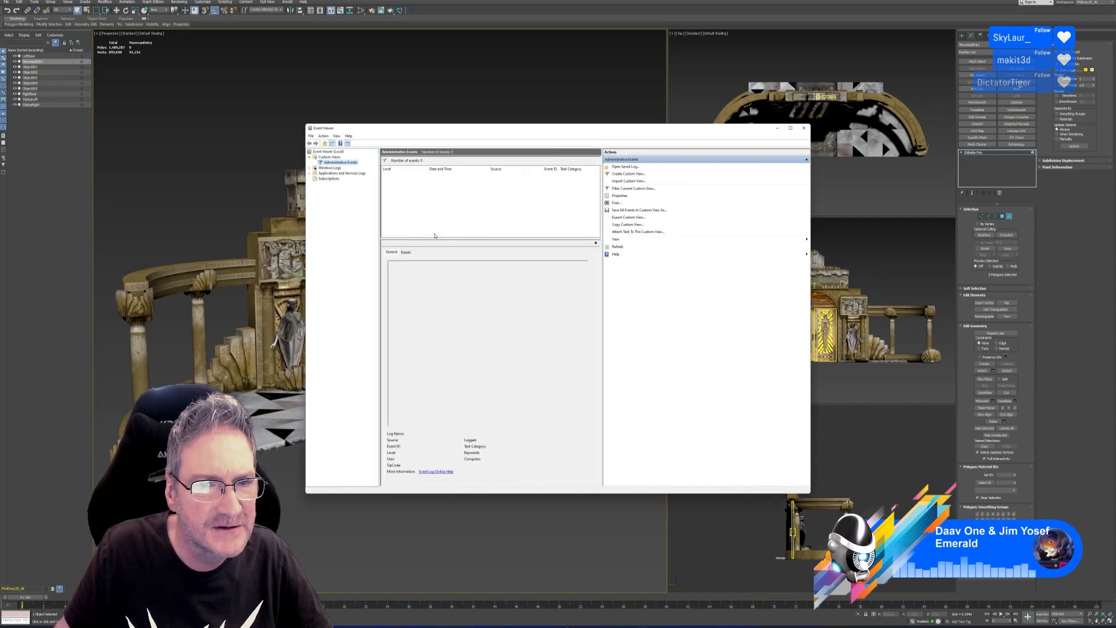
{"action": "left_click", "coordinate": [804, 128]}
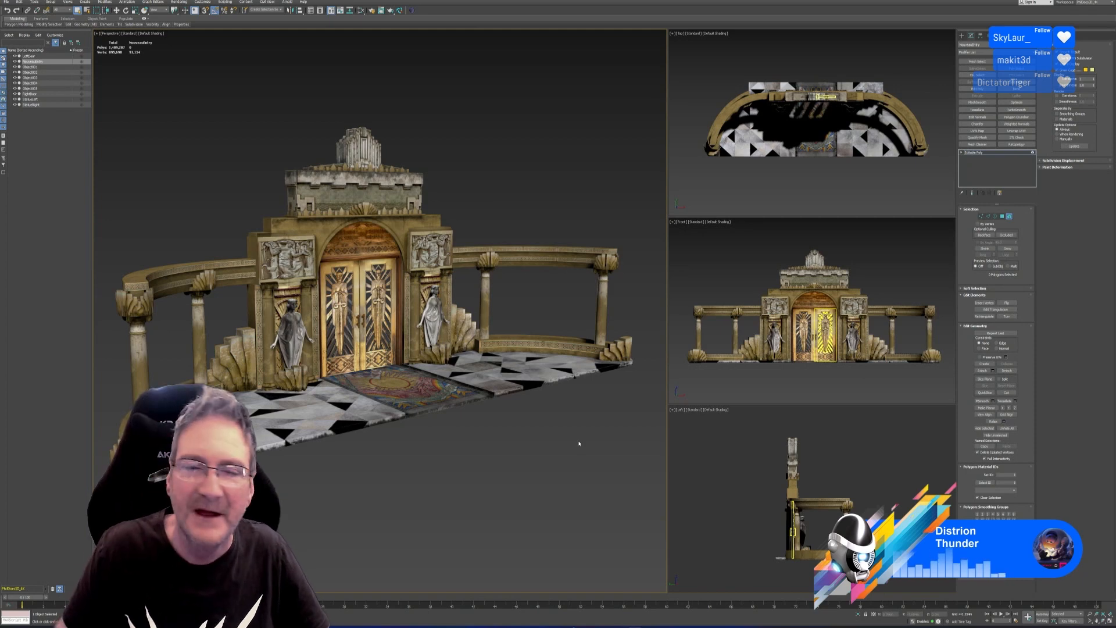
- Review the whole entrance model frontally, from both sides and from above, including its stepped crown and curved balustrades
{"action": "scroll", "coordinate": [385, 321], "scroll_direction": "up", "scroll_amount": 2}
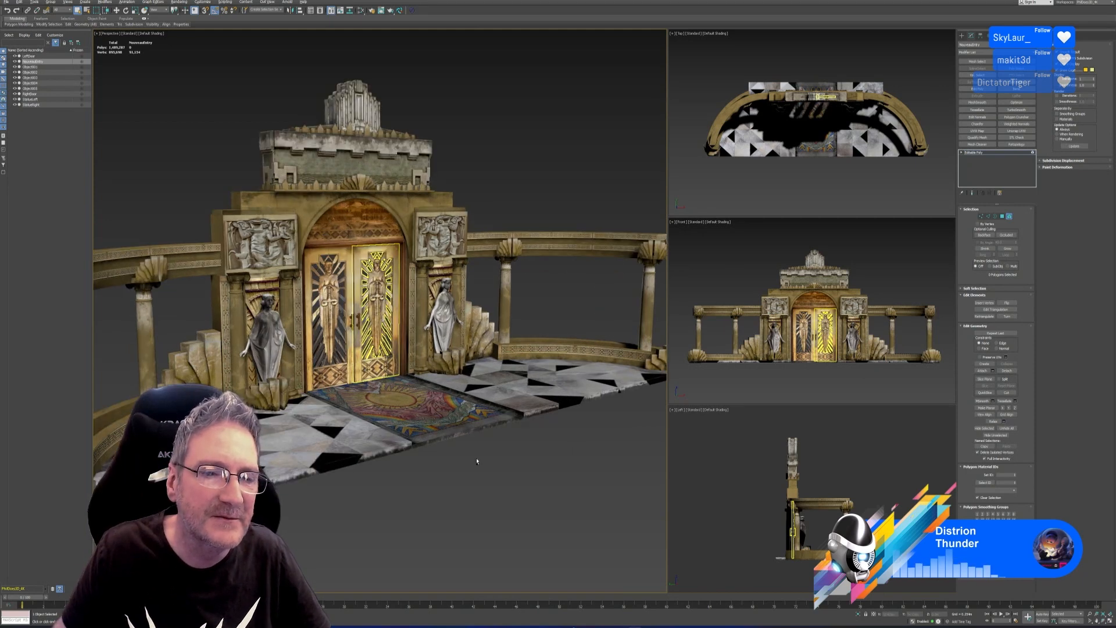
{"action": "middle_click_drag", "start_coordinate": [475, 474], "coordinate": [456, 474], "text": "alt"}
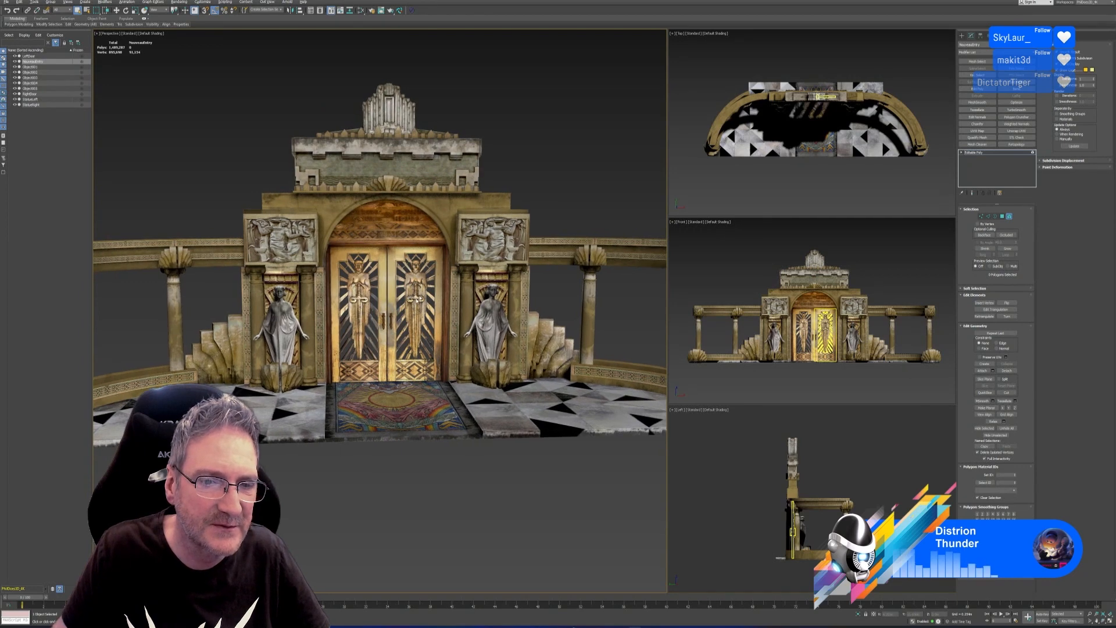
{"action": "scroll", "coordinate": [417, 298], "scroll_direction": "up", "scroll_amount": 2}
{"action": "middle_click_drag", "start_coordinate": [409, 517], "coordinate": [405, 507]}
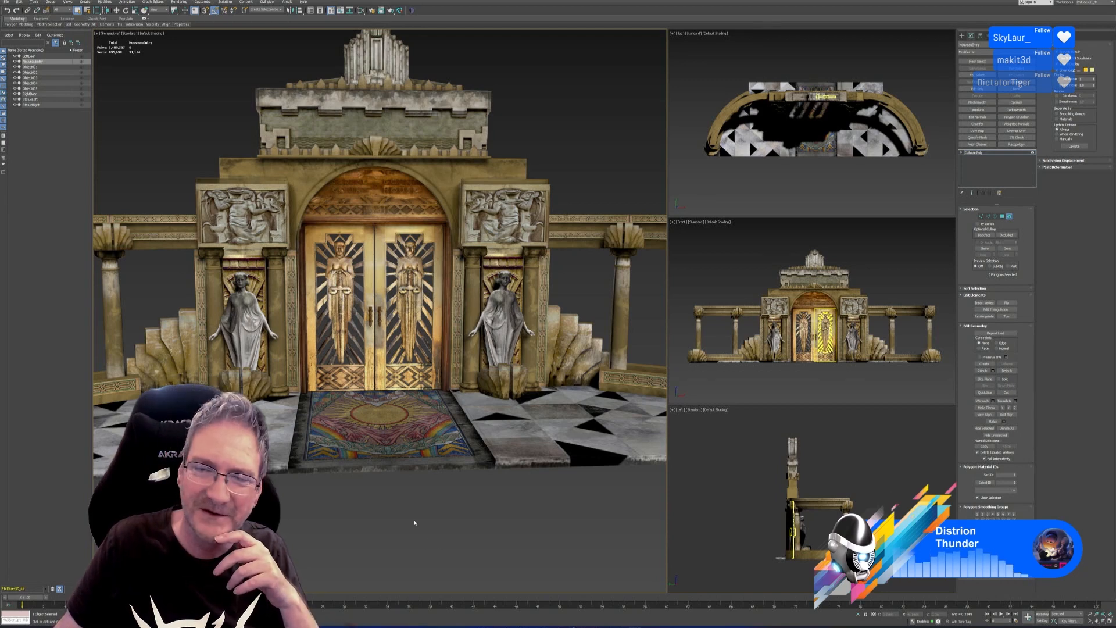
{"action": "scroll", "coordinate": [414, 522], "scroll_direction": "down", "scroll_amount": 2}
{"action": "middle_click_drag", "start_coordinate": [427, 525], "coordinate": [440, 492]}
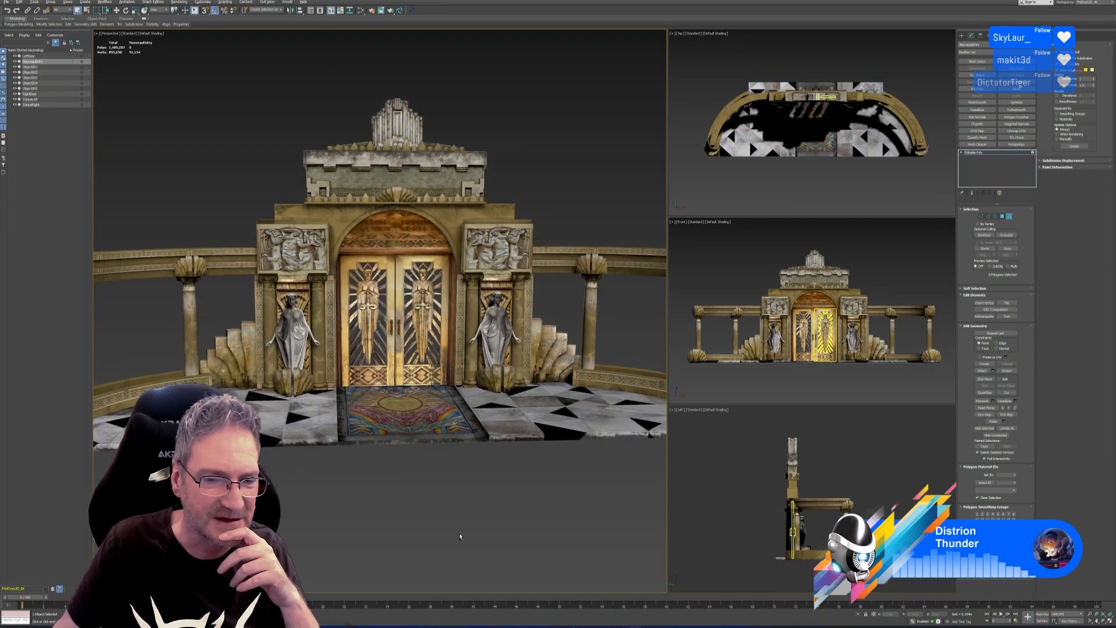
{"action": "middle_click_drag", "start_coordinate": [459, 536], "coordinate": [452, 518], "text": "alt"}
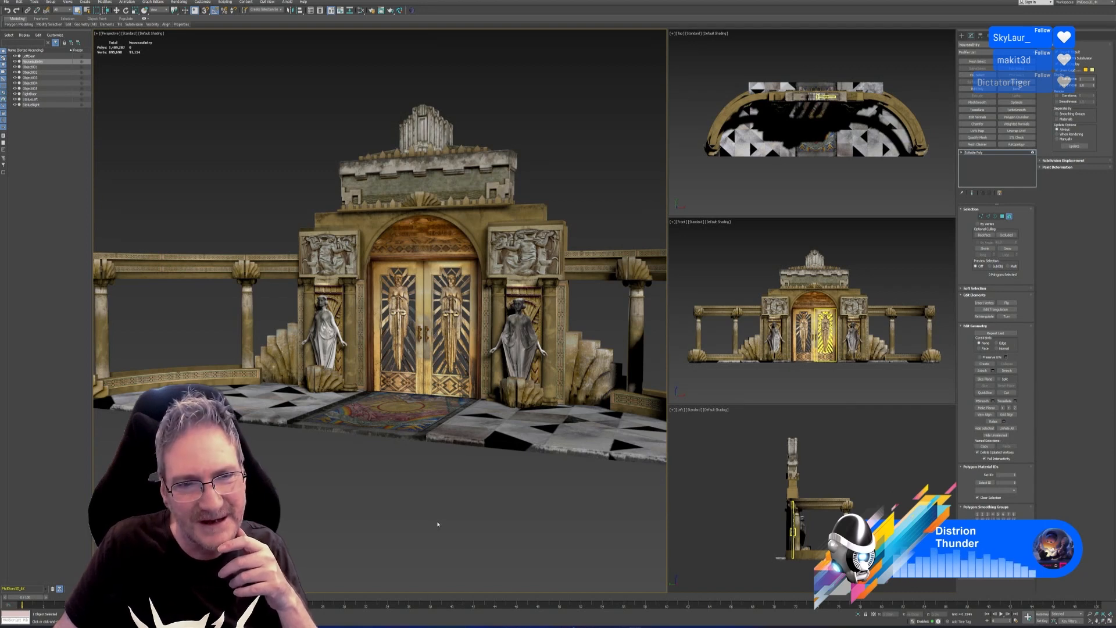
{"action": "mouse_move", "coordinate": [398, 523]}
{"action": "middle_mouse_down", "text": "alt"}
{"action": "mouse_move", "coordinate": [368, 523]}
{"action": "mouse_move", "coordinate": [403, 523]}
{"action": "middle_mouse_up", "text": "alt"}
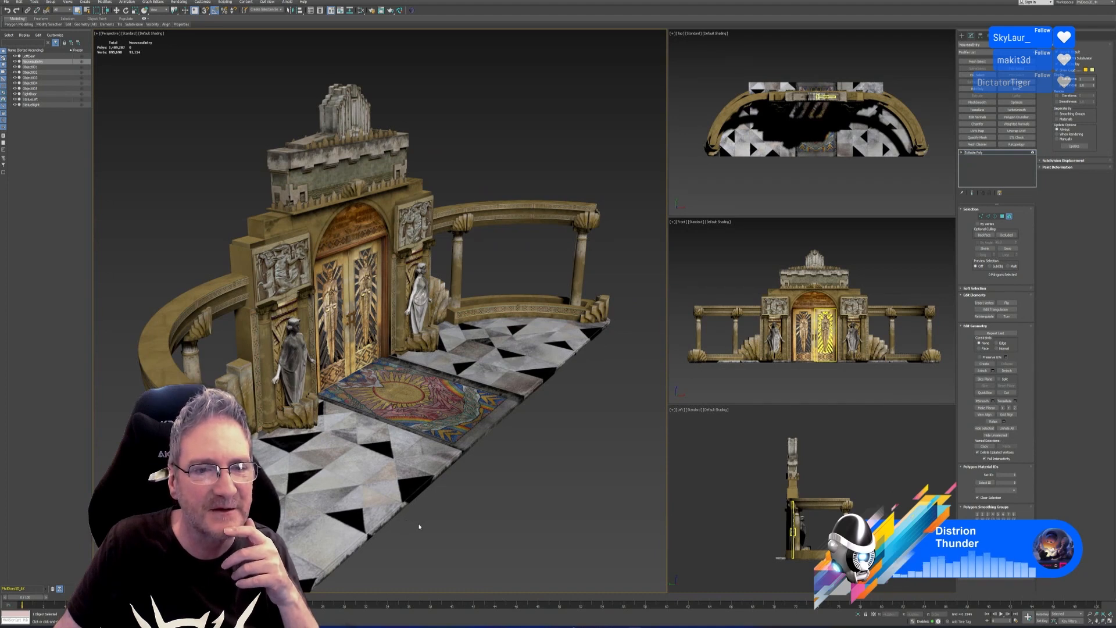
{"action": "mouse_move", "coordinate": [456, 514]}
{"action": "middle_mouse_down", "text": "alt"}
{"action": "mouse_move", "coordinate": [456, 491]}
{"action": "mouse_move", "coordinate": [469, 524]}
{"action": "mouse_move", "coordinate": [508, 519]}
{"action": "mouse_move", "coordinate": [468, 521]}
{"action": "middle_mouse_up", "text": "alt"}
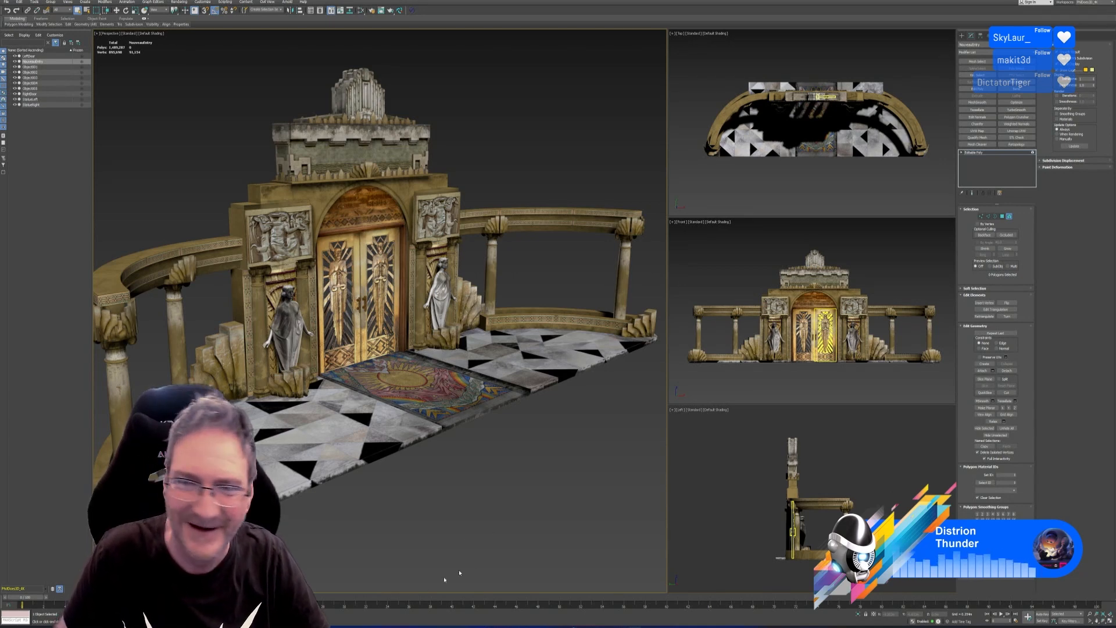
{"action": "middle_click_drag", "start_coordinate": [488, 464], "coordinate": [387, 508], "text": "alt"}
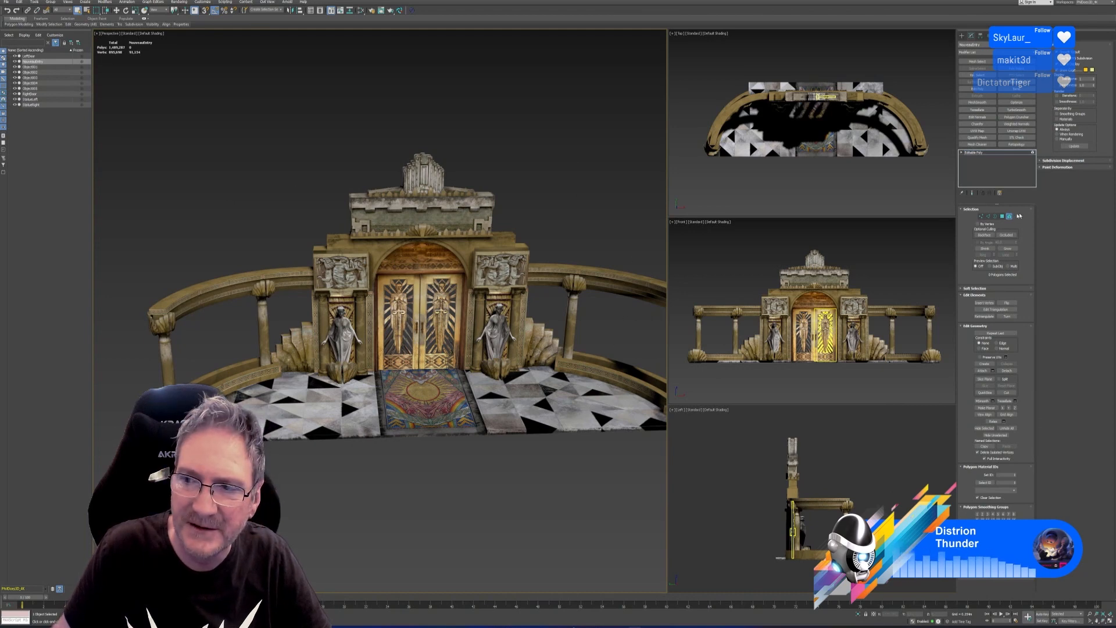
- Leave element editing, select the left balustrade's lower curved base and inspect it against the opposite side
{"action": "left_click", "coordinate": [1009, 216]}
{"action": "left_click", "coordinate": [295, 514]}
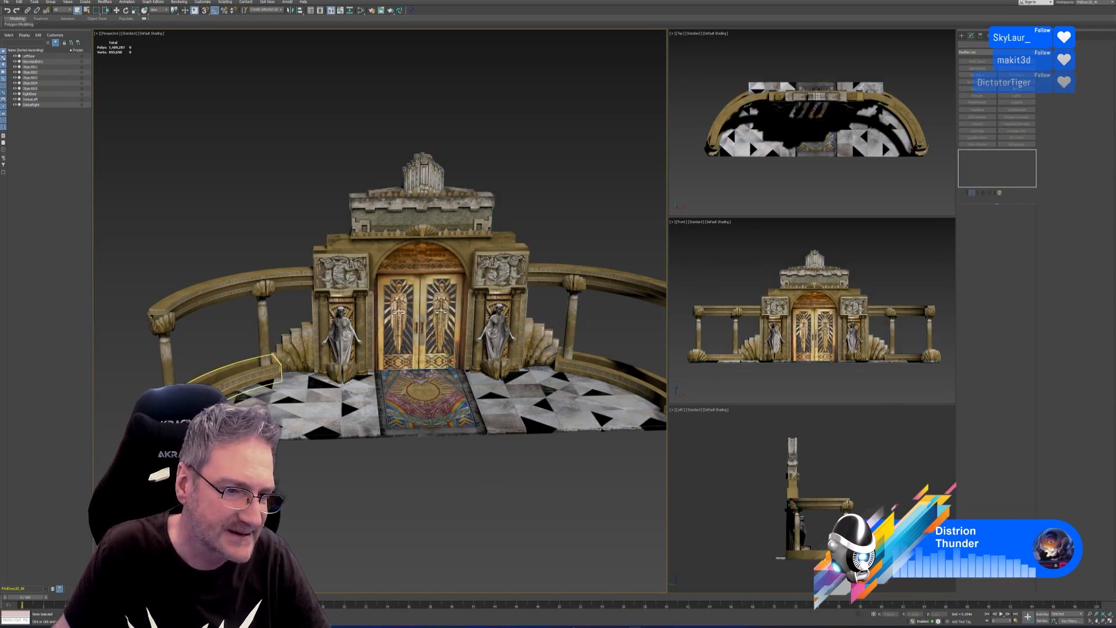
{"action": "left_click", "coordinate": [265, 368]}
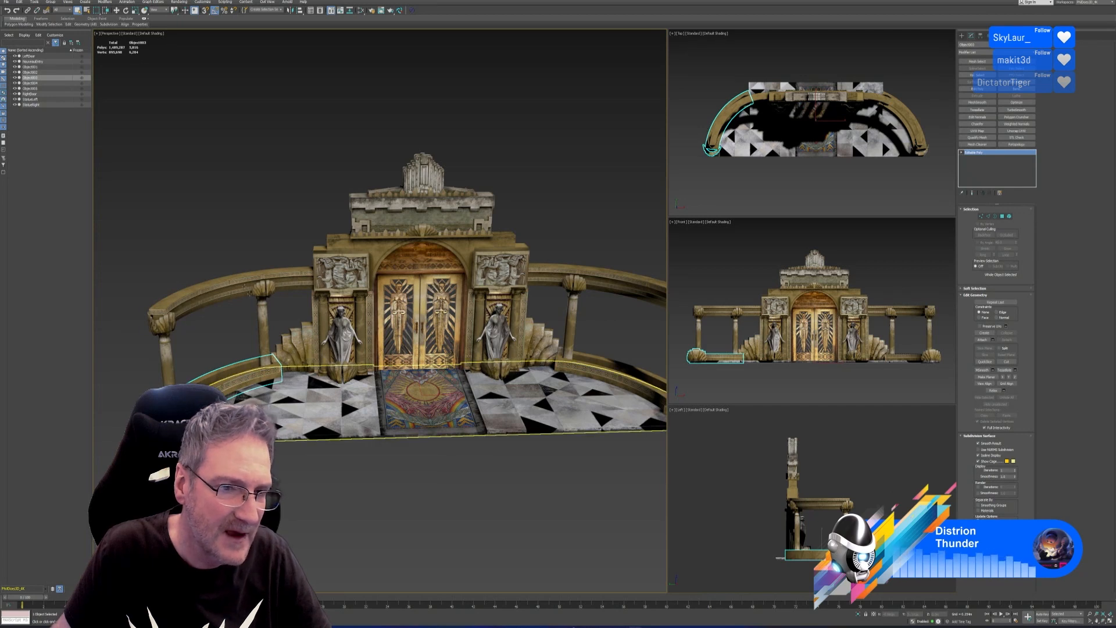
{"action": "middle_click_drag", "start_coordinate": [440, 317], "coordinate": [352, 272]}
{"action": "scroll", "coordinate": [473, 264], "scroll_direction": "up", "scroll_amount": 2}
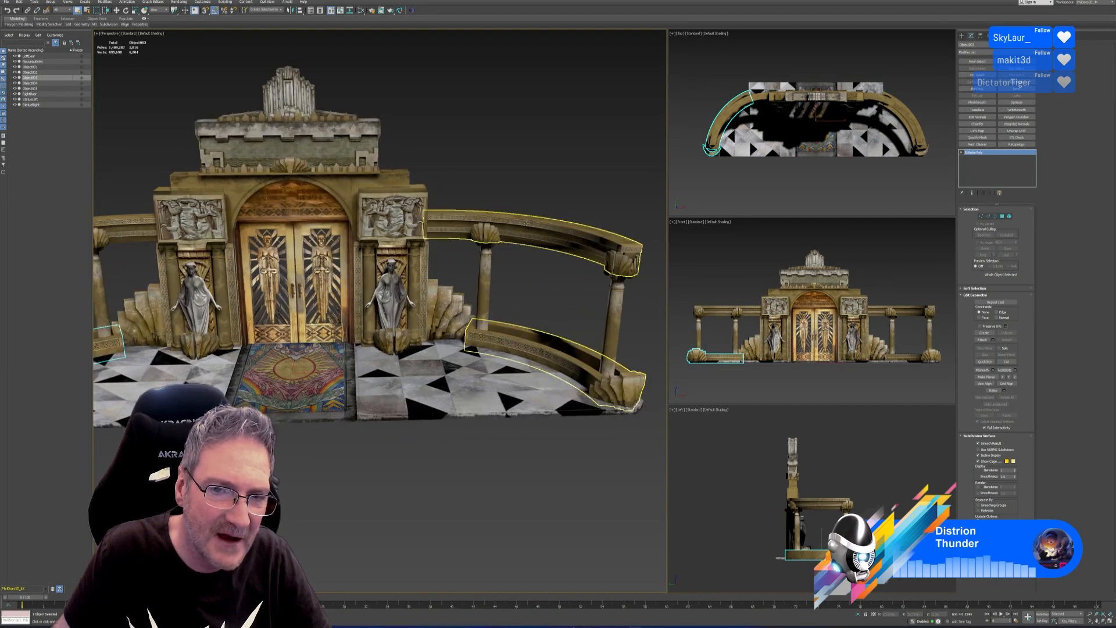
{"action": "middle_click_drag", "start_coordinate": [446, 274], "coordinate": [583, 261]}
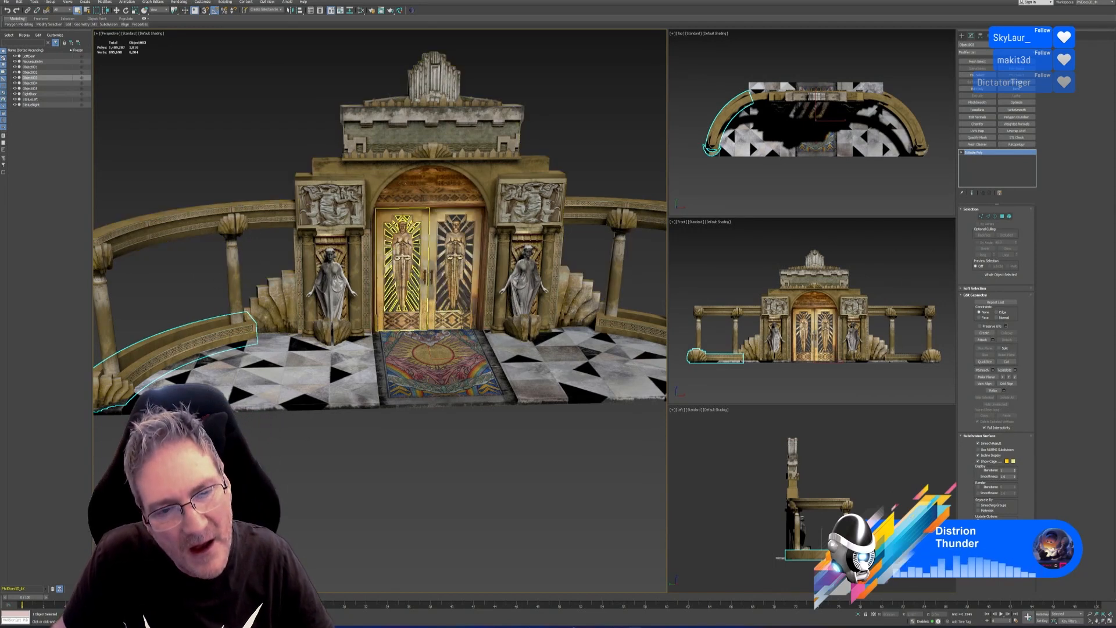
- Check the scene's material nodes in the Slate Material Editor and close it
{"action": "left_click", "coordinate": [361, 10]}
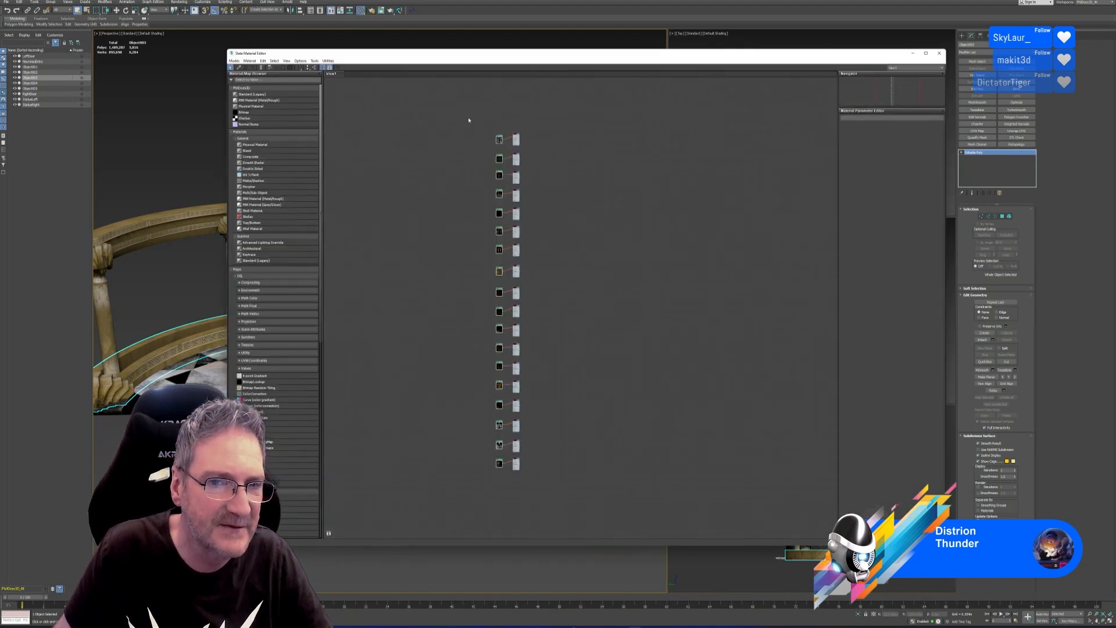
{"action": "left_click", "coordinate": [939, 53]}
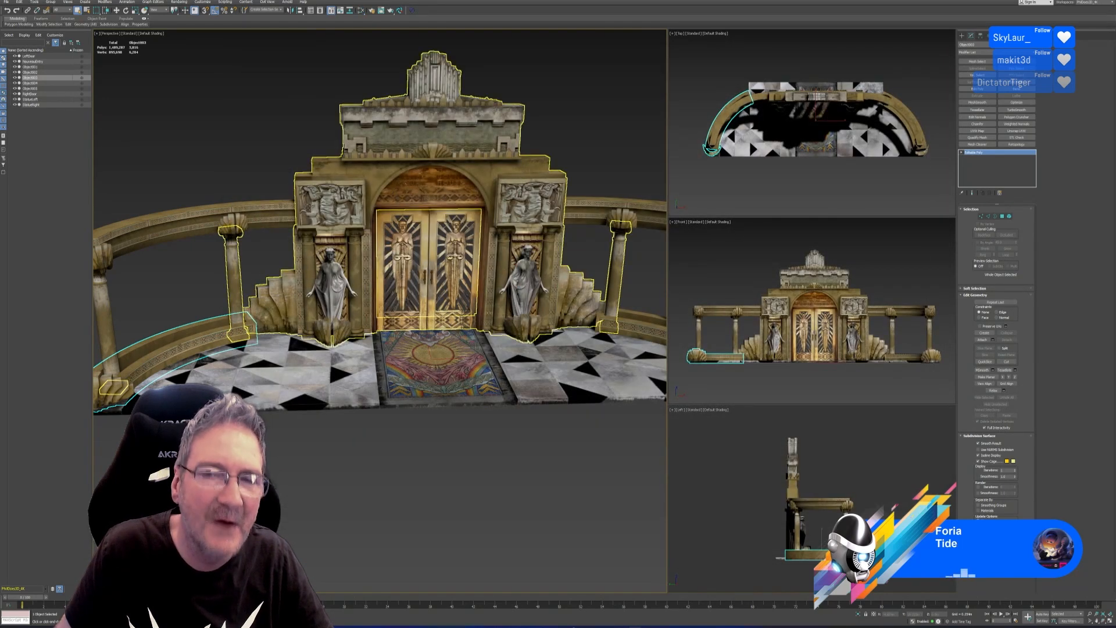
{"action": "middle_click_drag", "start_coordinate": [466, 312], "coordinate": [529, 287]}
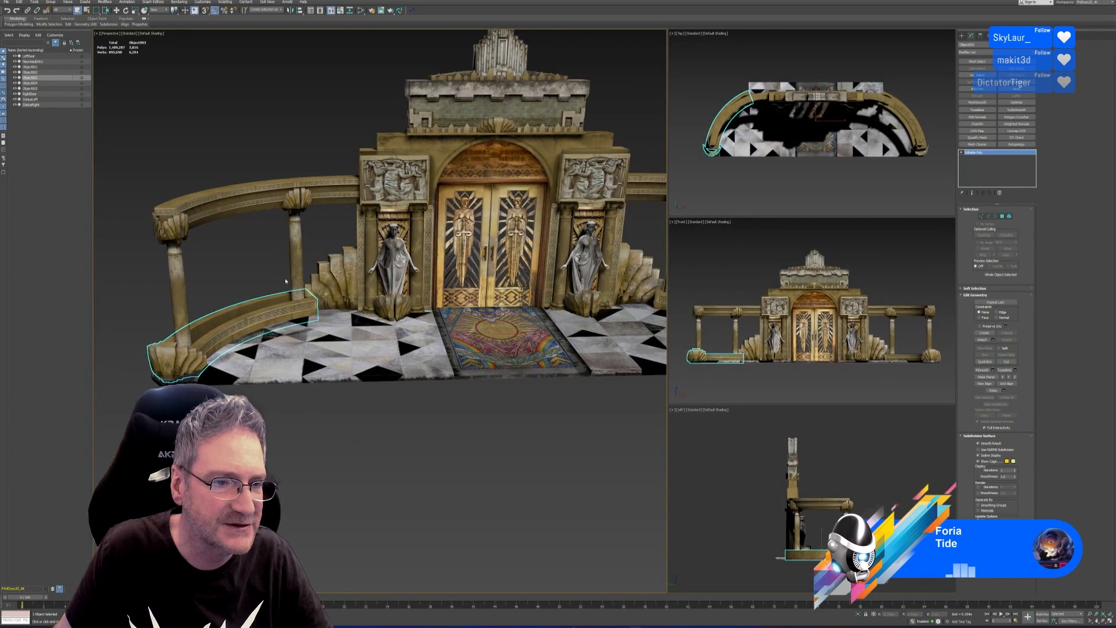
- Select the left balustrade's upper curved beam, its outer column and the floor in turn to check how the model is separated
{"action": "middle_click_drag", "start_coordinate": [293, 333], "coordinate": [219, 264], "text": "alt"}
{"action": "left_click", "coordinate": [238, 174]}
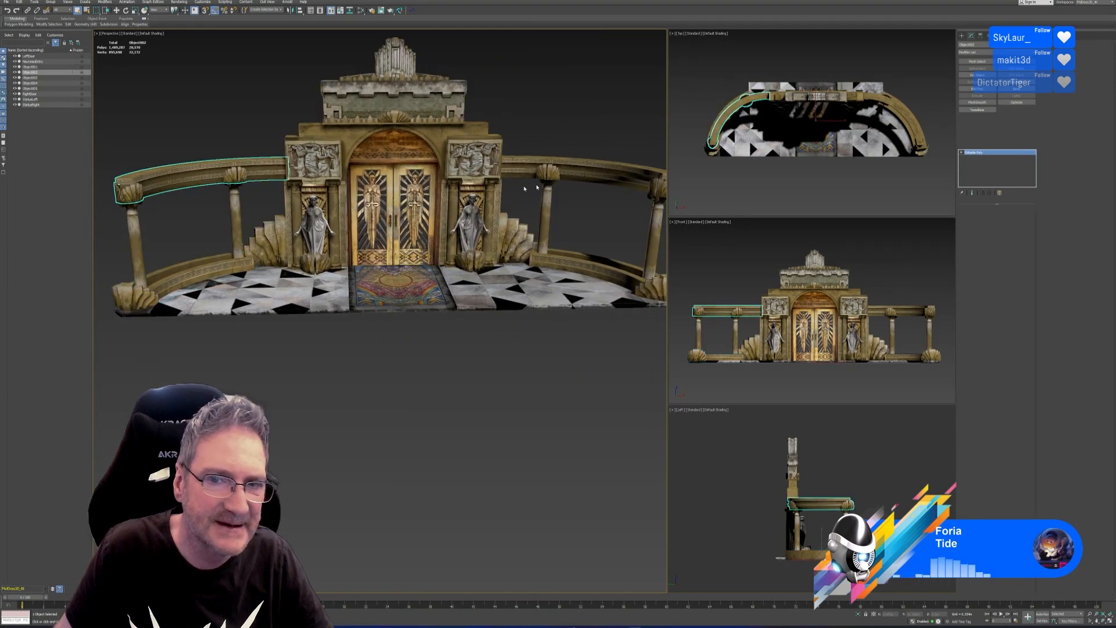
{"action": "left_click", "coordinate": [279, 341]}
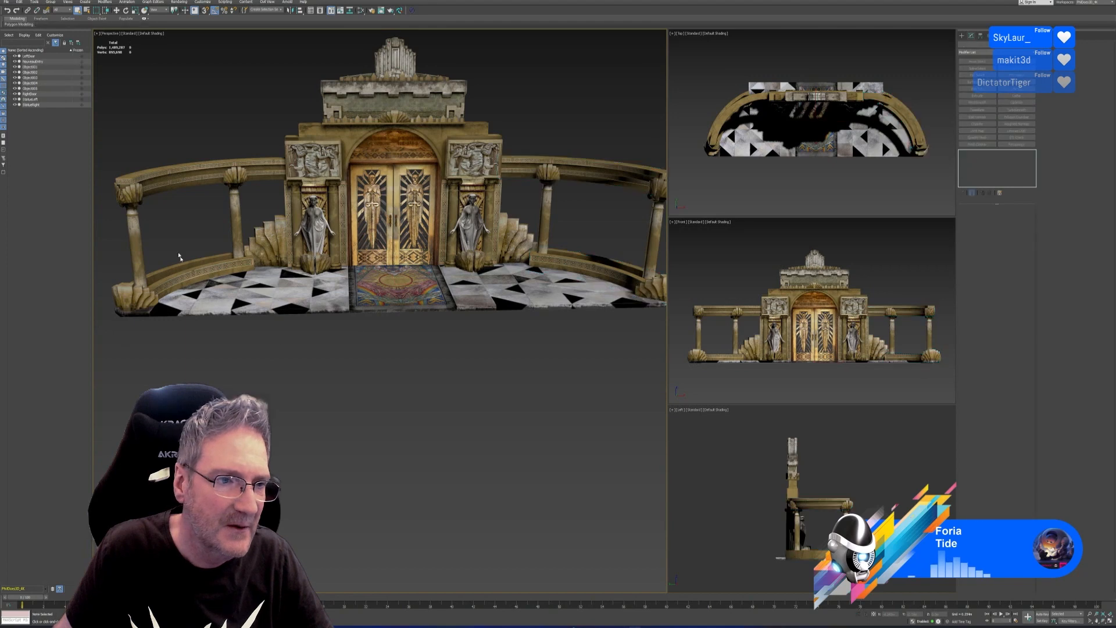
{"action": "left_click", "coordinate": [138, 235]}
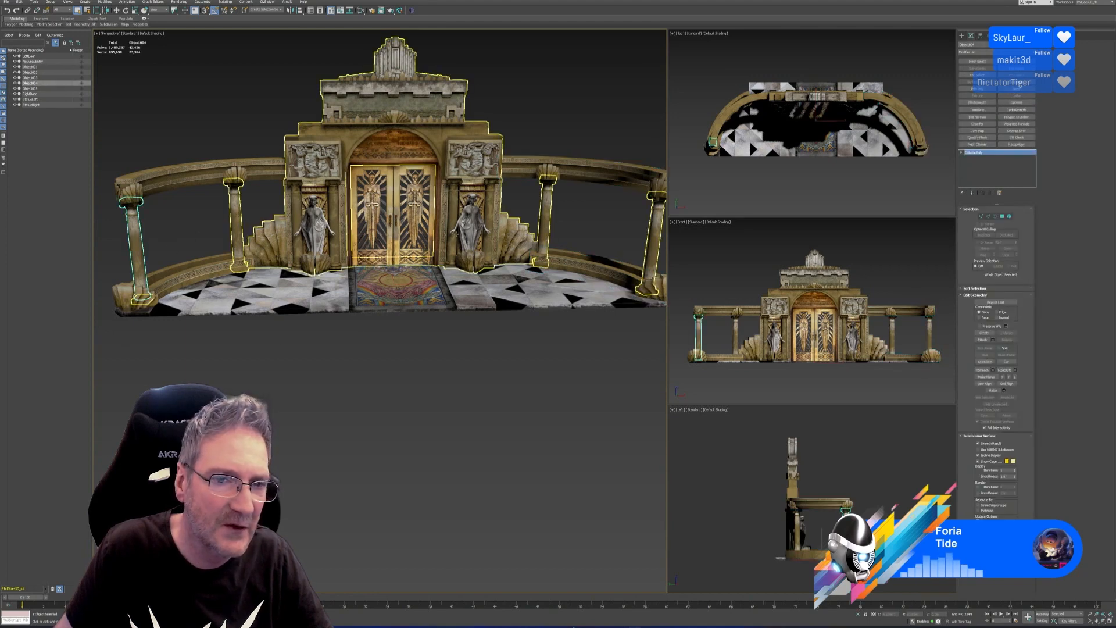
{"action": "left_click", "coordinate": [288, 376]}
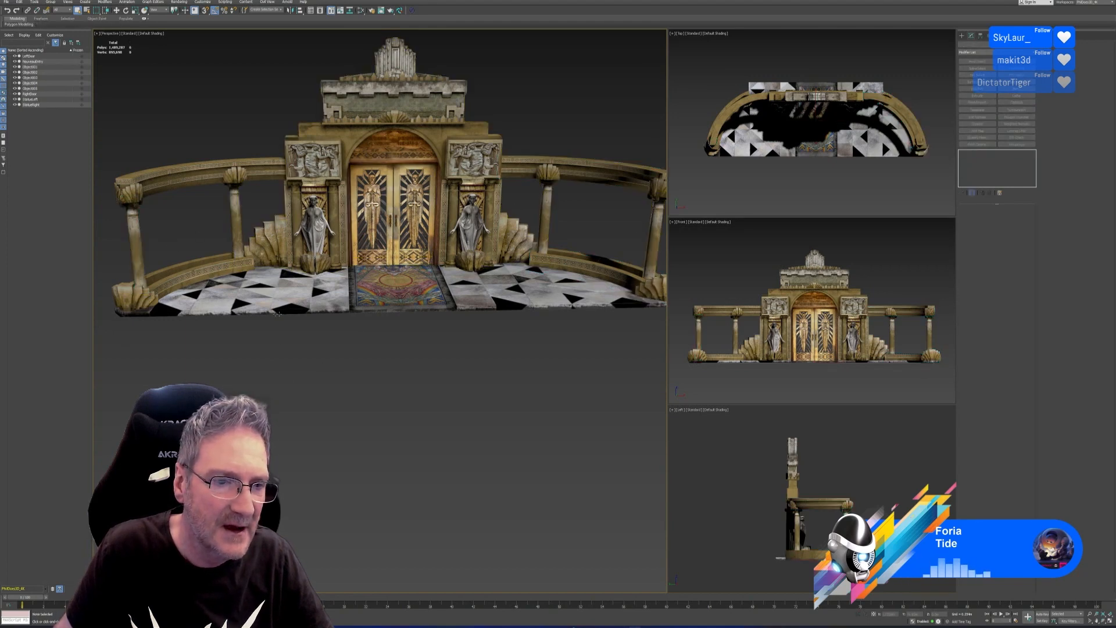
{"action": "left_click", "coordinate": [472, 301]}
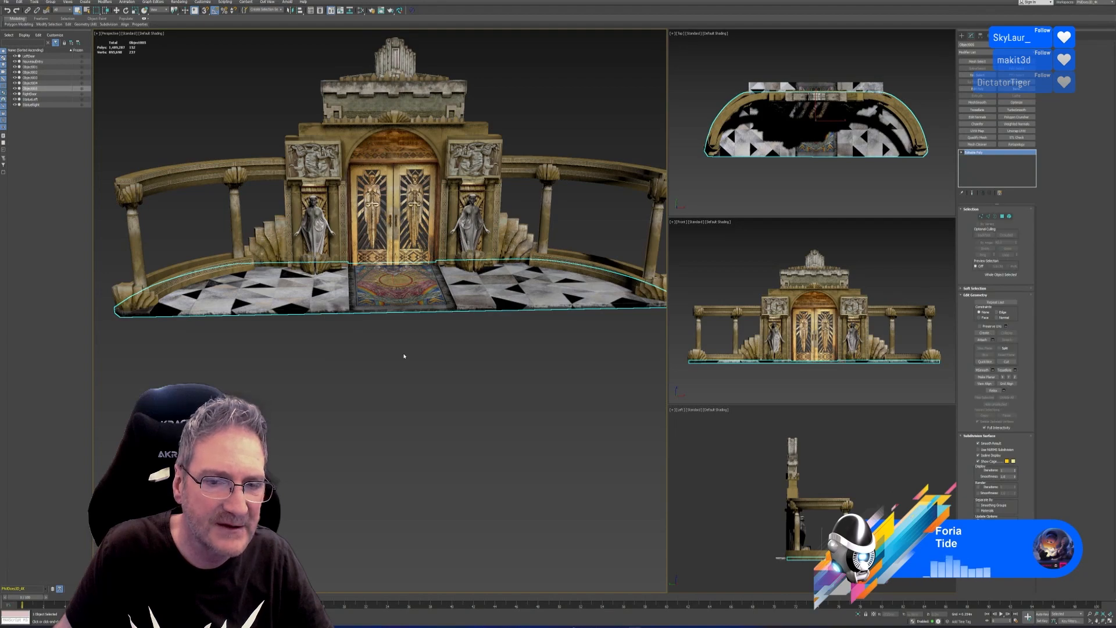
- Examine the floor's sun mosaic and marble tiles close up, and the whole entrance from several angles
{"action": "scroll", "coordinate": [395, 372], "scroll_direction": "up", "scroll_amount": 8}
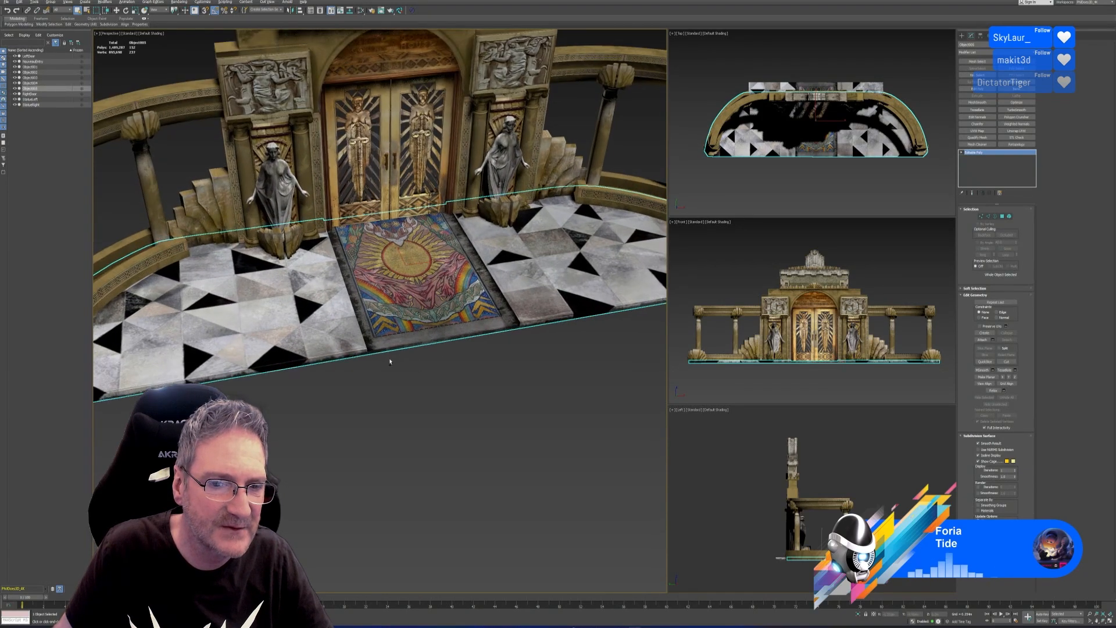
{"action": "scroll", "coordinate": [389, 362], "scroll_direction": "up", "scroll_amount": 5}
{"action": "scroll", "coordinate": [380, 232], "scroll_direction": "down", "scroll_amount": 6}
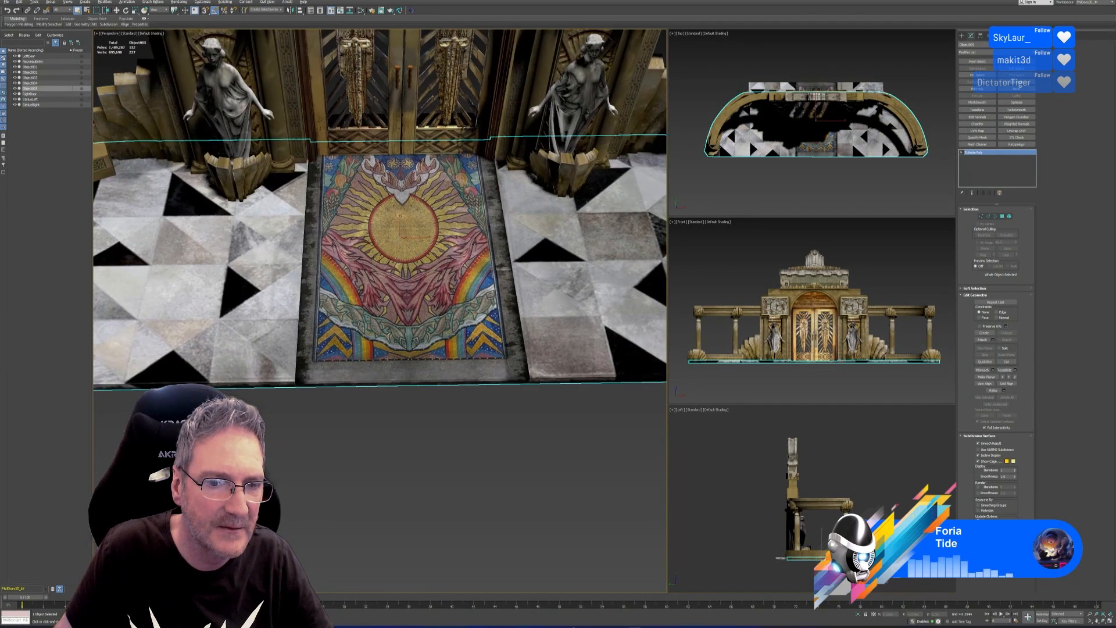
{"action": "middle_click_drag", "start_coordinate": [378, 385], "coordinate": [393, 367], "text": "alt"}
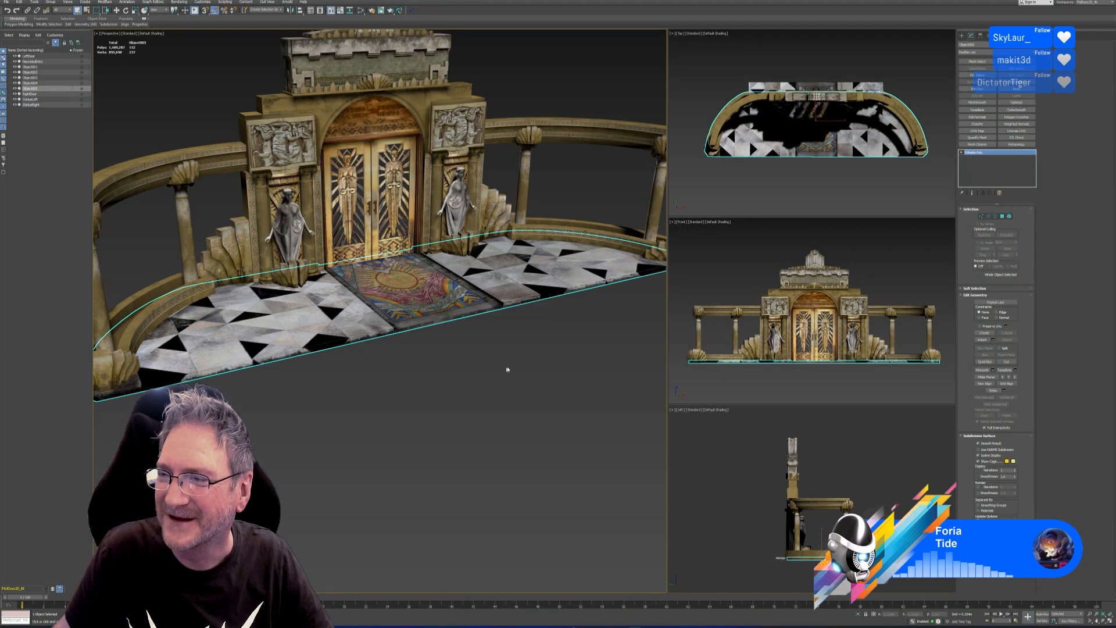
{"action": "middle_click_drag", "start_coordinate": [506, 368], "coordinate": [509, 368], "text": "alt"}
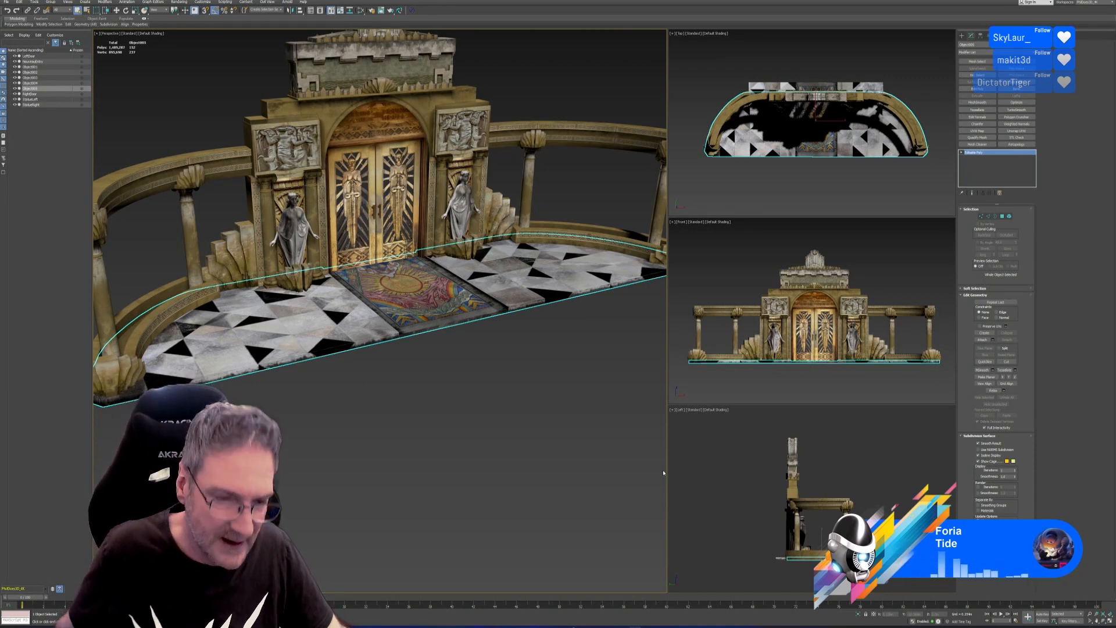
{"action": "middle_click_drag", "start_coordinate": [367, 414], "coordinate": [383, 444]}
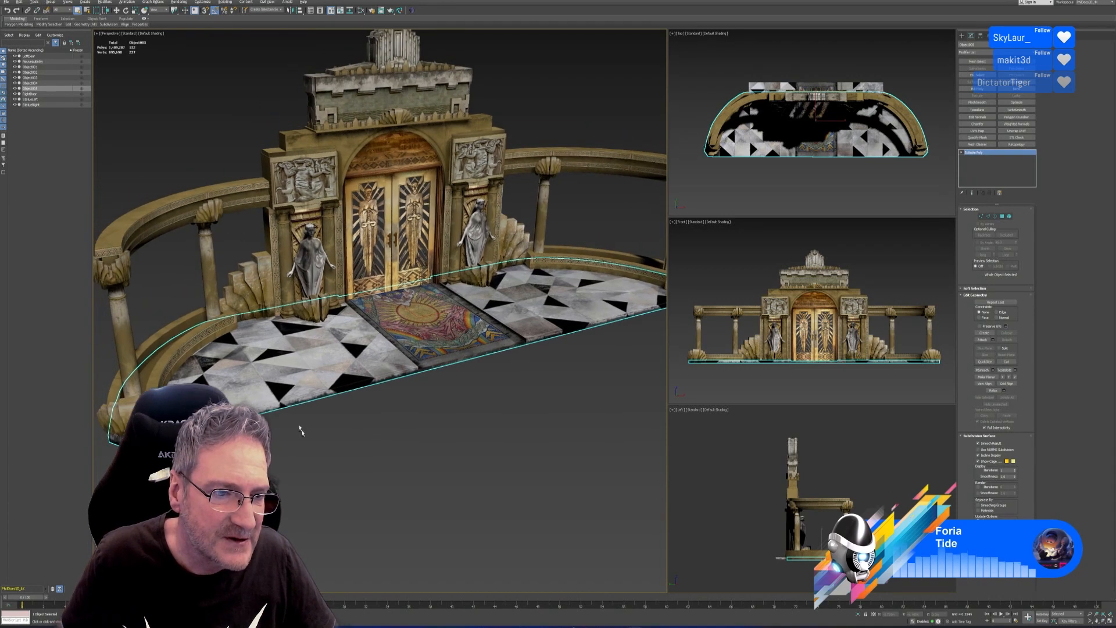
{"action": "middle_click_drag", "start_coordinate": [332, 472], "coordinate": [345, 463], "text": "alt"}
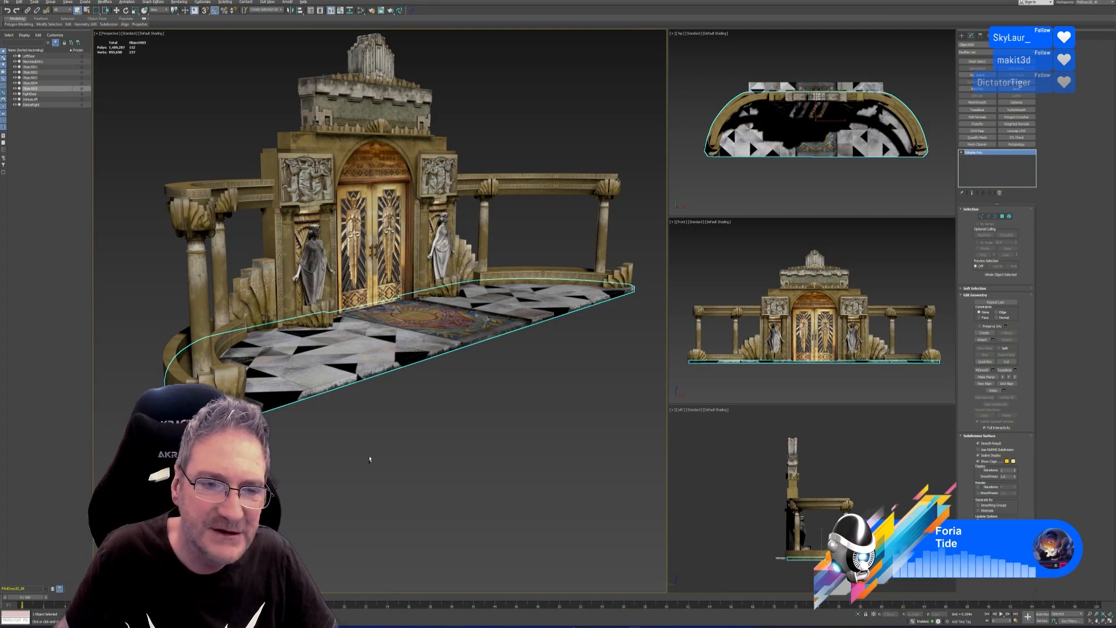
{"action": "middle_click_drag", "start_coordinate": [369, 459], "coordinate": [336, 451], "text": "alt"}
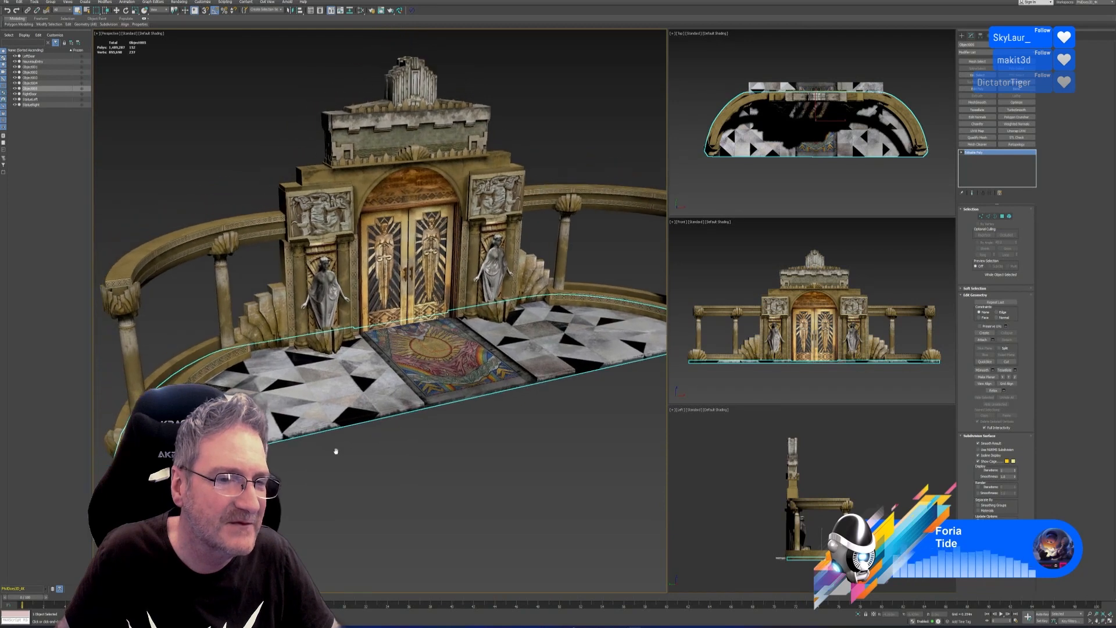
{"action": "mouse_move", "coordinate": [421, 501]}
{"action": "middle_mouse_down", "text": "alt"}
{"action": "mouse_move", "coordinate": [401, 497]}
{"action": "mouse_move", "coordinate": [418, 494]}
{"action": "middle_mouse_up", "text": "alt"}
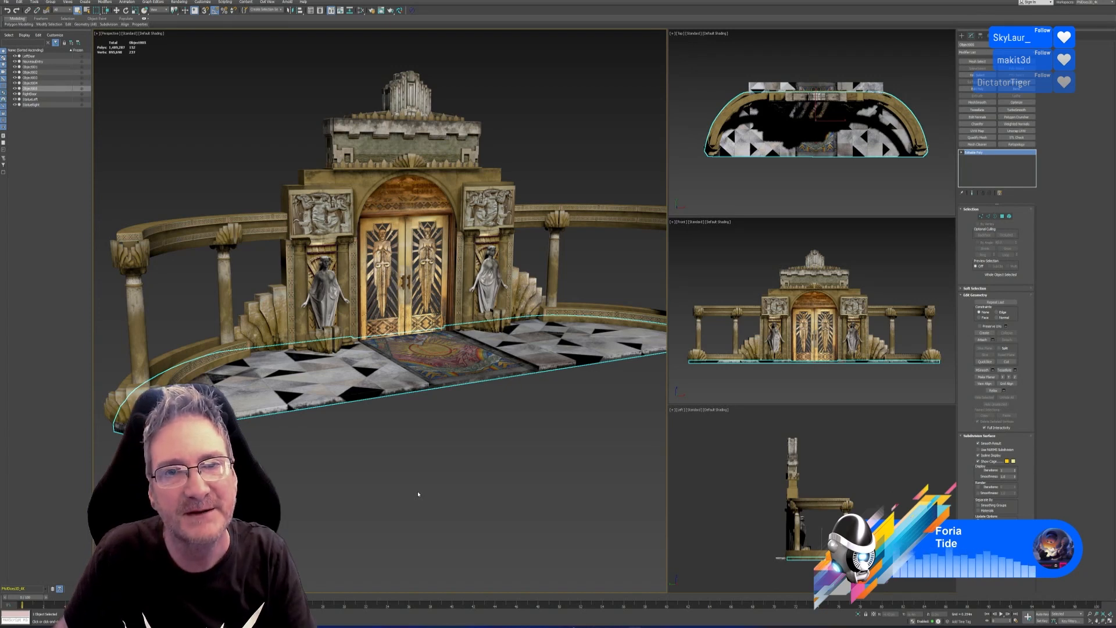
{"action": "middle_click_drag", "start_coordinate": [356, 446], "coordinate": [359, 488]}
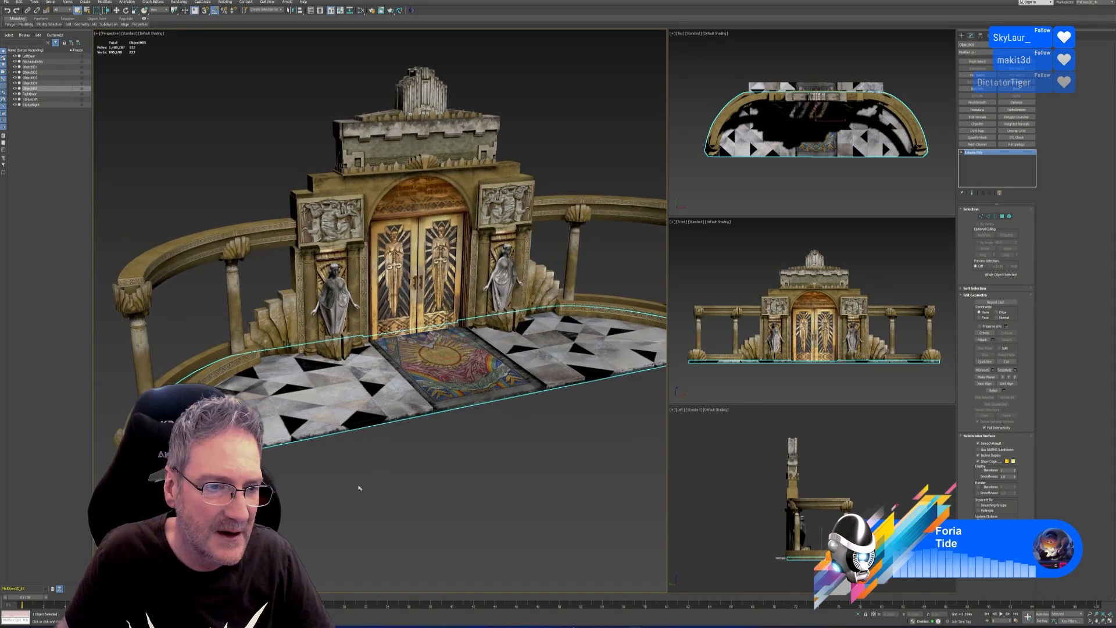
- Select the main entrance object and, at element level, pick the inner column on the left side with its attached parts
{"action": "left_click", "coordinate": [137, 325]}
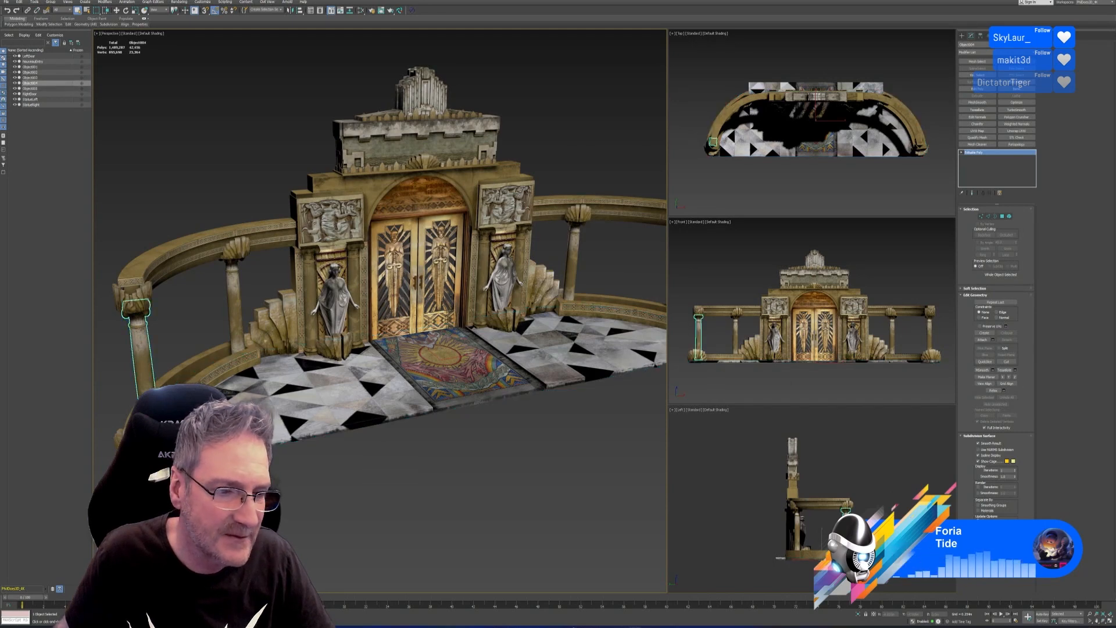
{"action": "left_click", "coordinate": [384, 407]}
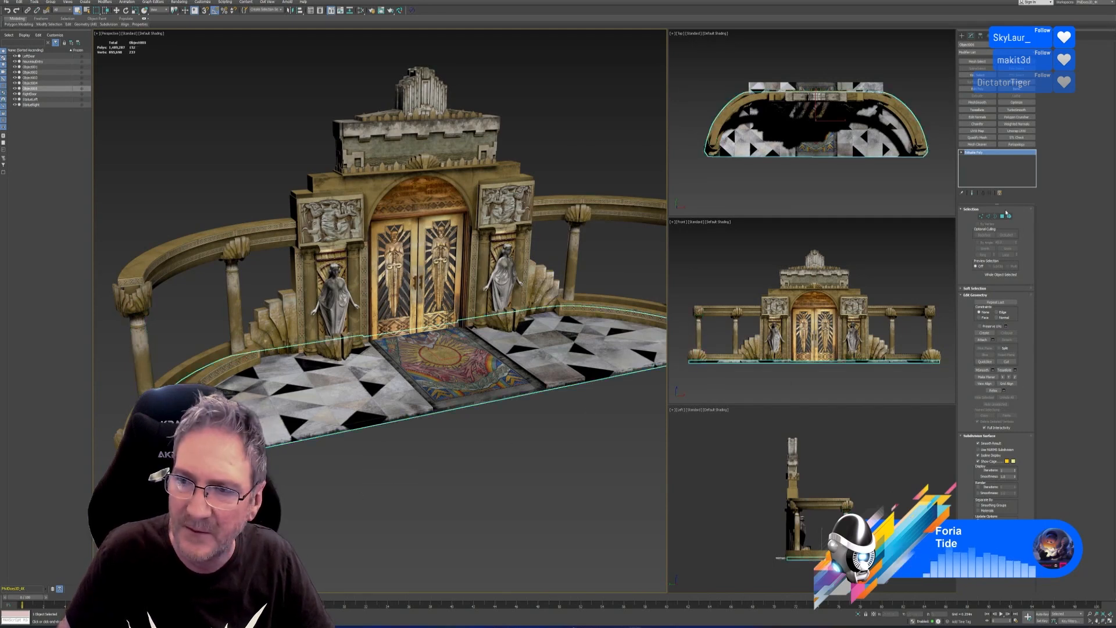
{"action": "left_click", "coordinate": [481, 262]}
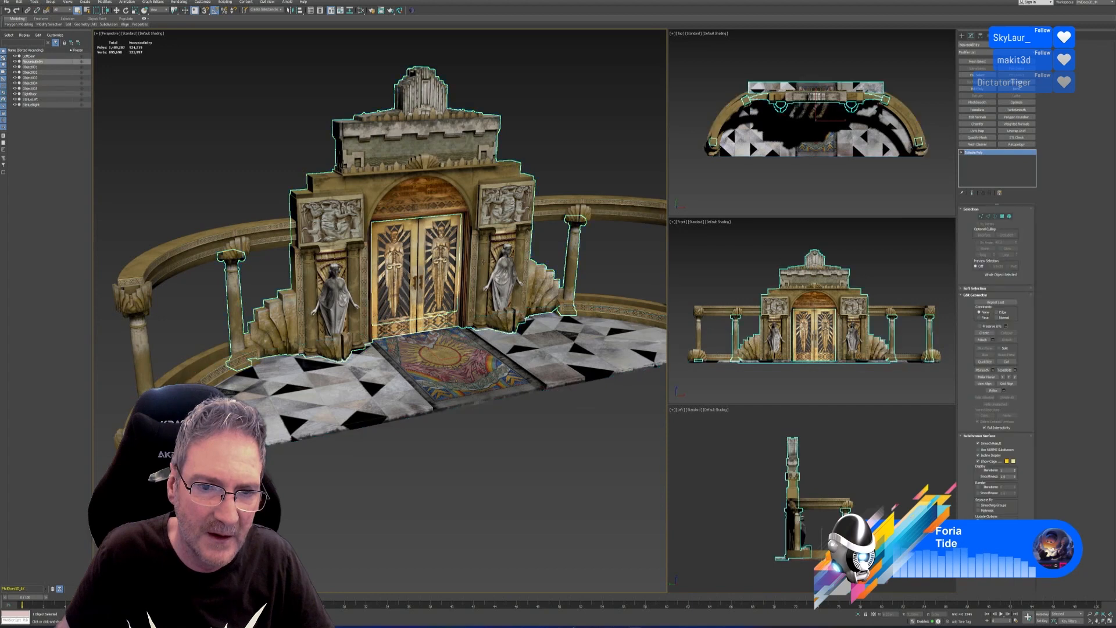
{"action": "left_click", "coordinate": [1009, 217]}
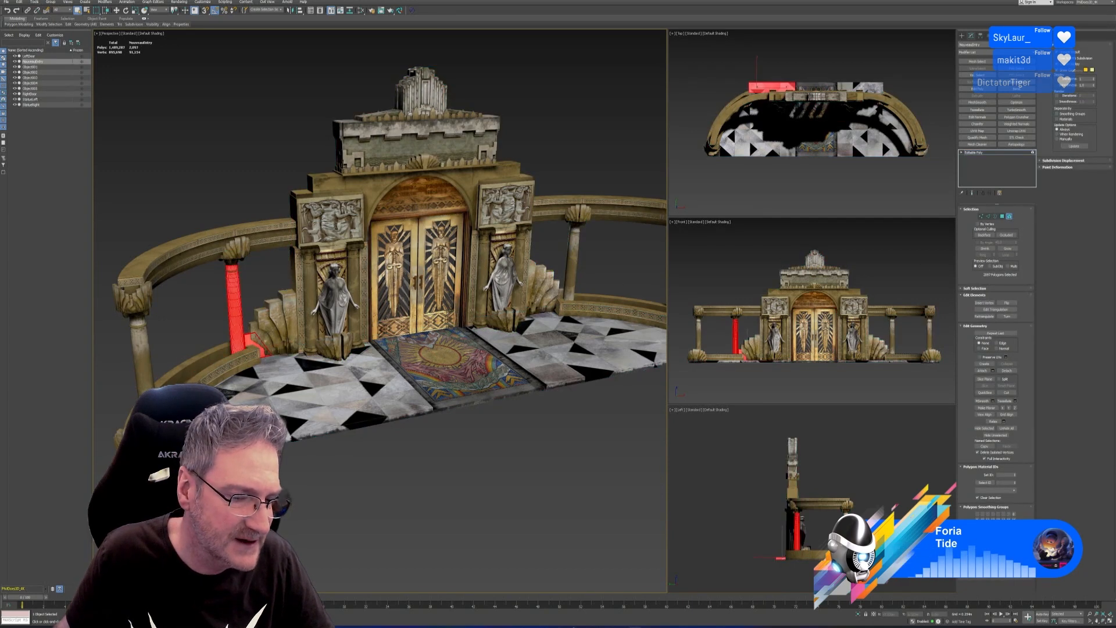
{"action": "middle_click_drag", "start_coordinate": [406, 279], "coordinate": [366, 325], "text": "alt"}
{"action": "middle_click_drag", "start_coordinate": [244, 355], "coordinate": [328, 350]}
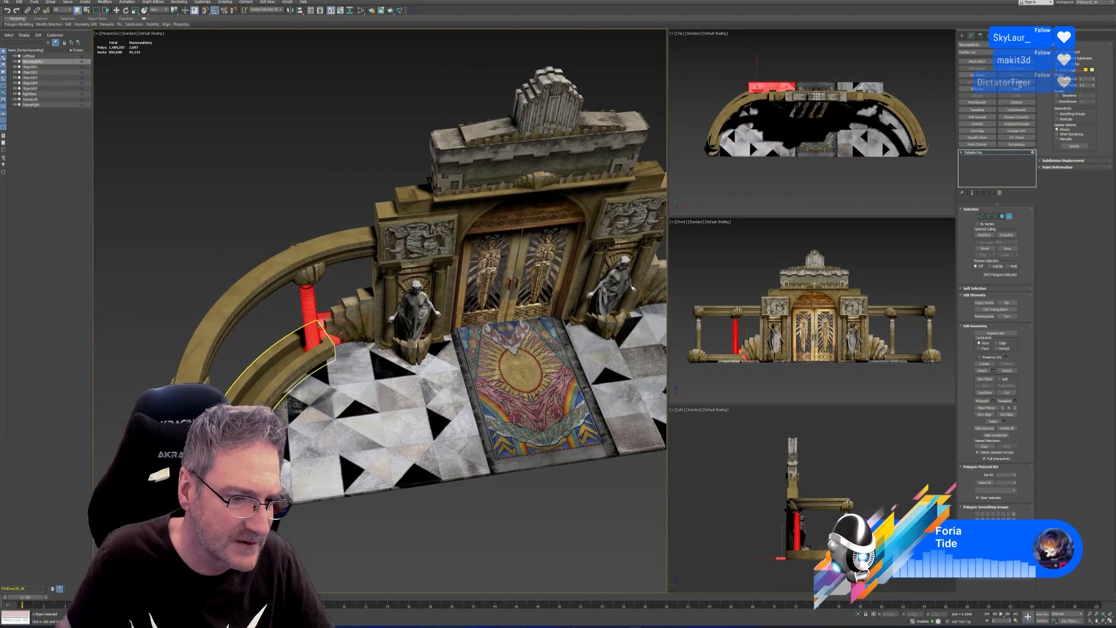
- Inspect the left column, fan-shaped bases and the inside surfaces of the entrance at close range
{"action": "scroll", "coordinate": [328, 350], "scroll_direction": "up", "scroll_amount": 6}
{"action": "mouse_move", "coordinate": [349, 262]}
{"action": "middle_mouse_down", "text": "alt"}
{"action": "mouse_move", "coordinate": [372, 314]}
{"action": "mouse_move", "coordinate": [372, 232]}
{"action": "mouse_move", "coordinate": [372, 256]}
{"action": "mouse_move", "coordinate": [361, 250]}
{"action": "middle_mouse_up", "text": "alt"}
{"action": "scroll", "coordinate": [245, 321], "scroll_direction": "up", "scroll_amount": 10}
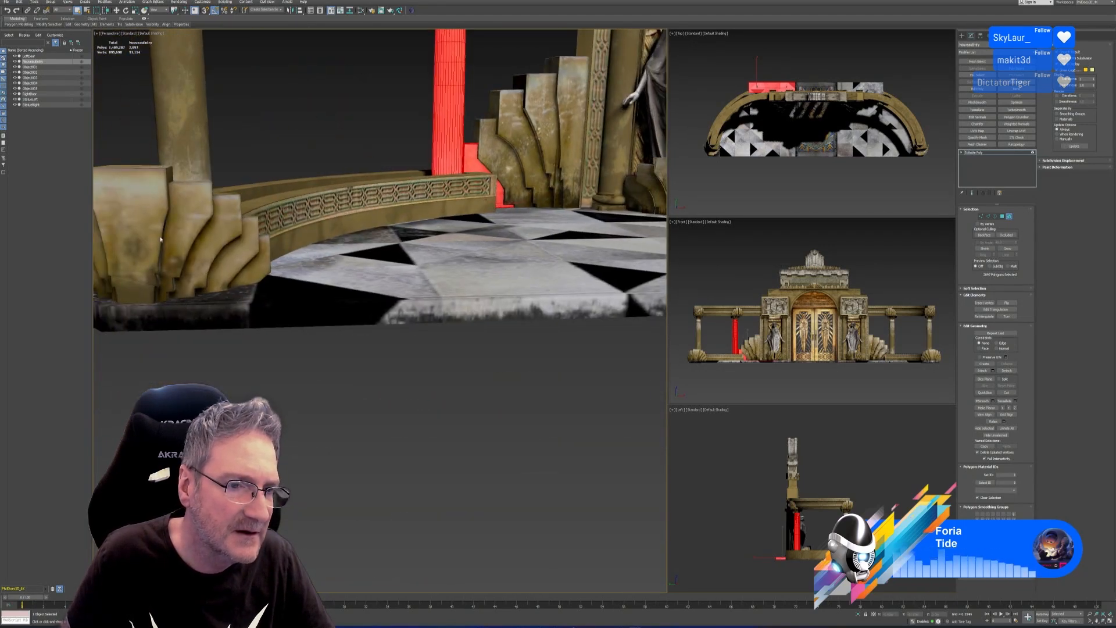
{"action": "scroll", "coordinate": [276, 339], "scroll_direction": "up", "scroll_amount": 5}
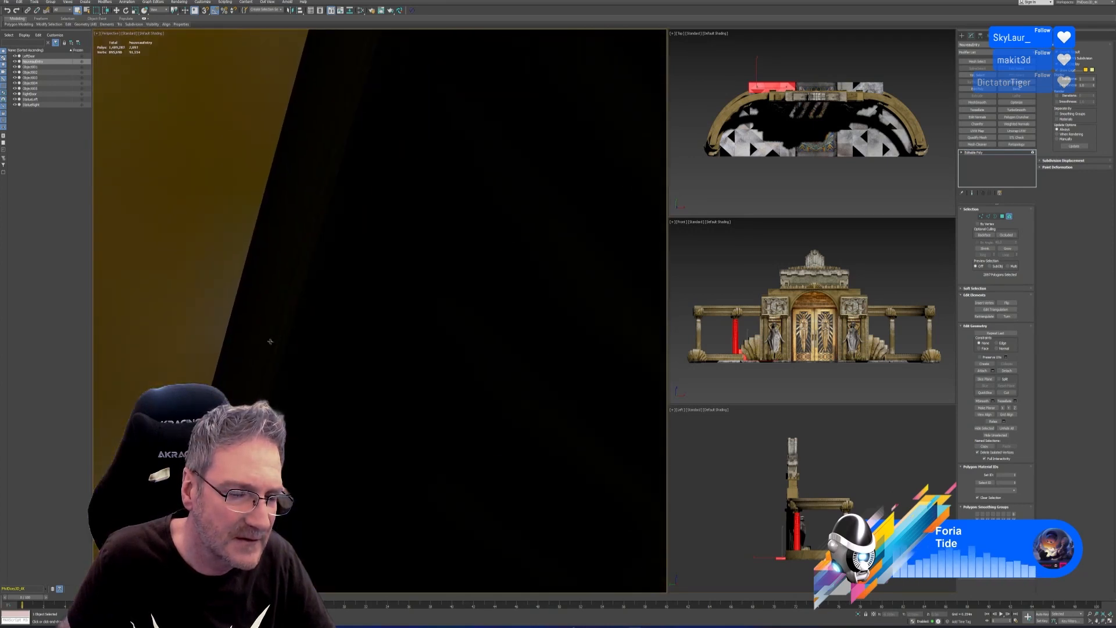
{"action": "scroll", "coordinate": [269, 341], "scroll_direction": "up", "scroll_amount": 10}
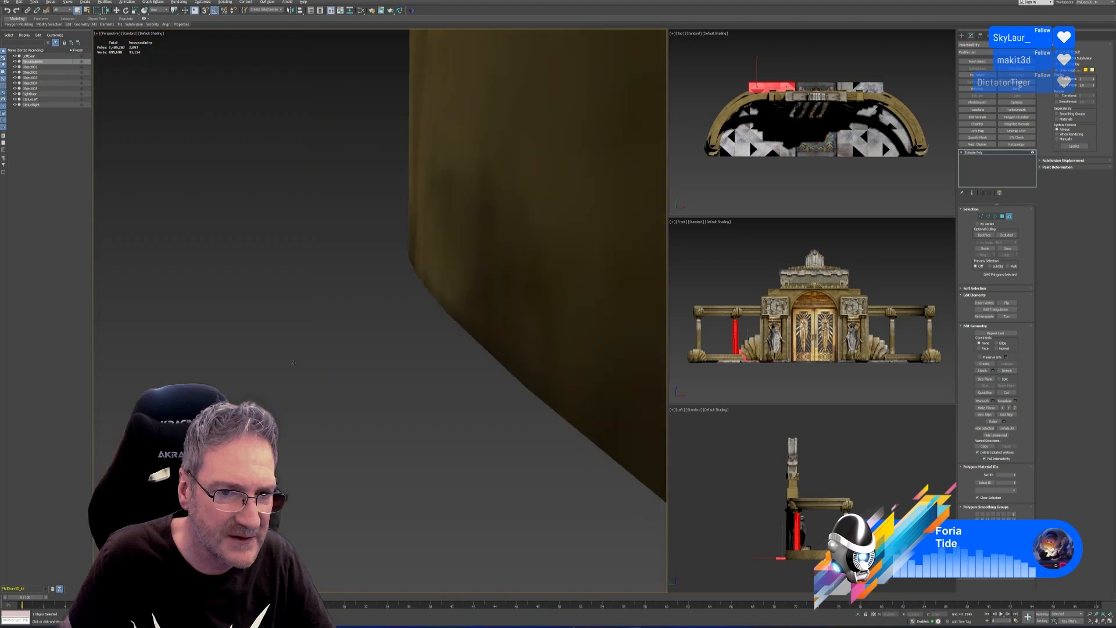
{"action": "scroll", "coordinate": [294, 363], "scroll_direction": "up", "scroll_amount": 5}
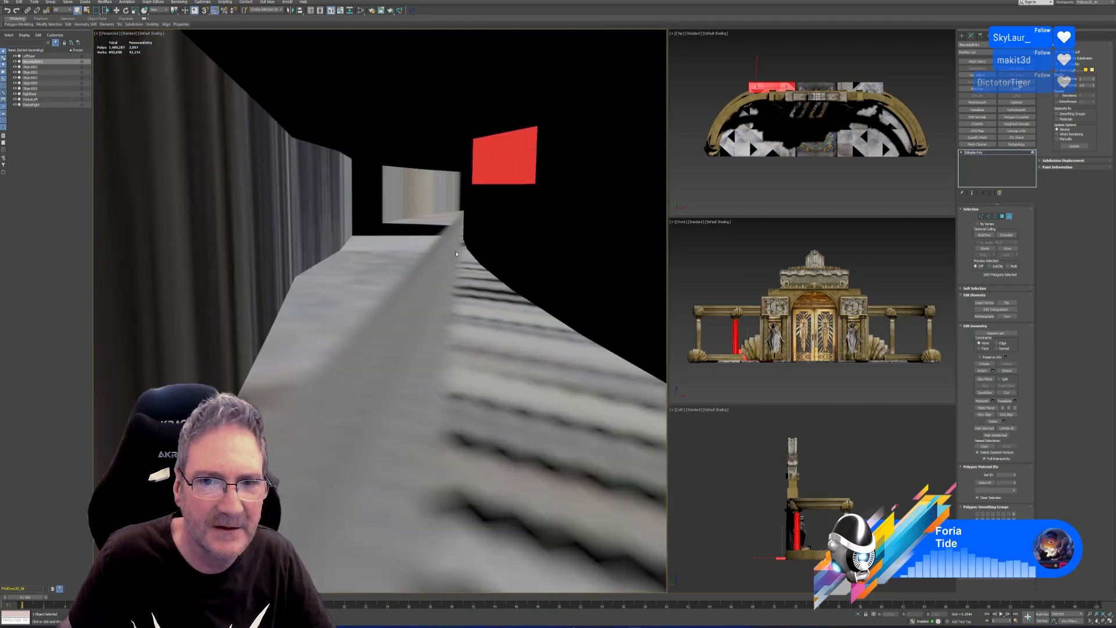
{"action": "middle_click_drag", "start_coordinate": [456, 254], "coordinate": [437, 265]}
{"action": "scroll", "coordinate": [491, 258], "scroll_direction": "up", "scroll_amount": 6}
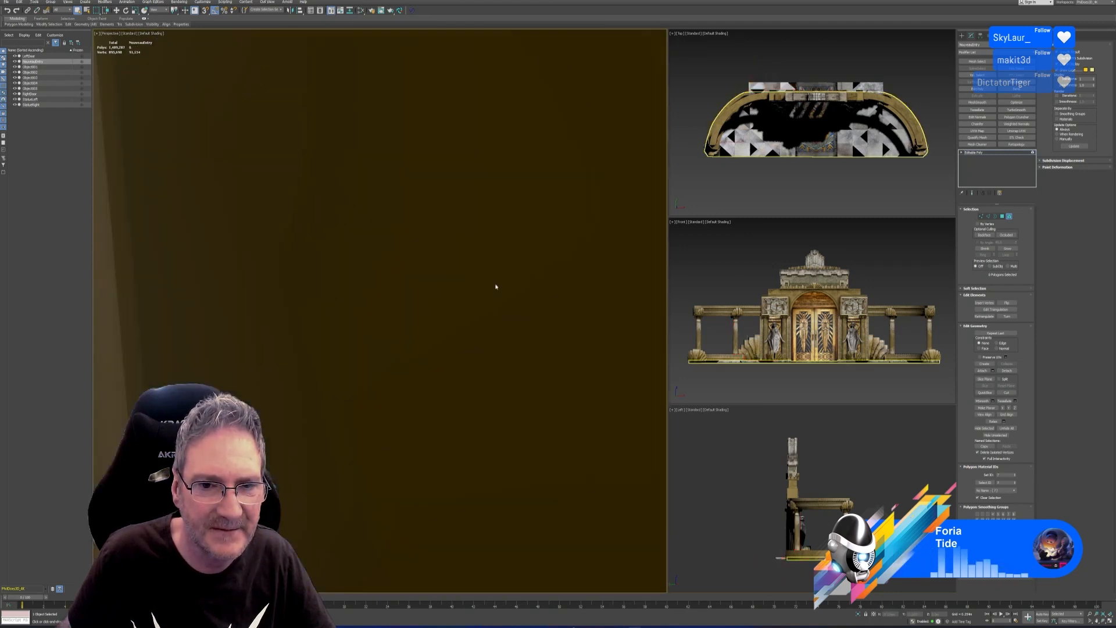
{"action": "scroll", "coordinate": [512, 325], "scroll_direction": "down", "scroll_amount": 8}
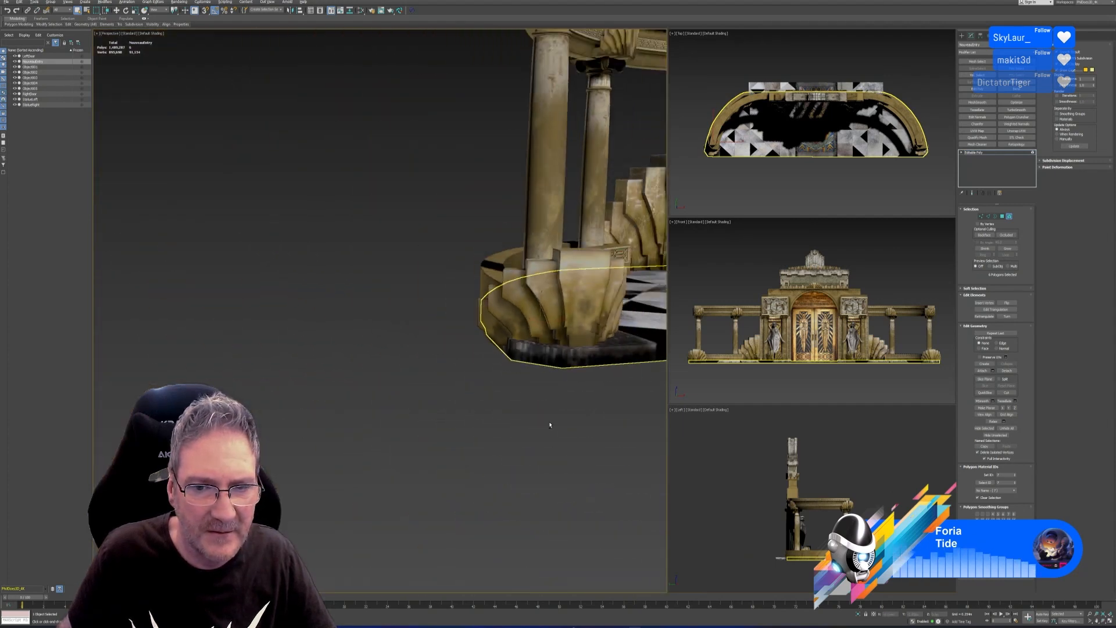
- Detach the selected square base under the outer left column as a separate object and clear the selection
{"action": "middle_click_drag", "start_coordinate": [550, 425], "coordinate": [330, 332], "text": "alt"}
{"action": "scroll", "coordinate": [519, 425], "scroll_direction": "down", "scroll_amount": 3}
{"action": "middle_click_drag", "start_coordinate": [390, 449], "coordinate": [363, 424], "text": "alt"}
{"action": "scroll", "coordinate": [273, 387], "scroll_direction": "up", "scroll_amount": 5}
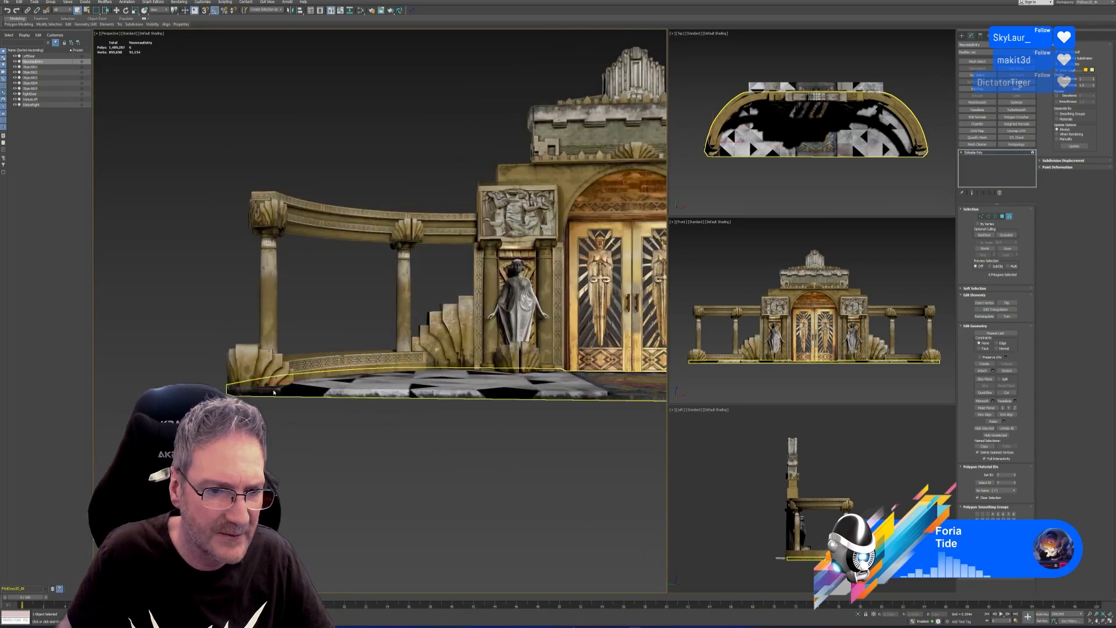
{"action": "middle_click_drag", "start_coordinate": [273, 386], "coordinate": [291, 418], "text": "alt"}
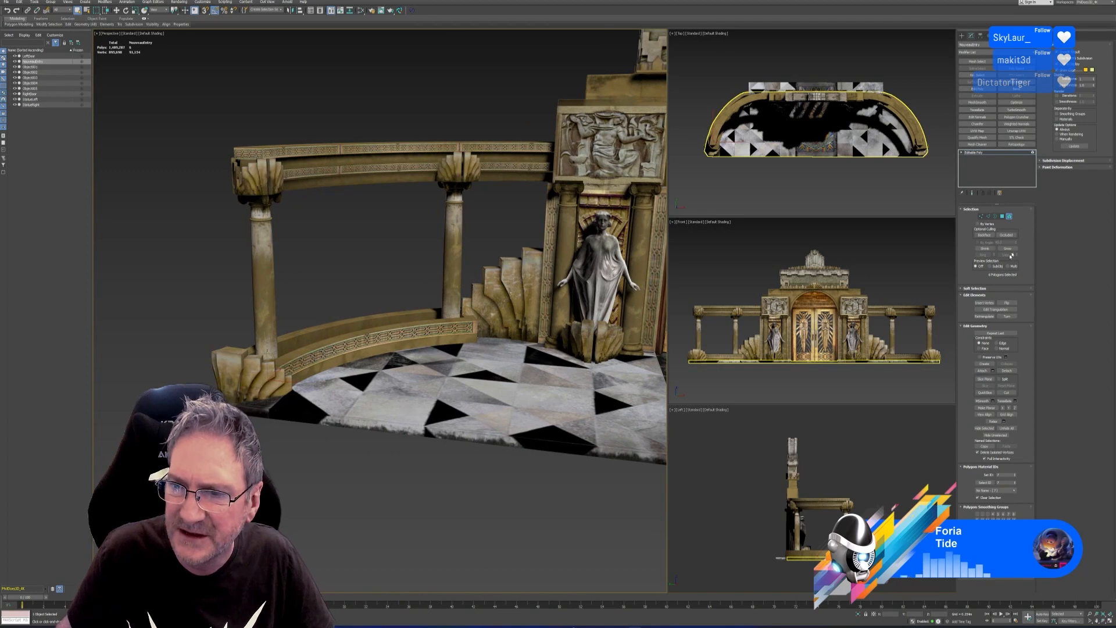
{"action": "left_click", "coordinate": [1008, 372]}
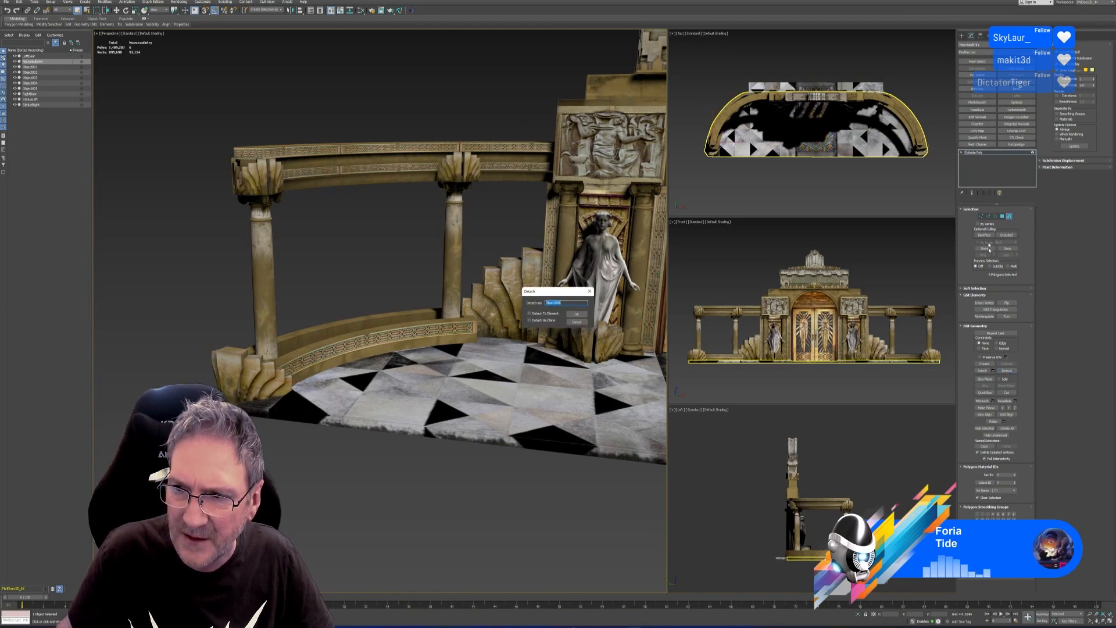
{"action": "left_click", "coordinate": [579, 314]}
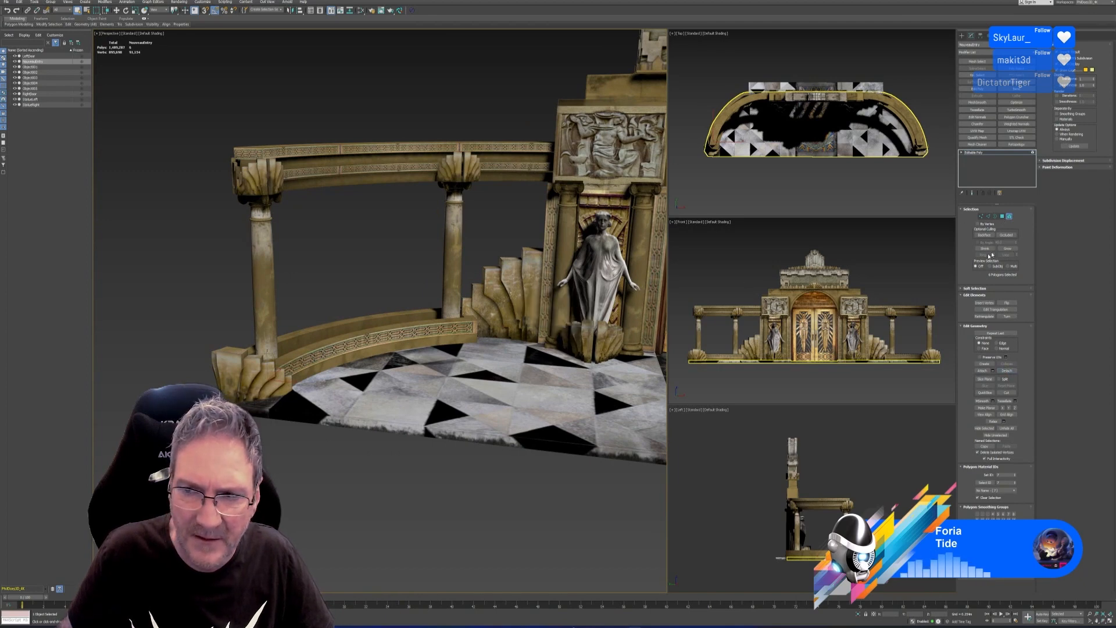
{"action": "key", "text": "4"}
{"action": "left_click", "coordinate": [278, 452]}
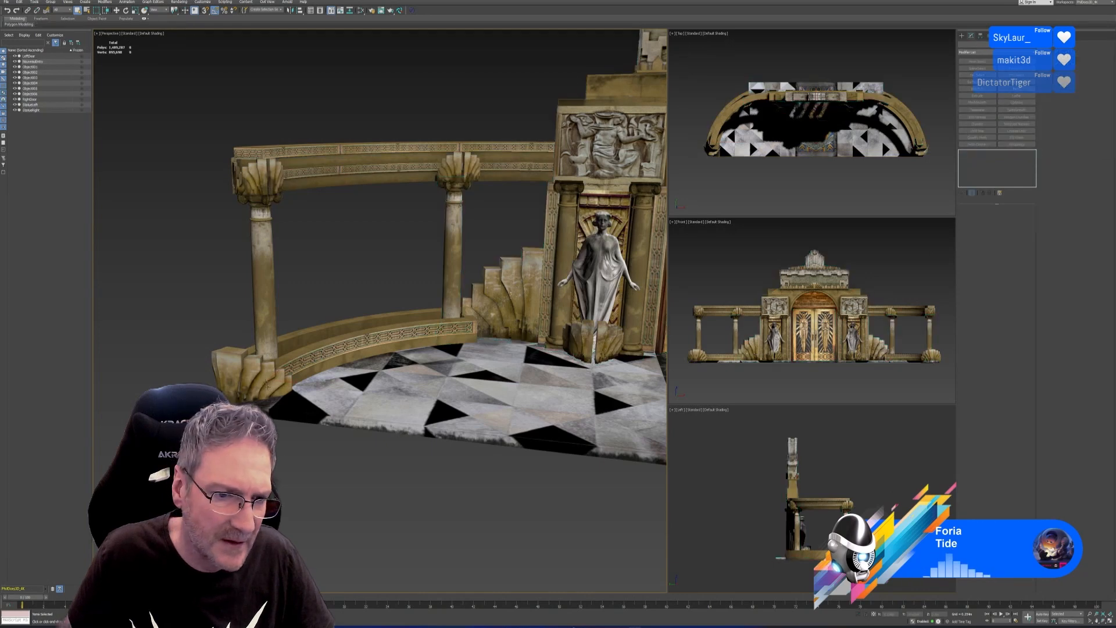
- Select the detached square base together with the outer left column and isolate them
{"action": "left_click", "coordinate": [32, 94]}
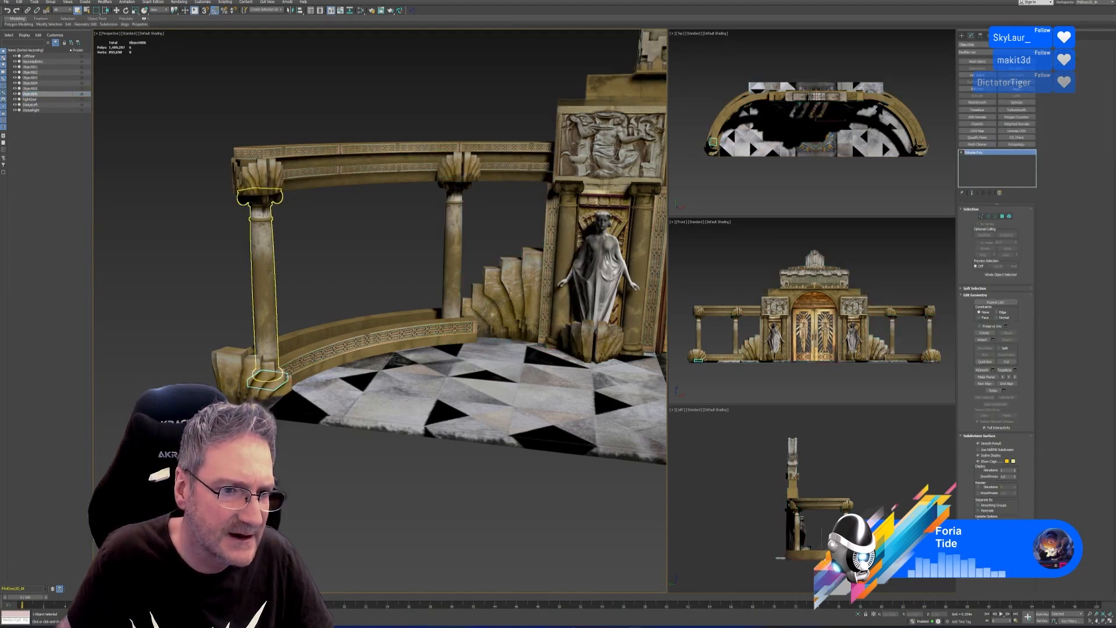
{"action": "left_click", "coordinate": [269, 270], "text": "ctrl"}
{"action": "key", "text": "alt+q"}
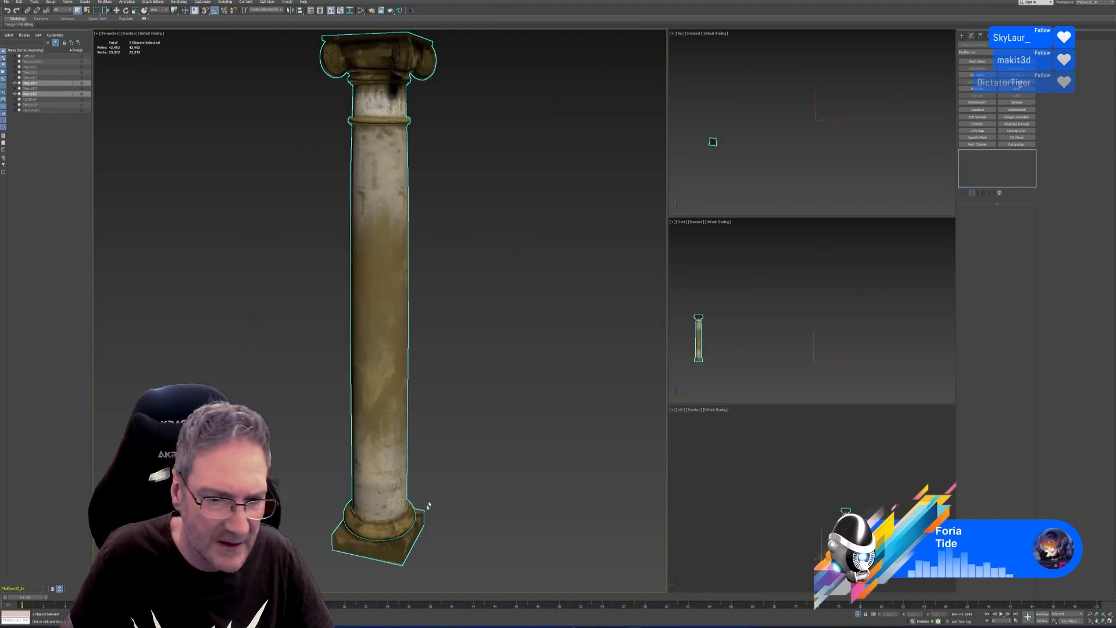
{"action": "left_click", "coordinate": [444, 440]}
{"action": "middle_click_drag", "start_coordinate": [446, 437], "coordinate": [428, 392]}
- Attach the square base to the outer left column and end the isolation
{"action": "left_click", "coordinate": [375, 337]}
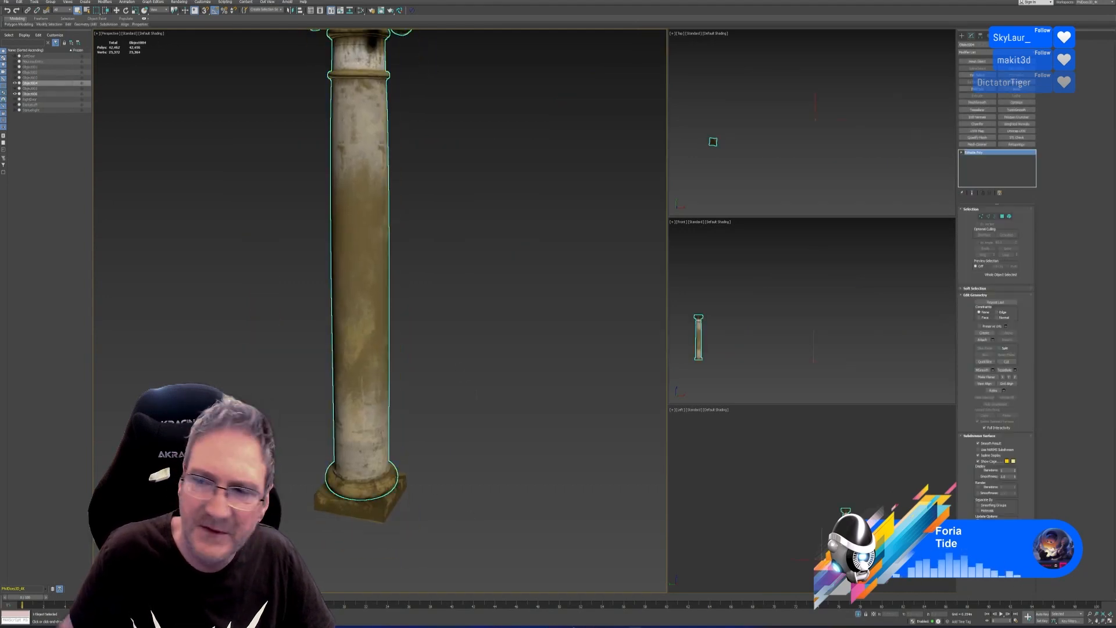
{"action": "left_click", "coordinate": [986, 342]}
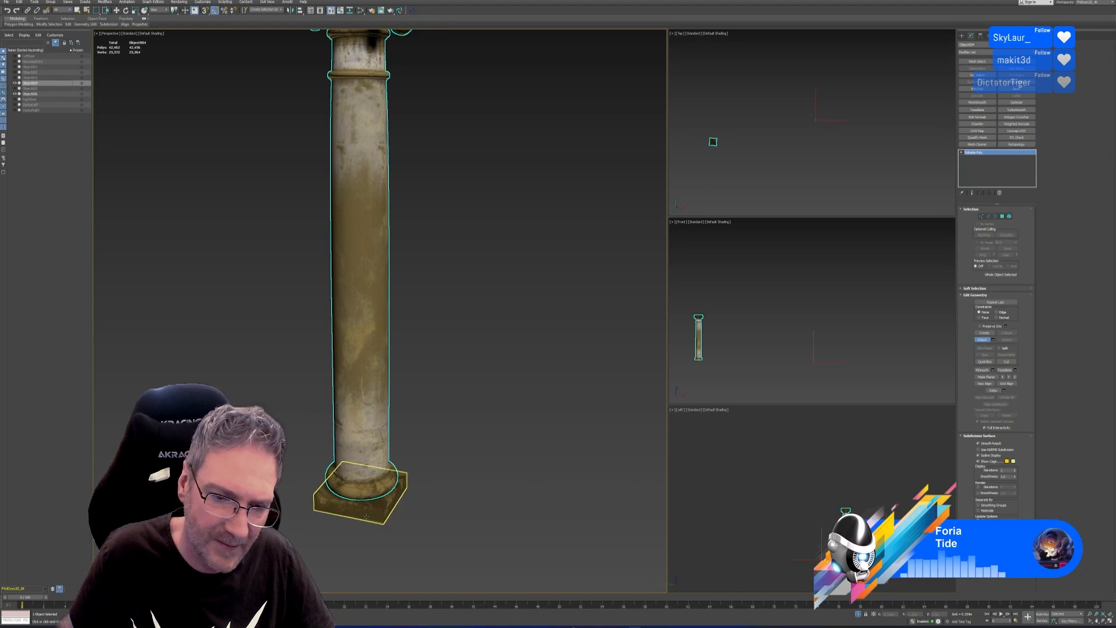
{"action": "left_click", "coordinate": [360, 496]}
{"action": "left_click", "coordinate": [857, 614]}
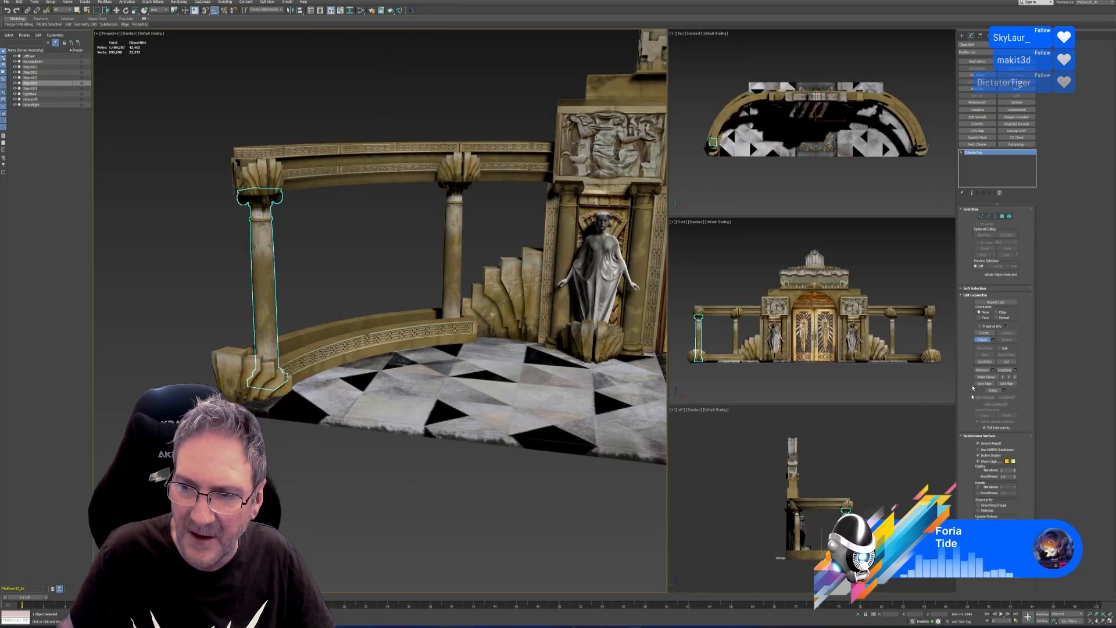
- Select the left statue and the right statue beside the doors in turn to check how they are separated
{"action": "key", "text": "w"}
{"action": "scroll", "coordinate": [324, 309], "scroll_direction": "up", "scroll_amount": 2}
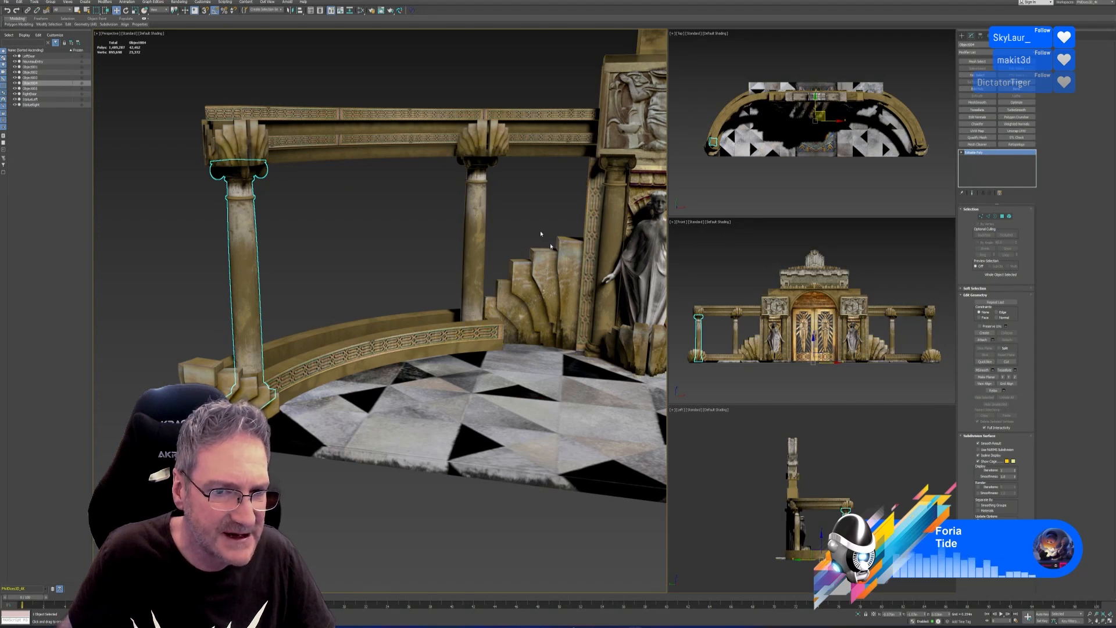
{"action": "scroll", "coordinate": [476, 303], "scroll_direction": "down", "scroll_amount": 4}
{"action": "middle_click_drag", "start_coordinate": [465, 308], "coordinate": [400, 257]}
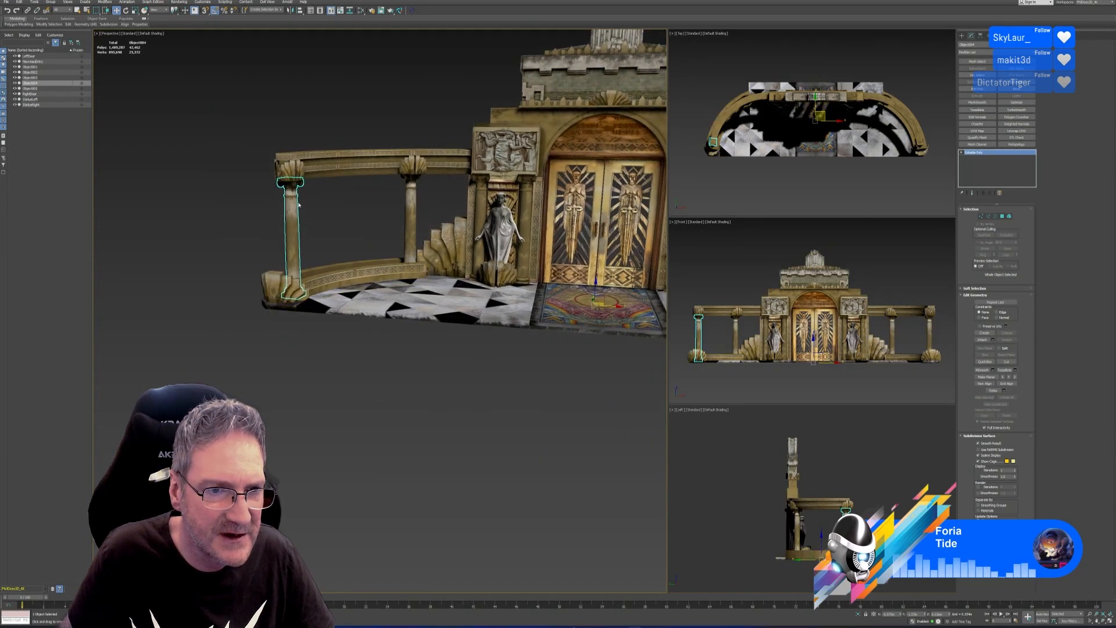
{"action": "middle_click_drag", "start_coordinate": [328, 318], "coordinate": [263, 362]}
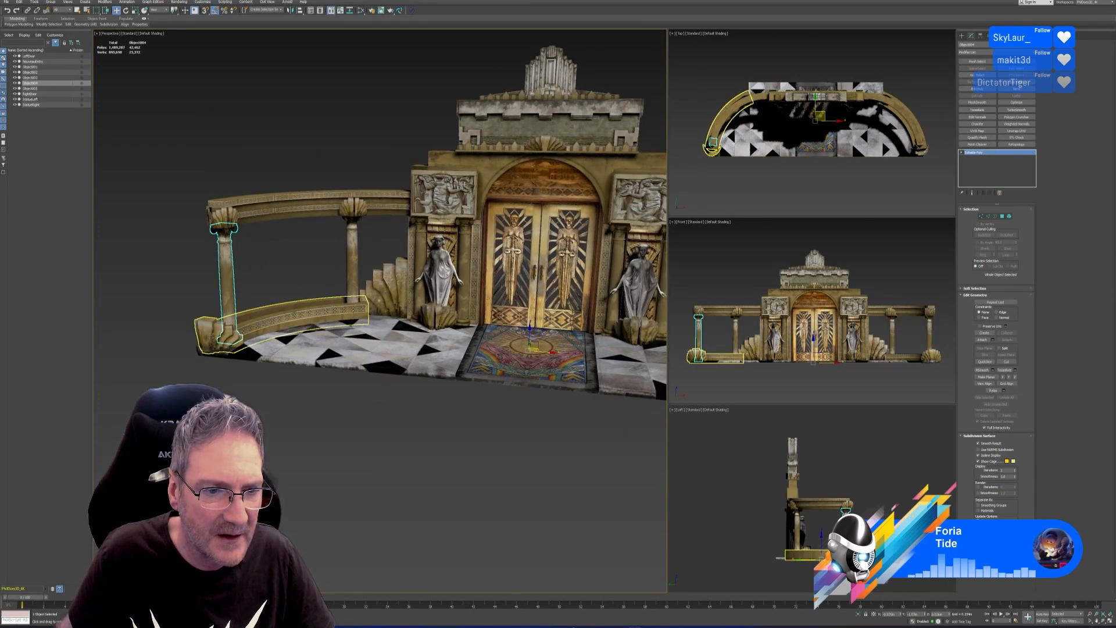
{"action": "middle_click_drag", "start_coordinate": [256, 237], "coordinate": [294, 368], "text": "alt"}
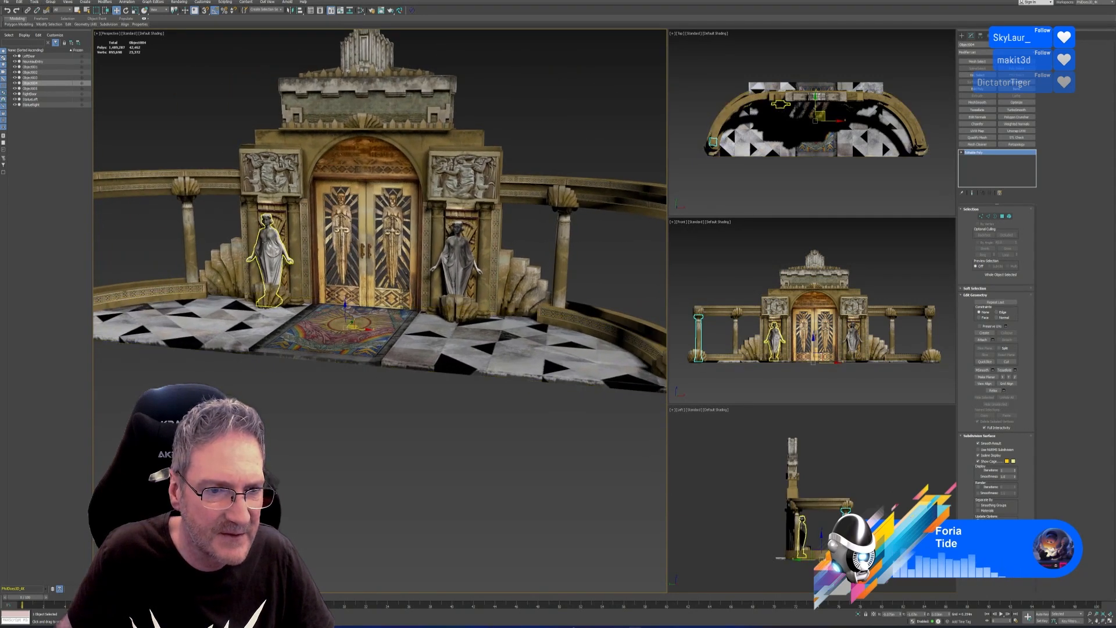
{"action": "left_click", "coordinate": [259, 239]}
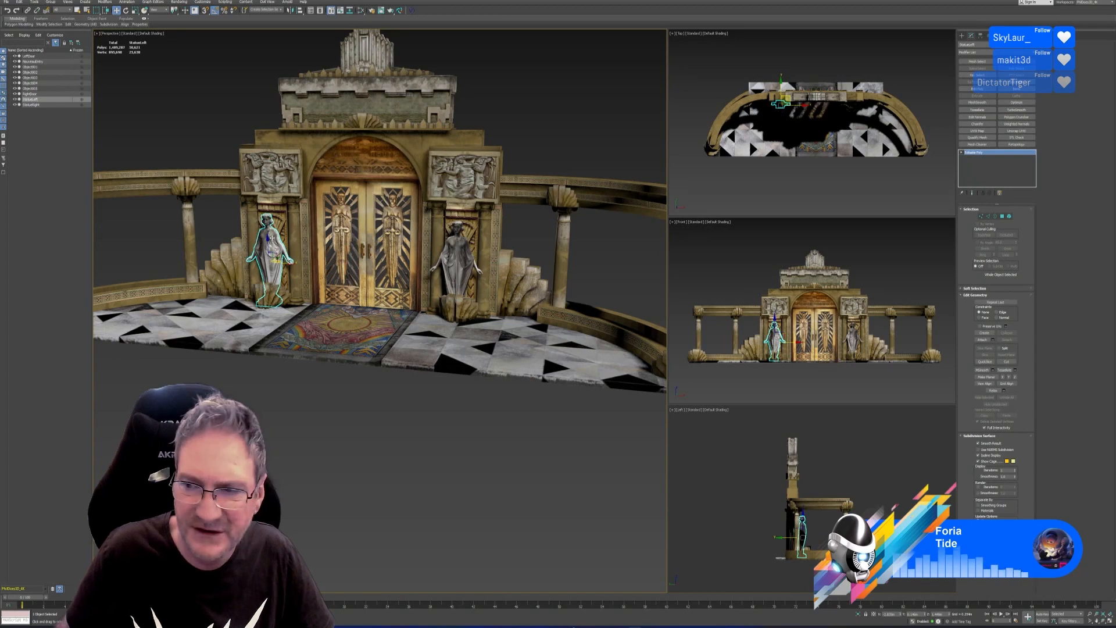
{"action": "scroll", "coordinate": [271, 237], "scroll_direction": "up", "scroll_amount": 5}
{"action": "middle_click_drag", "start_coordinate": [289, 300], "coordinate": [314, 293], "text": "alt"}
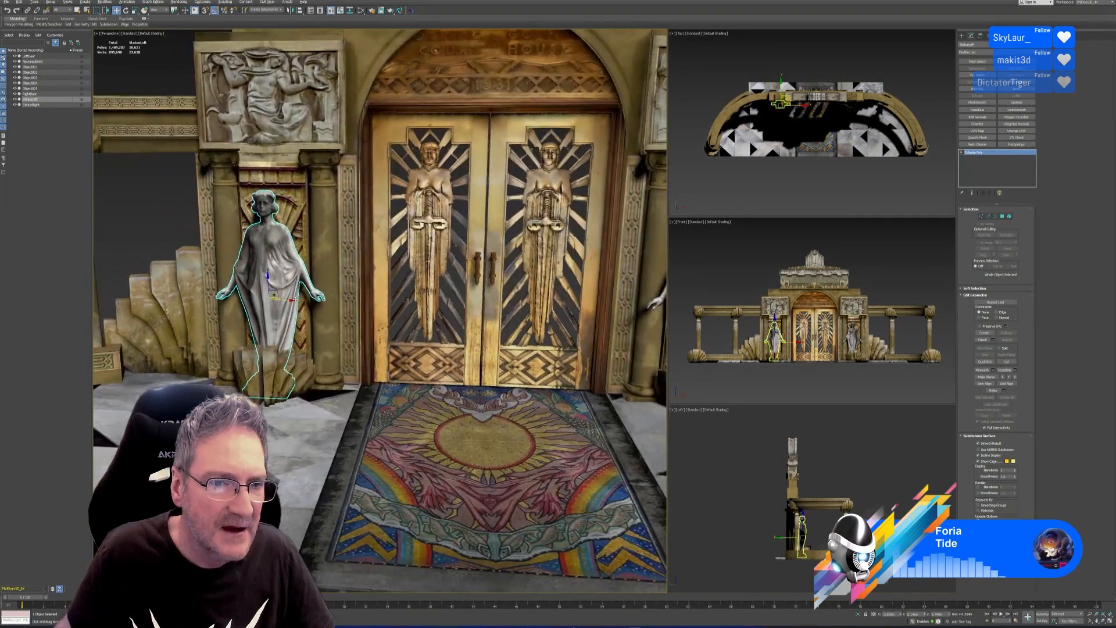
{"action": "scroll", "coordinate": [316, 279], "scroll_direction": "down", "scroll_amount": 4}
{"action": "middle_click_drag", "start_coordinate": [370, 269], "coordinate": [295, 294]}
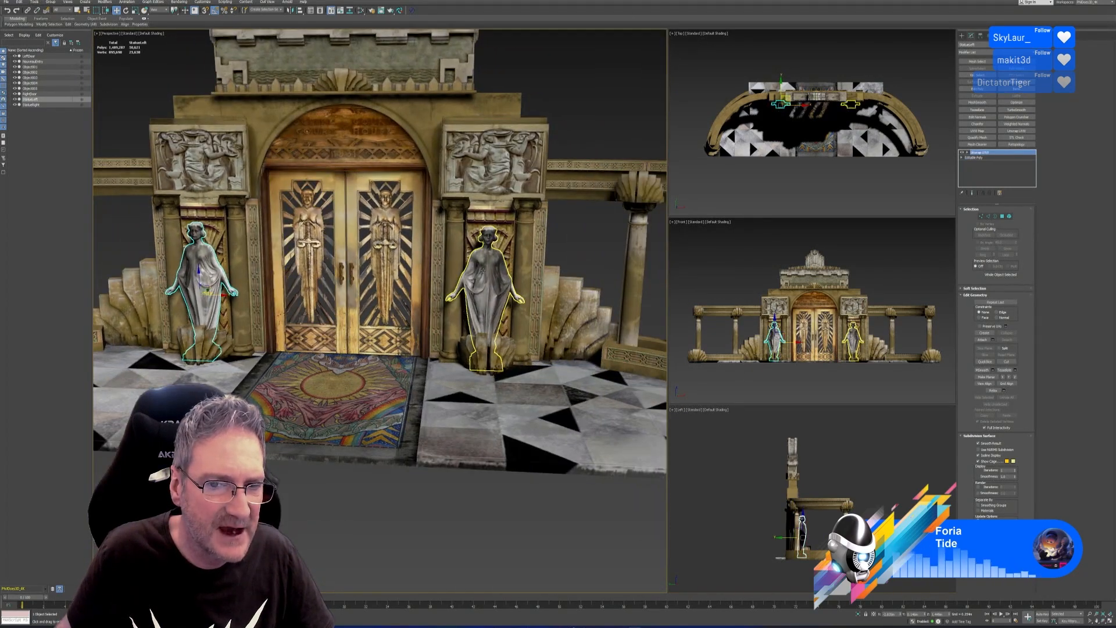
{"action": "left_click", "coordinate": [488, 279]}
{"action": "middle_click_drag", "start_coordinate": [488, 279], "coordinate": [575, 274]}
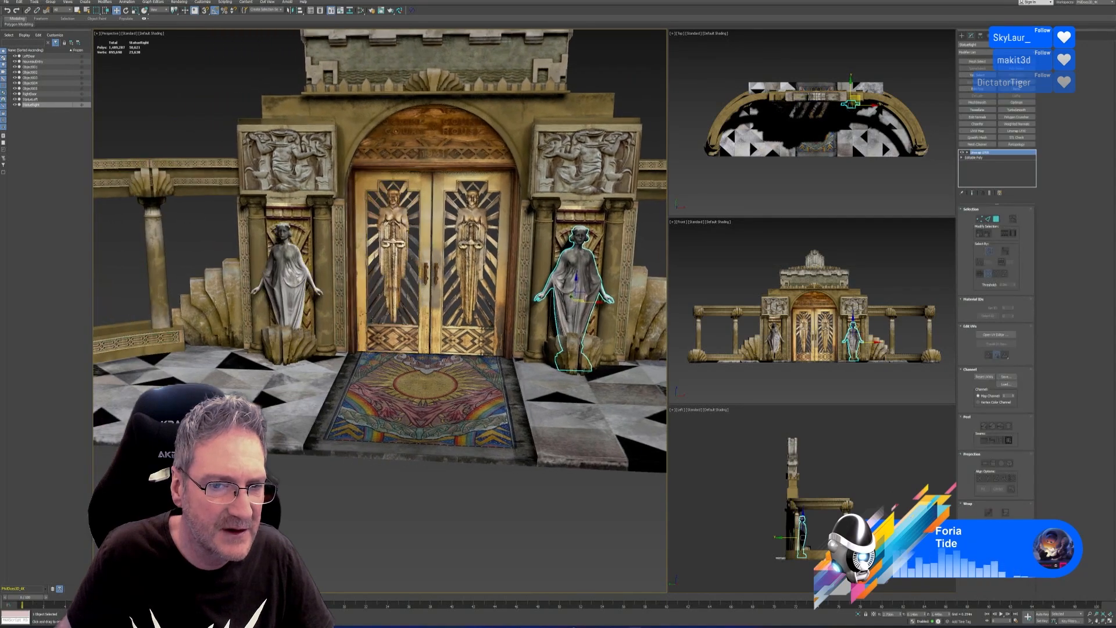
{"action": "middle_click_drag", "start_coordinate": [322, 391], "coordinate": [366, 401], "text": "alt"}
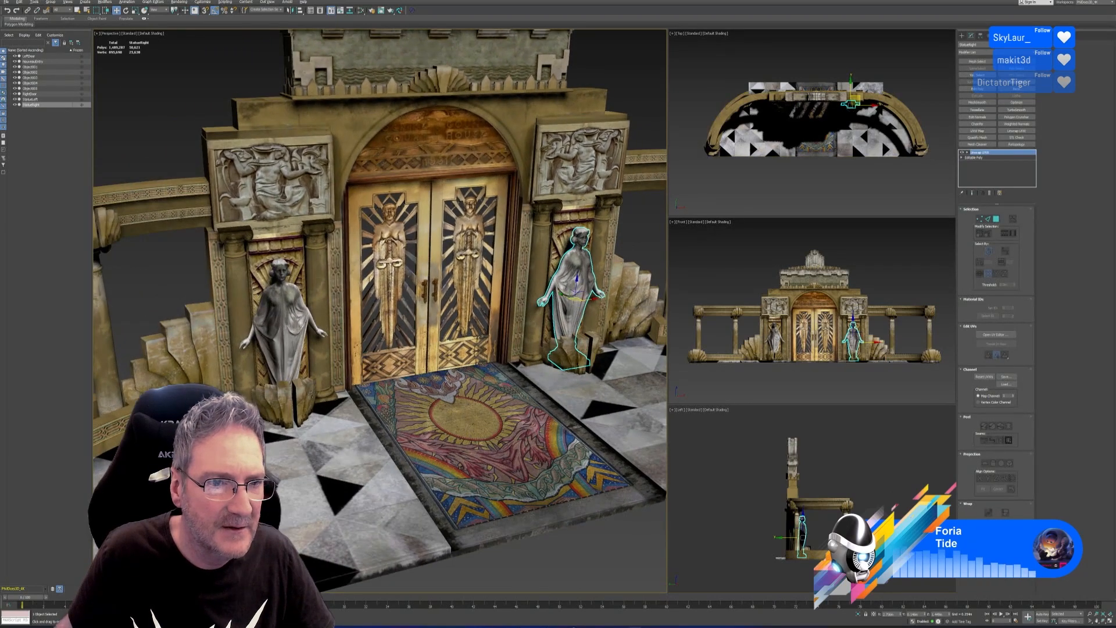
- Select the main entrance object and, at element level, pick the column shaft on the outer side of the left statue
{"action": "scroll", "coordinate": [313, 366], "scroll_direction": "down", "scroll_amount": 4}
{"action": "middle_click_drag", "start_coordinate": [295, 356], "coordinate": [302, 331]}
{"action": "scroll", "coordinate": [271, 307], "scroll_direction": "up", "scroll_amount": 5}
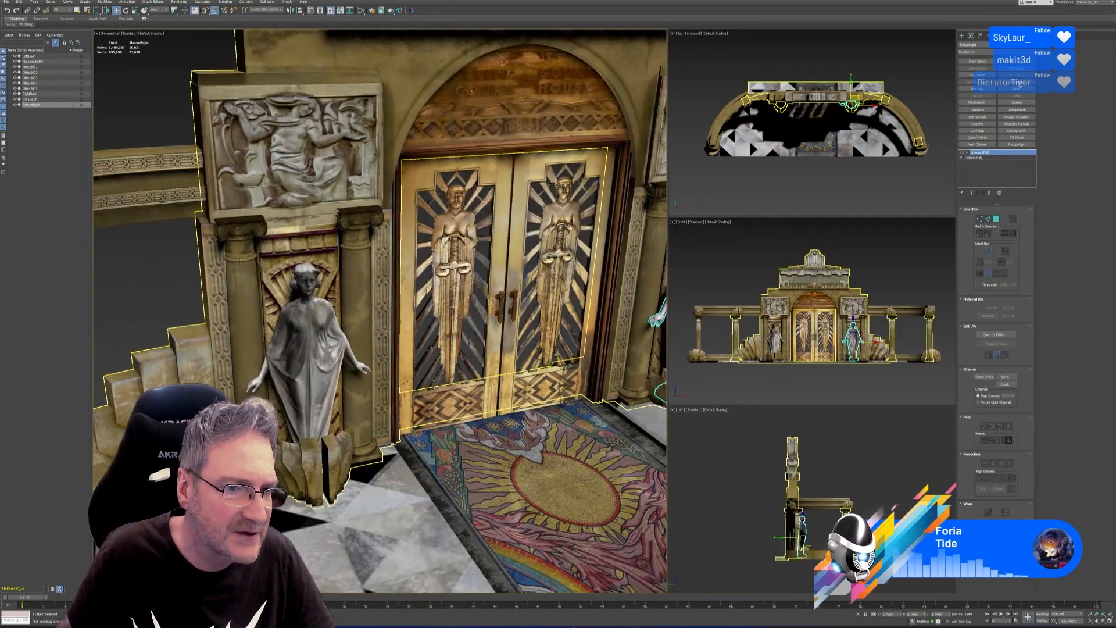
{"action": "left_click", "coordinate": [245, 261]}
{"action": "scroll", "coordinate": [367, 288], "scroll_direction": "down", "scroll_amount": 5}
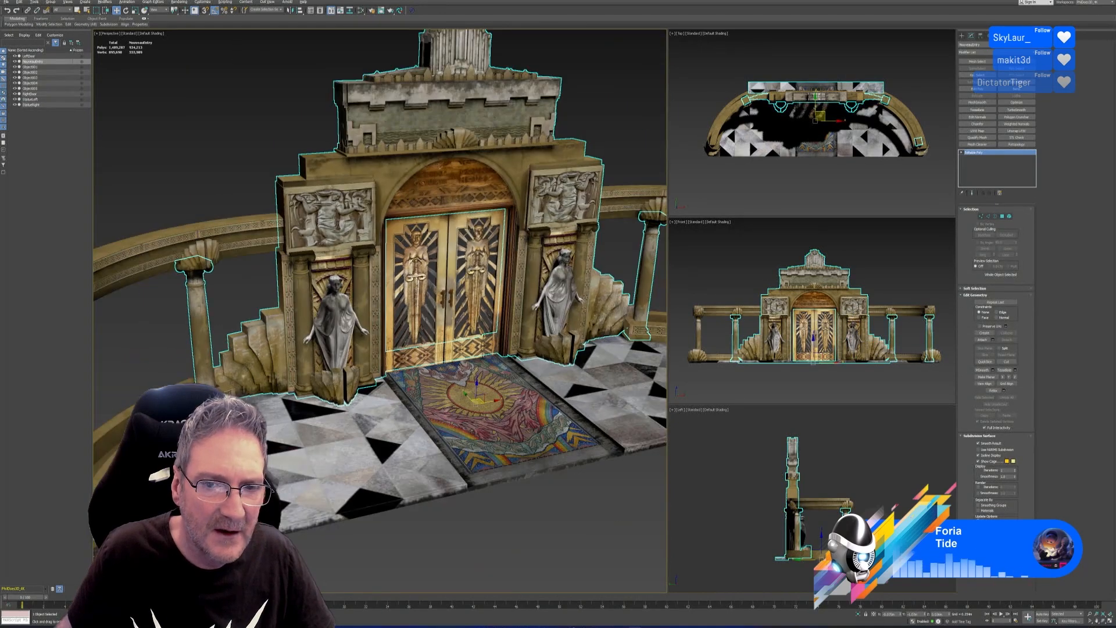
{"action": "middle_click_drag", "start_coordinate": [501, 390], "coordinate": [469, 355], "text": "alt"}
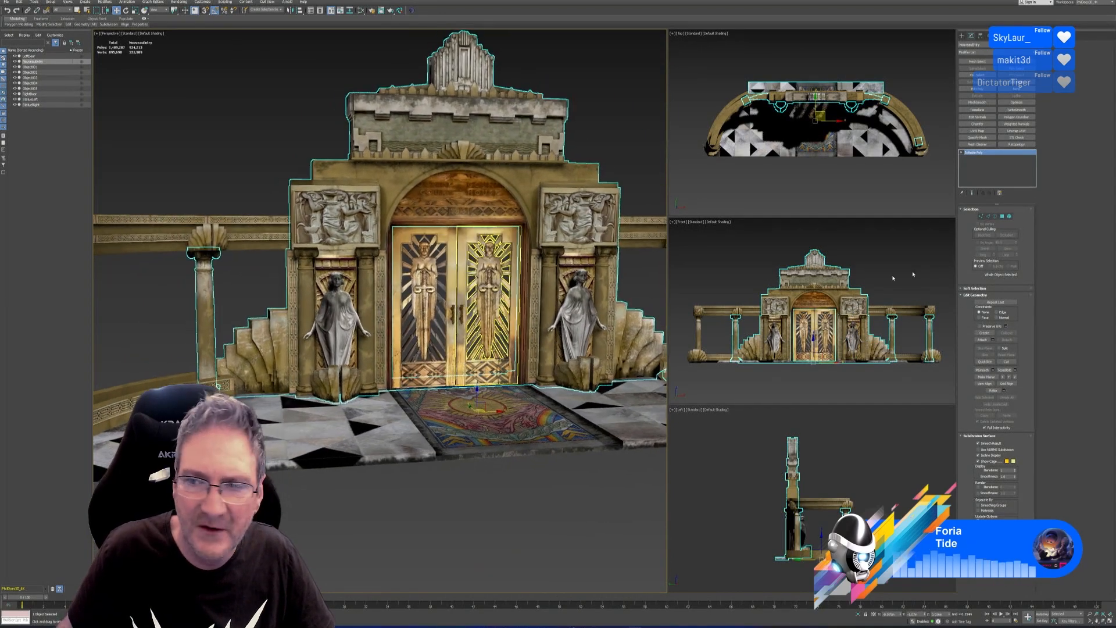
{"action": "left_click", "coordinate": [1009, 217]}
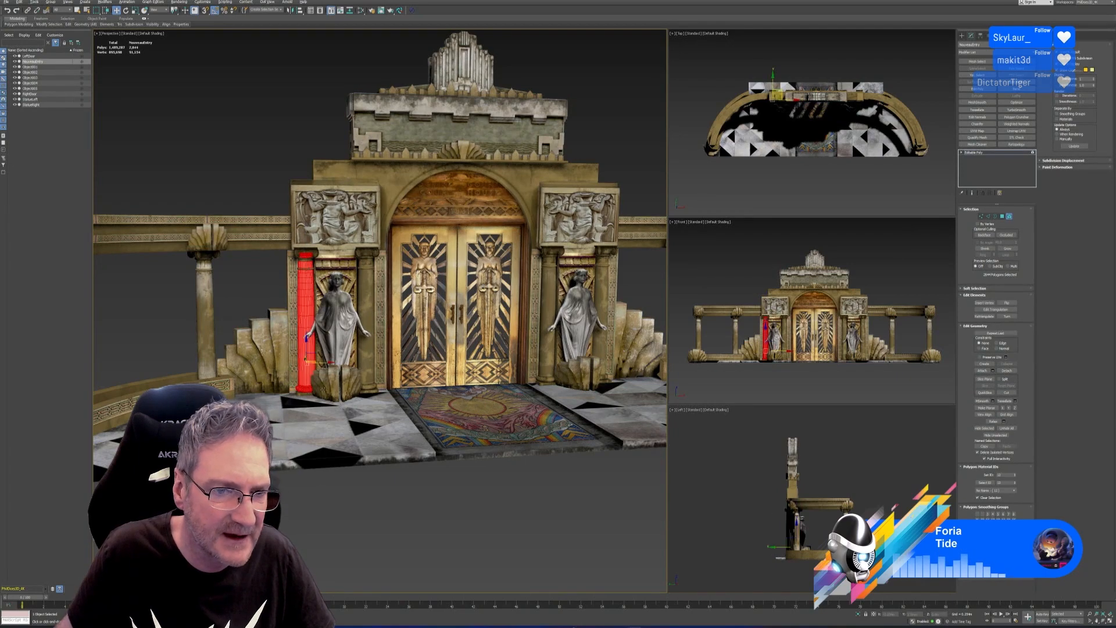
- Add the base and capital parts to the column selection, detach it as a separate object and clear the selection
{"action": "middle_click_drag", "start_coordinate": [323, 388], "coordinate": [345, 408], "text": "alt"}
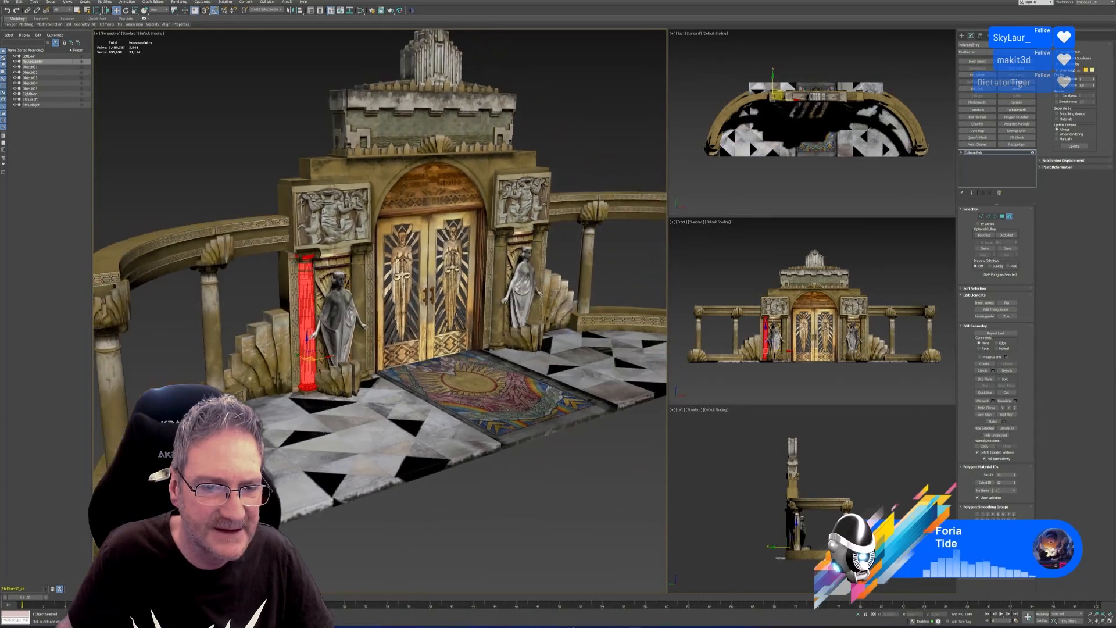
{"action": "scroll", "coordinate": [316, 388], "scroll_direction": "up", "scroll_amount": 5}
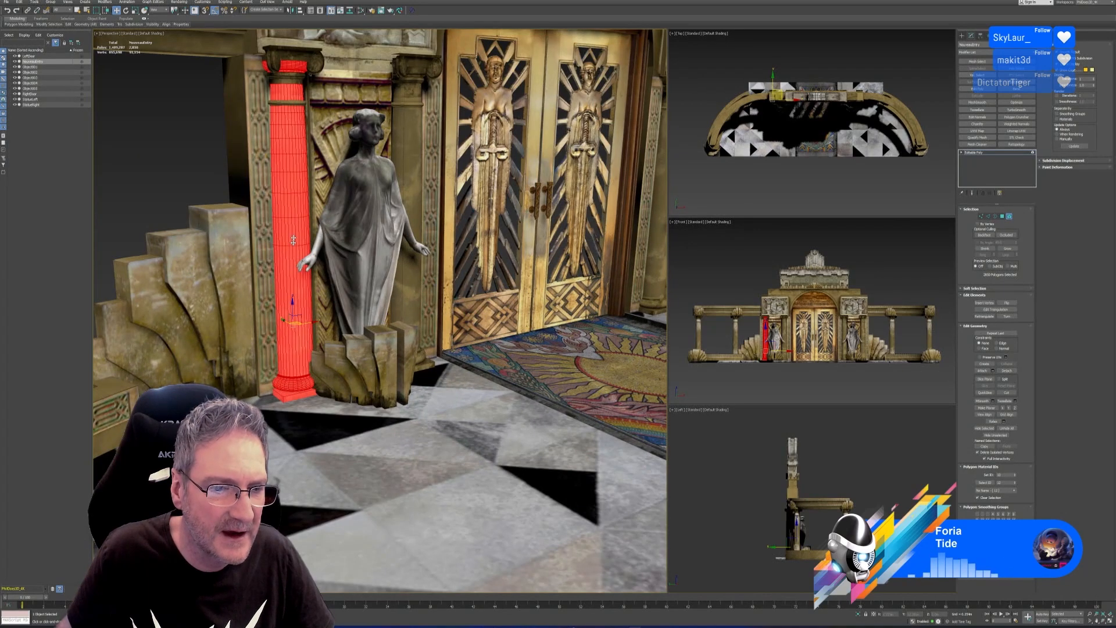
{"action": "scroll", "coordinate": [293, 240], "scroll_direction": "up", "scroll_amount": 4}
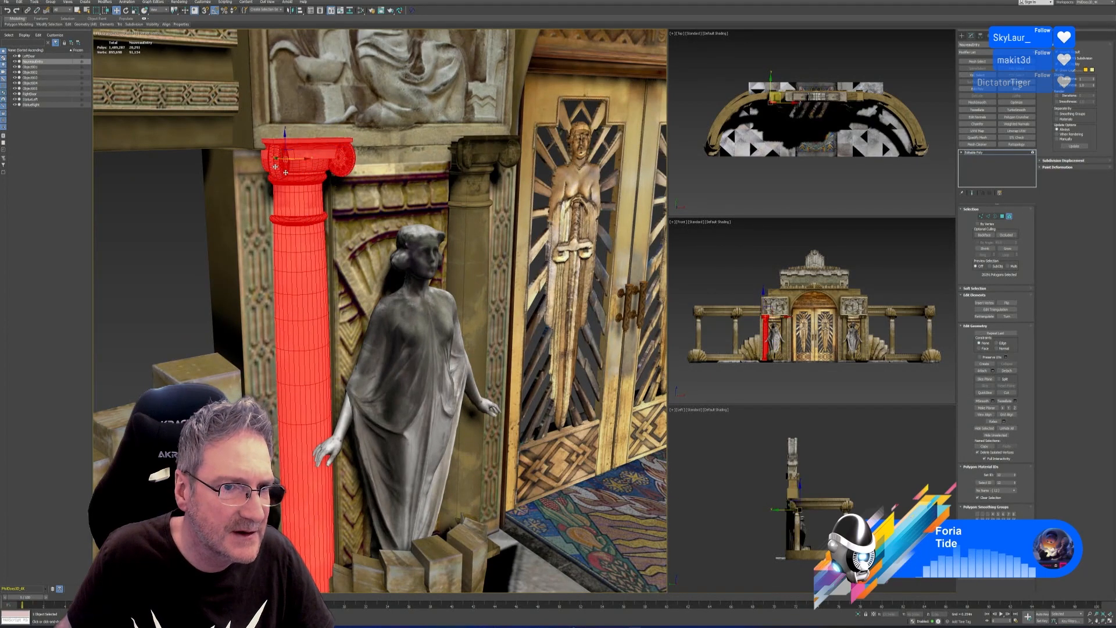
{"action": "middle_click_drag", "start_coordinate": [431, 300], "coordinate": [322, 291], "text": "alt"}
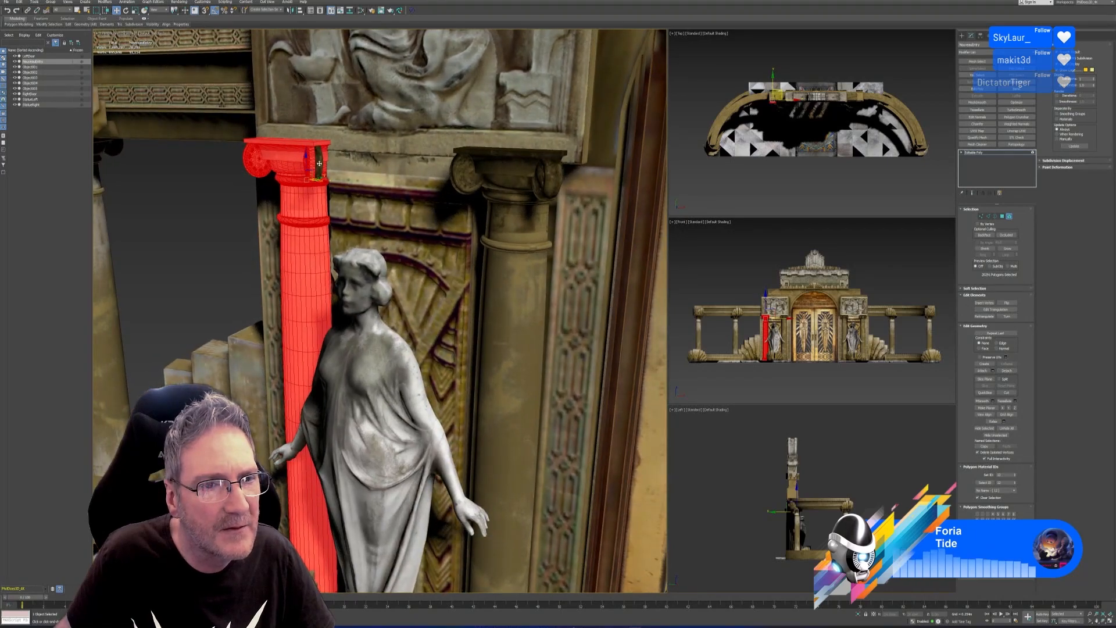
{"action": "scroll", "coordinate": [341, 329], "scroll_direction": "down", "scroll_amount": 5}
{"action": "middle_click_drag", "start_coordinate": [341, 328], "coordinate": [358, 362], "text": "alt"}
{"action": "scroll", "coordinate": [357, 362], "scroll_direction": "up", "scroll_amount": 3}
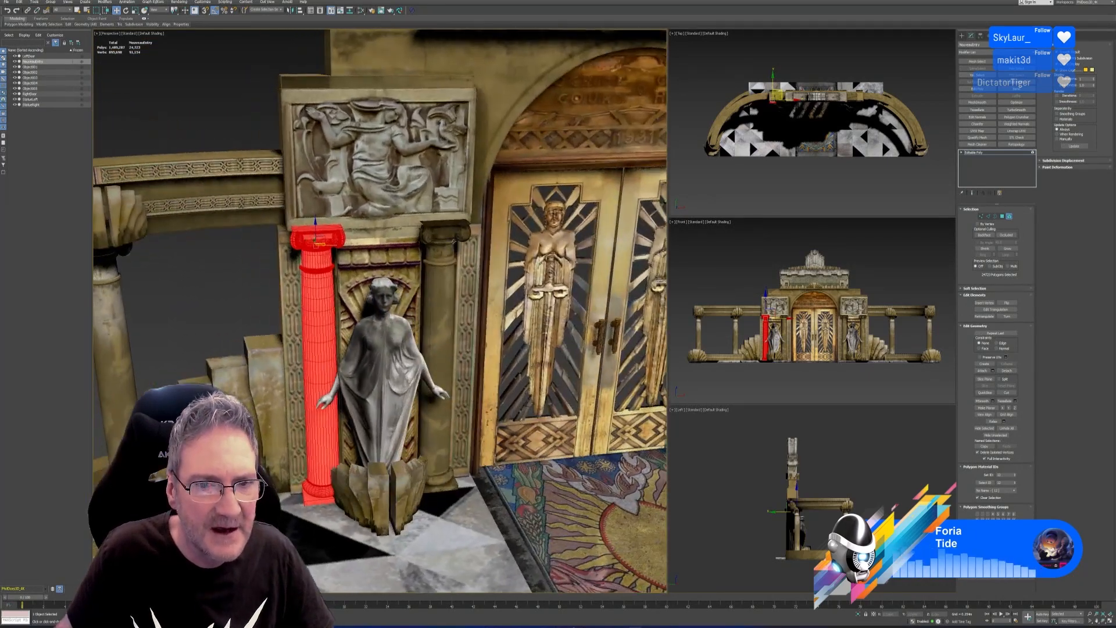
{"action": "middle_click_drag", "start_coordinate": [454, 240], "coordinate": [441, 331]}
{"action": "scroll", "coordinate": [500, 352], "scroll_direction": "down", "scroll_amount": 2}
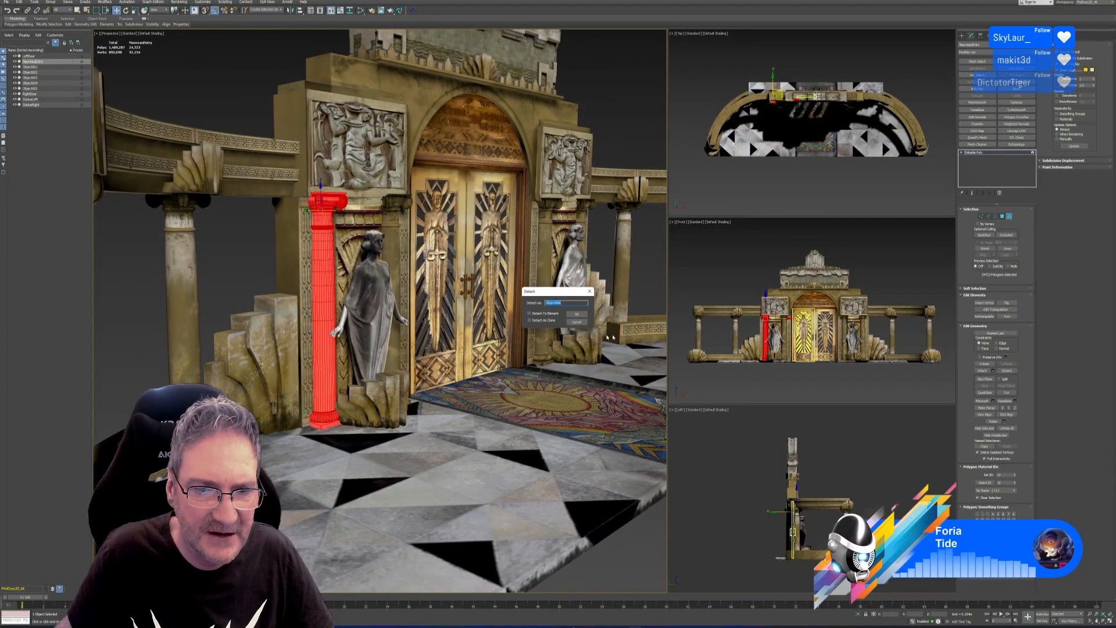
{"action": "left_click", "coordinate": [583, 314]}
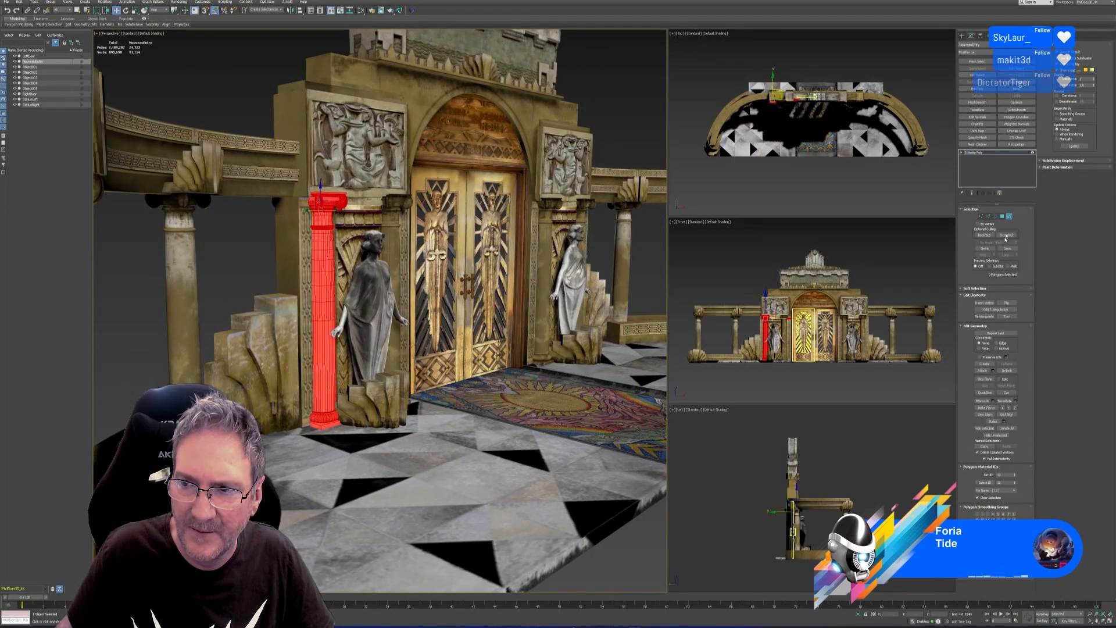
{"action": "left_click", "coordinate": [1009, 217]}
{"action": "middle_click_drag", "start_coordinate": [505, 255], "coordinate": [432, 286], "text": "alt"}
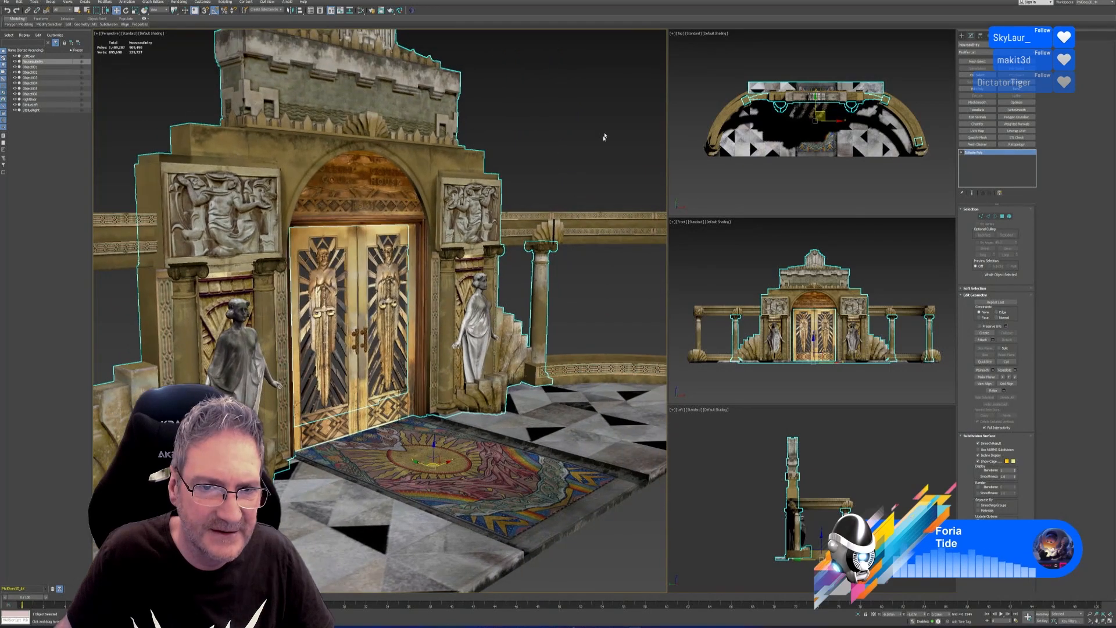
{"action": "left_click", "coordinate": [604, 136]}
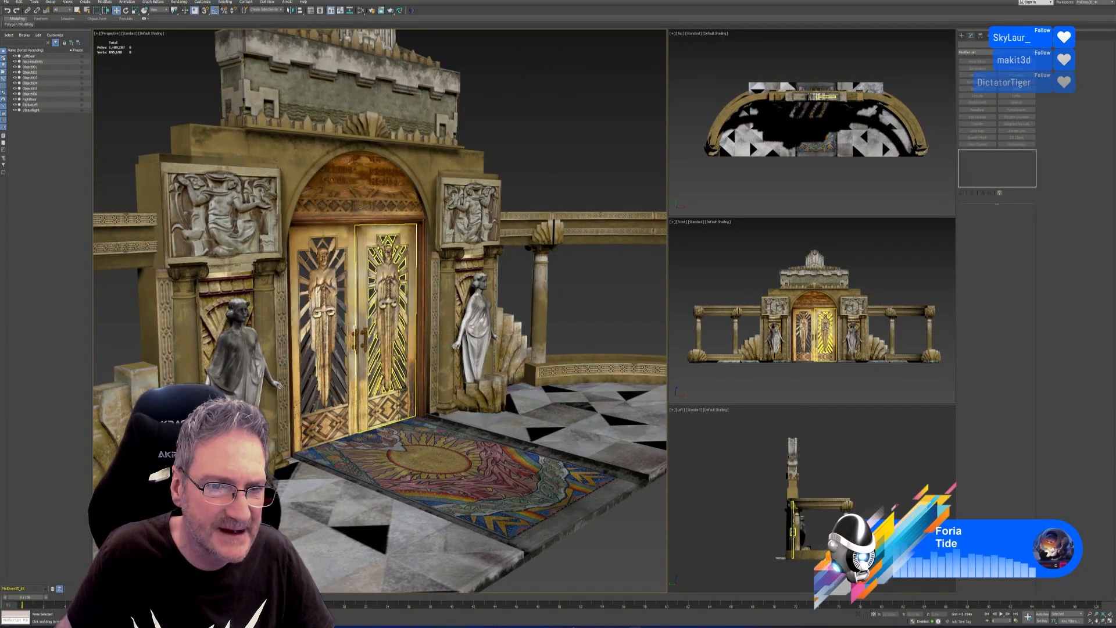
- Select the left door to check its separation and view the whole entrance from behind
{"action": "middle_click_drag", "start_coordinate": [511, 308], "coordinate": [445, 322], "text": "alt"}
{"action": "scroll", "coordinate": [300, 280], "scroll_direction": "up", "scroll_amount": 2}
{"action": "left_click", "coordinate": [278, 236]}
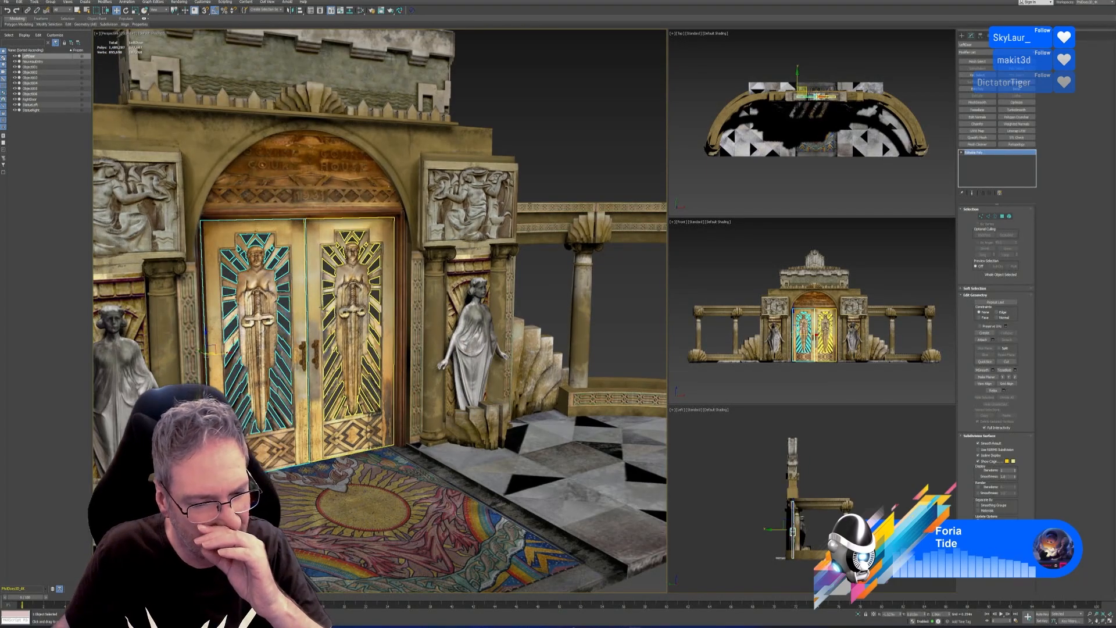
{"action": "scroll", "coordinate": [326, 333], "scroll_direction": "down", "scroll_amount": 3}
{"action": "middle_click_drag", "start_coordinate": [359, 389], "coordinate": [317, 356], "text": "alt"}
{"action": "scroll", "coordinate": [348, 401], "scroll_direction": "down", "scroll_amount": 2}
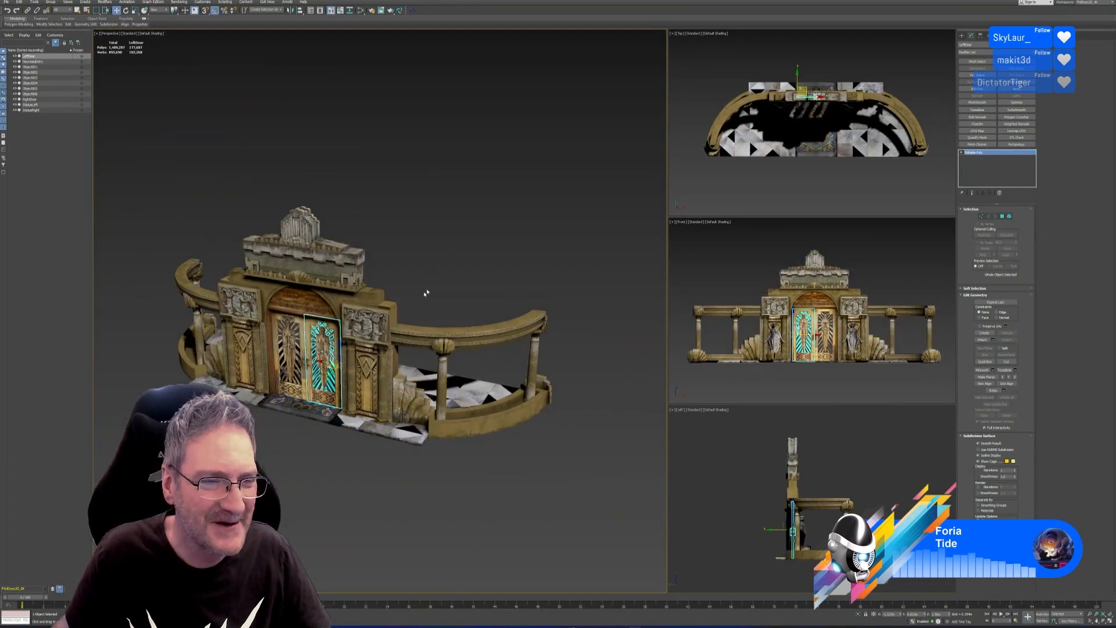
{"action": "middle_click_drag", "start_coordinate": [426, 293], "coordinate": [395, 343], "text": "alt"}
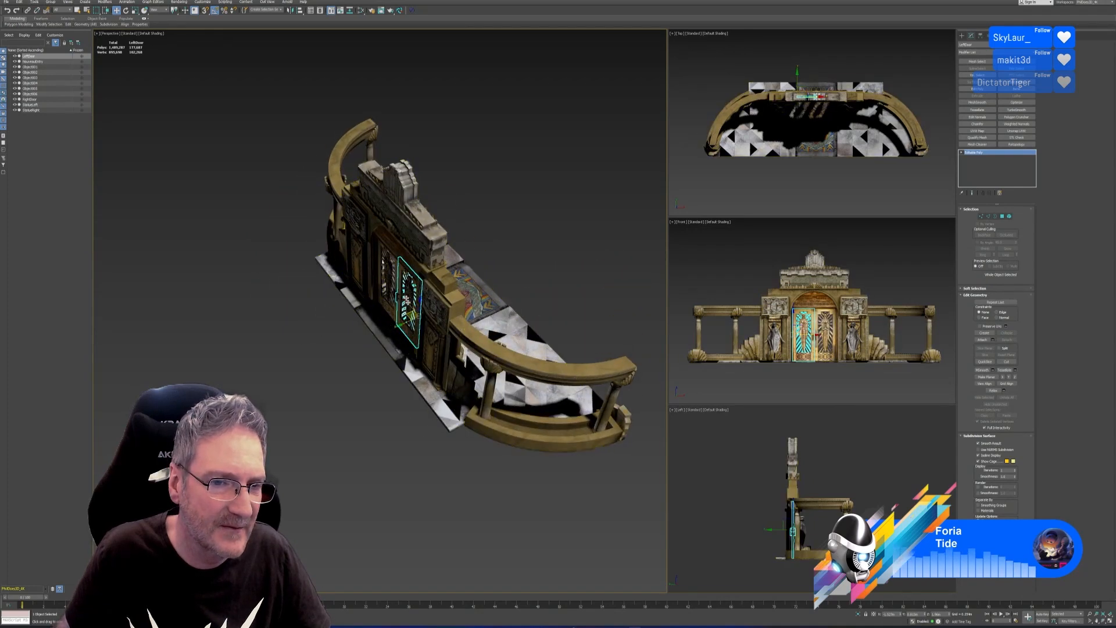
- Examine the whole entrance from behind and from the front, including the doors, statues, columns and floor
{"action": "scroll", "coordinate": [395, 377], "scroll_direction": "down", "scroll_amount": 3}
{"action": "middle_click_drag", "start_coordinate": [402, 329], "coordinate": [488, 240]}
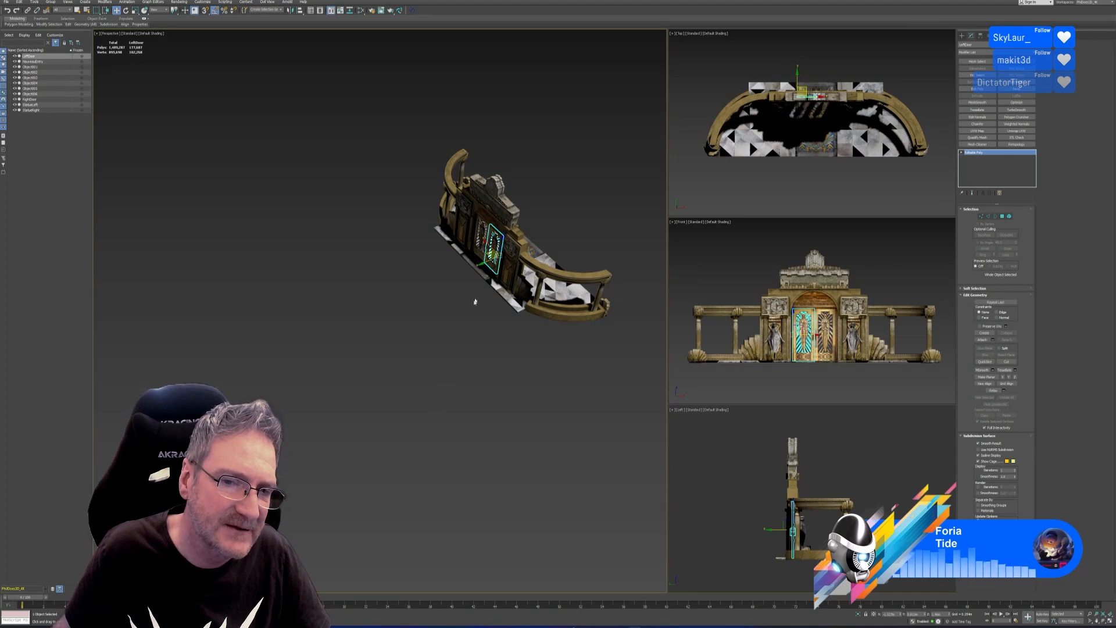
{"action": "middle_click_drag", "start_coordinate": [442, 424], "coordinate": [459, 414], "text": "alt"}
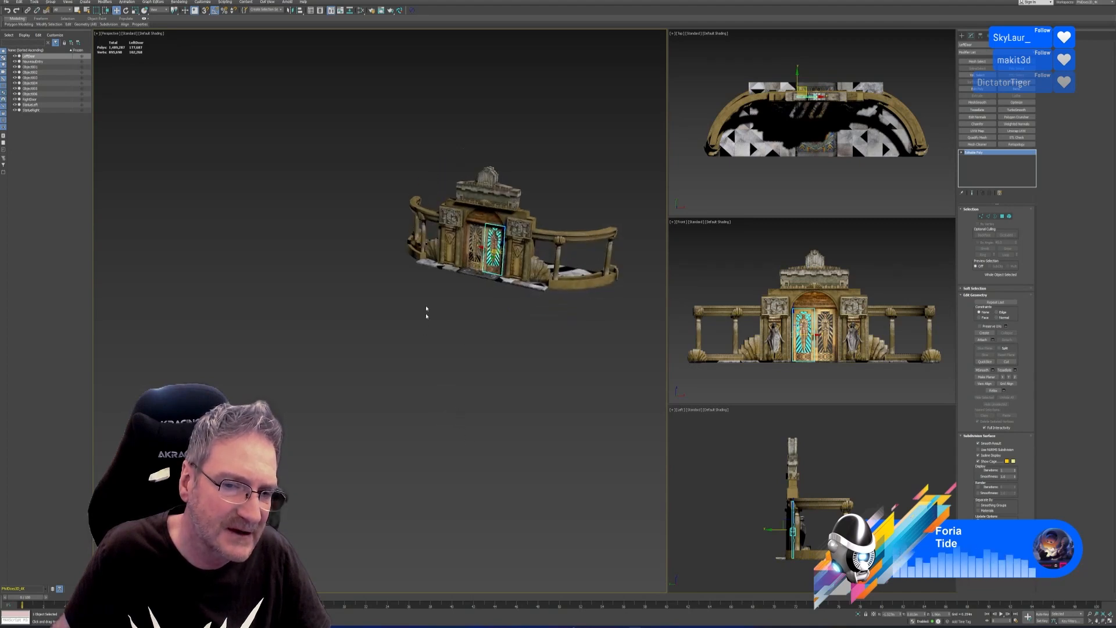
{"action": "scroll", "coordinate": [426, 311], "scroll_direction": "up", "scroll_amount": 4}
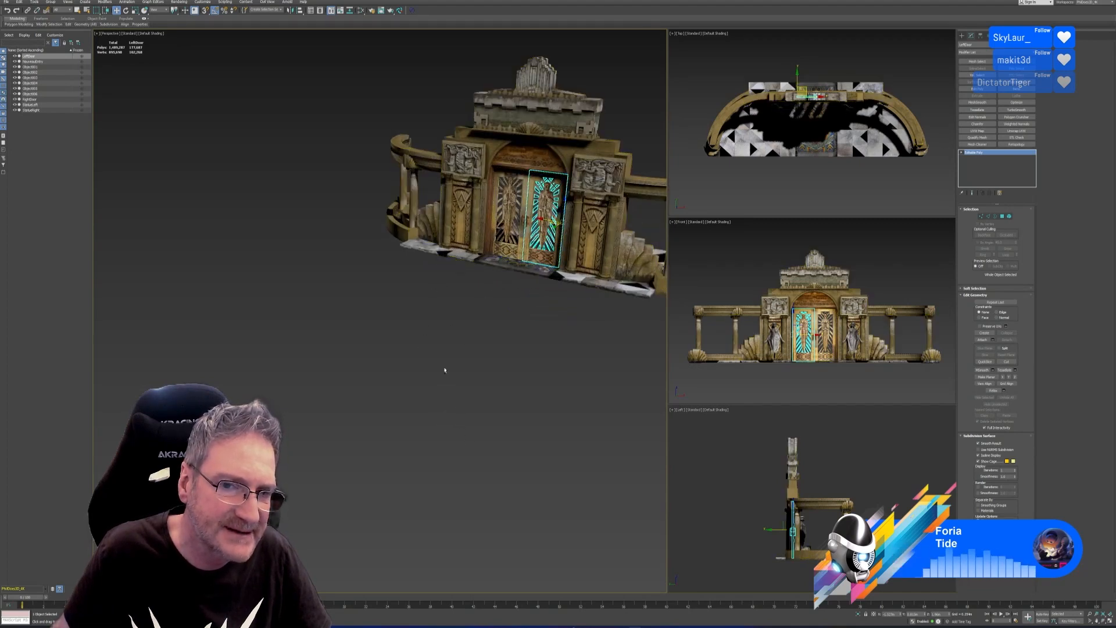
{"action": "middle_click_drag", "start_coordinate": [446, 371], "coordinate": [387, 320], "text": "alt"}
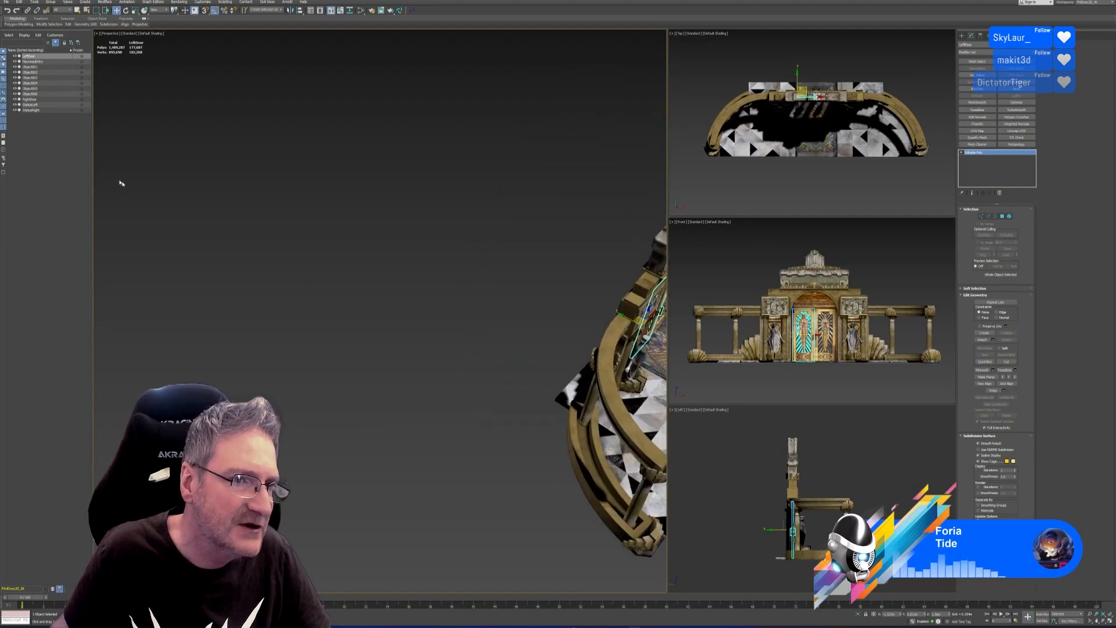
{"action": "middle_click_drag", "start_coordinate": [374, 424], "coordinate": [405, 360], "text": "alt"}
{"action": "scroll", "coordinate": [529, 267], "scroll_direction": "up", "scroll_amount": 5}
{"action": "middle_click_drag", "start_coordinate": [465, 420], "coordinate": [493, 414], "text": "alt"}
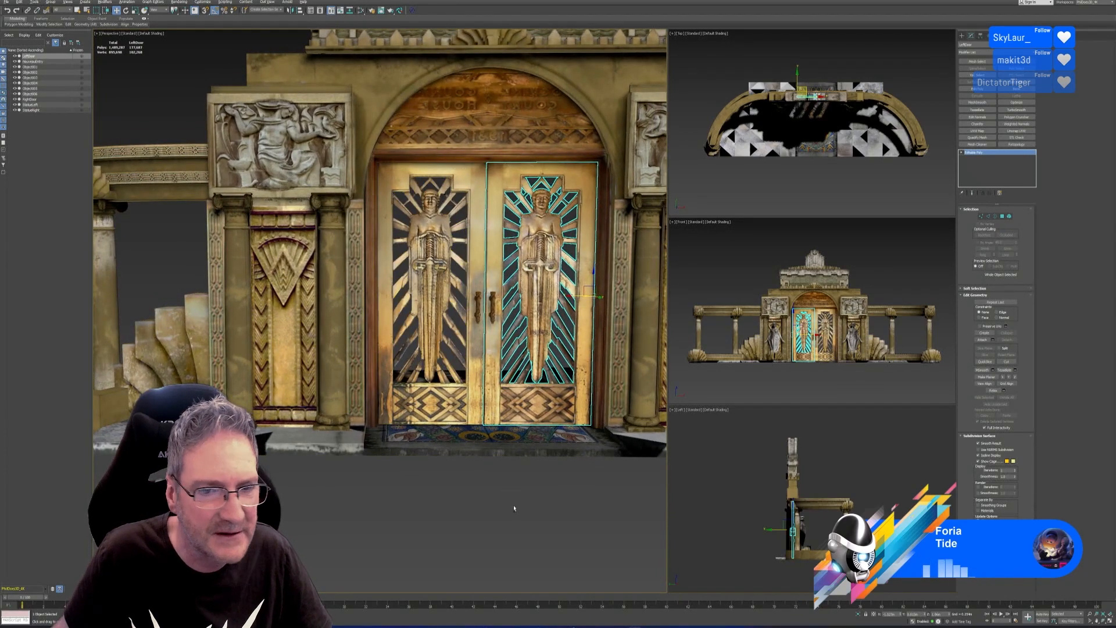
{"action": "middle_click_drag", "start_coordinate": [513, 508], "coordinate": [410, 507], "text": "alt"}
{"action": "middle_click_drag", "start_coordinate": [463, 390], "coordinate": [375, 398]}
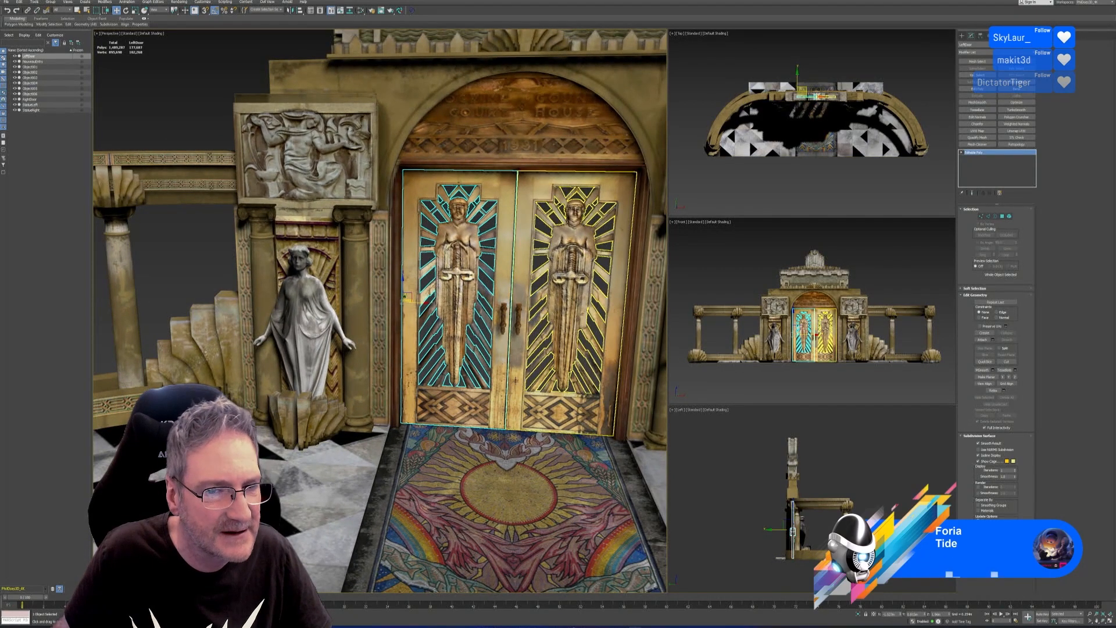
{"action": "scroll", "coordinate": [466, 289], "scroll_direction": "down", "scroll_amount": 4}
{"action": "middle_click_drag", "start_coordinate": [447, 326], "coordinate": [399, 338], "text": "alt"}
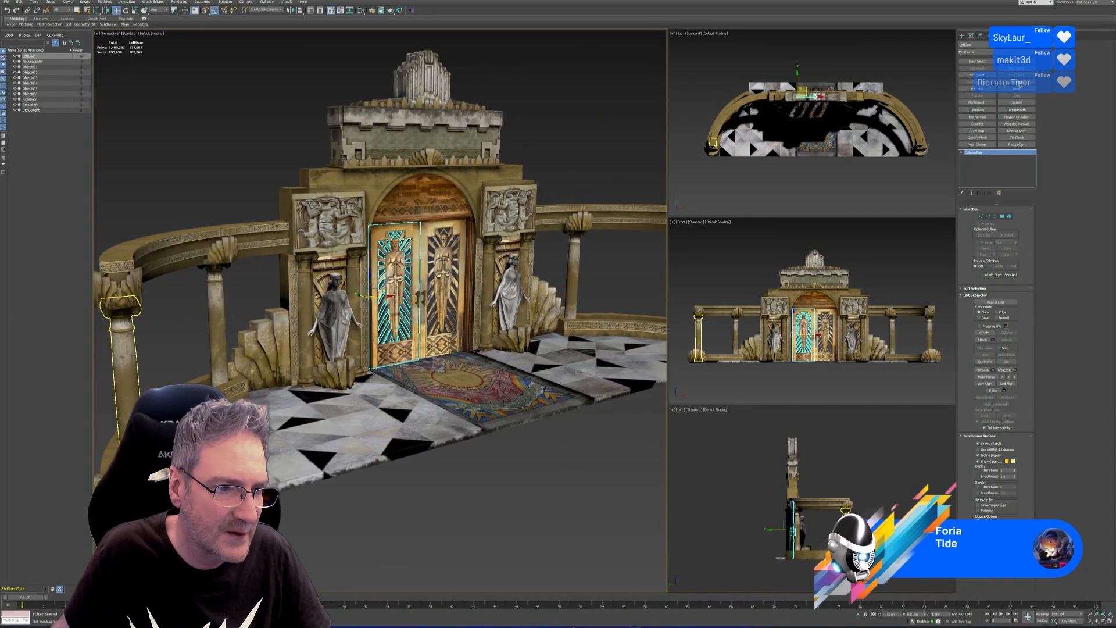
{"action": "left_click", "coordinate": [300, 430]}
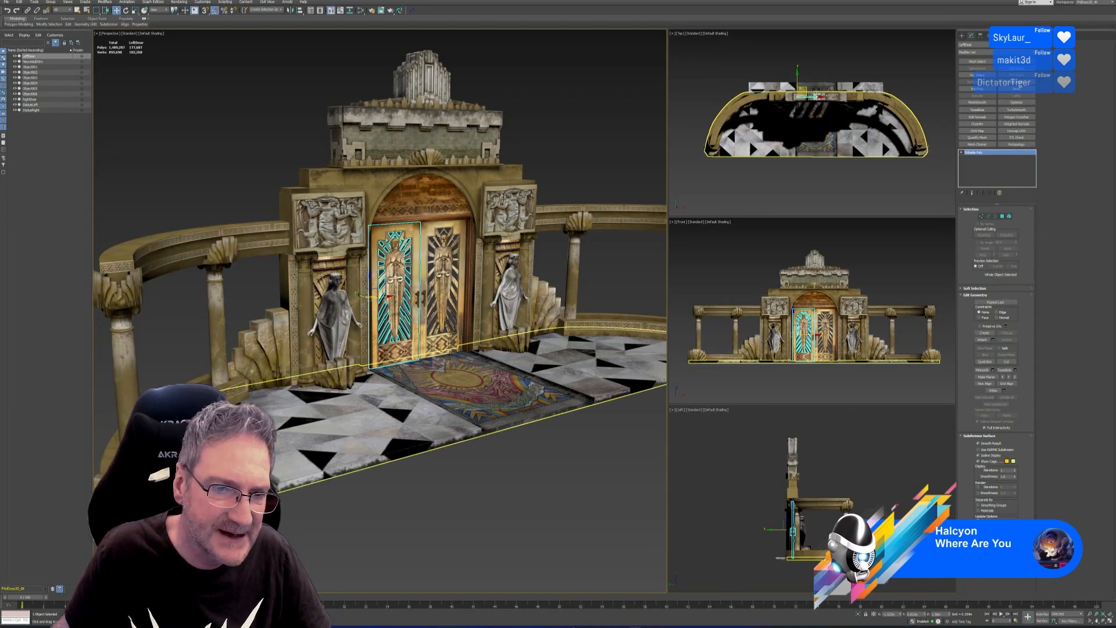
{"action": "left_click", "coordinate": [304, 320]}
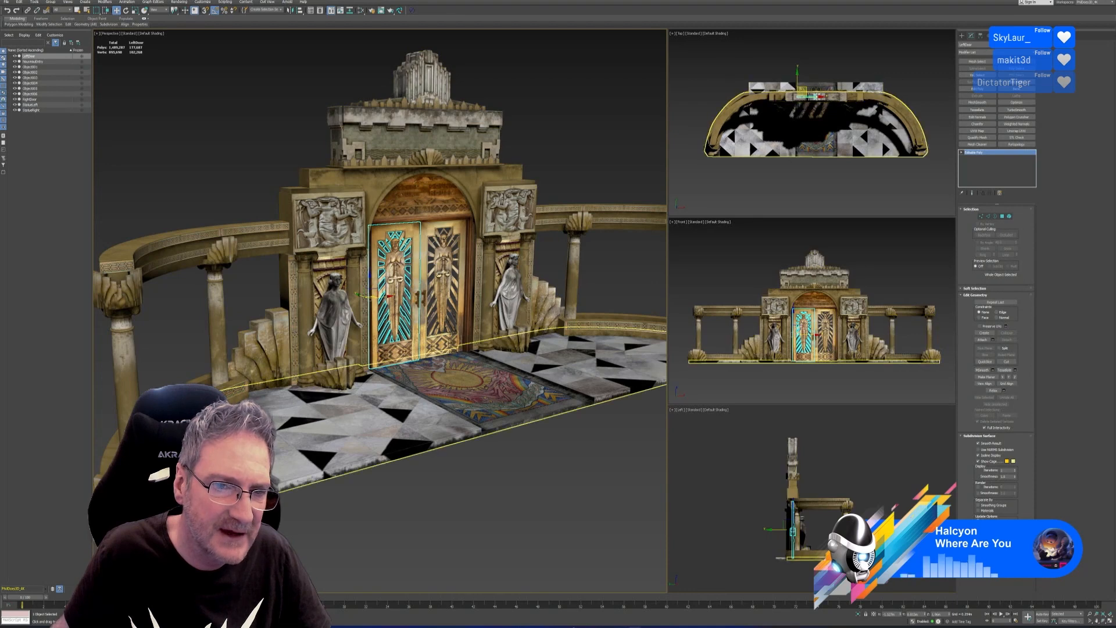
{"action": "middle_click_drag", "start_coordinate": [451, 445], "coordinate": [426, 453], "text": "alt"}
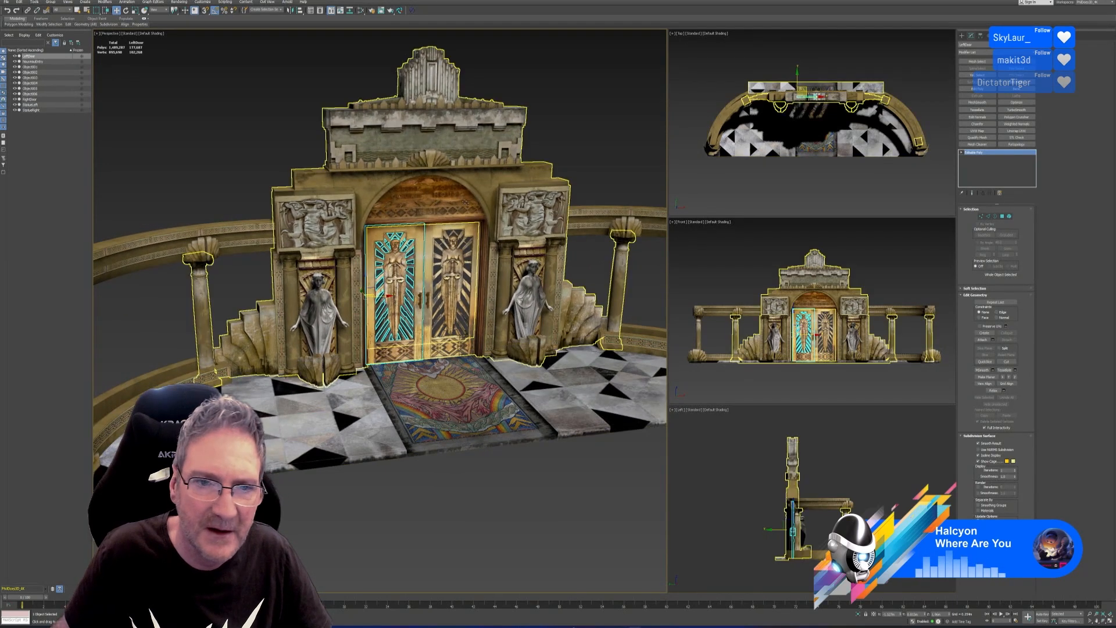
- Select the main entrance object and, at element level, pick all parts of the column on the door side of the left statue
{"action": "left_click", "coordinate": [472, 184]}
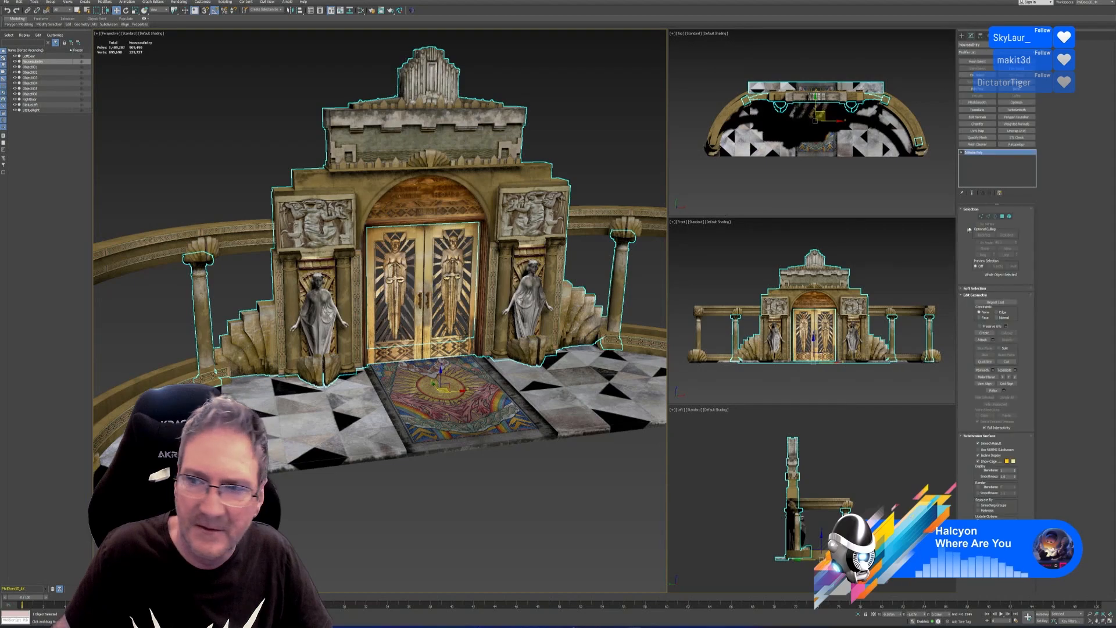
{"action": "left_click", "coordinate": [1009, 217]}
{"action": "scroll", "coordinate": [303, 254], "scroll_direction": "up", "scroll_amount": 6}
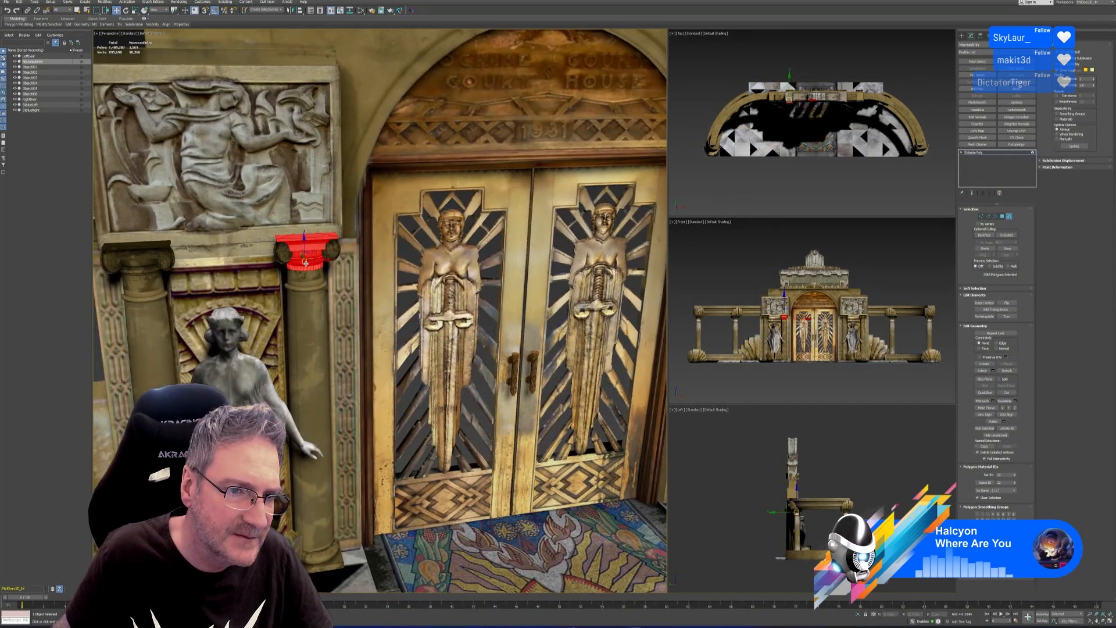
{"action": "left_click", "coordinate": [306, 286], "text": "ctrl"}
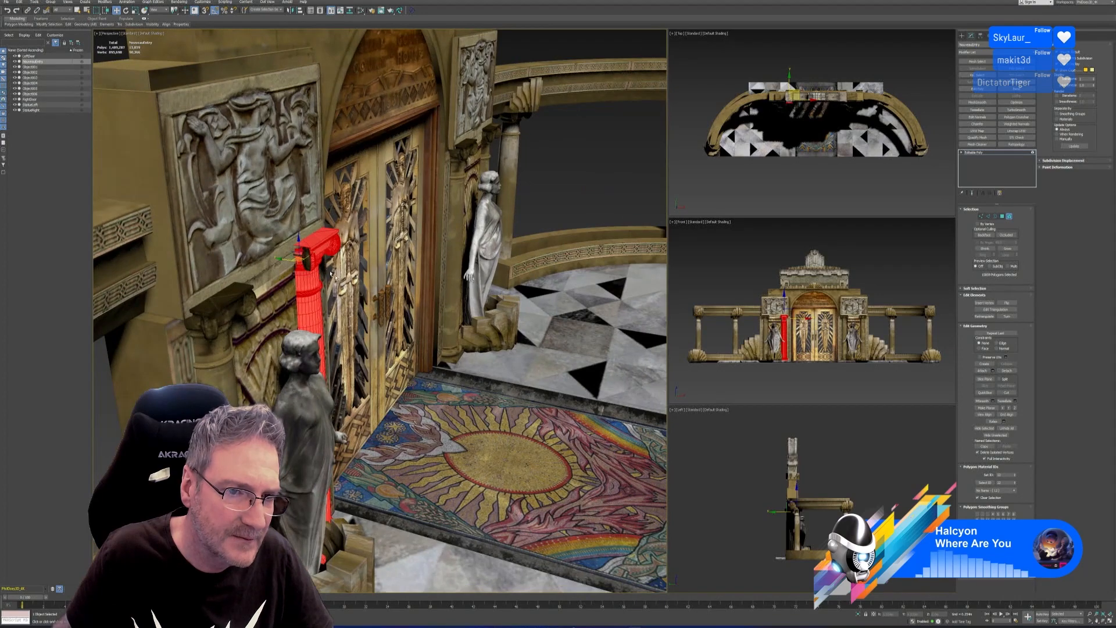
{"action": "left_click", "coordinate": [308, 262], "text": "ctrl"}
{"action": "scroll", "coordinate": [308, 261], "scroll_direction": "up", "scroll_amount": 5}
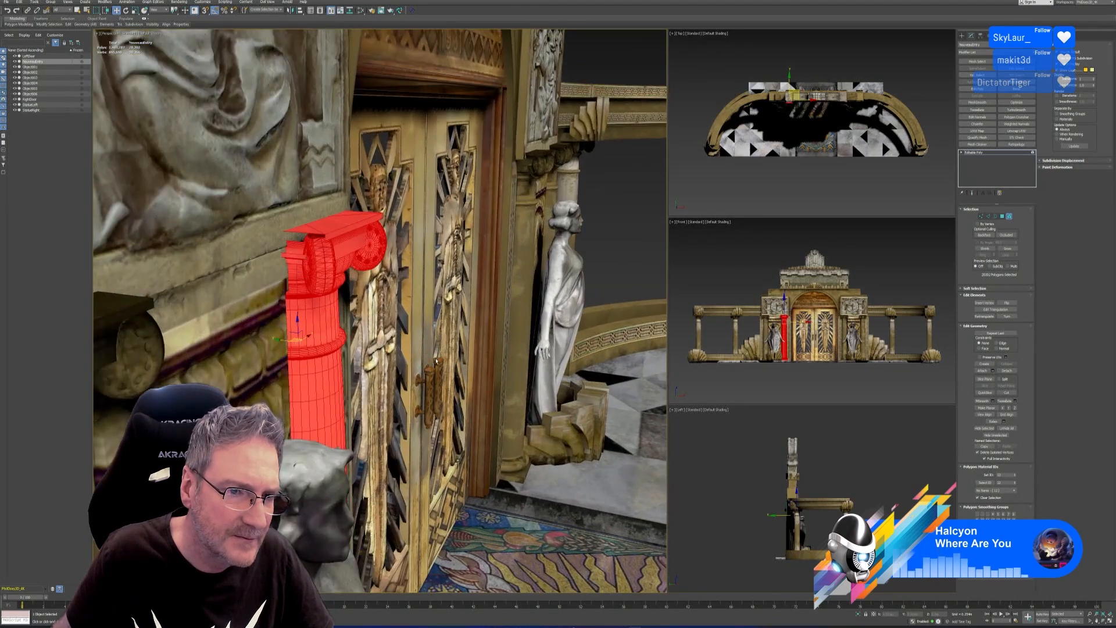
{"action": "middle_click_drag", "start_coordinate": [436, 361], "coordinate": [374, 356], "text": "alt"}
{"action": "left_click", "coordinate": [326, 265], "text": "ctrl"}
{"action": "scroll", "coordinate": [341, 325], "scroll_direction": "down", "scroll_amount": 3}
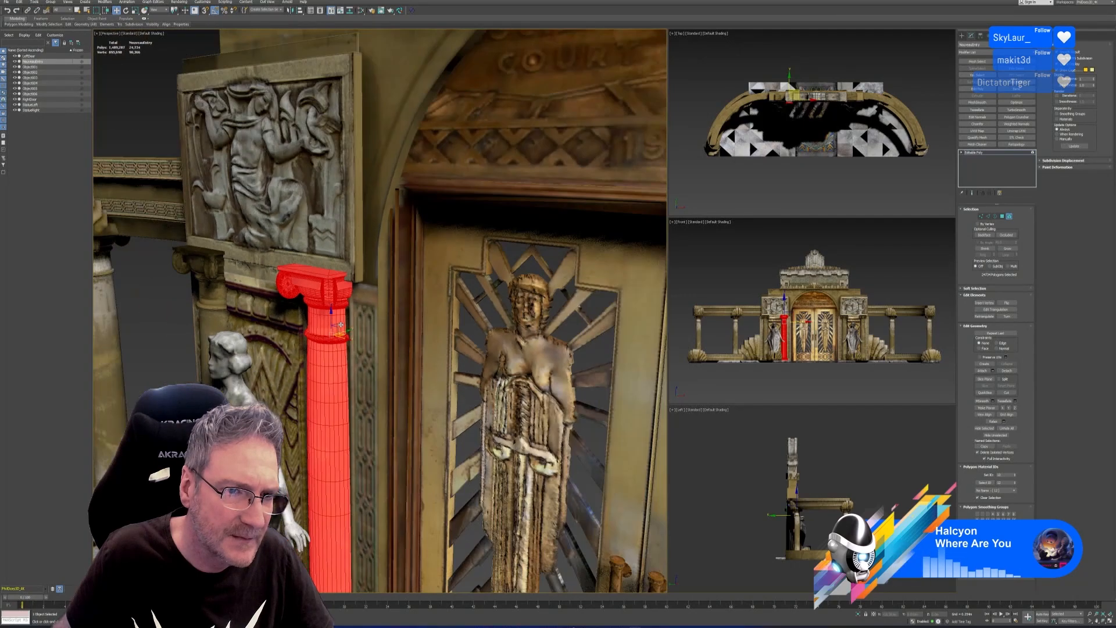
{"action": "scroll", "coordinate": [340, 325], "scroll_direction": "down", "scroll_amount": 6}
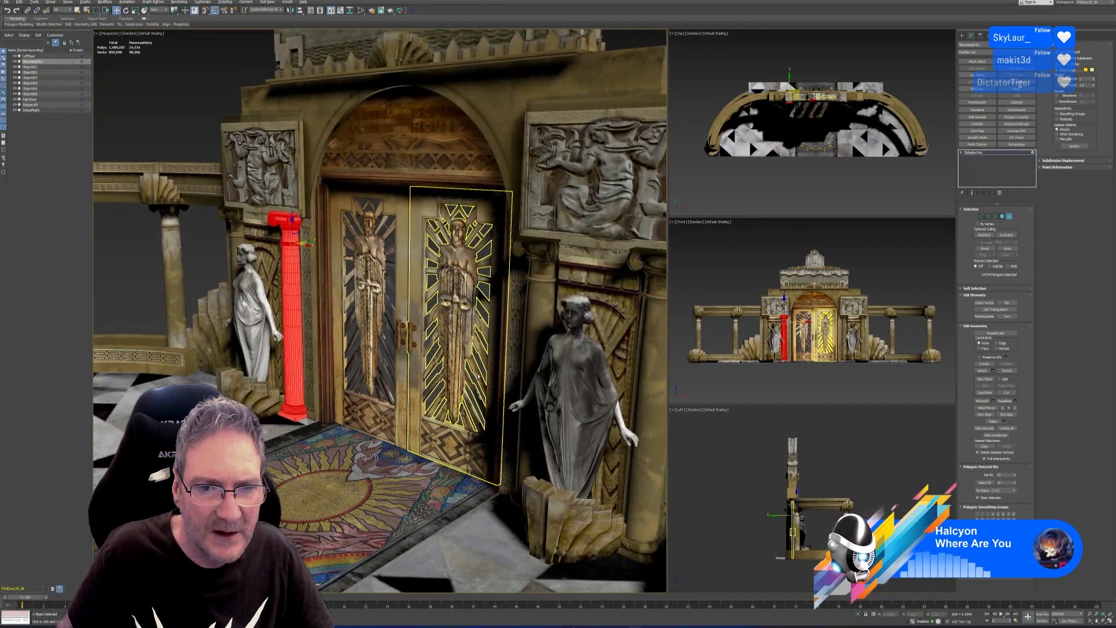
- Add the capital, shaft, base and scroll parts of the column on the door side of the right statue to the selection
{"action": "middle_click_drag", "start_coordinate": [479, 377], "coordinate": [481, 213], "text": "alt"}
{"action": "scroll", "coordinate": [481, 213], "scroll_direction": "up", "scroll_amount": 5}
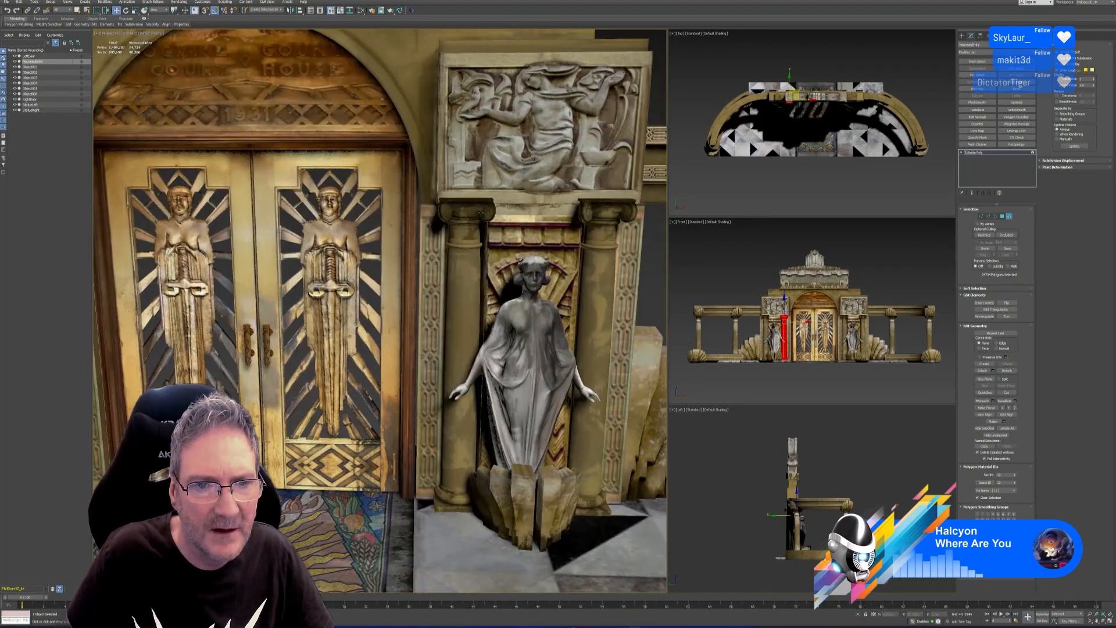
{"action": "left_click", "coordinate": [470, 213], "text": "ctrl"}
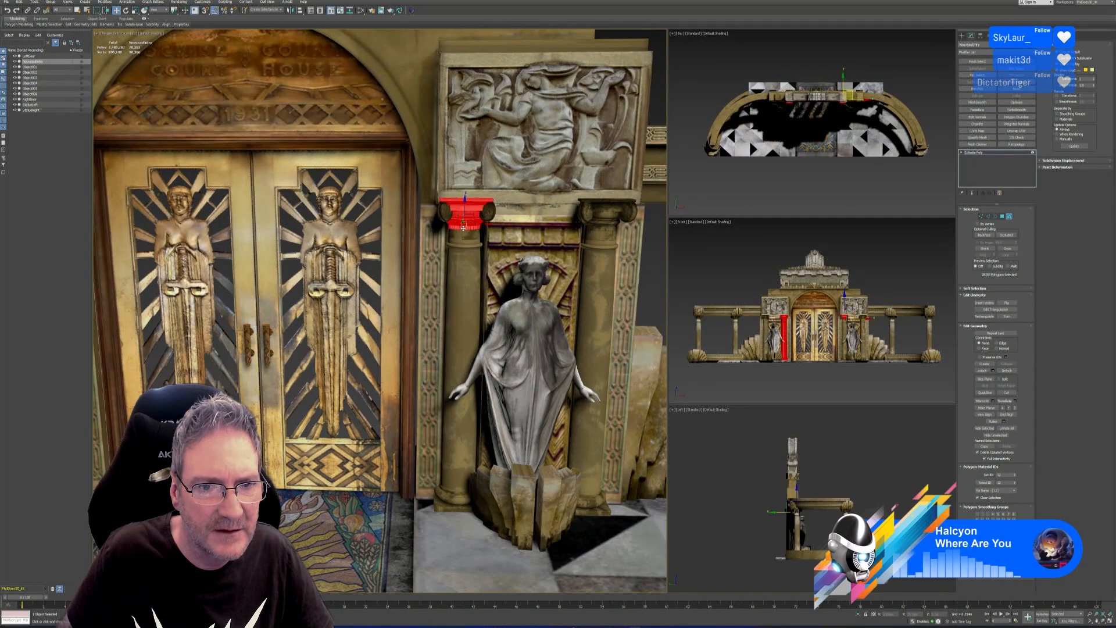
{"action": "left_click", "coordinate": [464, 240], "text": "ctrl"}
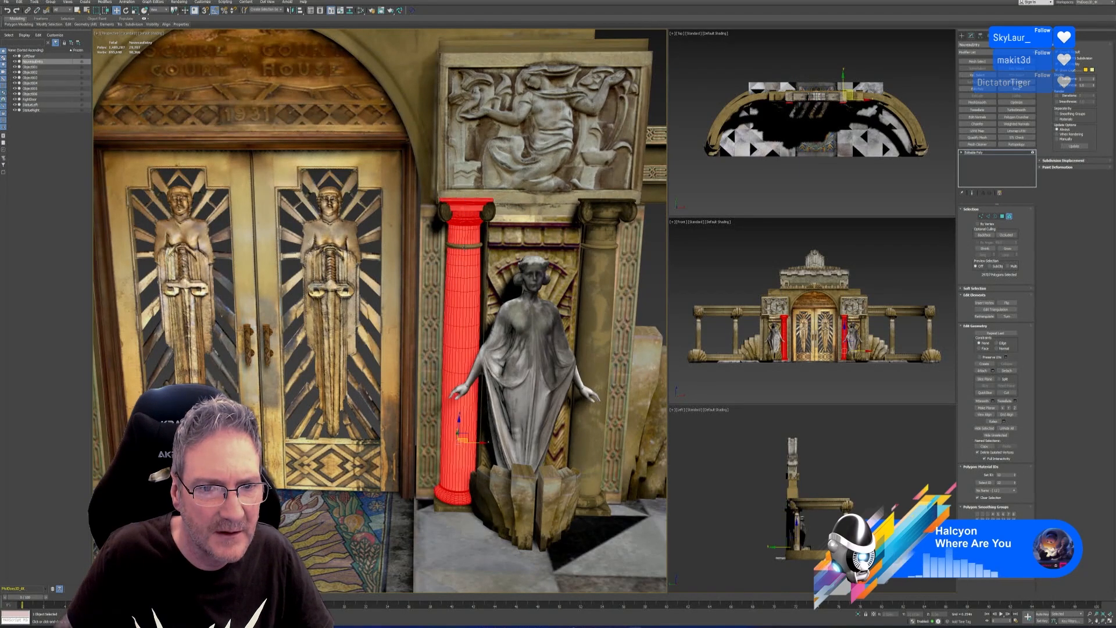
{"action": "left_click", "coordinate": [448, 500], "text": "ctrl"}
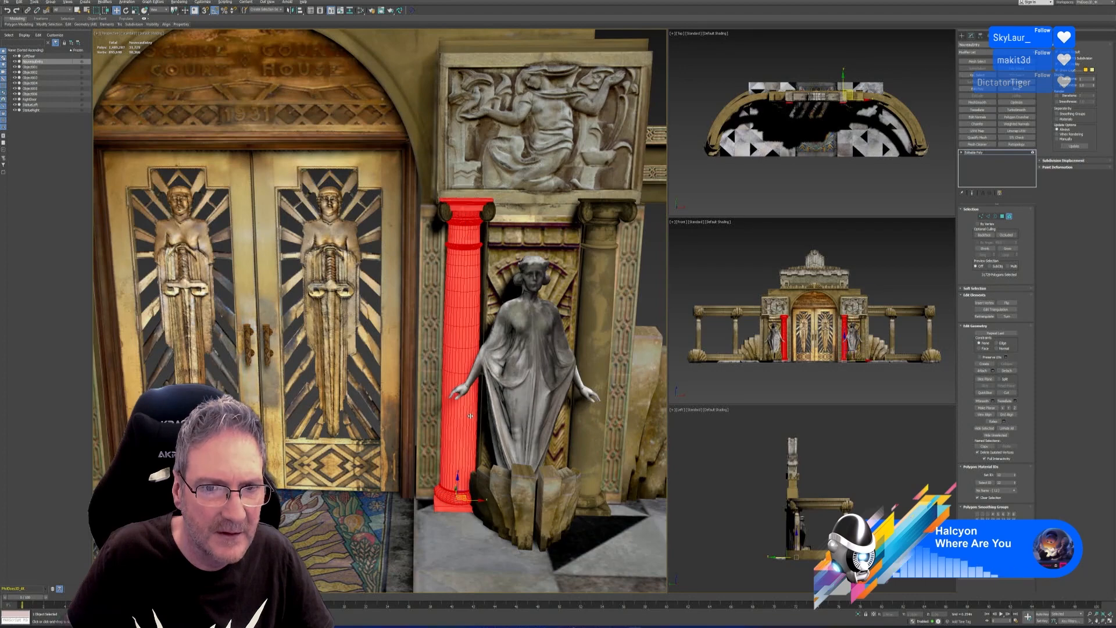
{"action": "middle_click_drag", "start_coordinate": [470, 416], "coordinate": [505, 433], "text": "alt"}
{"action": "scroll", "coordinate": [403, 204], "scroll_direction": "up", "scroll_amount": 5}
{"action": "left_click", "coordinate": [373, 200], "text": "ctrl"}
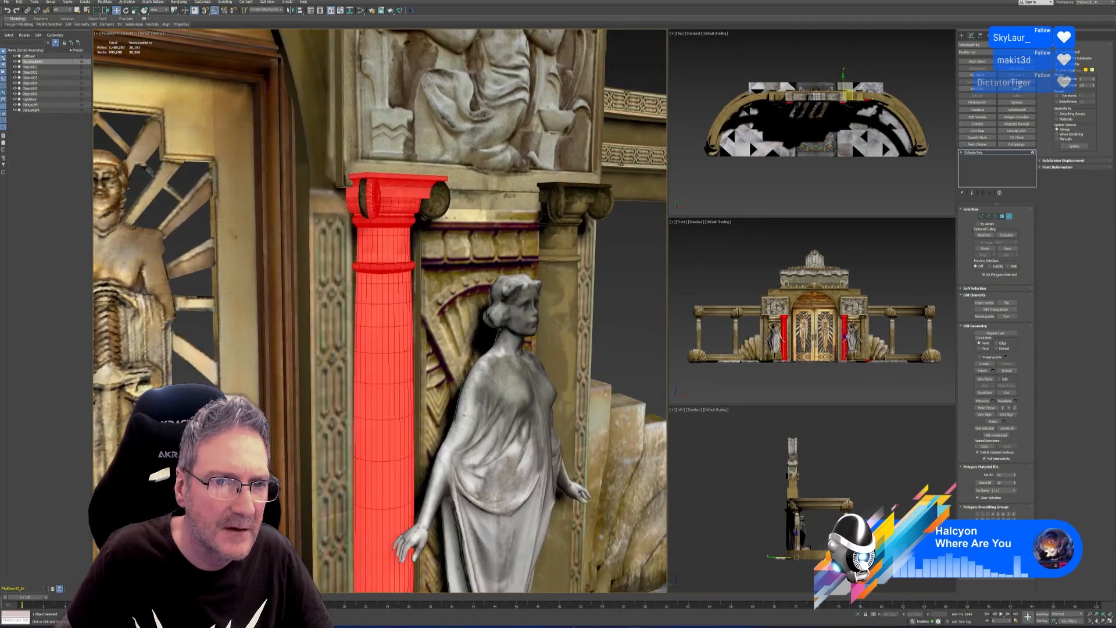
{"action": "left_click", "coordinate": [436, 199], "text": "ctrl"}
{"action": "middle_click_drag", "start_coordinate": [508, 341], "coordinate": [459, 337], "text": "alt"}
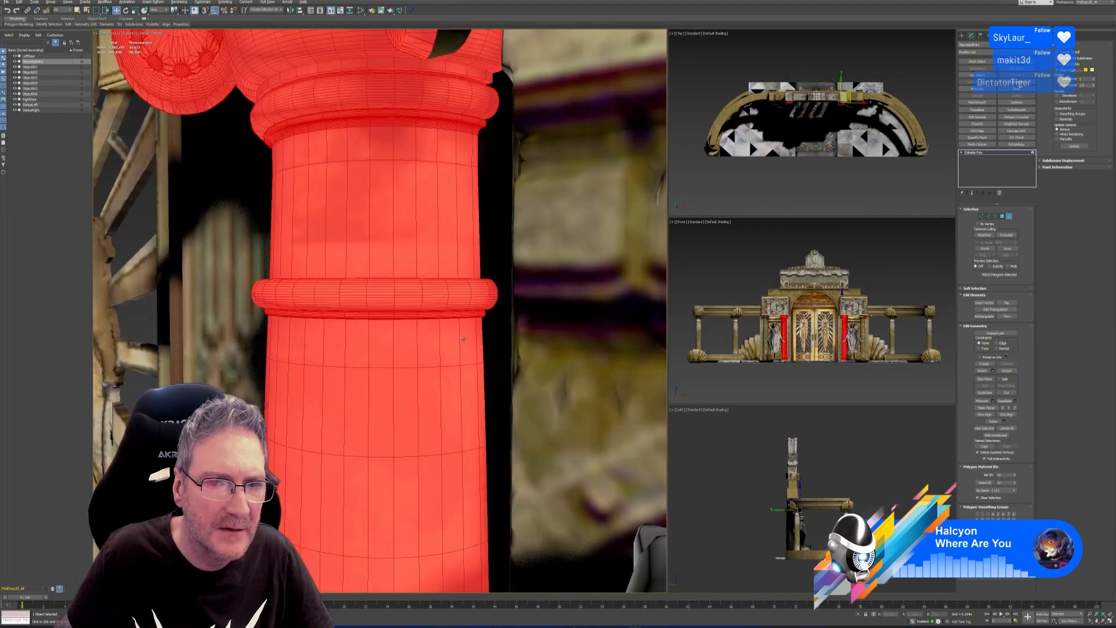
{"action": "scroll", "coordinate": [447, 323], "scroll_direction": "down", "scroll_amount": 4}
{"action": "left_click", "coordinate": [458, 224], "text": "ctrl"}
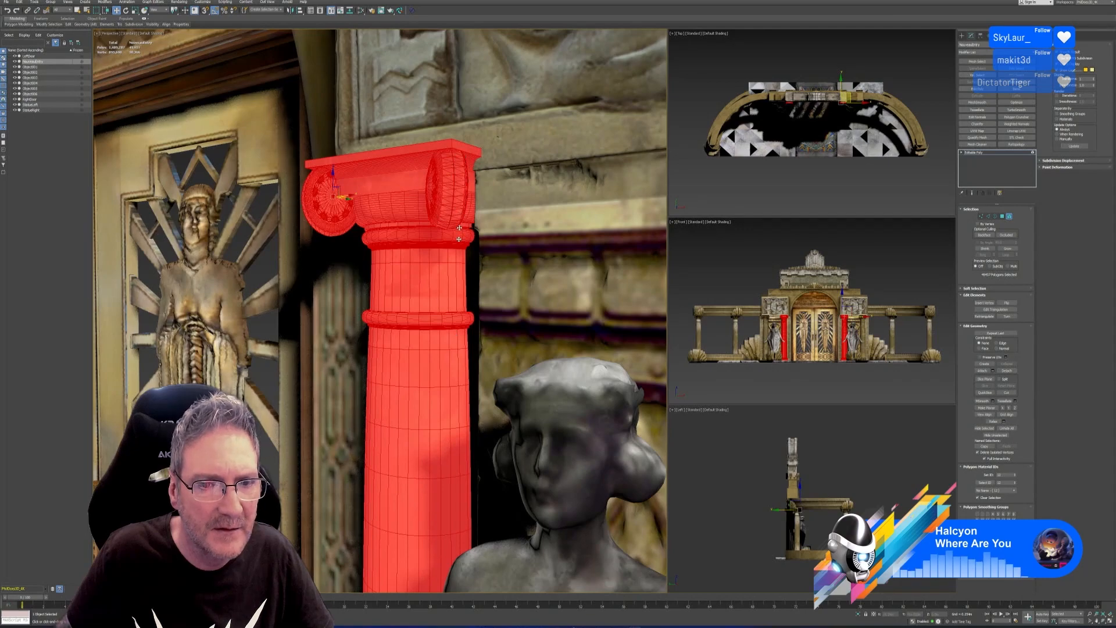
- Add the shaft, neck rings and capital parts of the column on the outer side of the right statue to the selection
{"action": "scroll", "coordinate": [461, 291], "scroll_direction": "down", "scroll_amount": 6}
{"action": "middle_click_drag", "start_coordinate": [489, 303], "coordinate": [469, 287], "text": "alt"}
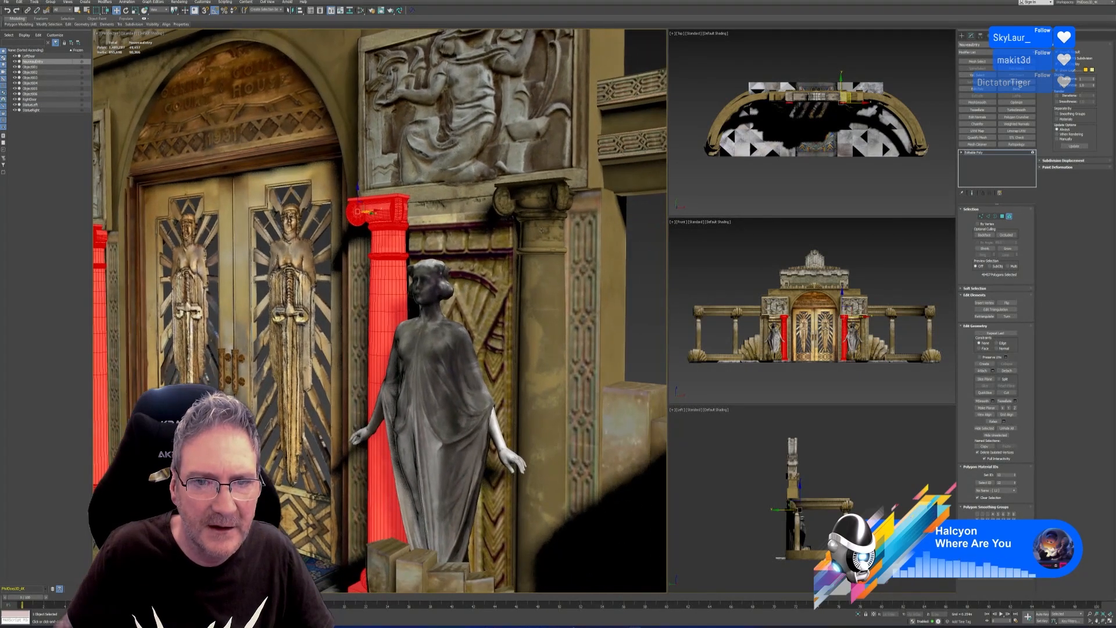
{"action": "left_click", "coordinate": [541, 261], "text": "ctrl"}
{"action": "left_click", "coordinate": [540, 217], "text": "ctrl"}
{"action": "left_click", "coordinate": [540, 224], "text": "ctrl"}
{"action": "left_click", "coordinate": [537, 207], "text": "ctrl"}
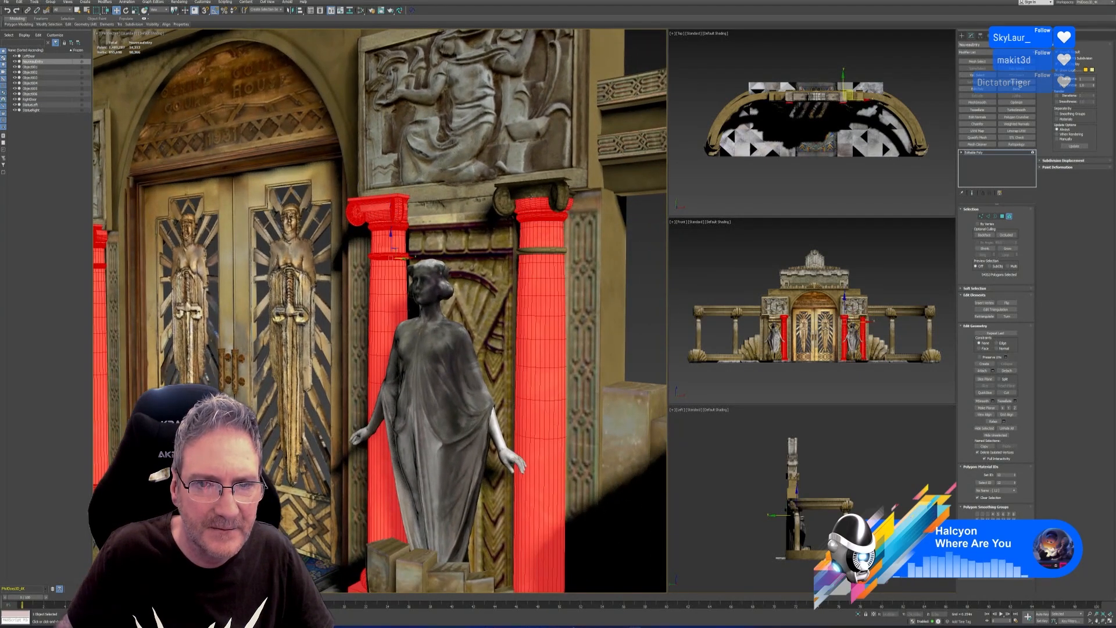
{"action": "left_click", "coordinate": [535, 192], "text": "ctrl"}
{"action": "left_click", "coordinate": [505, 201], "text": "ctrl"}
{"action": "left_click", "coordinate": [562, 200], "text": "ctrl"}
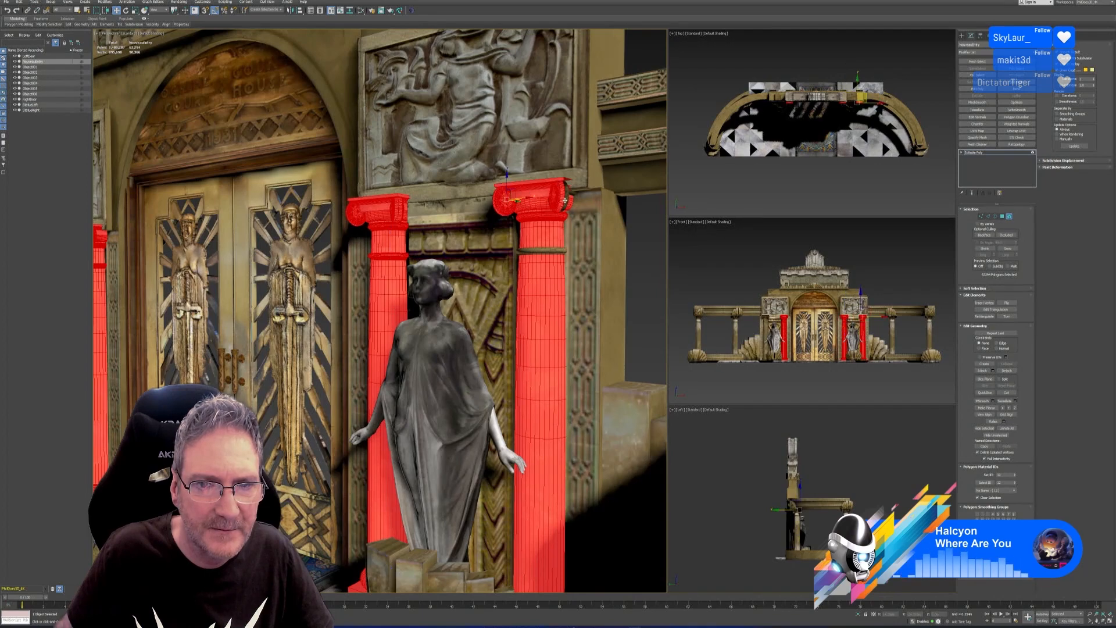
{"action": "left_click", "coordinate": [565, 205], "text": "ctrl"}
{"action": "left_click", "coordinate": [561, 240], "text": "ctrl"}
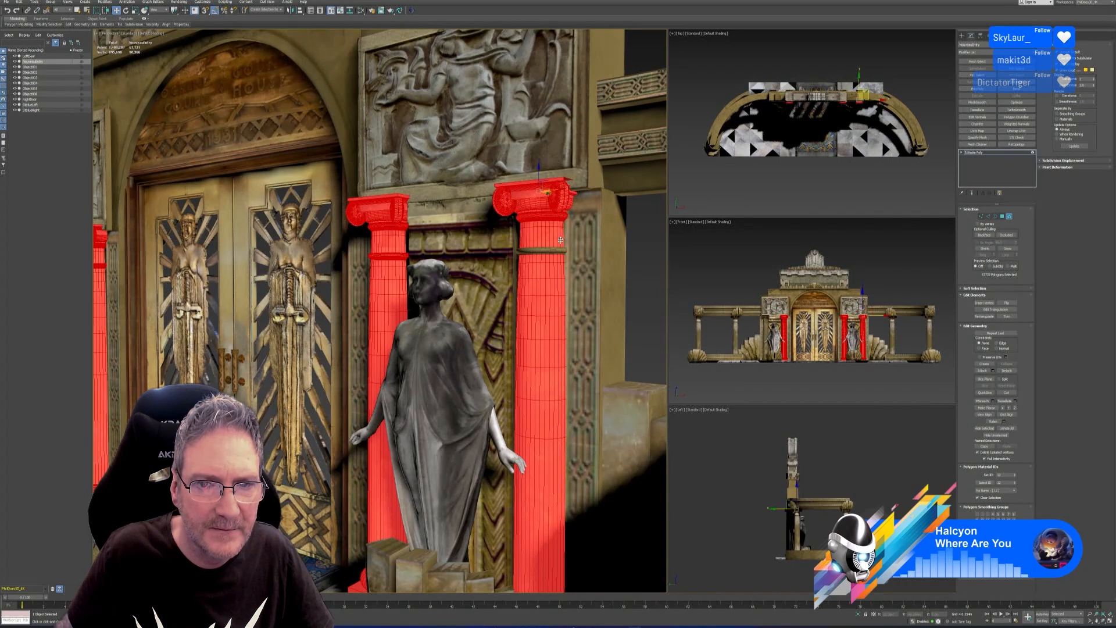
- Add the remaining capital scroll of the right statue's outer column to the selection and undo the accidental pick of the wall panel
{"action": "middle_click_drag", "start_coordinate": [526, 326], "coordinate": [544, 301], "text": "alt"}
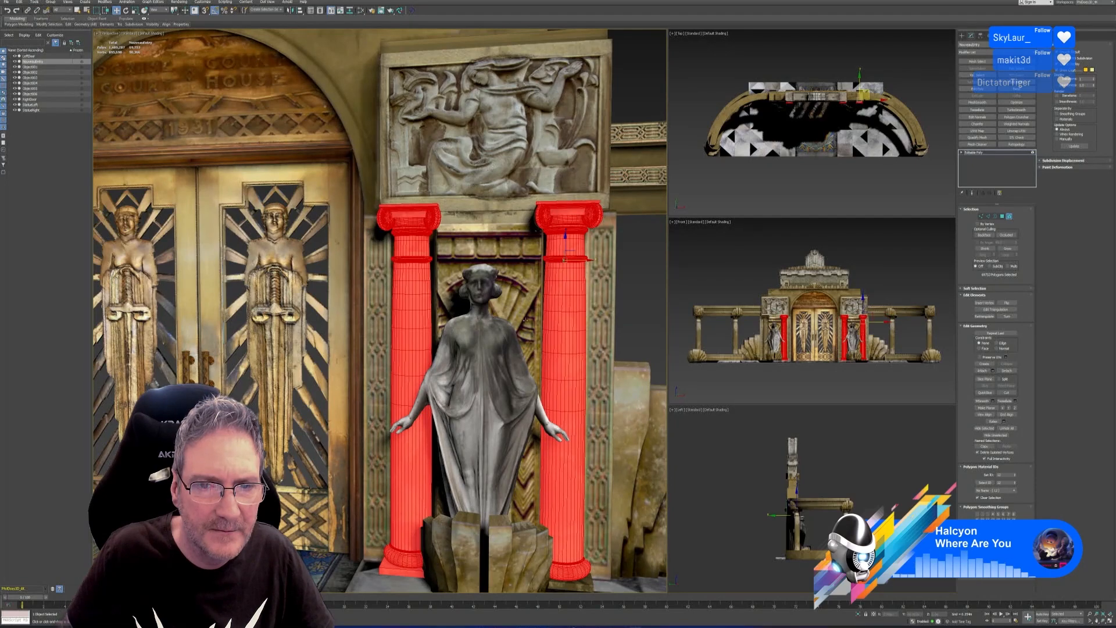
{"action": "middle_click_drag", "start_coordinate": [562, 209], "coordinate": [498, 216], "text": "alt"}
{"action": "scroll", "coordinate": [498, 216], "scroll_direction": "up", "scroll_amount": 5}
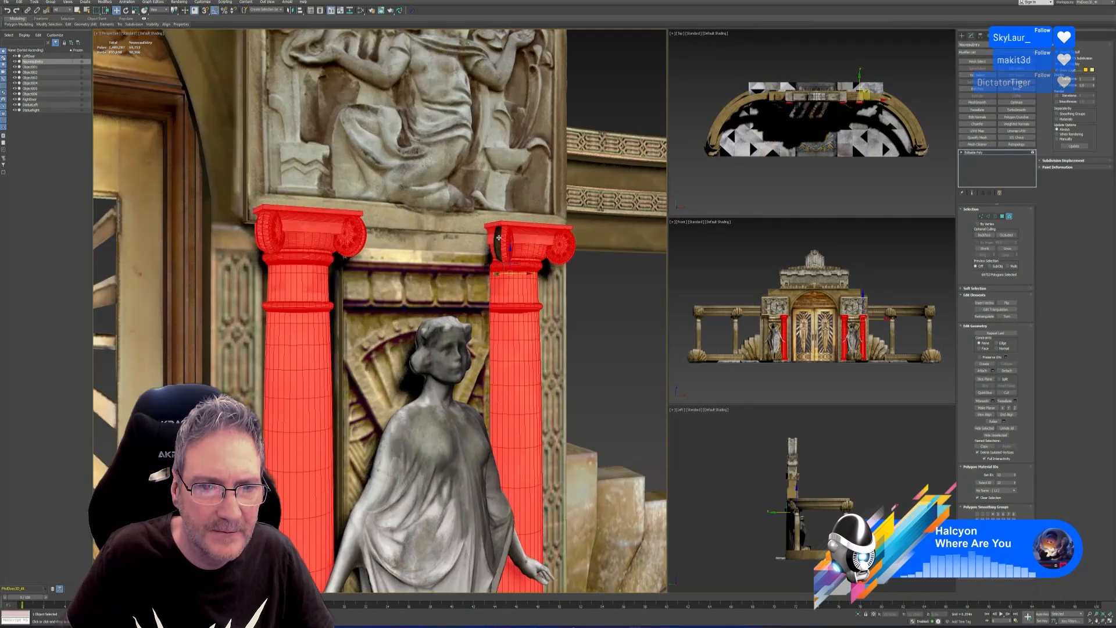
{"action": "left_click", "coordinate": [495, 256], "text": "ctrl"}
{"action": "scroll", "coordinate": [494, 257], "scroll_direction": "up", "scroll_amount": 4}
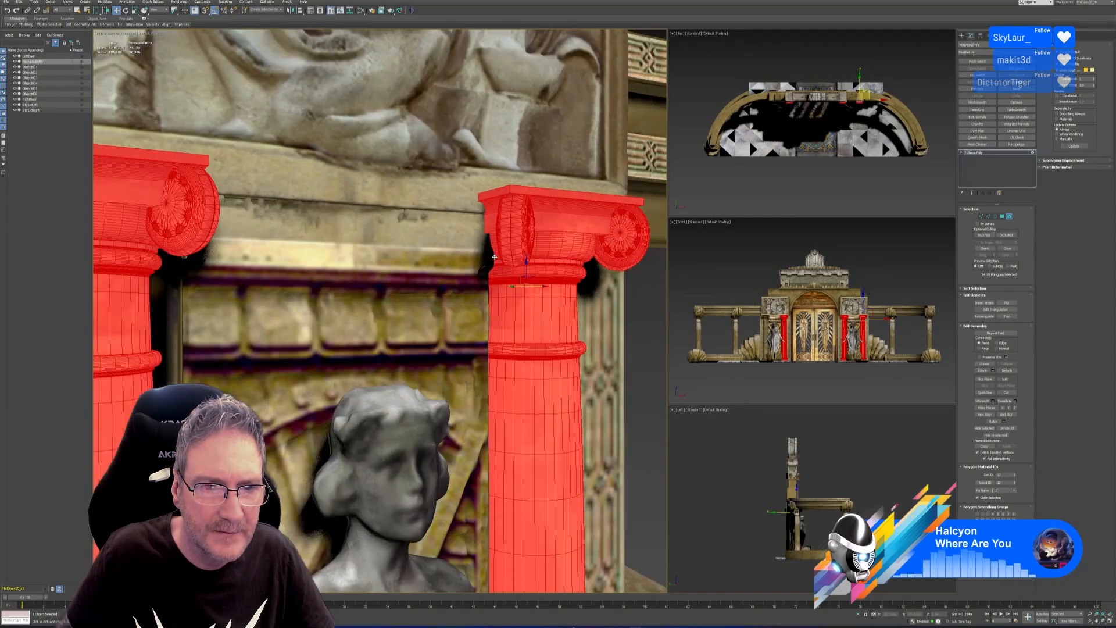
{"action": "left_click", "coordinate": [490, 249], "text": "ctrl"}
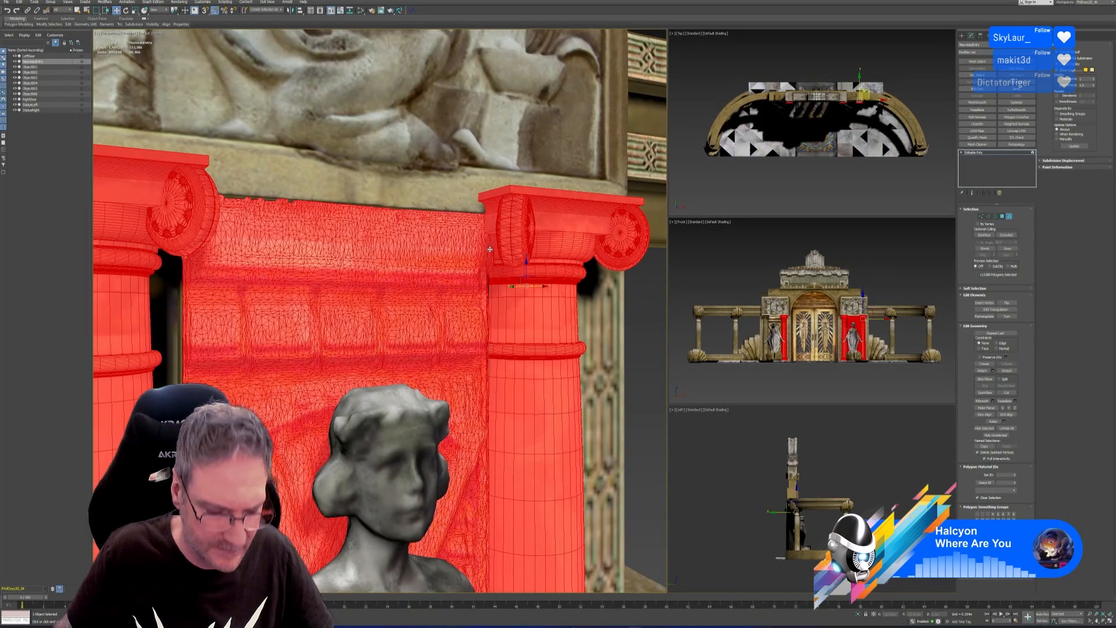
{"action": "key", "text": "ctrl+z"}
- Detach the selected column parts beside the two statues as a separate object, leave element level and clear the selection
{"action": "scroll", "coordinate": [497, 262], "scroll_direction": "down", "scroll_amount": 4}
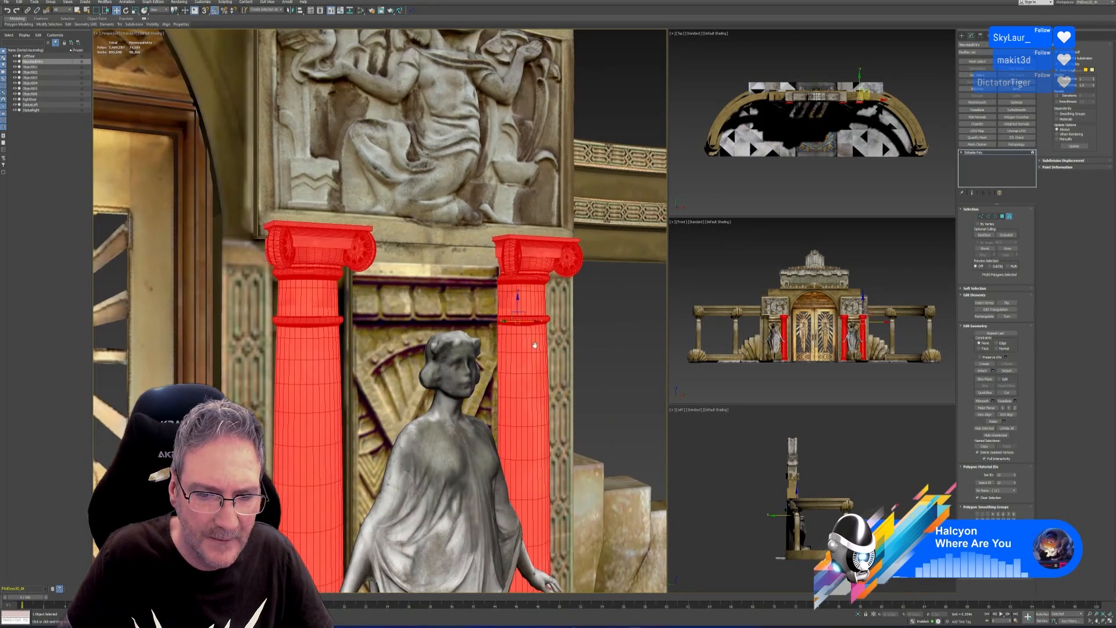
{"action": "middle_click_drag", "start_coordinate": [533, 344], "coordinate": [431, 70]}
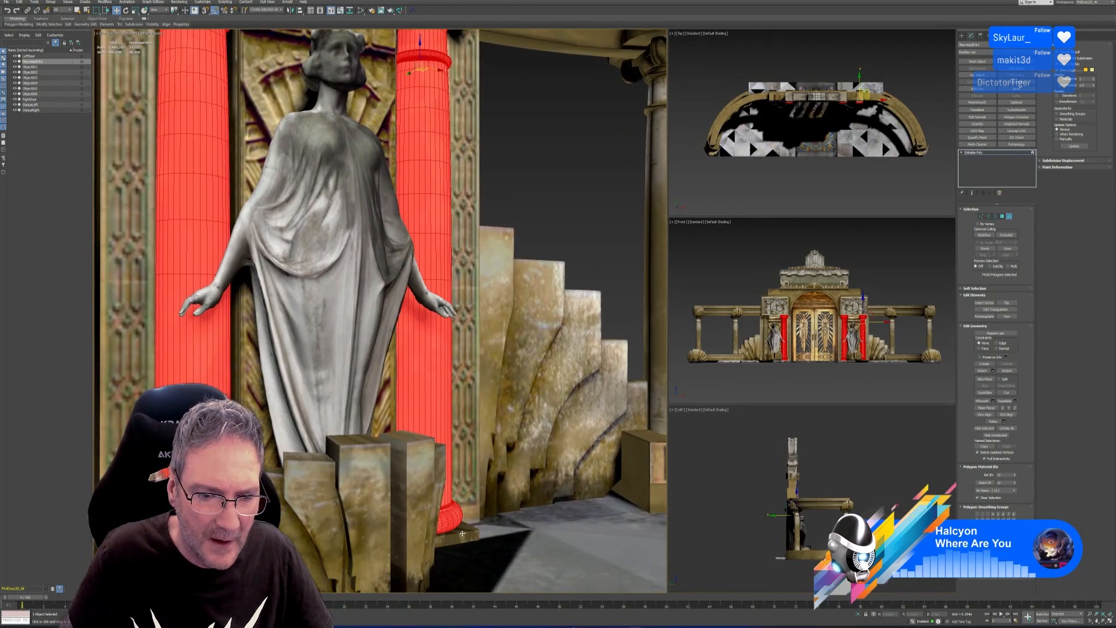
{"action": "scroll", "coordinate": [462, 533], "scroll_direction": "down", "scroll_amount": 8}
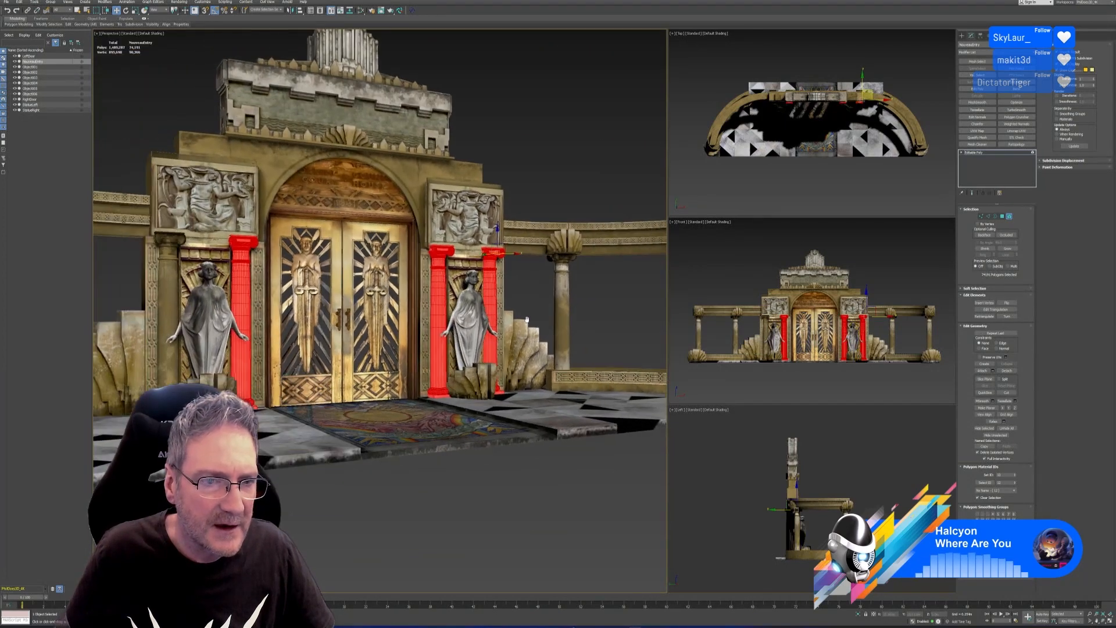
{"action": "scroll", "coordinate": [526, 319], "scroll_direction": "down", "scroll_amount": 2}
{"action": "left_click", "coordinate": [1006, 370]}
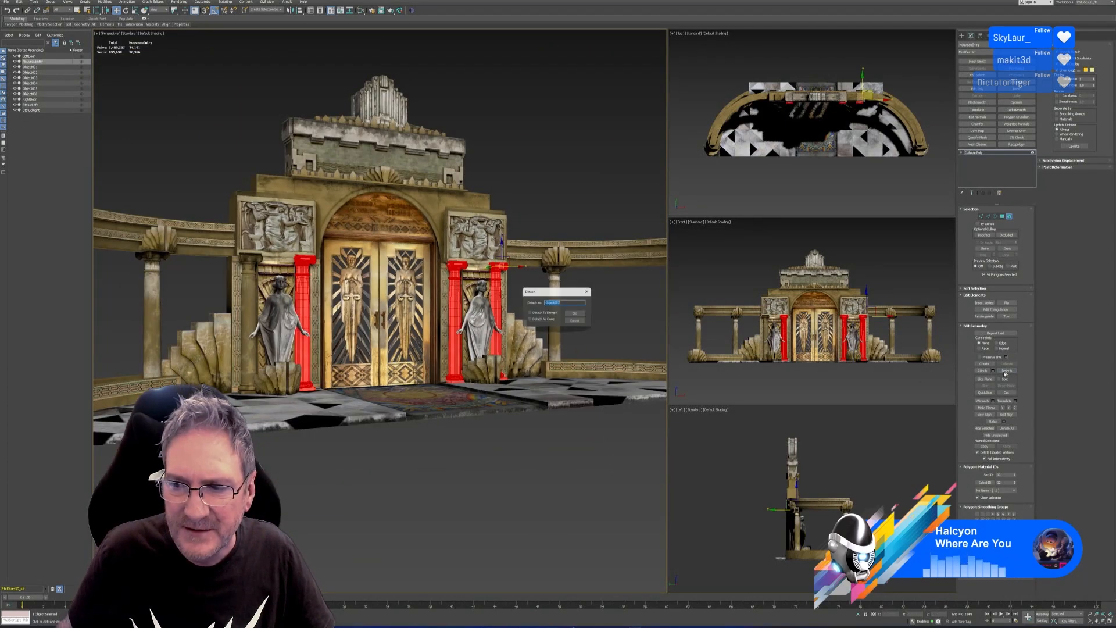
{"action": "left_click", "coordinate": [575, 313]}
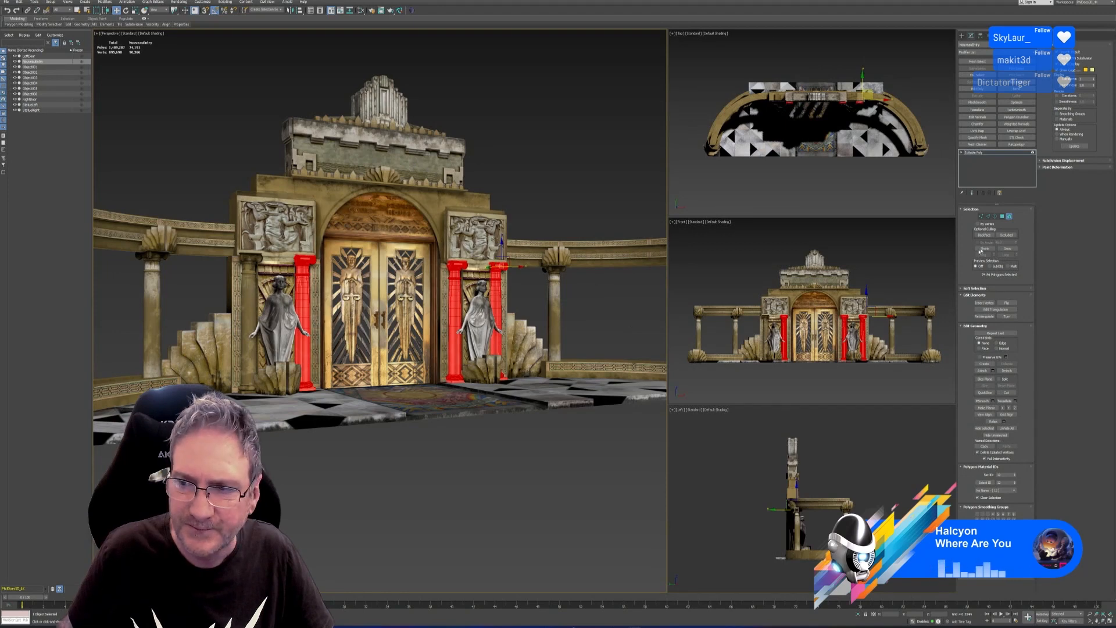
{"action": "left_click", "coordinate": [1009, 216]}
{"action": "left_click", "coordinate": [564, 157]}
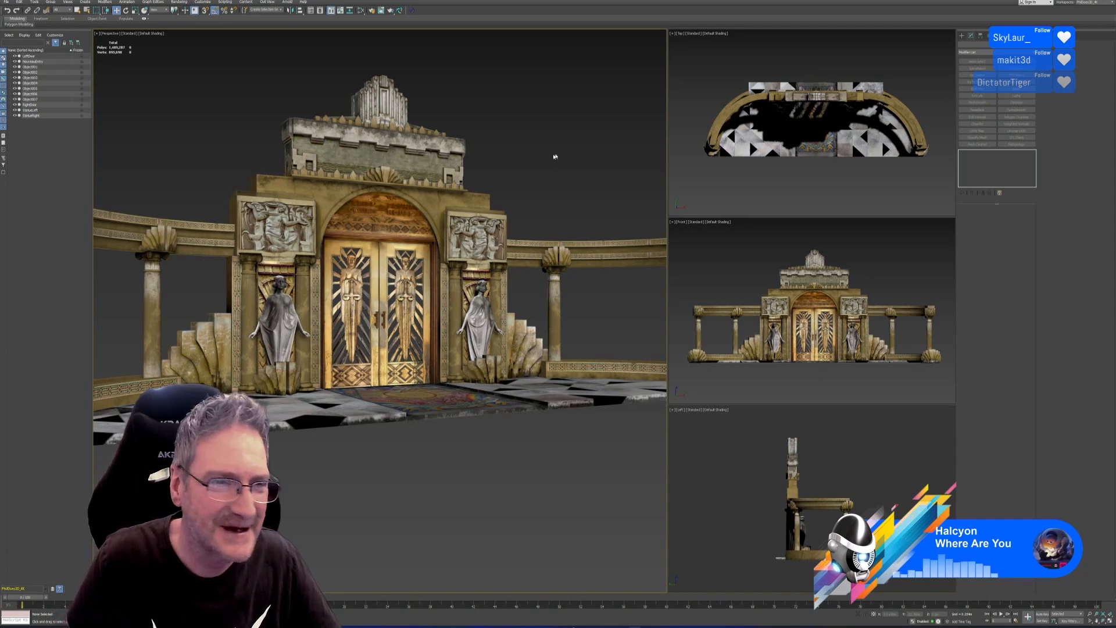
- Select the main entrance object and isolate it from the rest of the model
{"action": "middle_click_drag", "start_coordinate": [526, 139], "coordinate": [520, 170]}
{"action": "left_click", "coordinate": [445, 224]}
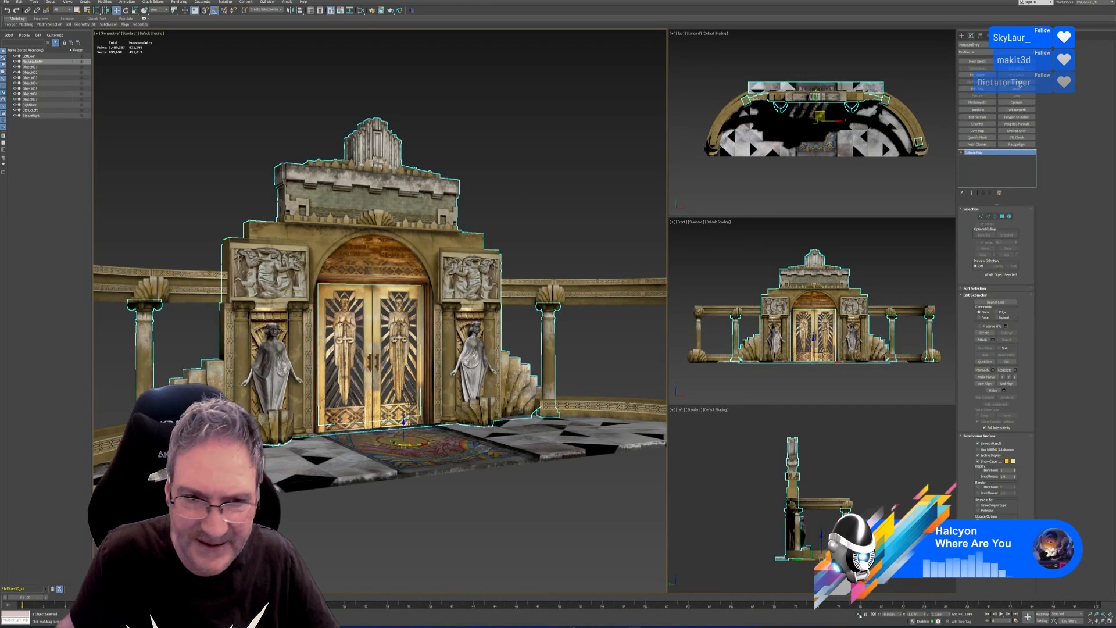
{"action": "left_click", "coordinate": [858, 614]}
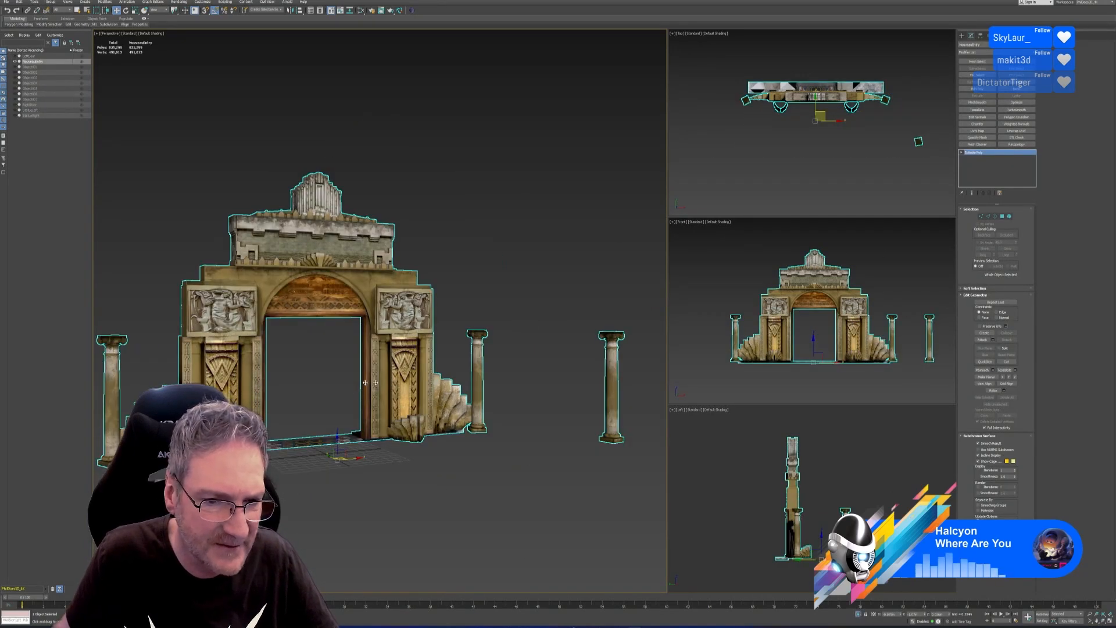
{"action": "scroll", "coordinate": [205, 368], "scroll_direction": "up", "scroll_amount": 3}
{"action": "middle_click_drag", "start_coordinate": [253, 374], "coordinate": [255, 351]}
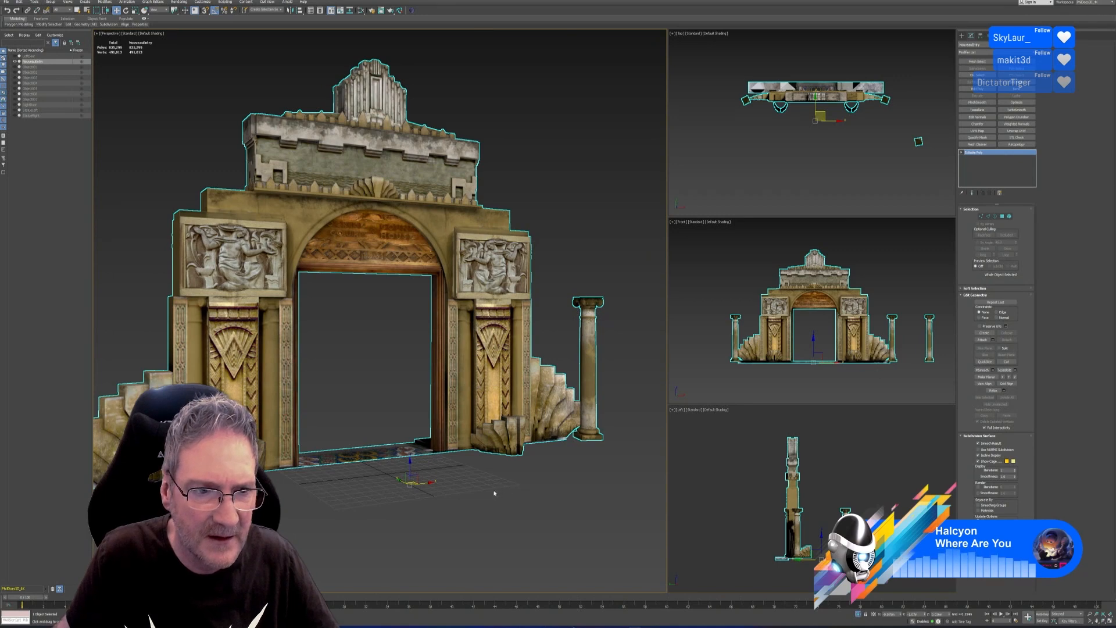
{"action": "scroll", "coordinate": [497, 492], "scroll_direction": "down", "scroll_amount": 3}
{"action": "middle_click_drag", "start_coordinate": [513, 516], "coordinate": [500, 516], "text": "alt"}
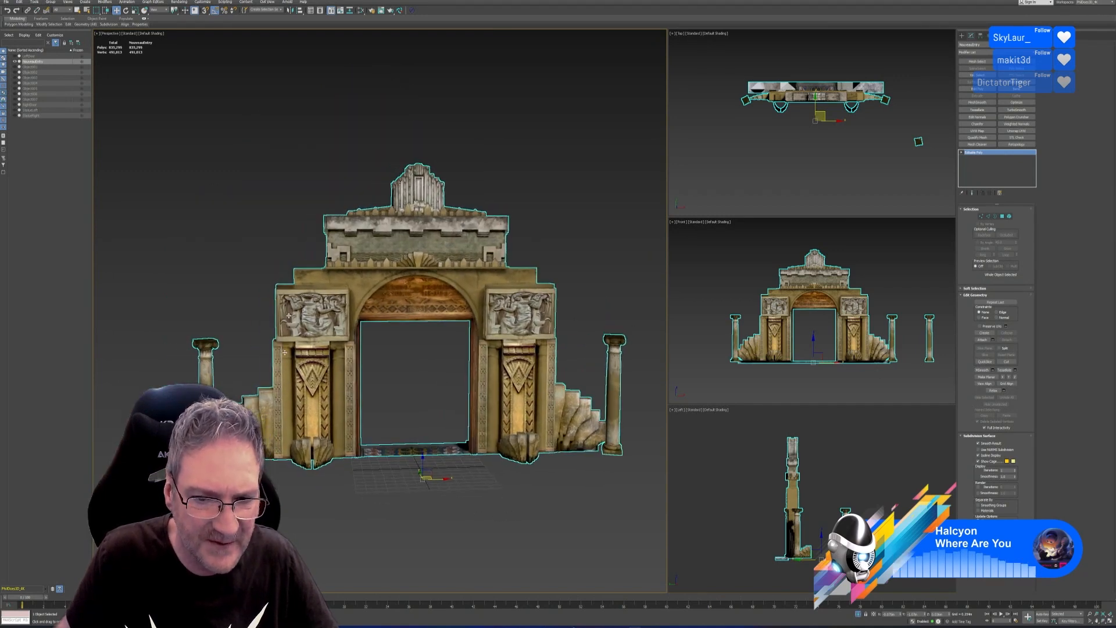
- At element level, select the three freestanding columns outside the archway and detach them as a separate object
{"action": "left_click", "coordinate": [1008, 216]}
{"action": "left_click_drag", "start_coordinate": [152, 310], "coordinate": [227, 375]}
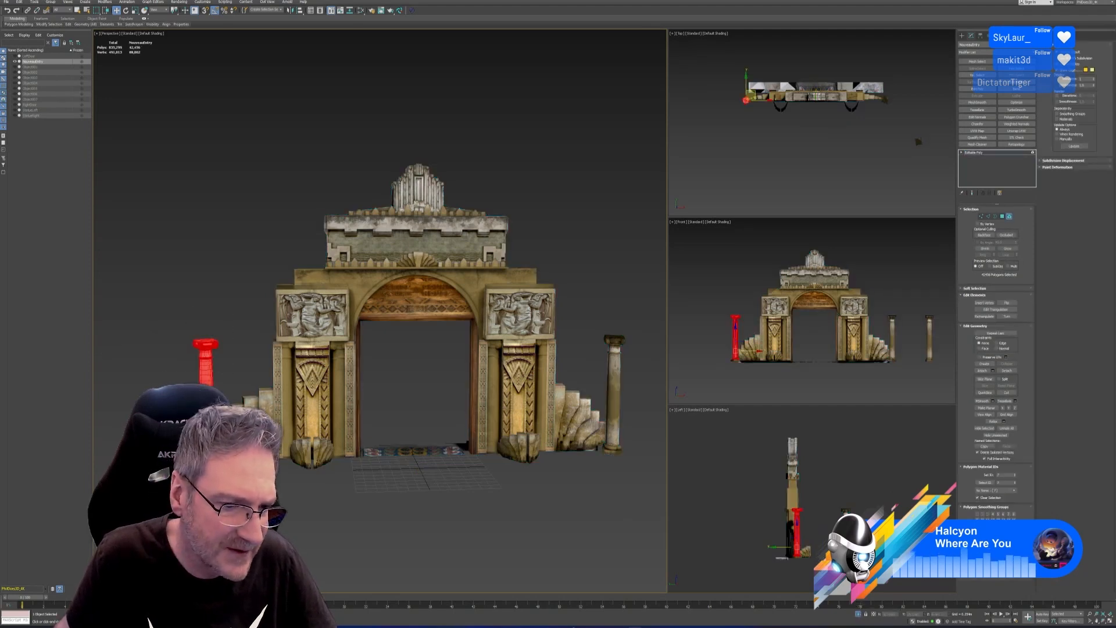
{"action": "middle_click_drag", "start_coordinate": [407, 291], "coordinate": [287, 277]}
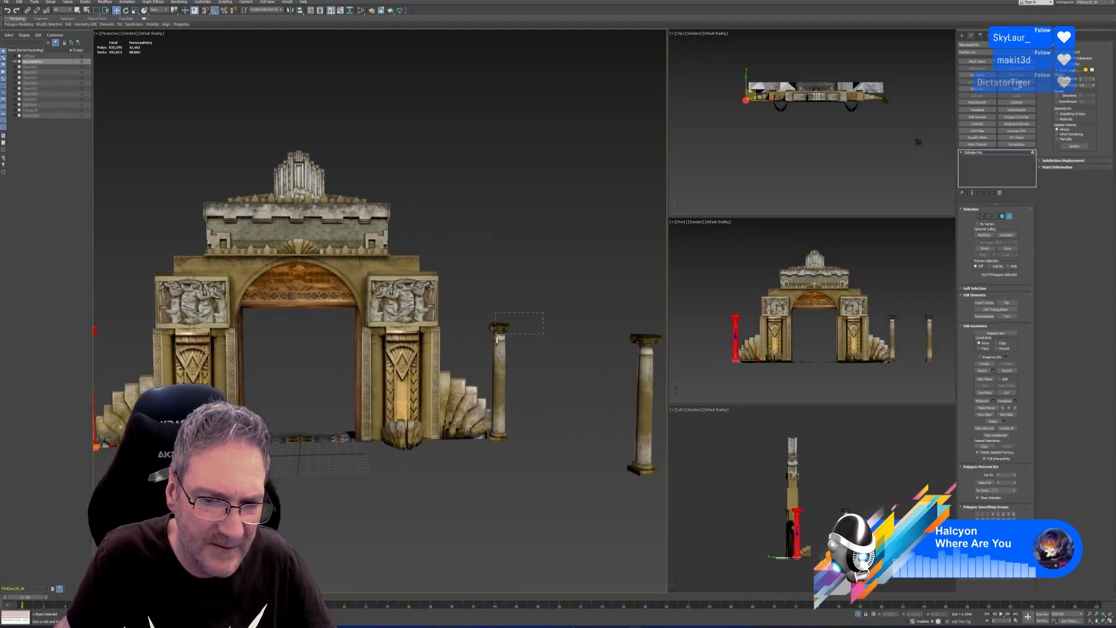
{"action": "left_click", "coordinate": [499, 381], "text": "ctrl"}
{"action": "middle_click_drag", "start_coordinate": [497, 439], "coordinate": [432, 434]}
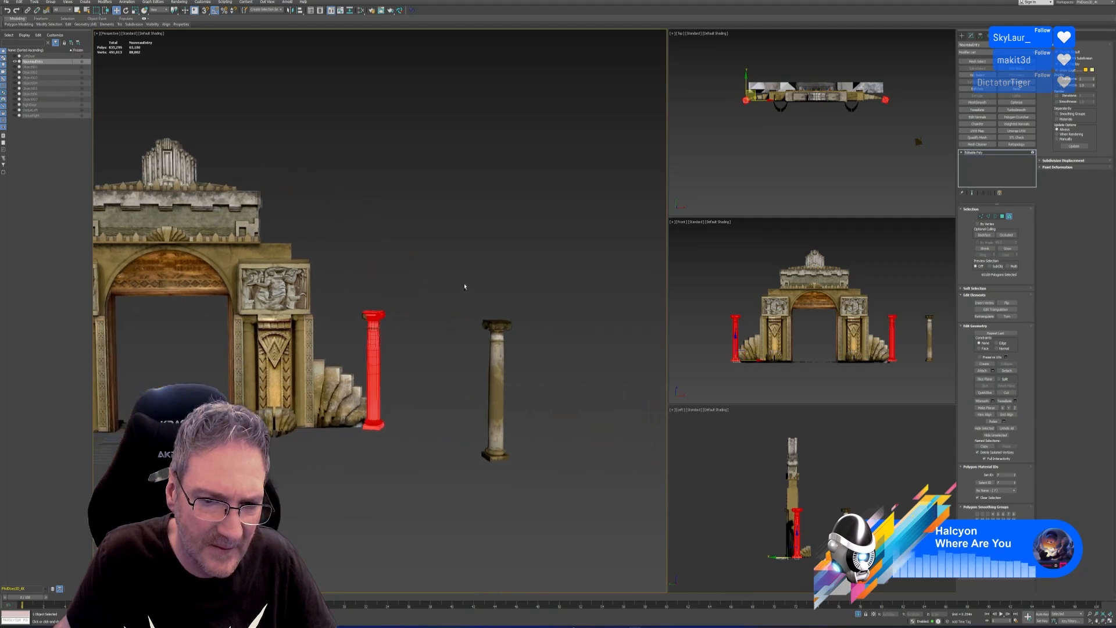
{"action": "left_click_drag", "start_coordinate": [463, 285], "coordinate": [517, 504], "text": "ctrl"}
{"action": "scroll", "coordinate": [514, 505], "scroll_direction": "down", "scroll_amount": 4}
{"action": "middle_click_drag", "start_coordinate": [392, 508], "coordinate": [352, 407]}
{"action": "scroll", "coordinate": [352, 406], "scroll_direction": "up", "scroll_amount": 3}
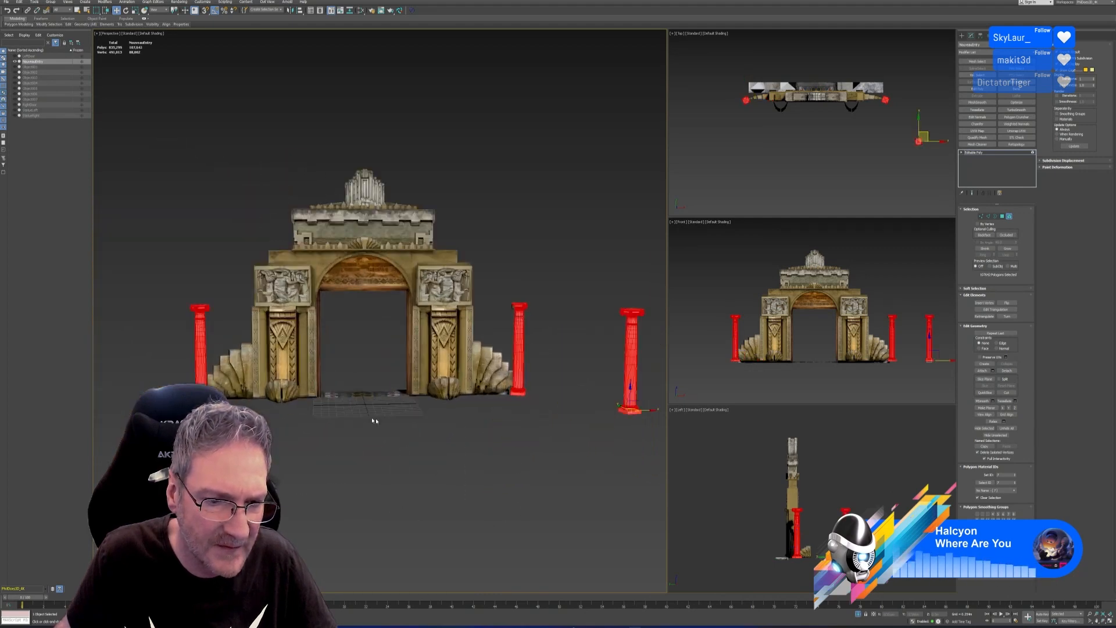
{"action": "left_click", "coordinate": [1017, 371]}
{"action": "left_click", "coordinate": [580, 317]}
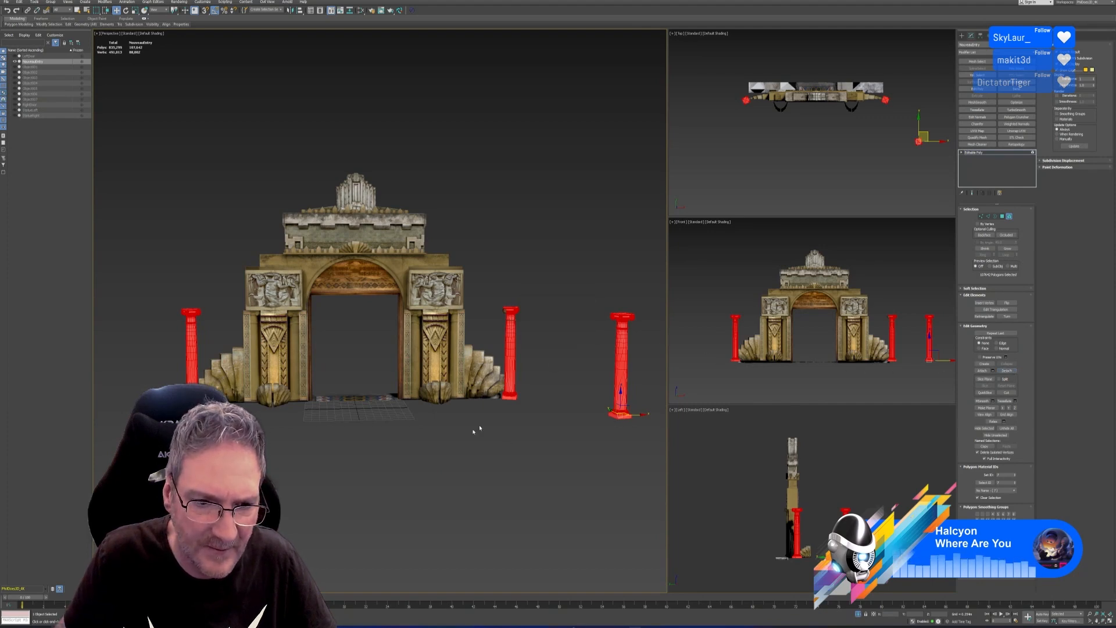
- On the rear side of the archway, select the shaft, base and one capital scroll of the left carved panel's outer column
{"action": "middle_click_drag", "start_coordinate": [386, 470], "coordinate": [406, 490], "text": "alt"}
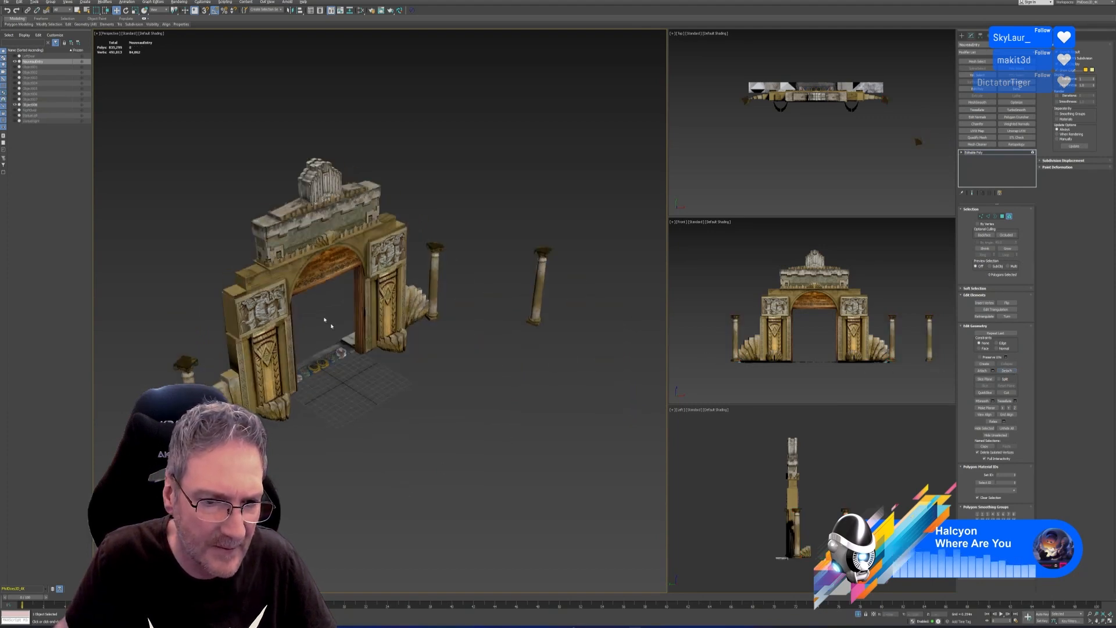
{"action": "scroll", "coordinate": [325, 320], "scroll_direction": "up", "scroll_amount": 5}
{"action": "middle_click_drag", "start_coordinate": [401, 444], "coordinate": [507, 460], "text": "alt"}
{"action": "scroll", "coordinate": [395, 443], "scroll_direction": "down", "scroll_amount": 4}
{"action": "scroll", "coordinate": [395, 444], "scroll_direction": "down", "scroll_amount": 2}
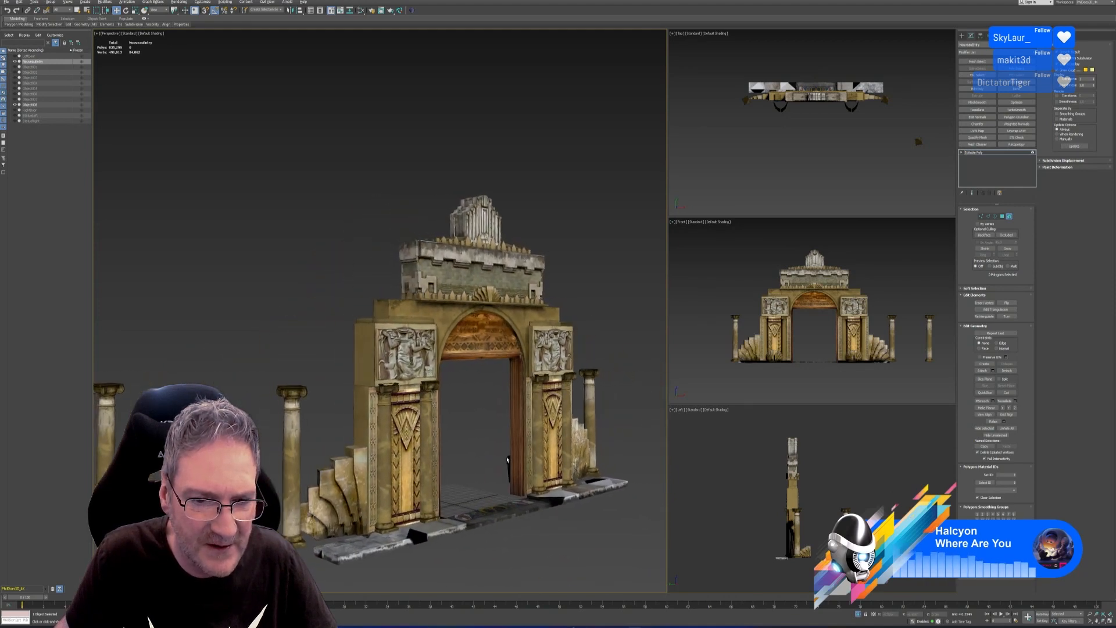
{"action": "scroll", "coordinate": [356, 437], "scroll_direction": "up", "scroll_amount": 3}
{"action": "middle_click_drag", "start_coordinate": [440, 409], "coordinate": [416, 357]}
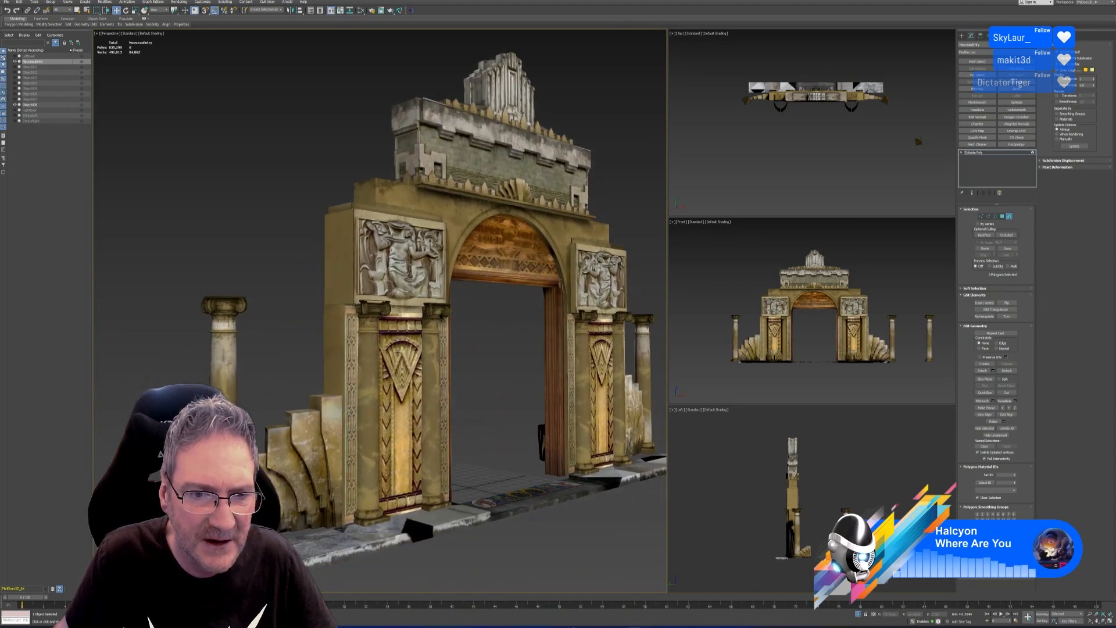
{"action": "scroll", "coordinate": [429, 338], "scroll_direction": "up", "scroll_amount": 2}
{"action": "left_click", "coordinate": [373, 349]}
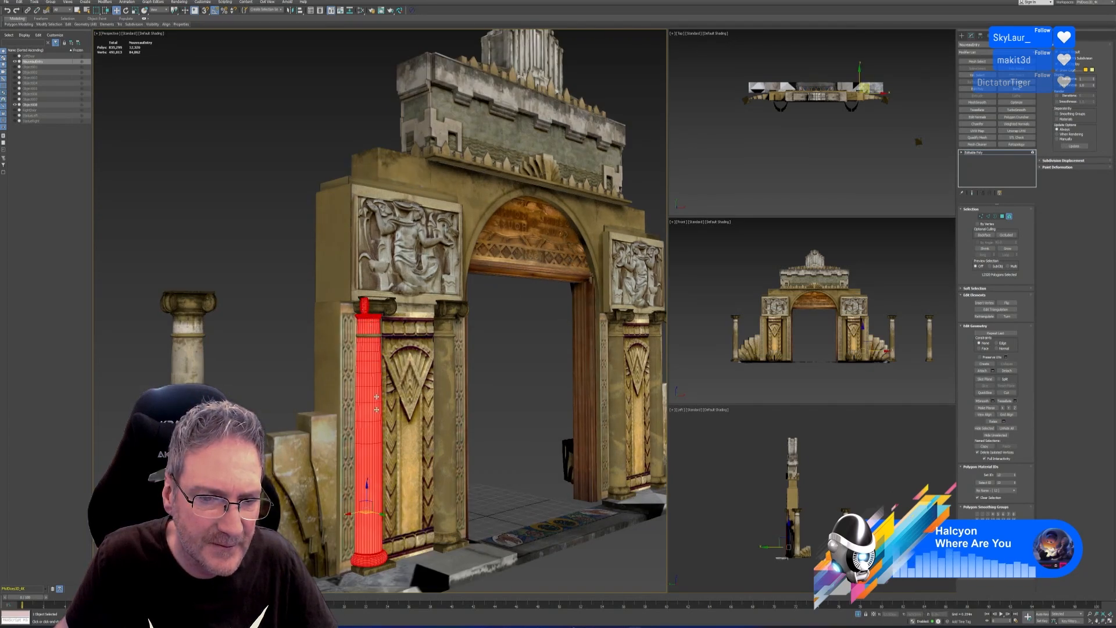
- Add the neck ring and remaining capital and scroll parts of the left panel's outer rear column to the selection
{"action": "scroll", "coordinate": [375, 560], "scroll_direction": "up", "scroll_amount": 2}
{"action": "scroll", "coordinate": [380, 343], "scroll_direction": "up", "scroll_amount": 3}
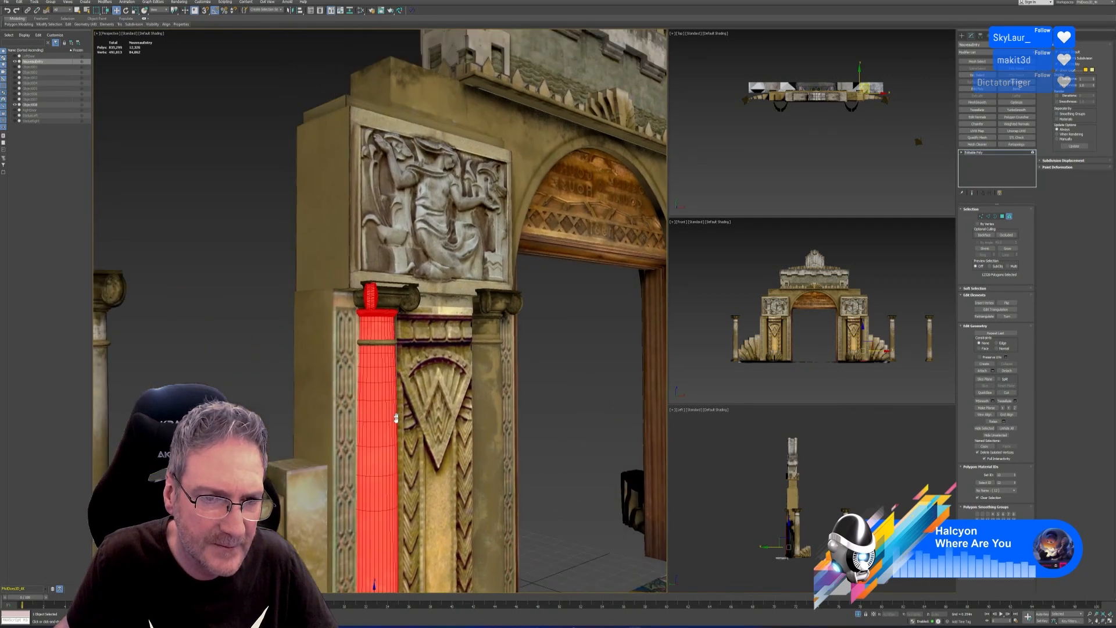
{"action": "left_click", "coordinate": [381, 352], "text": "ctrl"}
{"action": "left_click", "coordinate": [349, 270], "text": "ctrl"}
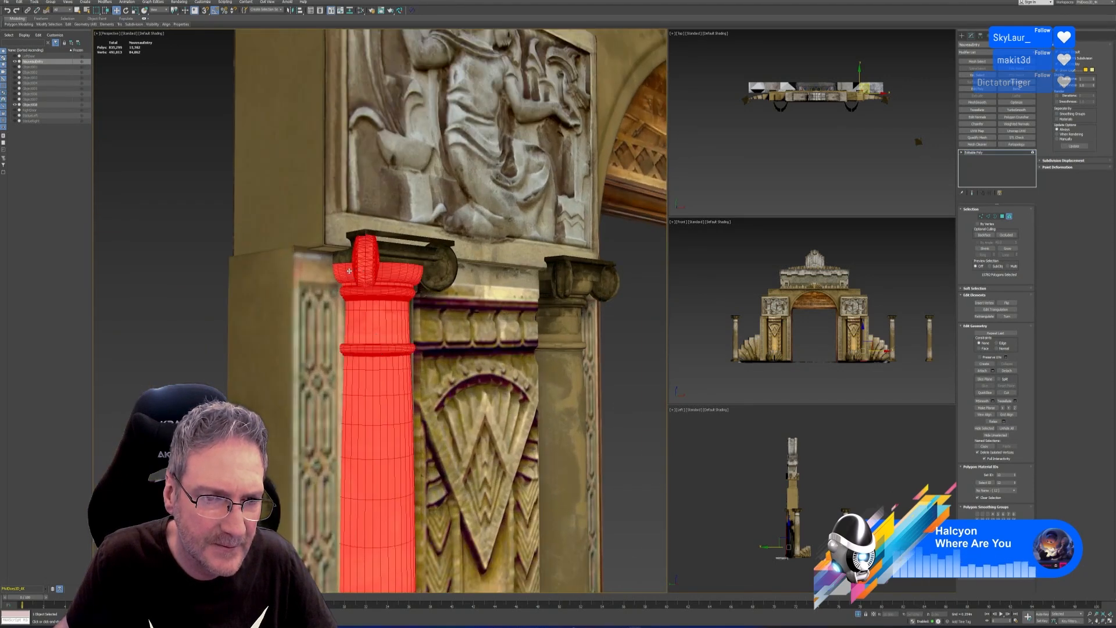
{"action": "left_click", "coordinate": [423, 259], "text": "ctrl"}
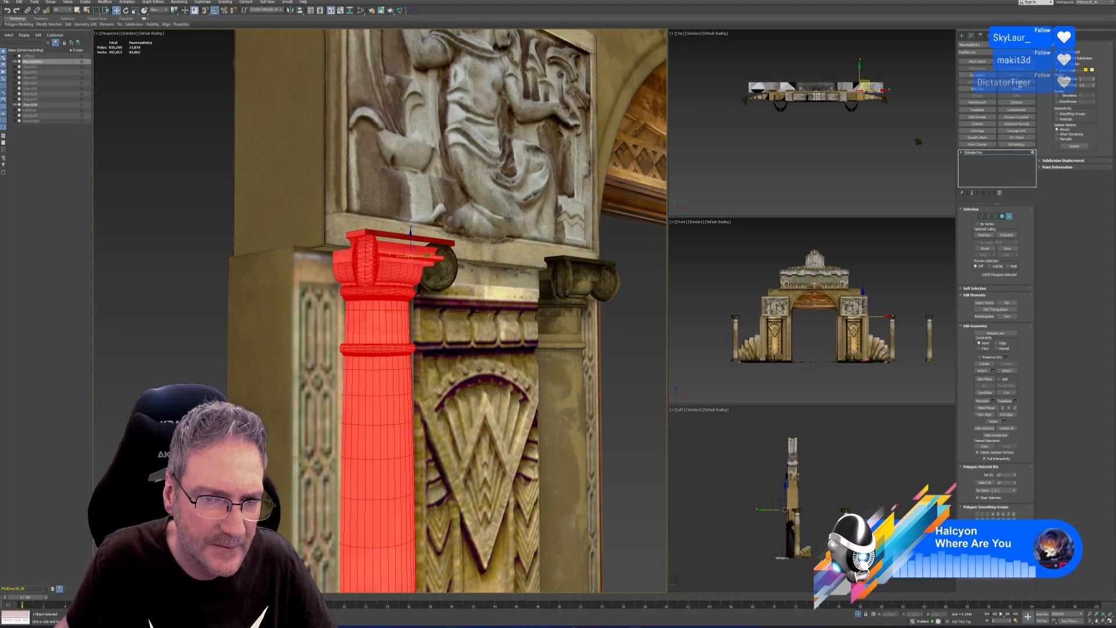
{"action": "left_click", "coordinate": [441, 272], "text": "ctrl"}
{"action": "middle_click_drag", "start_coordinate": [532, 382], "coordinate": [444, 337], "text": "alt"}
{"action": "left_click", "coordinate": [393, 266], "text": "ctrl"}
- Add the capital, scroll, shaft and neck ring parts of the left panel's door-side rear column to the selection
{"action": "scroll", "coordinate": [451, 314], "scroll_direction": "down", "scroll_amount": 4}
{"action": "middle_click_drag", "start_coordinate": [443, 337], "coordinate": [410, 330]}
{"action": "middle_click_drag", "start_coordinate": [465, 452], "coordinate": [542, 263], "text": "alt"}
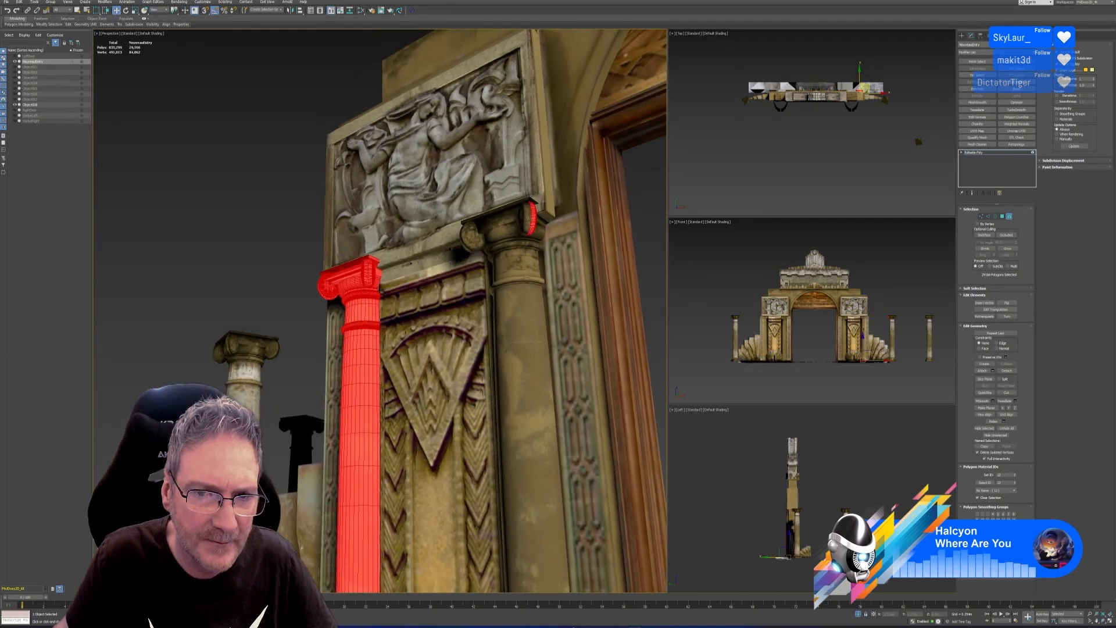
{"action": "left_click", "coordinate": [525, 216], "text": "ctrl"}
{"action": "left_click", "coordinate": [524, 200], "text": "ctrl"}
{"action": "left_click", "coordinate": [507, 233], "text": "ctrl"}
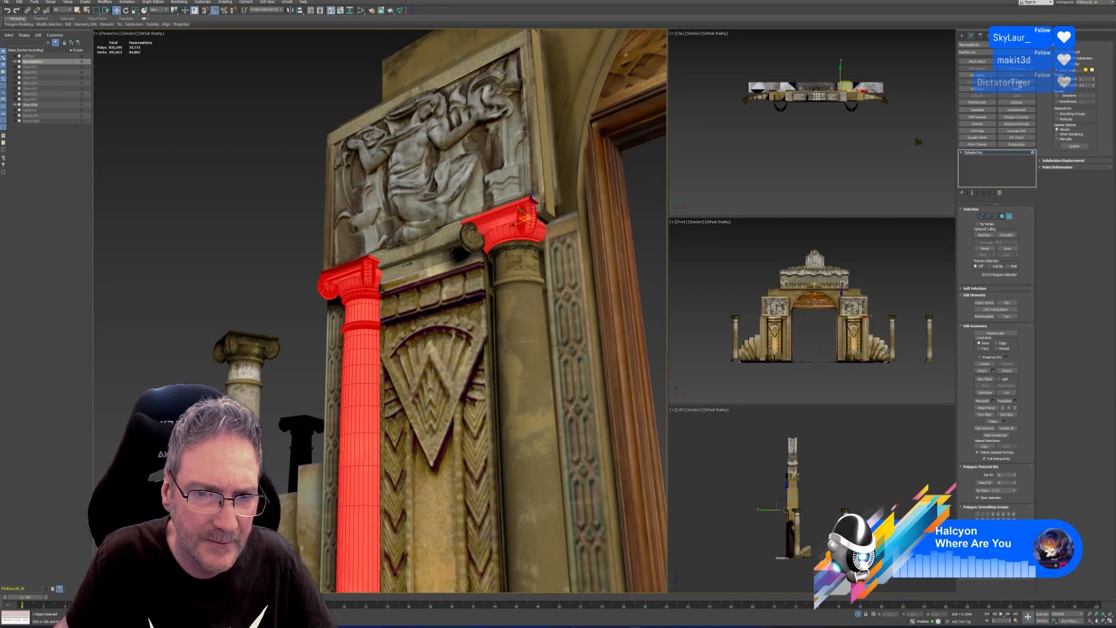
{"action": "left_click", "coordinate": [472, 238], "text": "ctrl"}
{"action": "left_click", "coordinate": [510, 263], "text": "ctrl"}
{"action": "left_click", "coordinate": [509, 254], "text": "ctrl"}
{"action": "left_click", "coordinate": [512, 251], "text": "ctrl"}
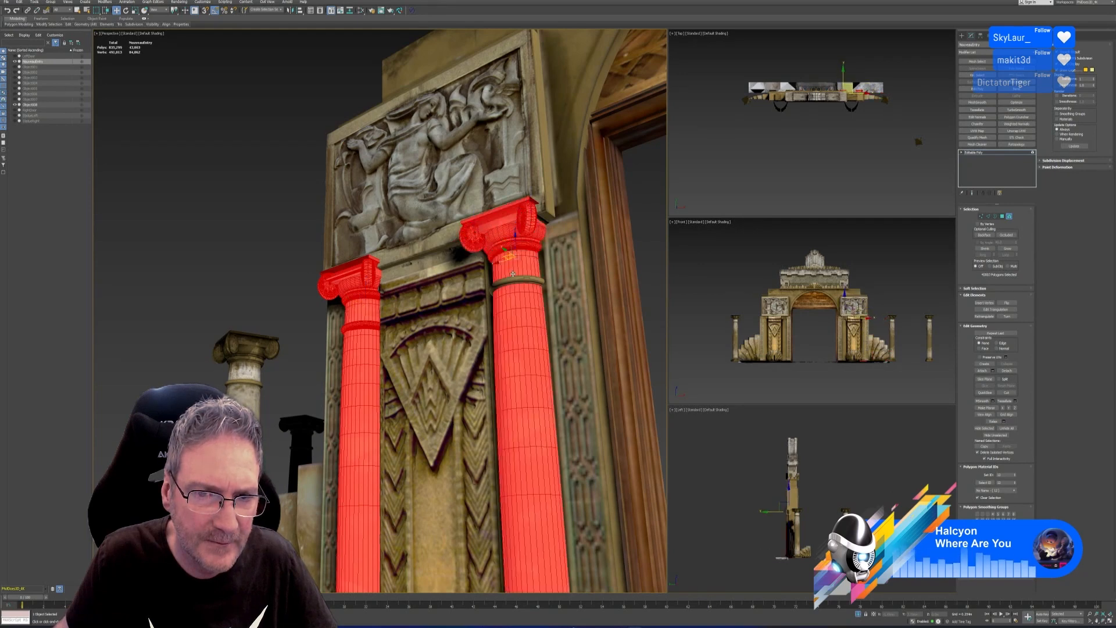
{"action": "left_click", "coordinate": [517, 282], "text": "ctrl"}
- Add the remaining capital scroll and the base of the left panel's door-side rear column to the selection
{"action": "middle_click_drag", "start_coordinate": [549, 382], "coordinate": [603, 386], "text": "alt"}
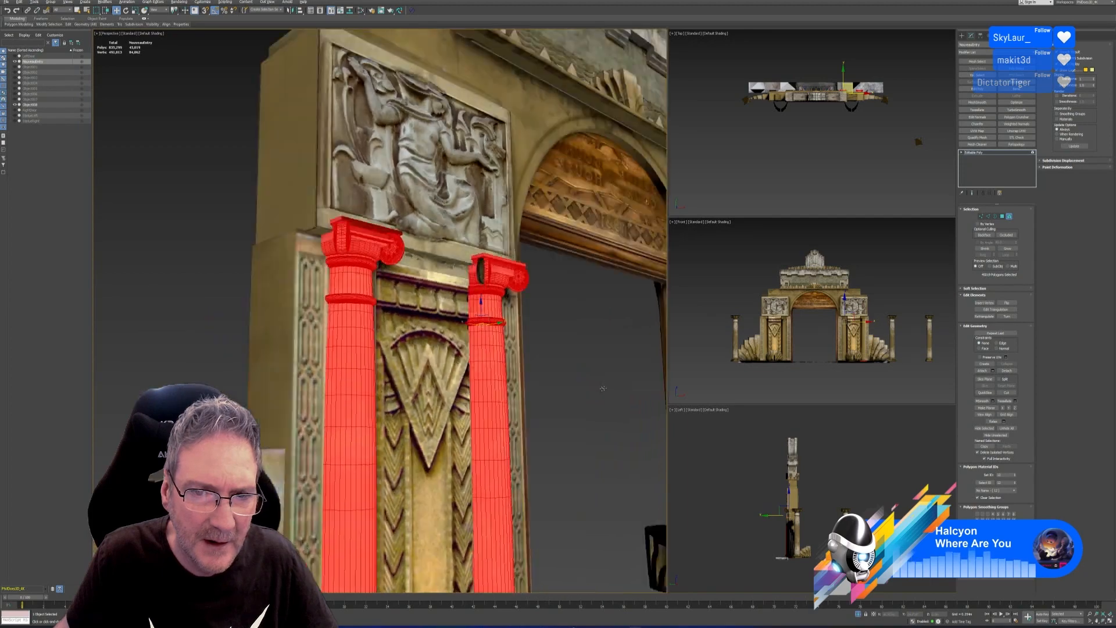
{"action": "scroll", "coordinate": [603, 386], "scroll_direction": "up", "scroll_amount": 2}
{"action": "scroll", "coordinate": [446, 247], "scroll_direction": "up", "scroll_amount": 1}
{"action": "left_click", "coordinate": [446, 247], "text": "ctrl"}
{"action": "middle_click_drag", "start_coordinate": [505, 378], "coordinate": [481, 225]}
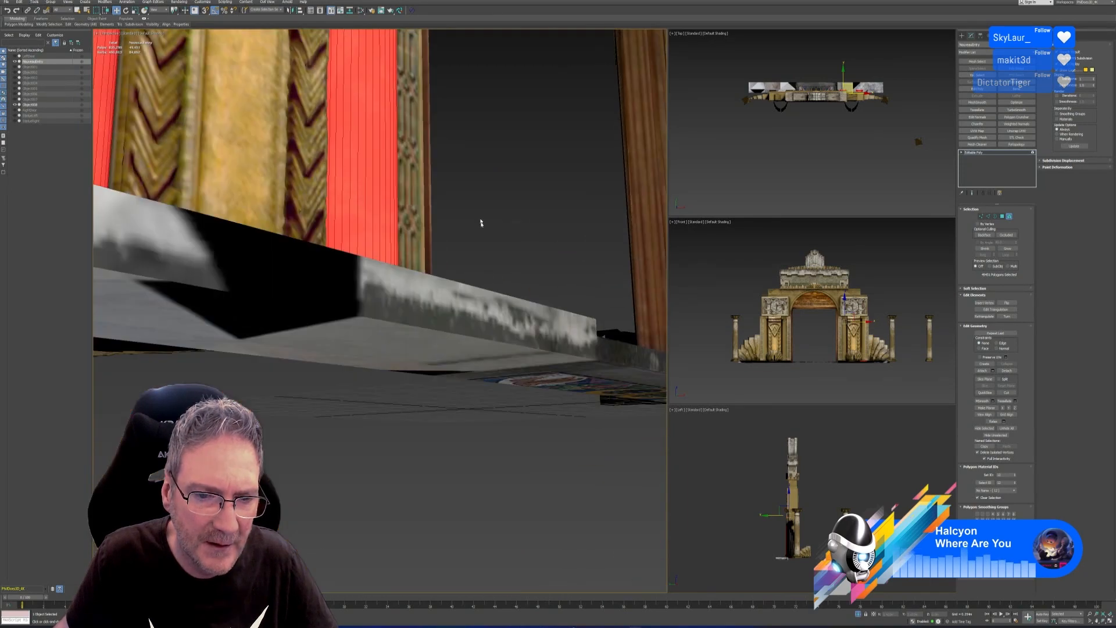
{"action": "scroll", "coordinate": [480, 224], "scroll_direction": "down", "scroll_amount": 4}
{"action": "middle_click_drag", "start_coordinate": [504, 318], "coordinate": [500, 338], "text": "alt"}
{"action": "scroll", "coordinate": [471, 234], "scroll_direction": "up", "scroll_amount": 2}
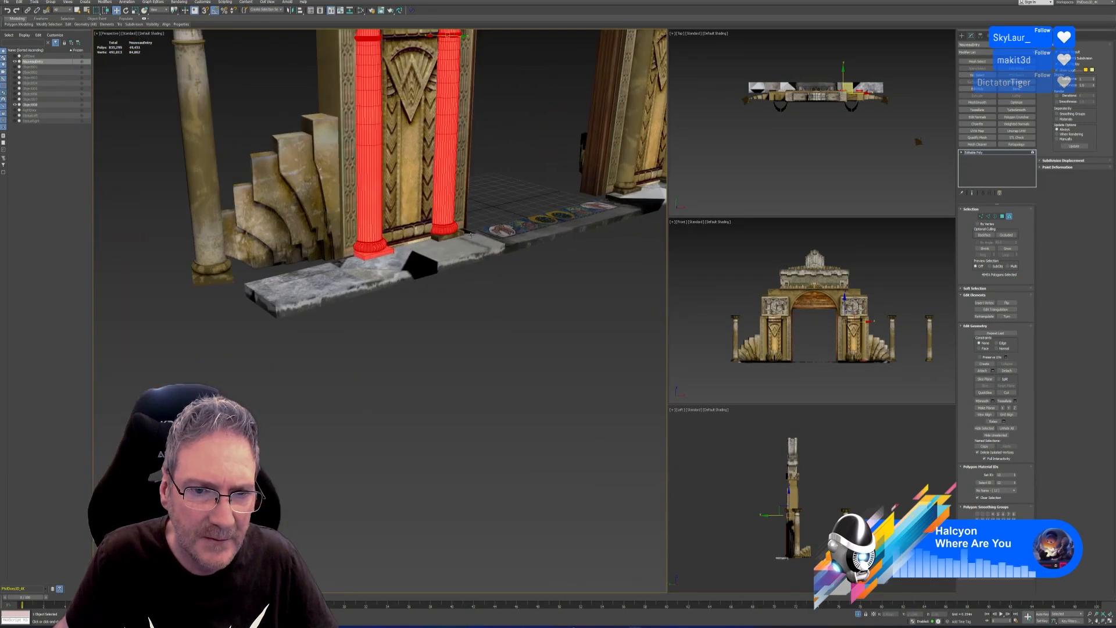
{"action": "left_click", "coordinate": [449, 235], "text": "ctrl"}
- Add the capital block, both scrolls and the recessed middle part of the right carved panel's door-side rear column to the selection
{"action": "middle_click_drag", "start_coordinate": [449, 235], "coordinate": [152, 406]}
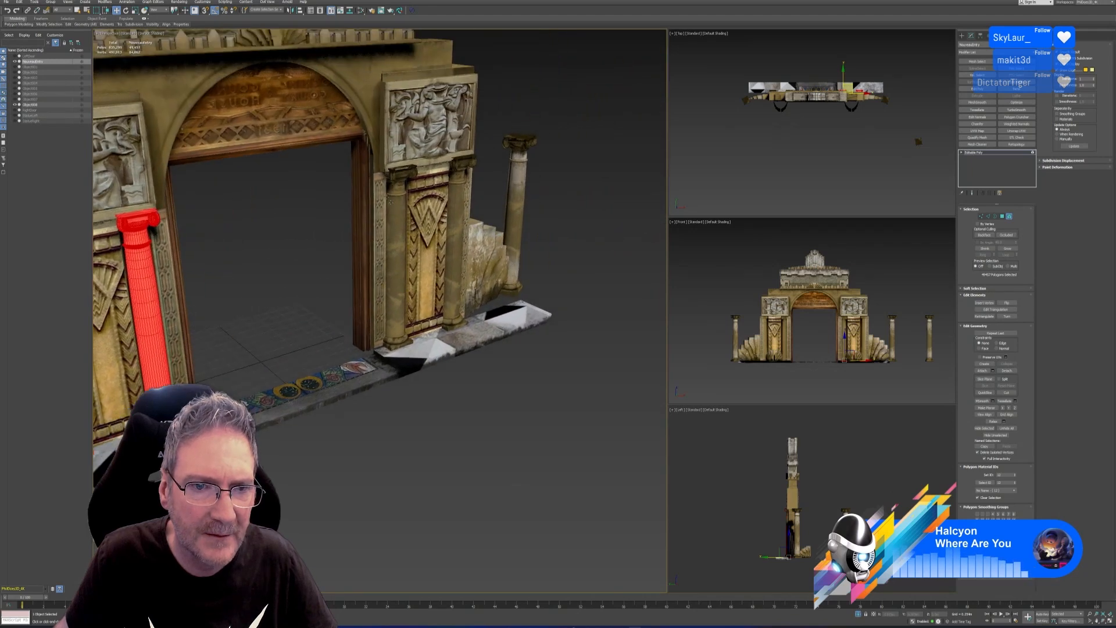
{"action": "scroll", "coordinate": [412, 175], "scroll_direction": "up", "scroll_amount": 3}
{"action": "left_click", "coordinate": [410, 164], "text": "ctrl"}
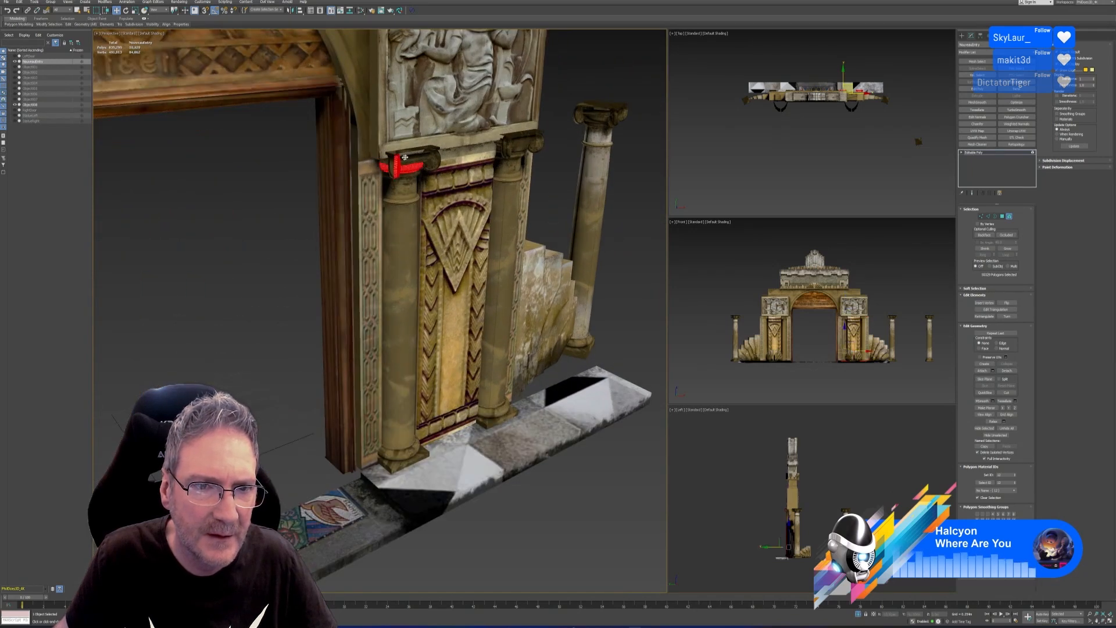
{"action": "left_click", "coordinate": [401, 154]}
{"action": "left_click", "coordinate": [390, 167], "text": "ctrl"}
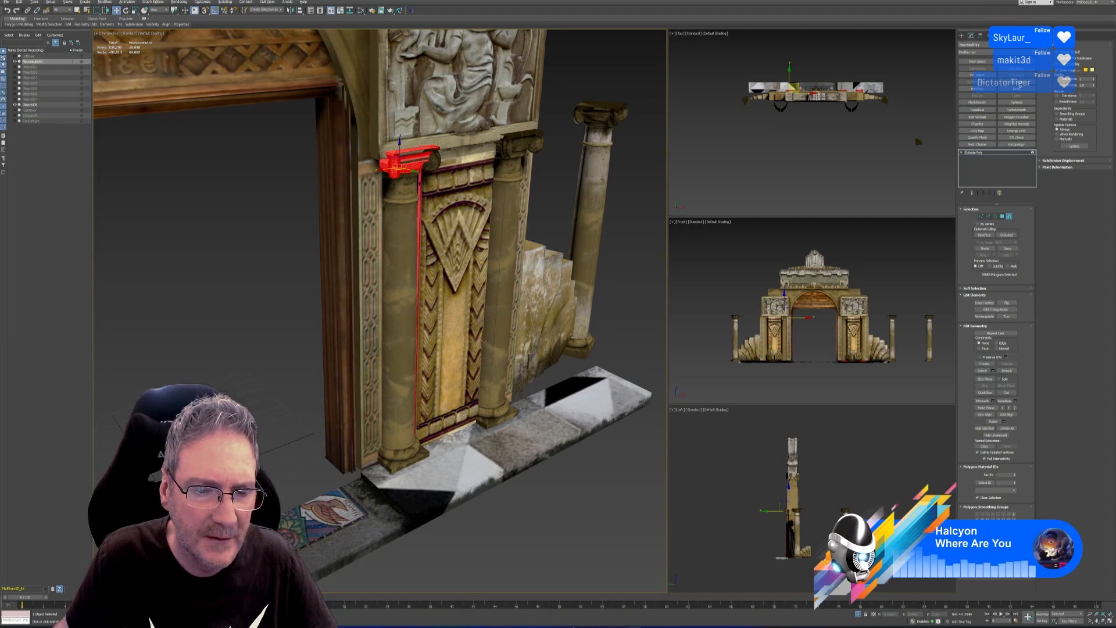
{"action": "scroll", "coordinate": [449, 333], "scroll_direction": "up", "scroll_amount": 3}
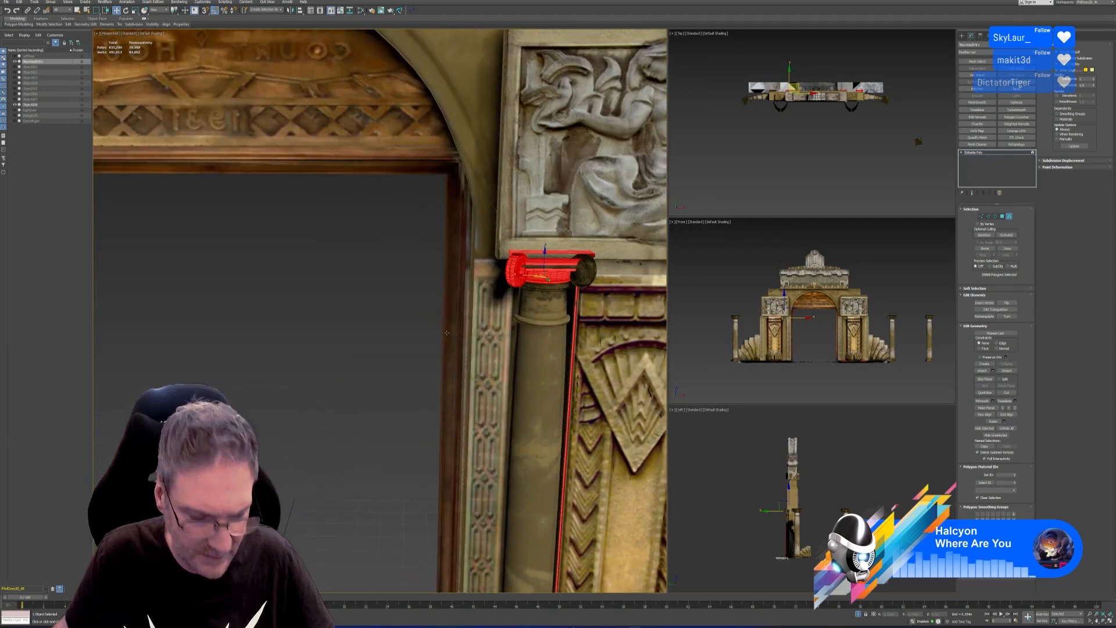
{"action": "middle_click_drag", "start_coordinate": [565, 323], "coordinate": [533, 289]}
{"action": "left_click", "coordinate": [548, 242], "text": "ctrl"}
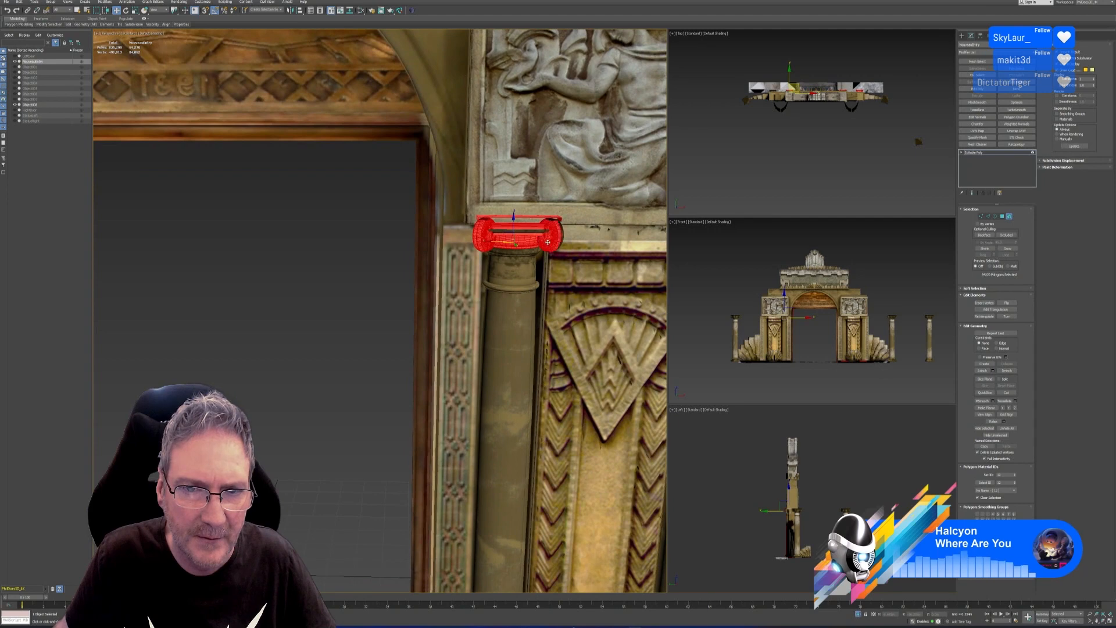
{"action": "scroll", "coordinate": [549, 377], "scroll_direction": "up", "scroll_amount": 3}
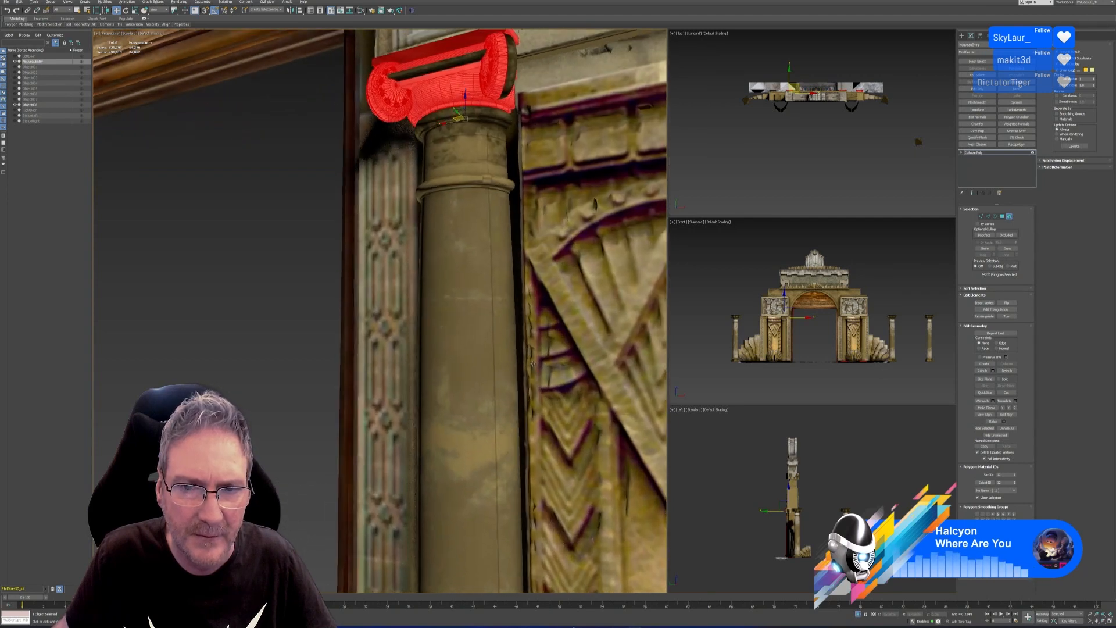
{"action": "left_click", "coordinate": [467, 57], "text": "ctrl"}
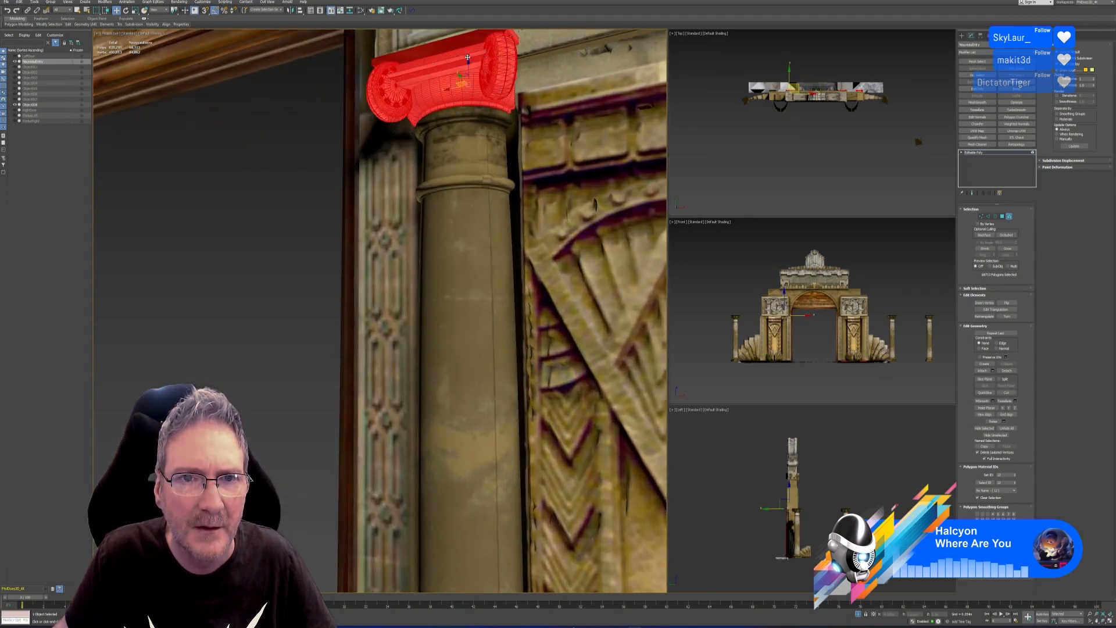
- Add the shaft, neck mouldings, neck ring and base of the right panel's door-side rear column to the selection
{"action": "left_click", "coordinate": [467, 163], "text": "ctrl"}
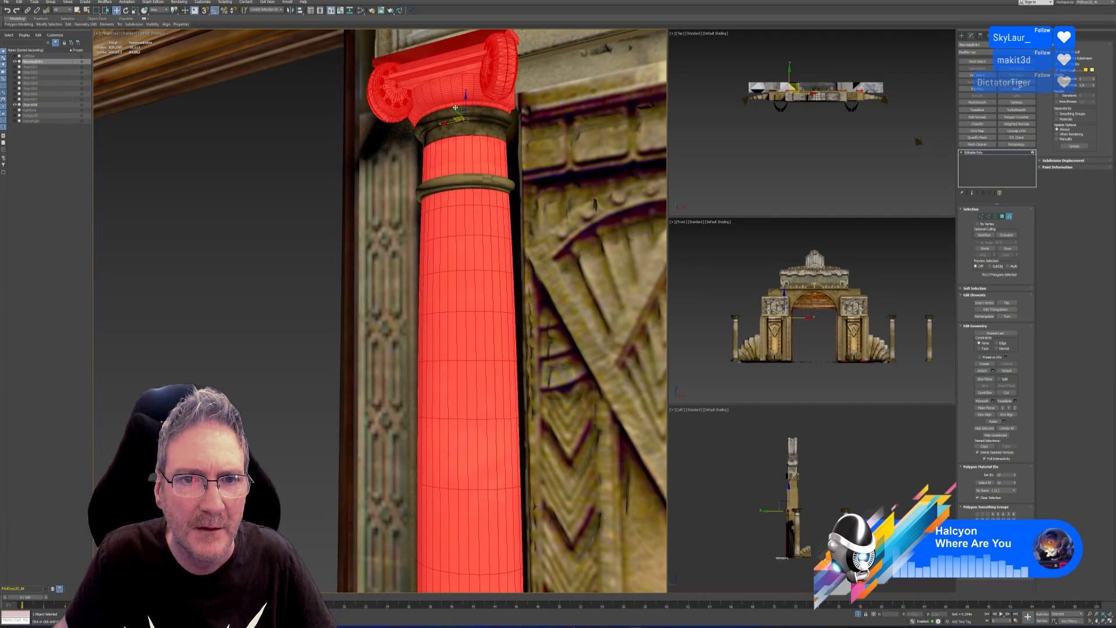
{"action": "left_click", "coordinate": [459, 136], "text": "ctrl"}
{"action": "left_click", "coordinate": [481, 142], "text": "ctrl"}
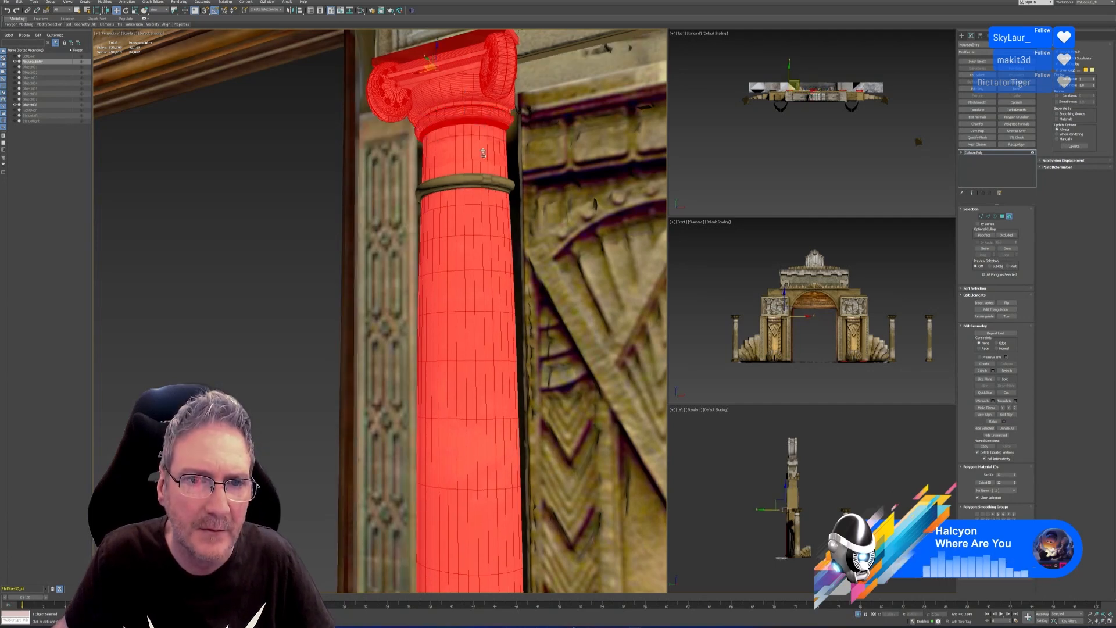
{"action": "left_click", "coordinate": [475, 180], "text": "ctrl"}
{"action": "scroll", "coordinate": [475, 179], "scroll_direction": "down", "scroll_amount": 5}
{"action": "middle_click_drag", "start_coordinate": [495, 372], "coordinate": [477, 237]}
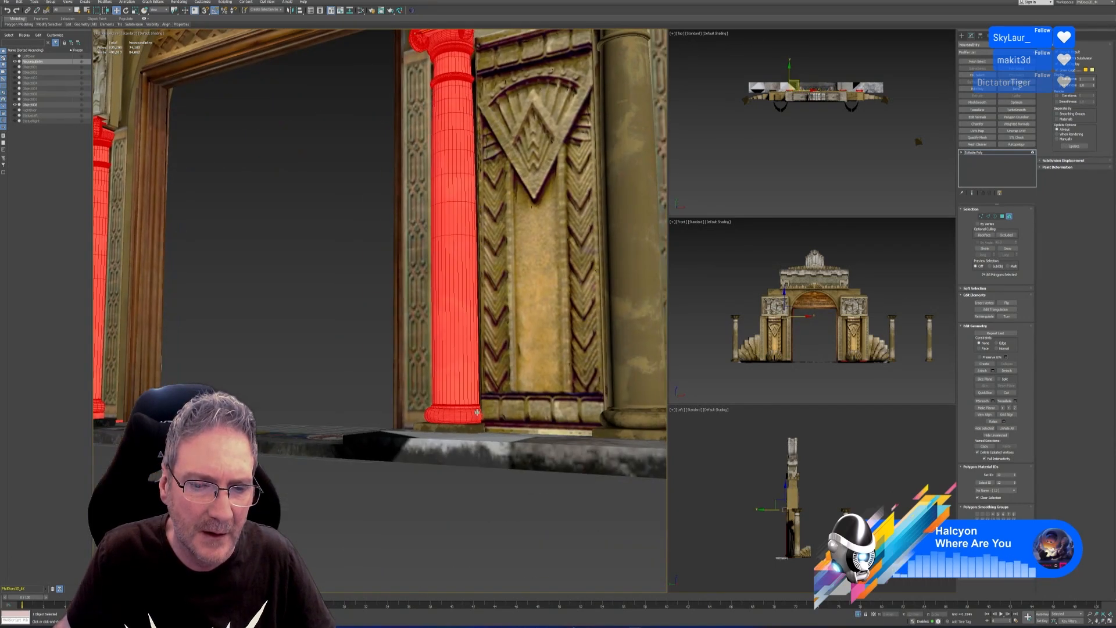
{"action": "left_click", "coordinate": [471, 429], "text": "ctrl"}
- Add the capital block and visible scroll parts of the right panel's outer rear column to the selection
{"action": "middle_click_drag", "start_coordinate": [471, 430], "coordinate": [506, 174]}
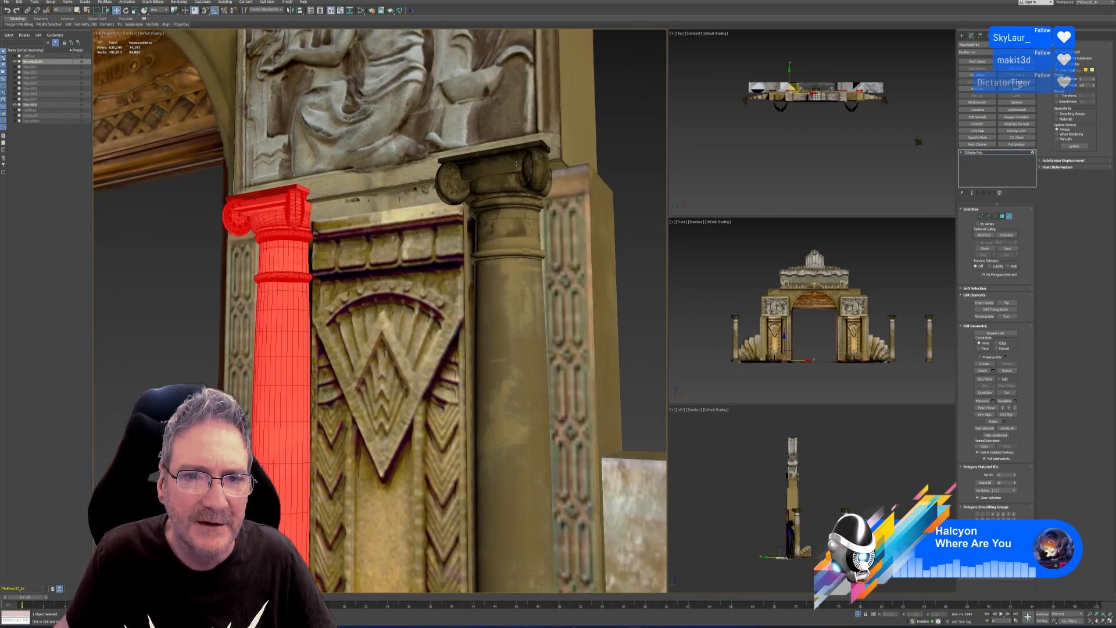
{"action": "left_click", "coordinate": [509, 156], "text": "ctrl"}
{"action": "left_click", "coordinate": [533, 171], "text": "ctrl"}
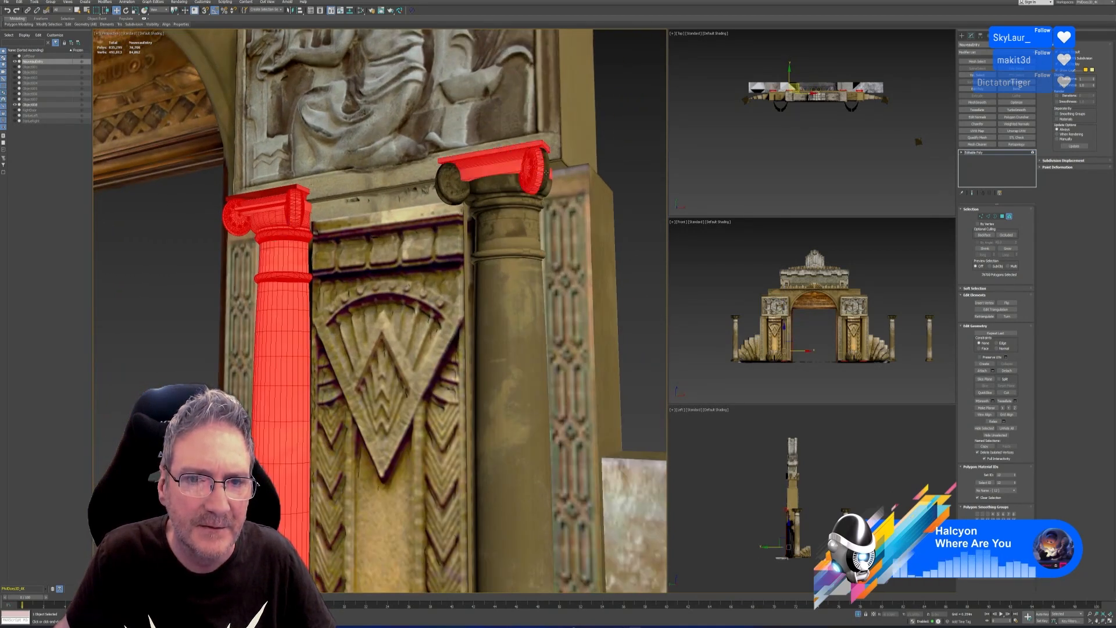
{"action": "left_click", "coordinate": [501, 185], "text": "ctrl"}
{"action": "left_click", "coordinate": [452, 187], "text": "ctrl"}
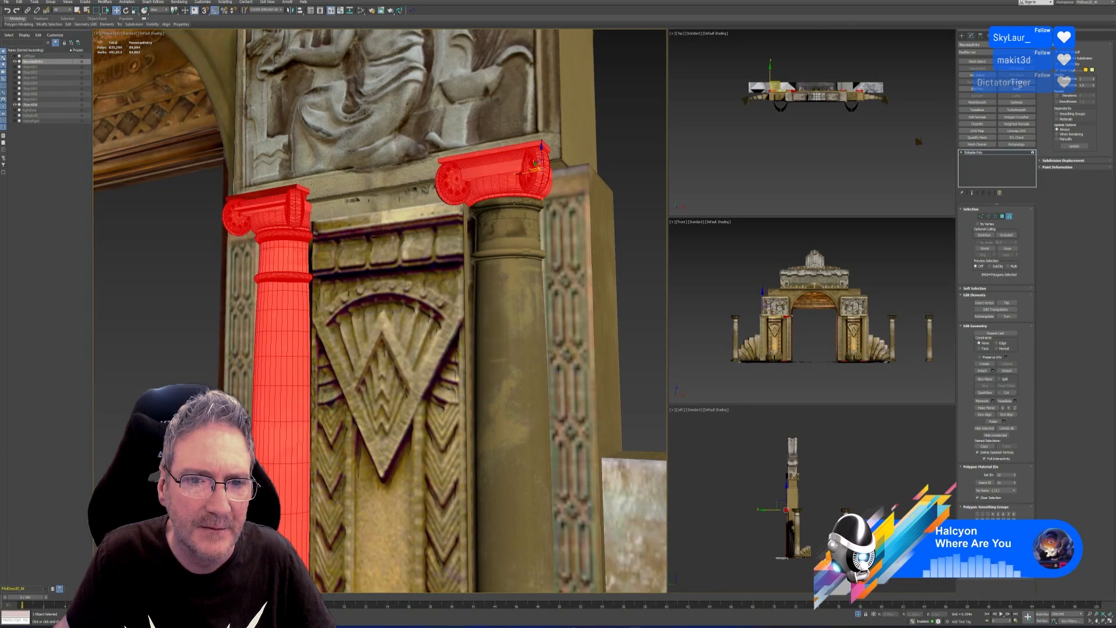
- Add the neck mouldings, ring, shaft, remaining capital scroll and base of the right panel's outer rear column to the selection
{"action": "left_click", "coordinate": [509, 207], "text": "ctrl"}
{"action": "left_click", "coordinate": [503, 218], "text": "ctrl"}
{"action": "left_click", "coordinate": [509, 255], "text": "ctrl"}
{"action": "left_click", "coordinate": [509, 284], "text": "ctrl"}
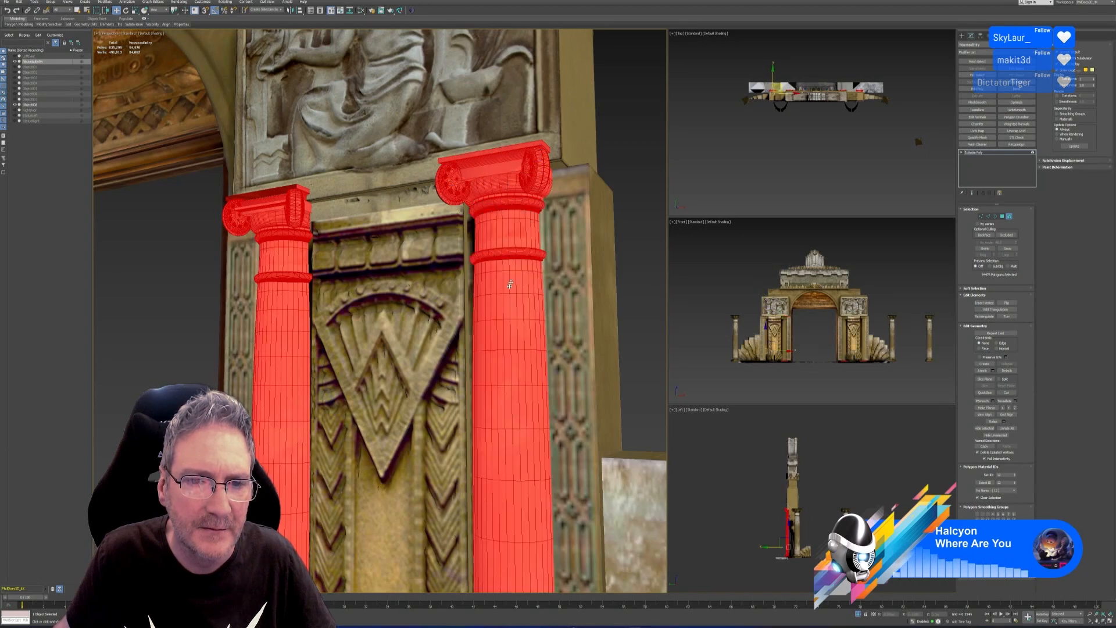
{"action": "scroll", "coordinate": [544, 297], "scroll_direction": "down", "scroll_amount": 5}
{"action": "scroll", "coordinate": [413, 302], "scroll_direction": "up", "scroll_amount": 5}
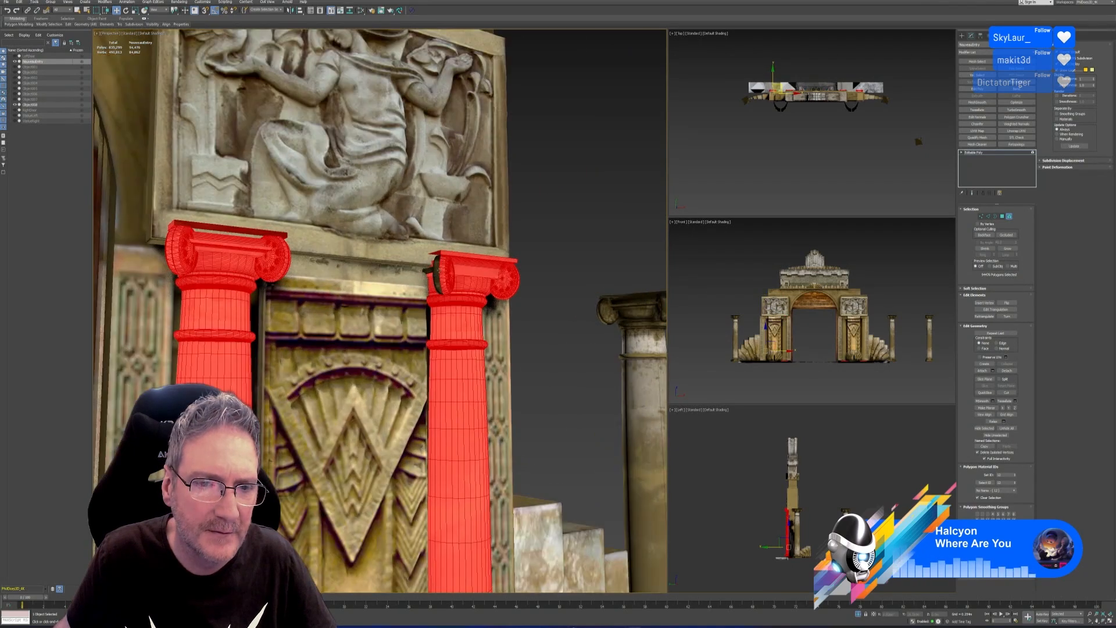
{"action": "left_click", "coordinate": [430, 271], "text": "ctrl"}
{"action": "left_click", "coordinate": [427, 270], "text": "ctrl"}
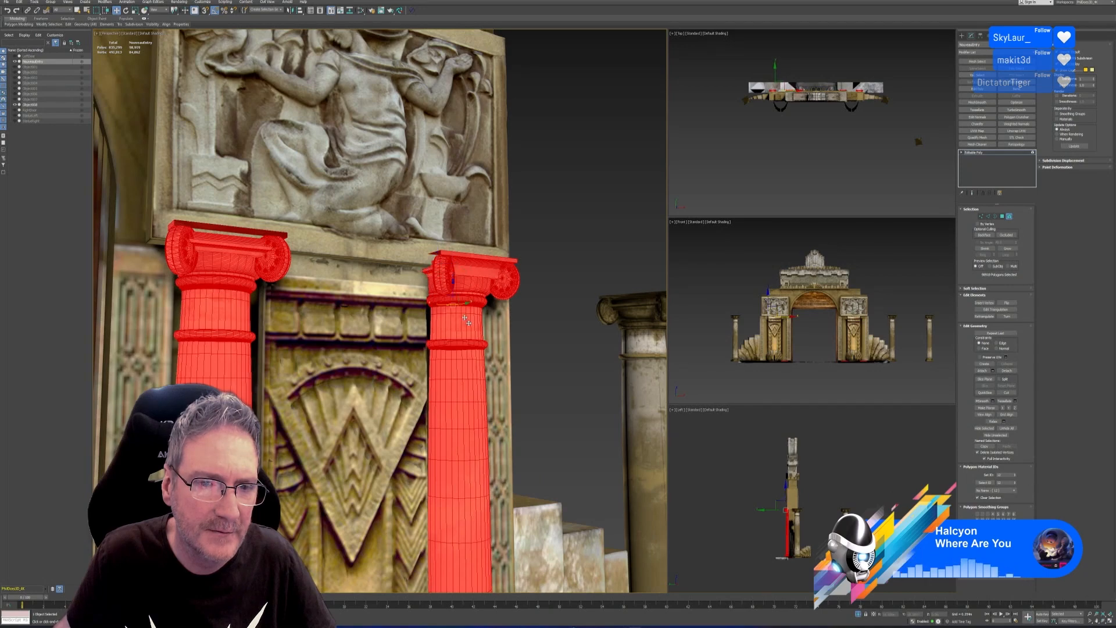
{"action": "scroll", "coordinate": [483, 290], "scroll_direction": "down", "scroll_amount": 5}
{"action": "middle_click_drag", "start_coordinate": [497, 378], "coordinate": [472, 154]}
{"action": "left_click", "coordinate": [443, 403], "text": "ctrl"}
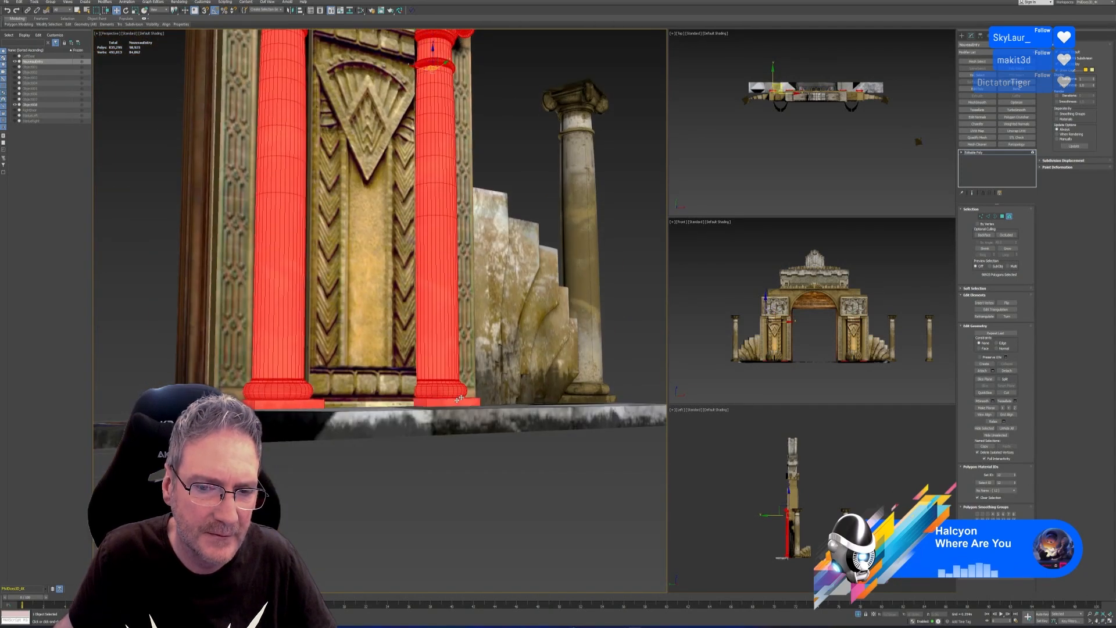
- Detach the four selected rear columns as one separate object and leave element selection
{"action": "scroll", "coordinate": [485, 381], "scroll_direction": "down", "scroll_amount": 5}
{"action": "middle_click_drag", "start_coordinate": [501, 341], "coordinate": [469, 382], "text": "alt"}
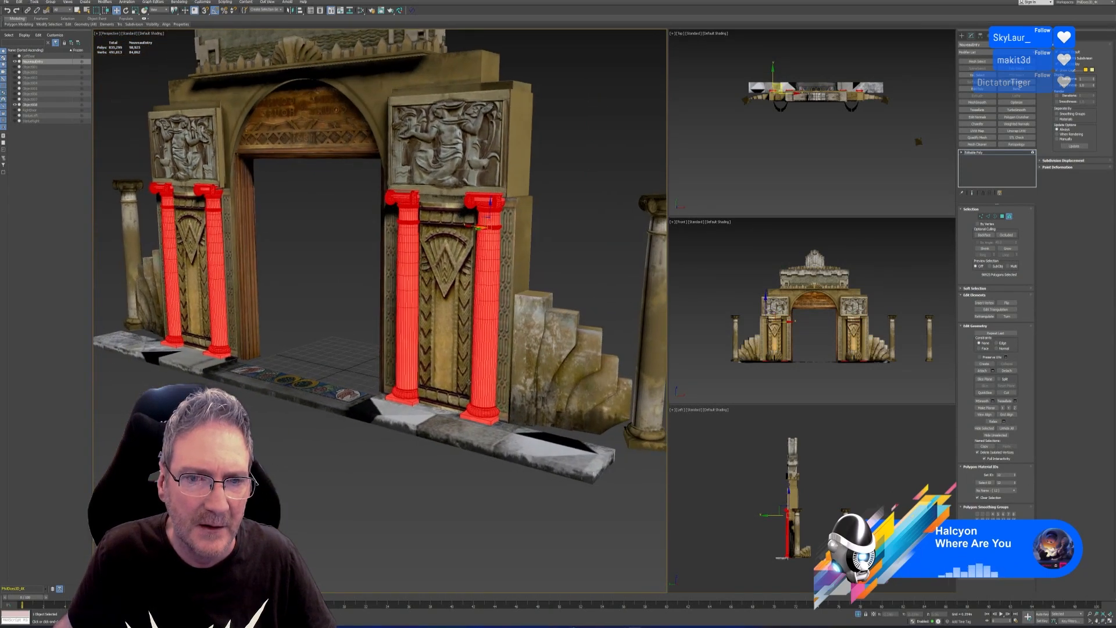
{"action": "middle_click_drag", "start_coordinate": [426, 295], "coordinate": [439, 332]}
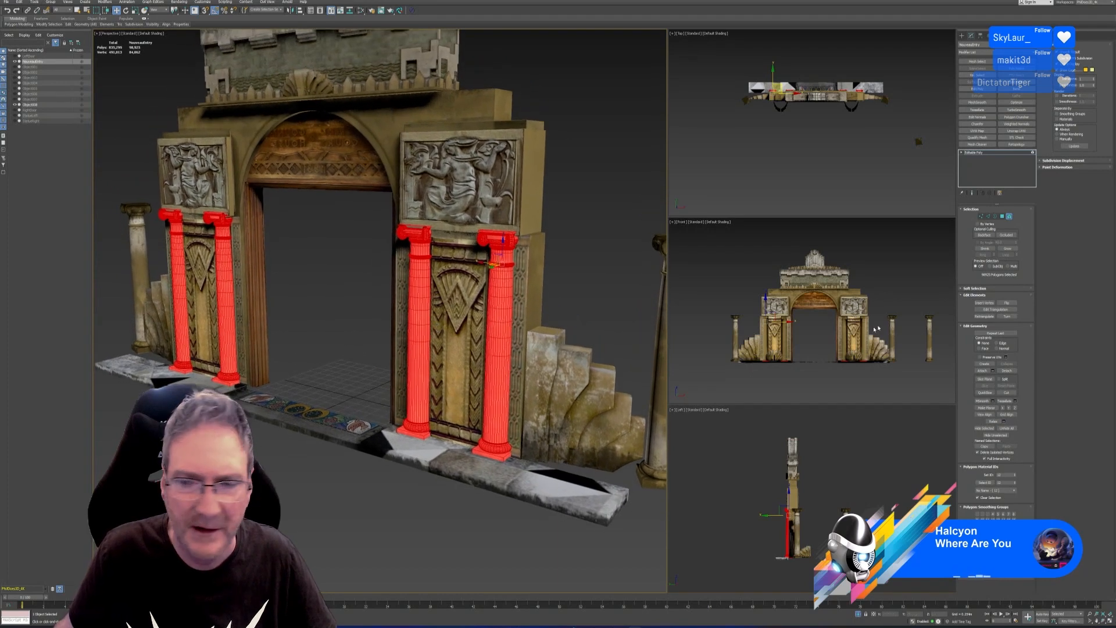
{"action": "left_click", "coordinate": [1007, 371]}
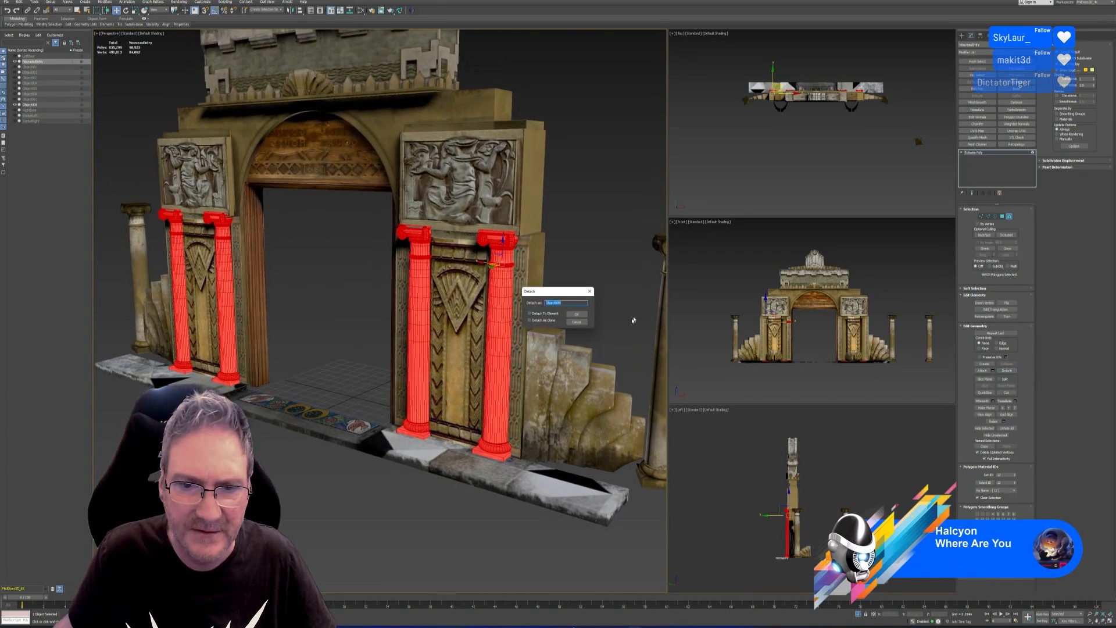
{"action": "left_click", "coordinate": [577, 315]}
{"action": "left_click", "coordinate": [1009, 216]}
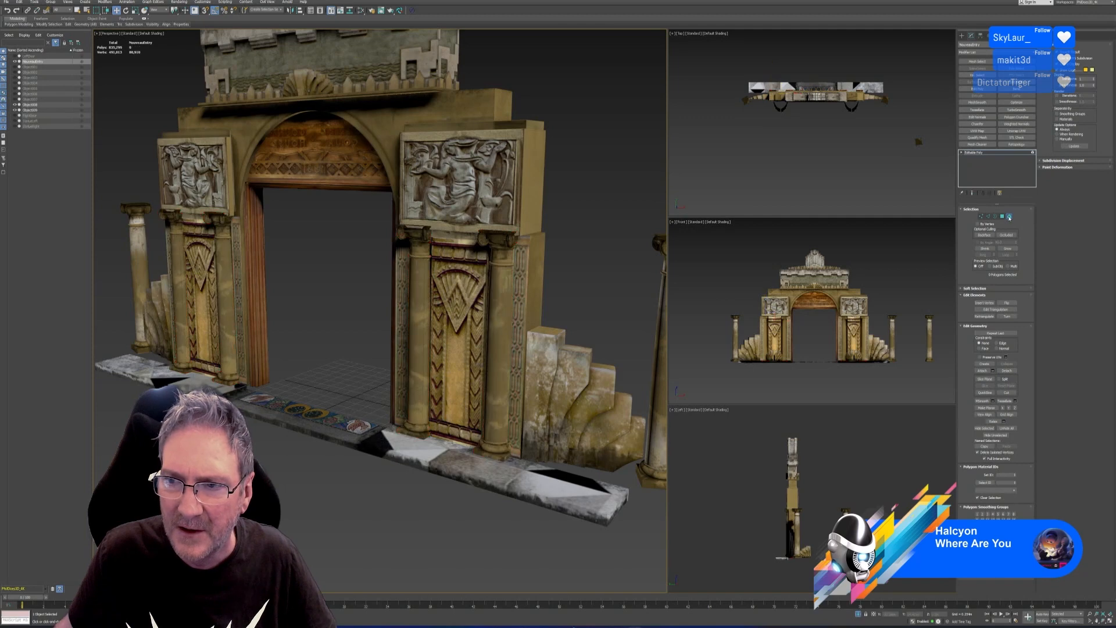
- Isolate the entrance archway and detach the loose fragments floating beside it as a separate object
{"action": "left_click", "coordinate": [857, 615]}
{"action": "left_click", "coordinate": [857, 614]}
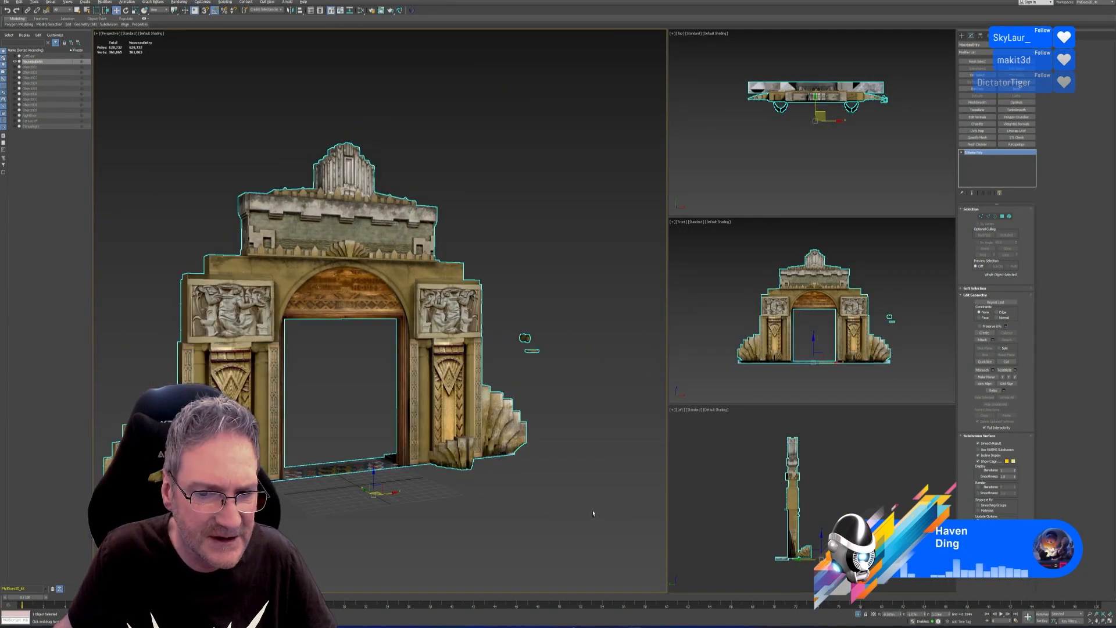
{"action": "middle_click_drag", "start_coordinate": [593, 513], "coordinate": [590, 513], "text": "alt"}
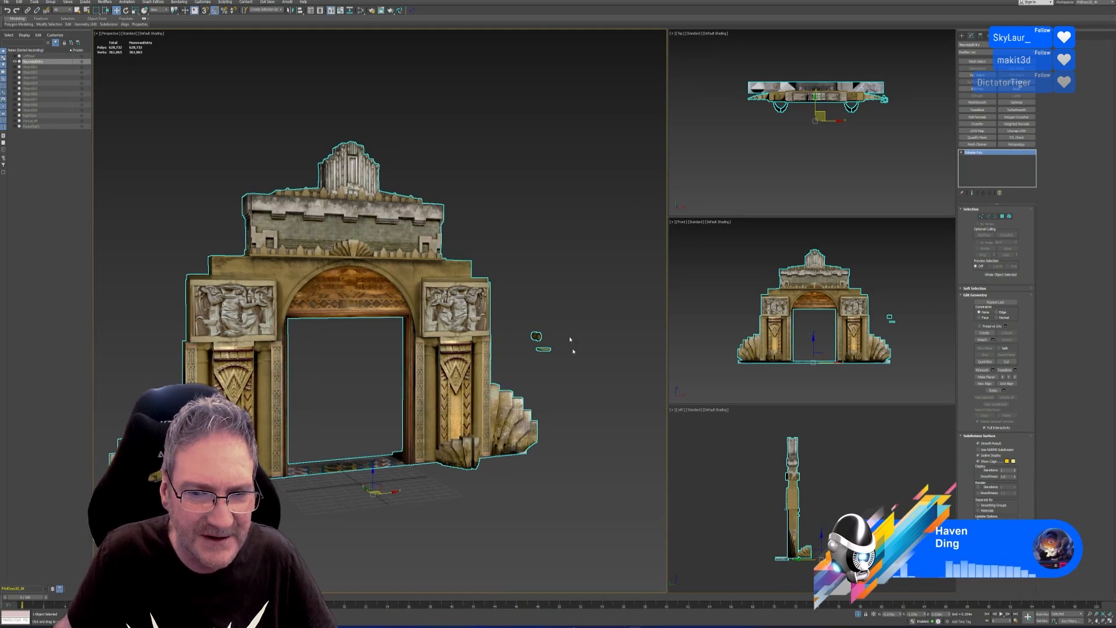
{"action": "left_click", "coordinate": [1007, 216]}
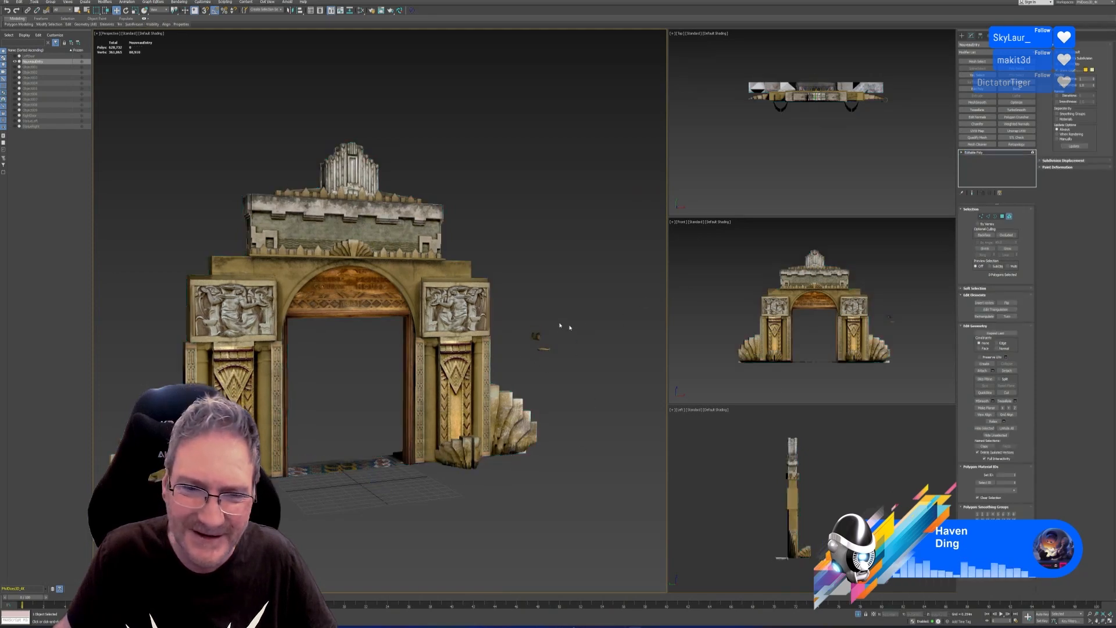
{"action": "left_click_drag", "start_coordinate": [527, 317], "coordinate": [545, 345]}
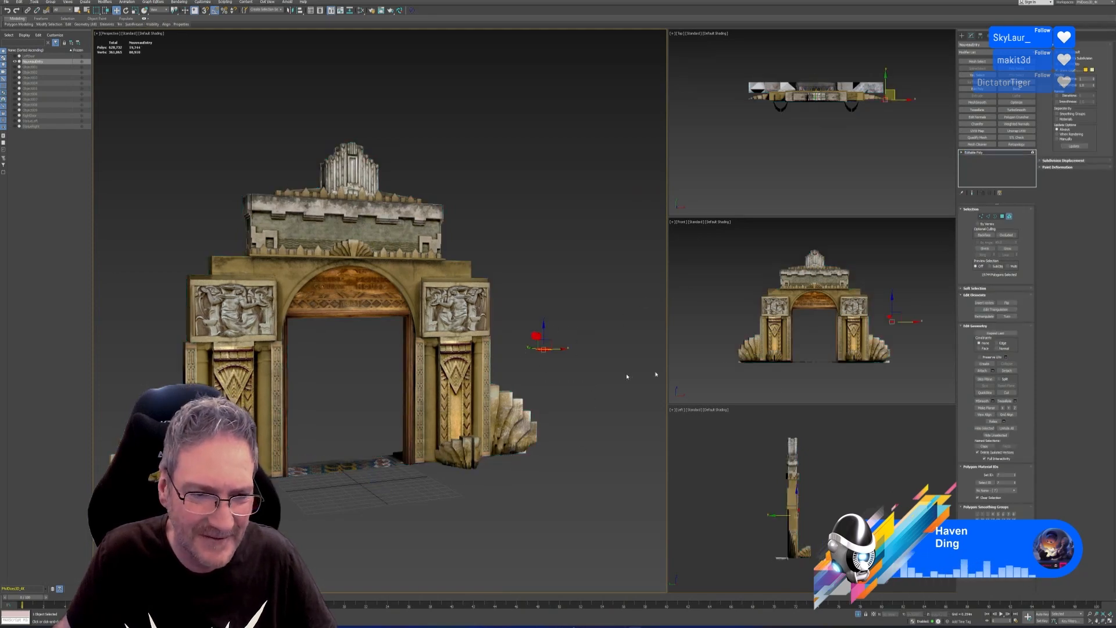
{"action": "left_click", "coordinate": [1007, 372]}
{"action": "left_click", "coordinate": [576, 315]}
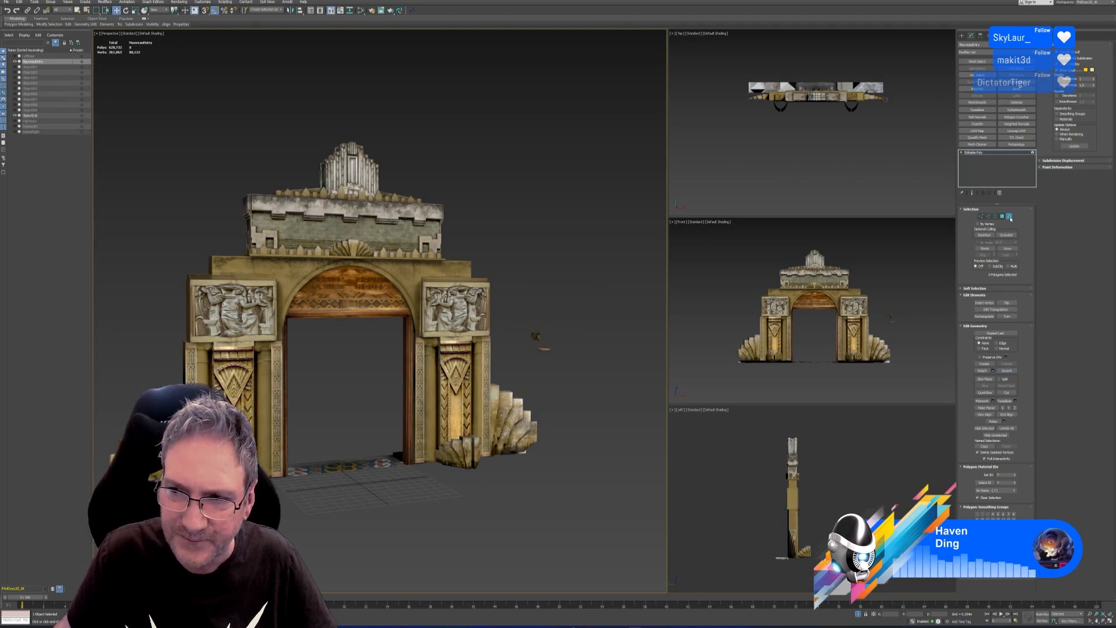
{"action": "key", "text": "5"}
- Examine the stripped archway from behind, end isolation, and check the curved floor object against the entrance's rear slabs
{"action": "scroll", "coordinate": [464, 385], "scroll_direction": "up", "scroll_amount": 2}
{"action": "middle_click_drag", "start_coordinate": [463, 385], "coordinate": [431, 423], "text": "alt"}
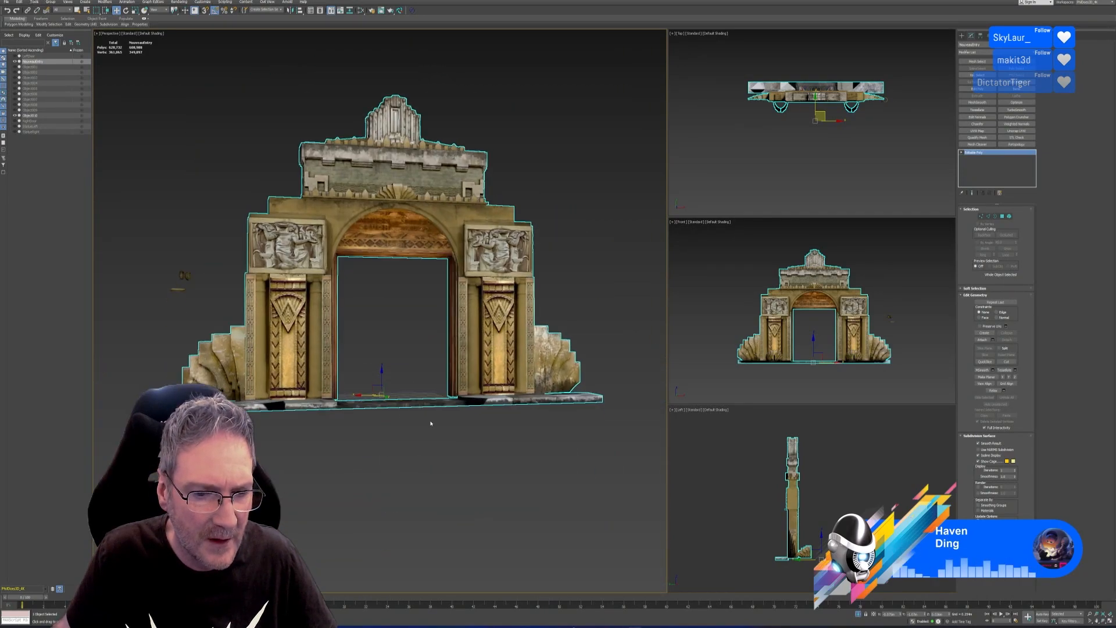
{"action": "middle_click_drag", "start_coordinate": [413, 487], "coordinate": [382, 428], "text": "alt"}
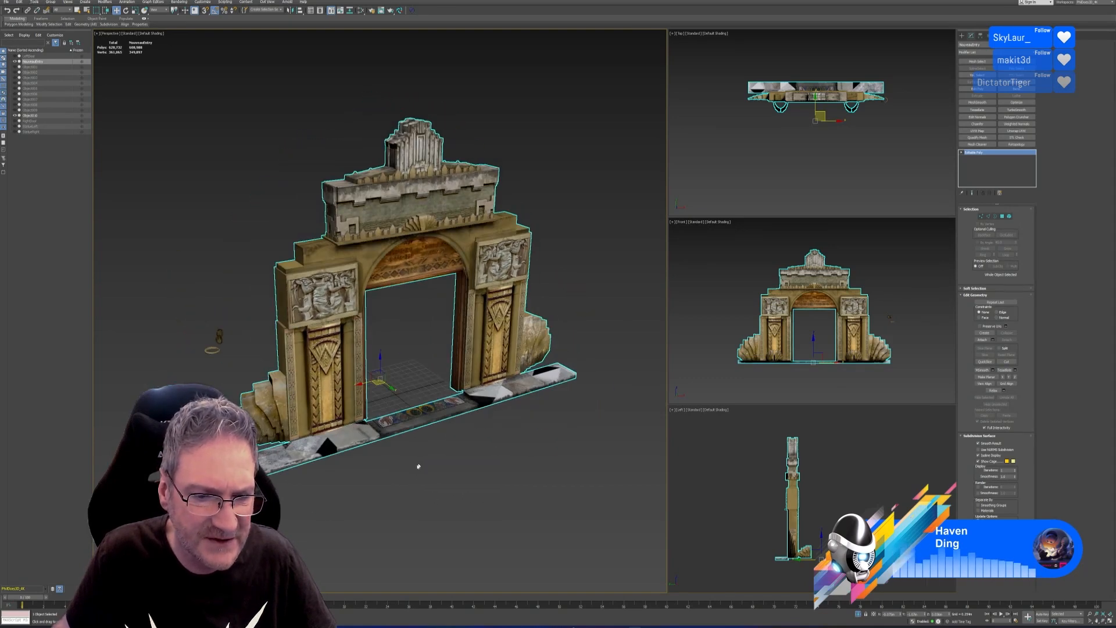
{"action": "middle_click_drag", "start_coordinate": [418, 466], "coordinate": [433, 473], "text": "alt"}
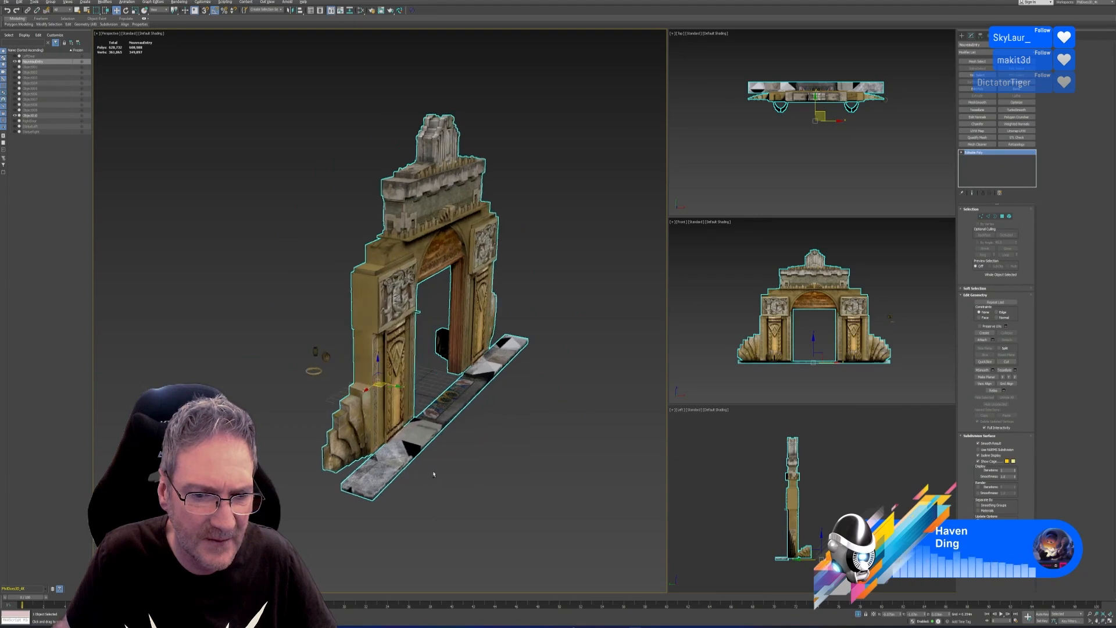
{"action": "left_click", "coordinate": [858, 616]}
{"action": "middle_click_drag", "start_coordinate": [634, 526], "coordinate": [536, 525], "text": "alt"}
{"action": "left_click", "coordinate": [490, 463]}
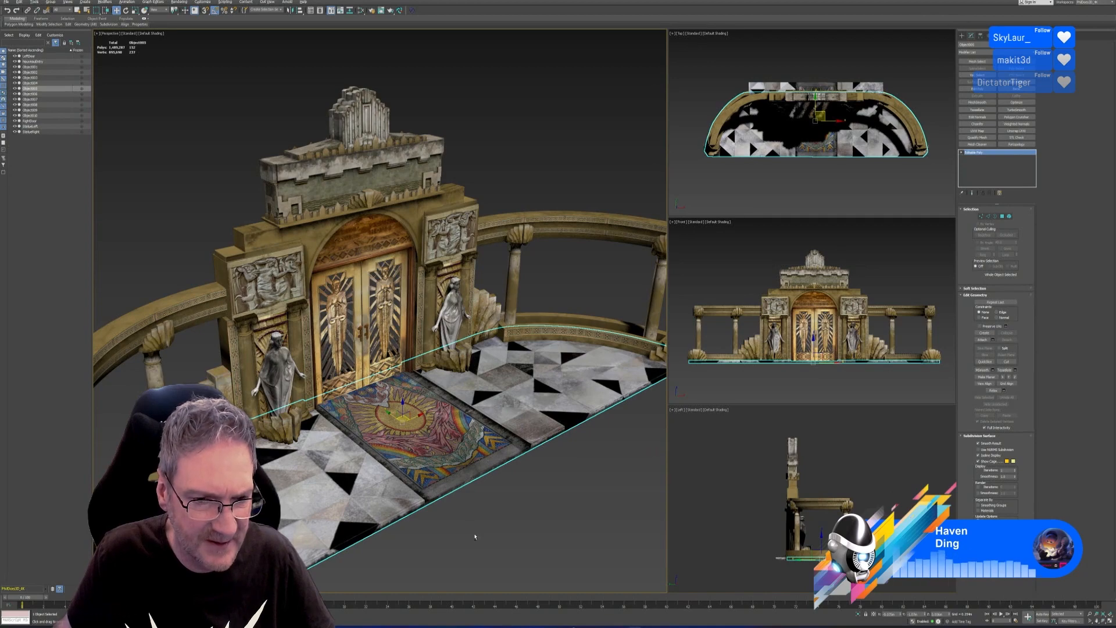
{"action": "middle_click_drag", "start_coordinate": [474, 536], "coordinate": [598, 528], "text": "alt"}
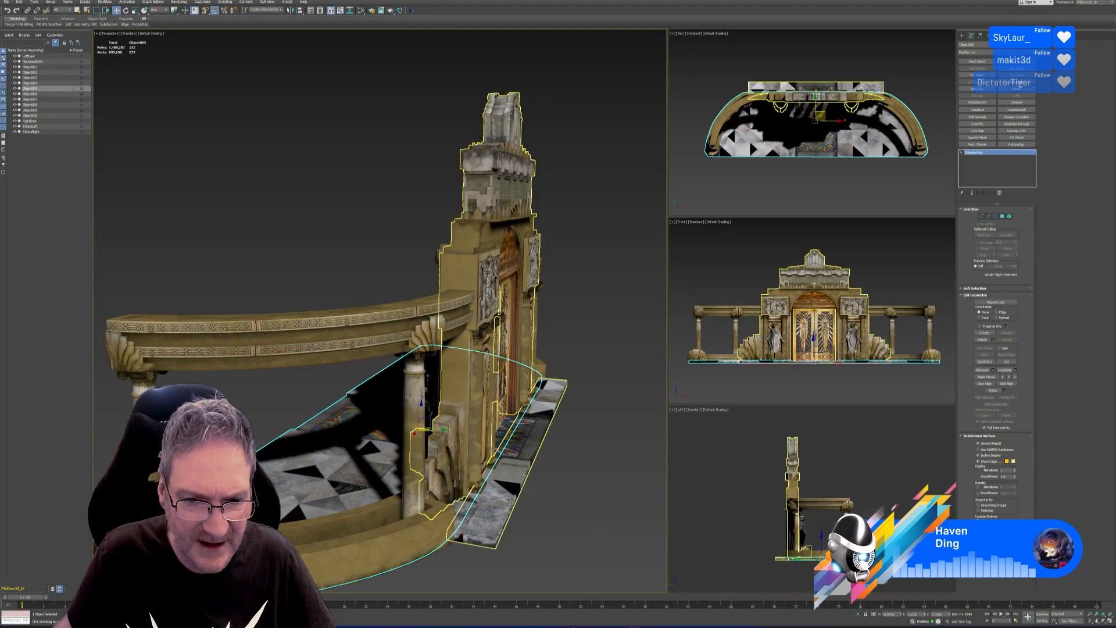
- Detach both rear threshold slabs from the main entrance as one separate object and leave element selection
{"action": "left_click", "coordinate": [519, 475]}
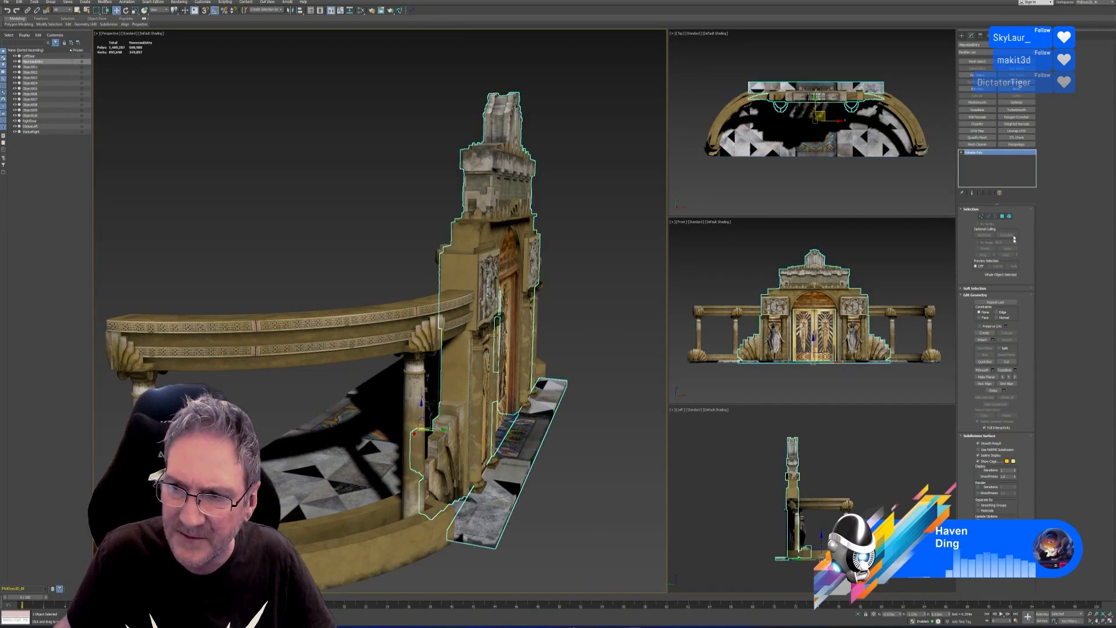
{"action": "left_click", "coordinate": [1010, 216]}
{"action": "left_click", "coordinate": [548, 426]}
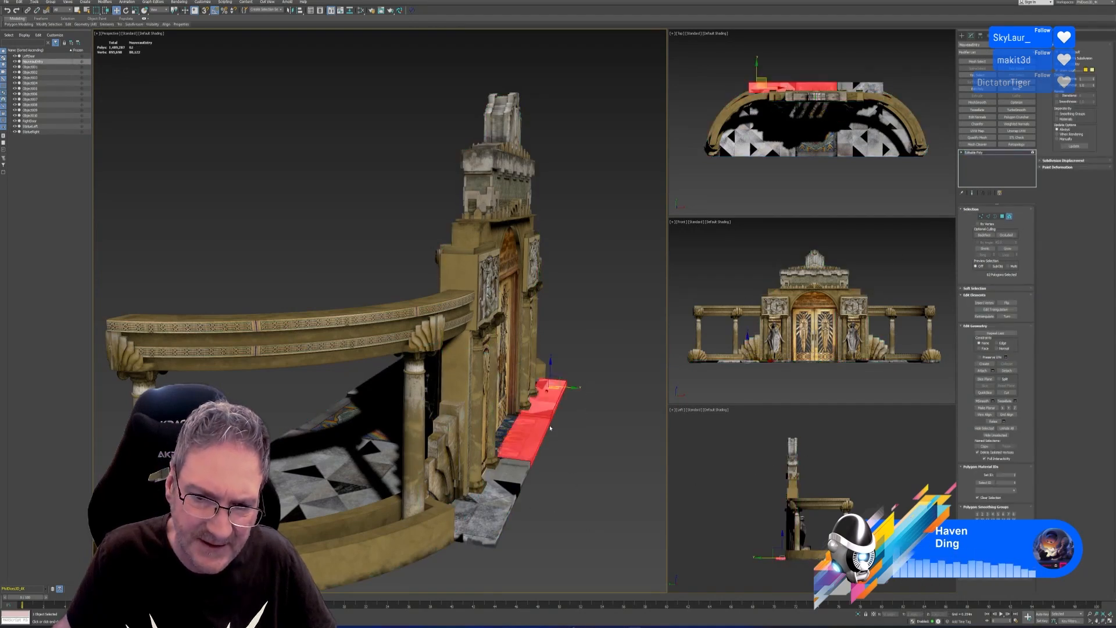
{"action": "left_click", "coordinate": [503, 545], "text": "ctrl"}
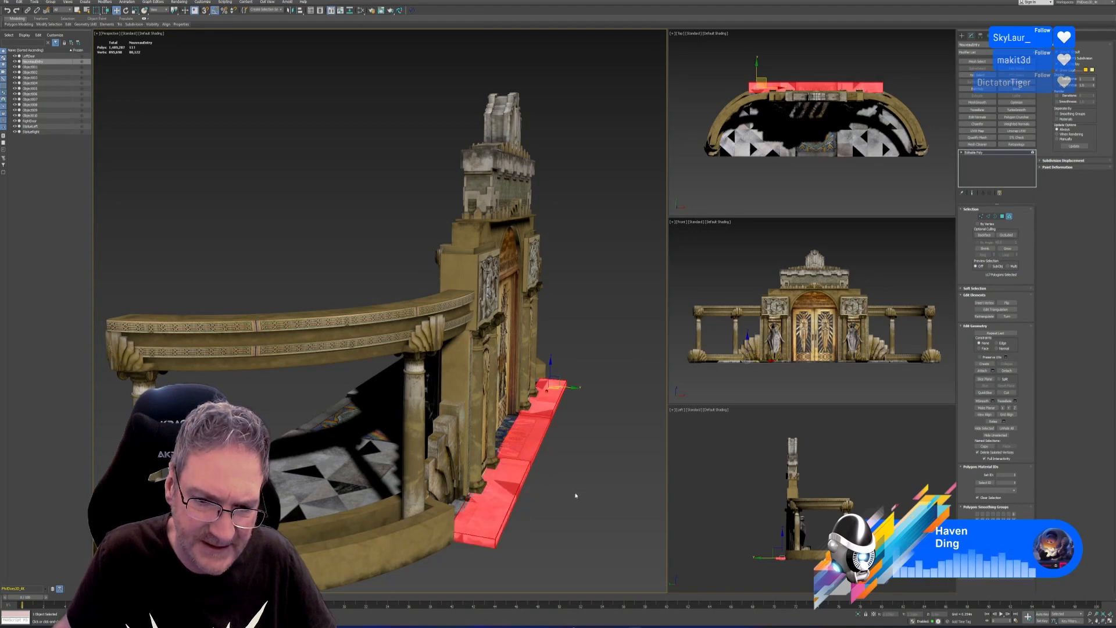
{"action": "middle_click_drag", "start_coordinate": [575, 495], "coordinate": [541, 502], "text": "alt"}
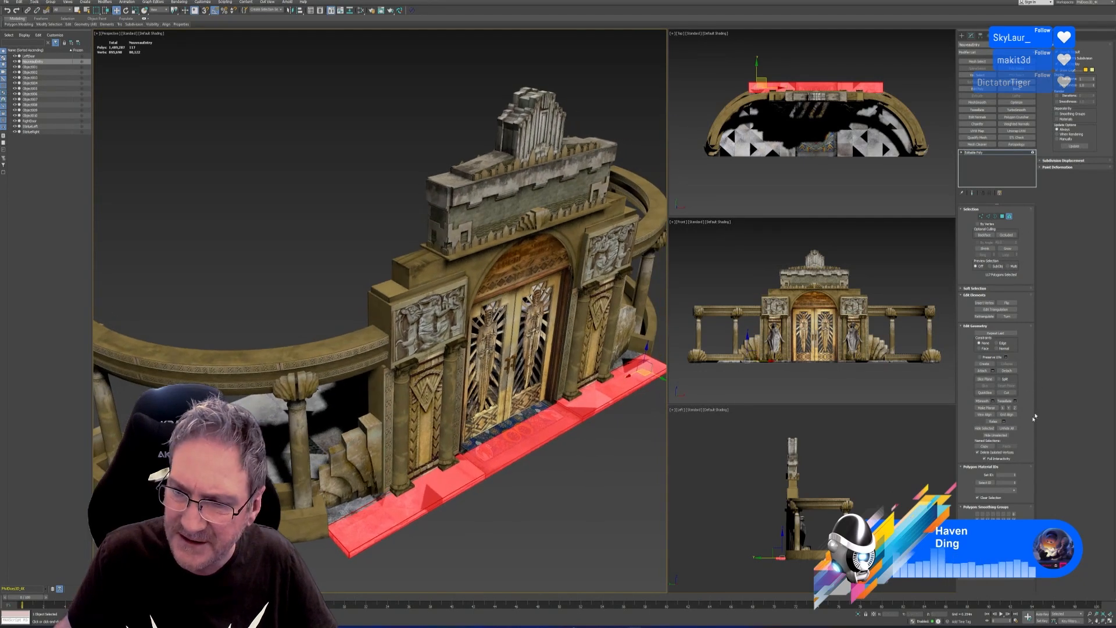
{"action": "left_click", "coordinate": [1010, 370]}
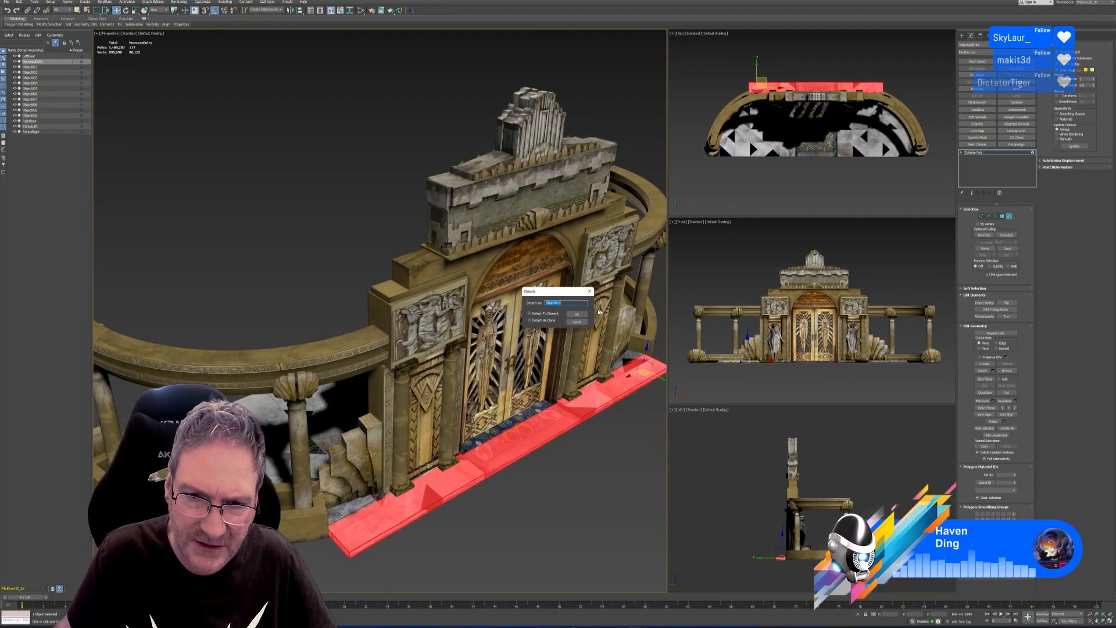
{"action": "left_click", "coordinate": [577, 314]}
{"action": "left_click", "coordinate": [1009, 217]}
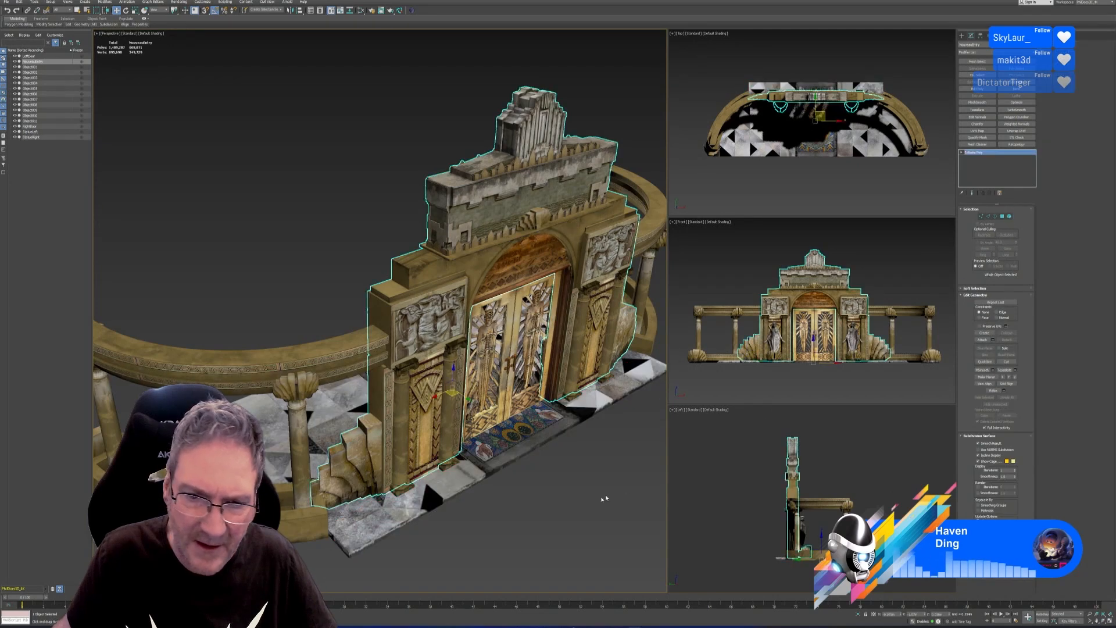
- Attach the detached rear slabs to the curved floor object while both are isolated, and end the isolation
{"action": "left_click", "coordinate": [545, 503]}
{"action": "left_click", "coordinate": [406, 511]}
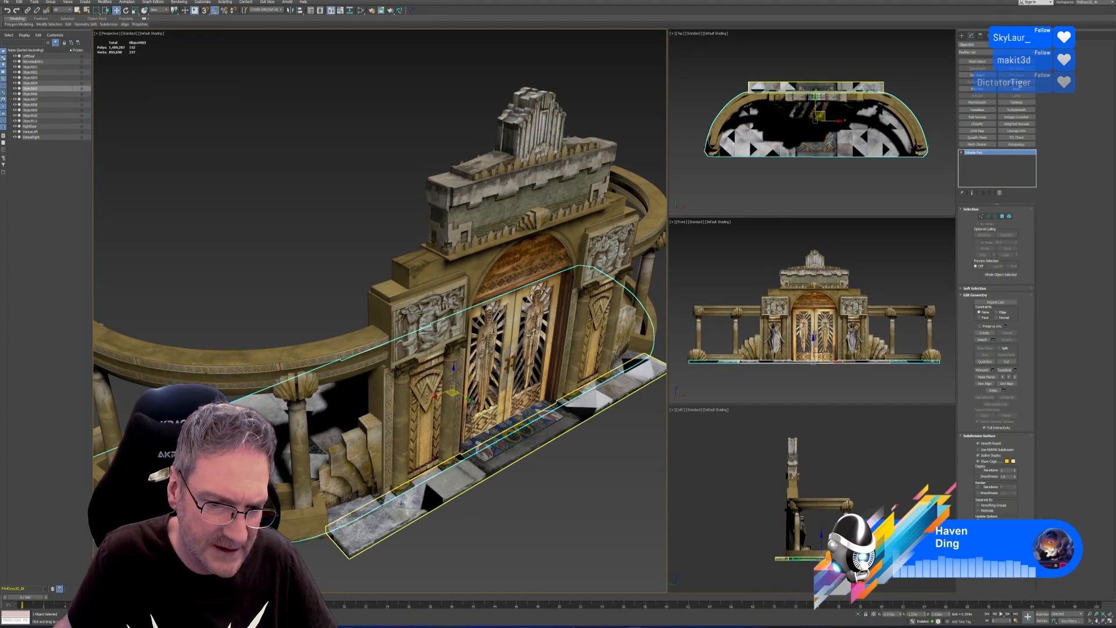
{"action": "left_click", "coordinate": [859, 614]}
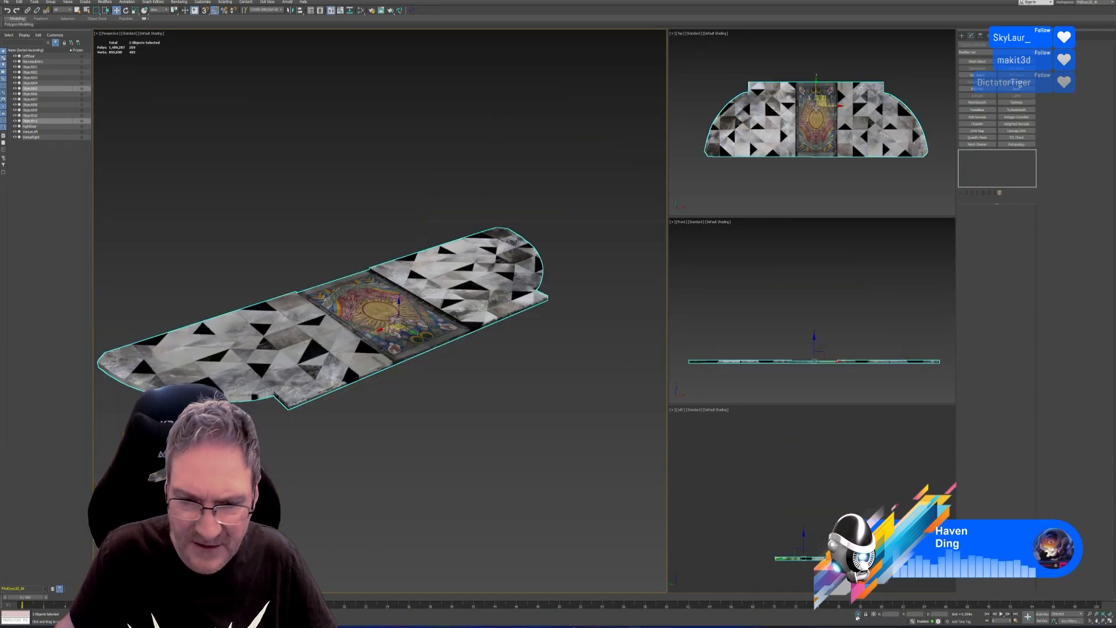
{"action": "left_click", "coordinate": [465, 443]}
{"action": "left_click", "coordinate": [459, 297]}
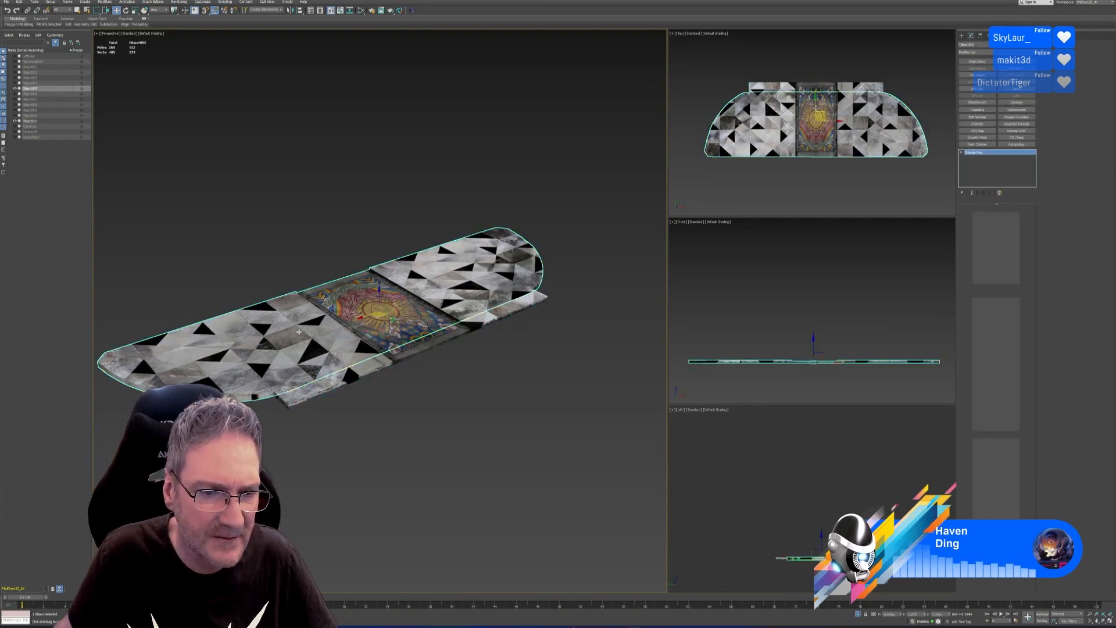
{"action": "left_click", "coordinate": [982, 340]}
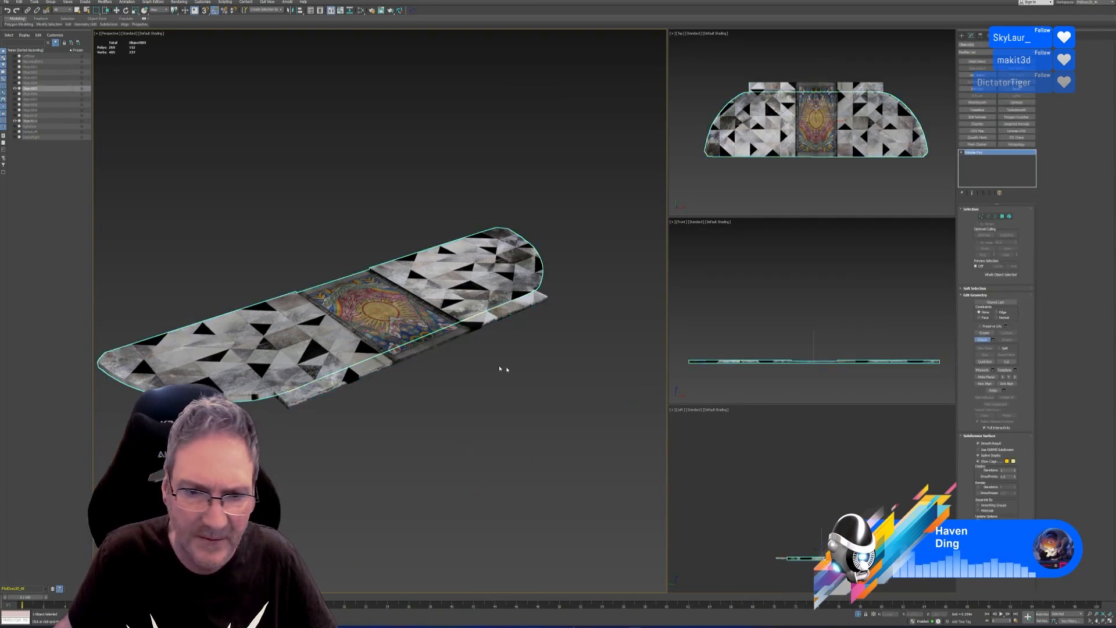
{"action": "left_click", "coordinate": [368, 342]}
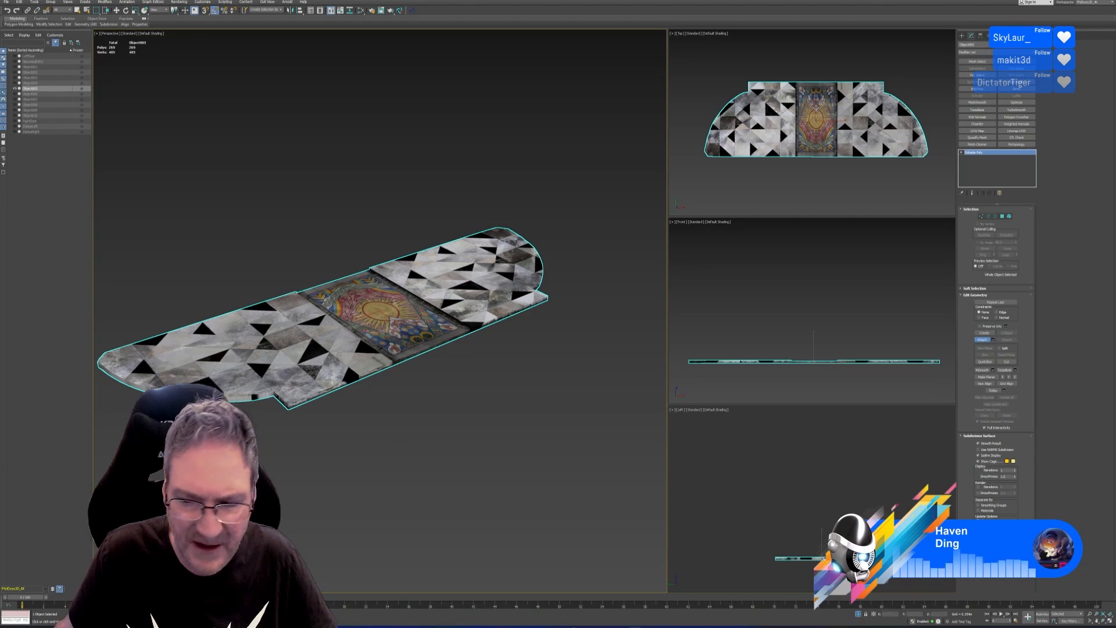
{"action": "key", "text": "w"}
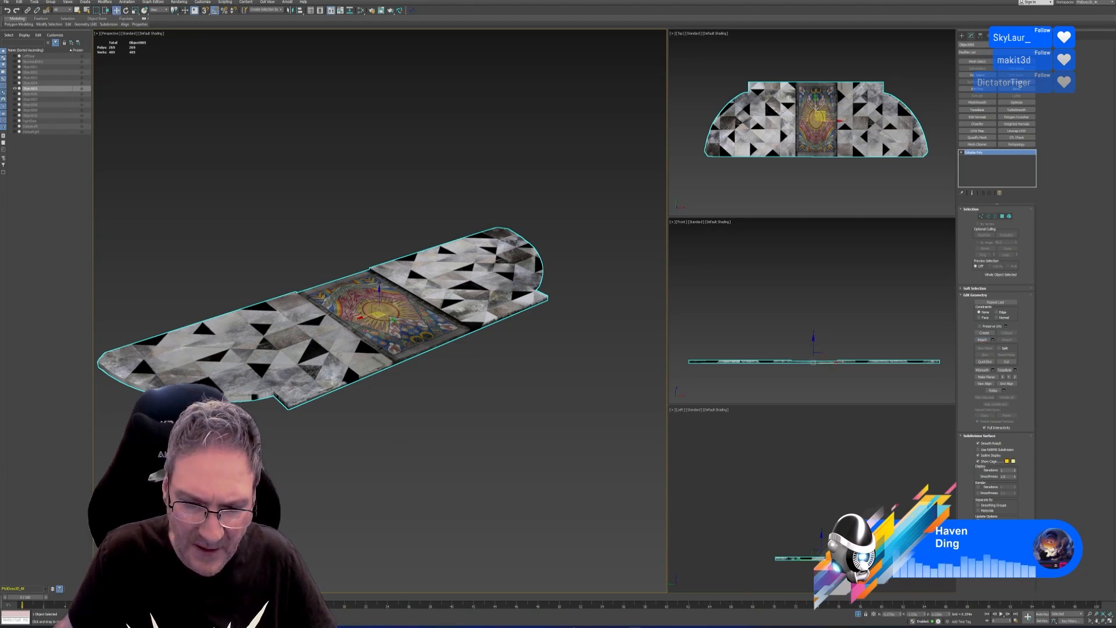
{"action": "left_click", "coordinate": [857, 615]}
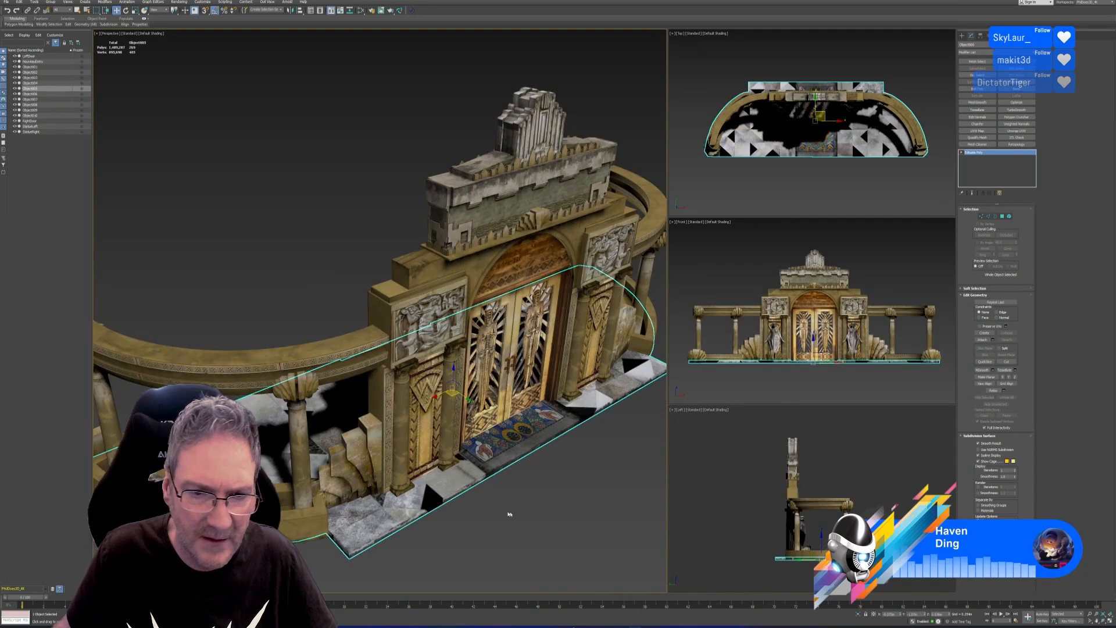
- Start saving the scene under a new location and browse to the Models folder on the Work (E:) drive
{"action": "scroll", "coordinate": [510, 514], "scroll_direction": "down", "scroll_amount": 4}
{"action": "middle_click_drag", "start_coordinate": [506, 523], "coordinate": [522, 405], "text": "alt"}
{"action": "scroll", "coordinate": [500, 401], "scroll_direction": "up", "scroll_amount": 4}
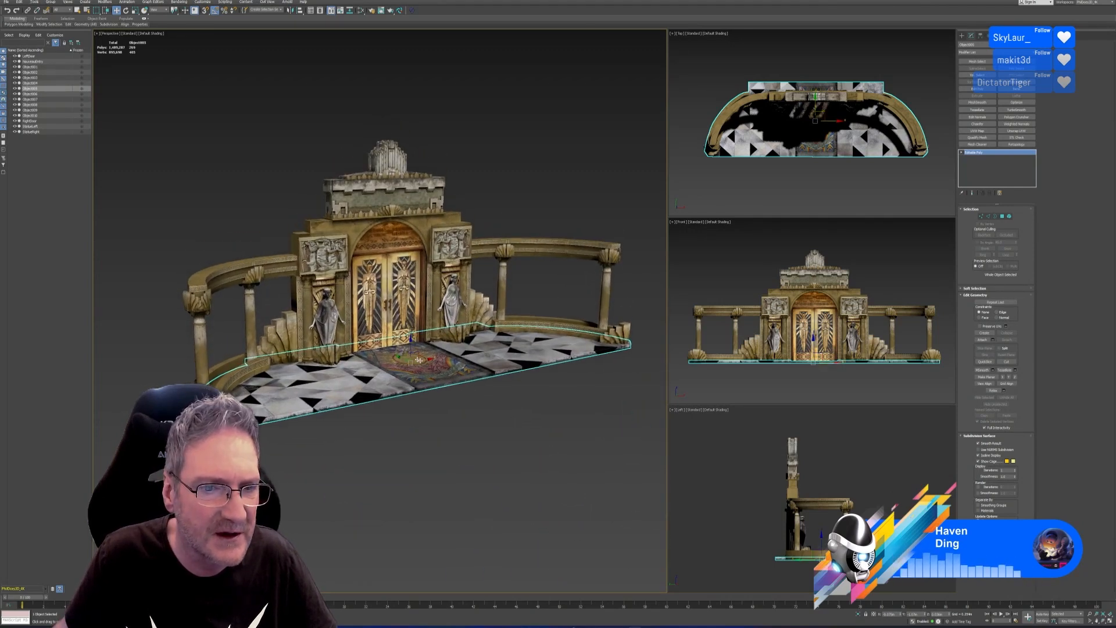
{"action": "scroll", "coordinate": [419, 368], "scroll_direction": "up", "scroll_amount": 3}
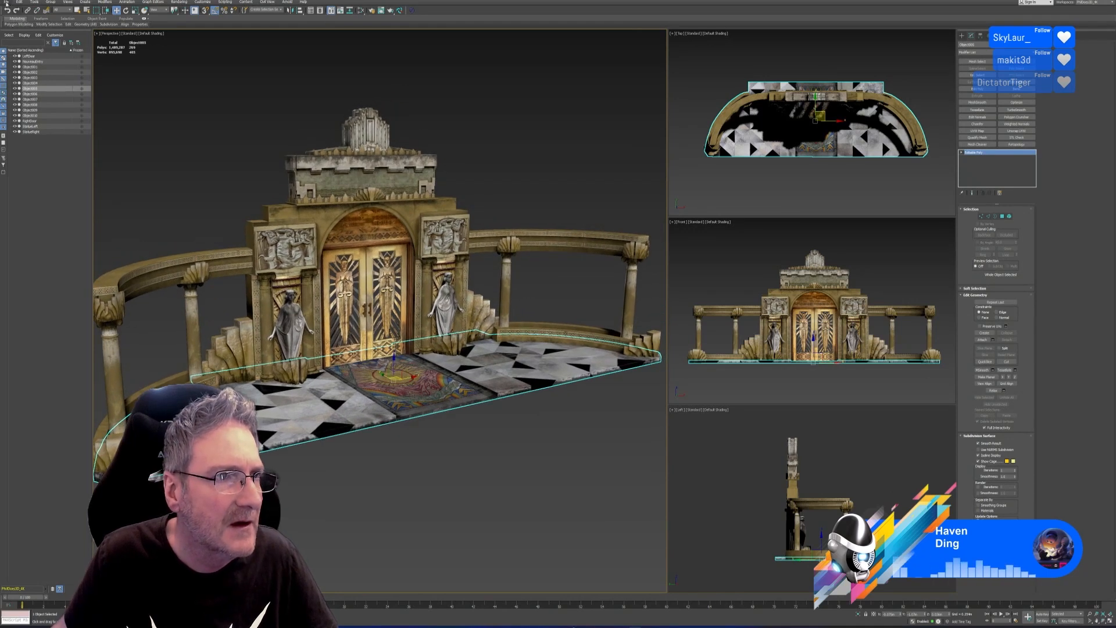
{"action": "left_click", "coordinate": [6, 3]}
{"action": "left_click", "coordinate": [26, 50]}
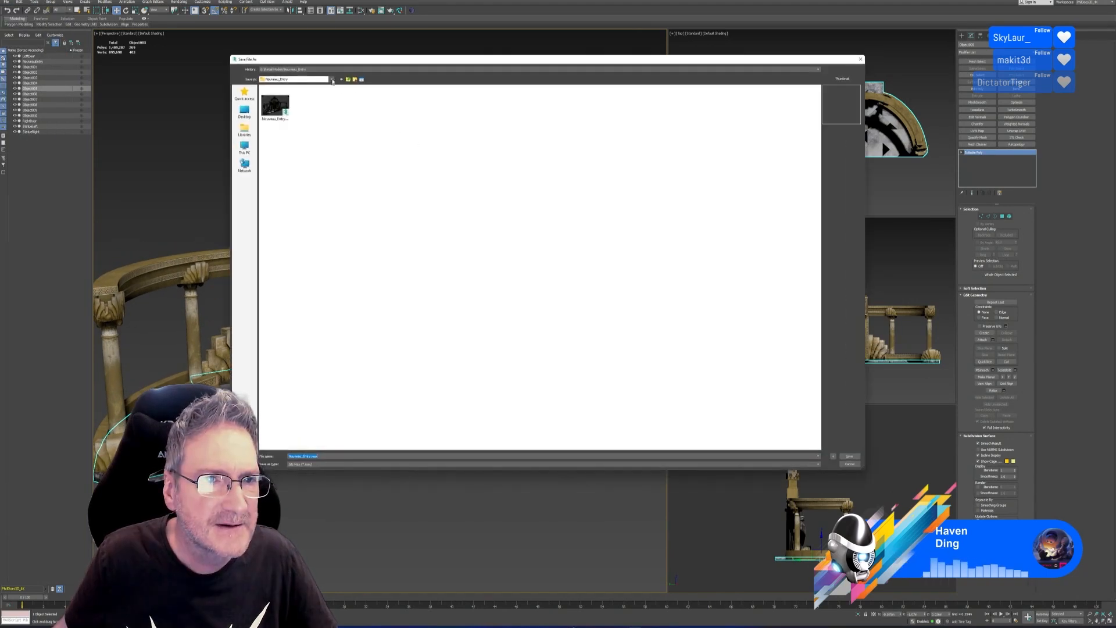
{"action": "left_click", "coordinate": [348, 79]}
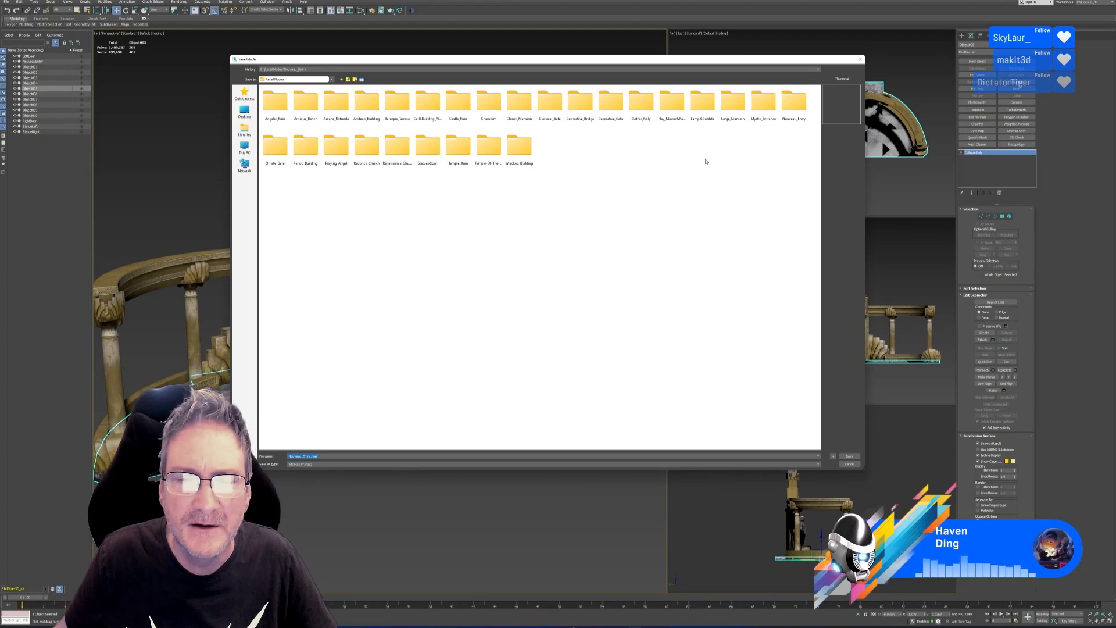
{"action": "left_click", "coordinate": [244, 148]}
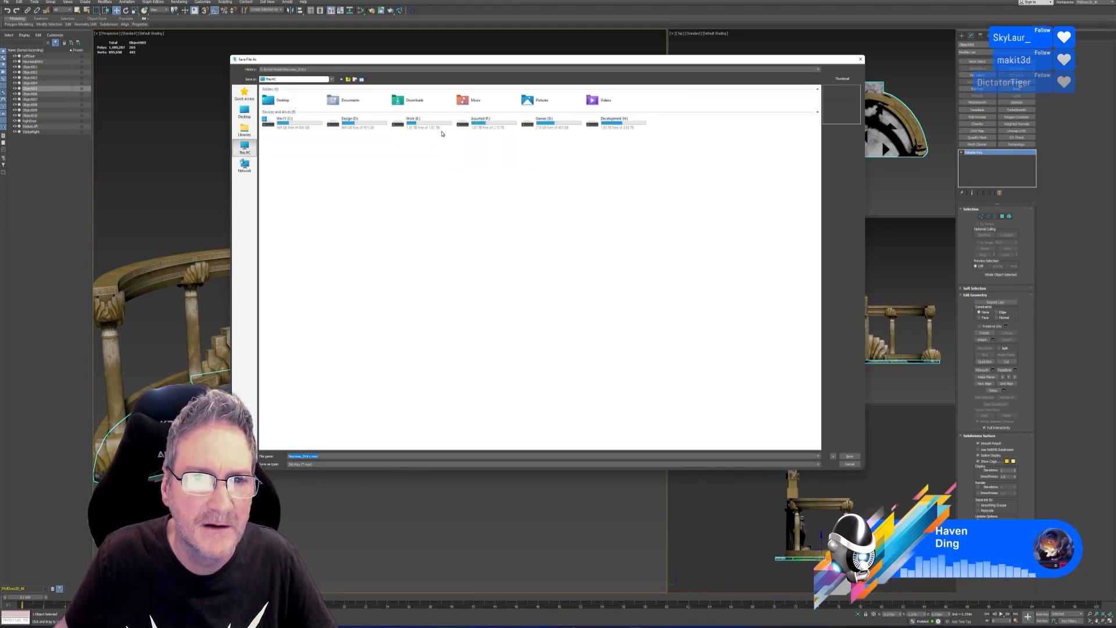
{"action": "double_click", "coordinate": [439, 129]}
{"action": "double_click", "coordinate": [548, 107]}
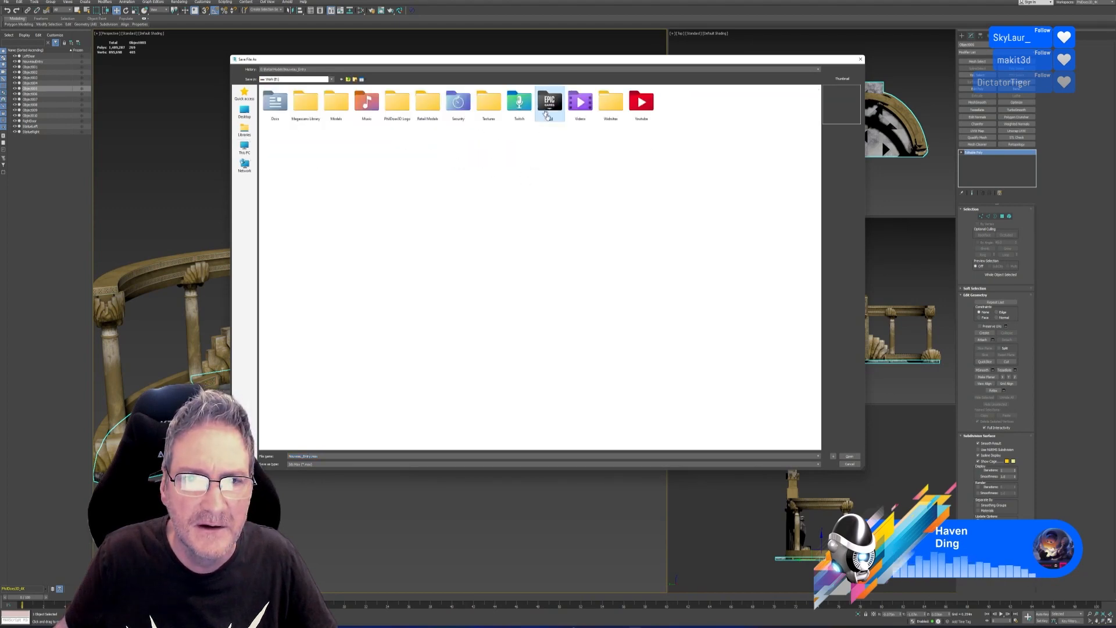
{"action": "key", "text": "Return"}
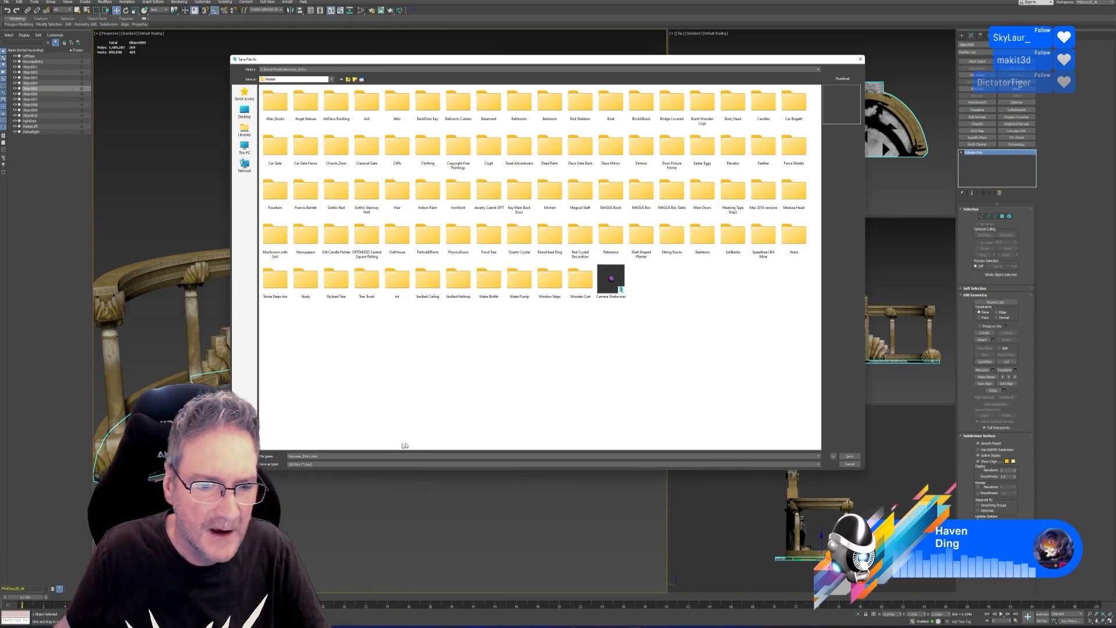
- Create a folder named Nouveau Entry inside Models and save the scene there as Nouveau_Entry.max
{"action": "right_click", "coordinate": [670, 342]}
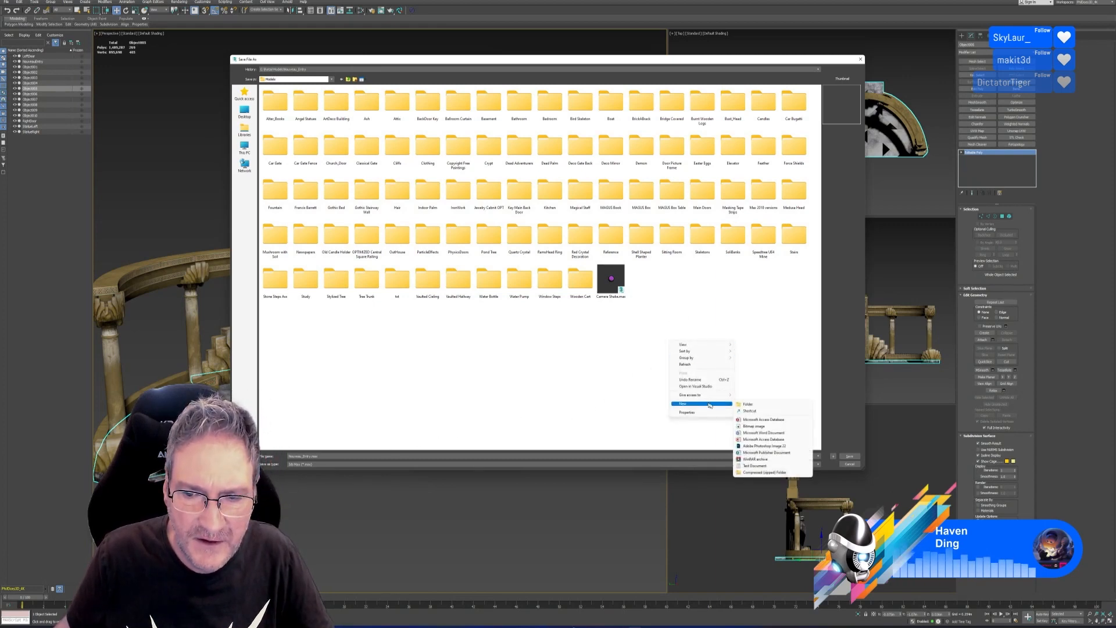
{"action": "left_click", "coordinate": [747, 403]}
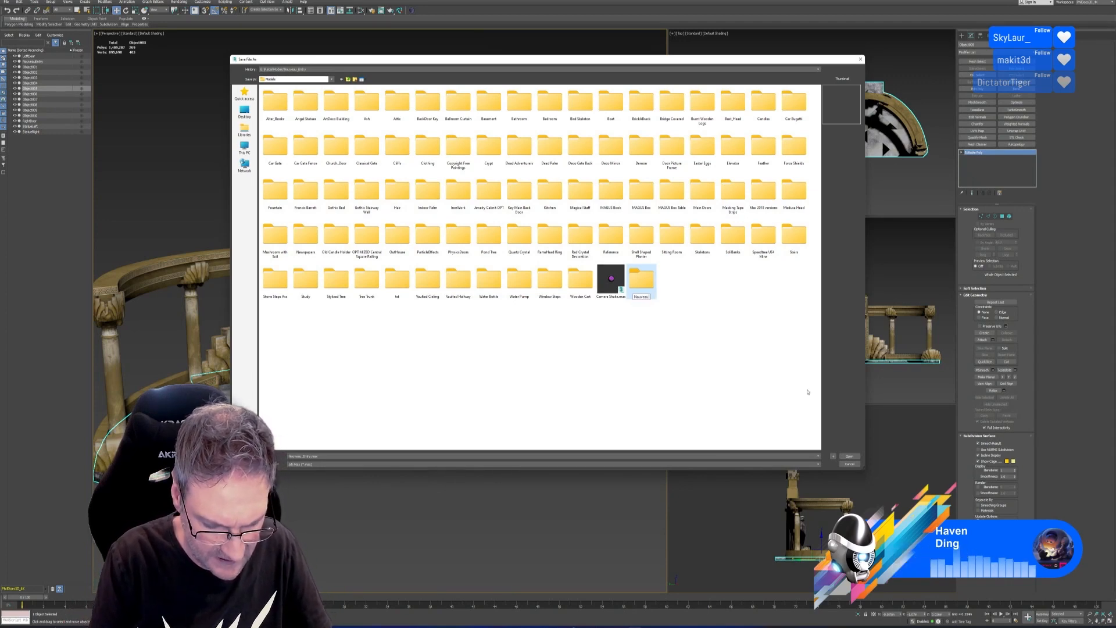
{"action": "type", "text": "Nouveau Entry"}
{"action": "key", "text": "Return"}
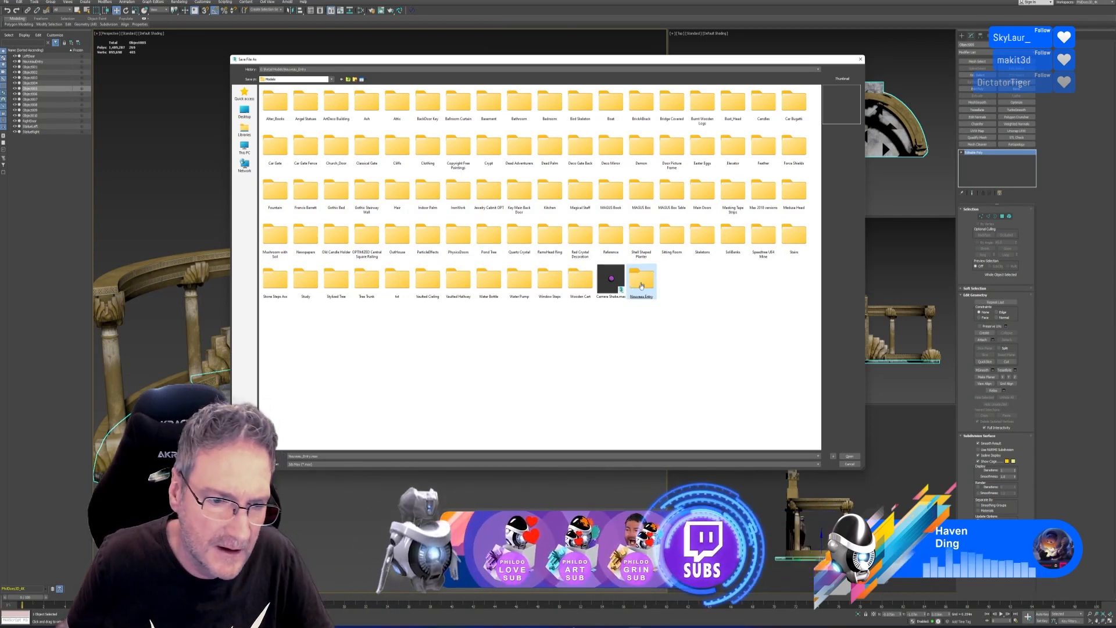
{"action": "key", "text": "Return"}
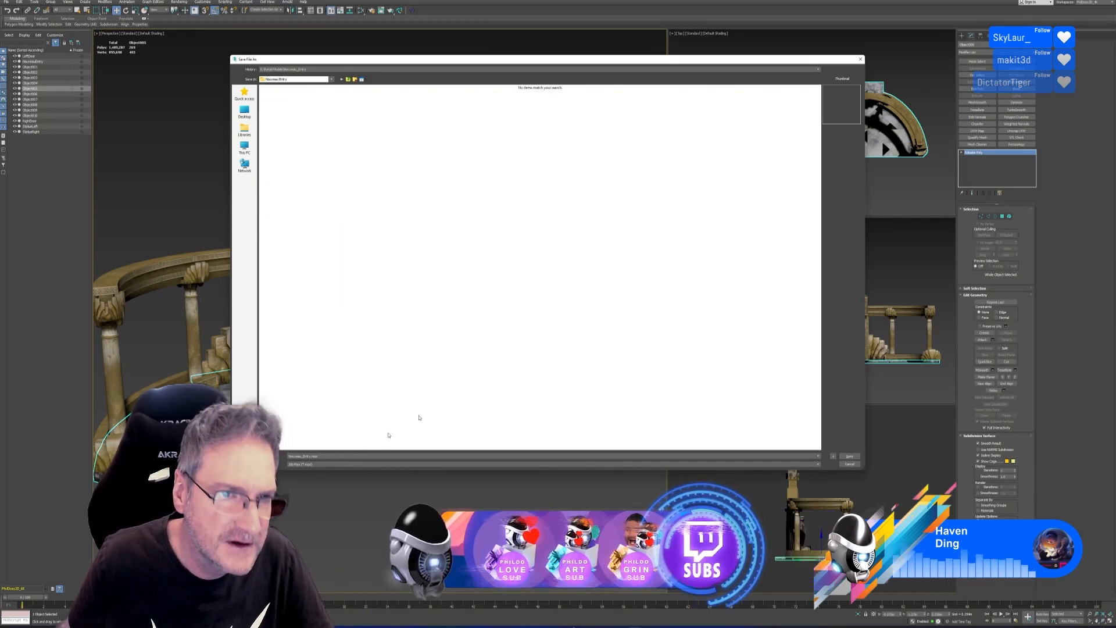
{"action": "left_click", "coordinate": [849, 456]}
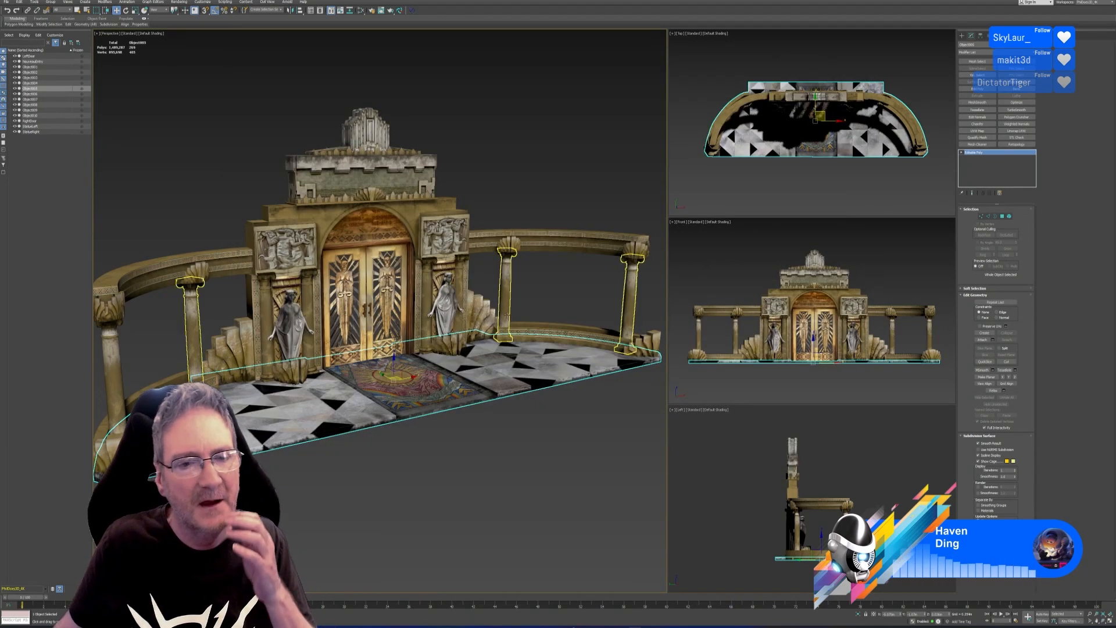
- Clear the selection and look over the complete entrance from the front
{"action": "middle_click_drag", "start_coordinate": [508, 382], "coordinate": [516, 367]}
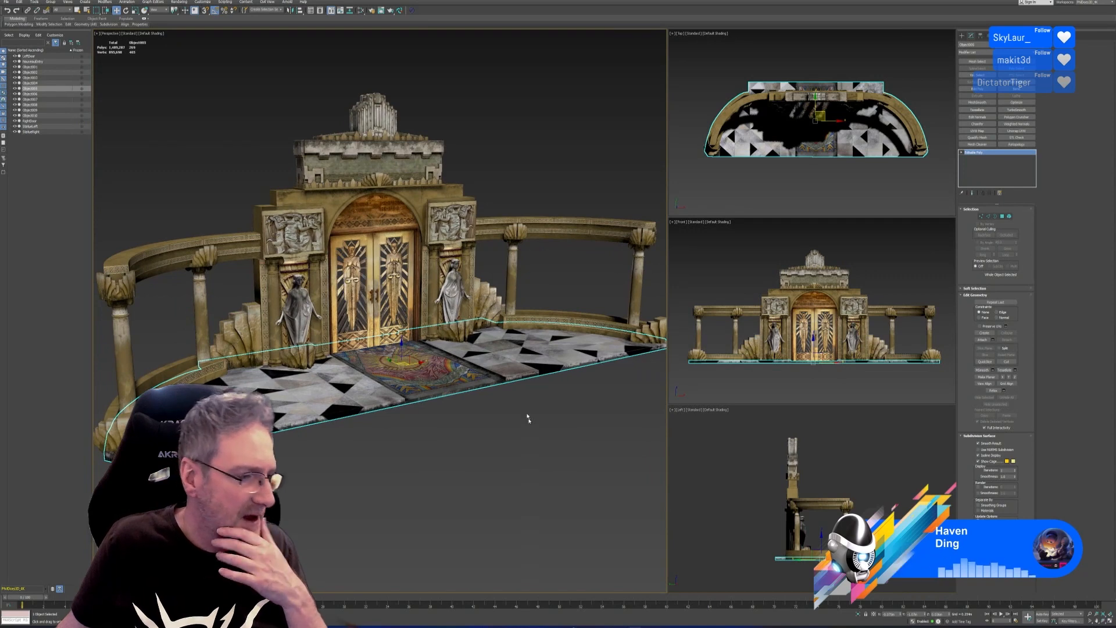
{"action": "left_click", "coordinate": [528, 425]}
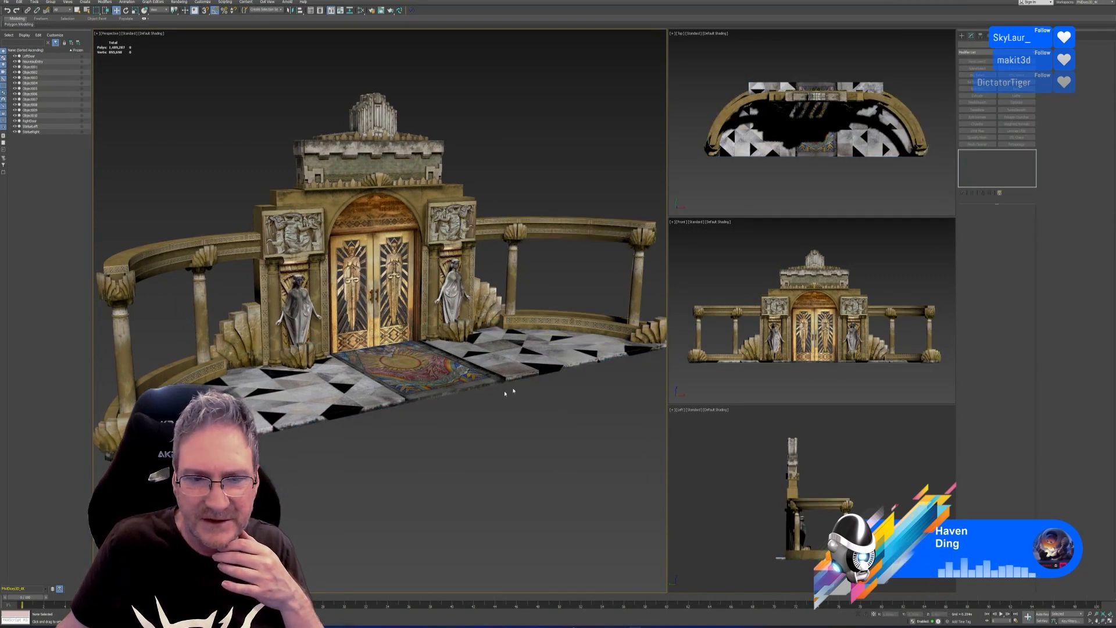
{"action": "middle_click_drag", "start_coordinate": [494, 422], "coordinate": [446, 453], "text": "alt"}
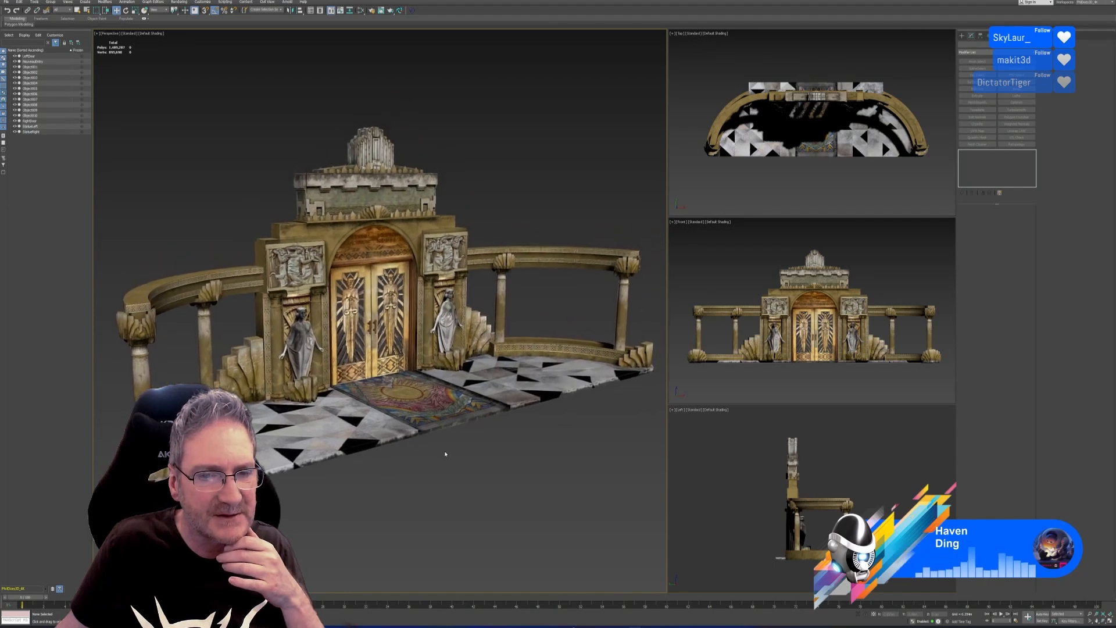